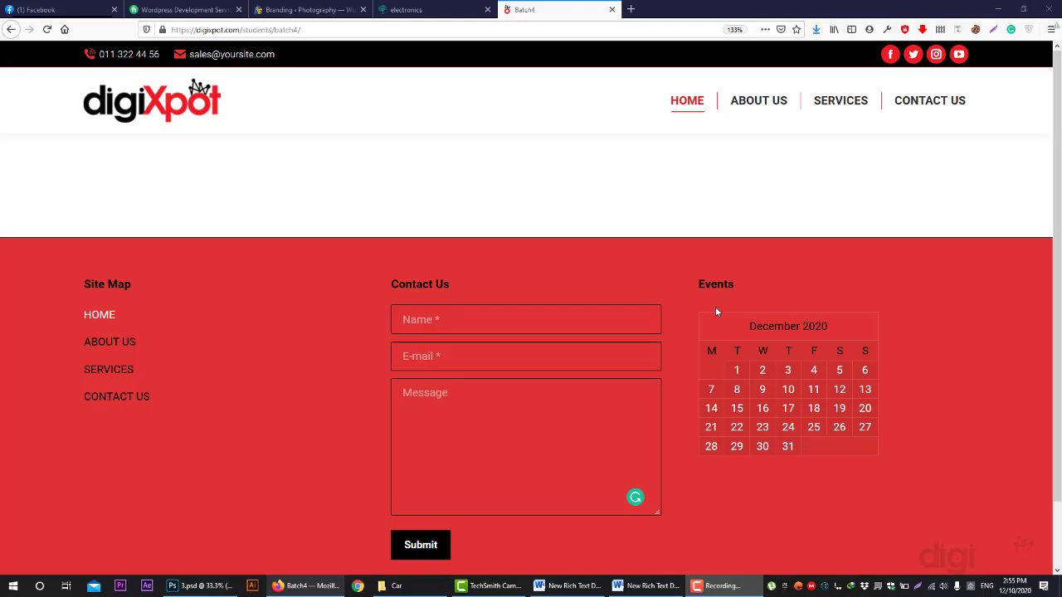
# - Change the address to digixpot.com/students/batch4/wp-admin to reach the Batch4 login page
pyautogui.click(331, 30)
pyautogui.click(330, 30)
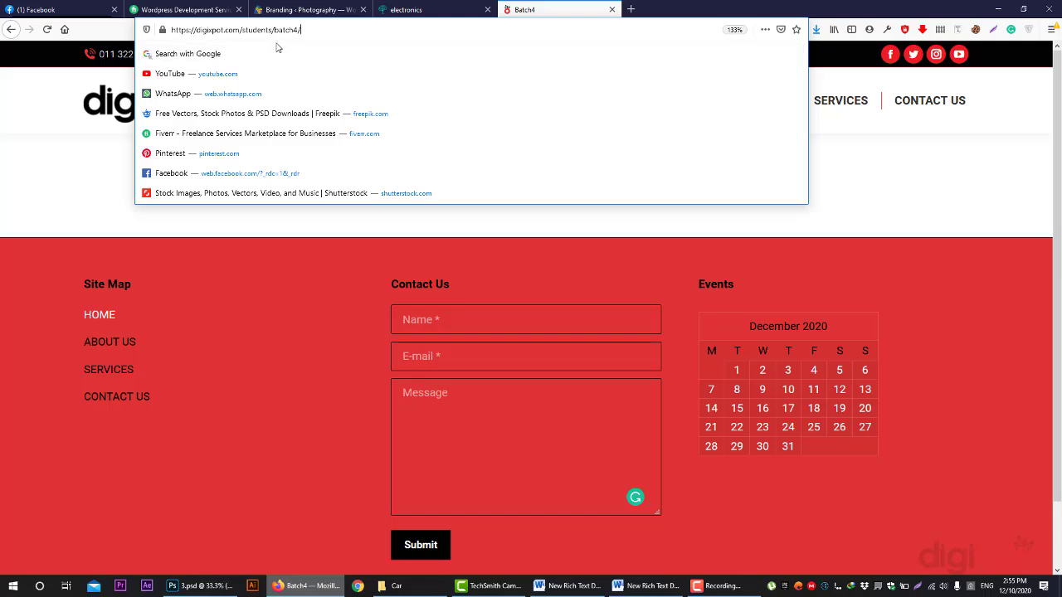
pyautogui.hotkey('shift', 'Left')
pyautogui.hotkey('shift', 'Left')
pyautogui.write('4/wp-admin')
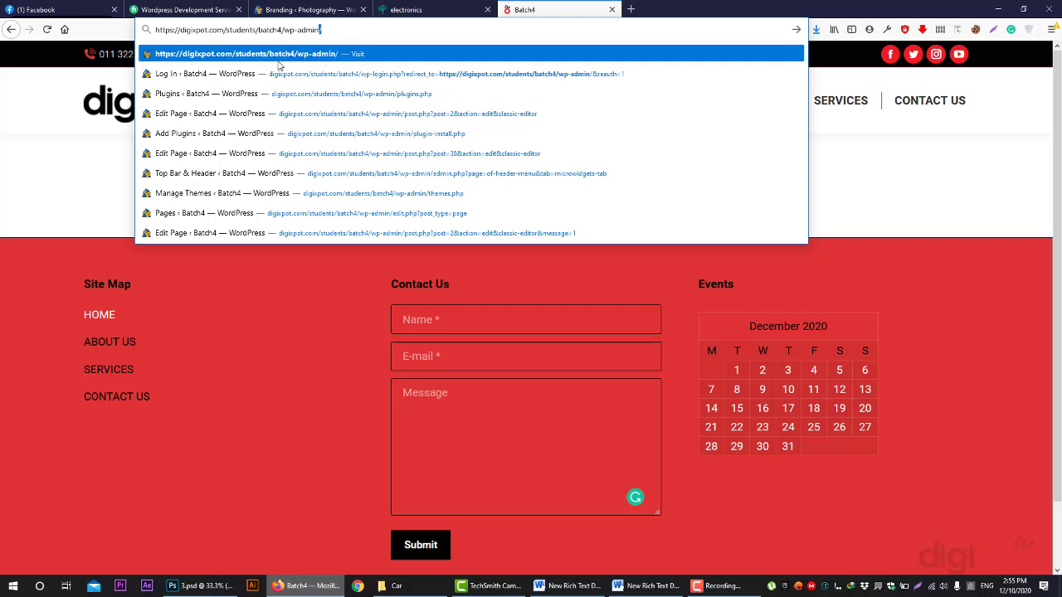
pyautogui.press('Return')
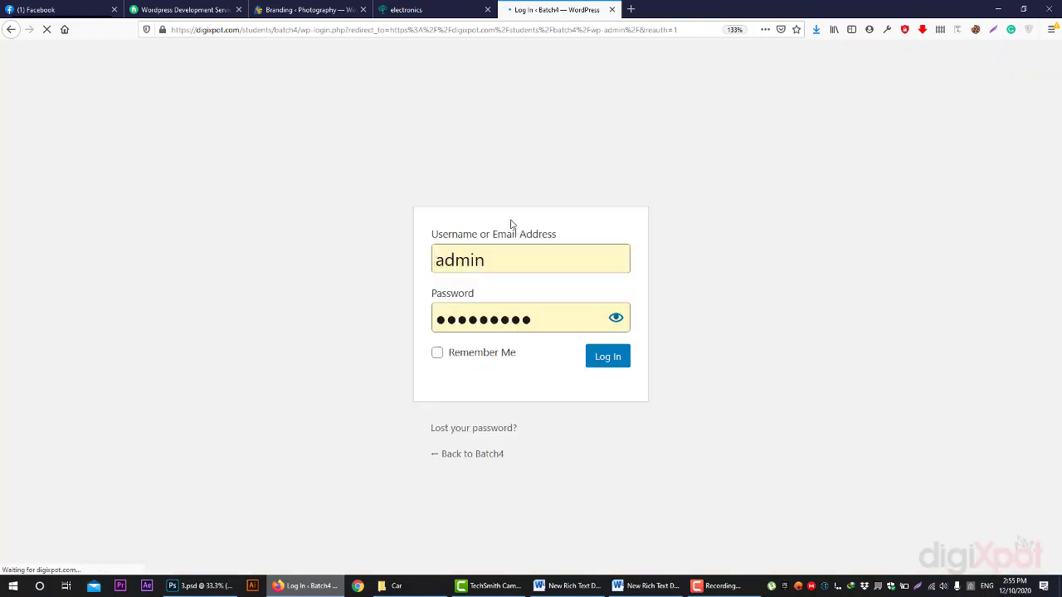
# - Replace the saved password with the account password and sign in to WordPress
pyautogui.click(506, 263)
pyautogui.click(564, 320)
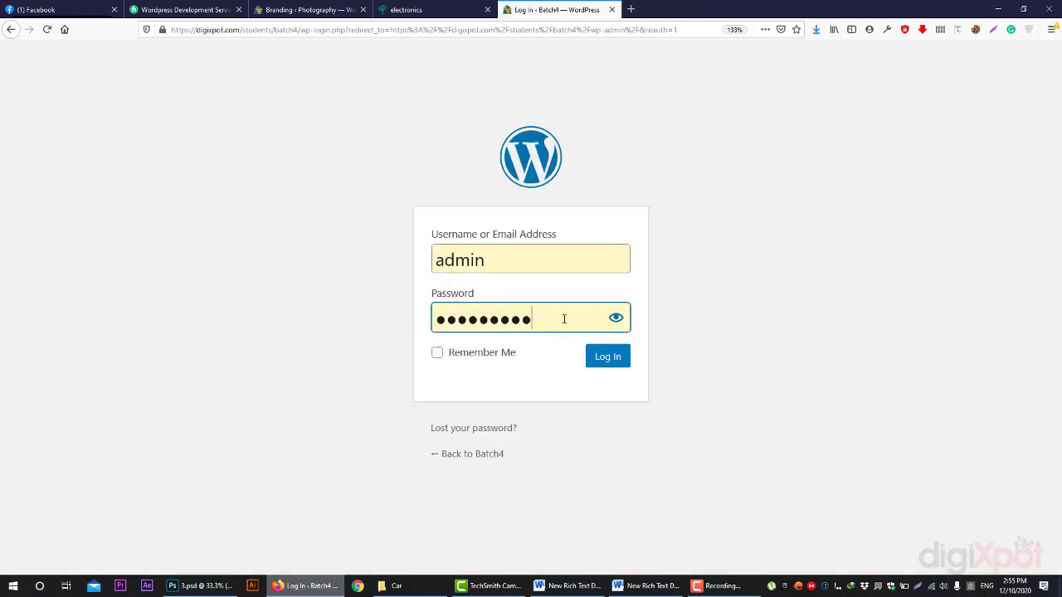
pyautogui.hotkey('ctrl', 'a')
pyautogui.write('123456')
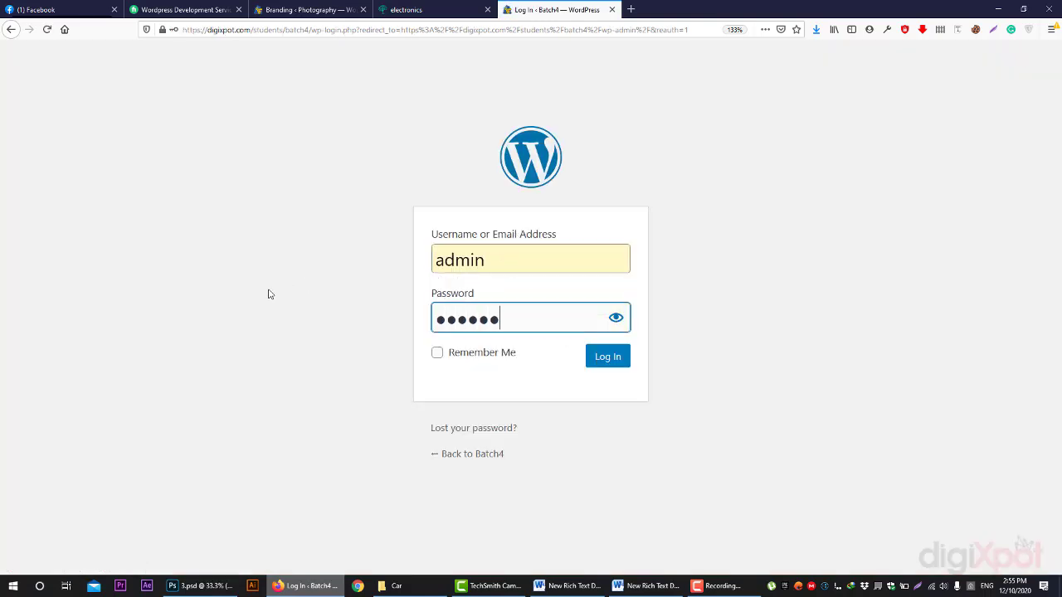
pyautogui.write('78')
pyautogui.press('Return')
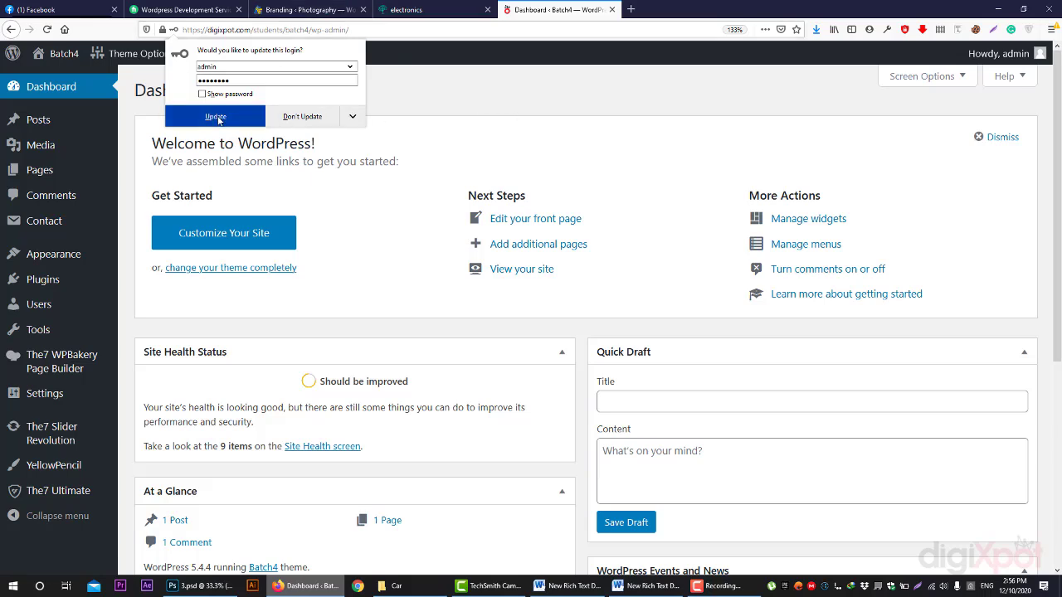
# - Dismiss the update-login prompt and open the HOME page for editing from All Pages
pyautogui.click(374, 236)
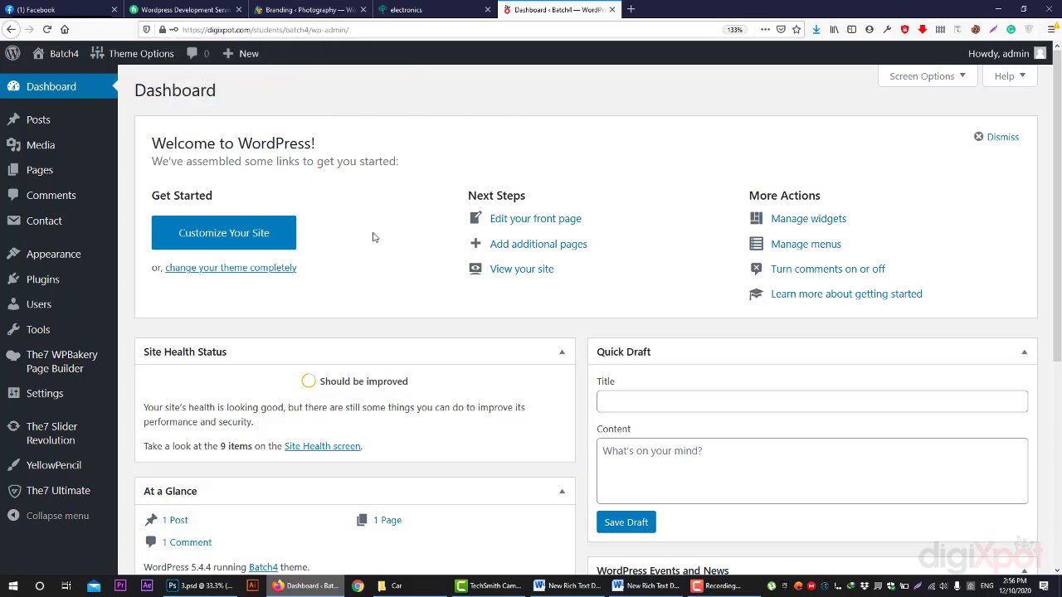
pyautogui.moveTo(72, 173)
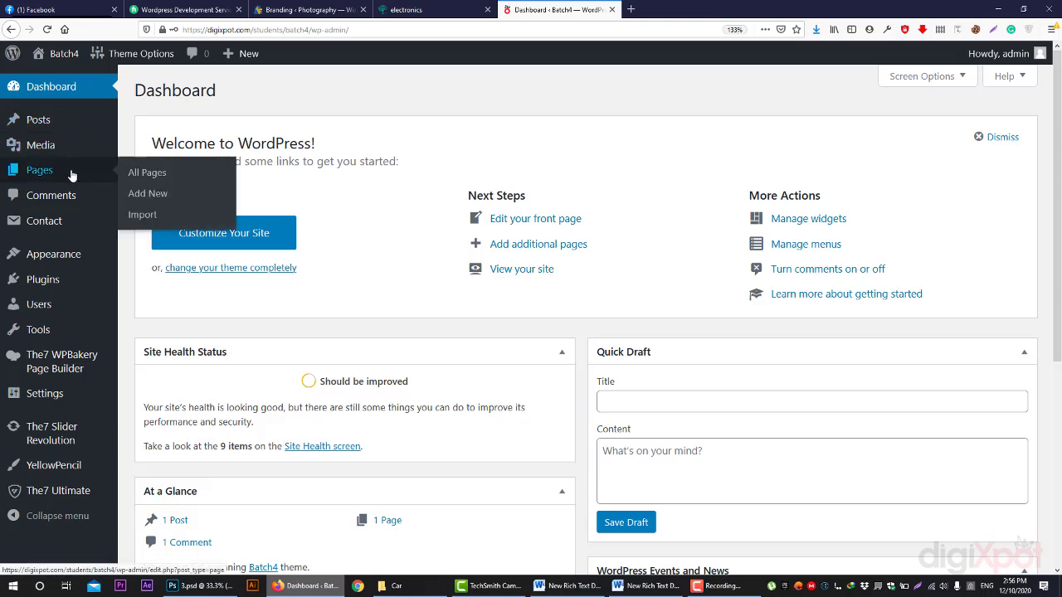
pyautogui.click(81, 174)
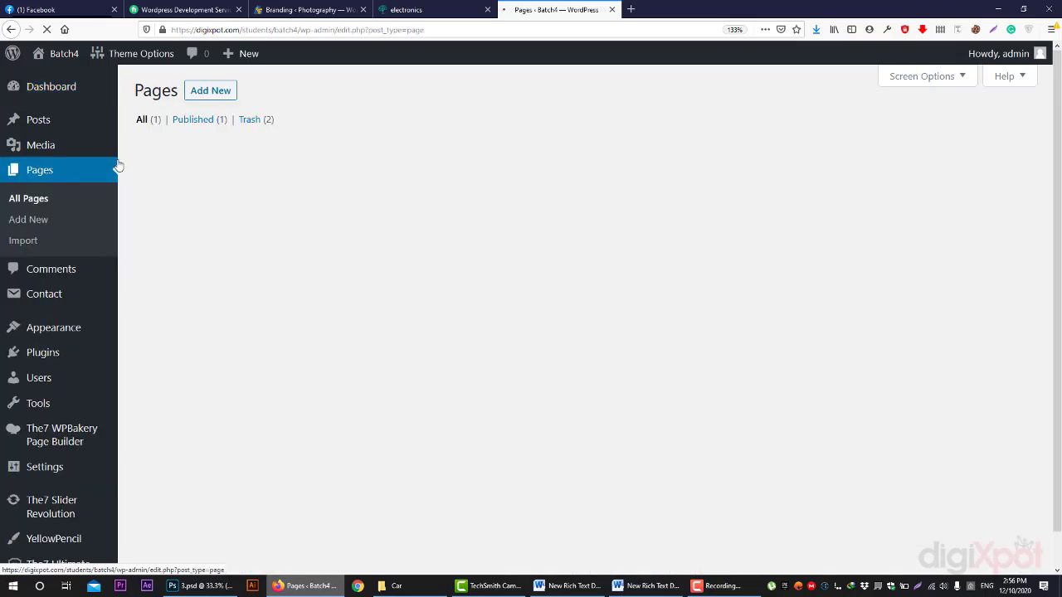
pyautogui.moveTo(205, 214)
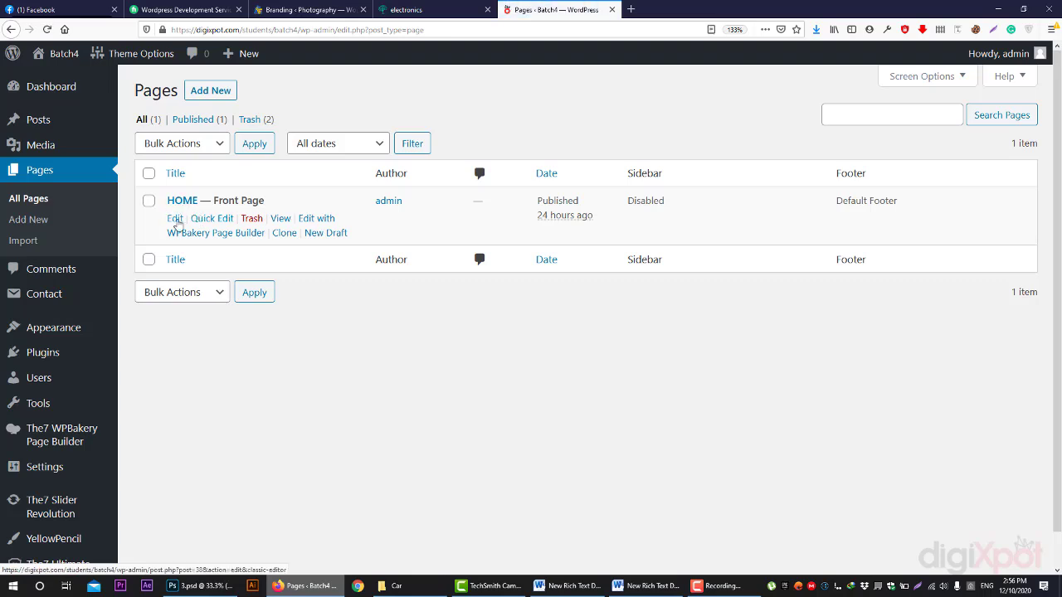
pyautogui.click(175, 220)
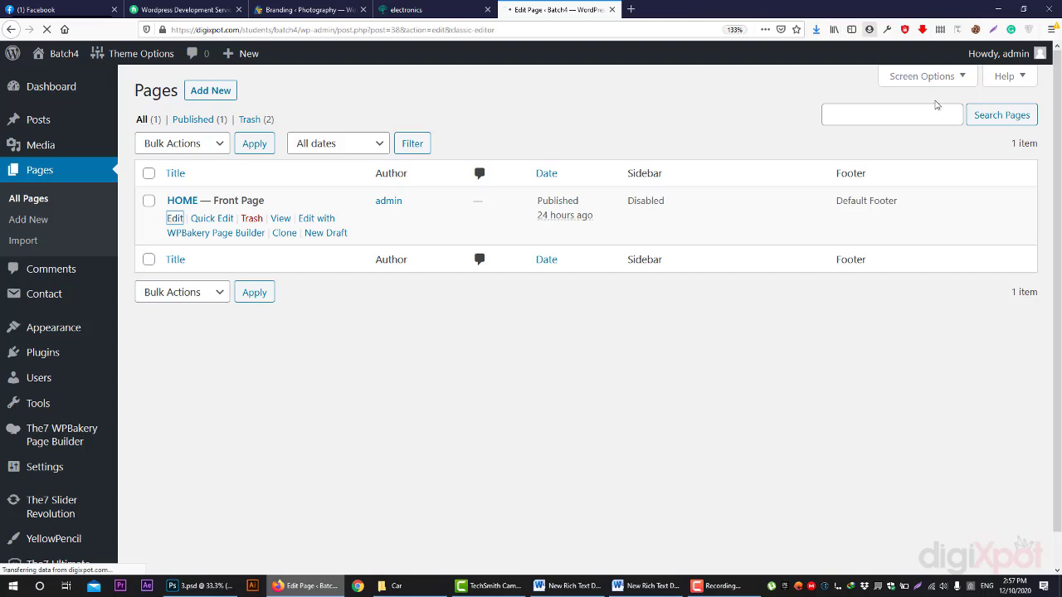
# - Close the electronics browser tab and check the network connection status
pyautogui.click(487, 9)
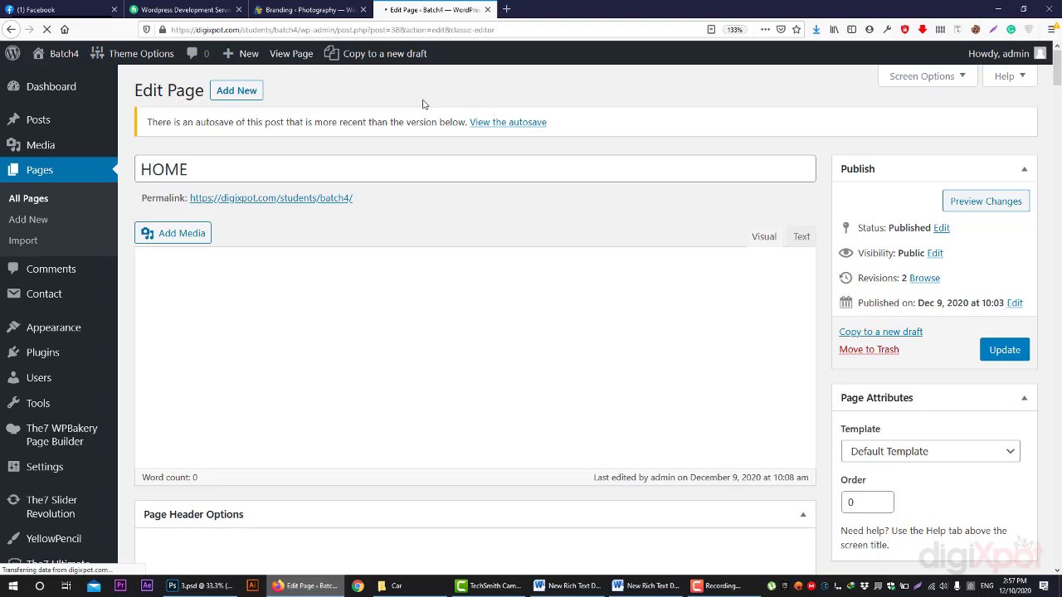
pyautogui.click(933, 586)
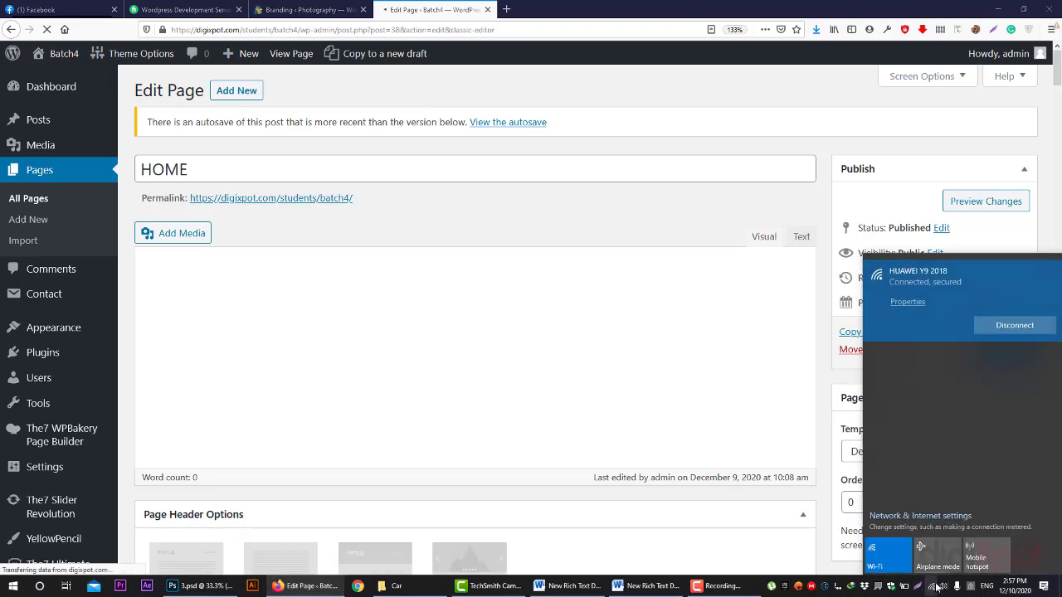
pyautogui.click(933, 586)
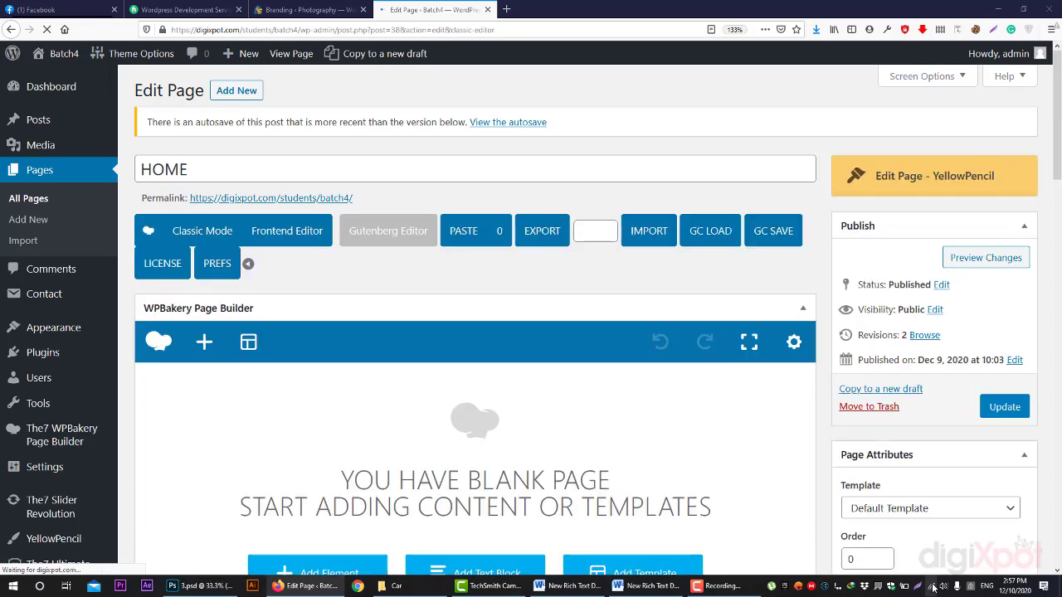
pyautogui.click(933, 586)
pyautogui.click(933, 586)
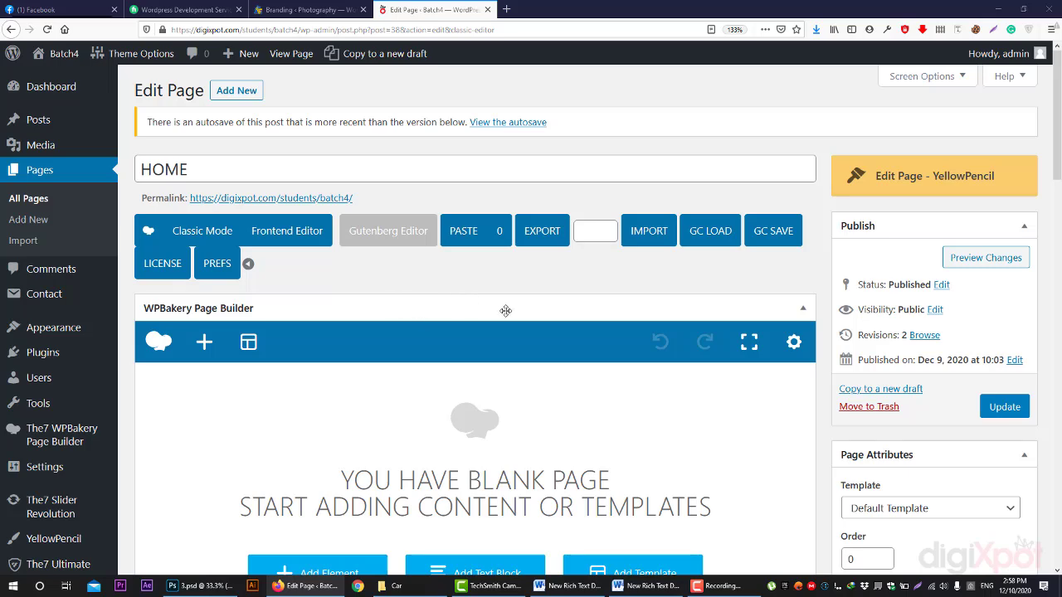
pyautogui.scroll(-3, 650, 336)
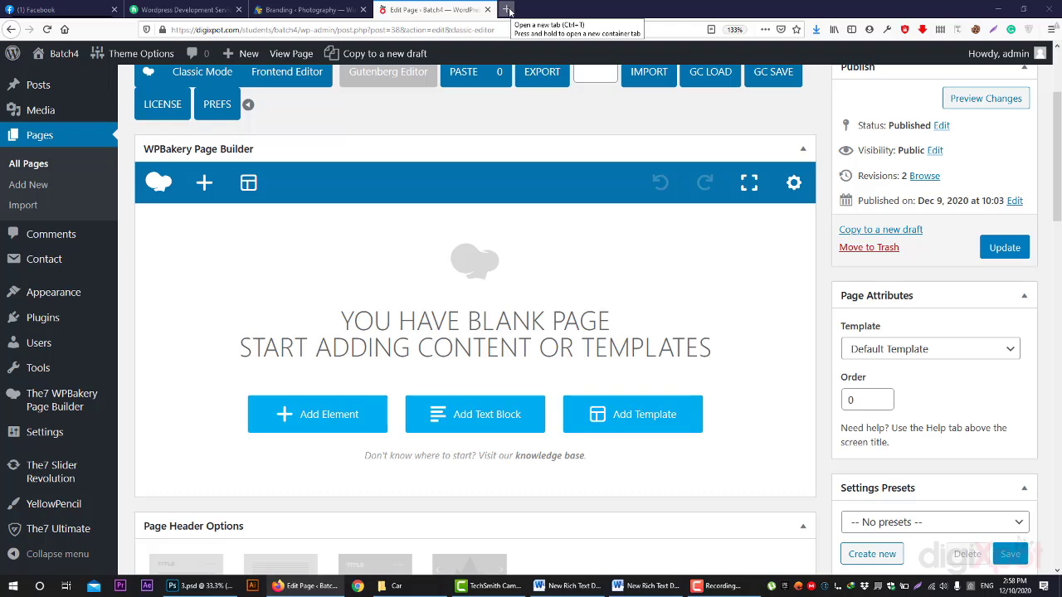
# - In a new tab, load the Ultimate Addons site at ultimate.brainstormforce.com
pyautogui.click(509, 10)
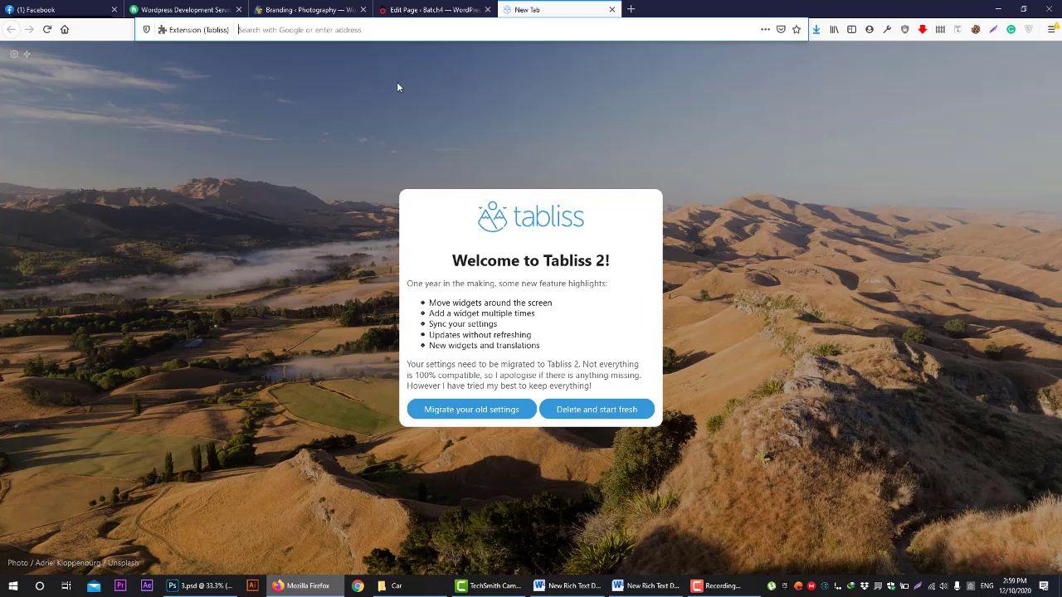
pyautogui.write('ba')
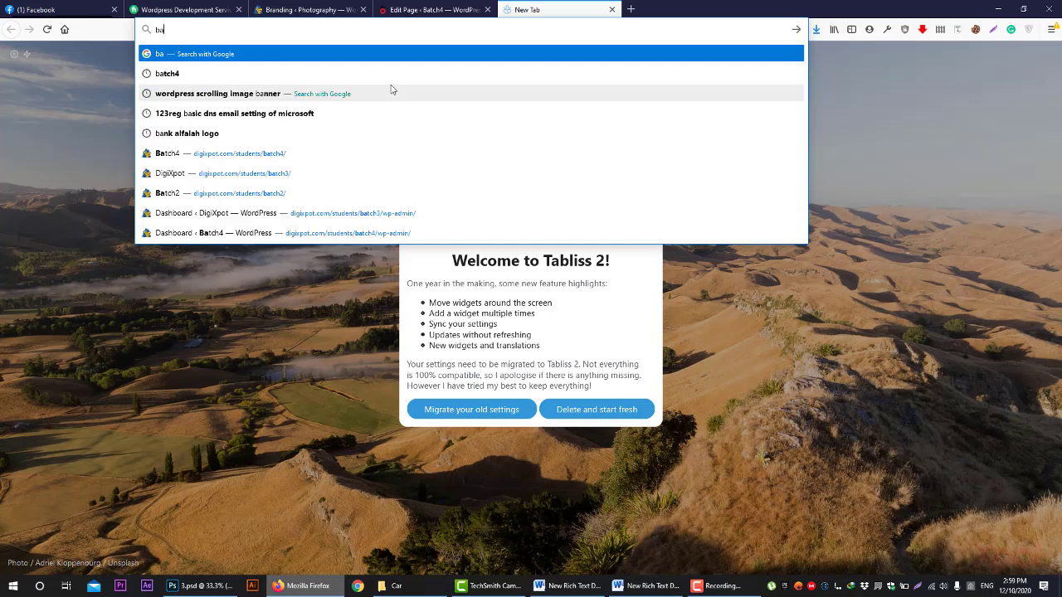
pyautogui.write('rin')
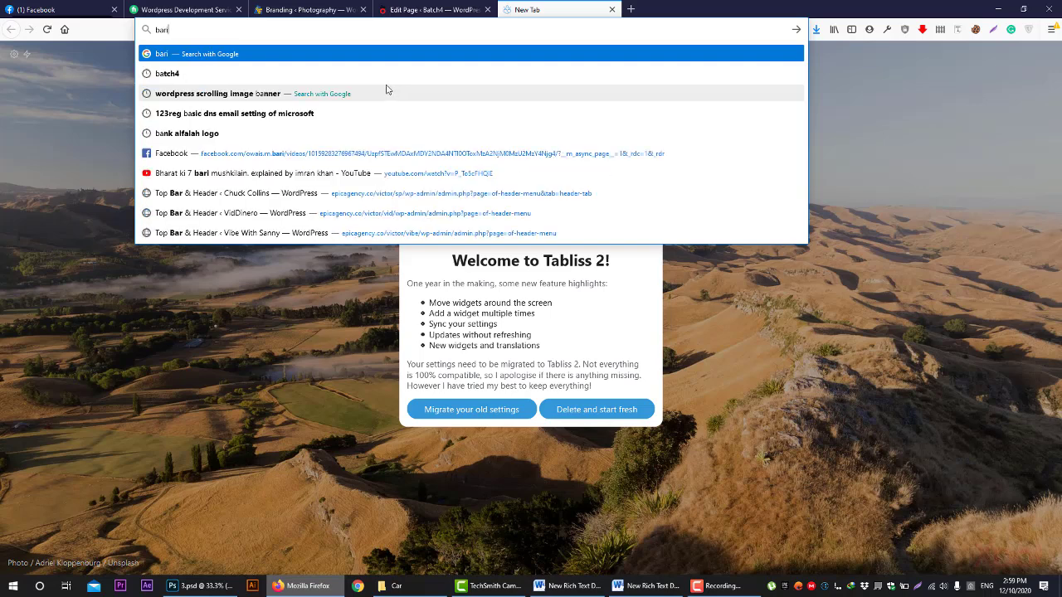
pyautogui.press('BackSpace')
pyautogui.press('BackSpace')
pyautogui.press('BackSpace')
pyautogui.press('BackSpace')
pyautogui.press('BackSpace')
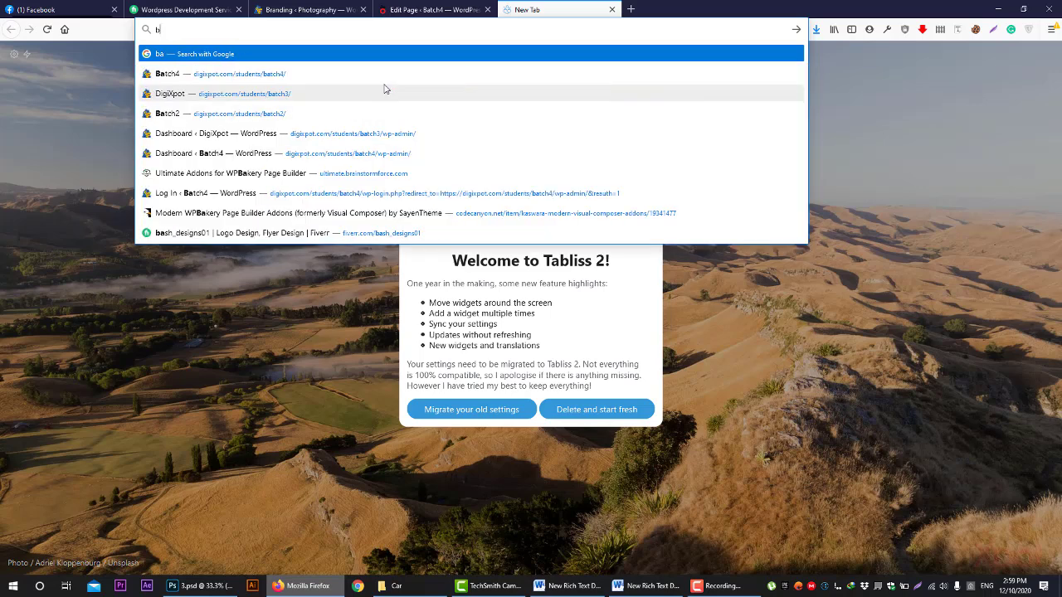
pyautogui.write('u')
pyautogui.press('BackSpace')
pyautogui.press('BackSpace')
pyautogui.write('shortcode ultimate extra')
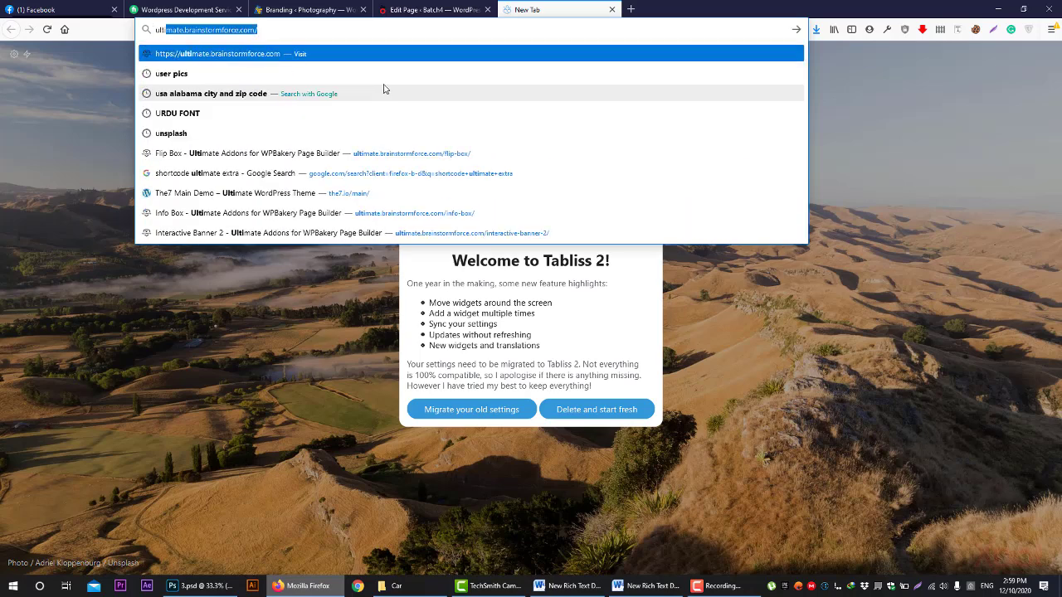
pyautogui.press('Down')
pyautogui.press('Down')
pyautogui.press('Down')
pyautogui.press('Up')
pyautogui.press('Up')
pyautogui.press('Up')
pyautogui.press('Up')
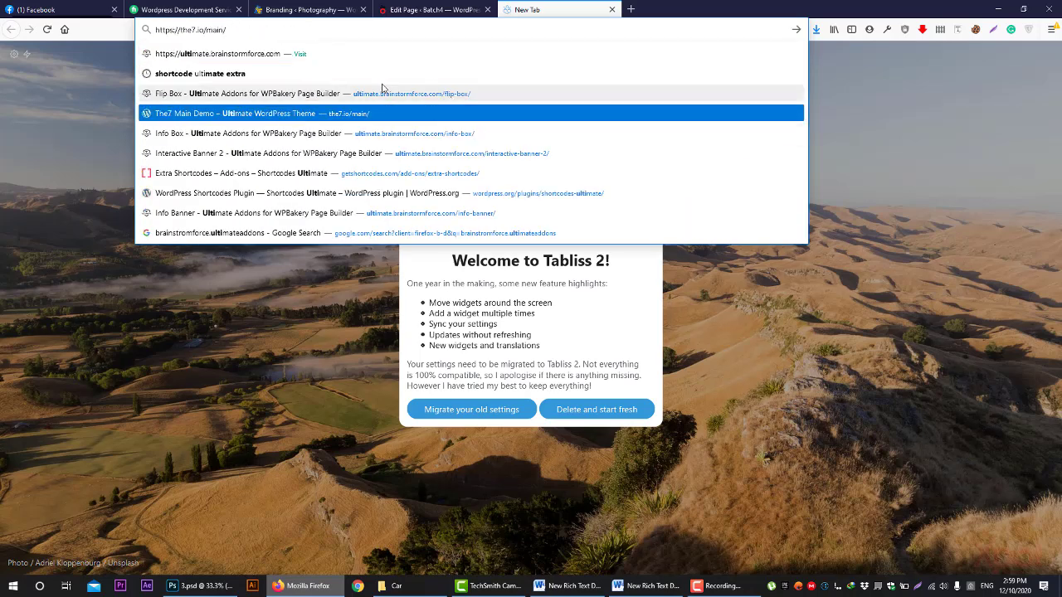
pyautogui.press('BackSpace')
pyautogui.press('BackSpace')
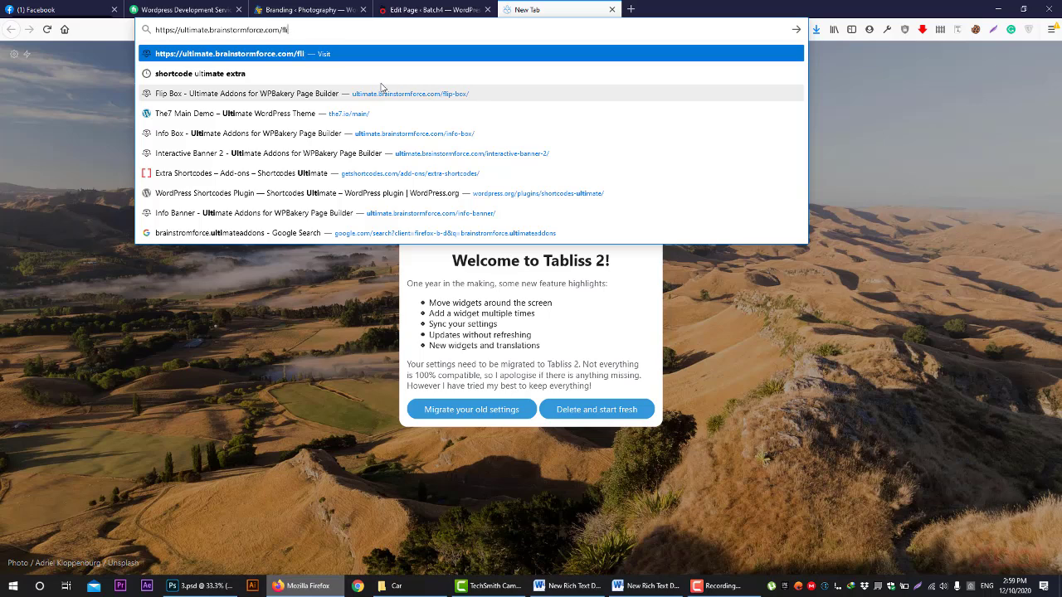
pyautogui.press('BackSpace')
pyautogui.press('Return')
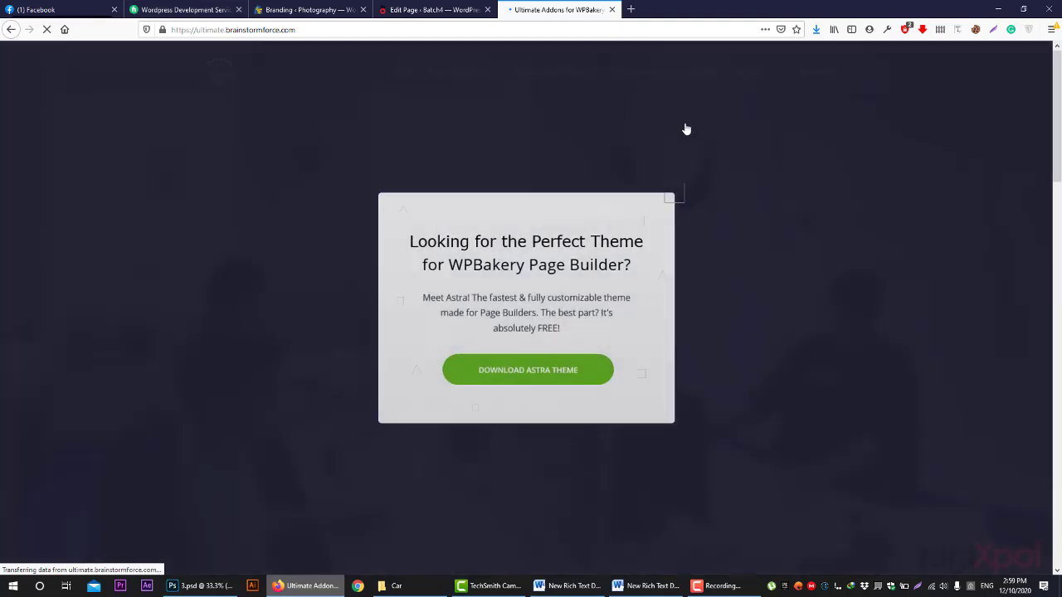
# - Close the Astra popup, review the Features & Elements lists, and return to the HOME editor
pyautogui.click(694, 184)
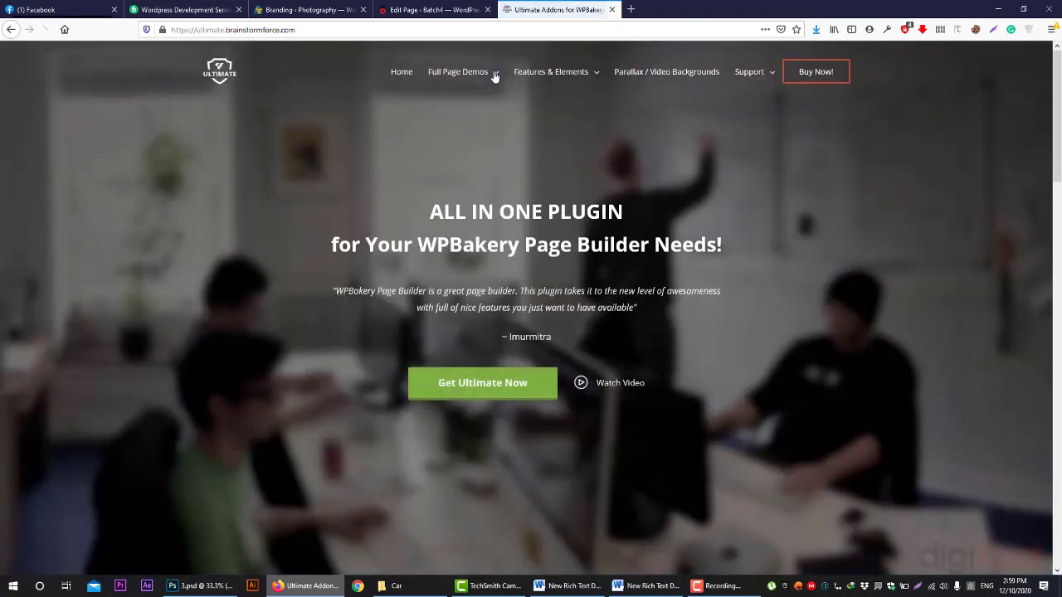
pyautogui.moveTo(566, 83)
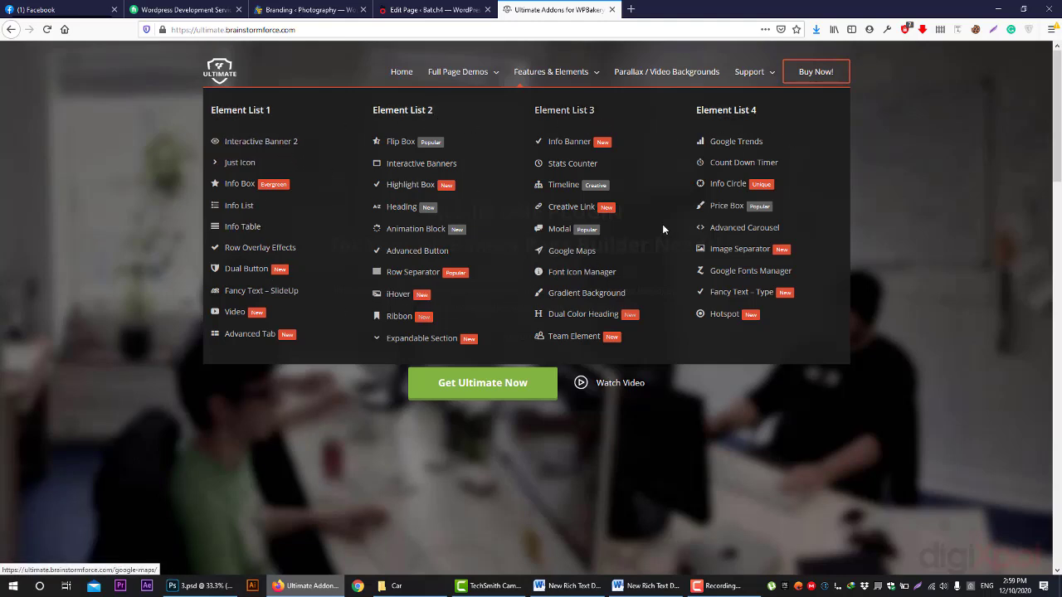
pyautogui.click(432, 9)
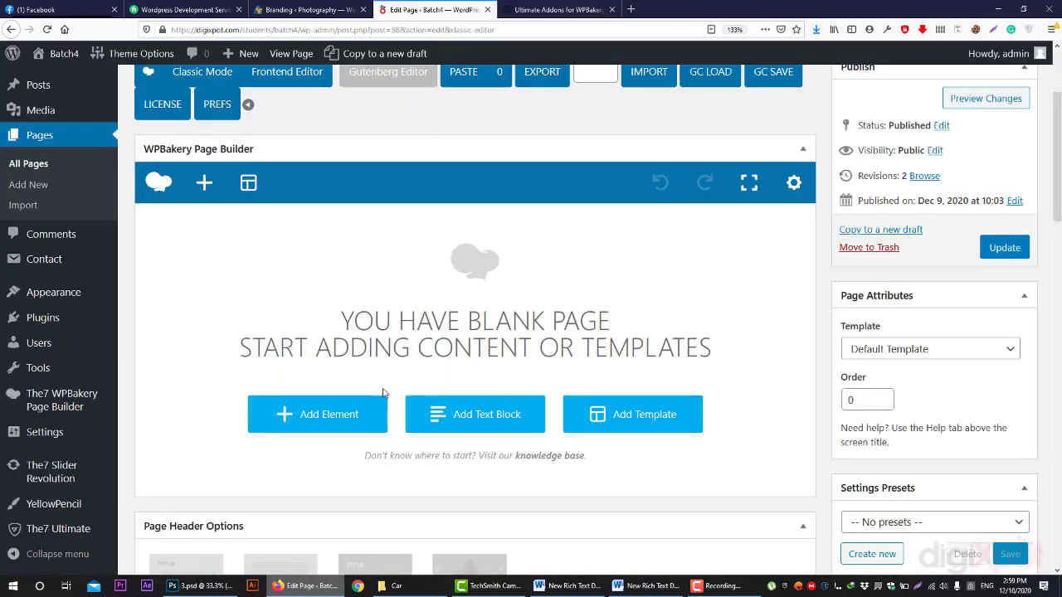
# - Show the Ultimate VC Addons elements in Add Element, then return to the Ultimate Addons website
pyautogui.click(332, 412)
pyautogui.click(598, 135)
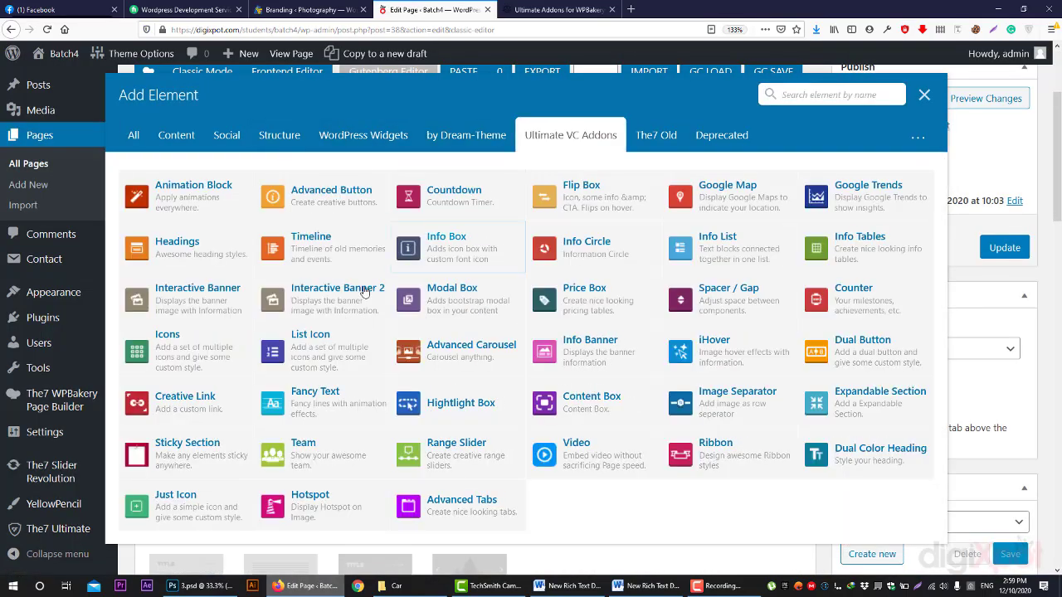
pyautogui.click(577, 9)
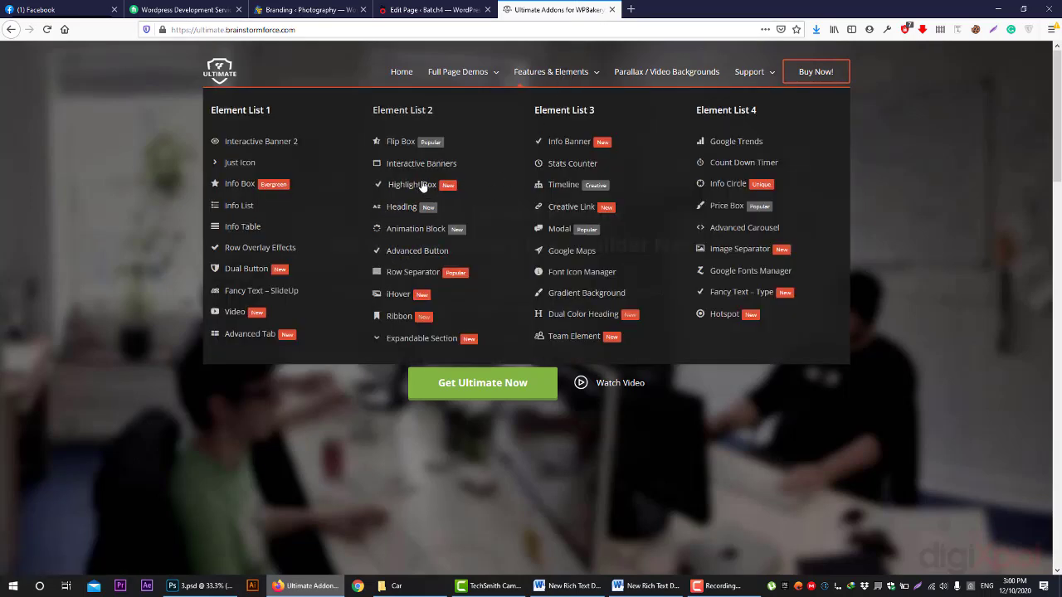
# - Open the Flip Box demo page and scroll through its flip box styles down to the food boxes
pyautogui.click(399, 143)
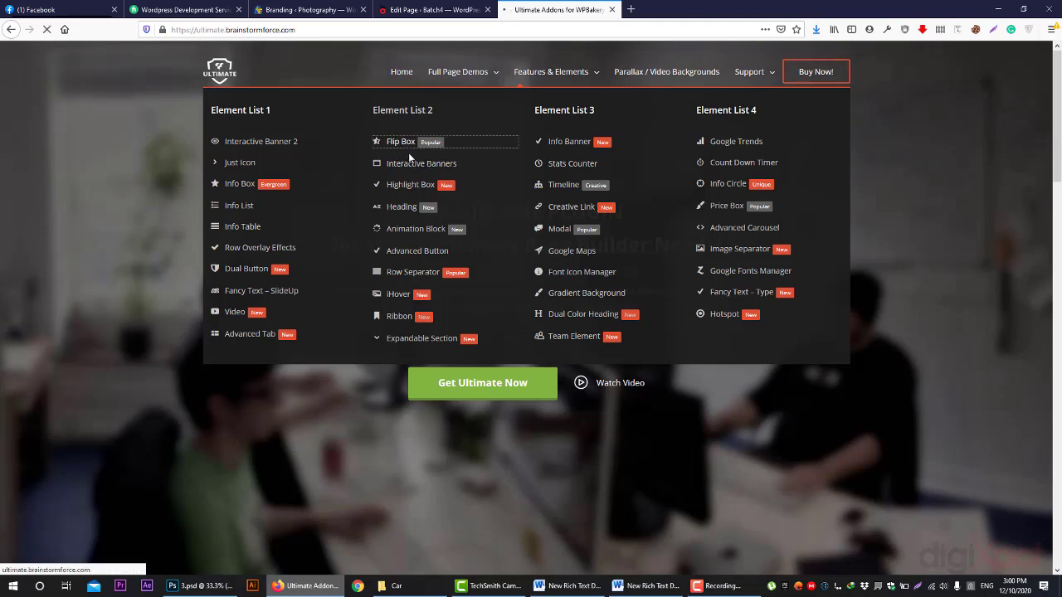
pyautogui.click(432, 9)
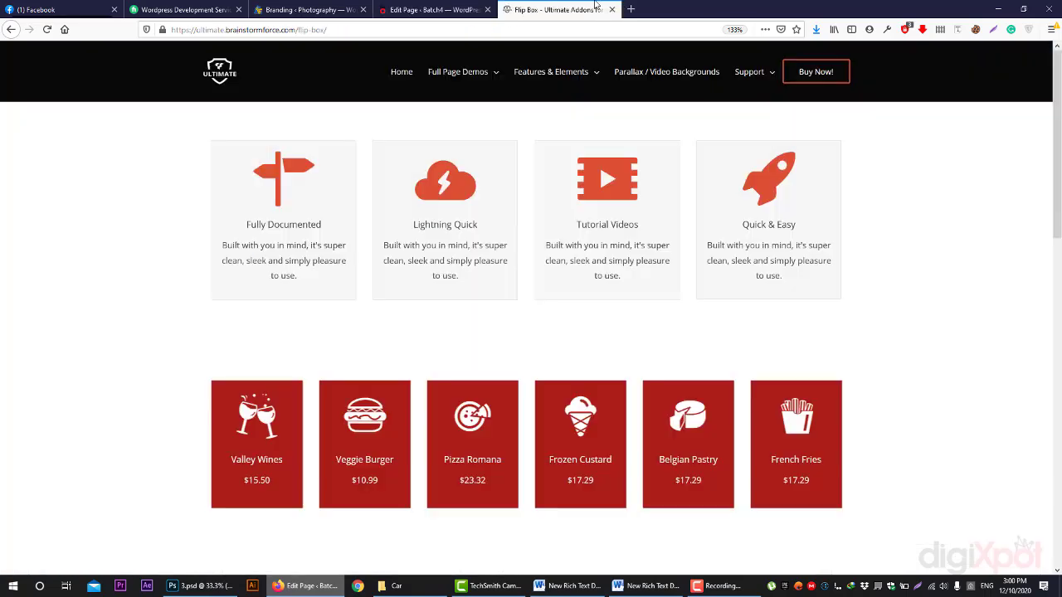
pyautogui.click(599, 9)
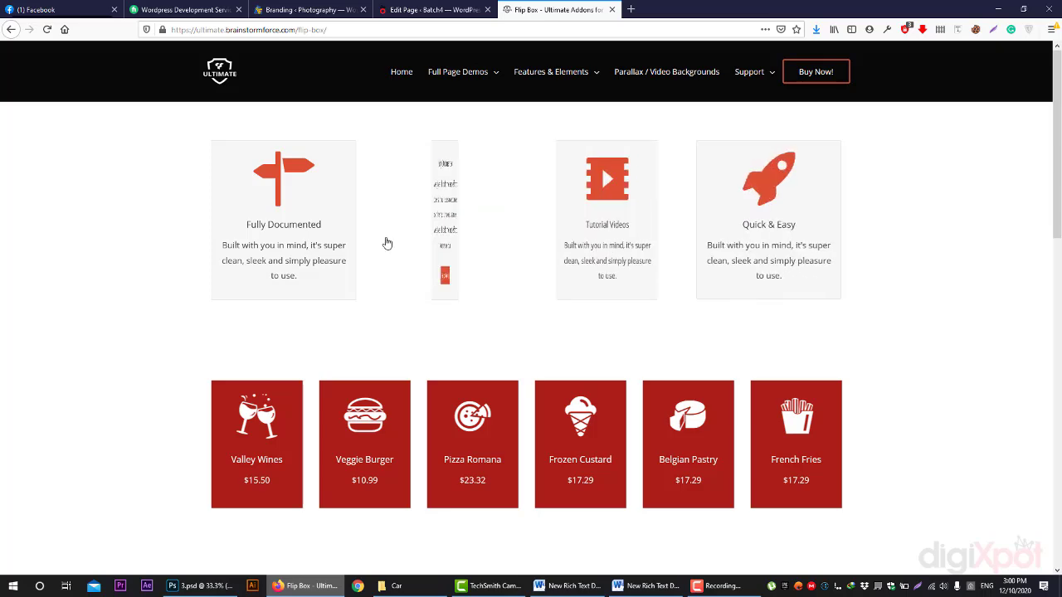
pyautogui.scroll(-3, 296, 277)
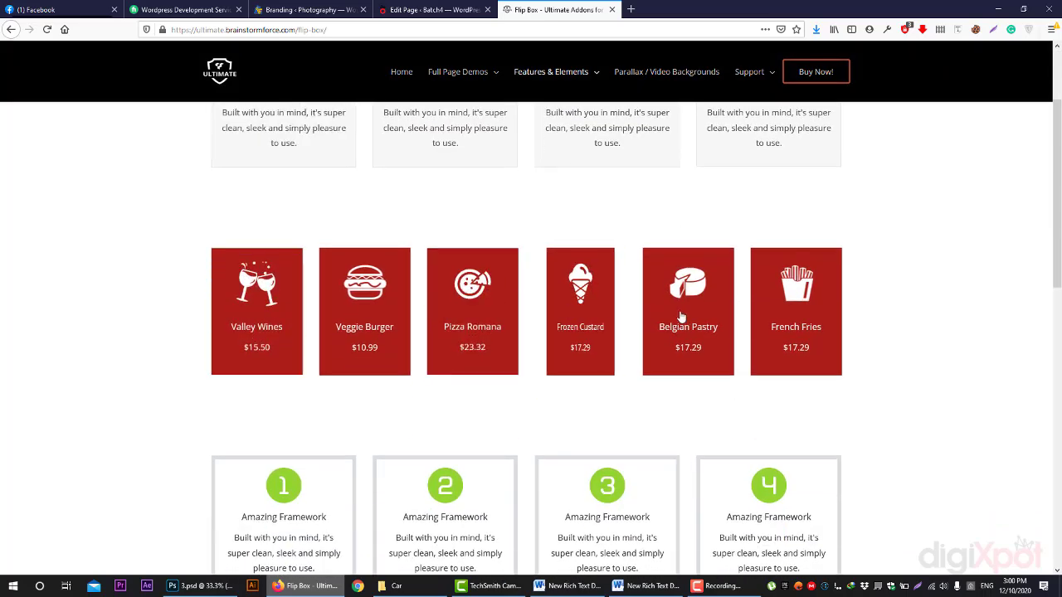
pyautogui.scroll(-3, 688, 324)
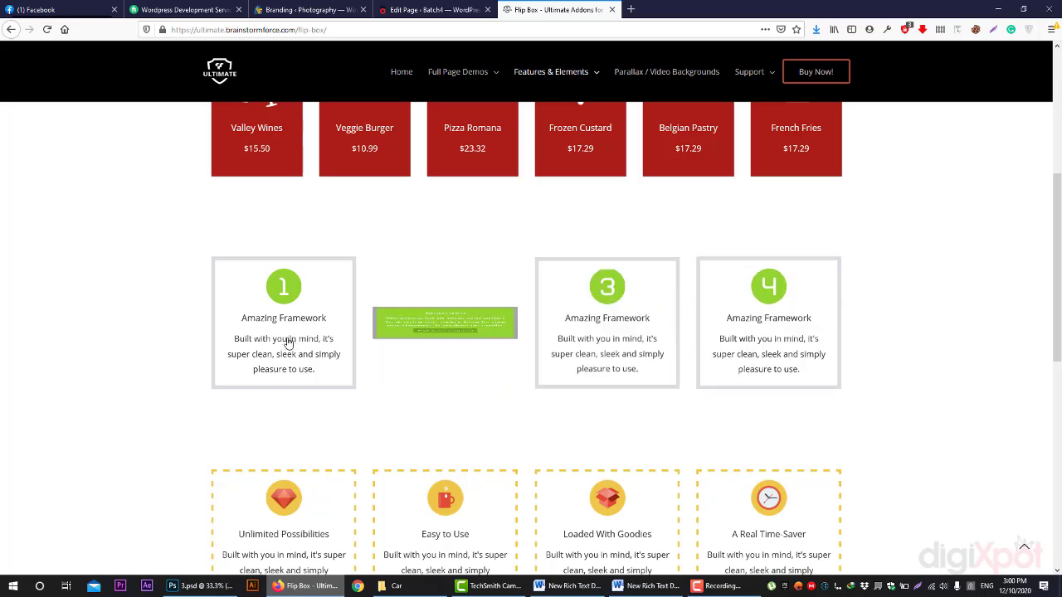
pyautogui.scroll(-3, 288, 342)
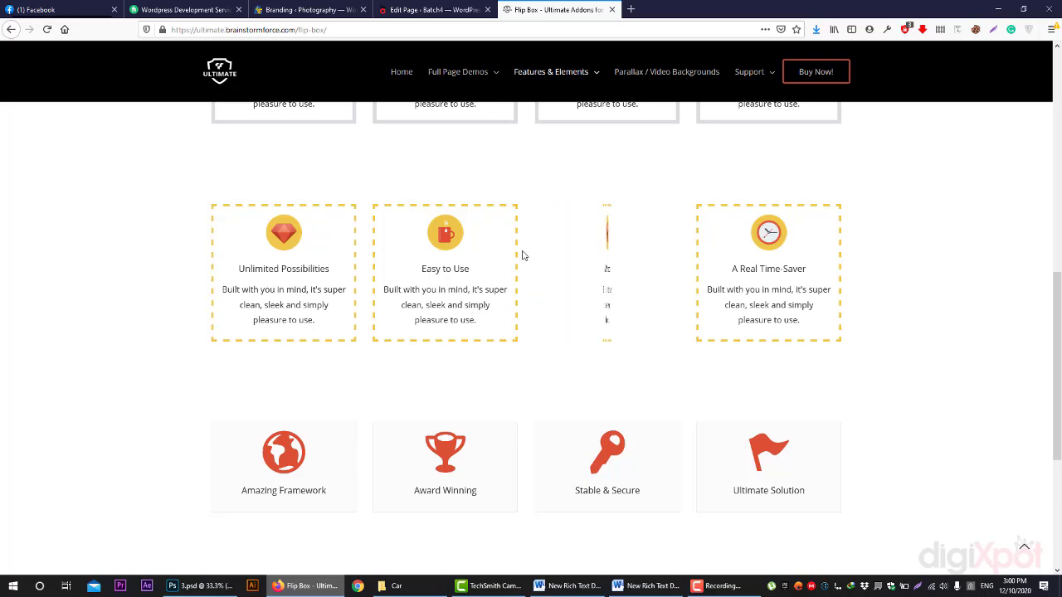
pyautogui.scroll(3, 561, 293)
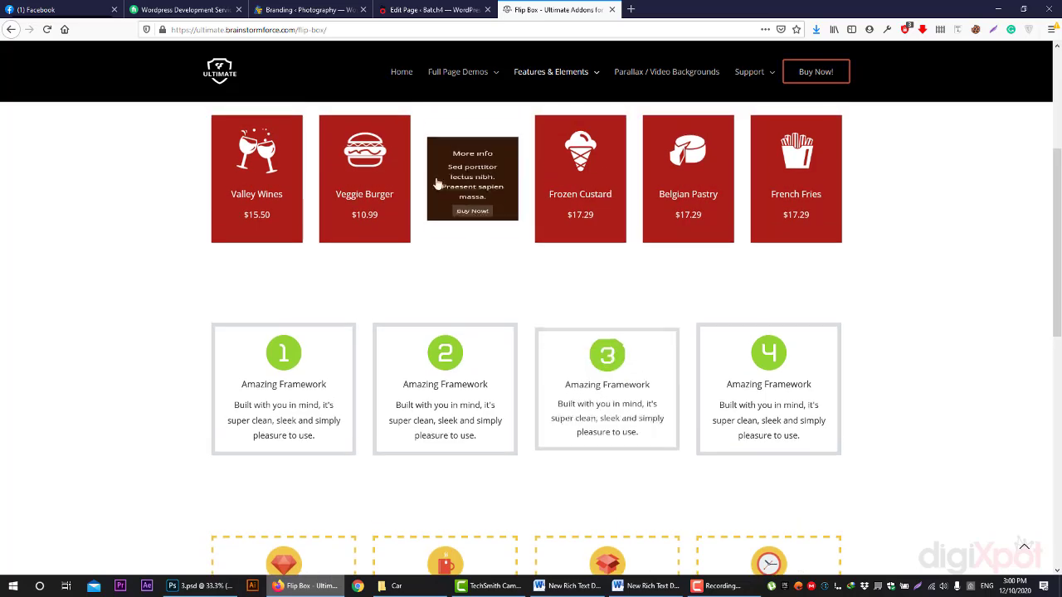
pyautogui.scroll(-5, 571, 295)
pyautogui.scroll(-1, 564, 293)
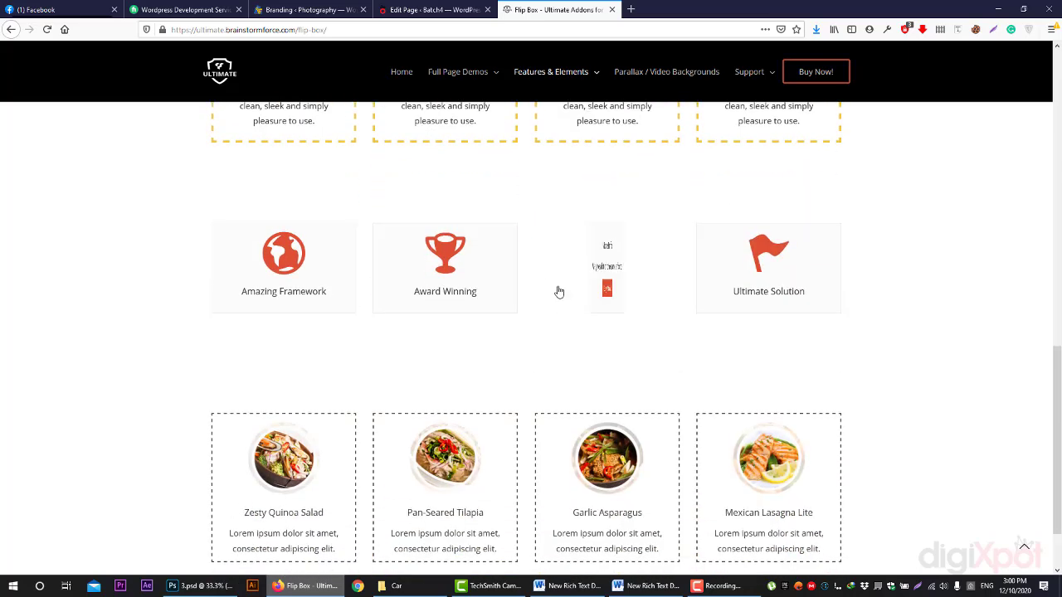
pyautogui.scroll(-2, 711, 390)
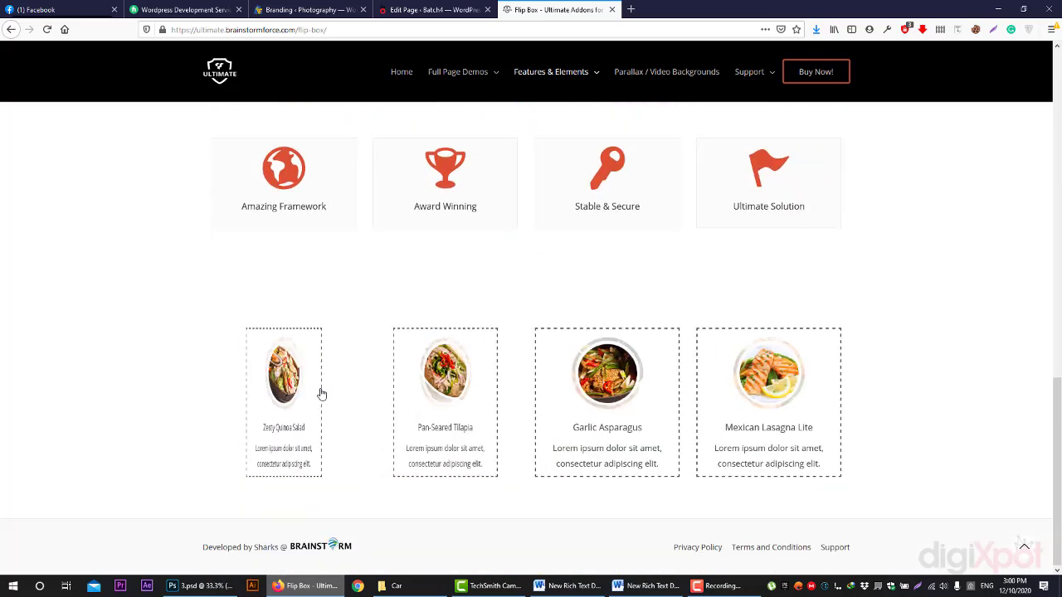
pyautogui.moveTo(550, 71)
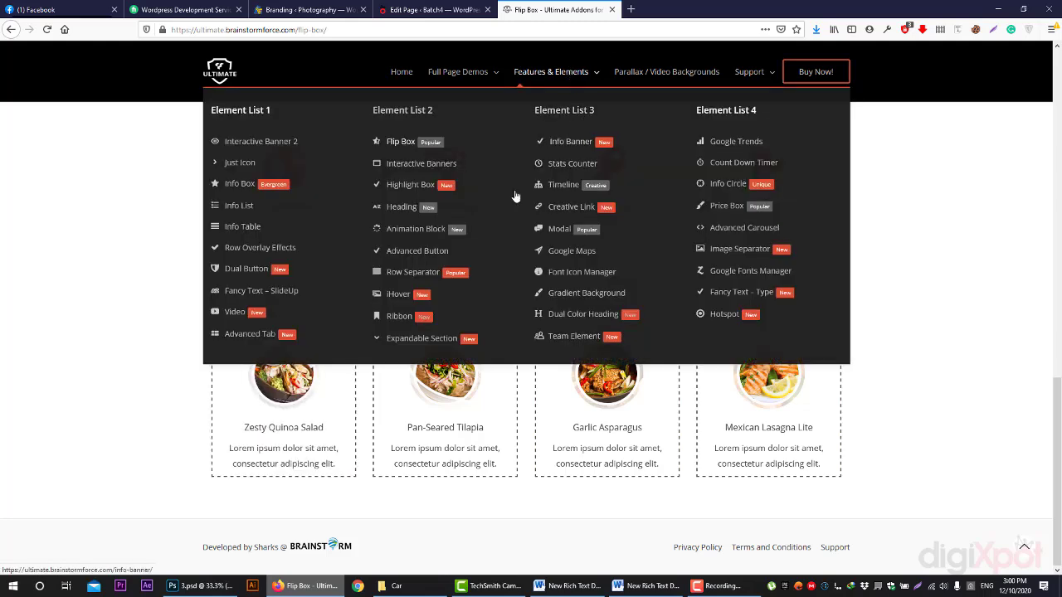
# - Open the Fancy Text – Type demo page and scroll through its TextType Effect examples
pyautogui.click(736, 300)
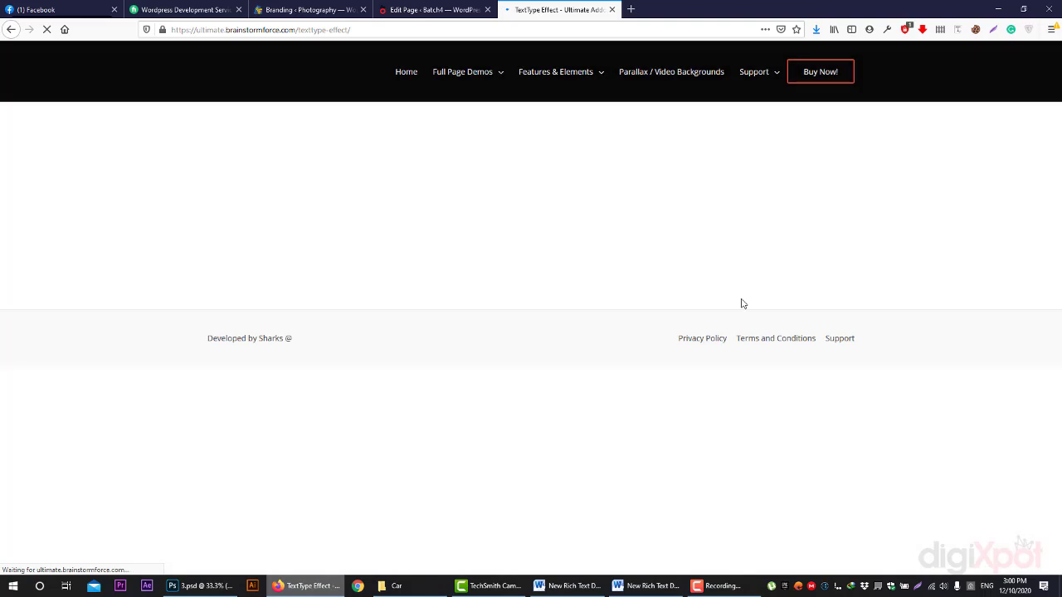
pyautogui.scroll(-2, 730, 218)
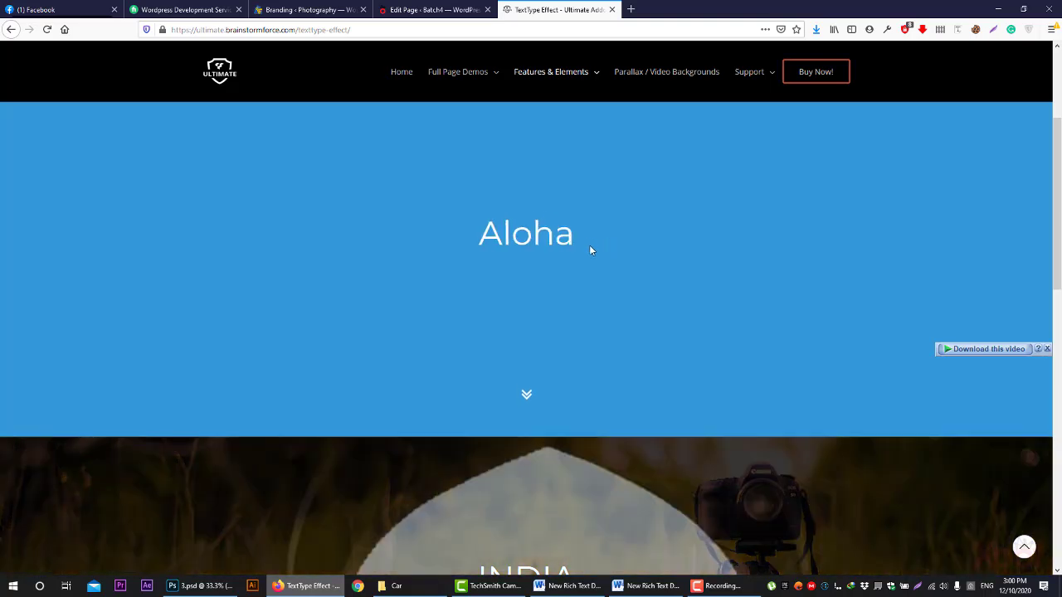
pyautogui.scroll(-3, 581, 249)
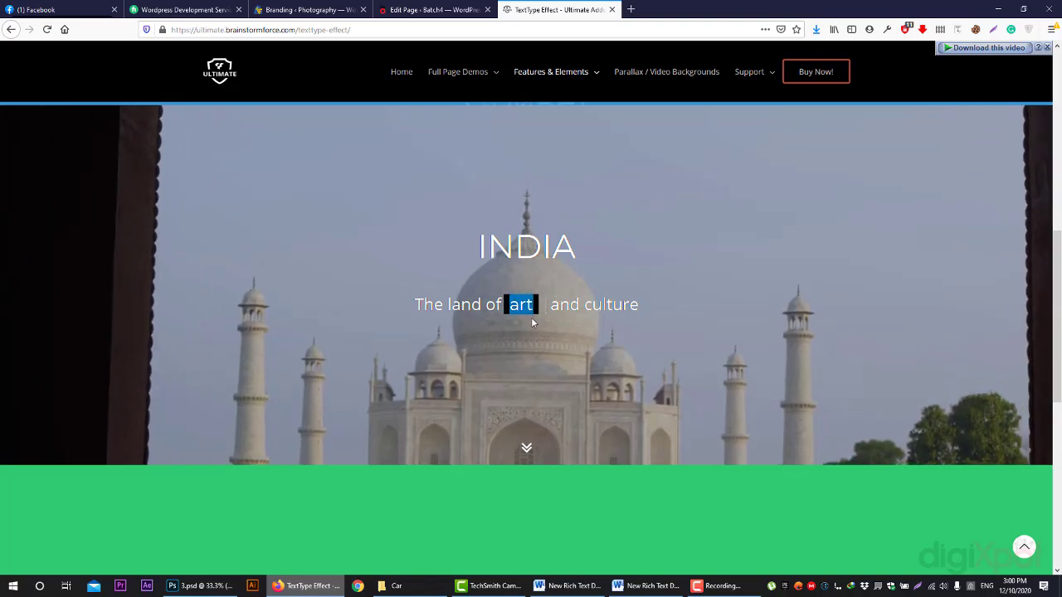
pyautogui.scroll(-4, 535, 303)
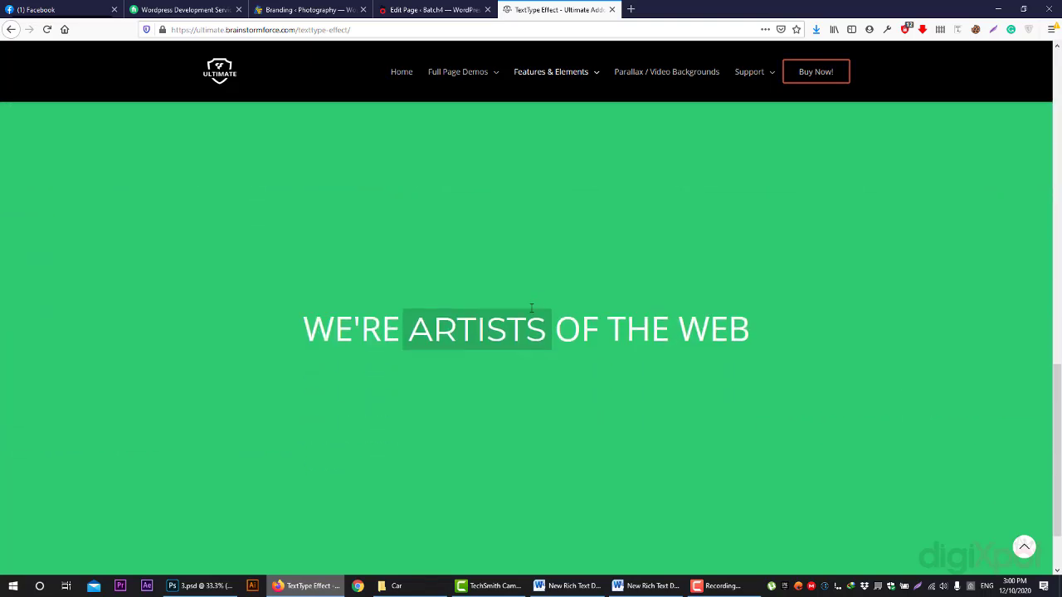
pyautogui.scroll(-1, 481, 332)
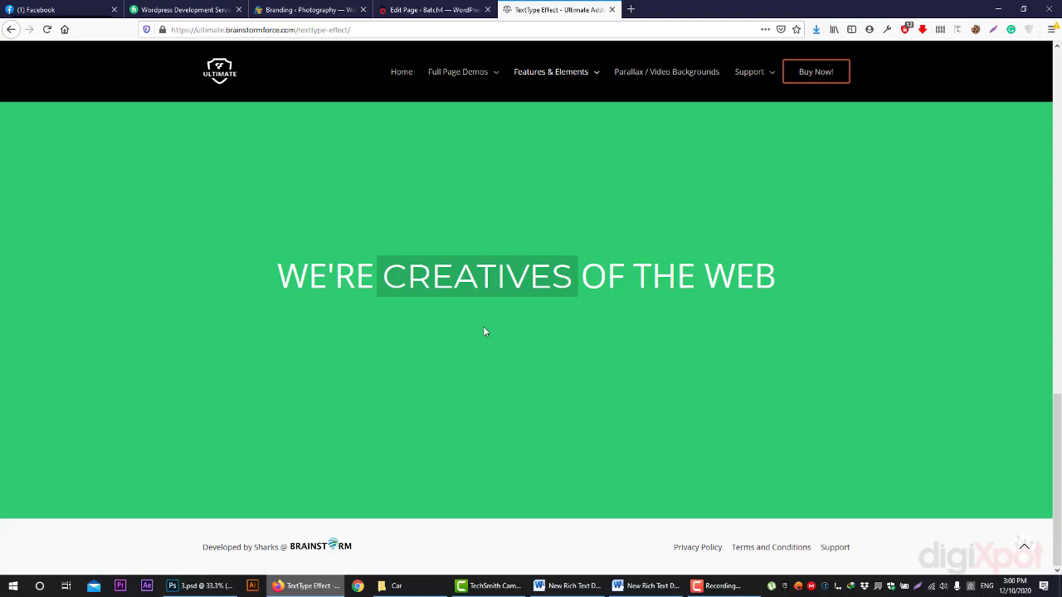
pyautogui.scroll(5, 485, 331)
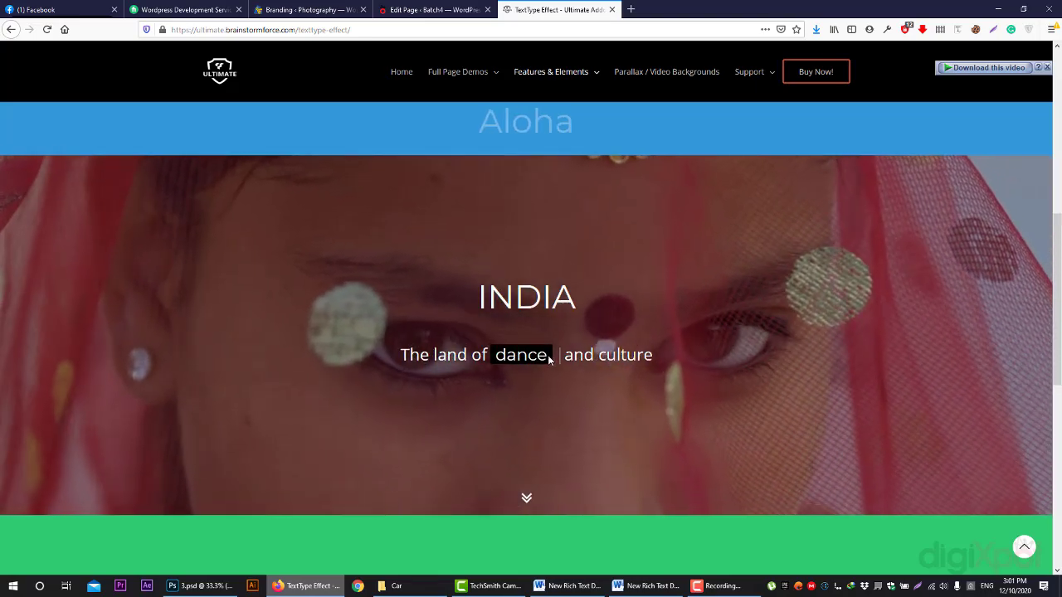
pyautogui.scroll(5, 550, 361)
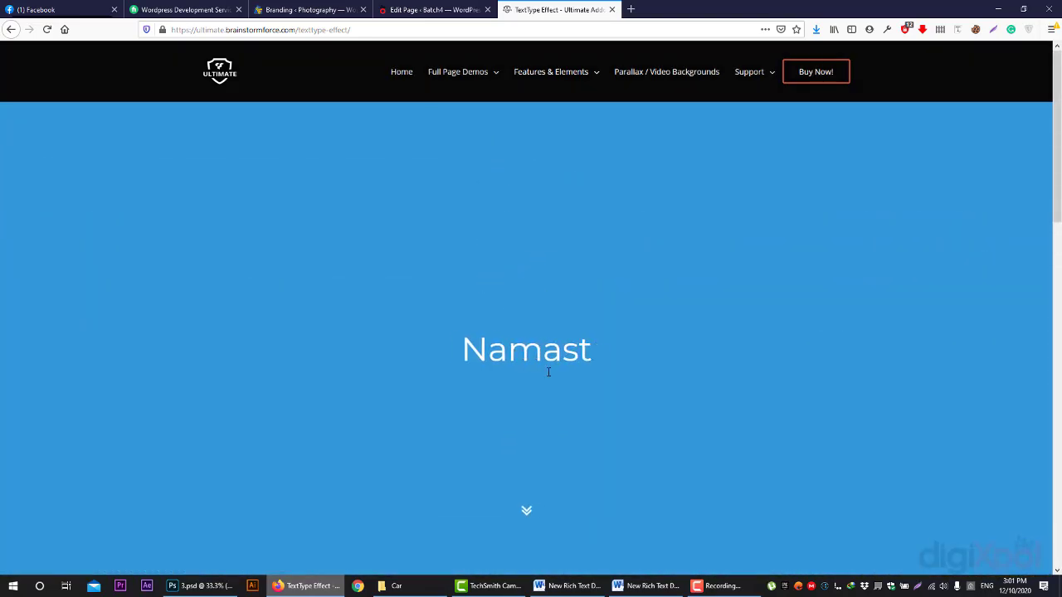
# - Open the Fancy Text – SlideUp demo and browse its animation speed and pause time examples
pyautogui.moveTo(558, 72)
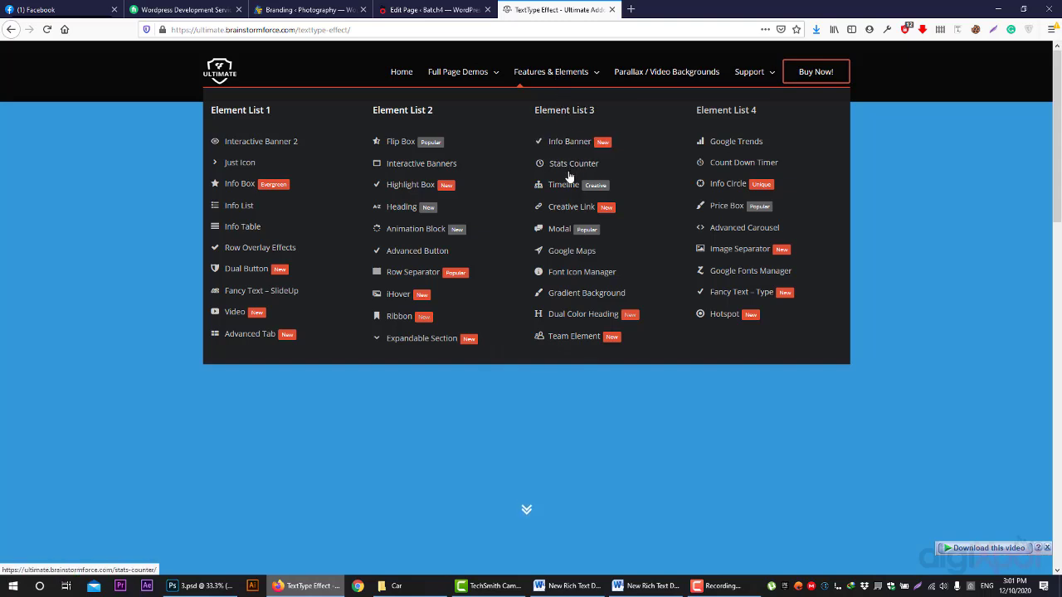
pyautogui.click(297, 290)
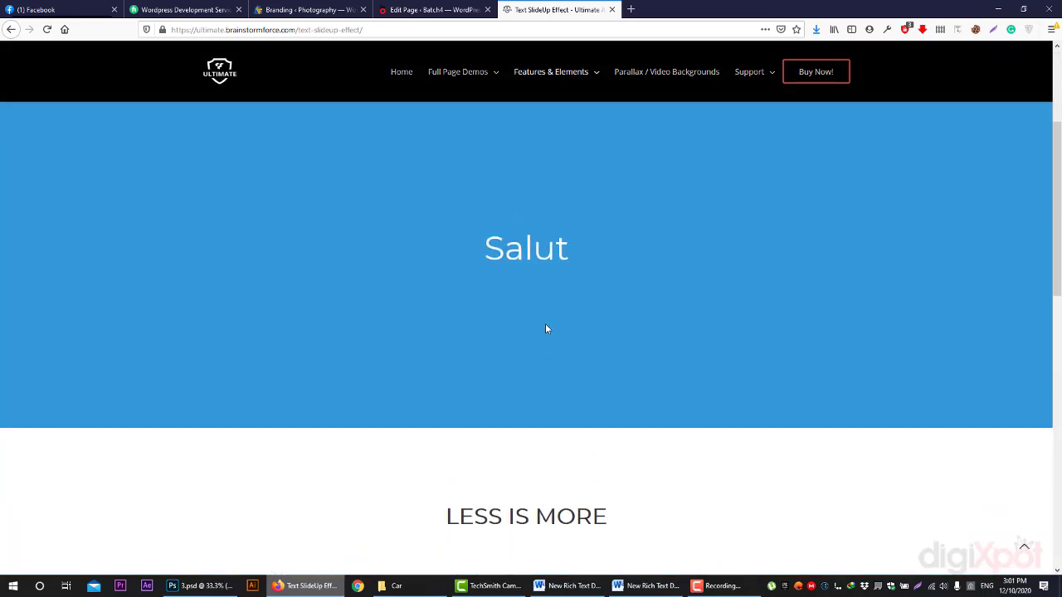
pyautogui.scroll(-4, 531, 299)
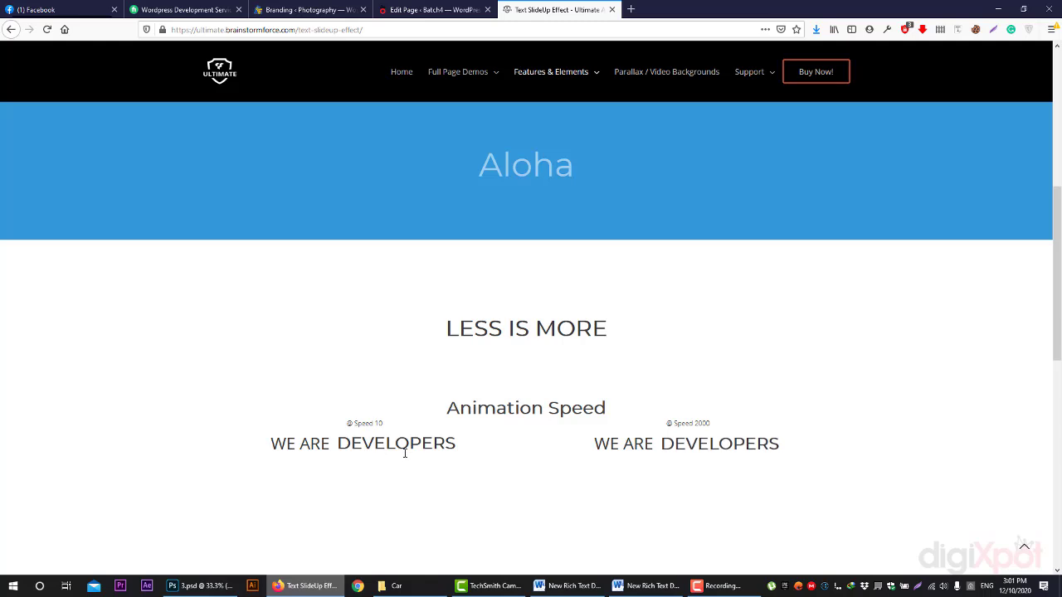
pyautogui.moveTo(267, 450); pyautogui.dragTo(320, 448)
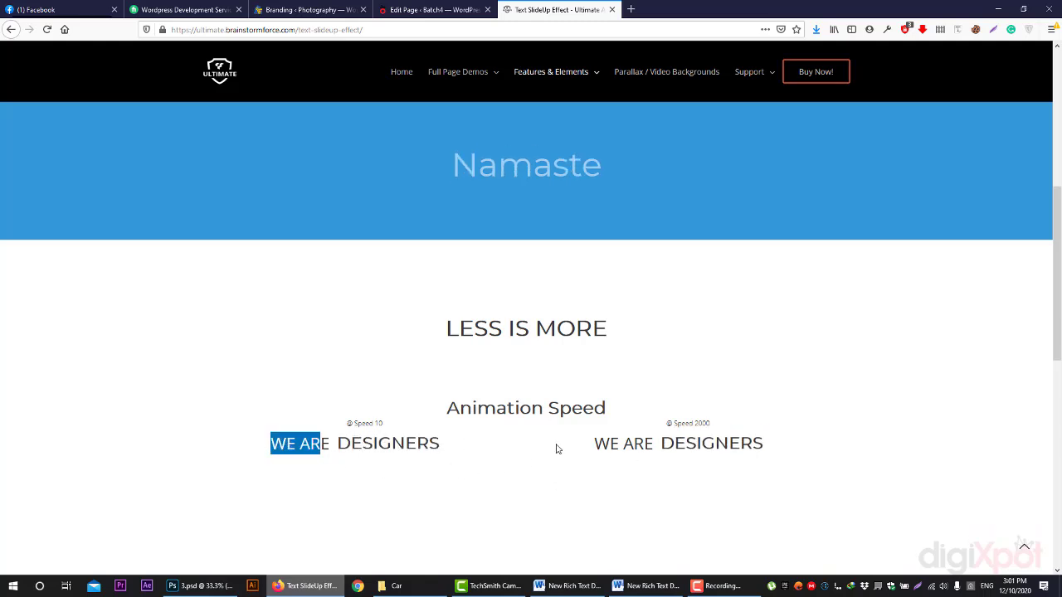
pyautogui.scroll(-5, 664, 440)
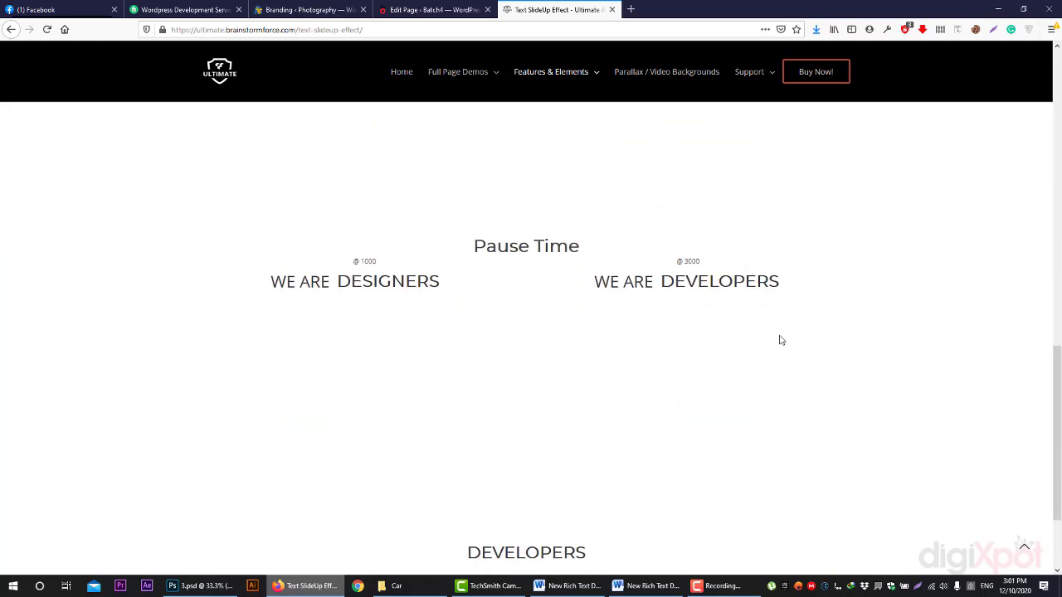
pyautogui.scroll(-2, 780, 340)
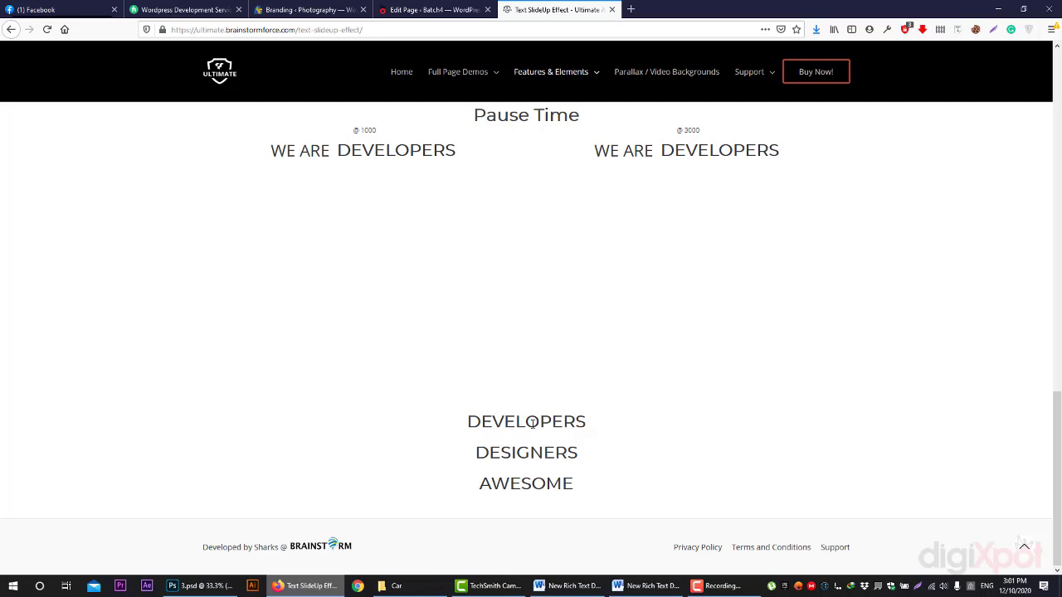
pyautogui.moveTo(558, 424); pyautogui.dragTo(575, 482)
pyautogui.scroll(1, 696, 407)
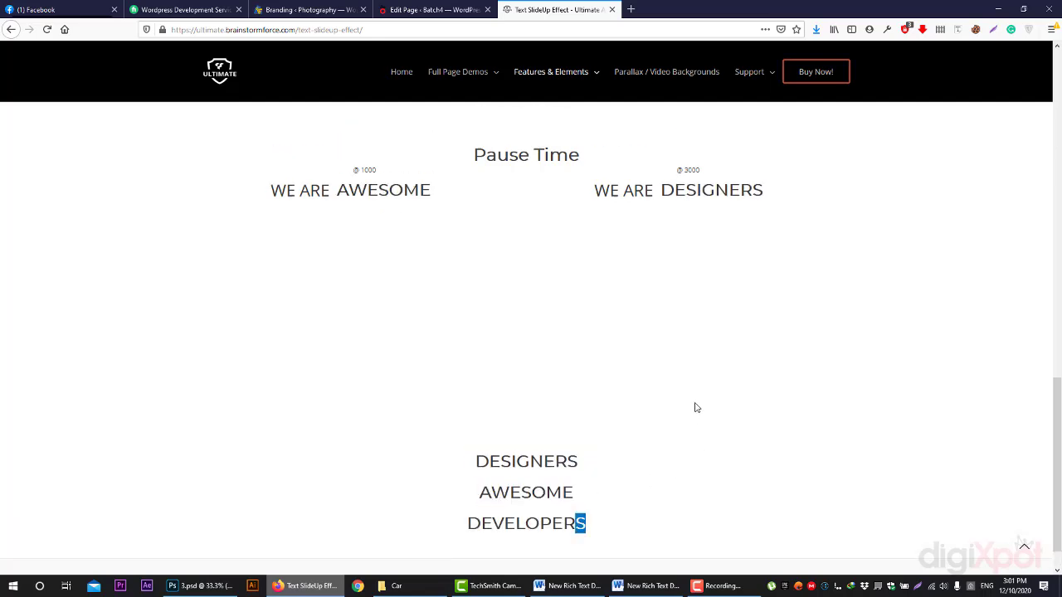
pyautogui.scroll(10, 696, 407)
pyautogui.moveTo(588, 83)
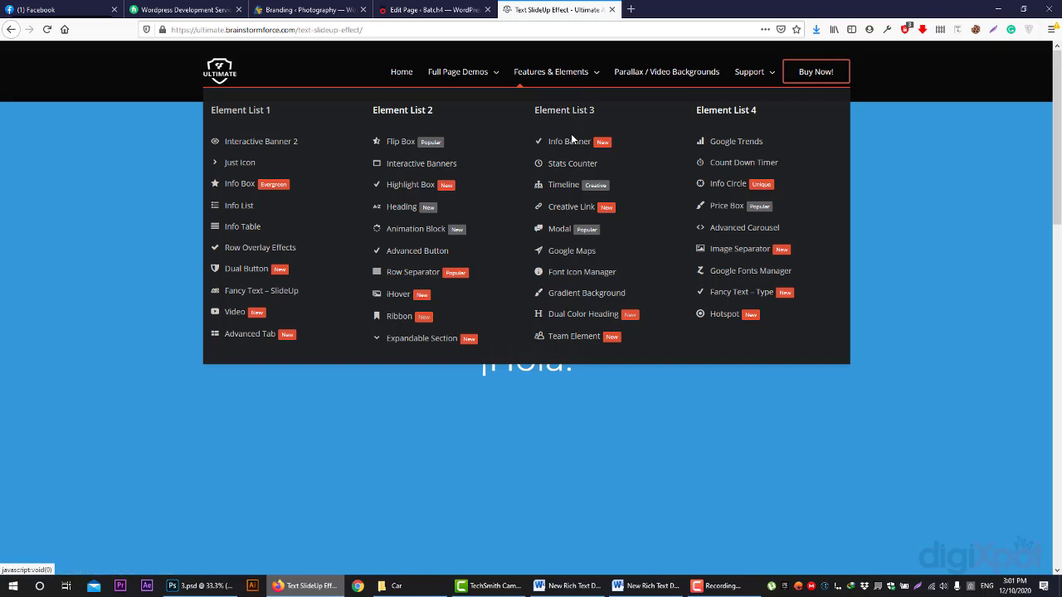
# - Open the Interactive Banner 2 demos and scroll through the banner styles down to Styles 8 and 9
pyautogui.click(266, 141)
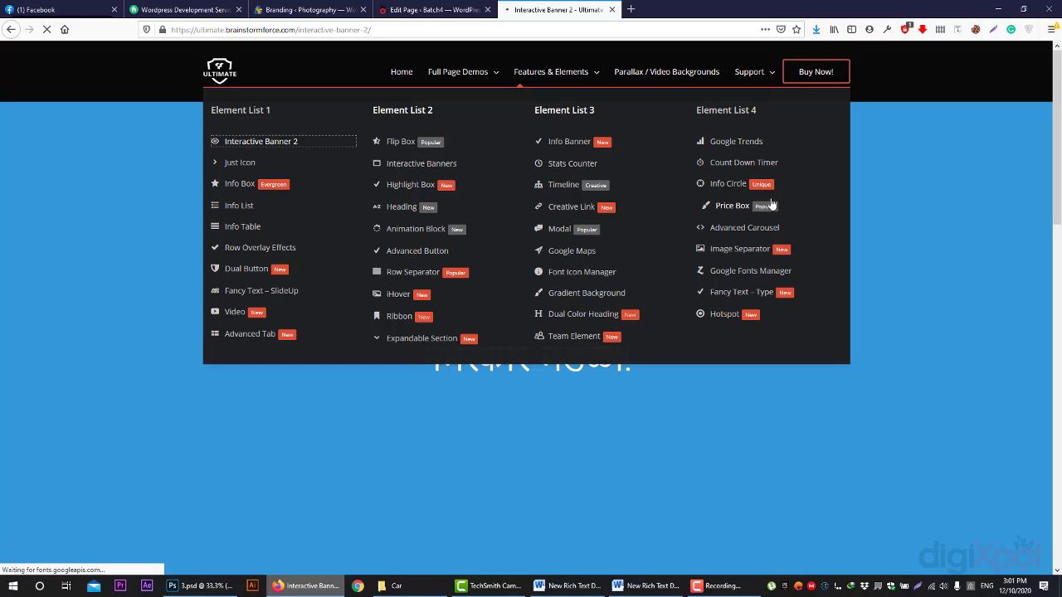
pyautogui.click(405, 9)
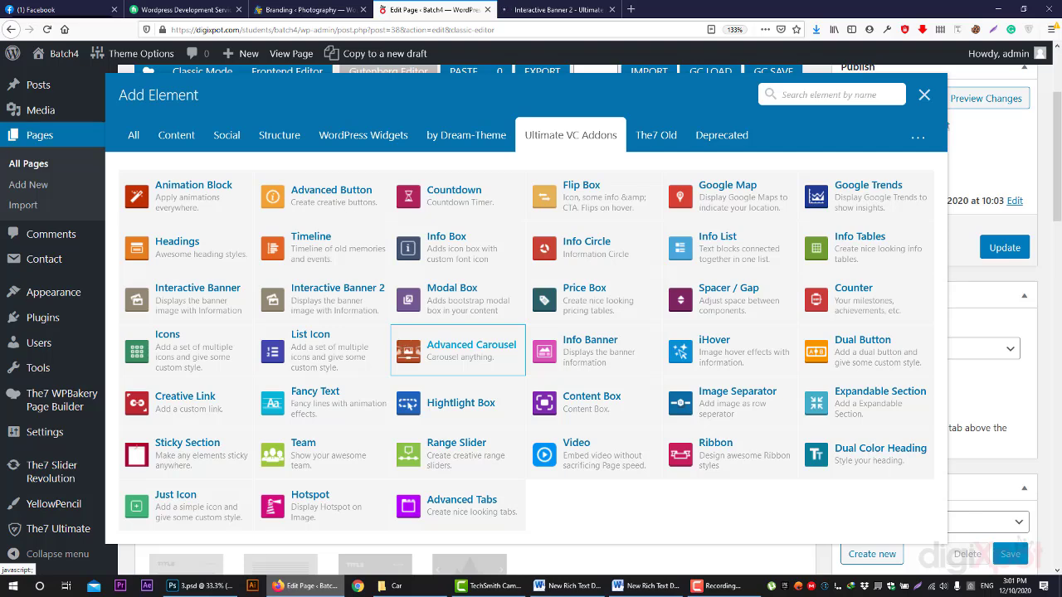
pyautogui.click(558, 9)
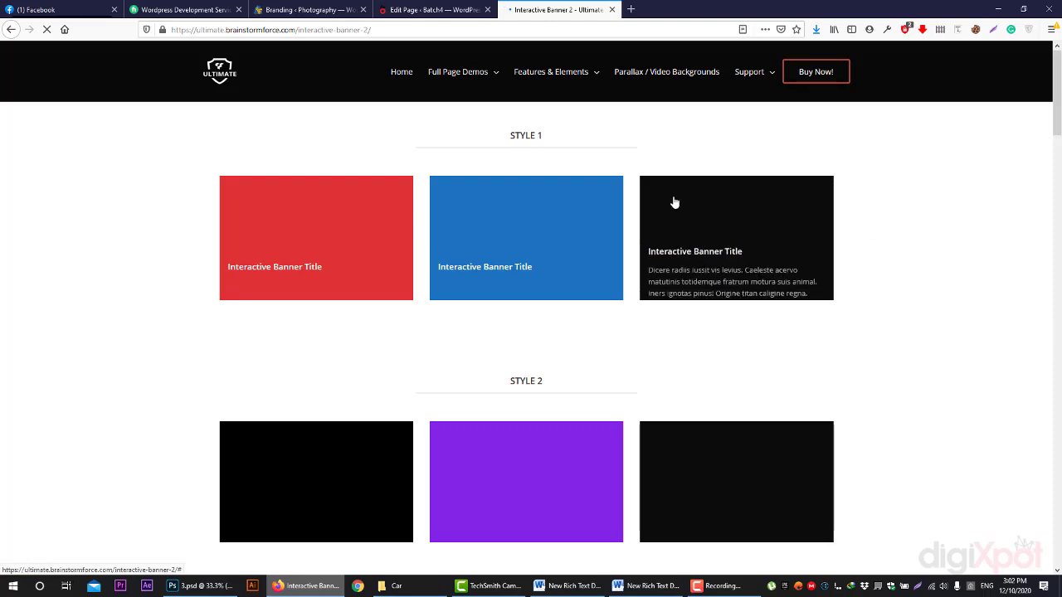
pyautogui.scroll(-3, 585, 359)
pyautogui.scroll(-15, 585, 358)
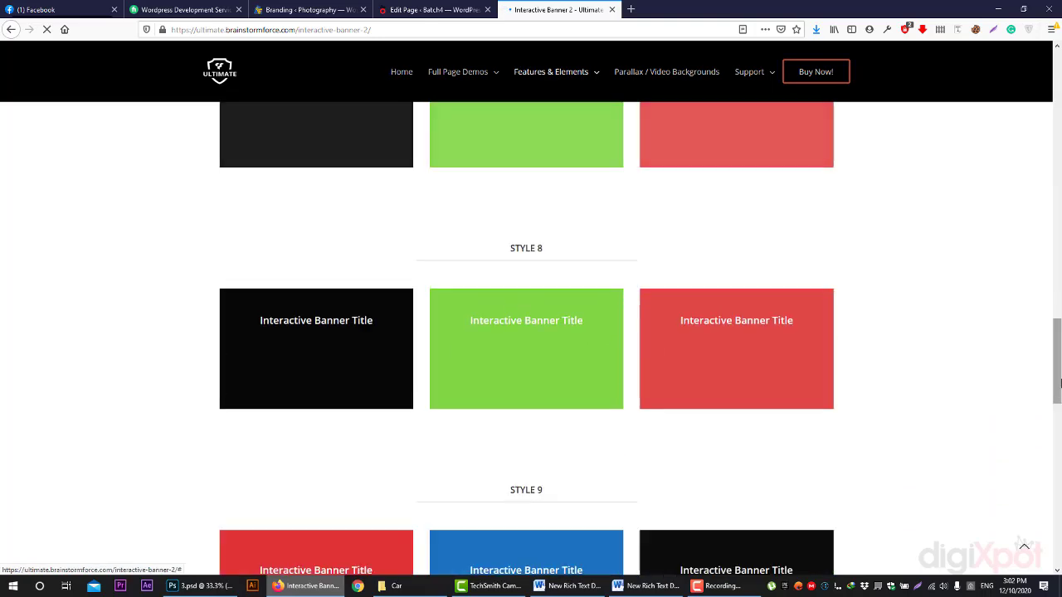
pyautogui.scroll(18, 592, 377)
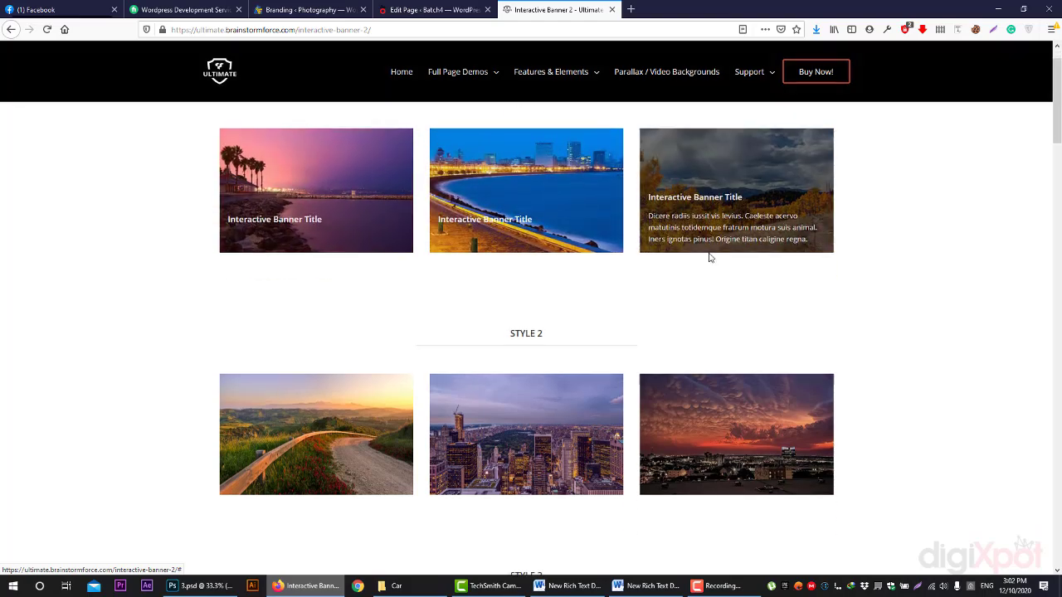
pyautogui.scroll(-4, 708, 257)
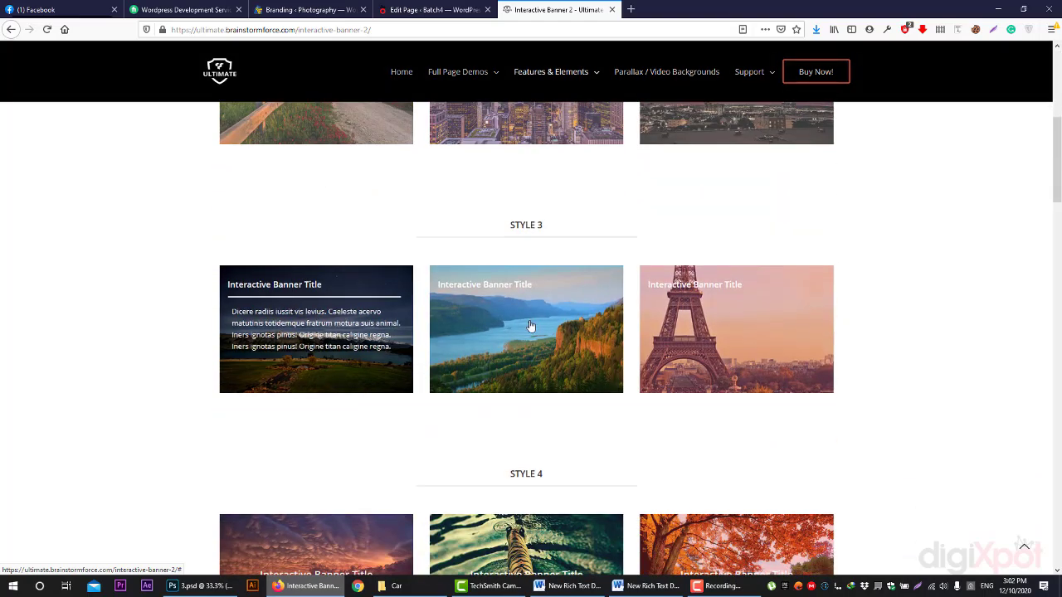
pyautogui.scroll(-3, 297, 331)
pyautogui.scroll(-3, 348, 342)
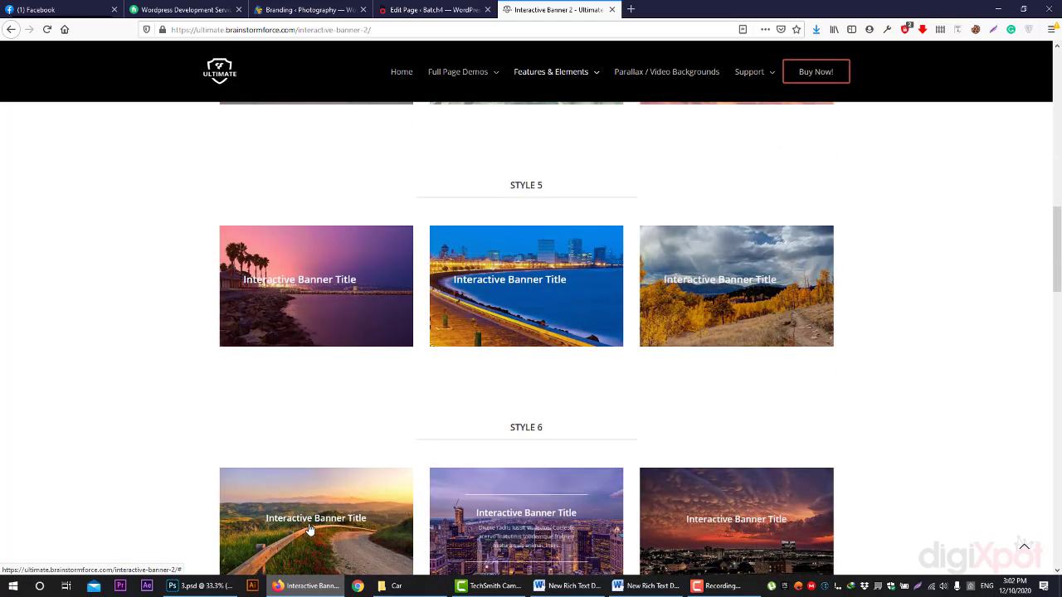
pyautogui.scroll(-6, 320, 520)
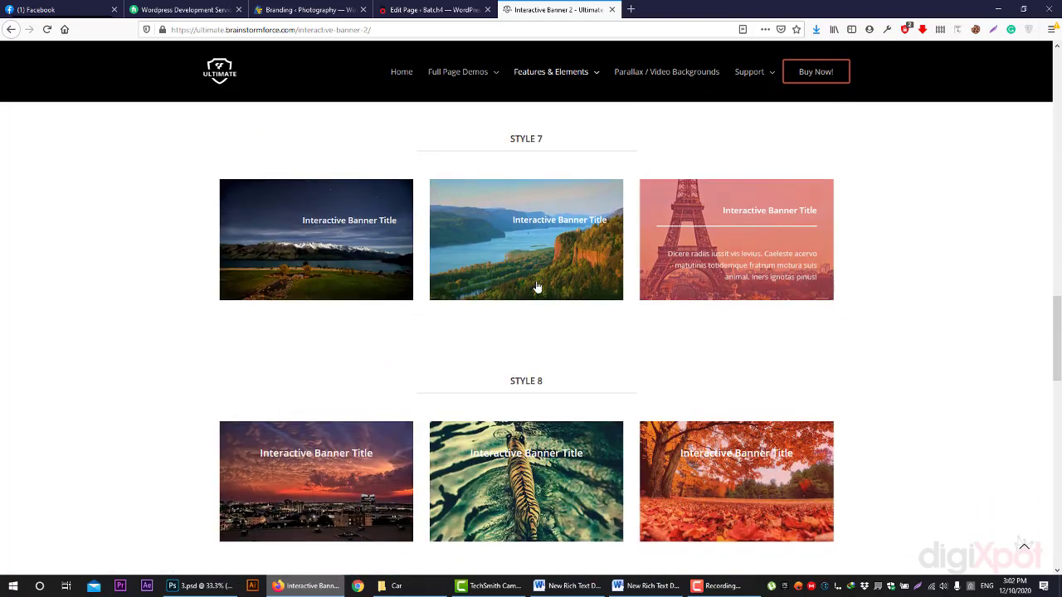
pyautogui.scroll(-2, 343, 346)
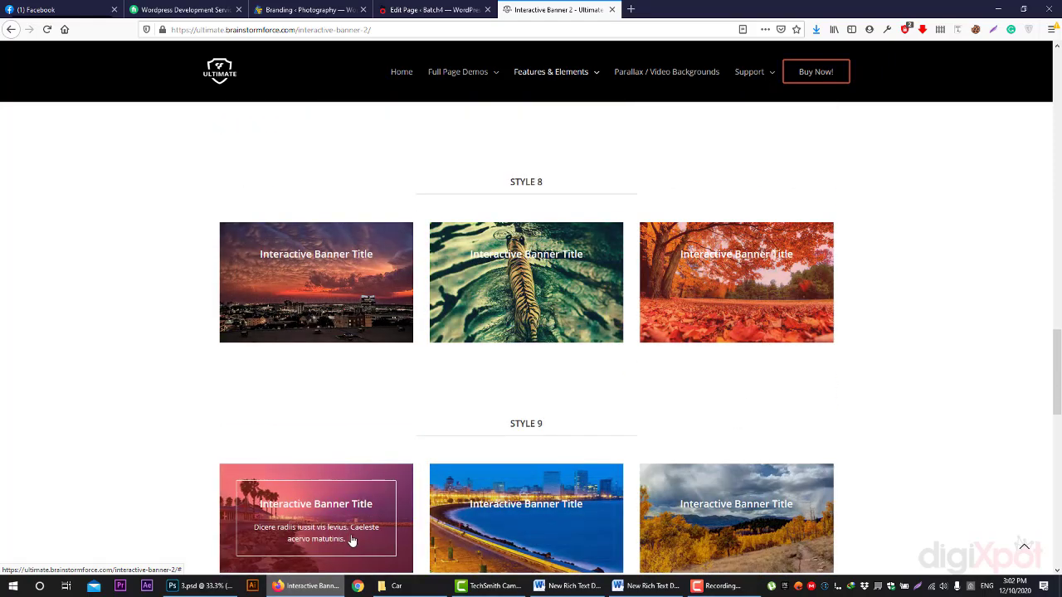
# - In a new tab, open the CodeCanyon Kaswara Modern WPBakery Page Builder Addons item page via 'kas'
pyautogui.click(631, 9)
pyautogui.write('kas')
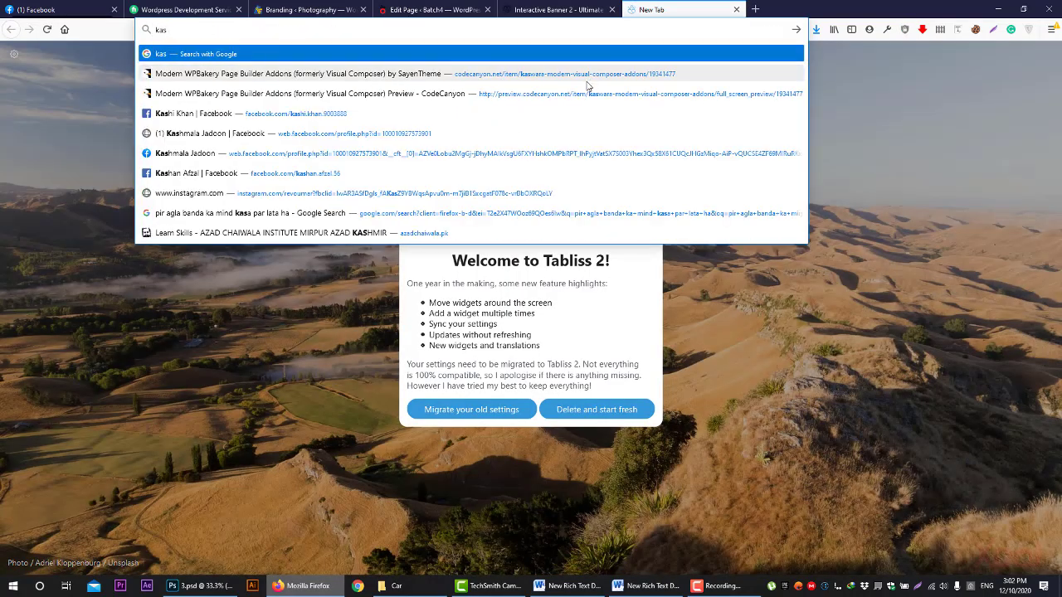
pyautogui.press('Down')
pyautogui.press('Return')
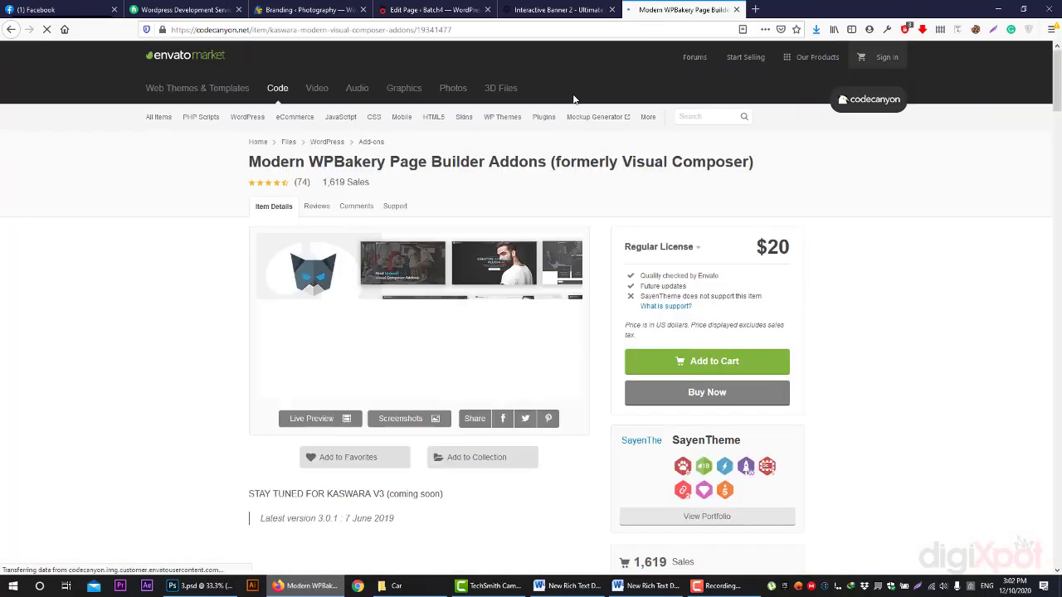
# - Launch the Kaswara add-on's full-screen Live Preview
pyautogui.click(407, 7)
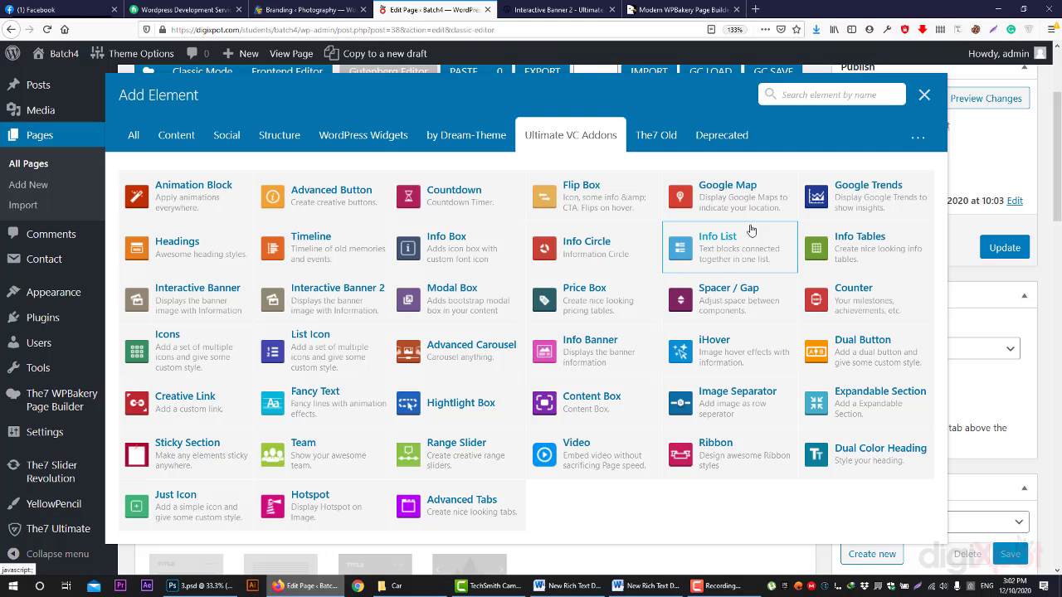
pyautogui.click(681, 9)
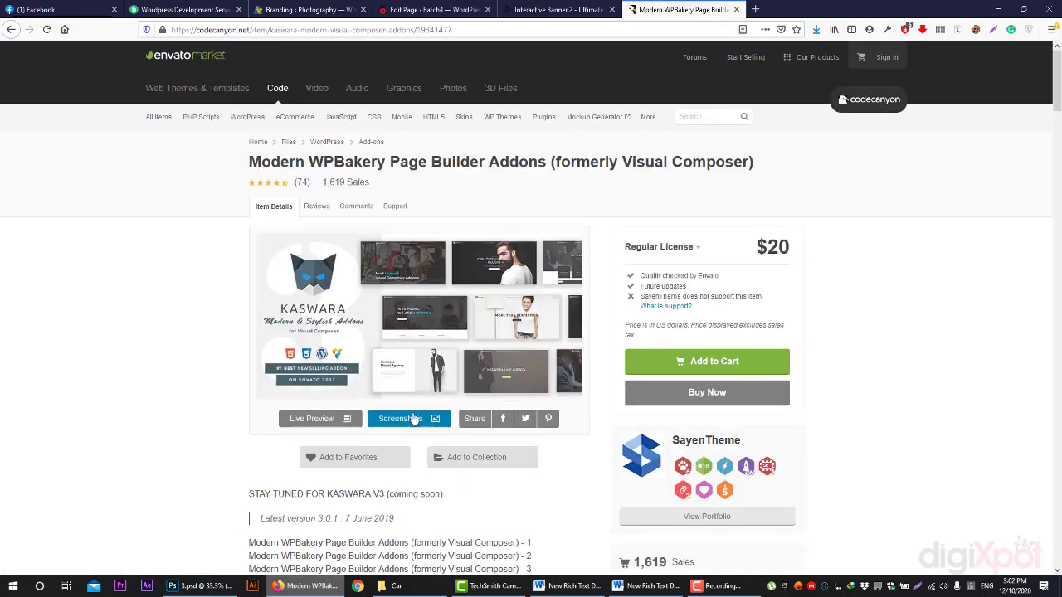
pyautogui.click(312, 419)
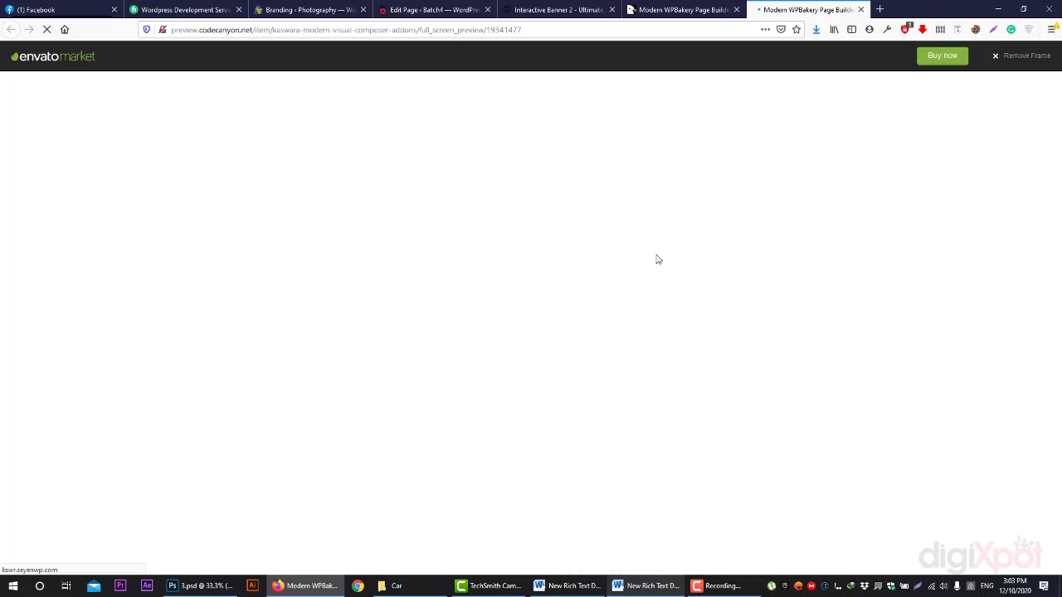
# - Return to the CodeCanyon addon page and relaunch the Kaswara Live Preview
pyautogui.click(581, 9)
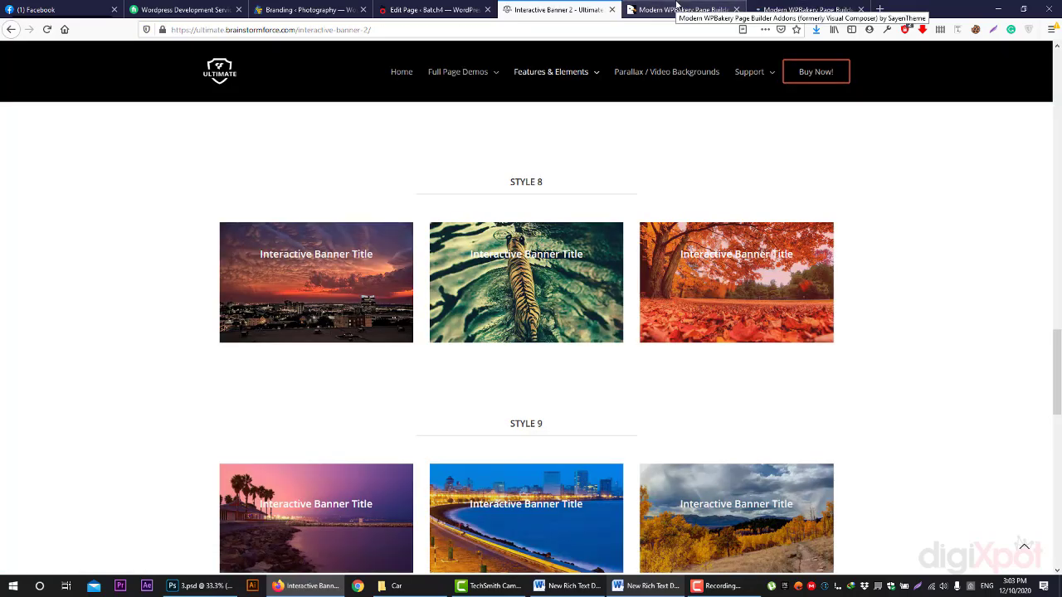
pyautogui.click(677, 7)
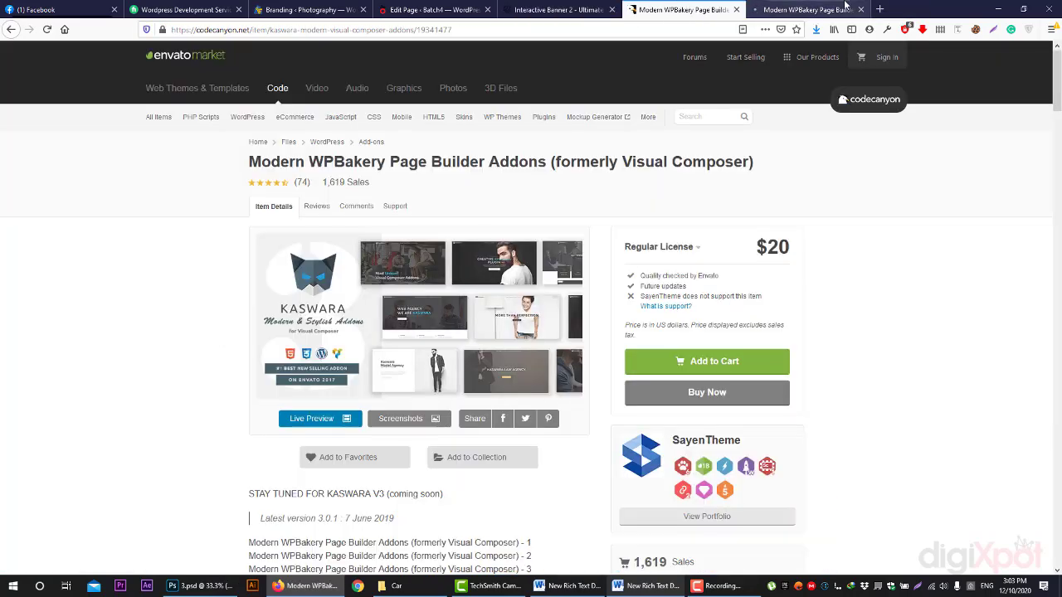
pyautogui.click(312, 418)
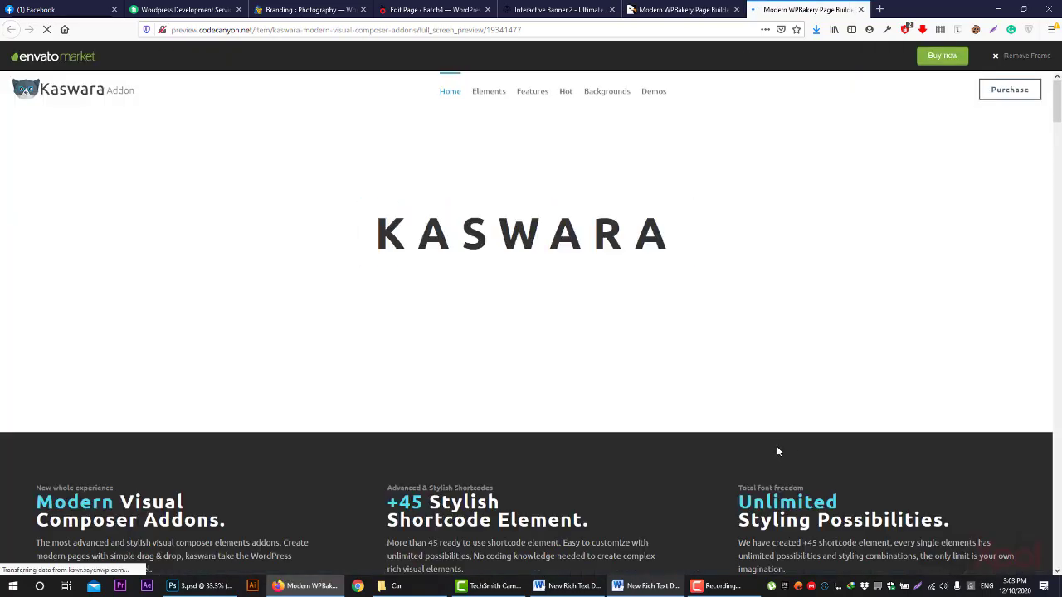
# - Scroll through the Law Firm demo page
pyautogui.scroll(-5, 777, 446)
pyautogui.moveTo(626, 89)
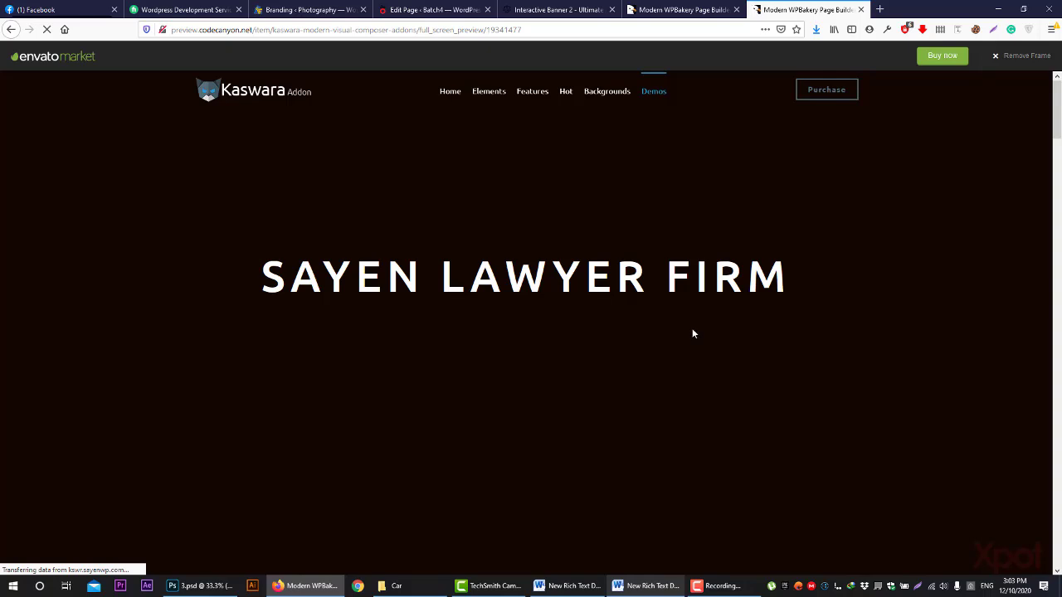
pyautogui.scroll(-5, 773, 380)
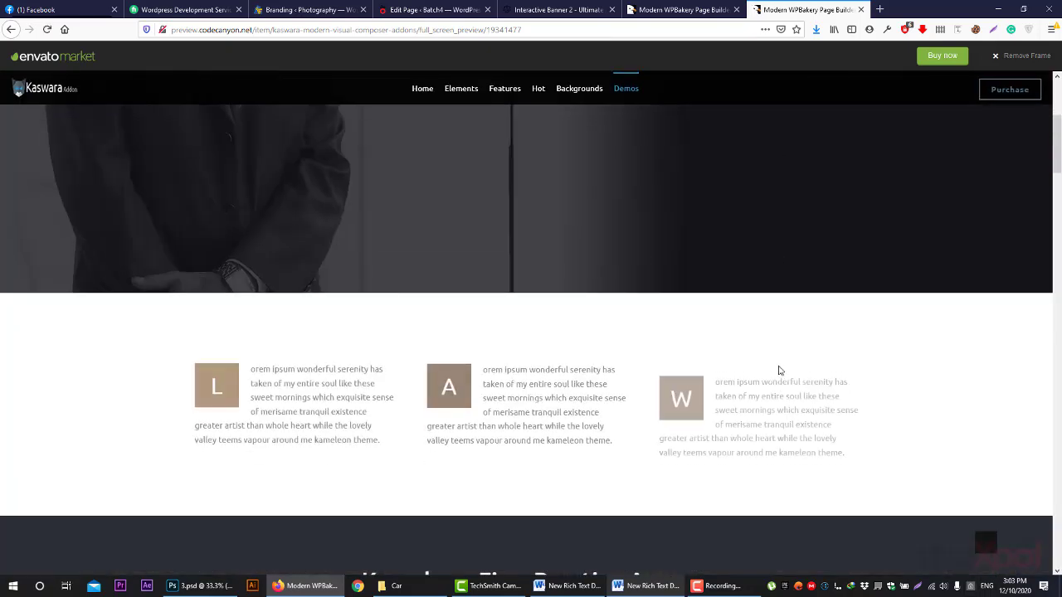
pyautogui.moveTo(417, 379); pyautogui.dragTo(588, 398)
pyautogui.click(822, 451)
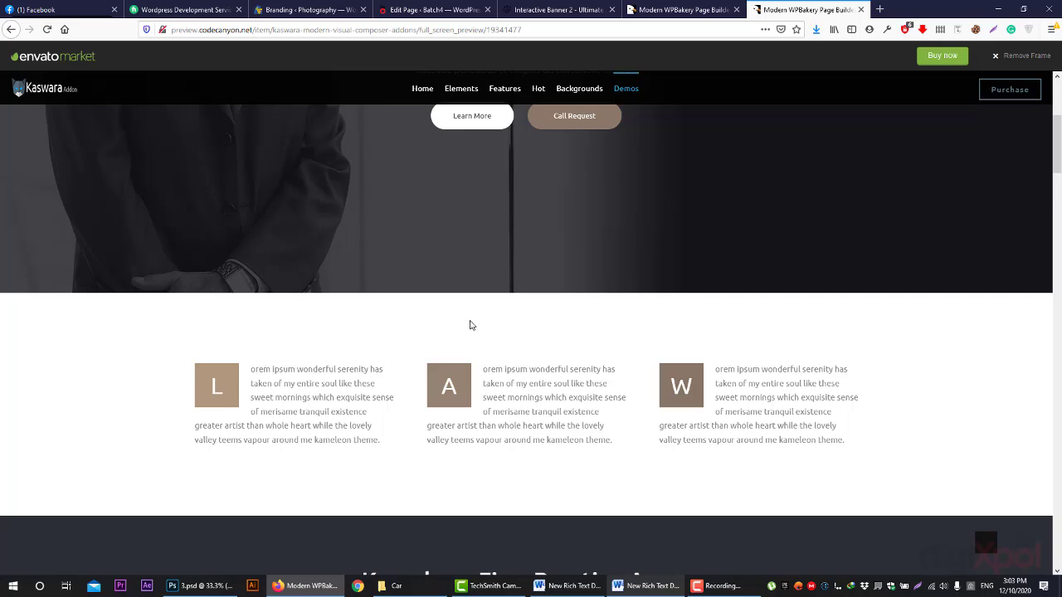
pyautogui.scroll(-6, 565, 326)
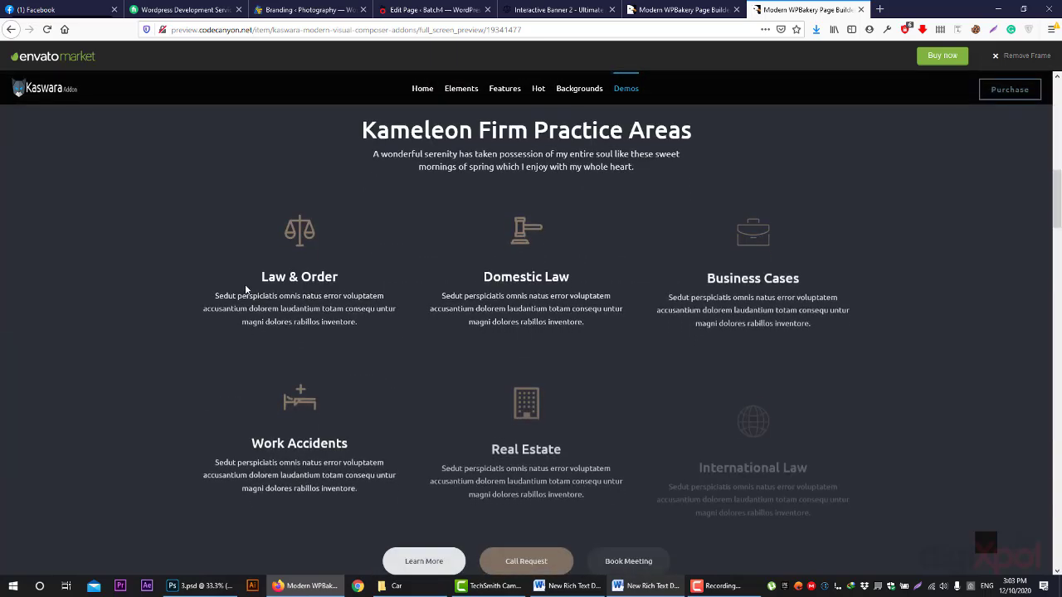
pyautogui.moveTo(482, 277); pyautogui.dragTo(572, 280)
pyautogui.scroll(-7, 737, 397)
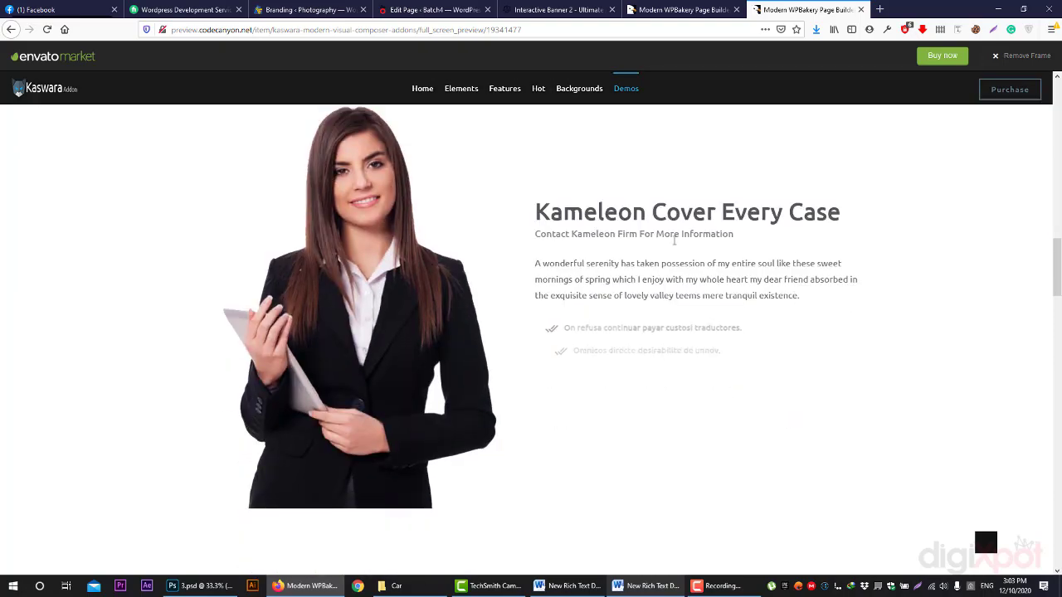
pyautogui.scroll(-10, 643, 376)
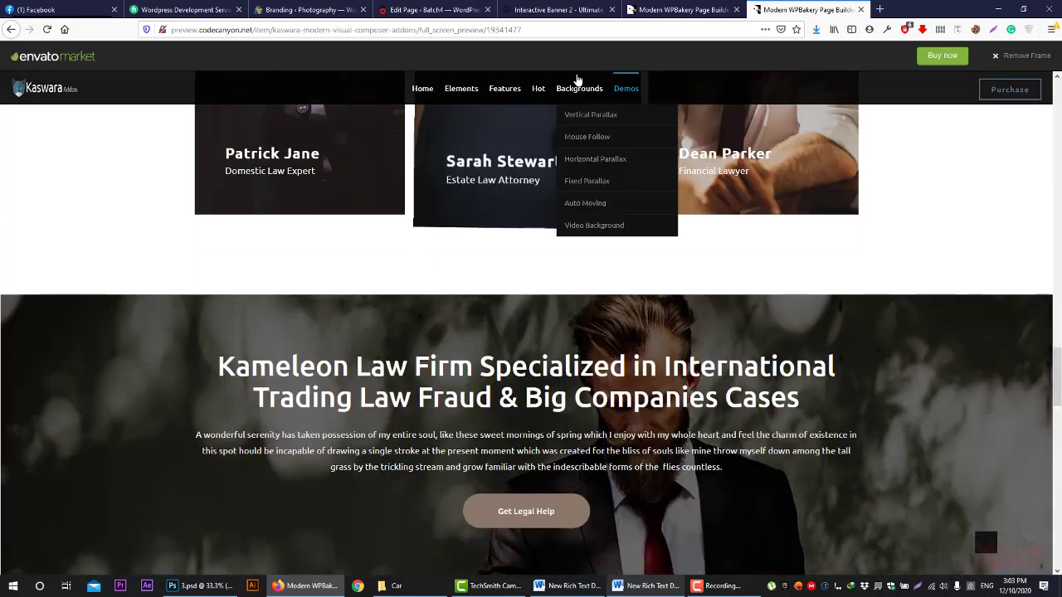
# - Open the Elements > Pricing Plan demo in a background tab
pyautogui.moveTo(510, 97)
pyautogui.moveTo(461, 91)
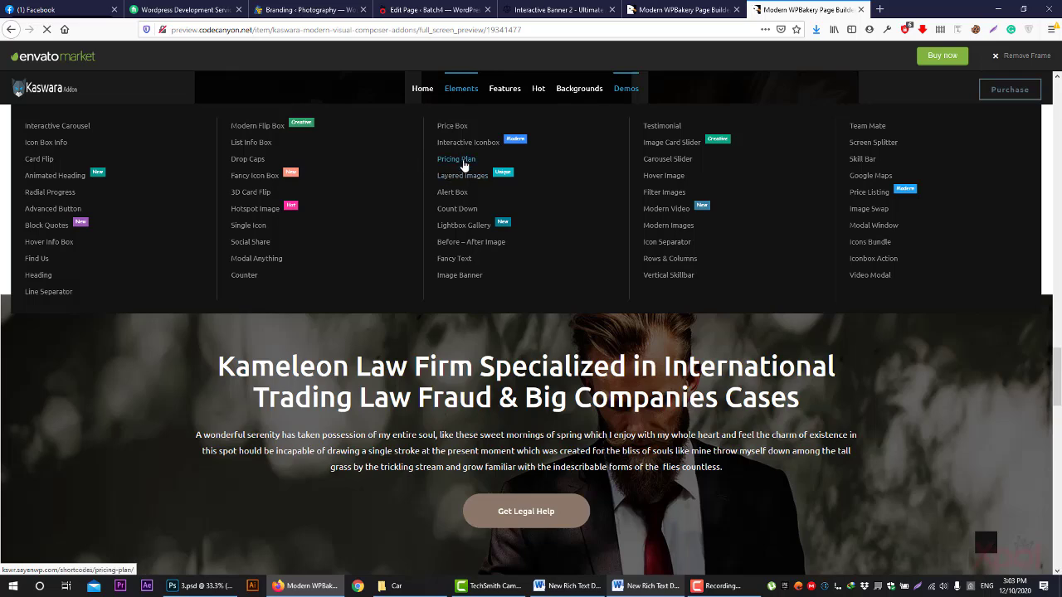
pyautogui.scroll(-5, 656, 232)
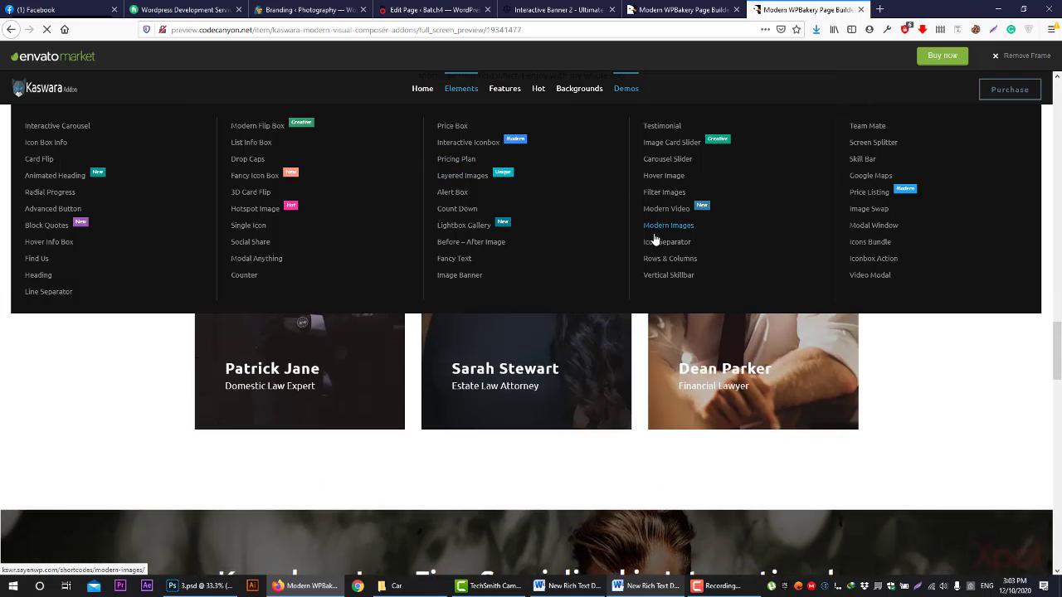
pyautogui.middleClick(487, 157)
# - Close the full-screen preview and duplicate CodeCanyon tabs, then scroll through the demo
pyautogui.click(817, 9)
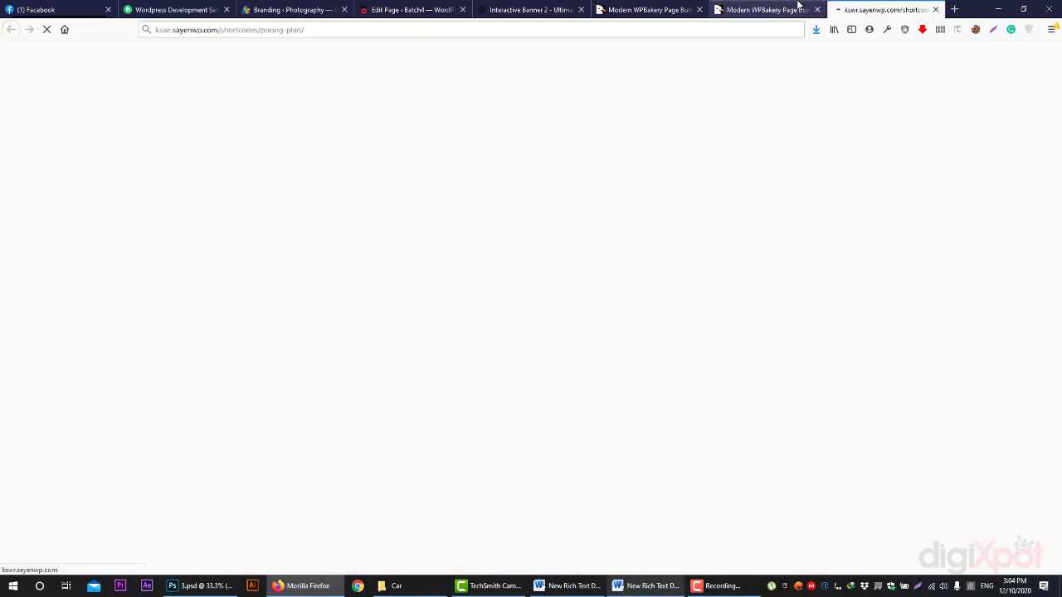
pyautogui.middleClick(668, 10)
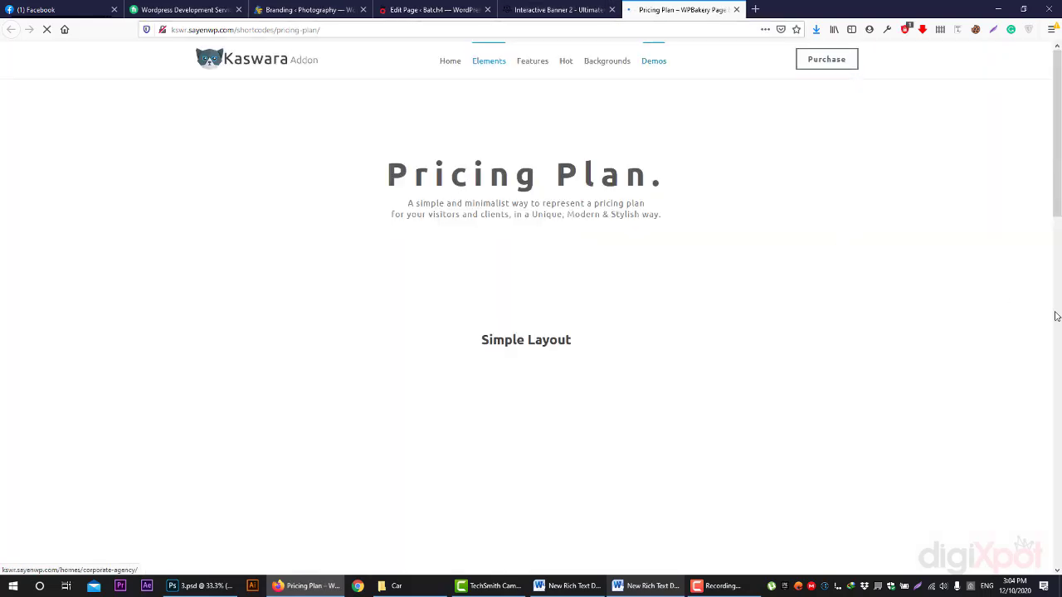
pyautogui.scroll(-3, 885, 199)
pyautogui.scroll(3, 885, 199)
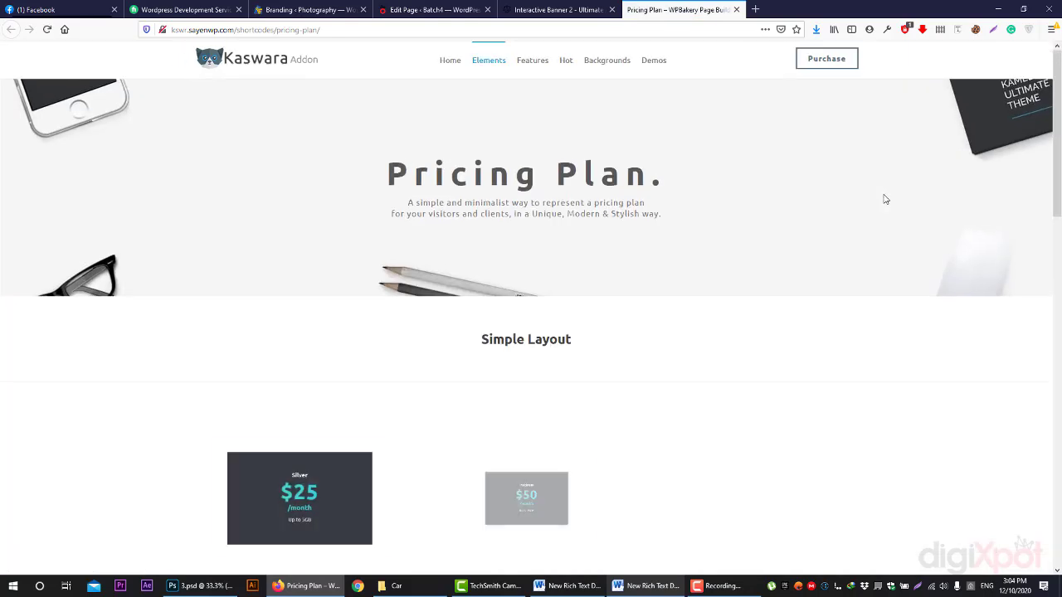
pyautogui.scroll(-3, 885, 199)
pyautogui.scroll(-2, 847, 320)
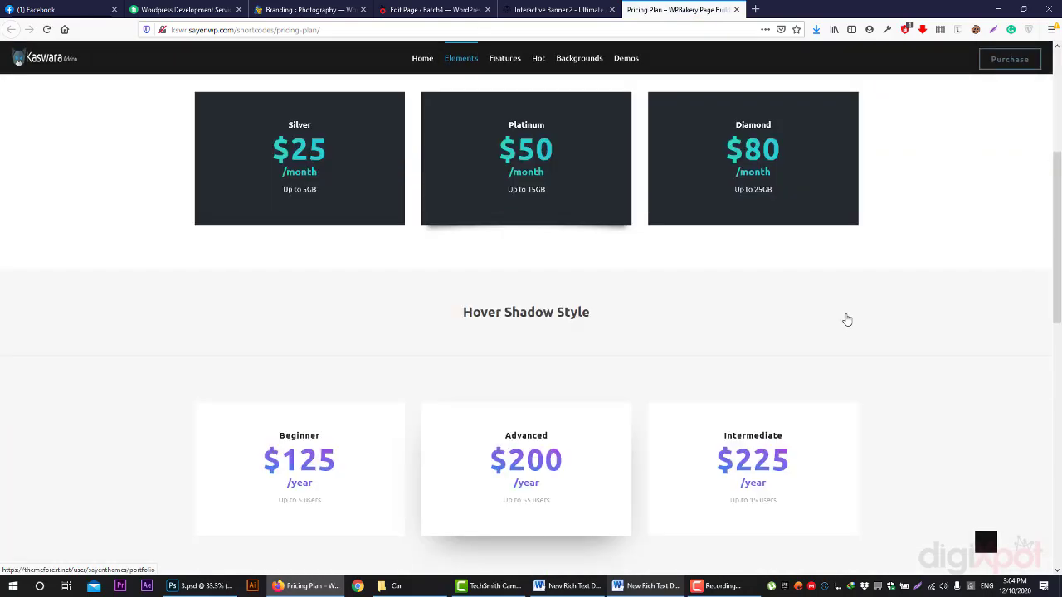
pyautogui.scroll(-2, 847, 320)
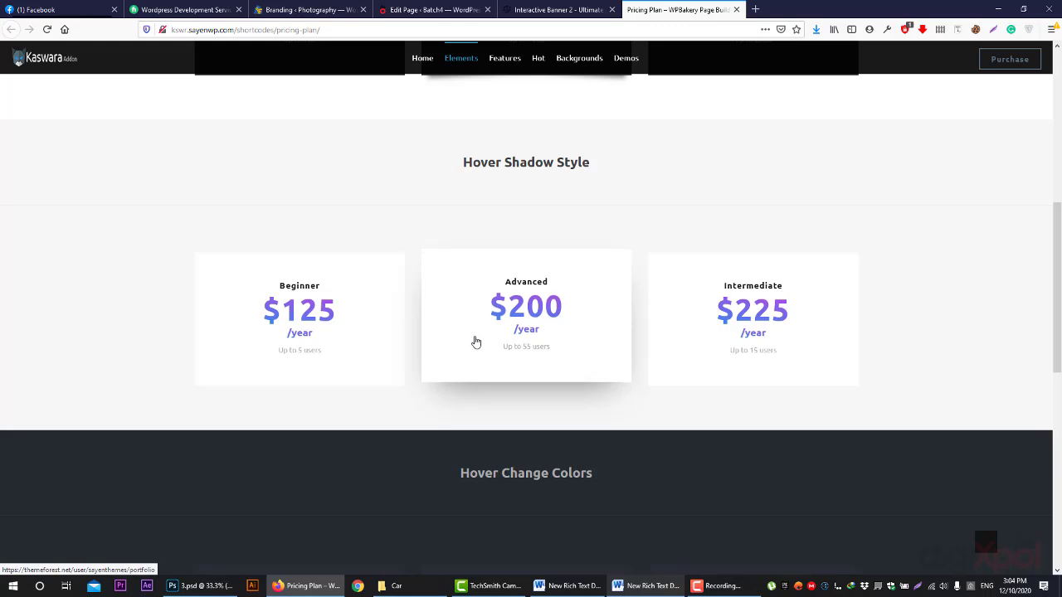
pyautogui.scroll(-4, 737, 331)
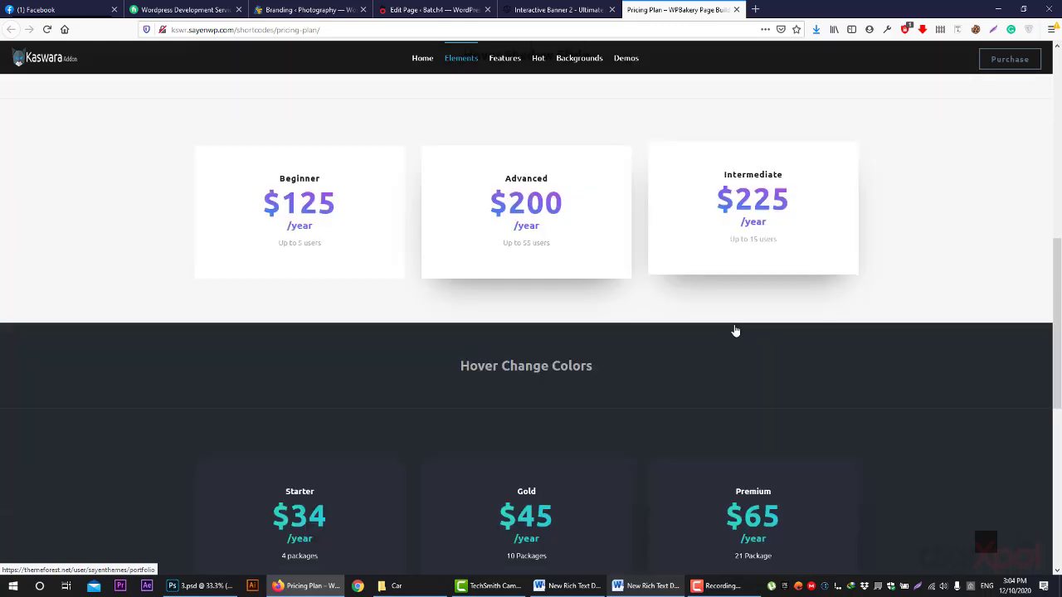
pyautogui.scroll(-4, 384, 358)
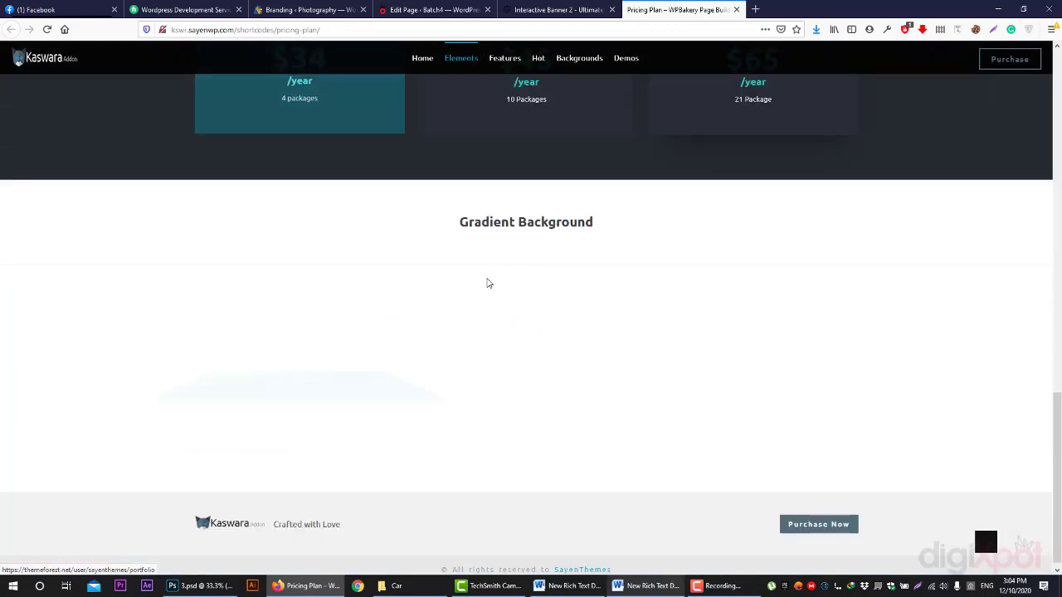
pyautogui.scroll(2, 790, 405)
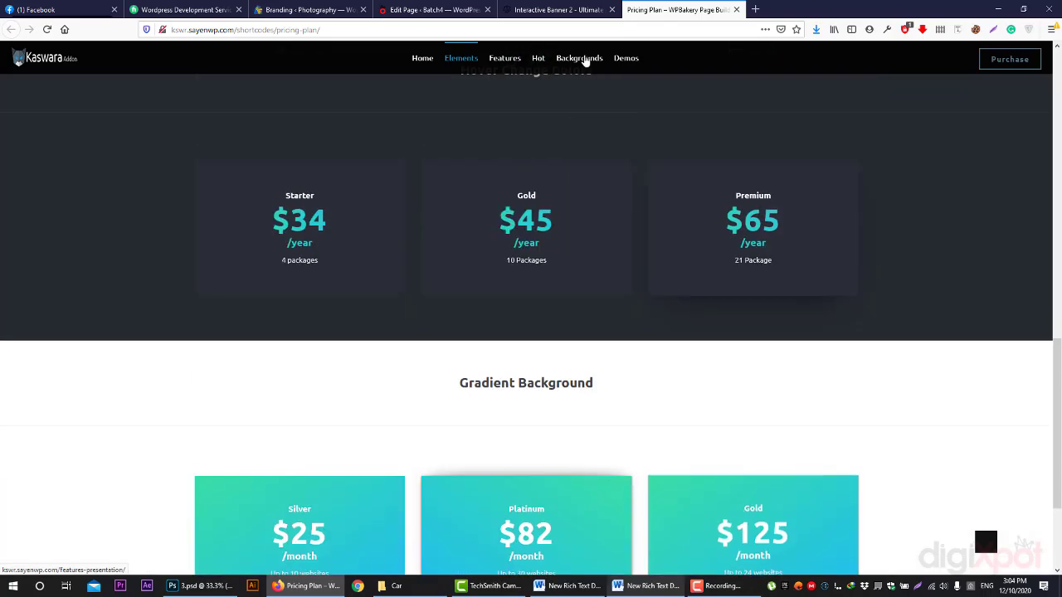
# - Open the Price Box element demo from Elements and scroll through it
pyautogui.moveTo(469, 57)
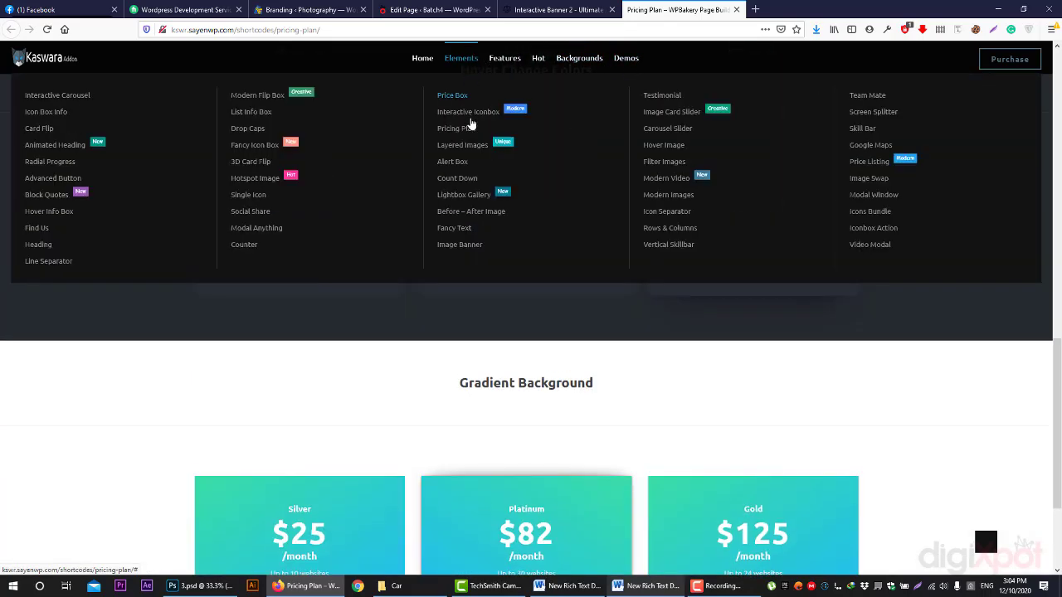
pyautogui.click(454, 96)
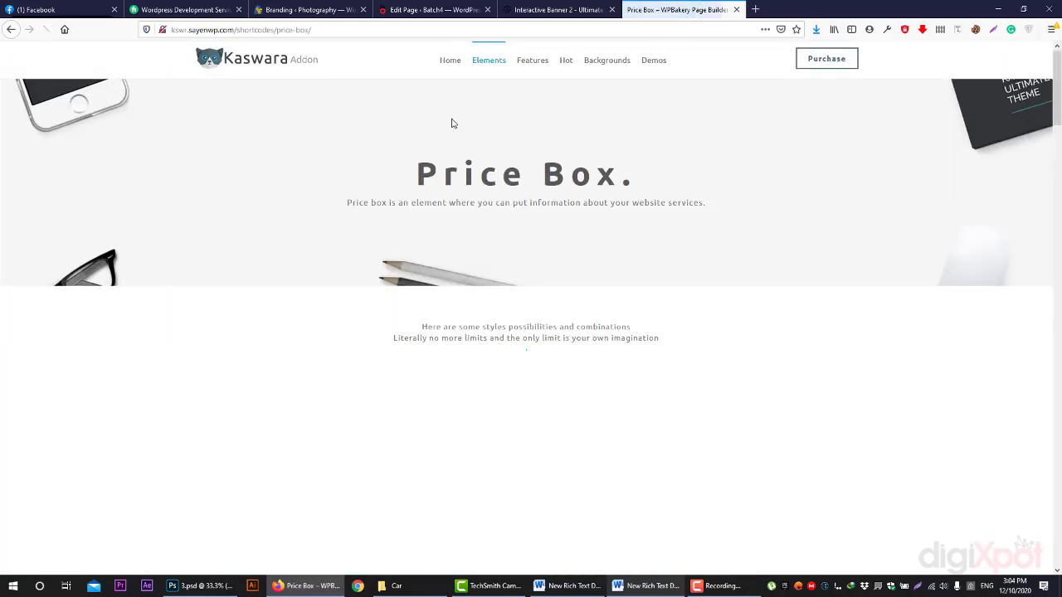
pyautogui.scroll(-10, 467, 178)
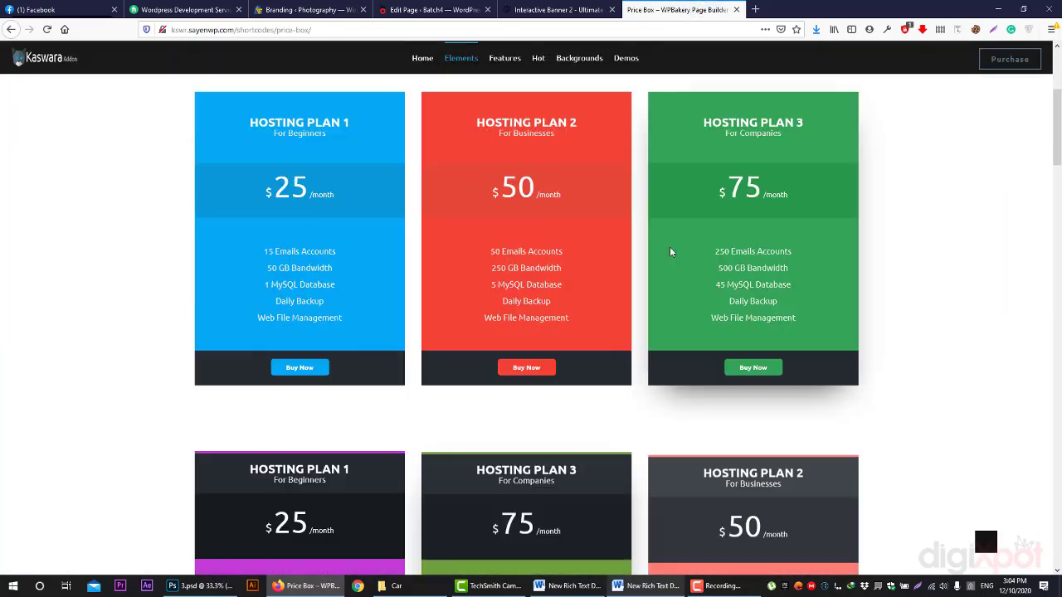
pyautogui.scroll(-7, 624, 286)
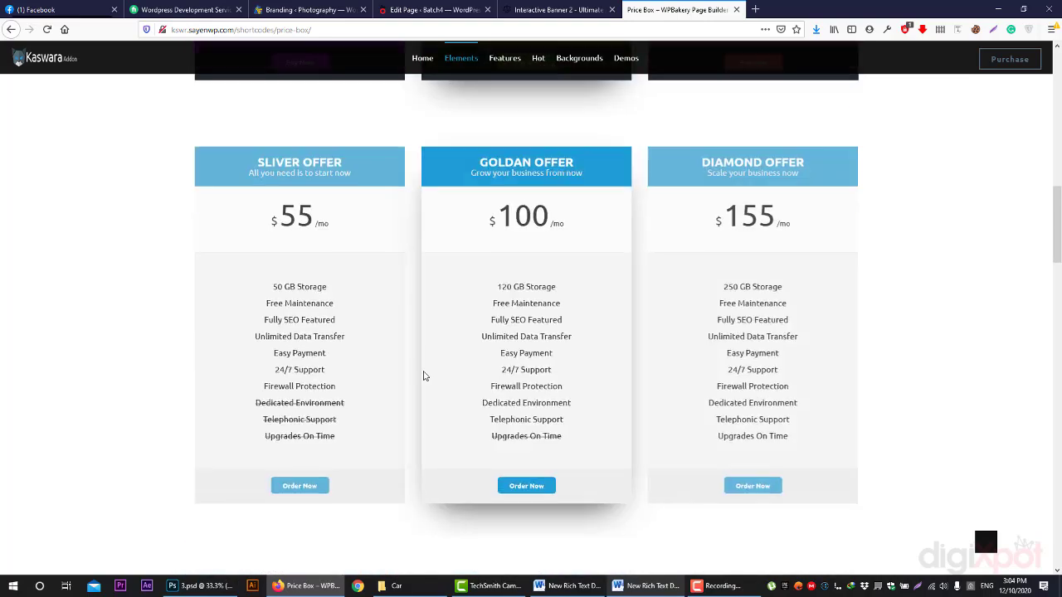
pyautogui.scroll(-10, 784, 390)
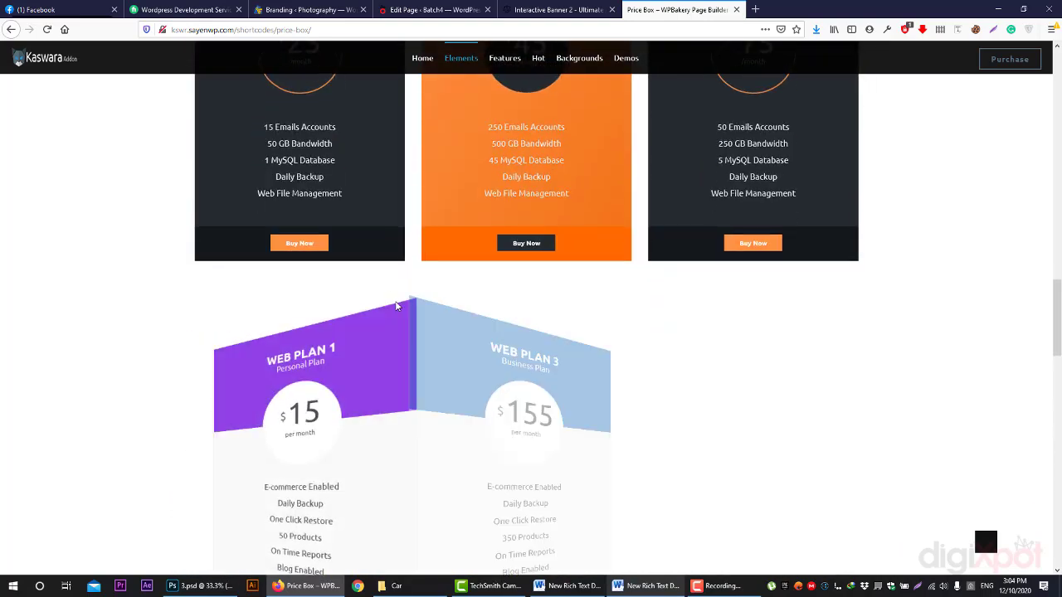
pyautogui.scroll(-10, 759, 358)
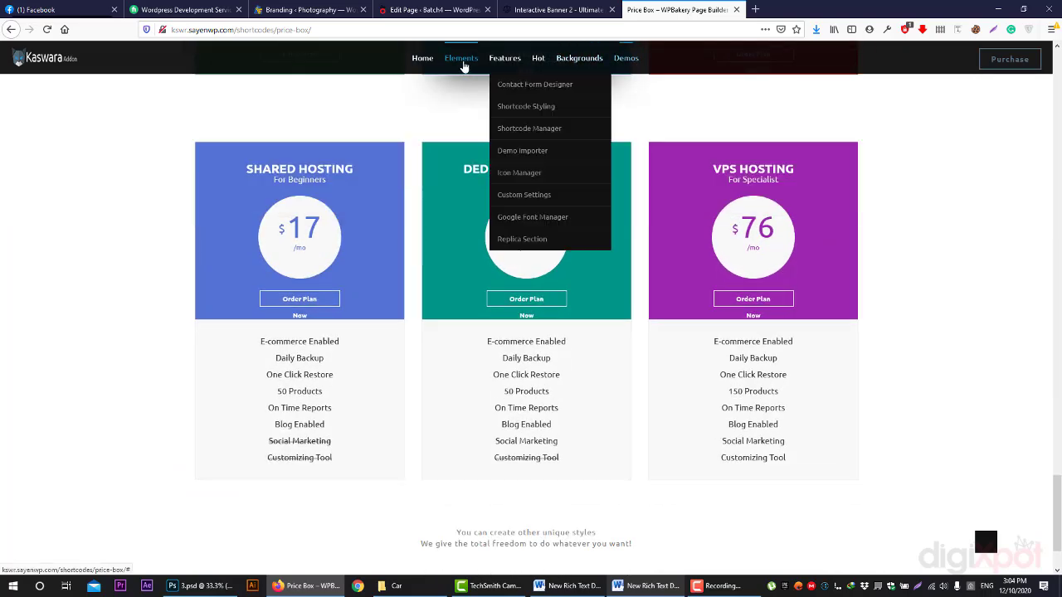
# - Open the Icon Box Info element demo and scroll through its examples
pyautogui.moveTo(470, 67)
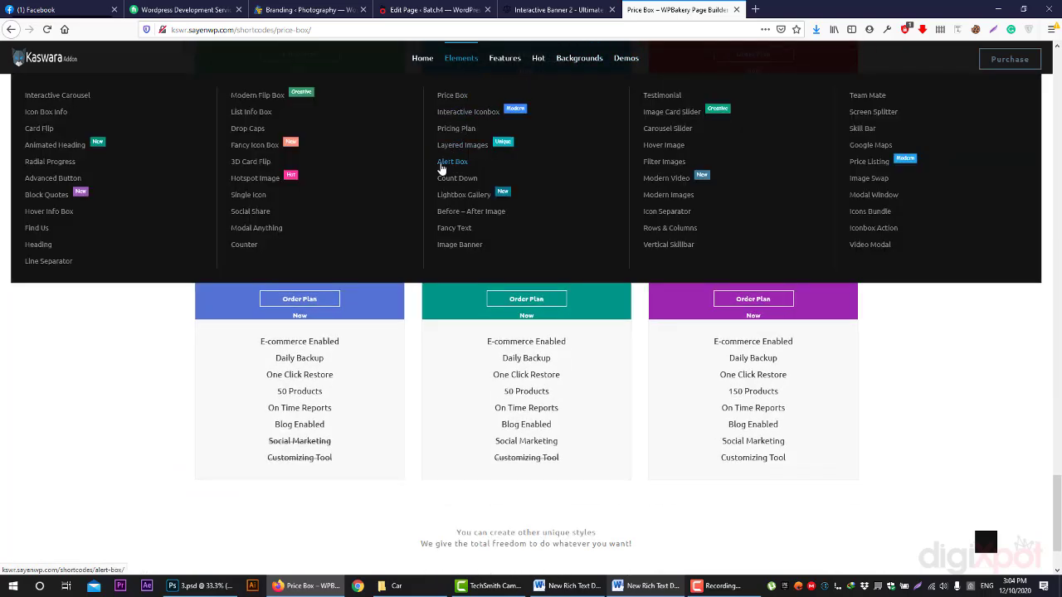
pyautogui.click(49, 116)
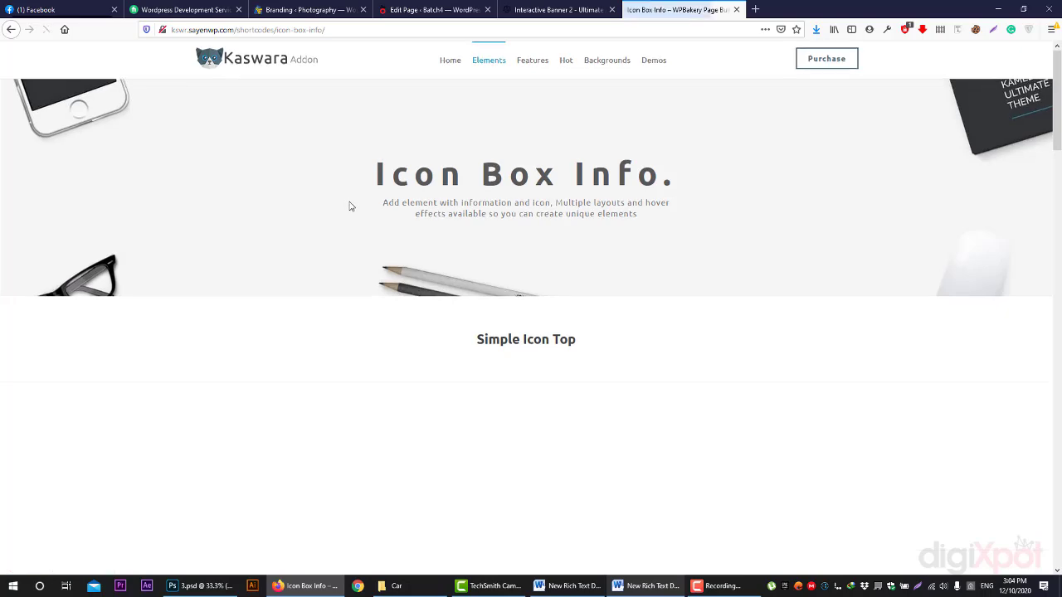
pyautogui.scroll(-3, 351, 206)
pyautogui.scroll(-3, 686, 248)
pyautogui.scroll(-6, 489, 270)
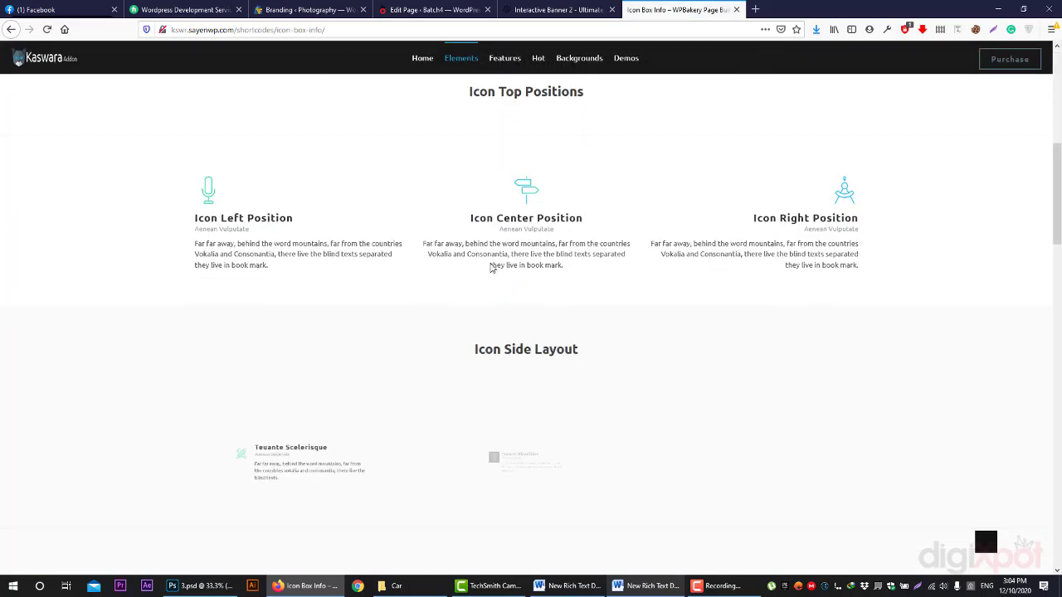
pyautogui.scroll(-6, 485, 278)
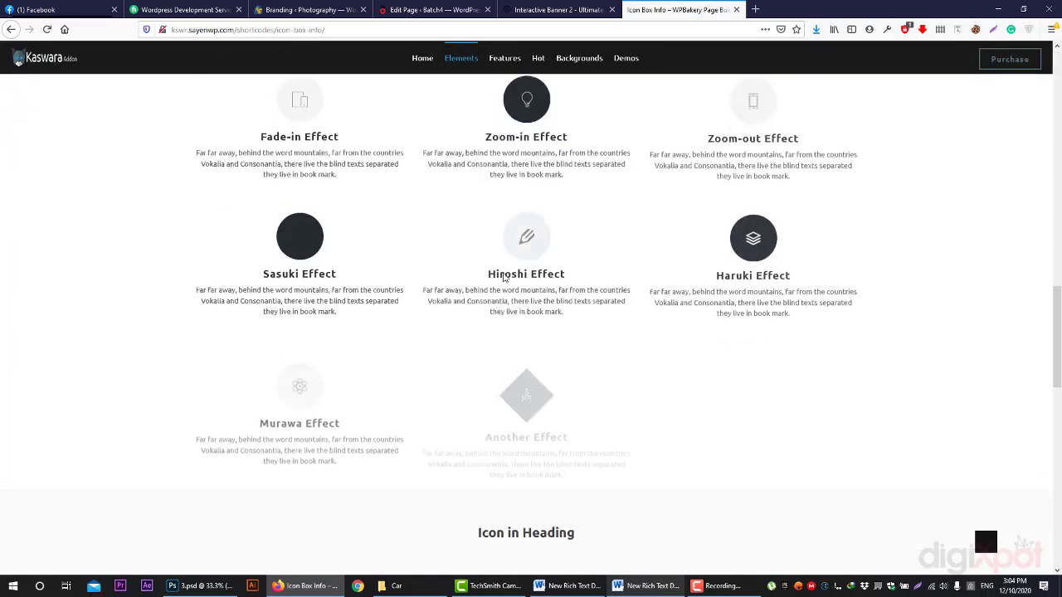
pyautogui.scroll(-3, 713, 304)
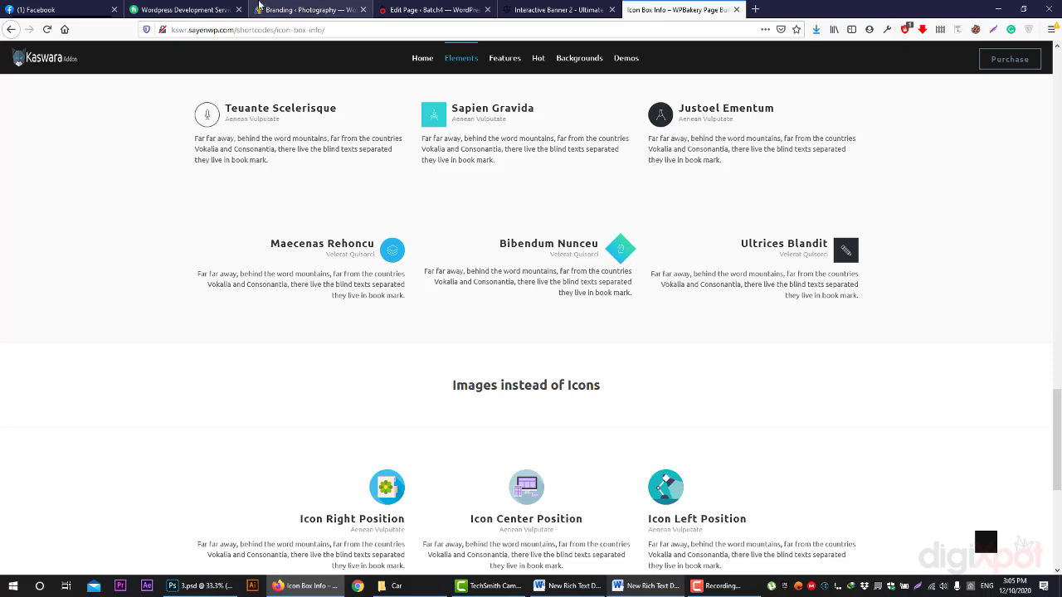
# - Check the Interactive Banner 2 tab, reread Icon Box Info, then bring the Car folder forward
pyautogui.click(581, 9)
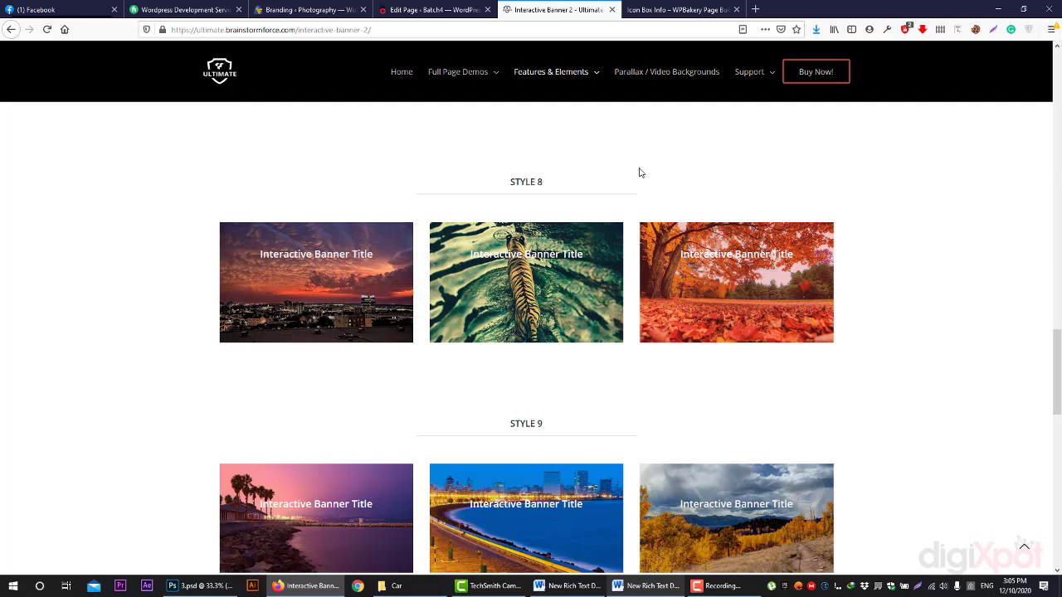
pyautogui.hotkey('ctrl', 'Tab')
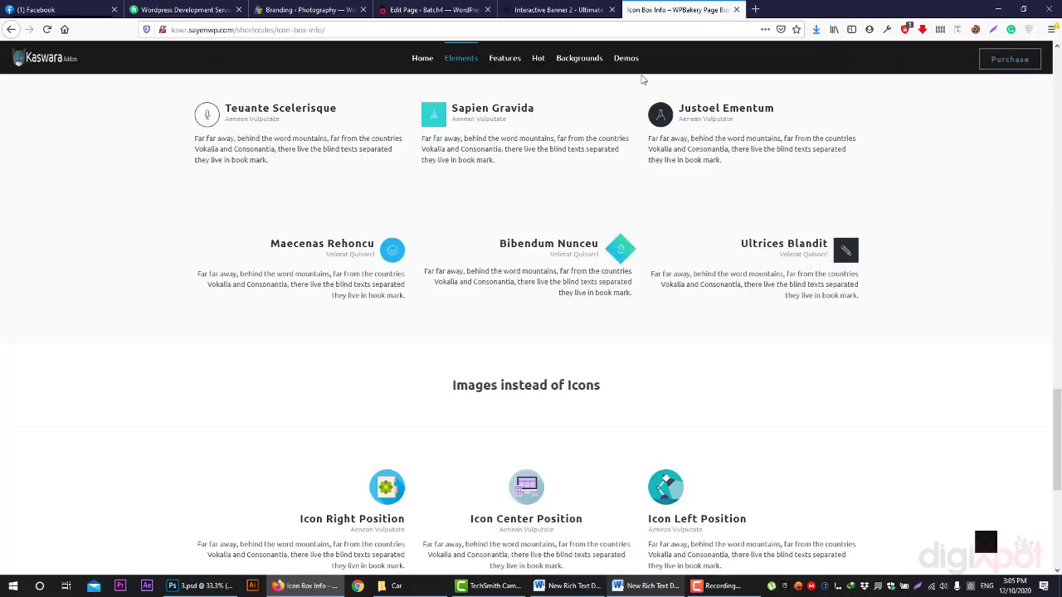
pyautogui.scroll(-5, 576, 432)
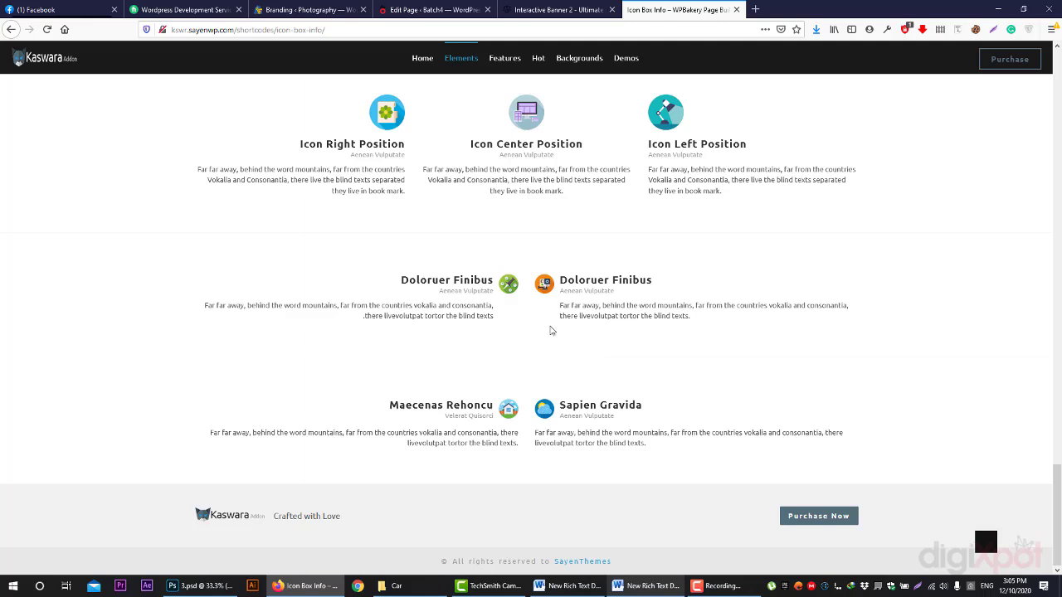
pyautogui.scroll(1, 550, 329)
pyautogui.moveTo(308, 199); pyautogui.dragTo(493, 204)
pyautogui.click(520, 226)
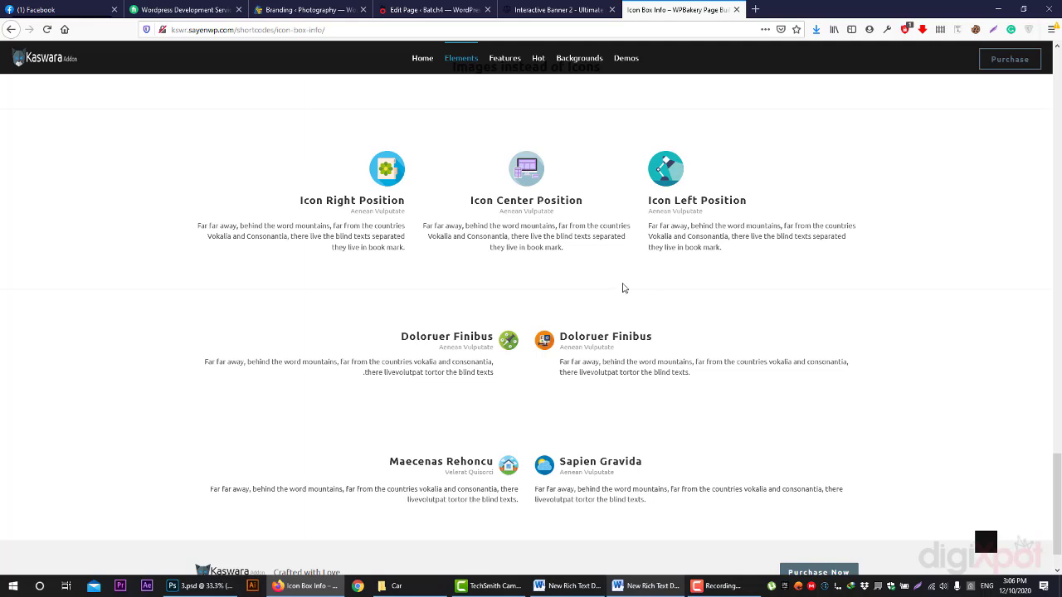
pyautogui.scroll(5, 631, 294)
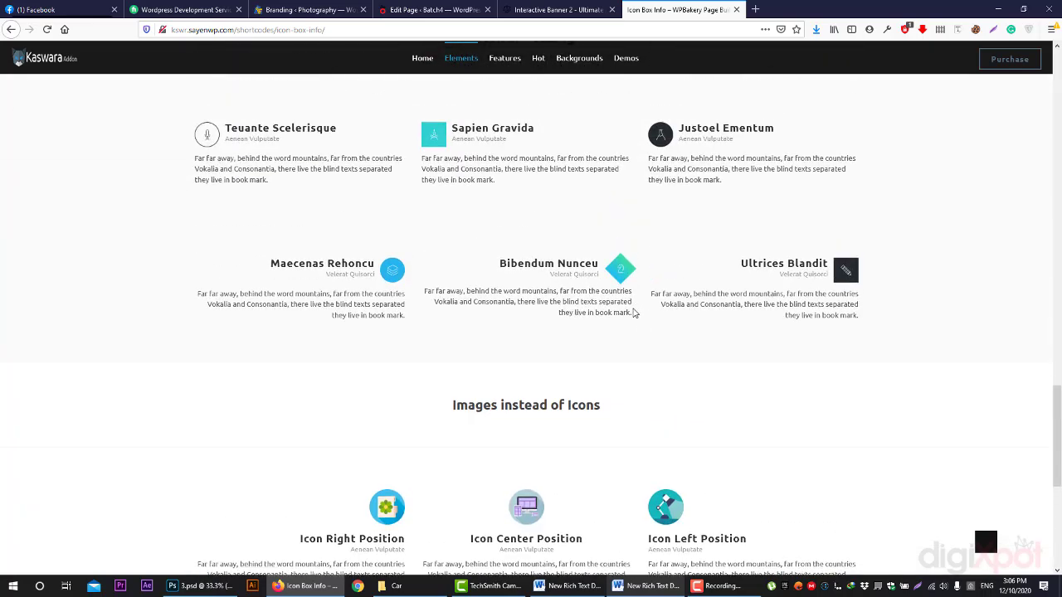
pyautogui.scroll(3, 618, 310)
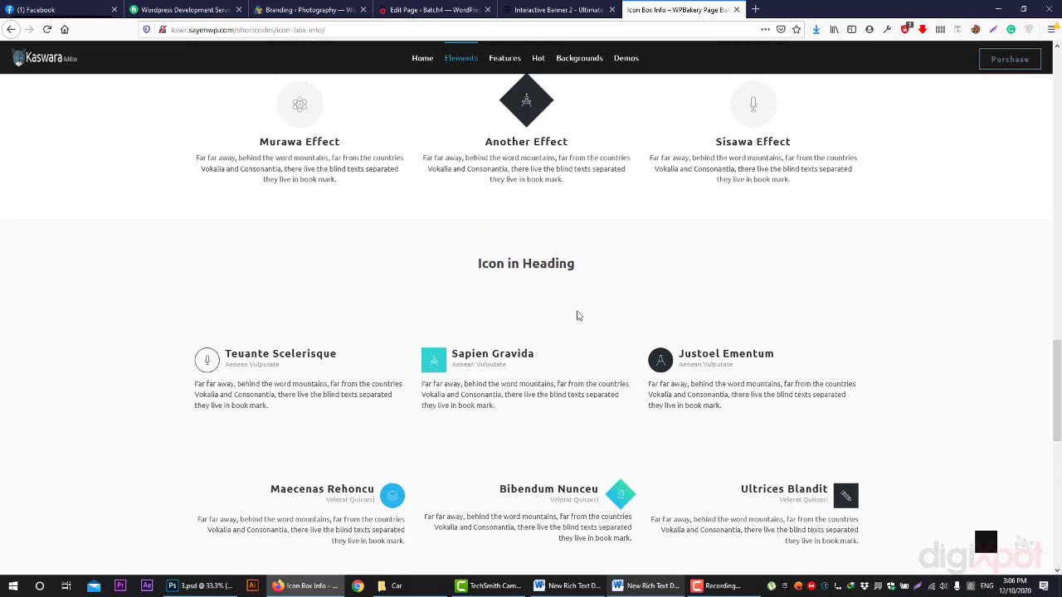
pyautogui.click(412, 589)
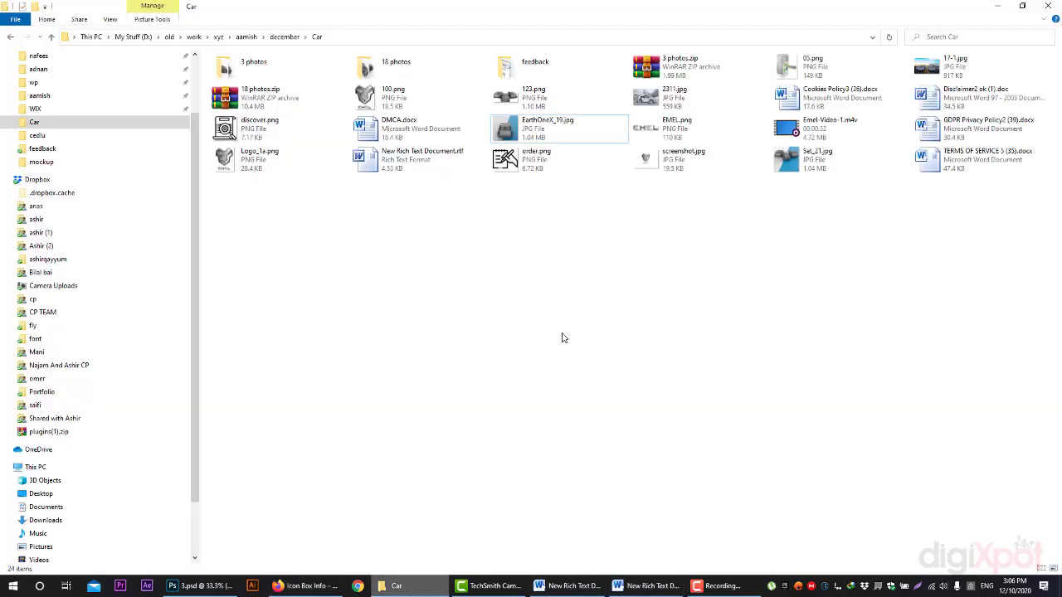
# - Peek at New Microsoft Word Document.docx in the Vid folder, then return to Car
pyautogui.click(286, 37)
pyautogui.doubleClick(401, 77)
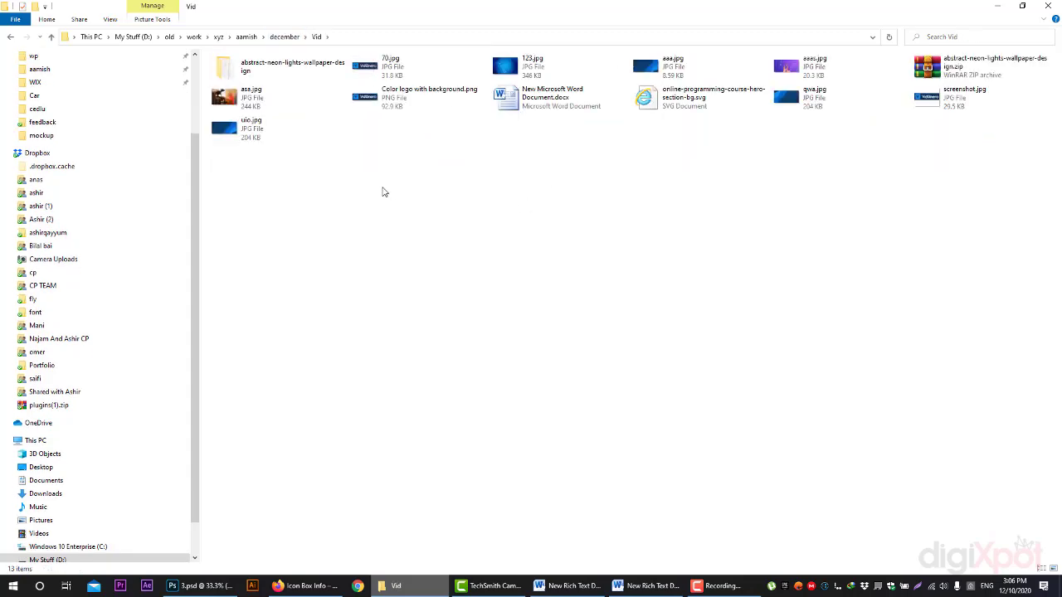
pyautogui.doubleClick(552, 98)
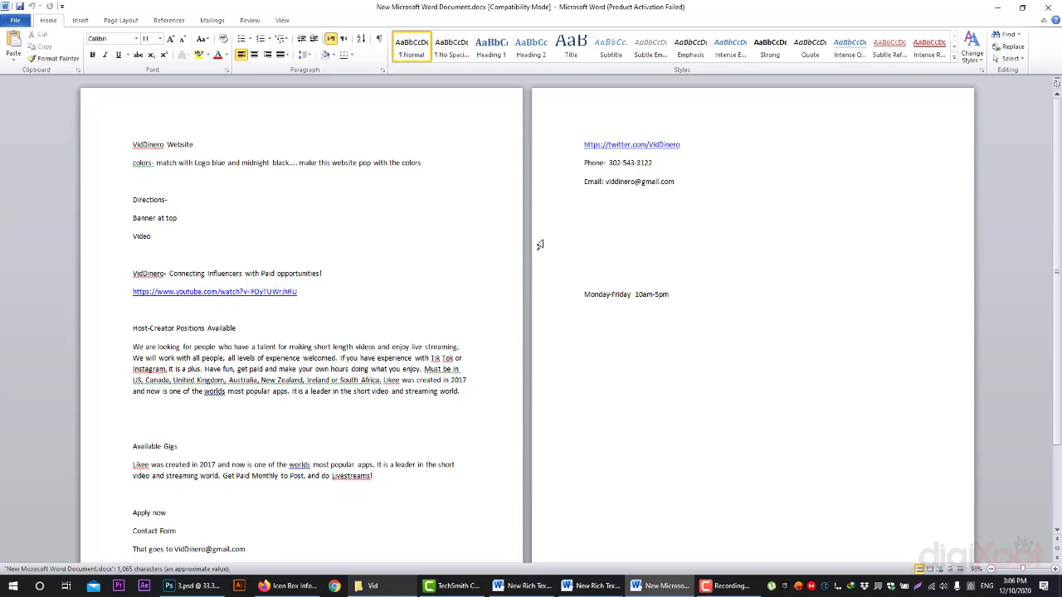
pyautogui.scroll(-3, 538, 241)
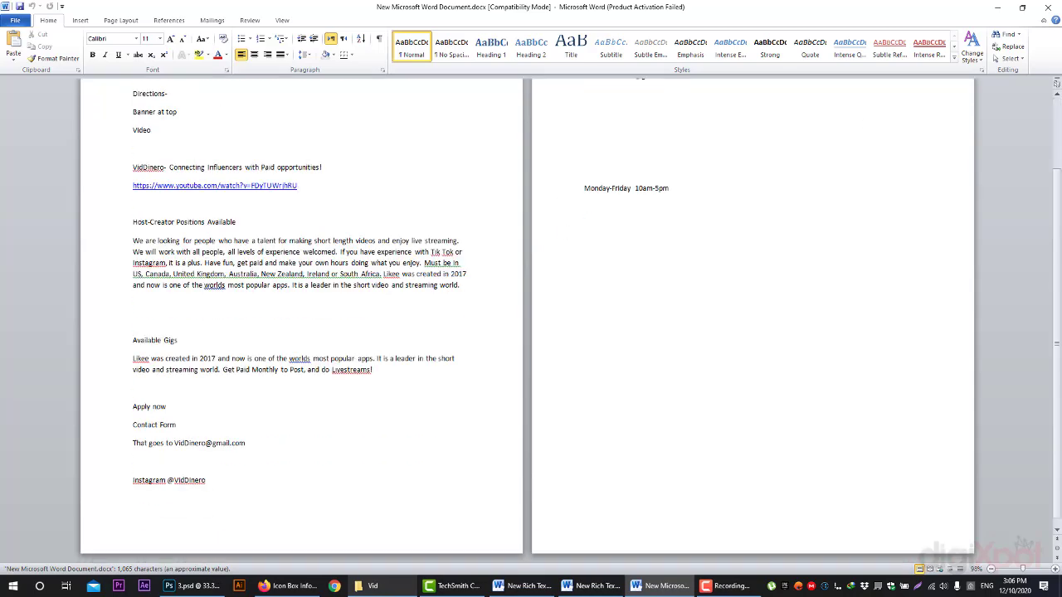
pyautogui.click(1047, 7)
pyautogui.hotkey('alt', 'Left')
pyautogui.hotkey('alt', 'Left')
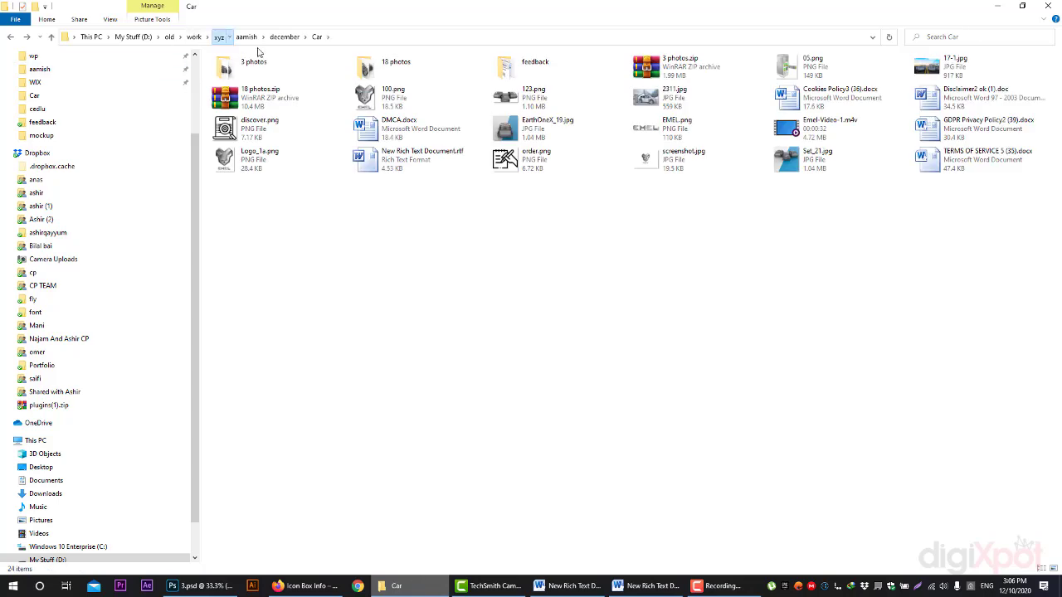
# - Browse xyz > nafees > december 2019 > indianrock and open details.docx
pyautogui.click(219, 36)
pyautogui.click(401, 110)
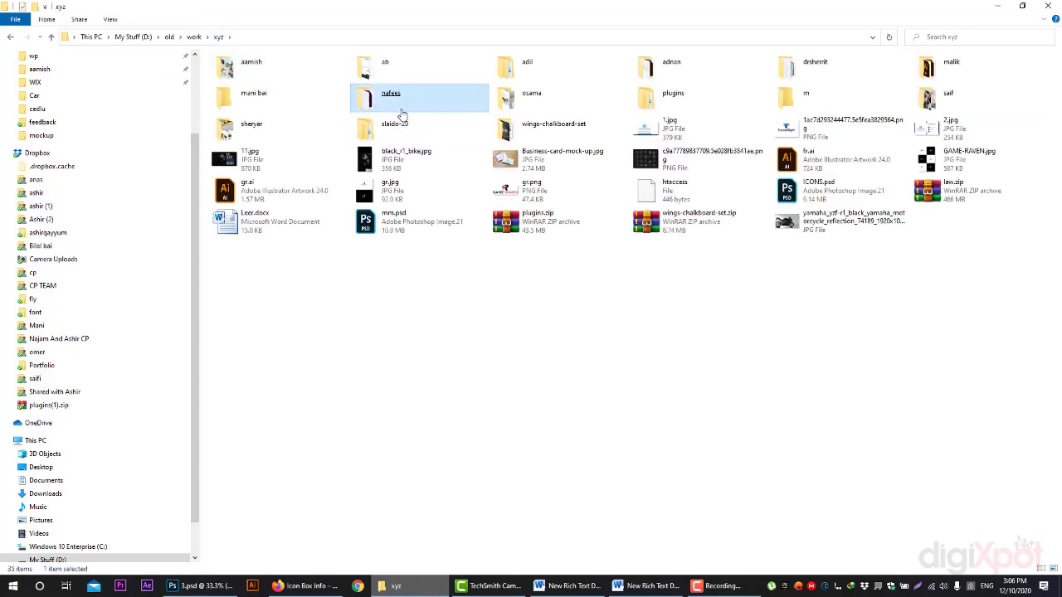
pyautogui.doubleClick(401, 111)
pyautogui.doubleClick(522, 73)
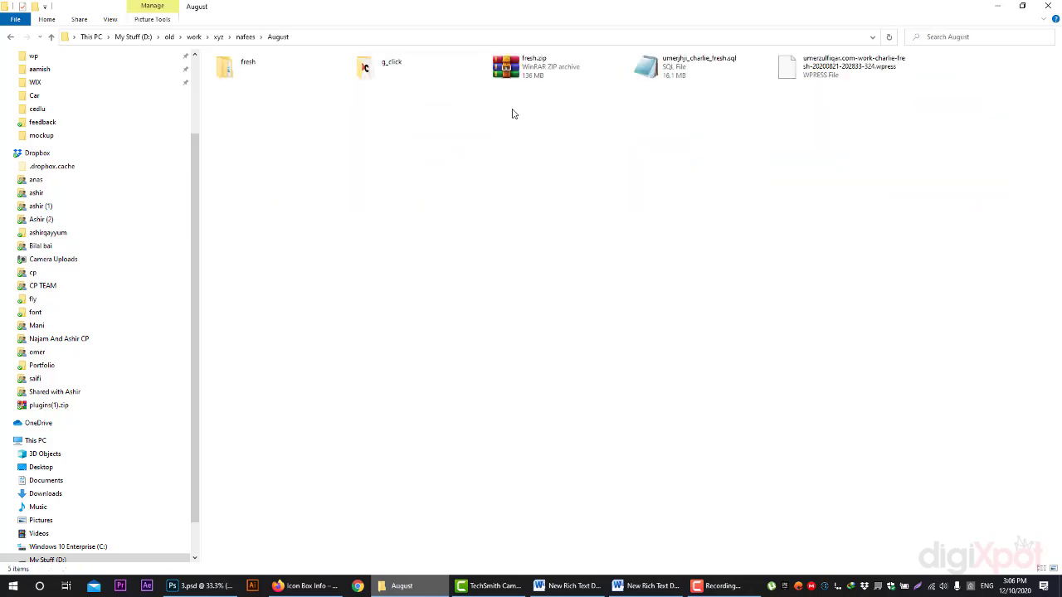
pyautogui.press('BackSpace')
pyautogui.doubleClick(379, 76)
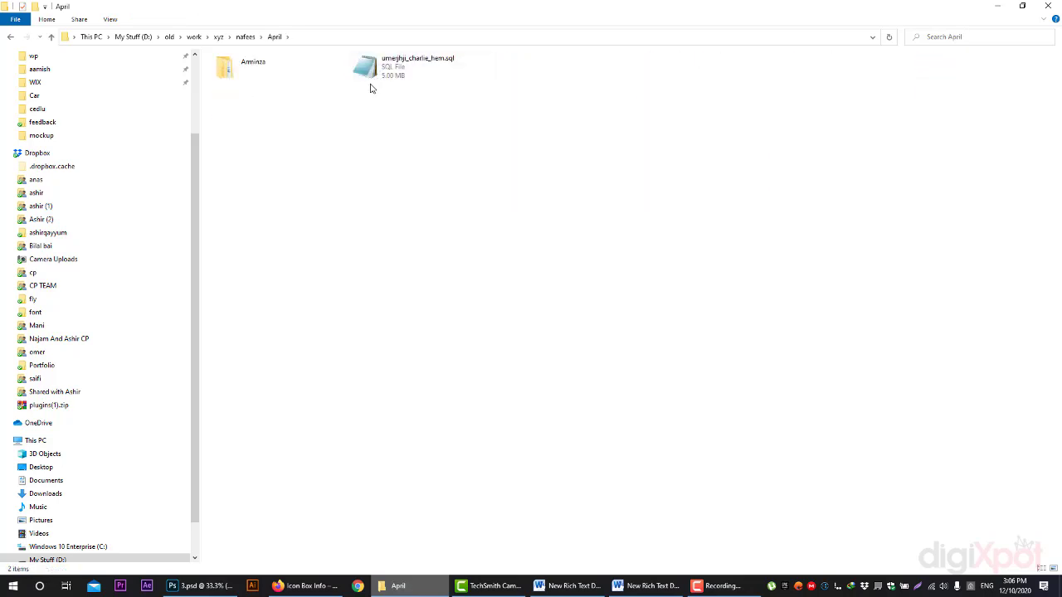
pyautogui.press('BackSpace')
pyautogui.doubleClick(728, 71)
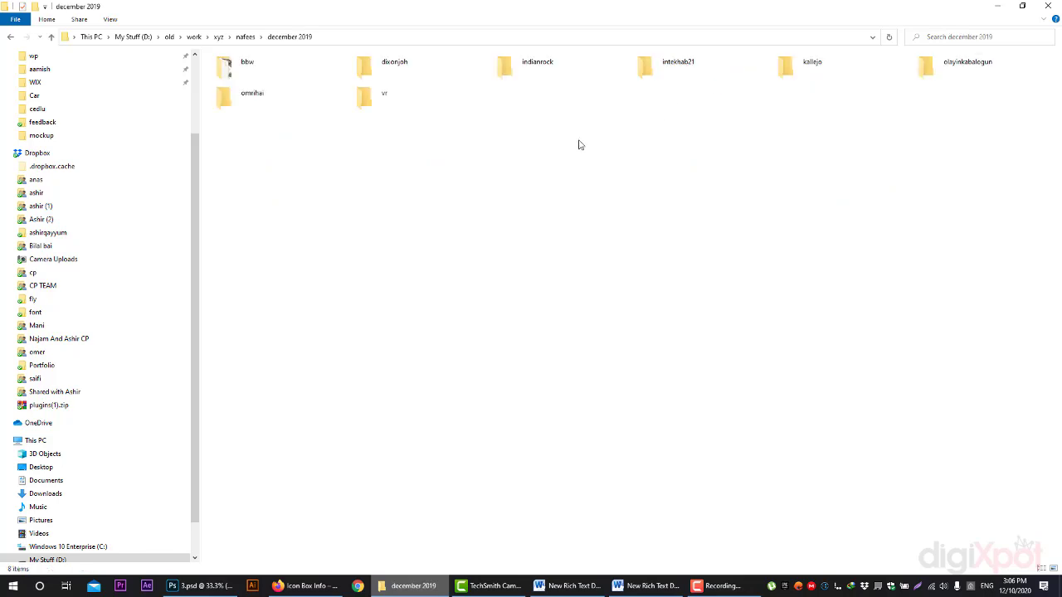
pyautogui.doubleClick(568, 74)
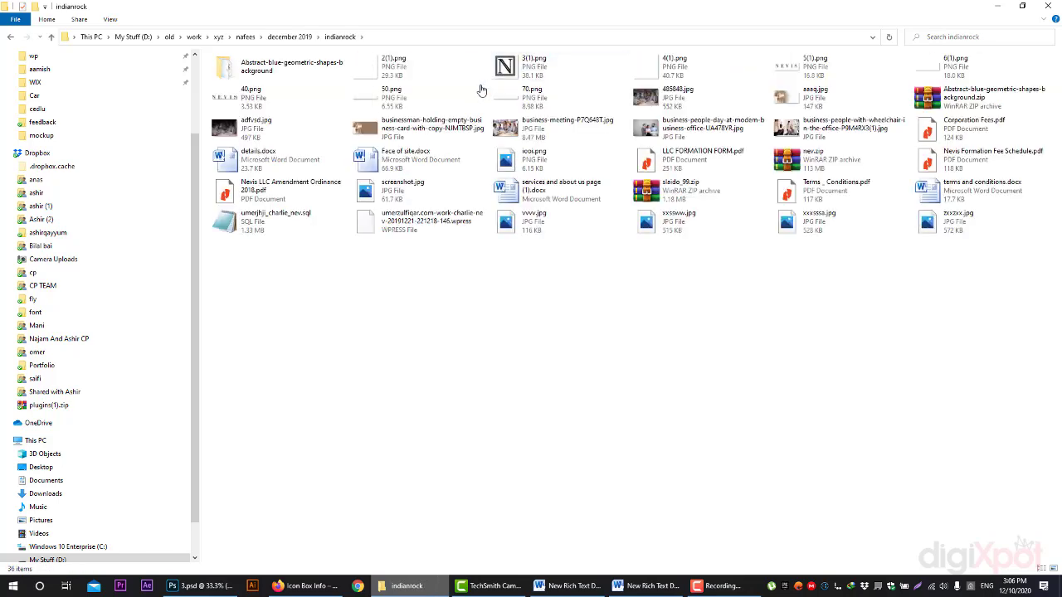
pyautogui.doubleClick(298, 166)
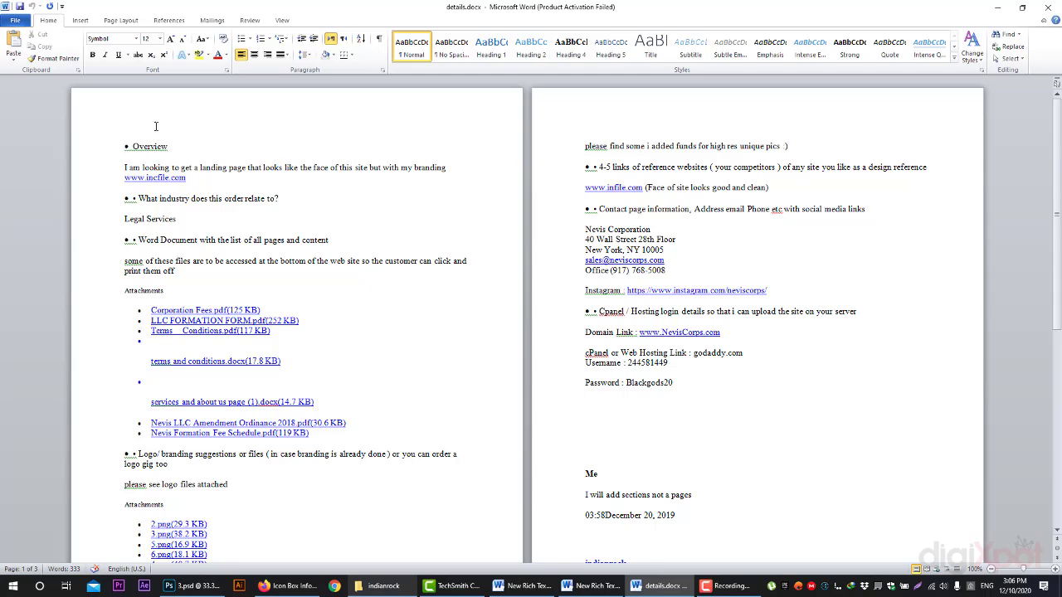
# - Read through the details.docx brief, highlighting the landing page, industry and printable-files paragraphs
pyautogui.moveTo(124, 168); pyautogui.dragTo(267, 177)
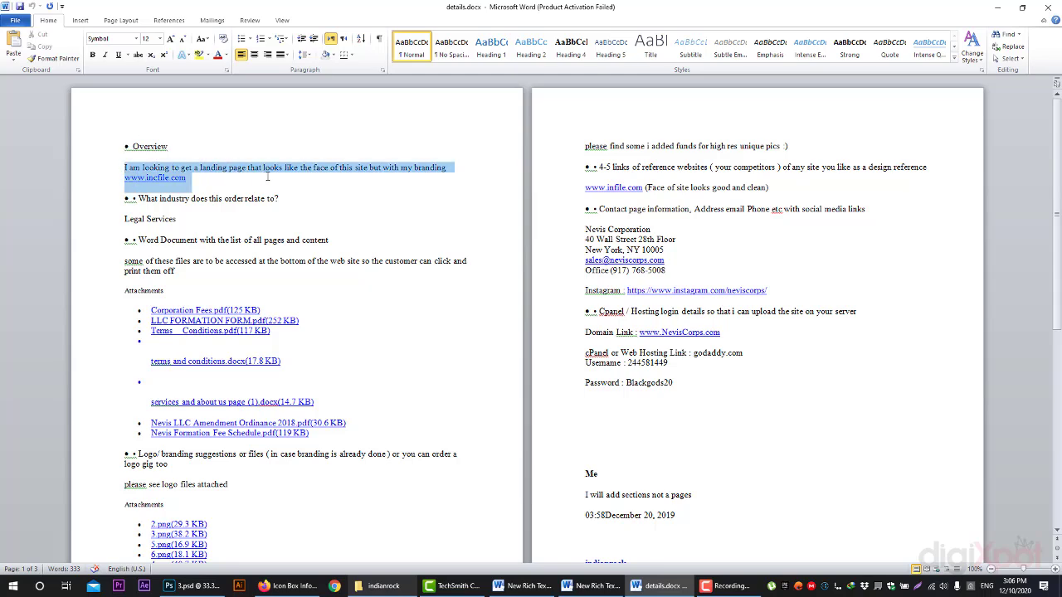
pyautogui.scroll(-1, 166, 178)
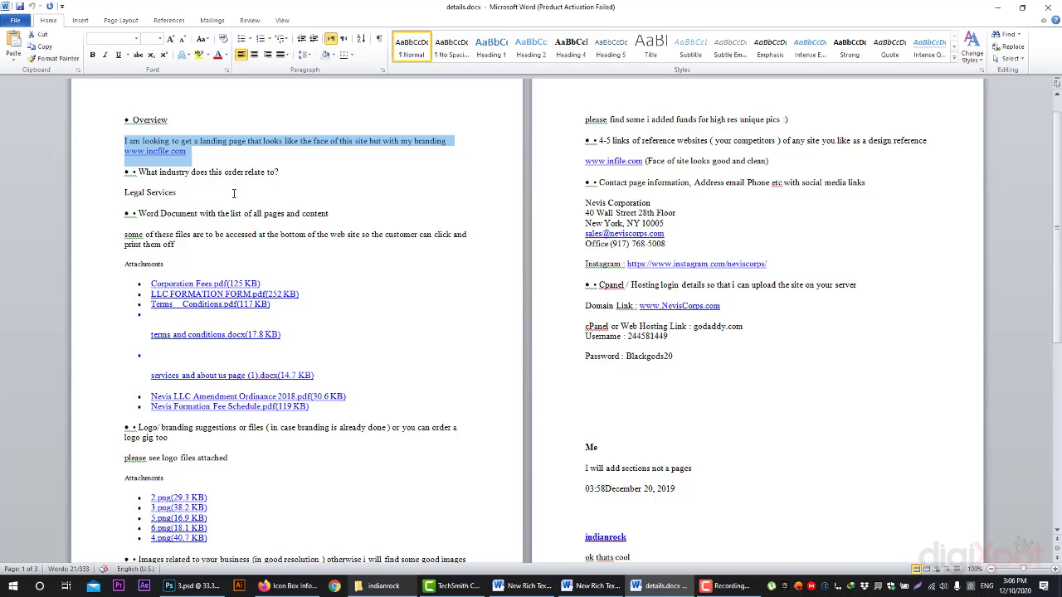
pyautogui.moveTo(160, 172); pyautogui.dragTo(129, 195)
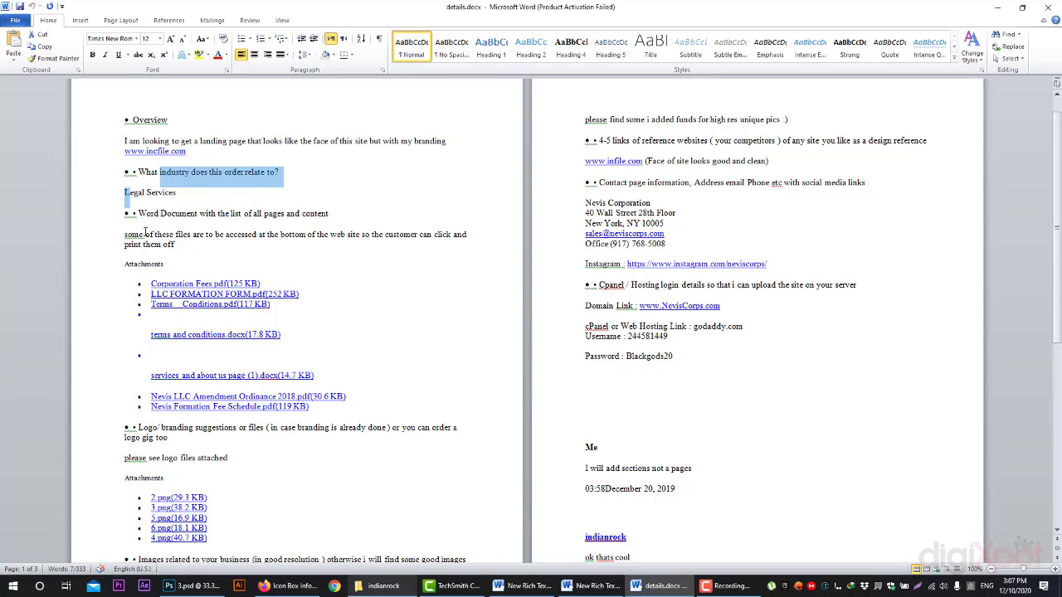
pyautogui.moveTo(137, 239); pyautogui.dragTo(251, 241)
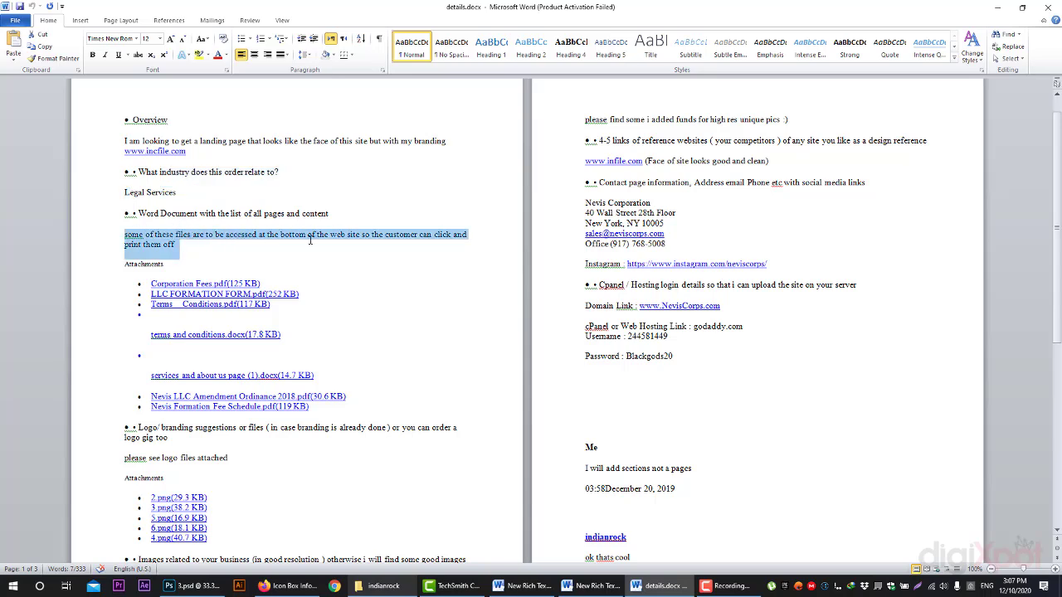
pyautogui.moveTo(341, 239)
pyautogui.mouseDown()
pyautogui.moveTo(391, 239)
pyautogui.moveTo(341, 249)
pyautogui.mouseUp()
pyautogui.scroll(-1, 260, 367)
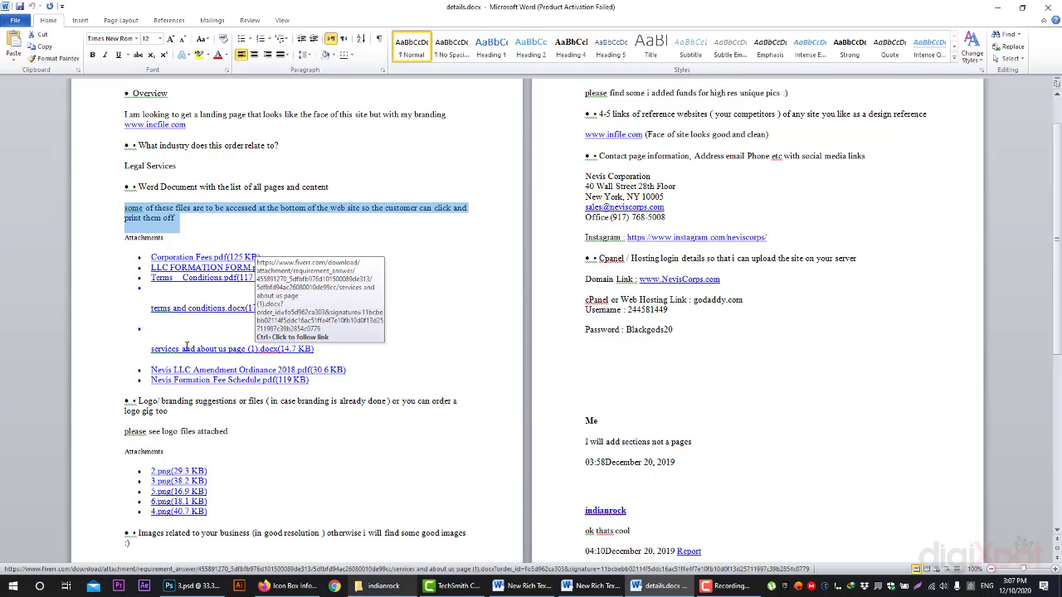
pyautogui.scroll(-1, 243, 350)
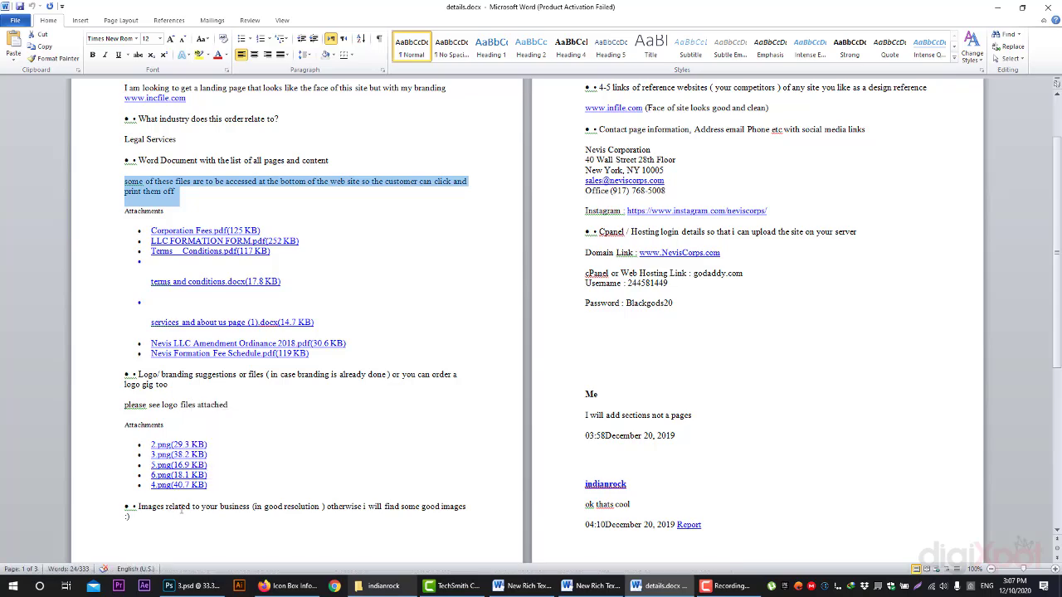
pyautogui.scroll(-2, 157, 497)
pyautogui.scroll(4, 360, 471)
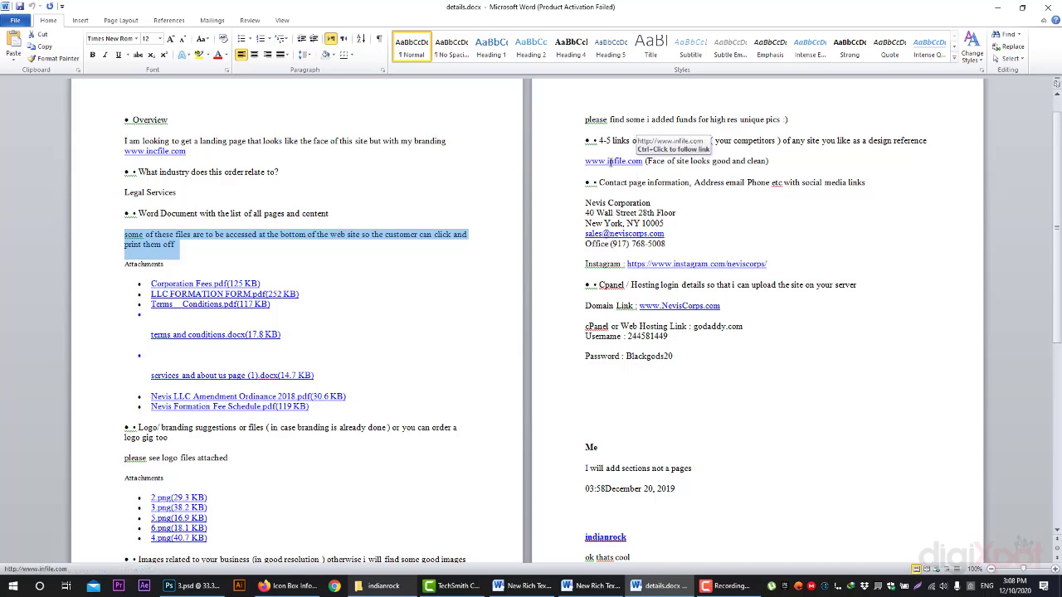
# - Select the Nevis Corporation address lines, then bring the indianrock folder forward
pyautogui.moveTo(586, 205); pyautogui.dragTo(665, 245)
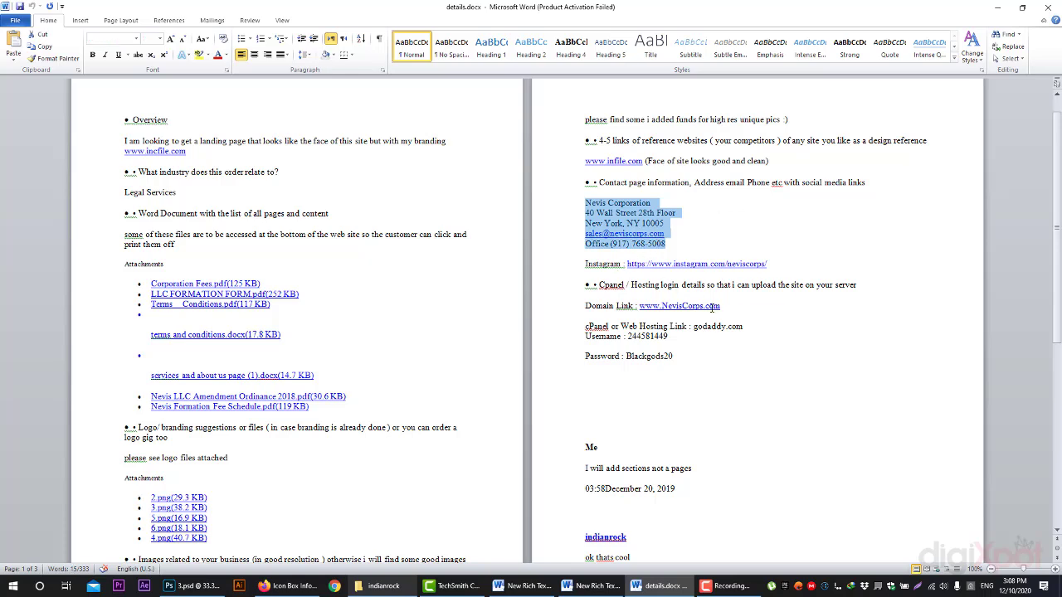
pyautogui.scroll(-1, 709, 308)
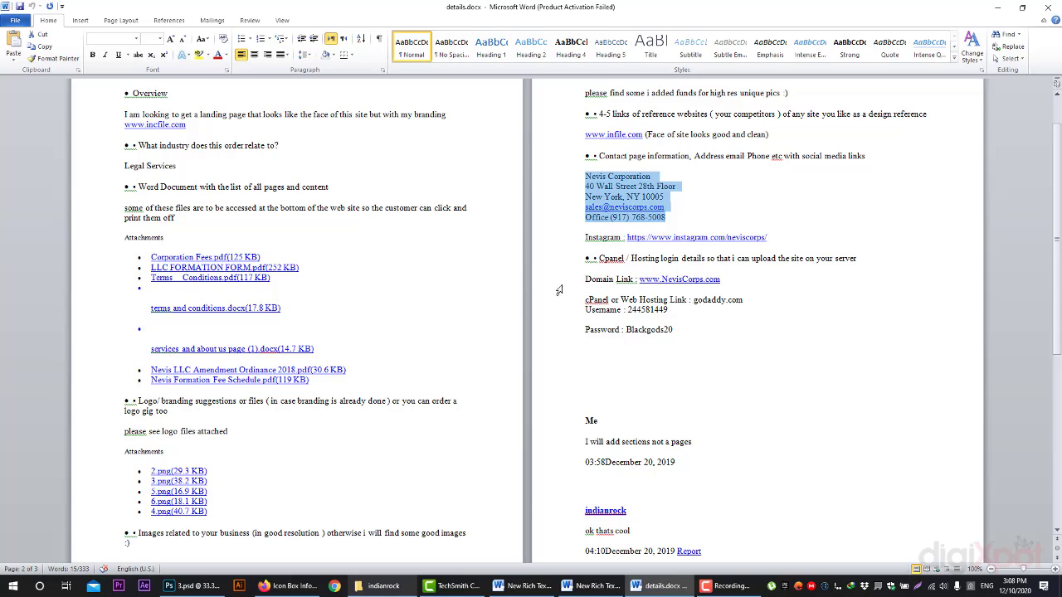
pyautogui.click(382, 585)
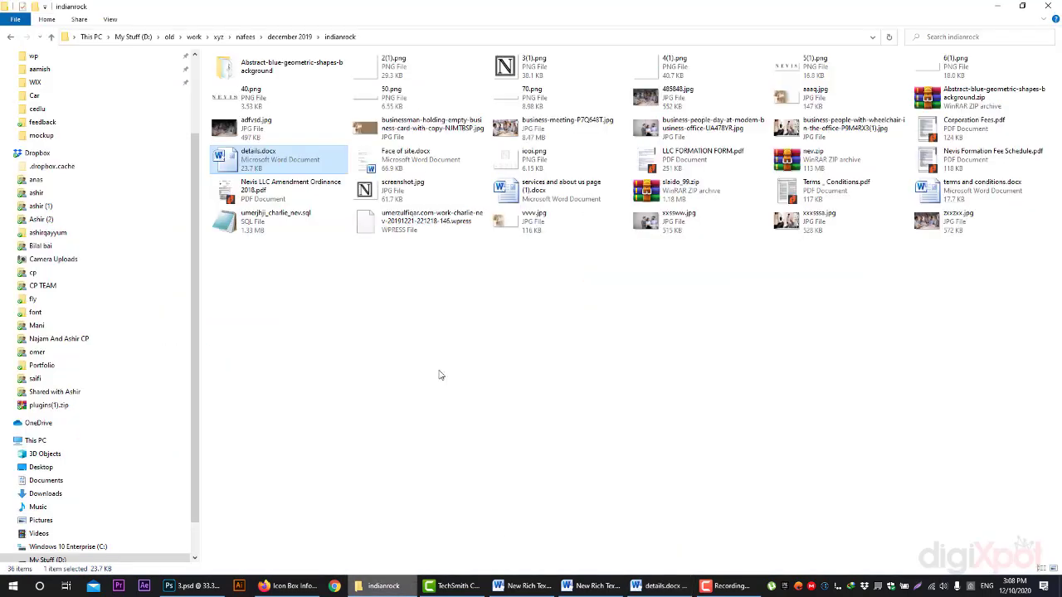
pyautogui.click(550, 301)
pyautogui.click(545, 190)
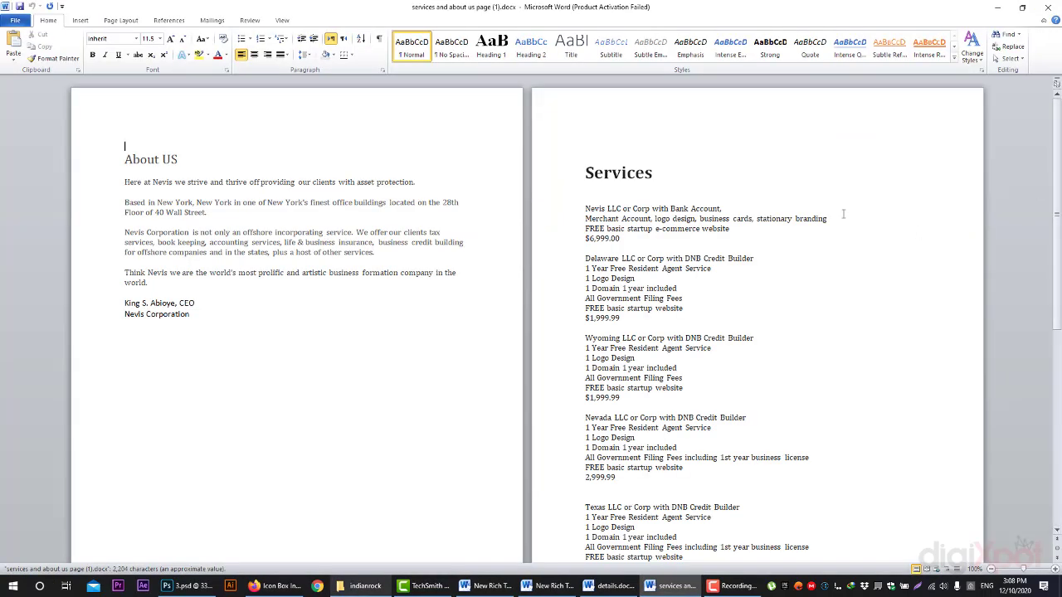
pyautogui.click(119, 190)
pyautogui.moveTo(119, 190); pyautogui.dragTo(231, 325)
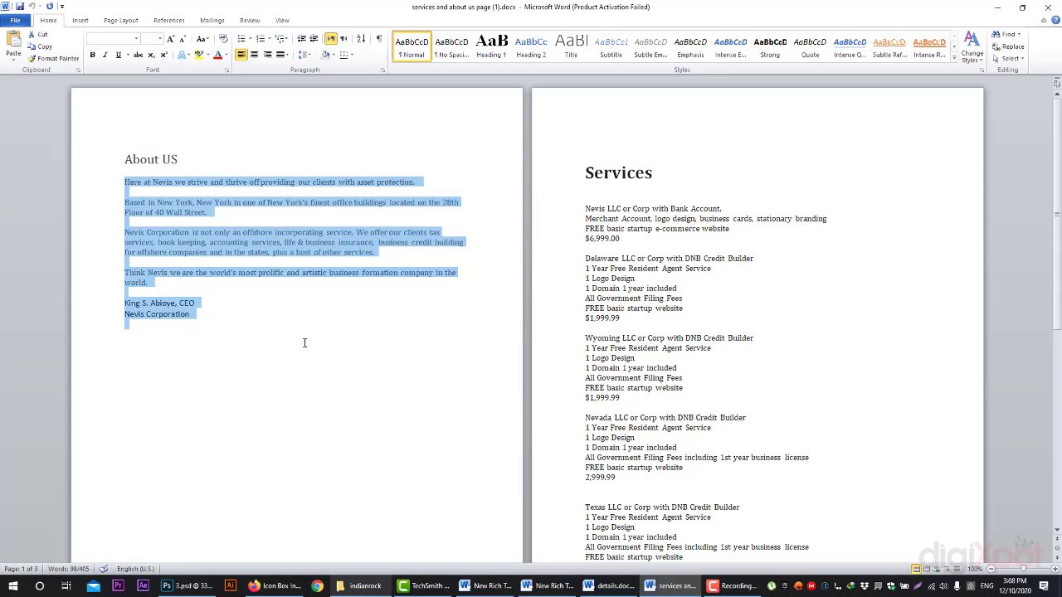
pyautogui.click(571, 197)
pyautogui.moveTo(587, 198); pyautogui.dragTo(735, 415)
pyautogui.scroll(-15, 706, 419)
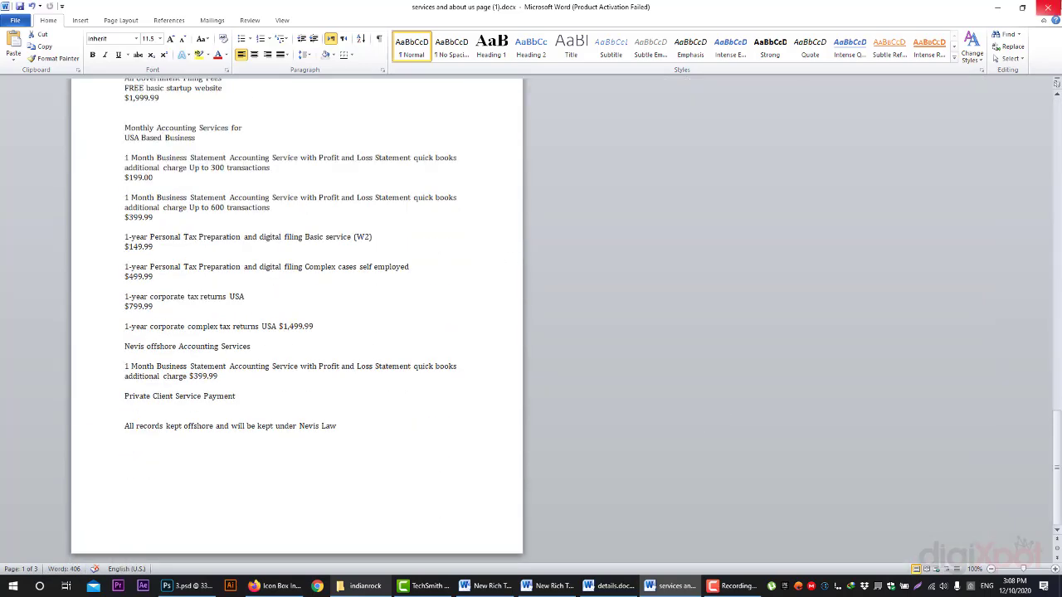
pyautogui.click(1048, 8)
pyautogui.click(543, 314)
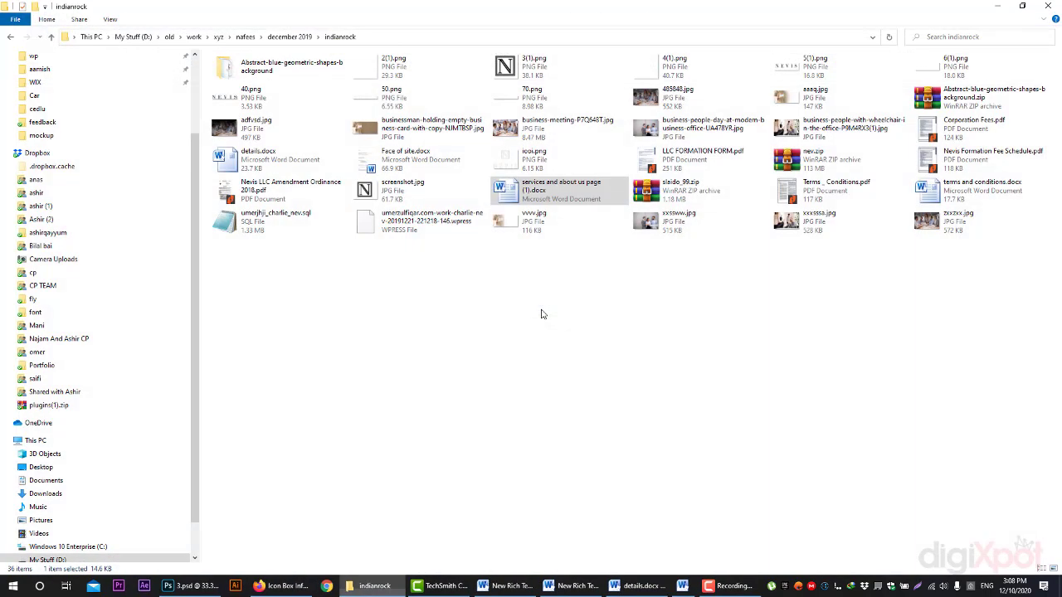
# - Deselect the services document and return to the Firefox Icon Box Info demo
pyautogui.click(601, 322)
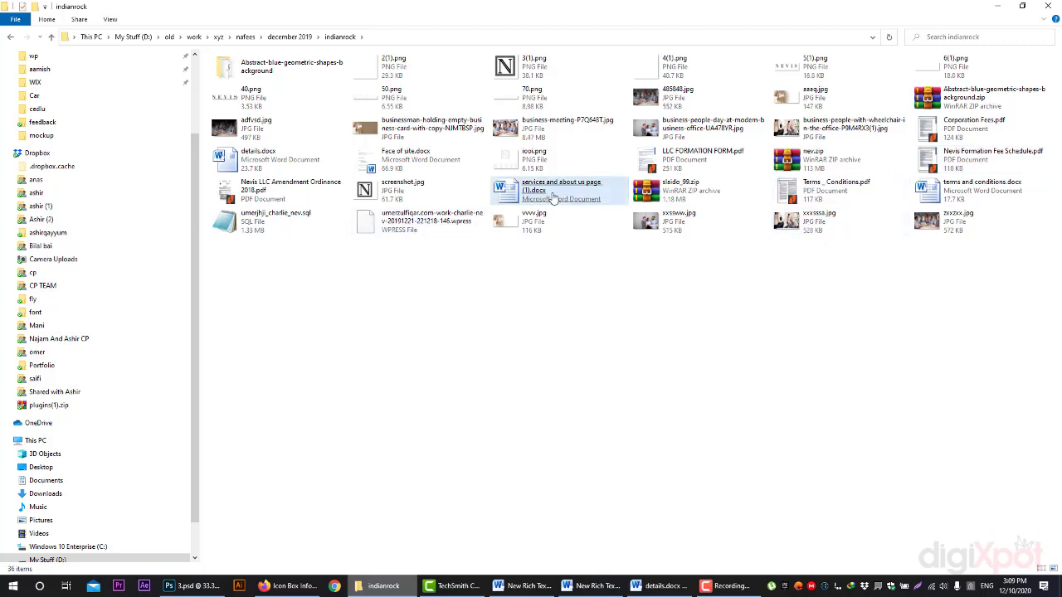
pyautogui.click(286, 586)
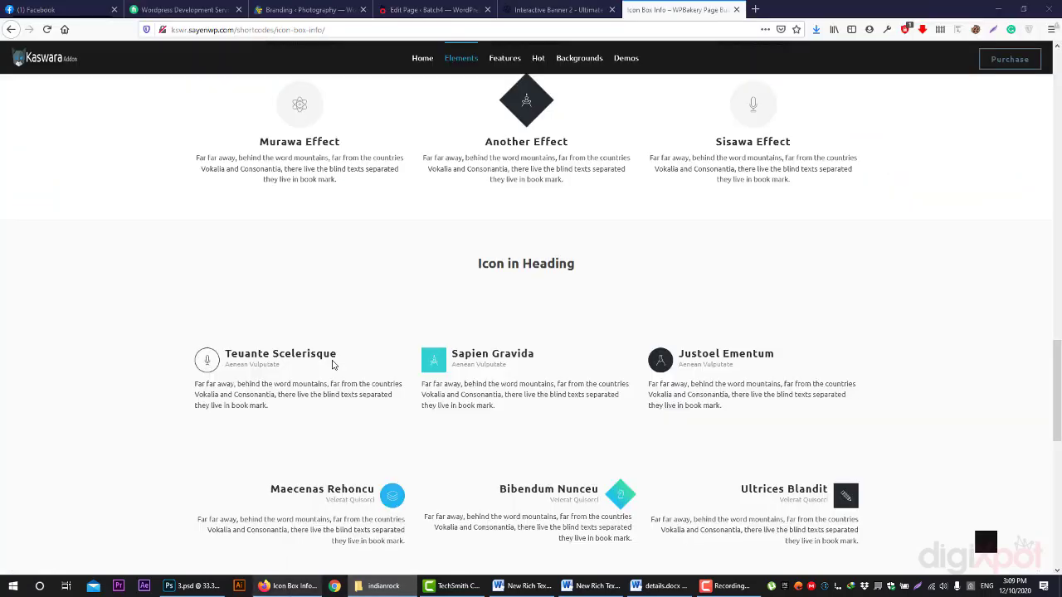
# - Open the Nevis Corporation site neviscorps.com in a new tab, then view the Fiverr WordPress tab
pyautogui.click(759, 10)
pyautogui.write('newscorps.com/')
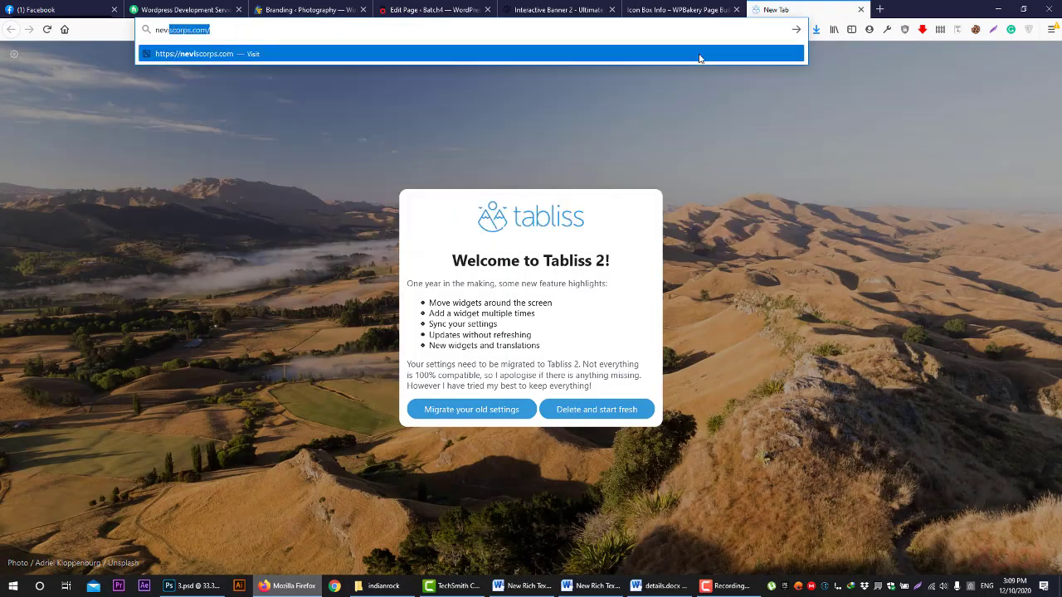
pyautogui.press('Return')
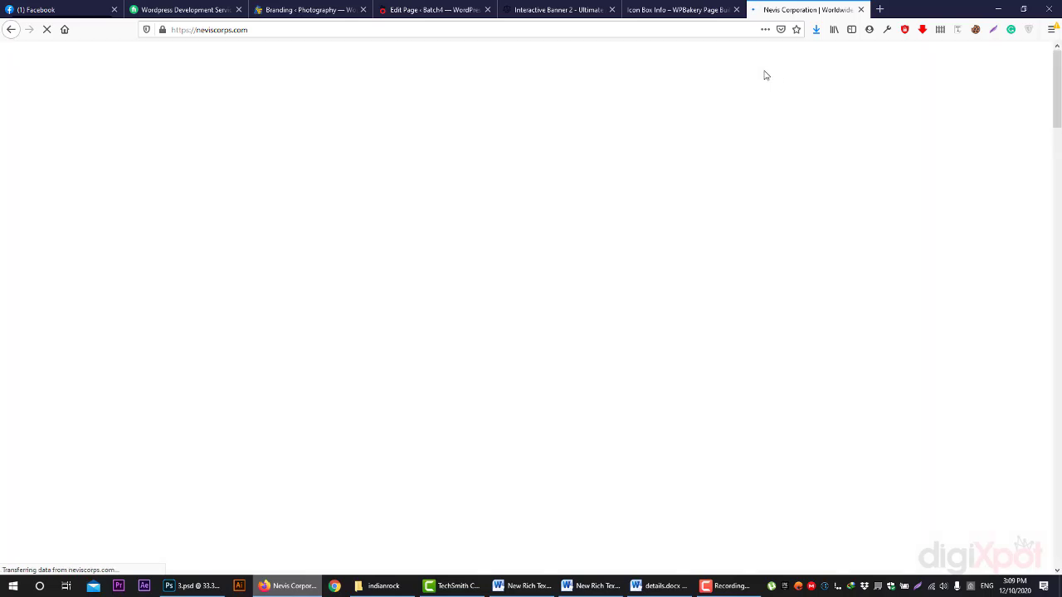
pyautogui.click(228, 8)
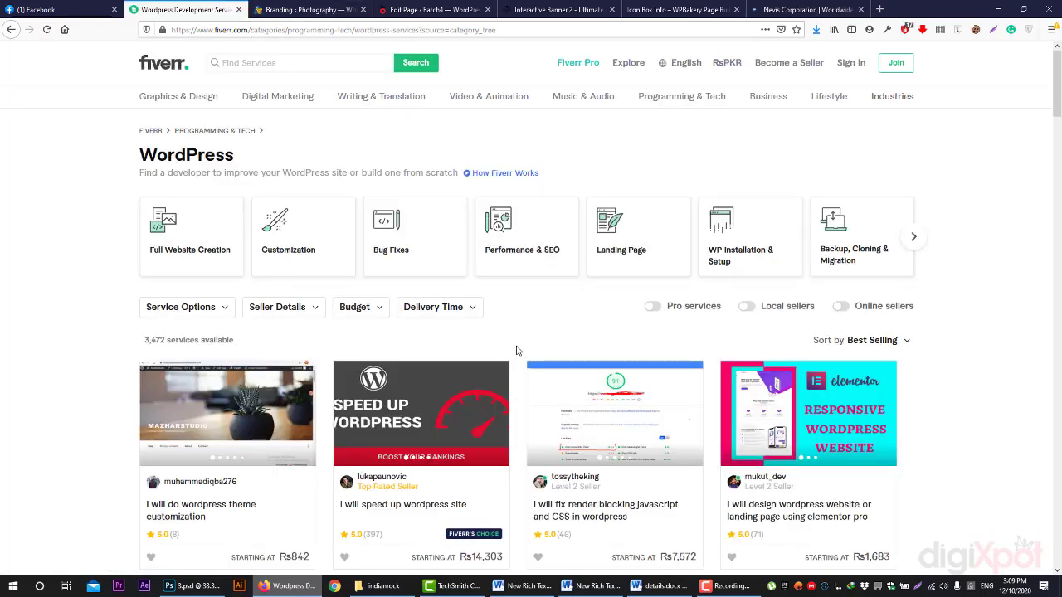
# - Browse the Fiverr WordPress gig cards, then show the neviscorps.com home page
pyautogui.scroll(-10, 516, 350)
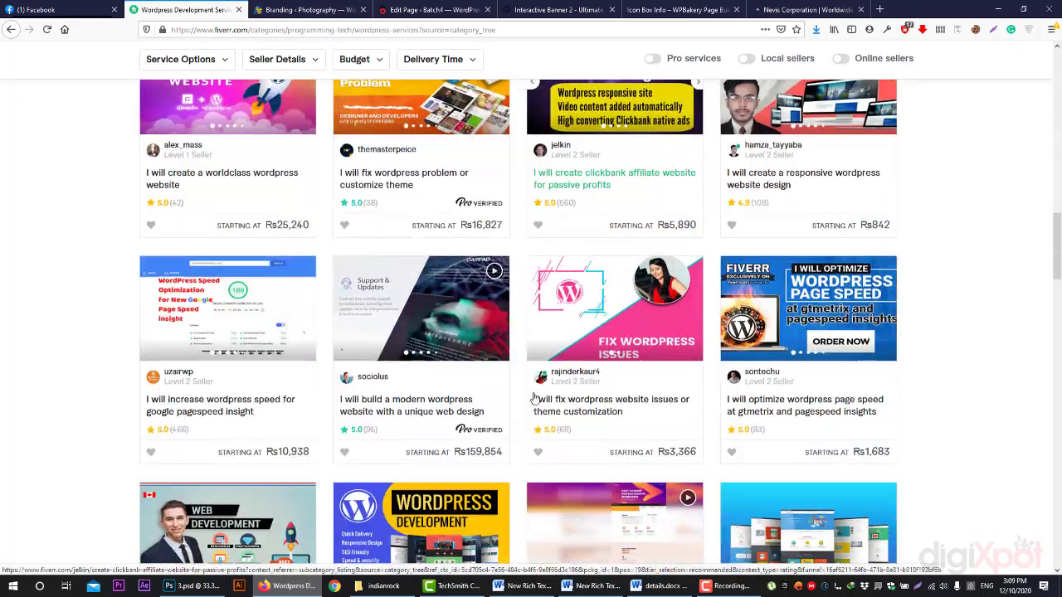
pyautogui.scroll(-8, 535, 399)
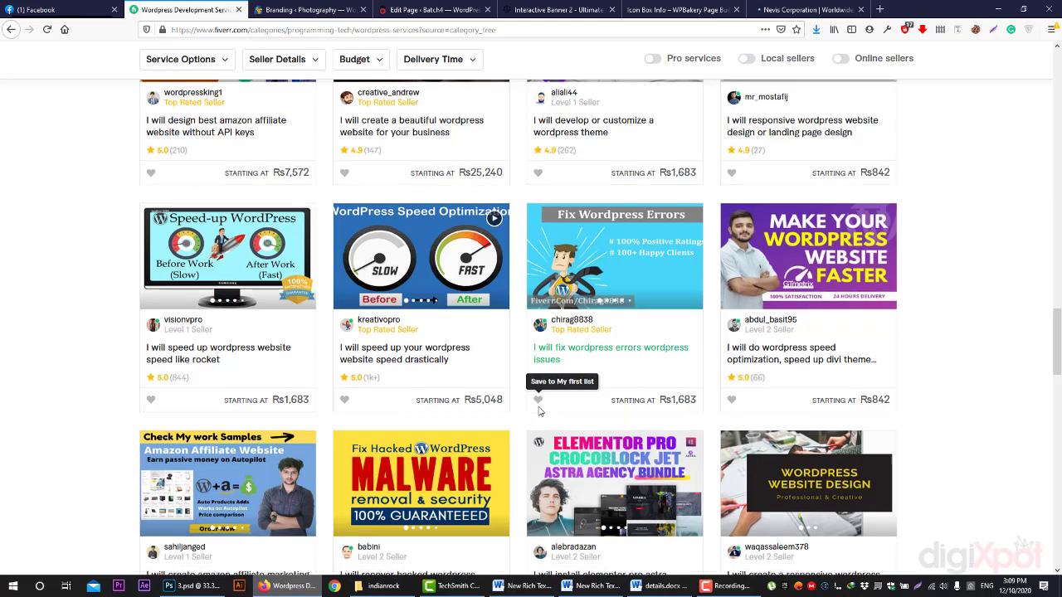
pyautogui.scroll(-3, 538, 411)
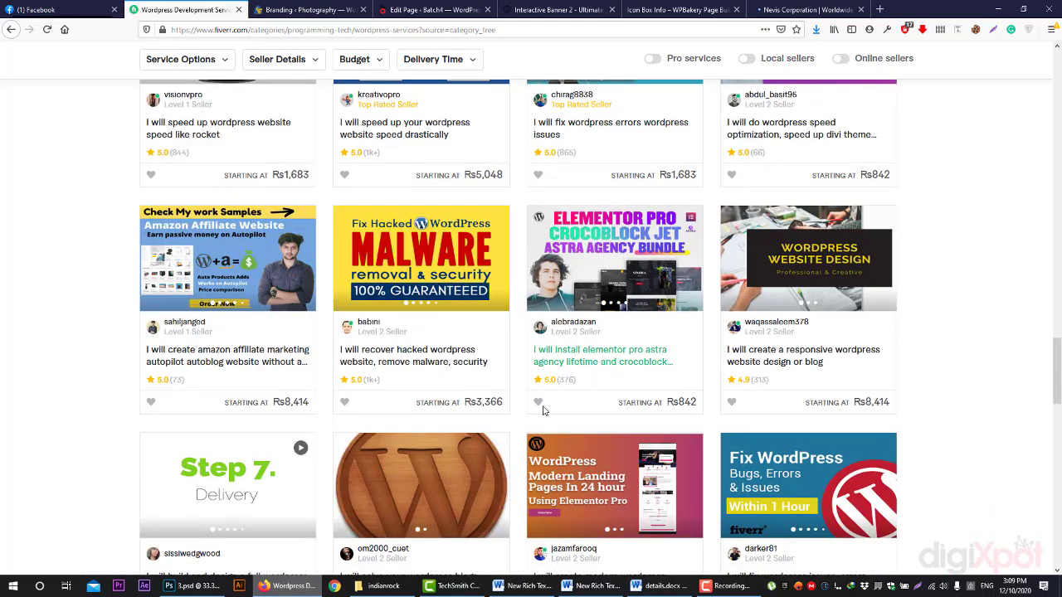
pyautogui.scroll(-3, 535, 386)
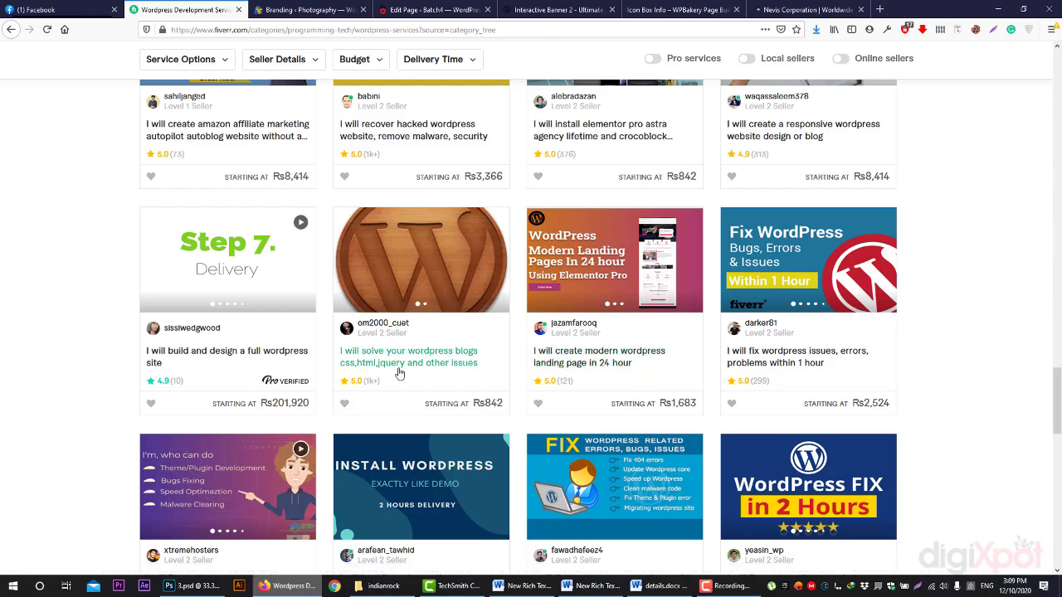
pyautogui.click(773, 6)
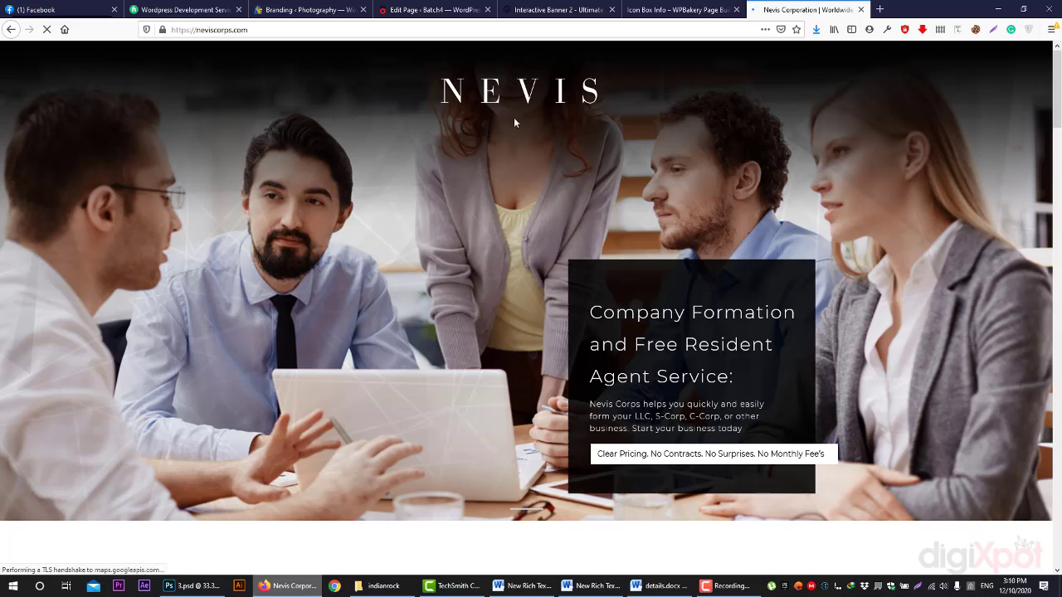
# - Skim the Nevis home page, highlighting and clearing the logo and LLC section text
pyautogui.moveTo(434, 91); pyautogui.dragTo(594, 110)
pyautogui.click(618, 115)
pyautogui.scroll(-5, 754, 155)
pyautogui.scroll(3, 593, 200)
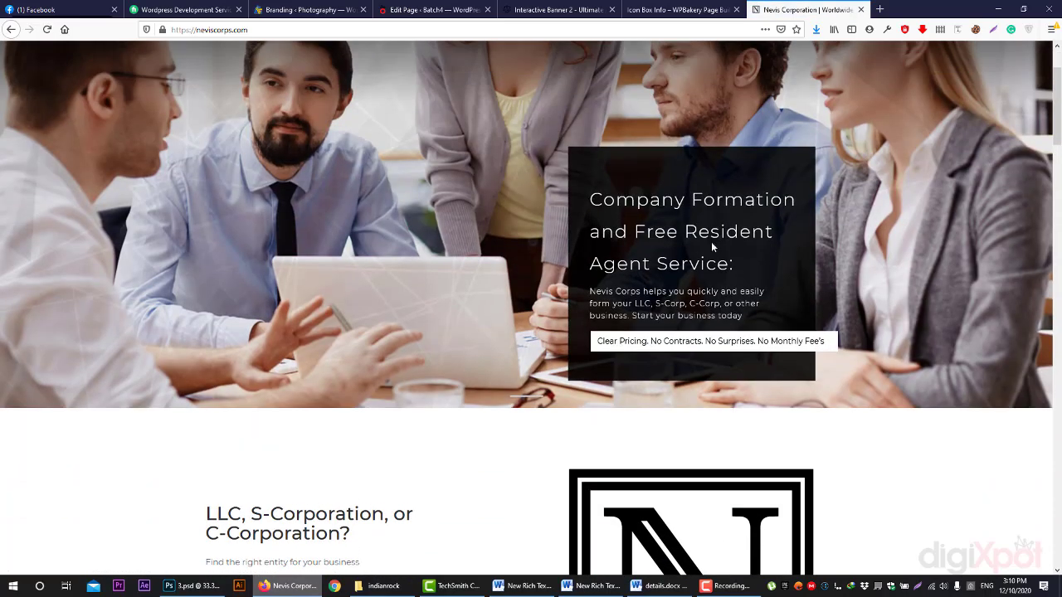
pyautogui.scroll(-3, 772, 288)
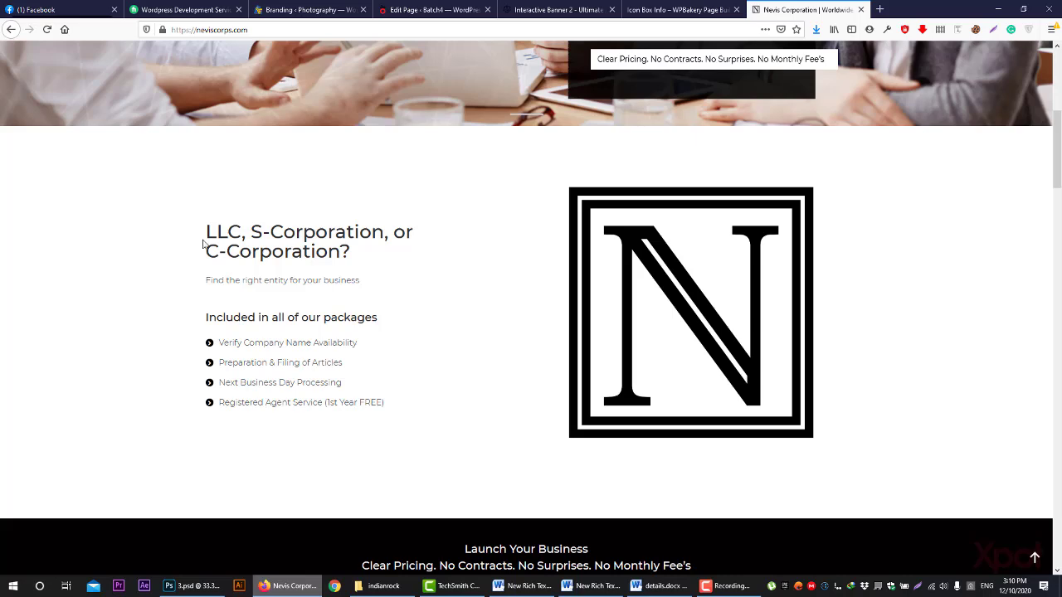
pyautogui.moveTo(203, 241); pyautogui.dragTo(369, 377)
pyautogui.click(434, 423)
pyautogui.scroll(-3, 509, 365)
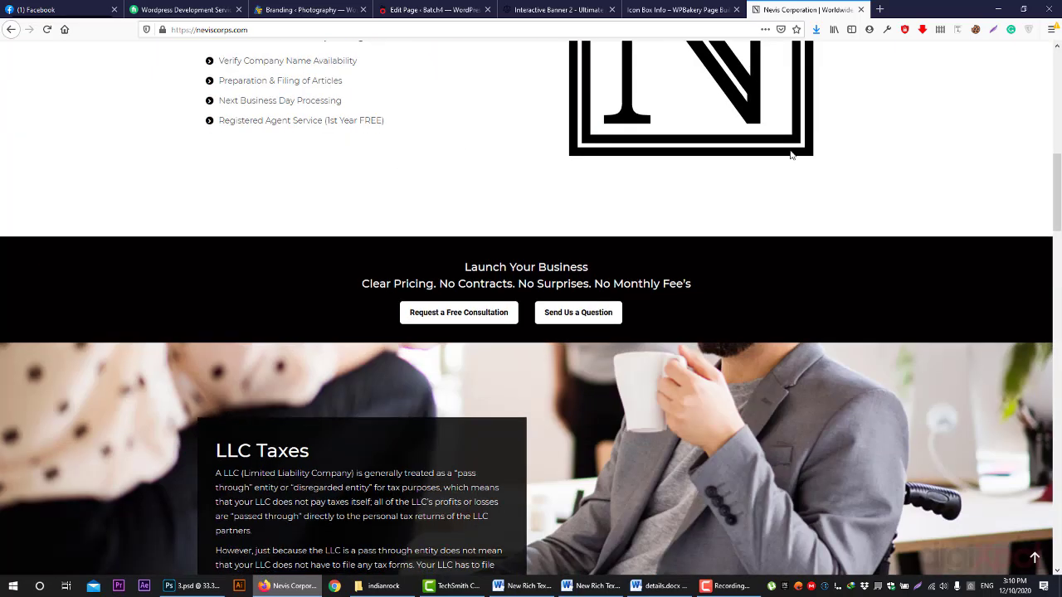
pyautogui.scroll(2, 650, 218)
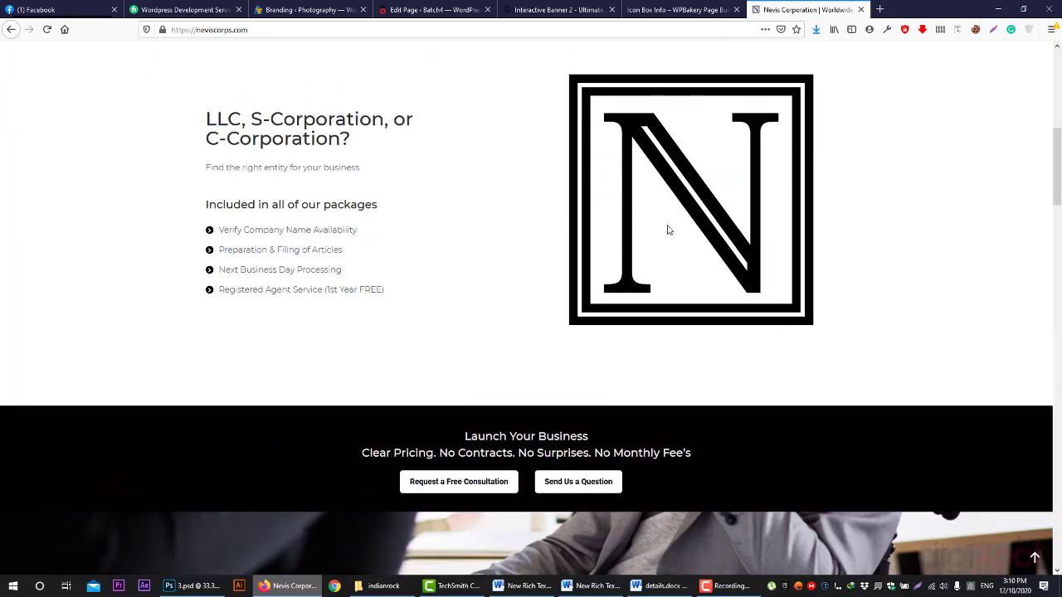
pyautogui.scroll(-2, 668, 230)
# - Highlight the Launch Your Business tagline and scroll down the page
pyautogui.moveTo(470, 266); pyautogui.dragTo(470, 325)
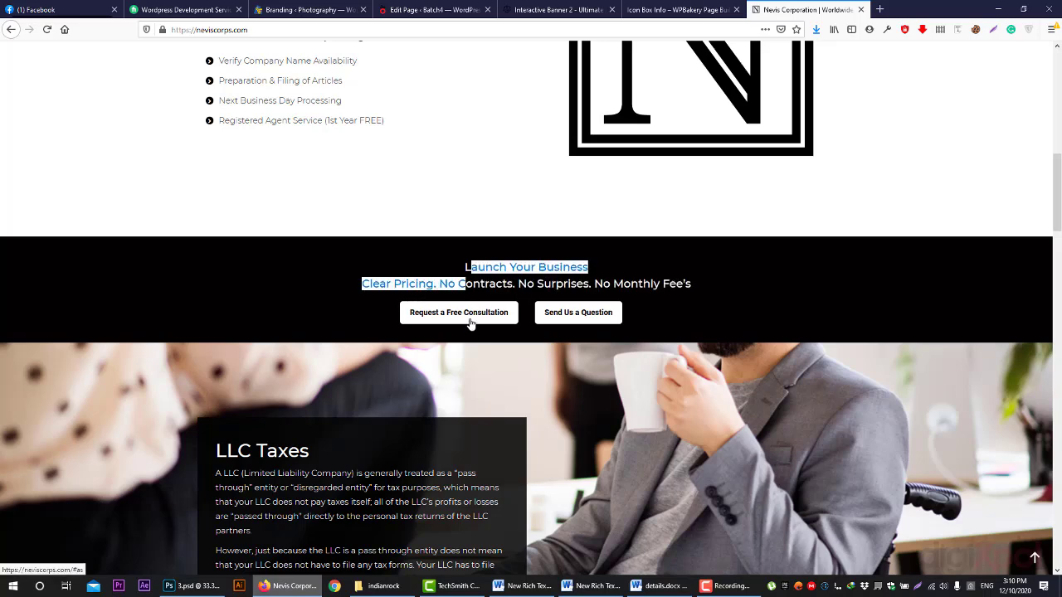
pyautogui.scroll(-2, 719, 305)
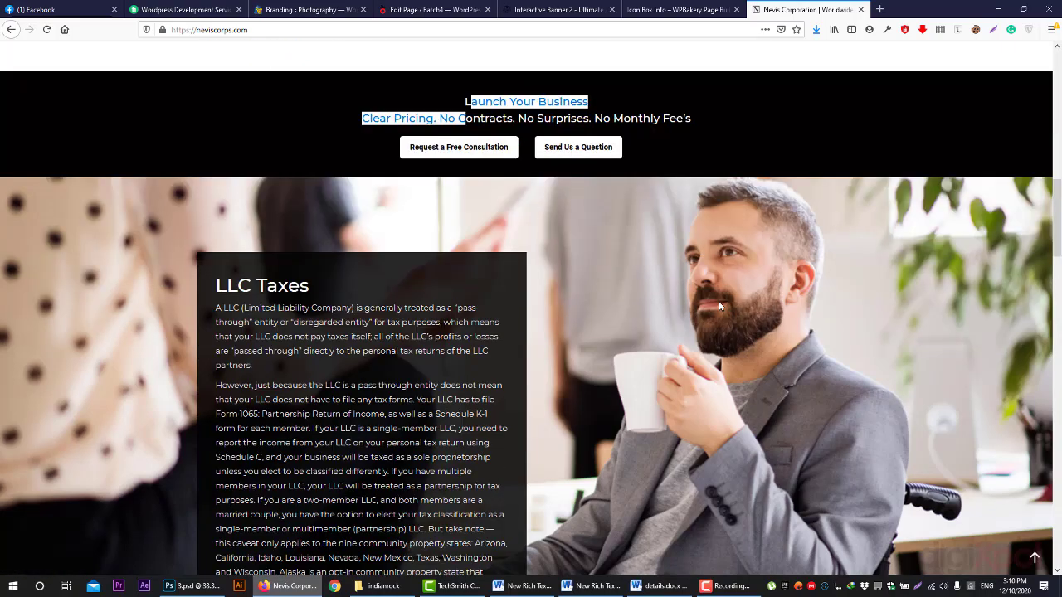
pyautogui.scroll(-3, 718, 301)
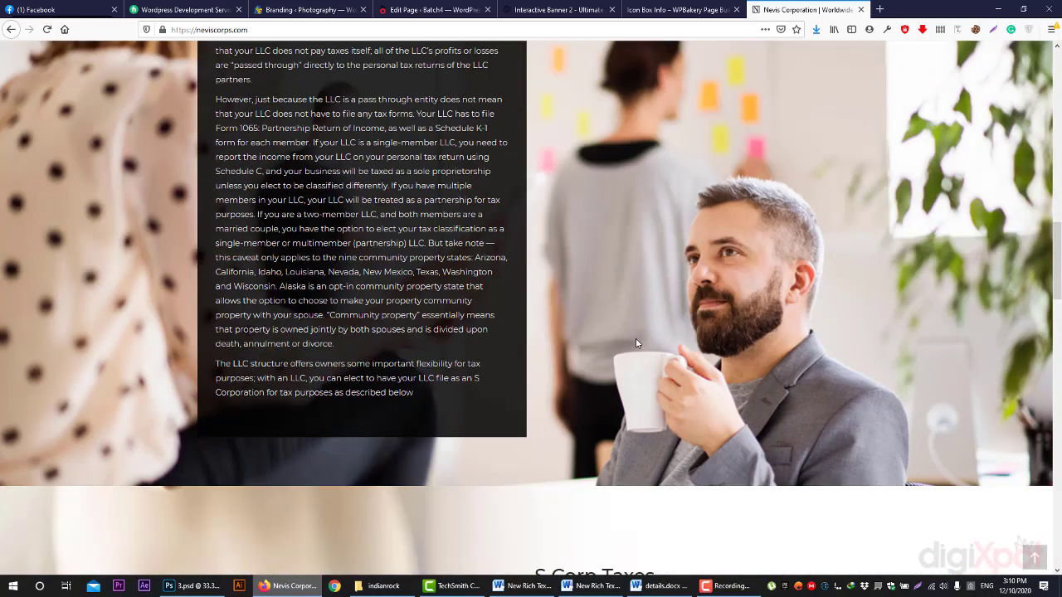
pyautogui.scroll(-5, 635, 341)
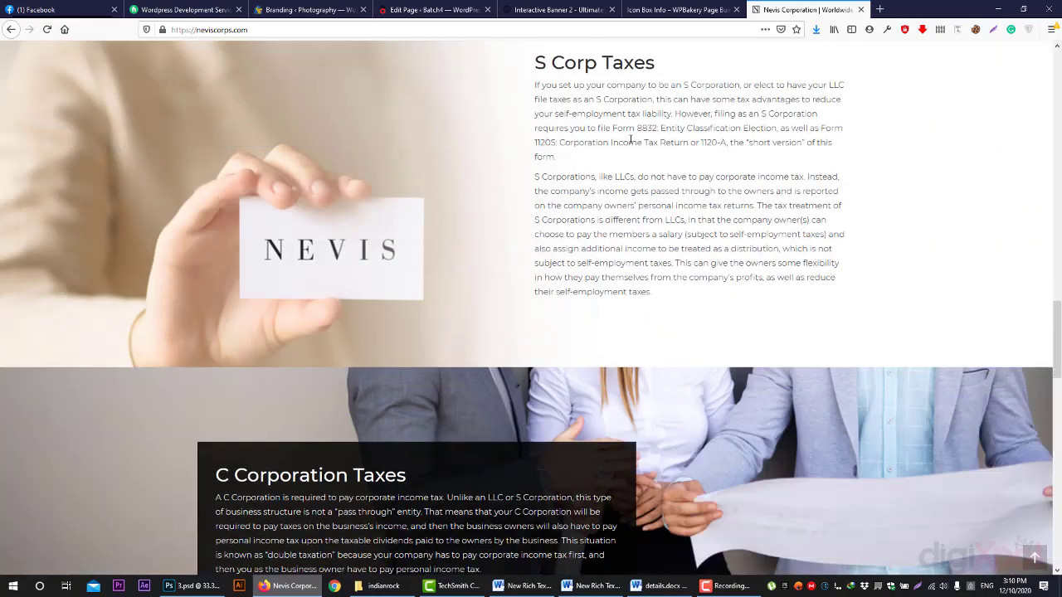
pyautogui.scroll(-10, 630, 139)
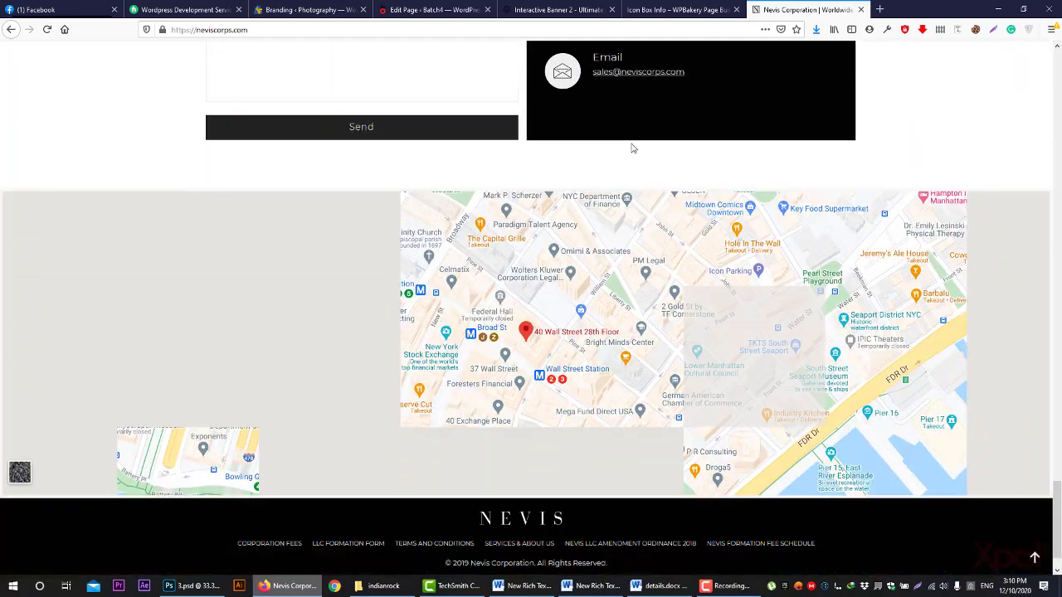
pyautogui.scroll(-1, 632, 148)
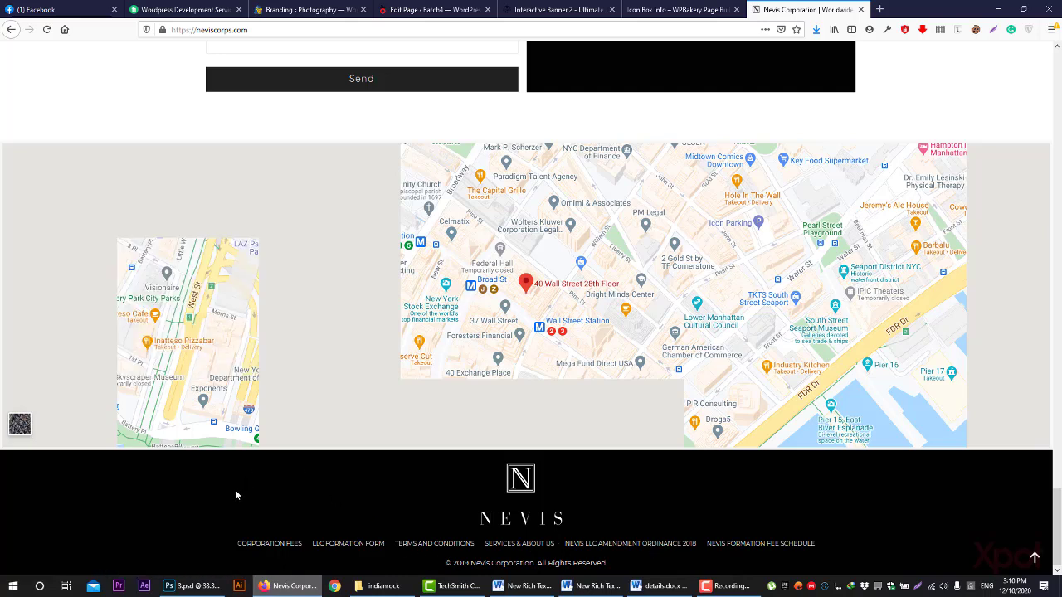
# - Open Corporation Fees, cancel the Corporation-Fees.pdf download, and bring Word forward
pyautogui.click(284, 548)
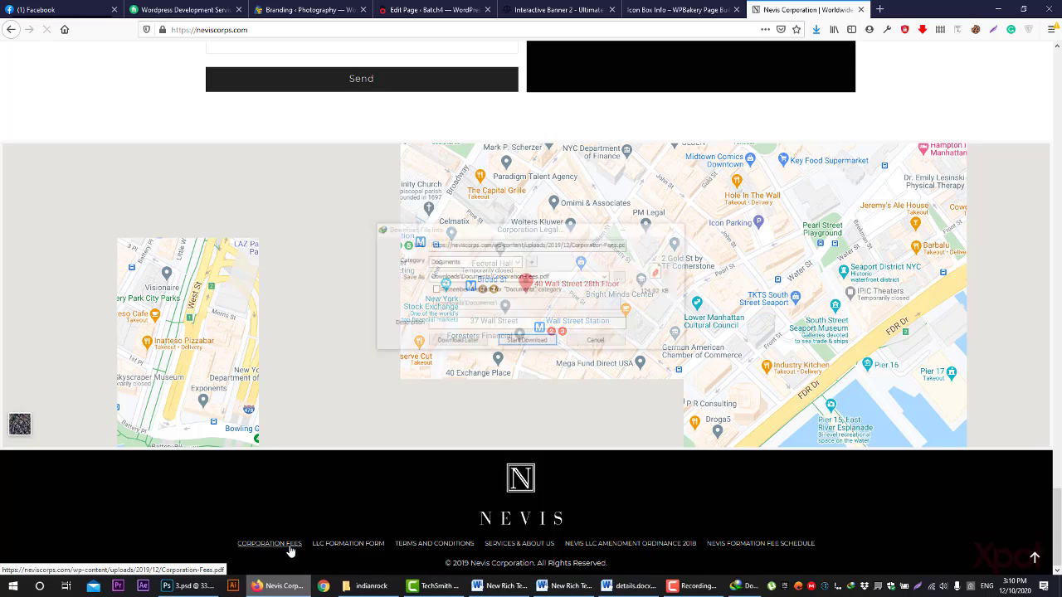
pyautogui.click(597, 341)
pyautogui.scroll(5, 585, 461)
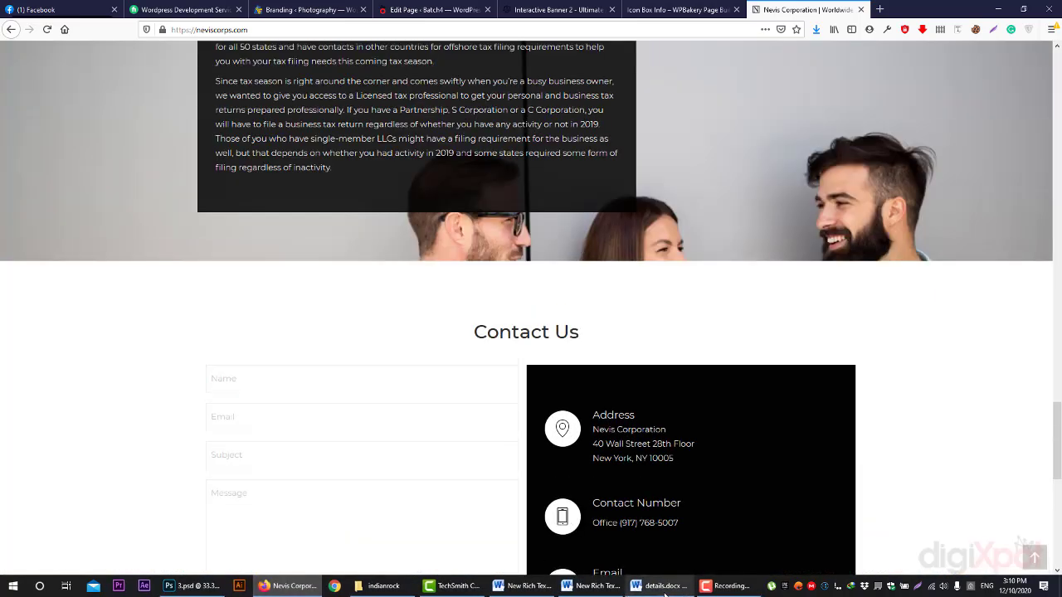
pyautogui.click(660, 586)
# - Open services and about us page (1).docx from the indianrock folder
pyautogui.click(525, 586)
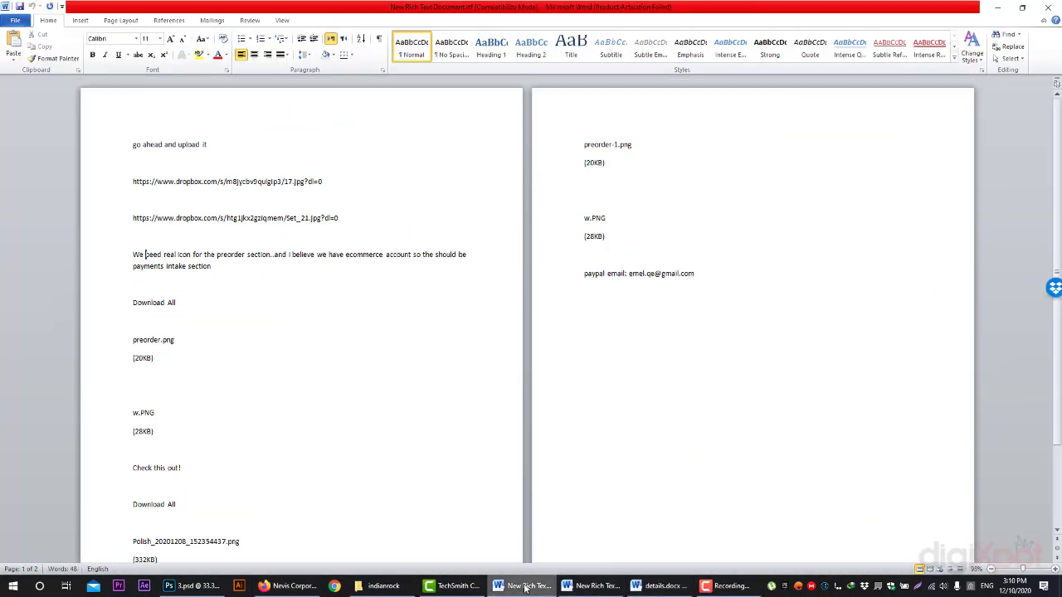
pyautogui.click(378, 585)
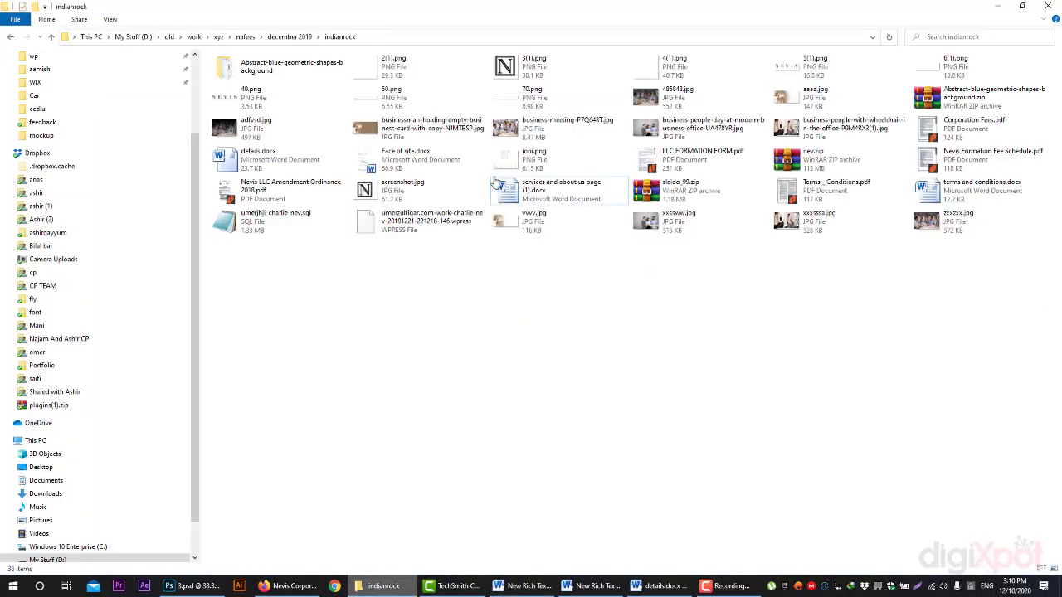
pyautogui.click(566, 192)
pyautogui.doubleClick(566, 192)
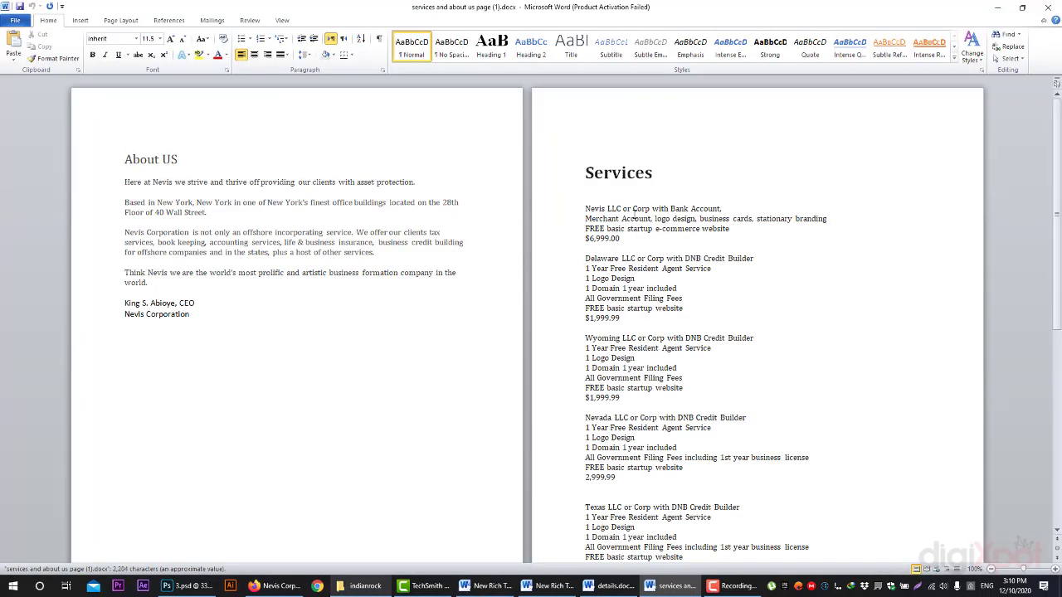
# - Select the Services price list text through the document's final page
pyautogui.moveTo(584, 208); pyautogui.dragTo(679, 448)
pyautogui.scroll(-3, 672, 405)
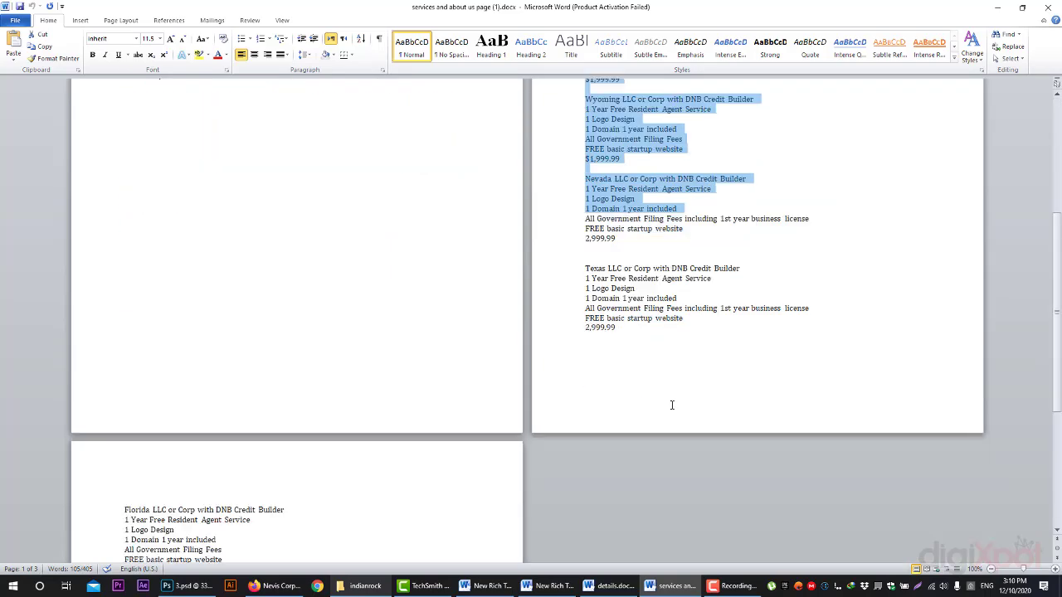
pyautogui.scroll(-2, 672, 404)
pyautogui.scroll(8, 671, 422)
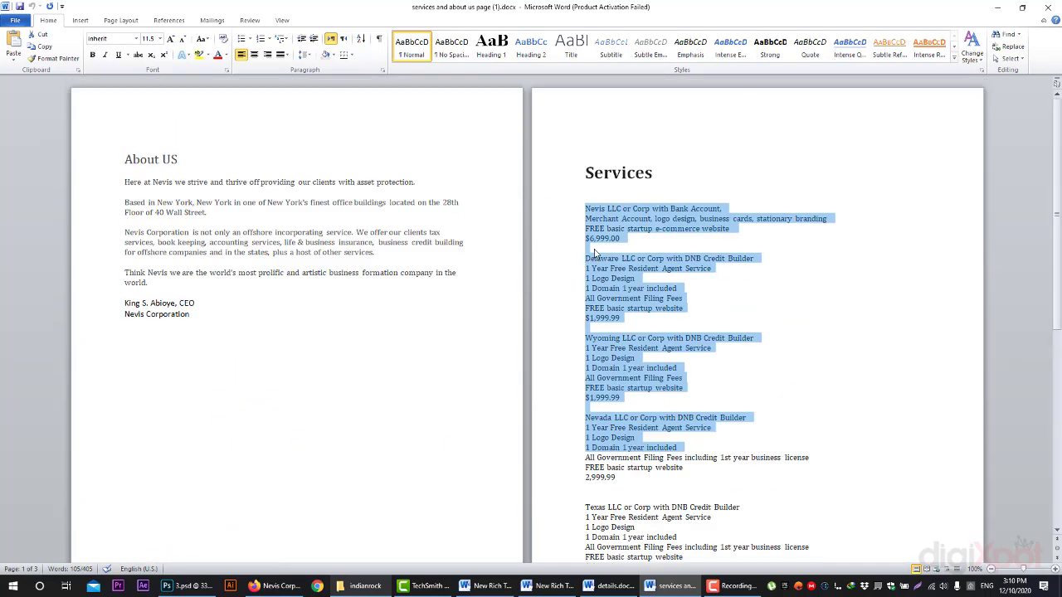
pyautogui.moveTo(589, 212); pyautogui.dragTo(349, 529)
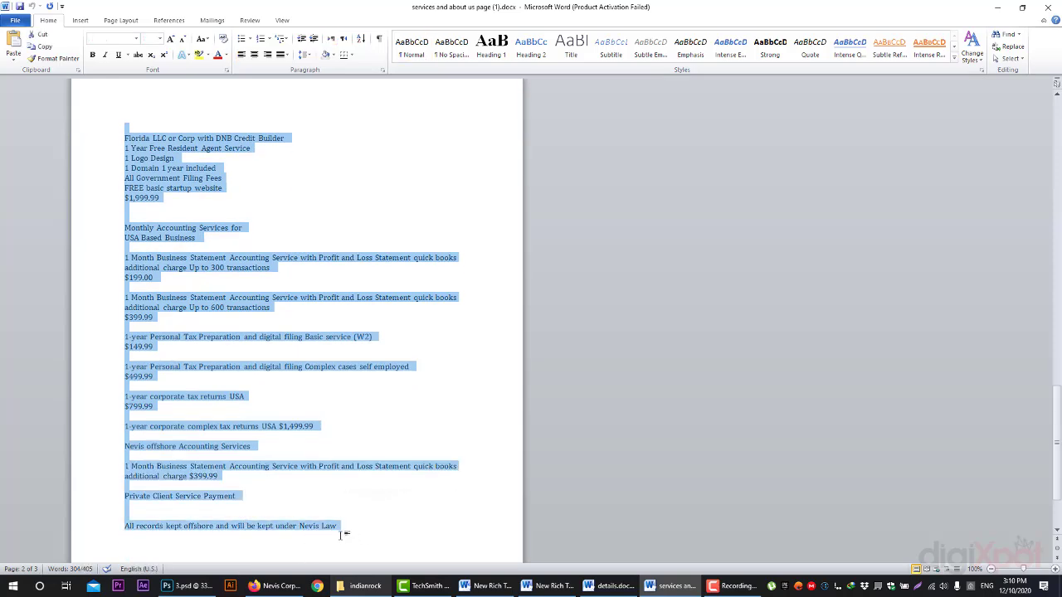
pyautogui.click(274, 585)
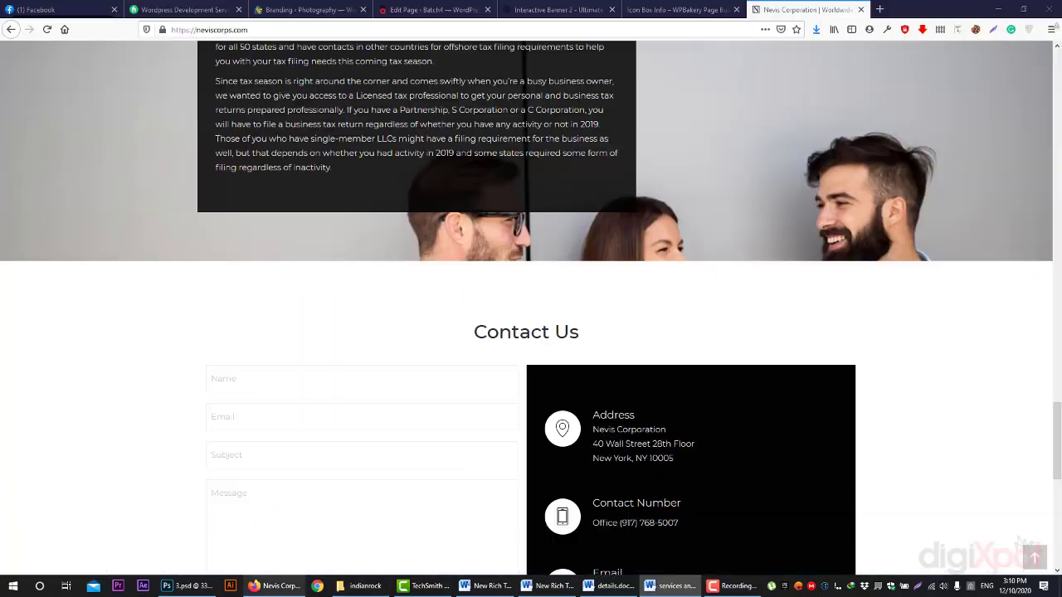
pyautogui.scroll(10, 643, 365)
pyautogui.scroll(10, 639, 404)
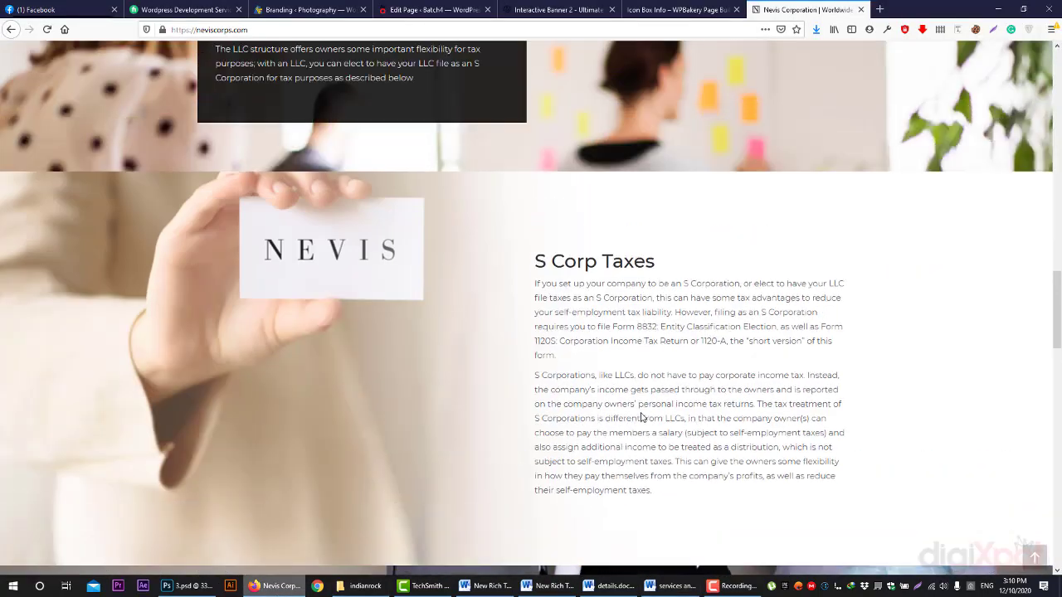
pyautogui.scroll(10, 606, 404)
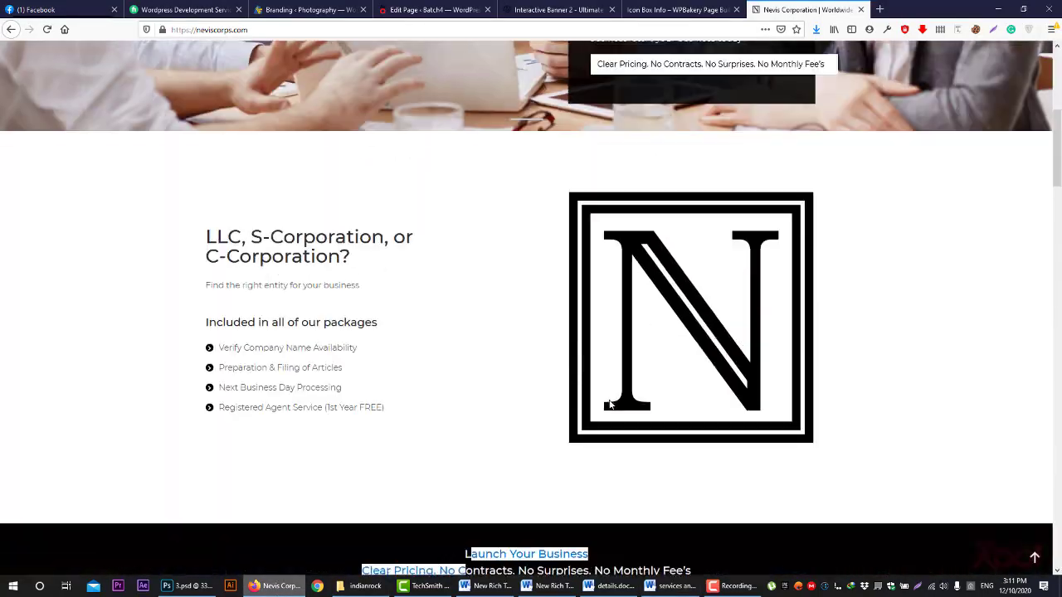
pyautogui.scroll(-5, 590, 375)
pyautogui.scroll(-5, 590, 375)
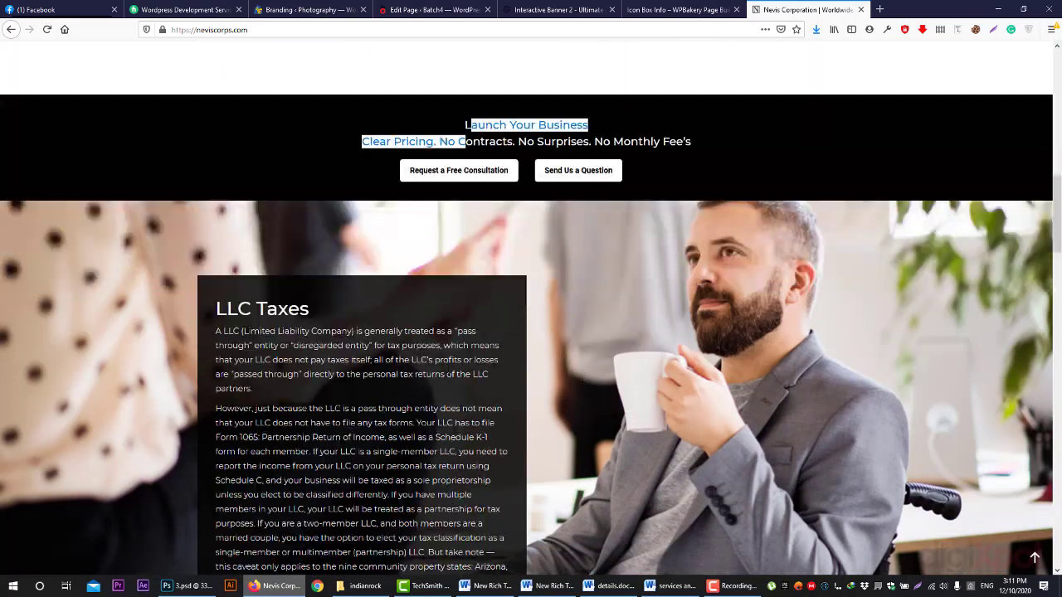
pyautogui.moveTo(221, 135); pyautogui.dragTo(518, 370)
pyautogui.scroll(-5, 531, 348)
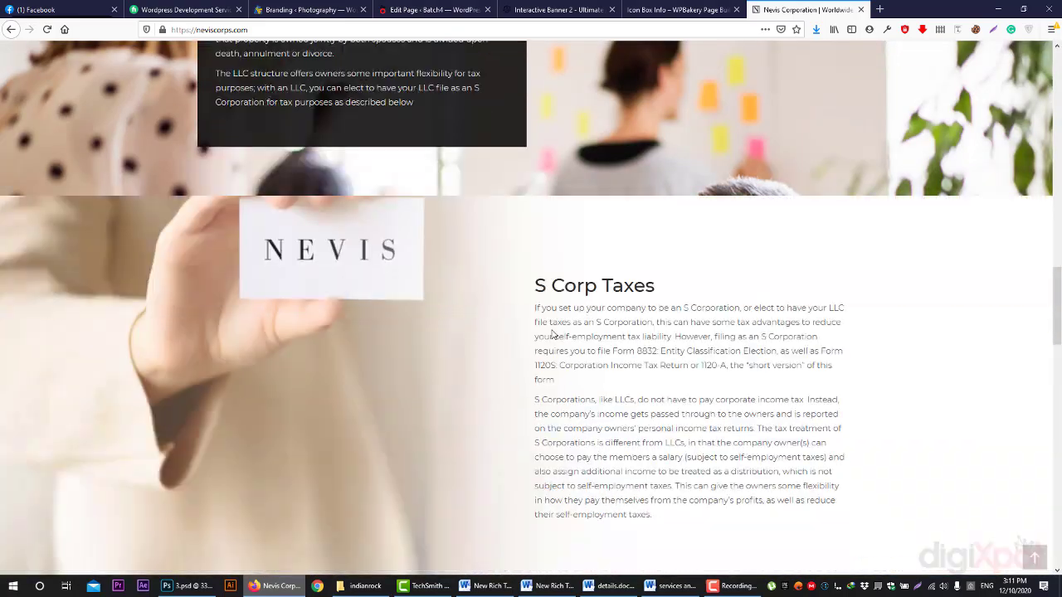
pyautogui.moveTo(531, 222); pyautogui.dragTo(716, 436)
pyautogui.scroll(-3, 664, 427)
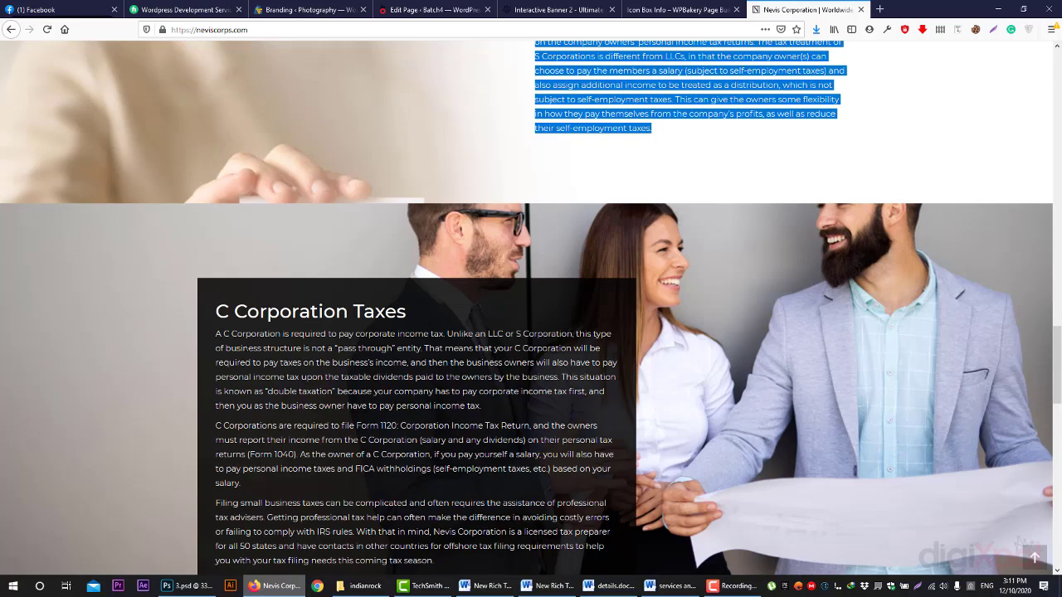
pyautogui.moveTo(216, 333); pyautogui.dragTo(559, 554)
pyautogui.scroll(-6, 559, 542)
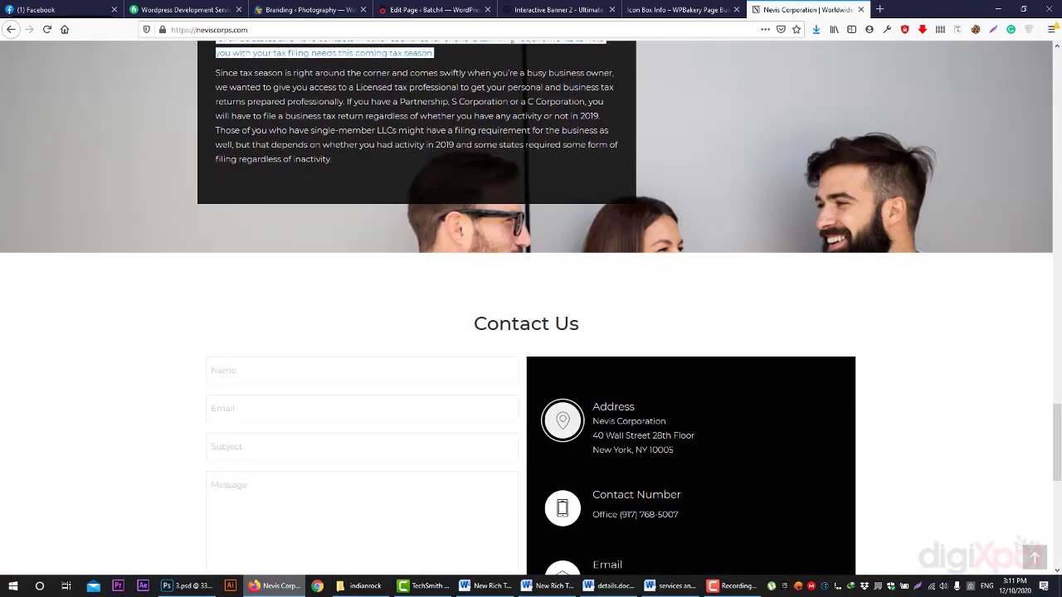
pyautogui.scroll(10, 583, 457)
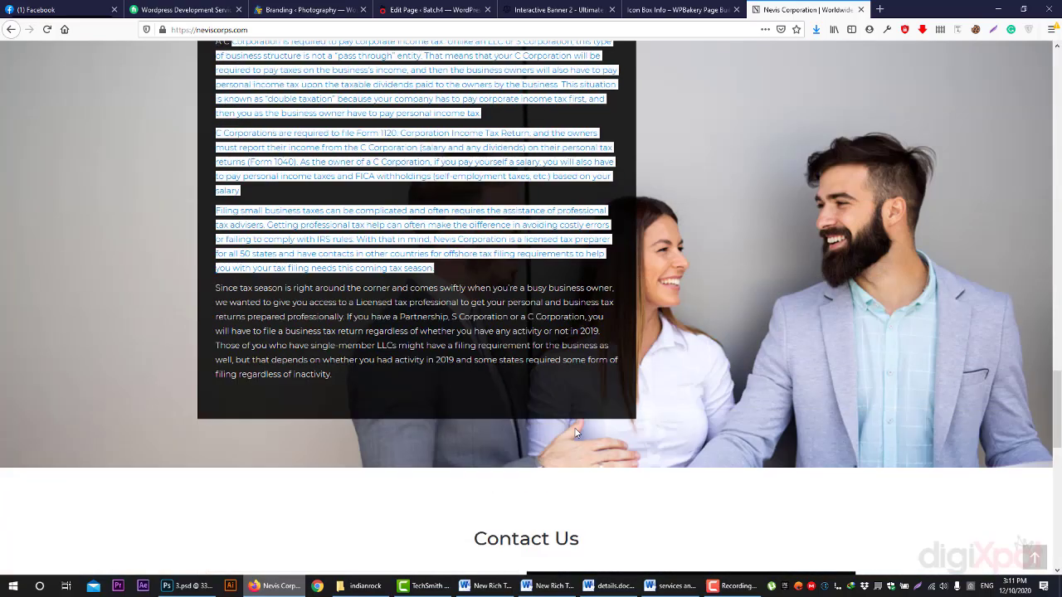
pyautogui.scroll(15, 573, 473)
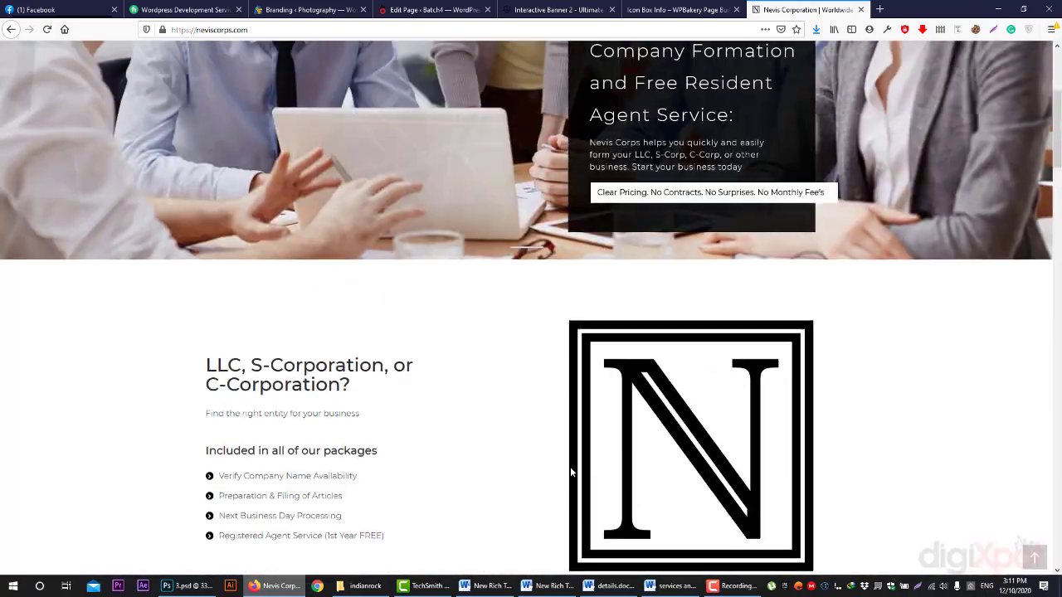
pyautogui.scroll(-10, 578, 469)
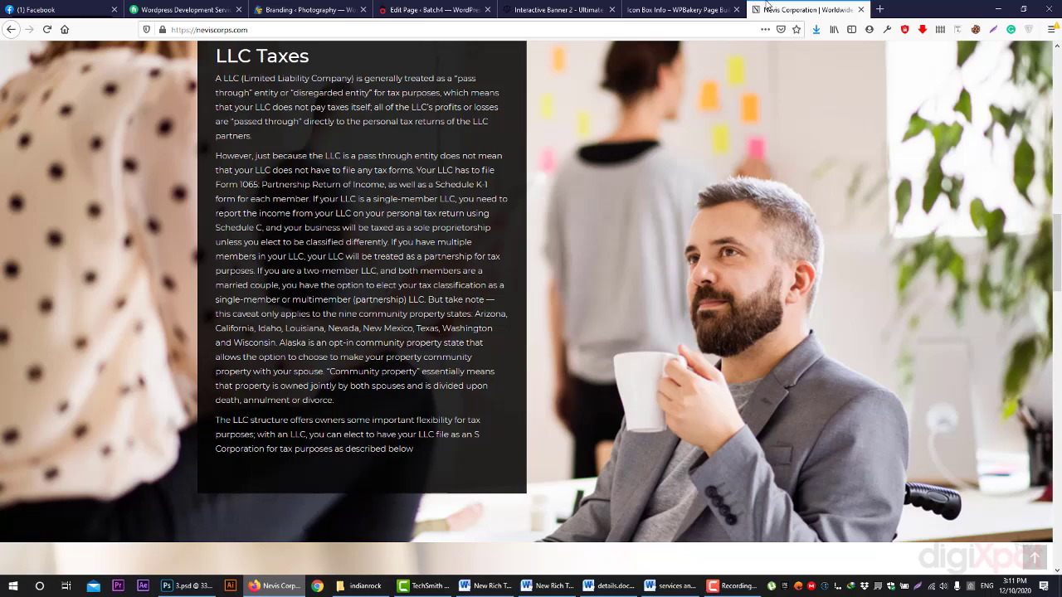
# - Close the Nevis site tab and add an empty row to the Batch4 page
pyautogui.middleClick(768, 6)
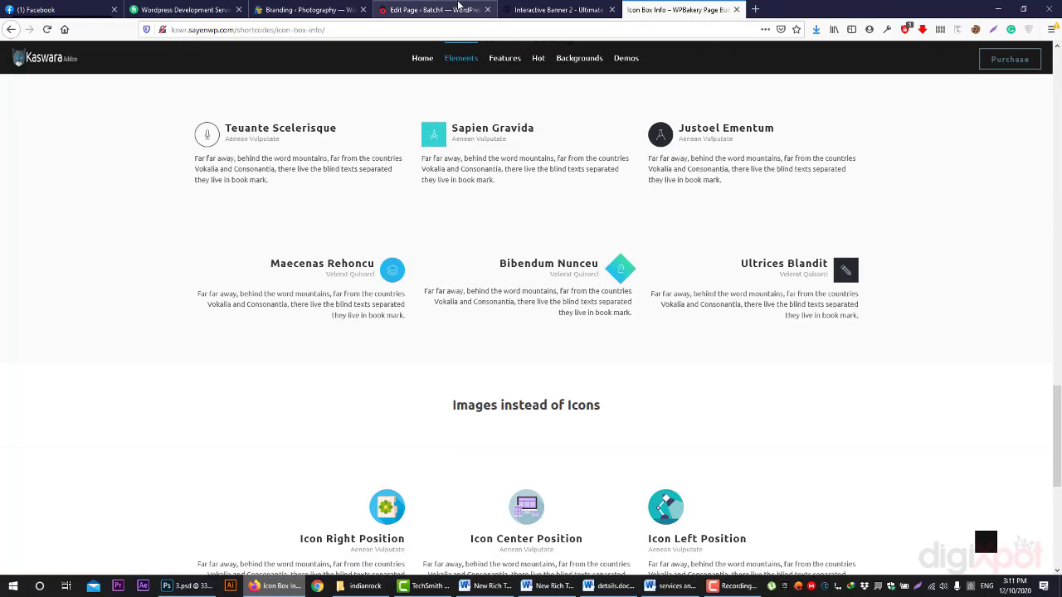
pyautogui.click(433, 9)
pyautogui.click(924, 94)
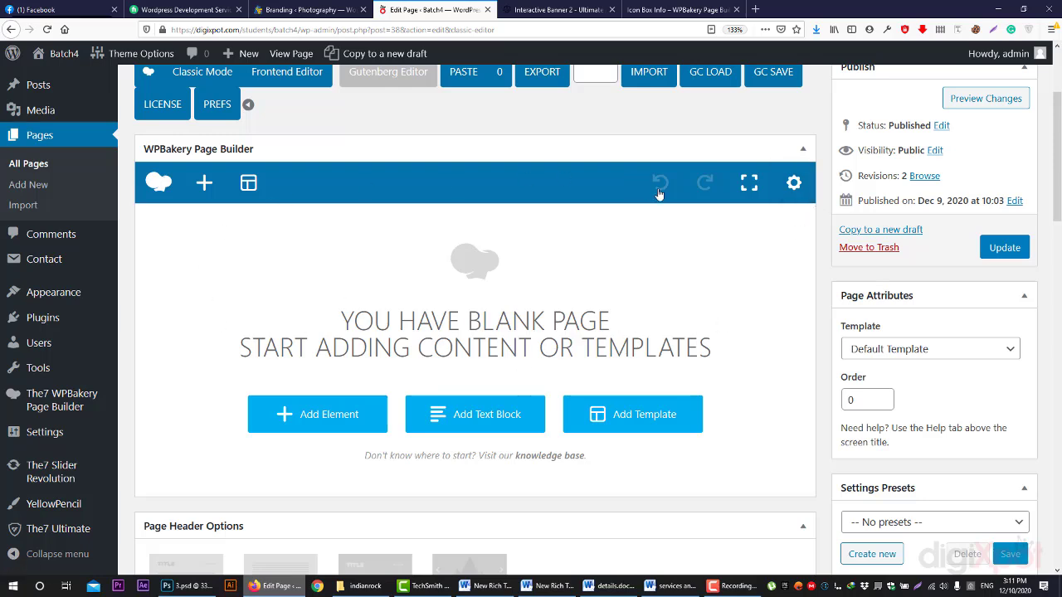
pyautogui.click(348, 416)
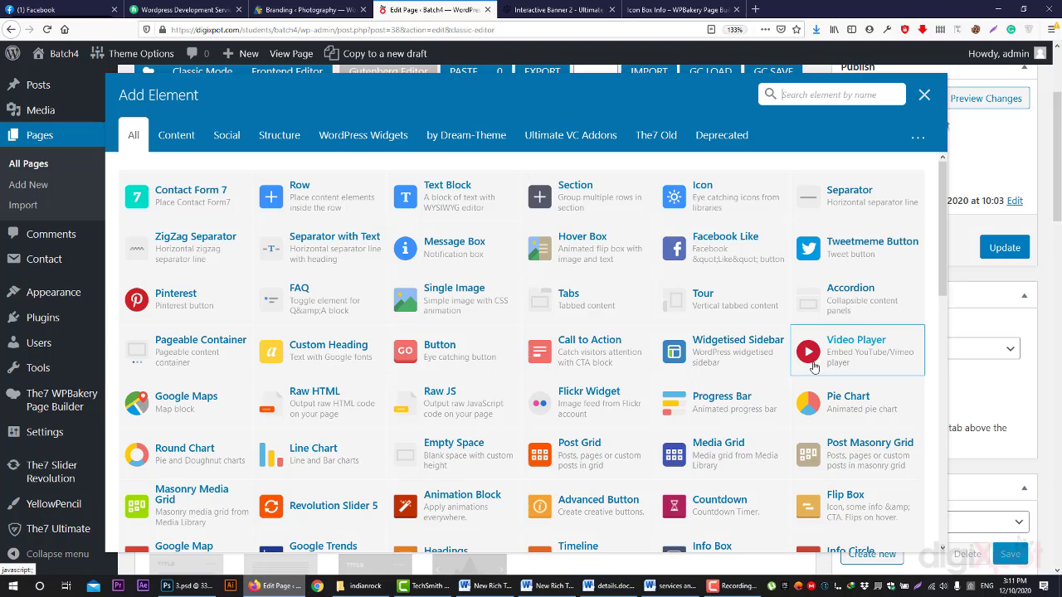
pyautogui.click(297, 201)
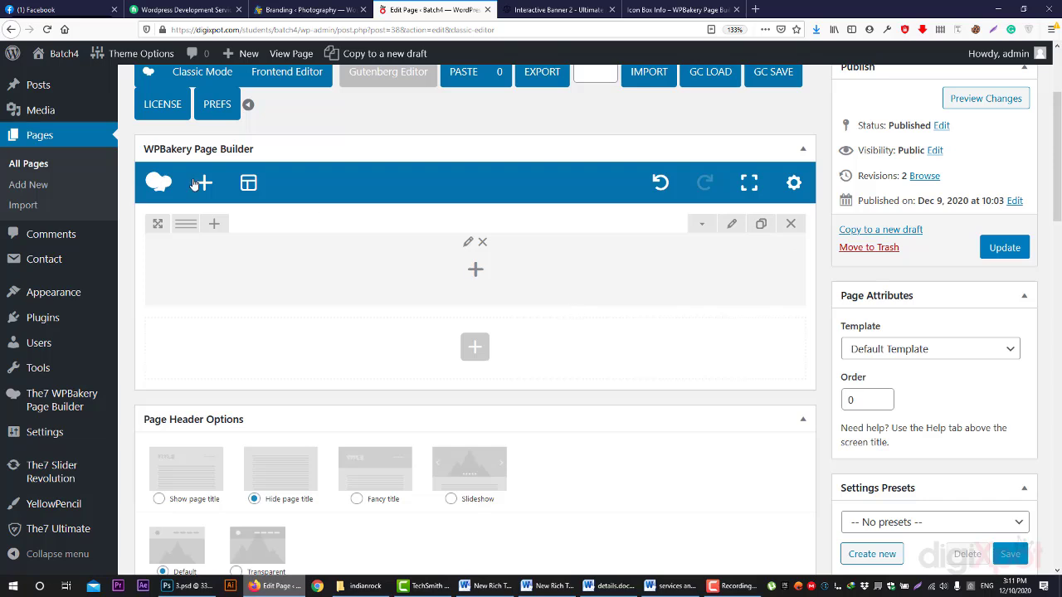
pyautogui.moveTo(185, 223)
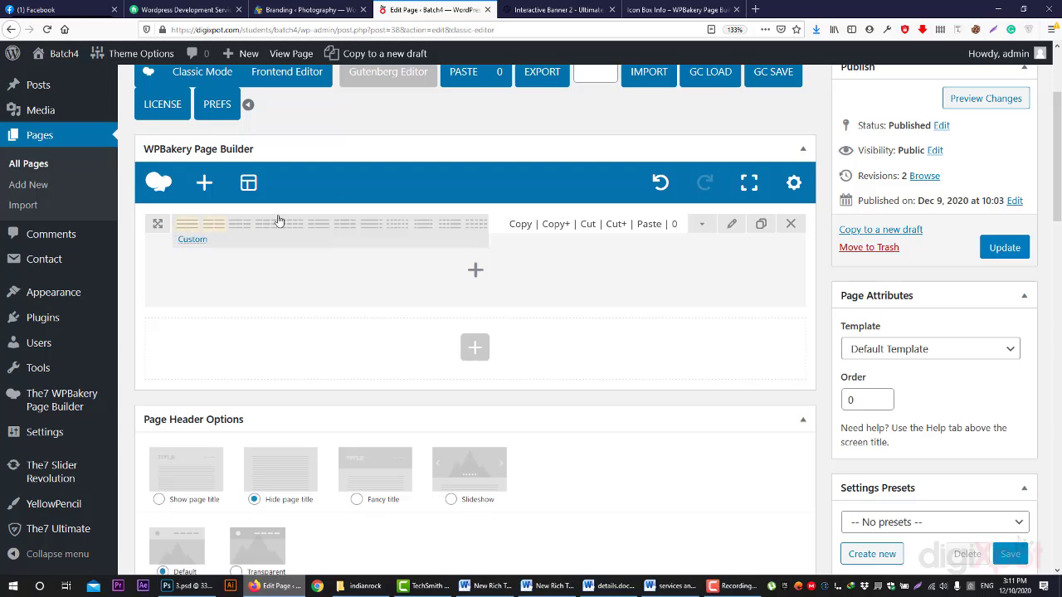
# - Glance at the Kaswara Icon Box Info demo, then return to the Batch4 editor
pyautogui.click(705, 6)
pyautogui.scroll(5, 754, 258)
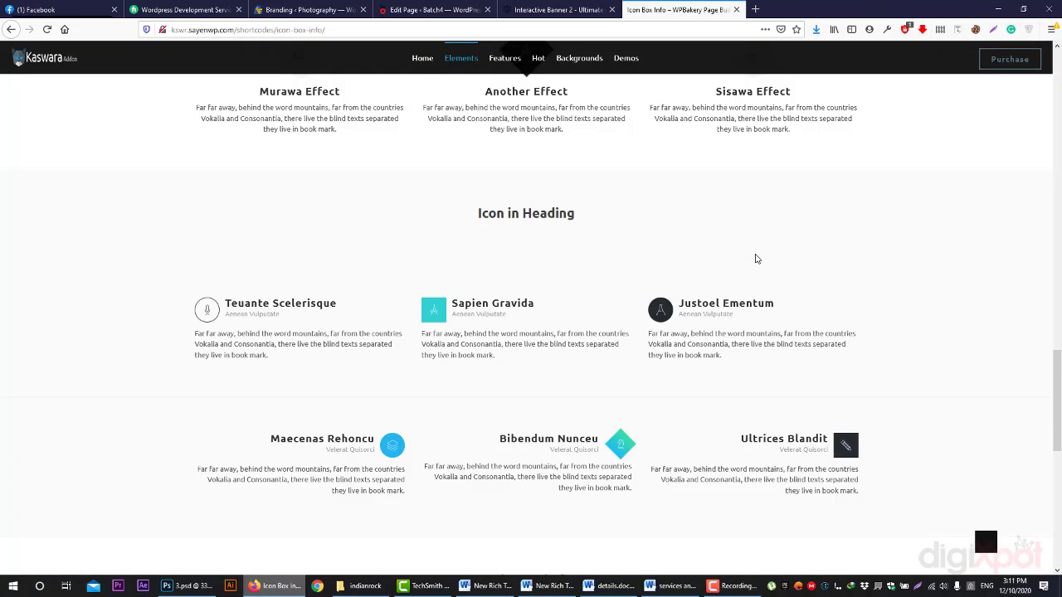
pyautogui.scroll(2, 259, 242)
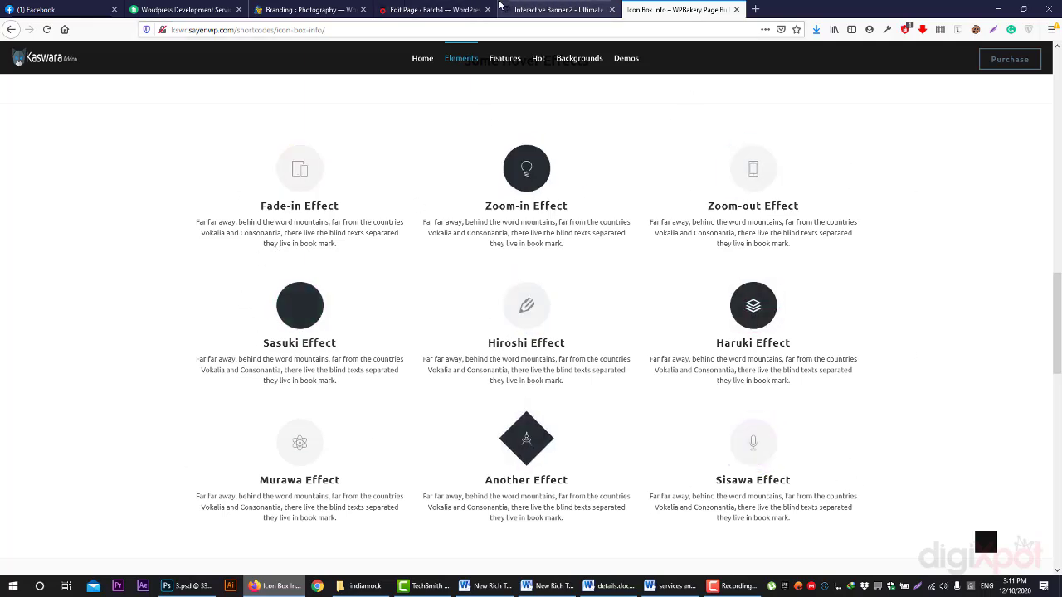
pyautogui.click(469, 8)
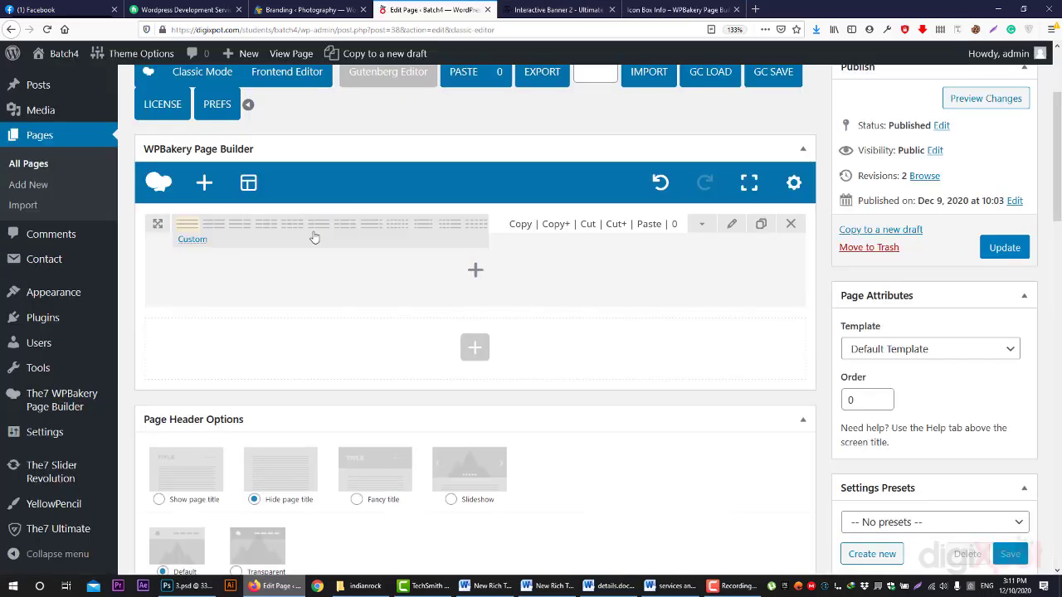
# - Add a three-column inner row to the row's column and duplicate it twice
pyautogui.click(477, 282)
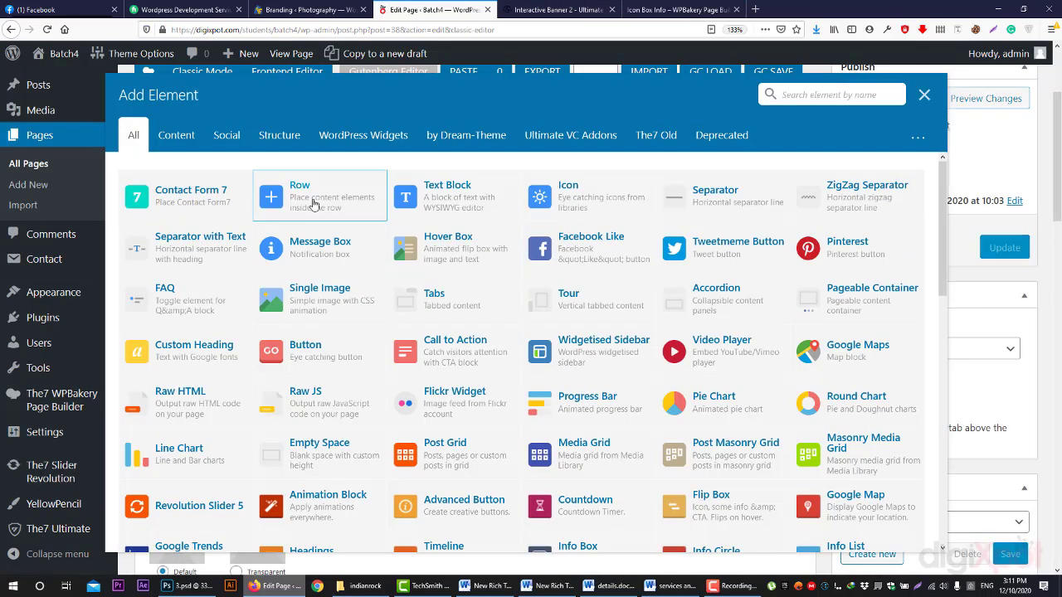
pyautogui.click(295, 253)
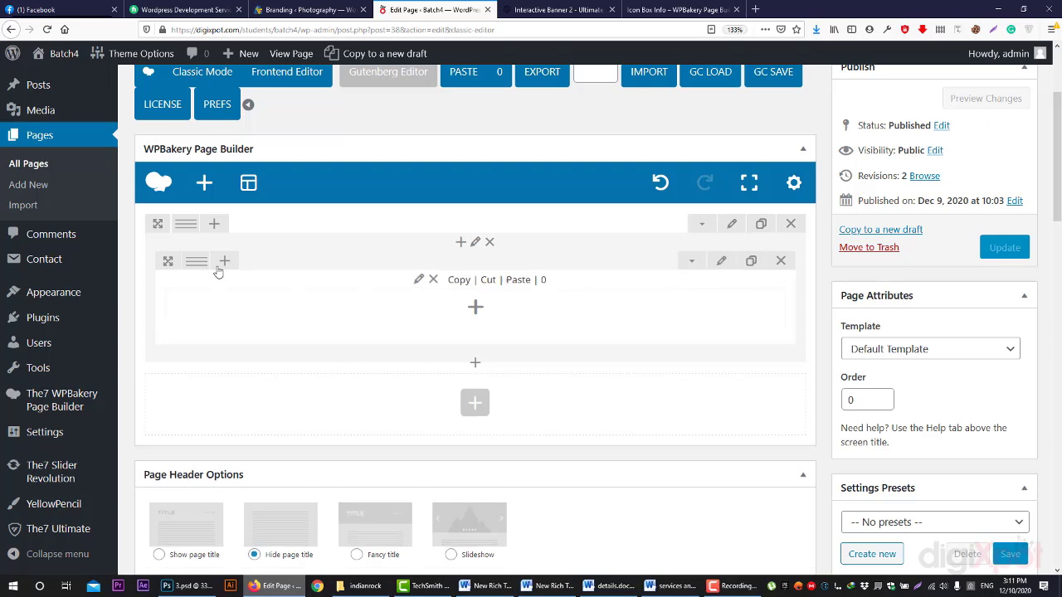
pyautogui.moveTo(199, 264)
pyautogui.click(276, 266)
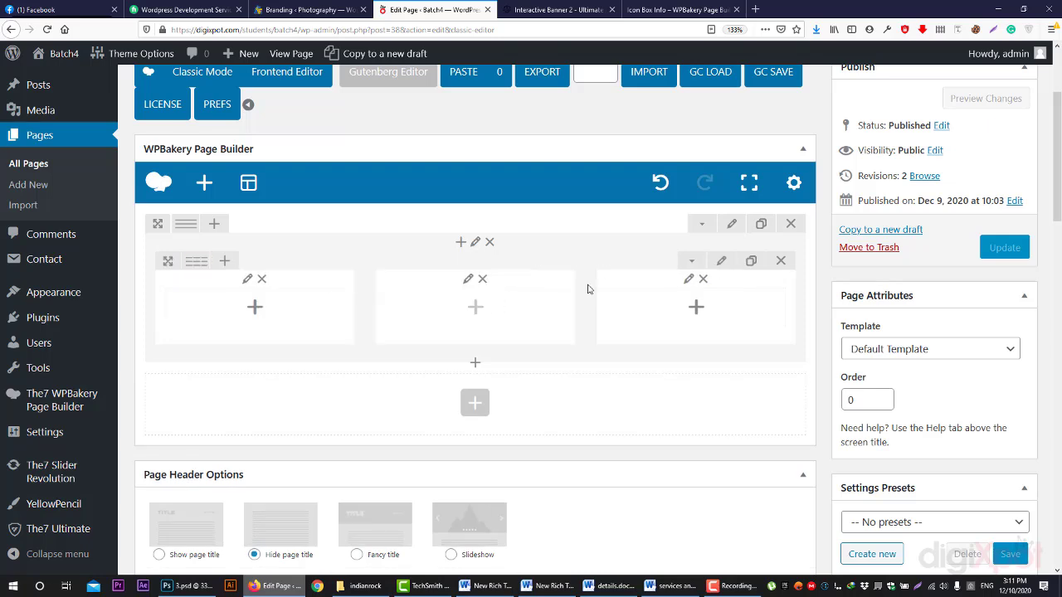
pyautogui.click(750, 264)
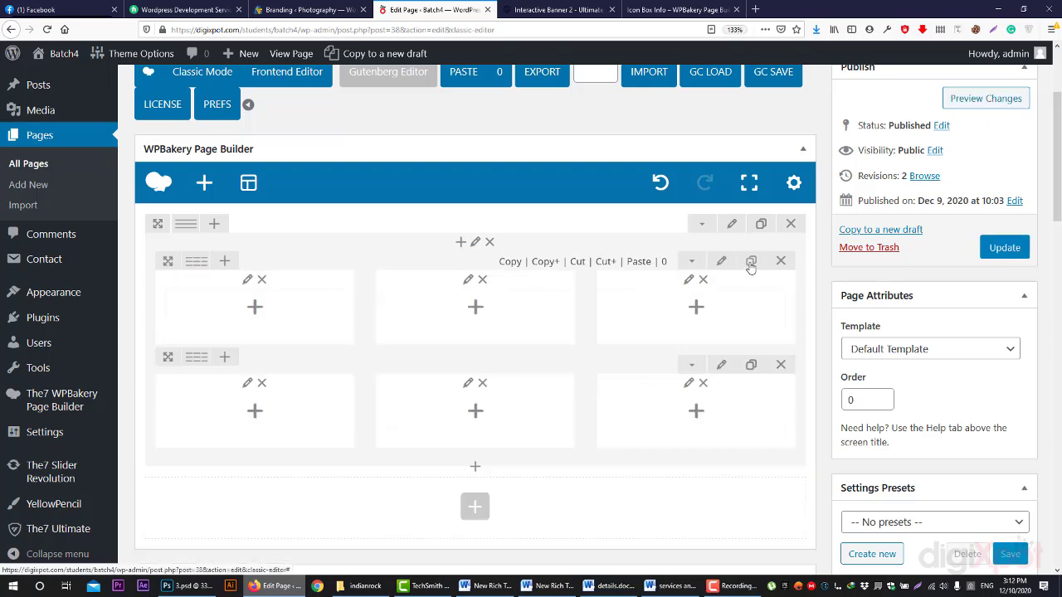
pyautogui.click(751, 264)
pyautogui.scroll(-2, 509, 265)
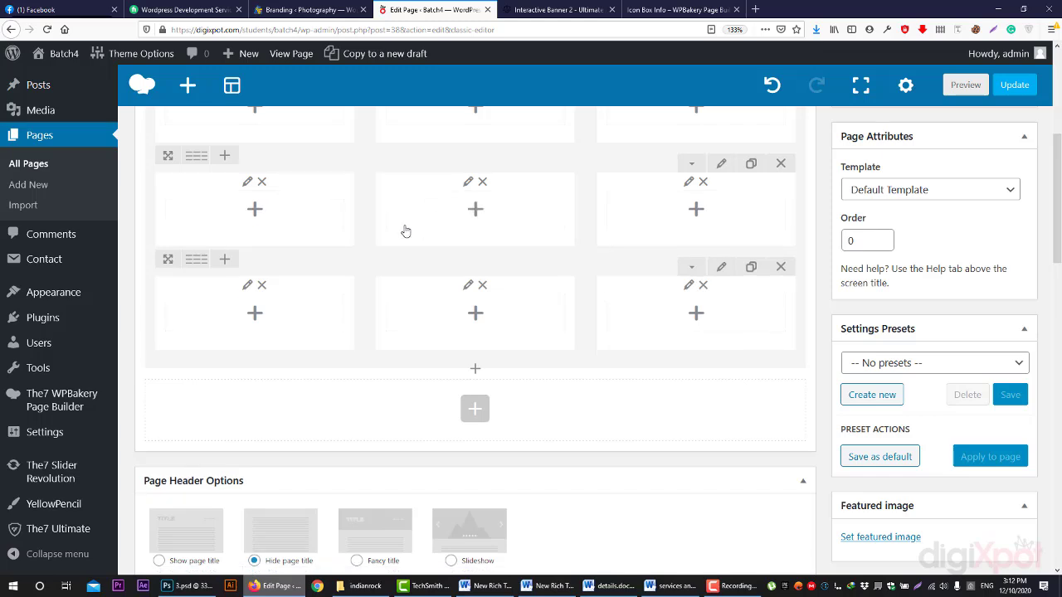
# - Glance at the Kaswara icon box demo tab and return to the page editor
pyautogui.click(676, 9)
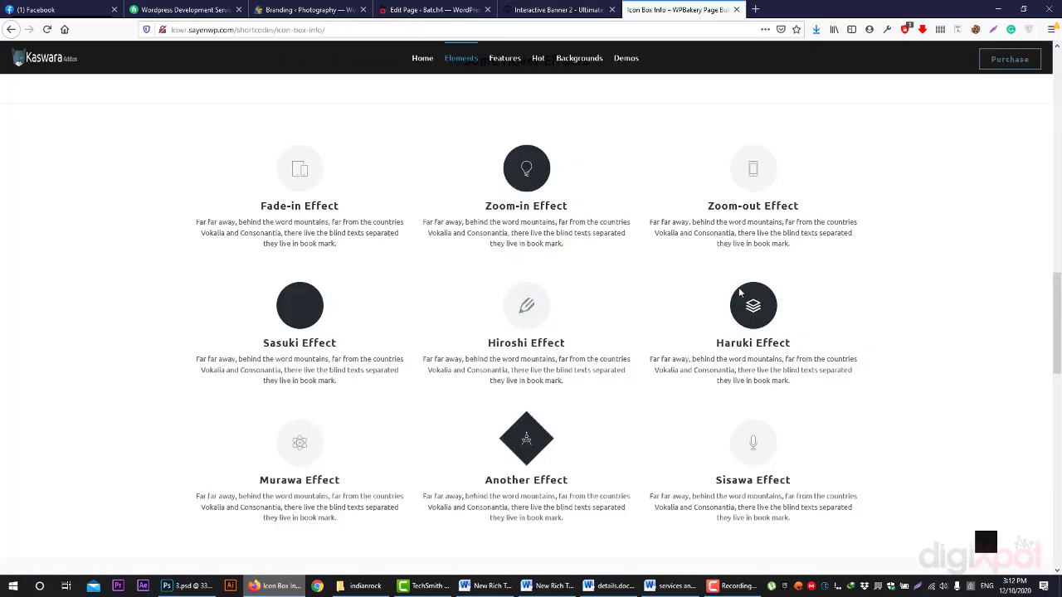
pyautogui.click(571, 7)
pyautogui.click(436, 9)
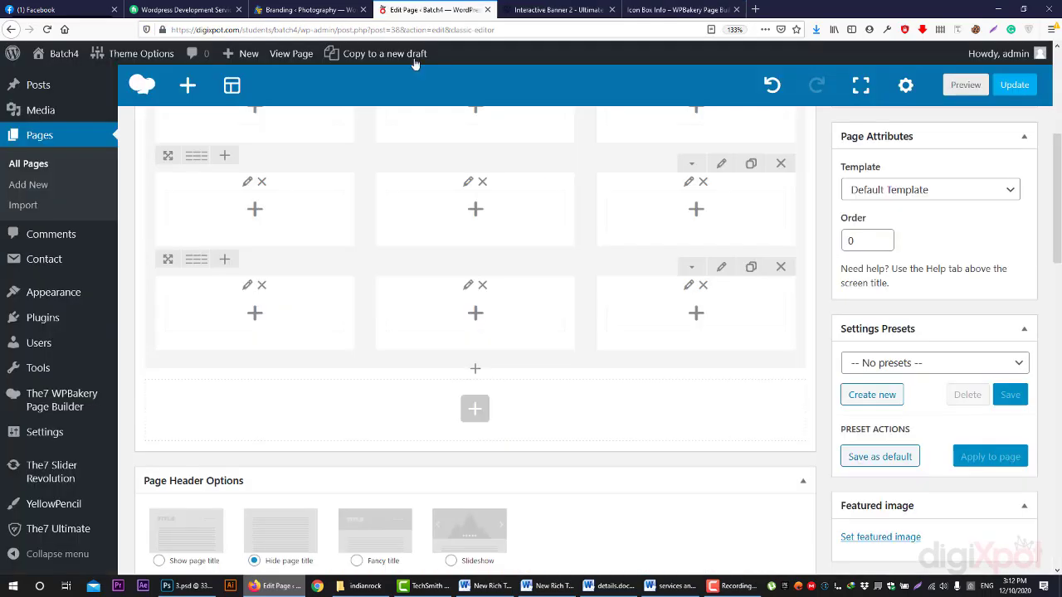
# - Add an Empty Space element via 'spa' search and drag it between the first rows
pyautogui.click(480, 368)
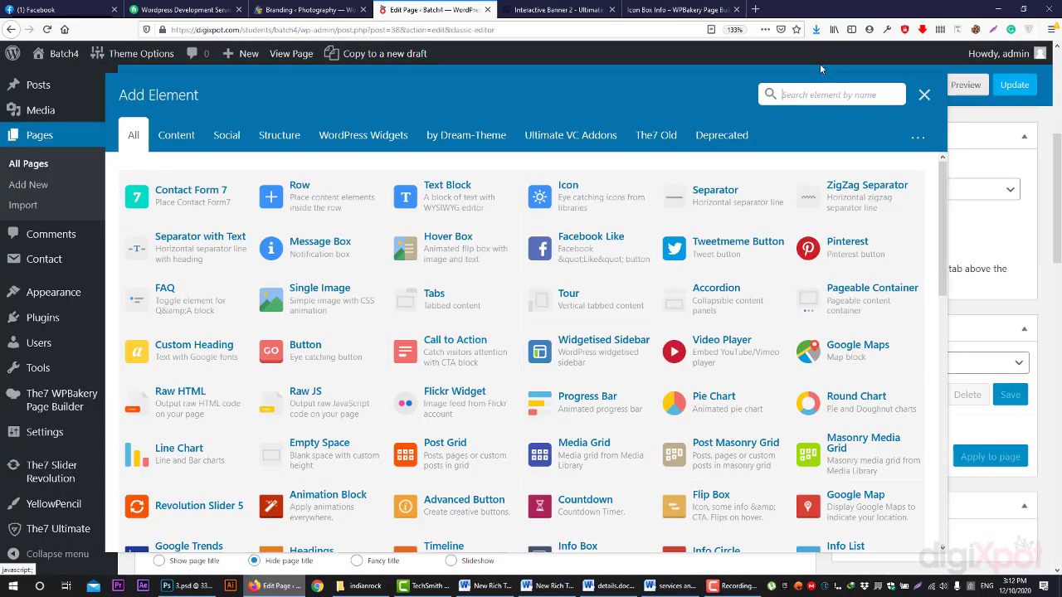
pyautogui.write('spac')
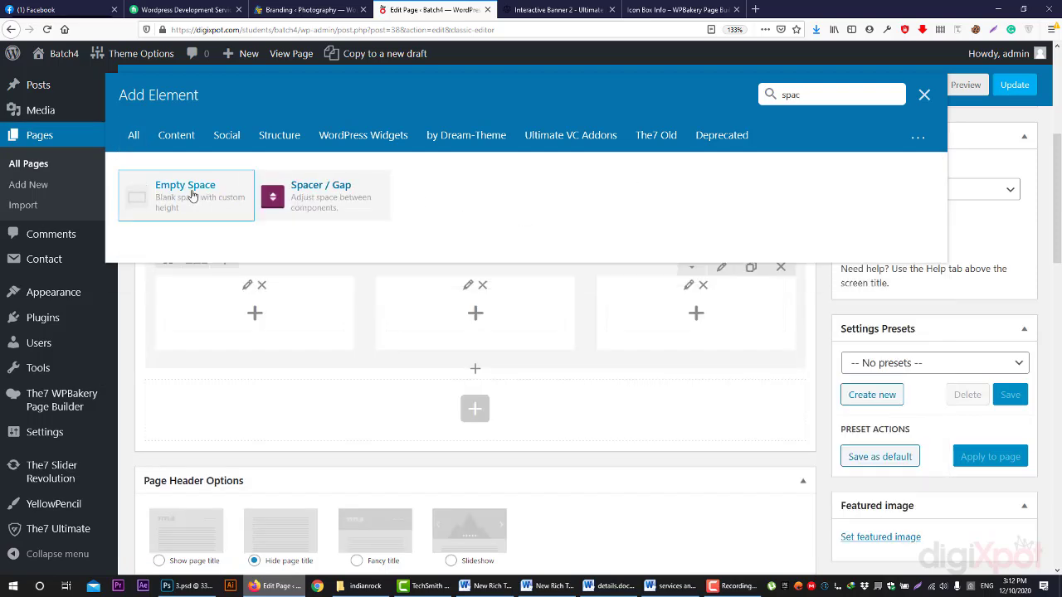
pyautogui.click(218, 203)
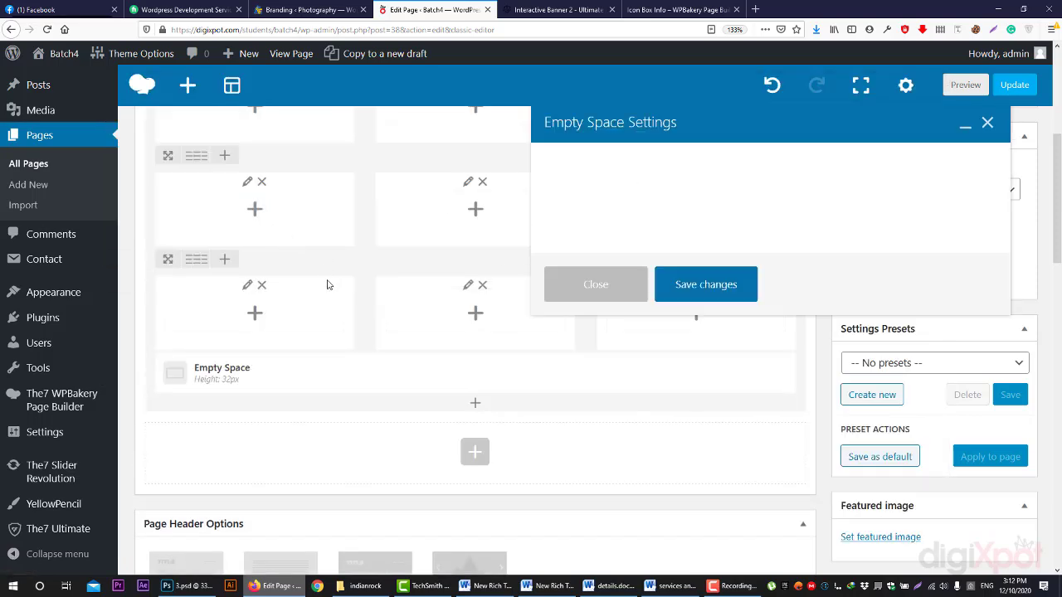
pyautogui.moveTo(273, 383)
pyautogui.moveTo(407, 373); pyautogui.dragTo(401, 275)
pyautogui.click(614, 297)
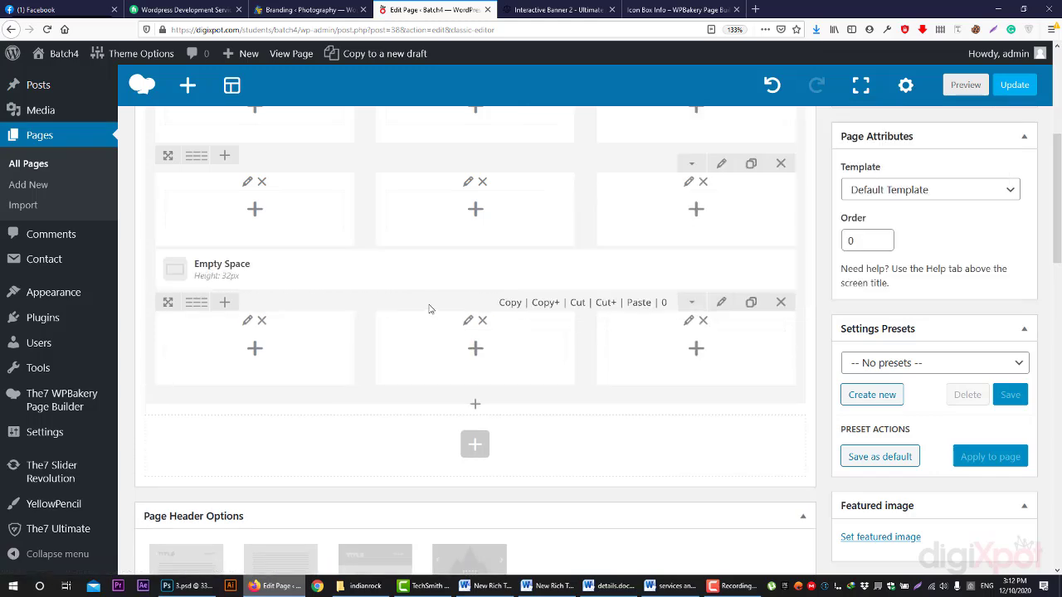
pyautogui.moveTo(396, 266); pyautogui.dragTo(379, 193)
# - Delete all three three-column rows from the page layout
pyautogui.scroll(3, 374, 327)
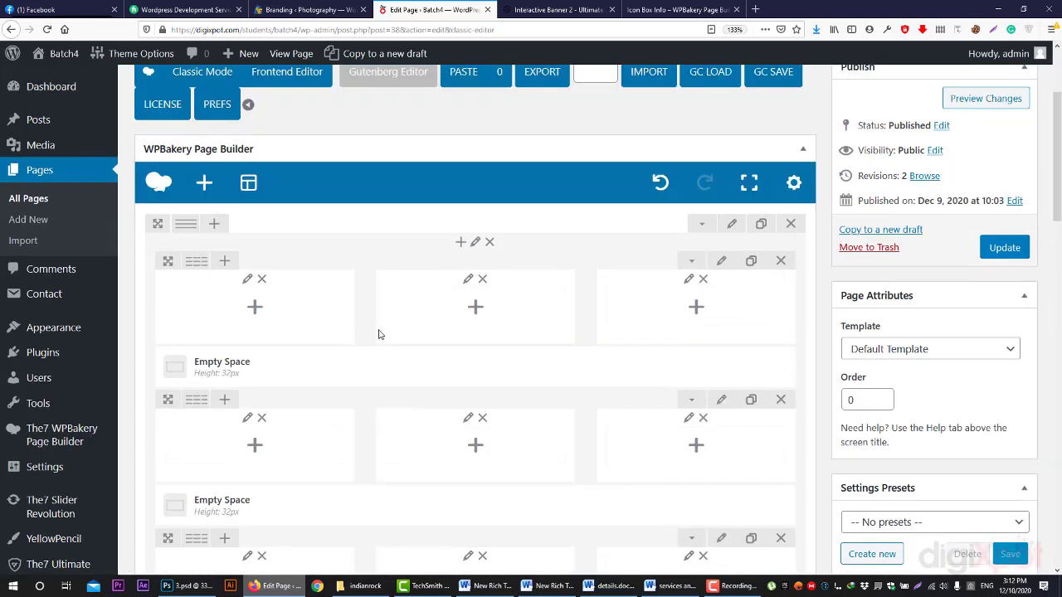
pyautogui.scroll(-3, 378, 335)
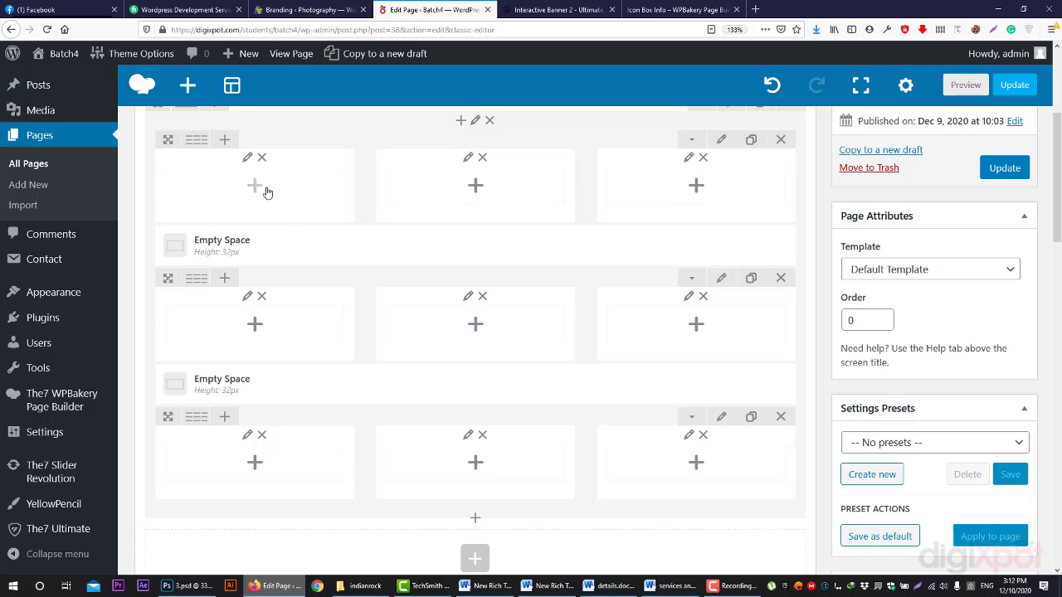
pyautogui.scroll(2, 735, 182)
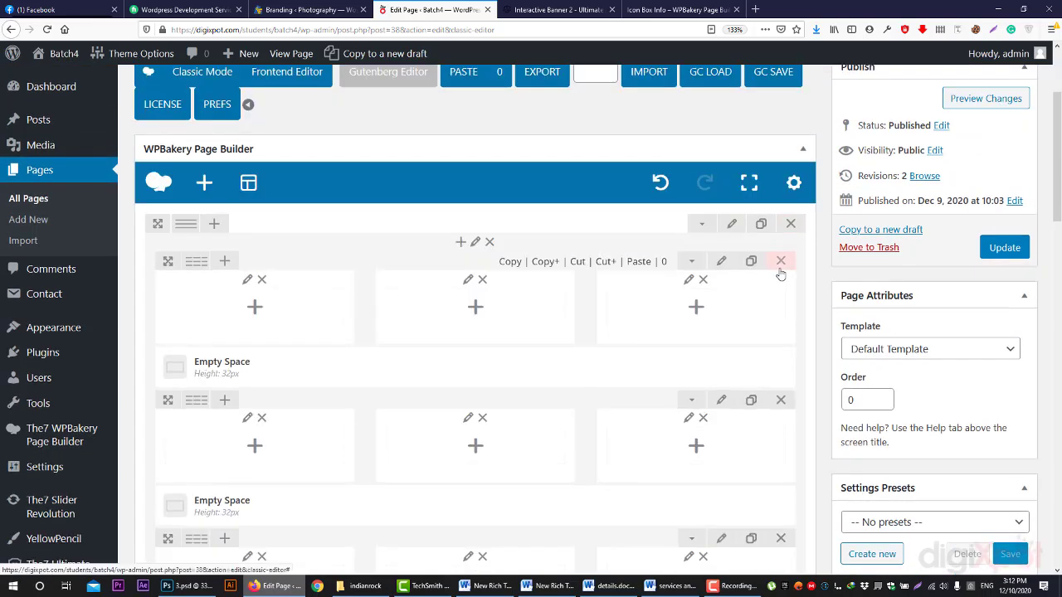
pyautogui.click(780, 262)
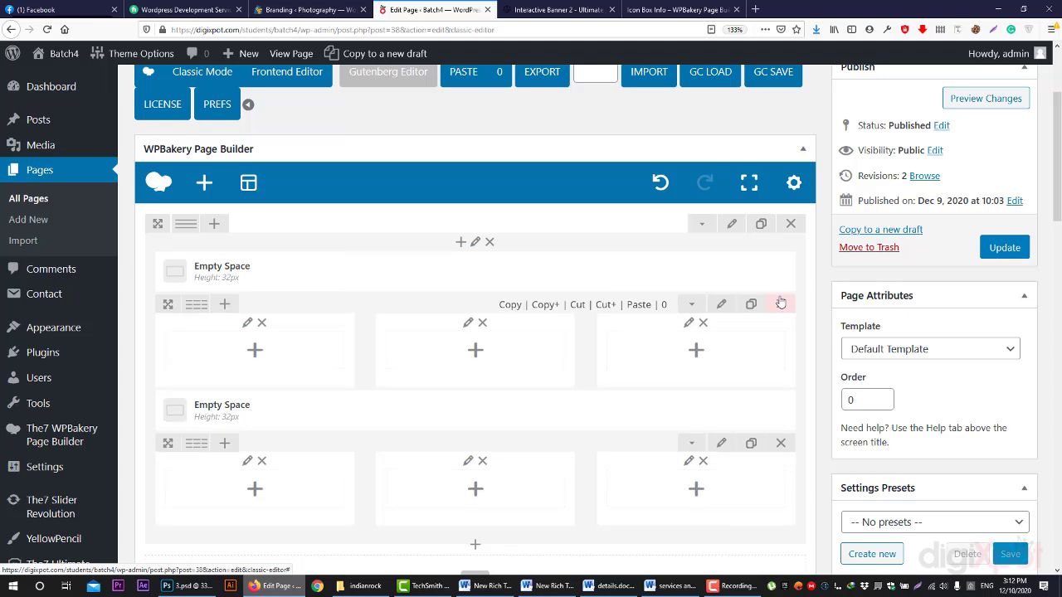
pyautogui.click(780, 301)
pyautogui.click(676, 9)
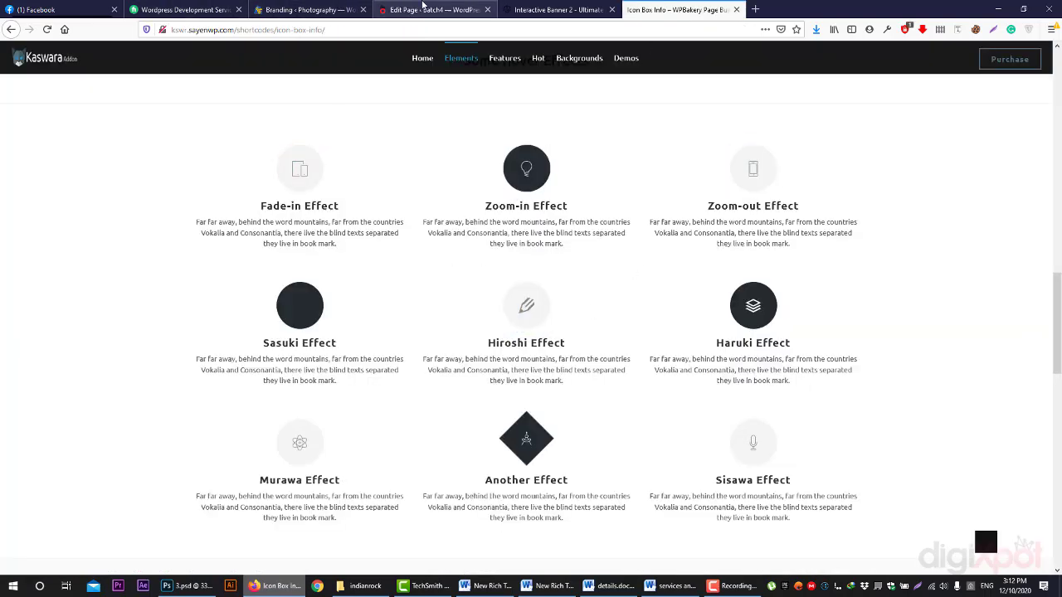
pyautogui.click(412, 7)
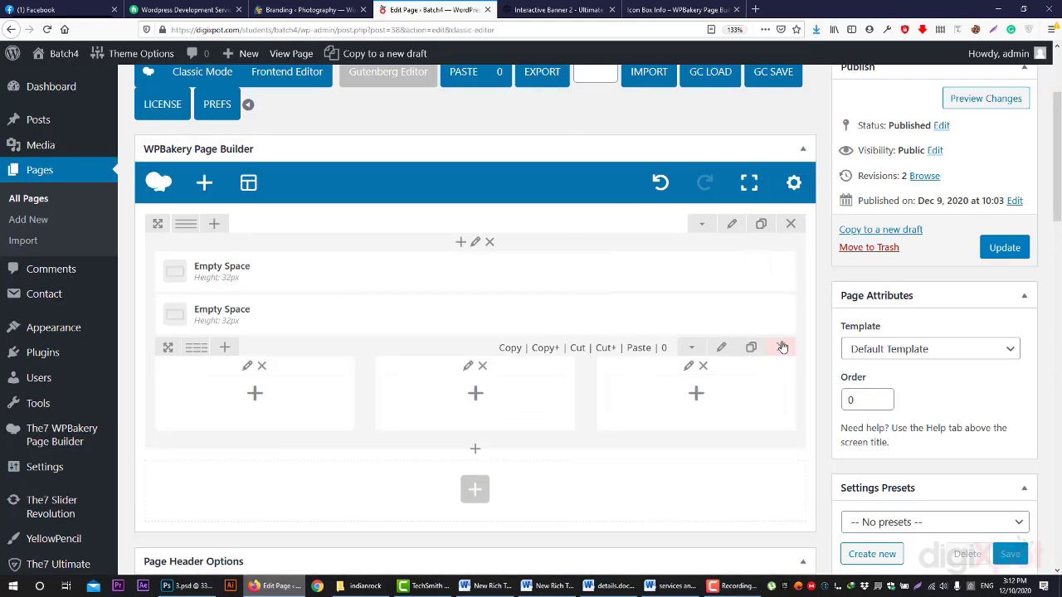
pyautogui.click(780, 346)
# - Delete both Empty Space elements and lay the row out as 1/2 + 1/2 columns
pyautogui.click(486, 316)
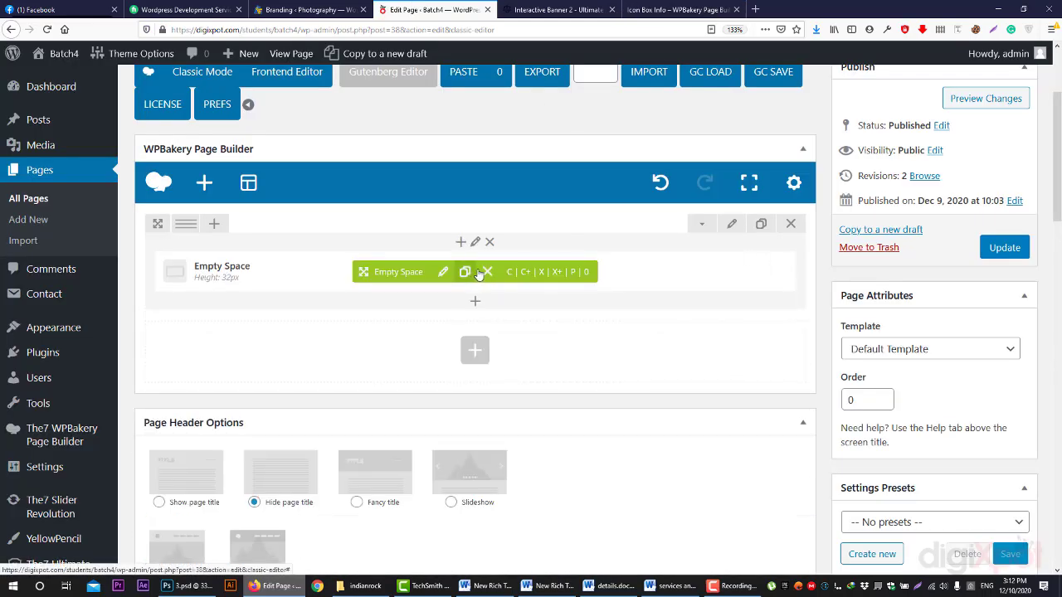
pyautogui.click(486, 274)
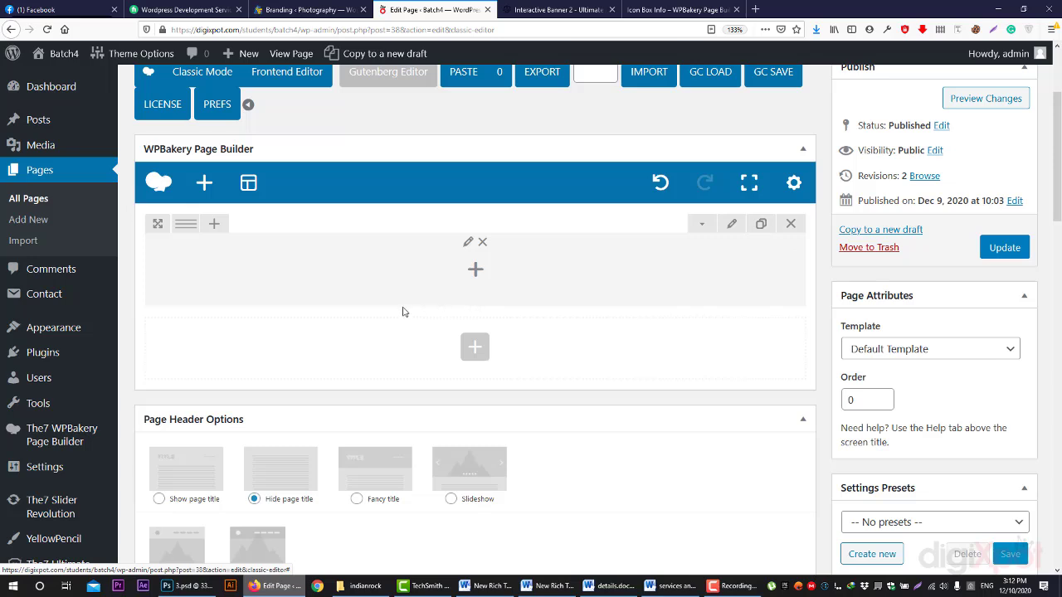
pyautogui.moveTo(429, 263)
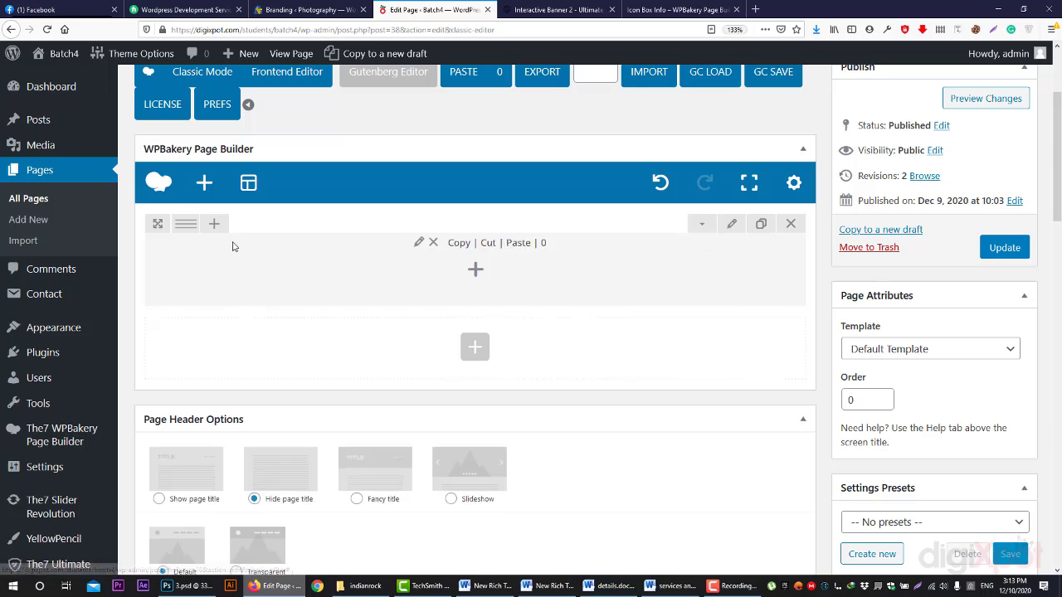
pyautogui.click(212, 224)
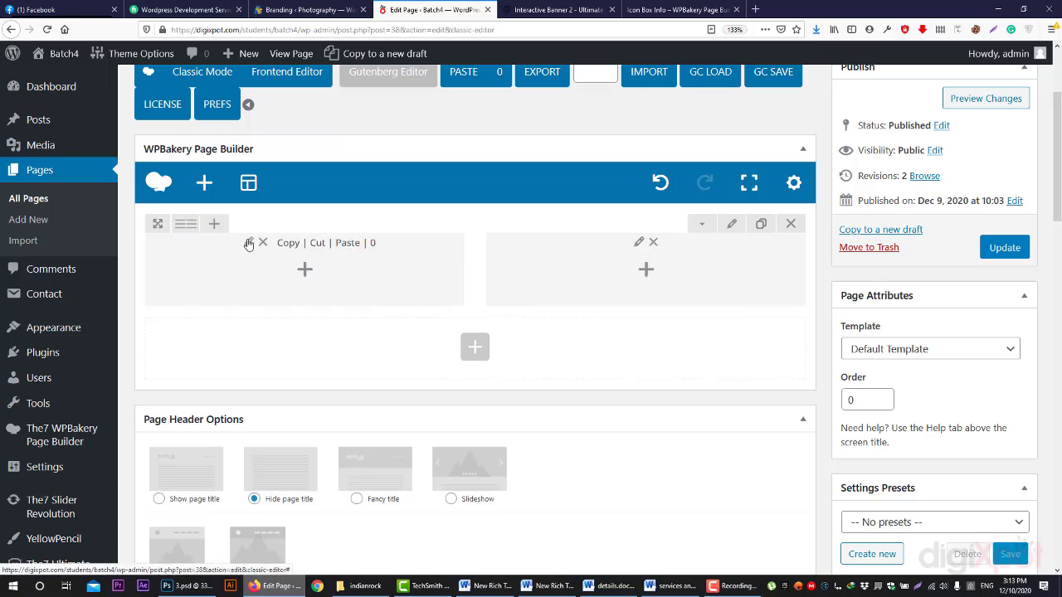
pyautogui.click(248, 242)
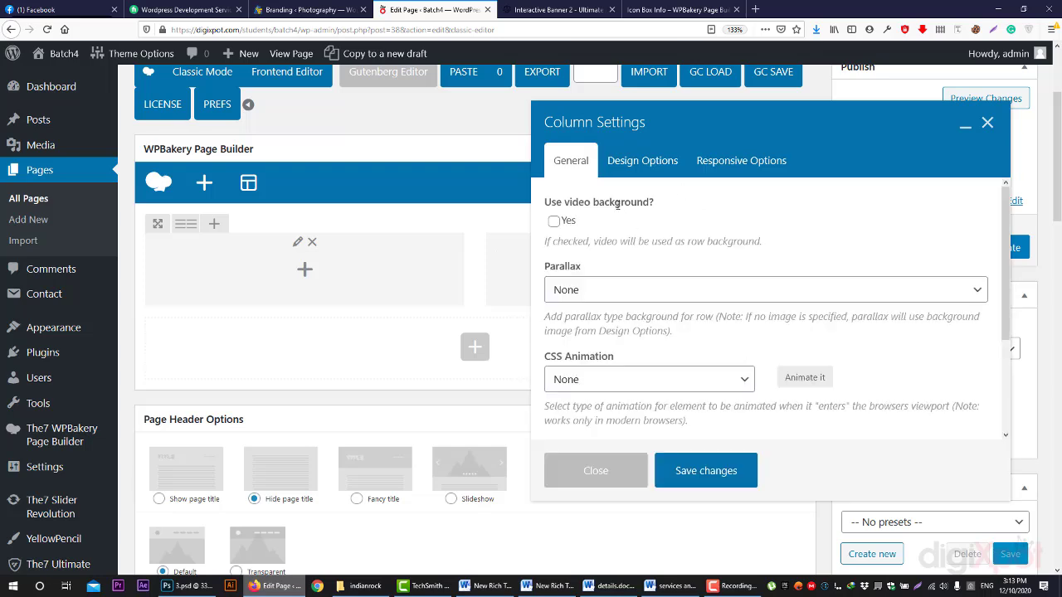
# - Turn on the column's video background, leaving parallax set to None
pyautogui.click(555, 222)
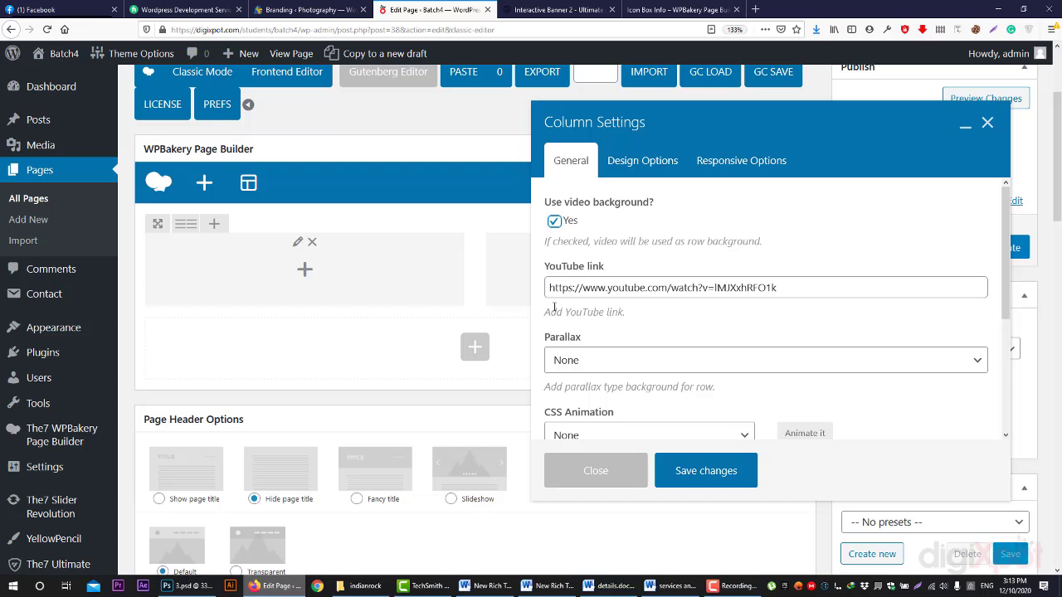
pyautogui.scroll(-4, 584, 359)
pyautogui.scroll(4, 592, 376)
pyautogui.click(585, 362)
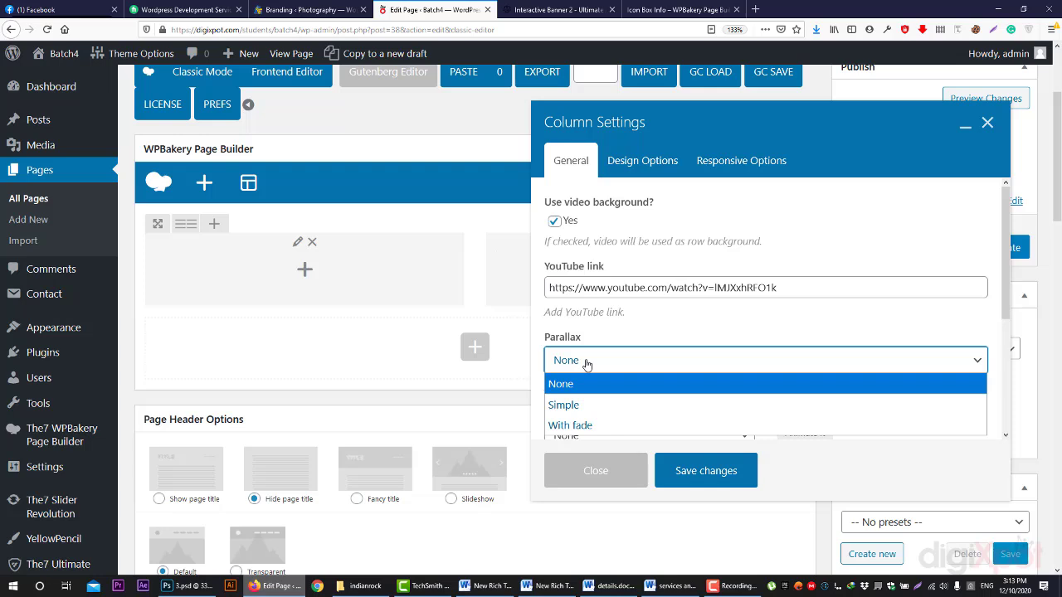
pyautogui.click(585, 363)
# - Set the column's CSS animation to bounceIn, leaving Element ID and Extra class name blank
pyautogui.scroll(-4, 618, 311)
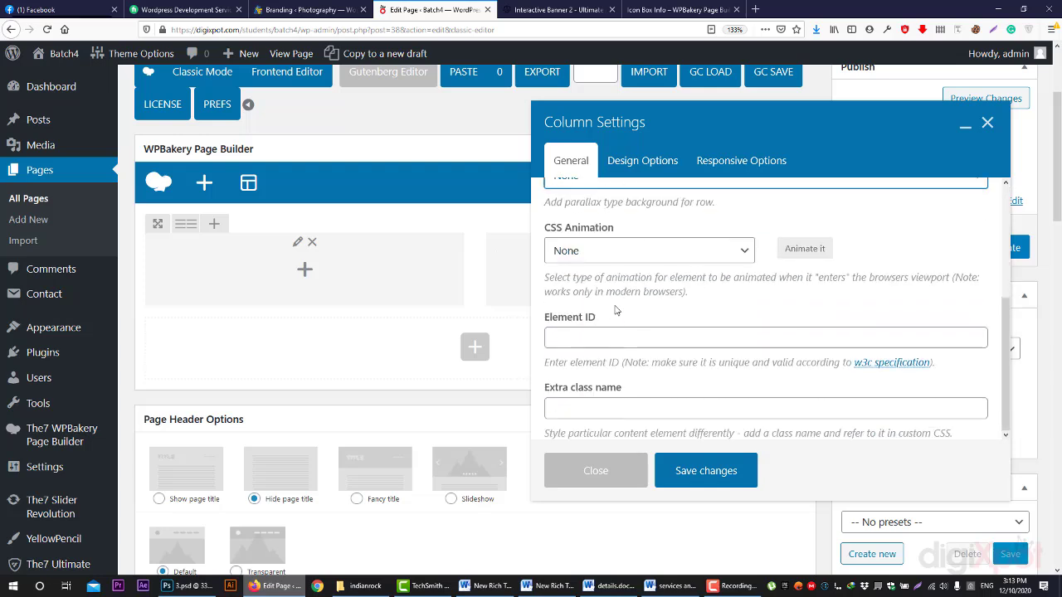
pyautogui.click(634, 253)
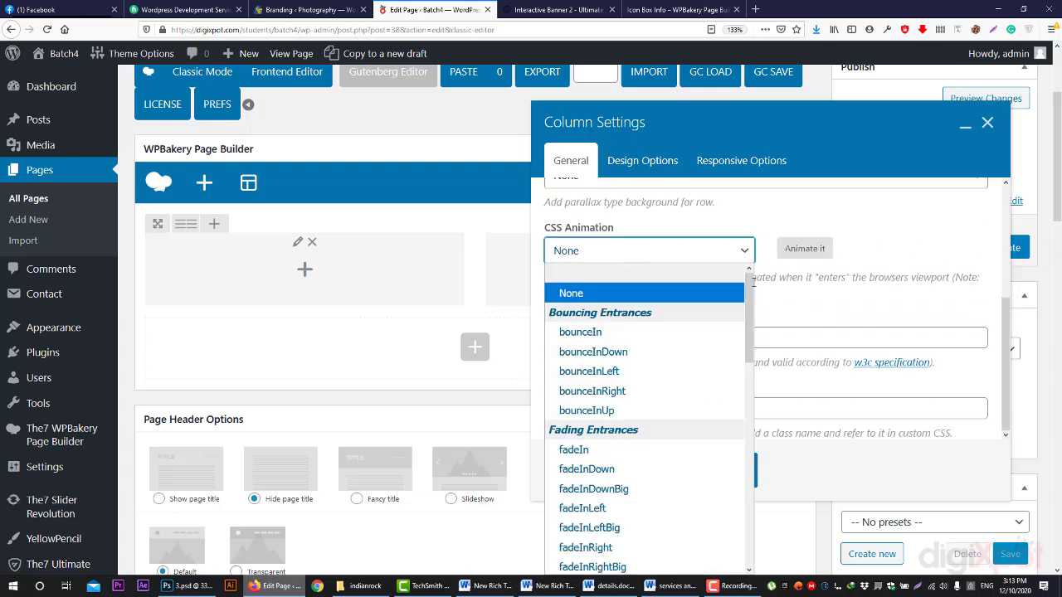
pyautogui.click(621, 332)
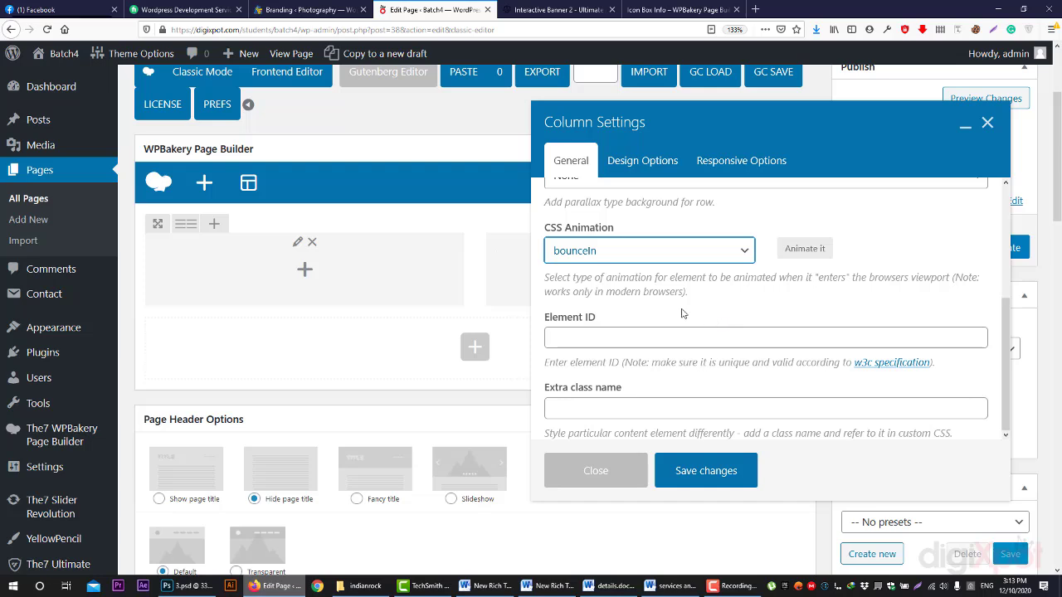
pyautogui.scroll(-2, 682, 313)
pyautogui.click(611, 339)
pyautogui.click(616, 409)
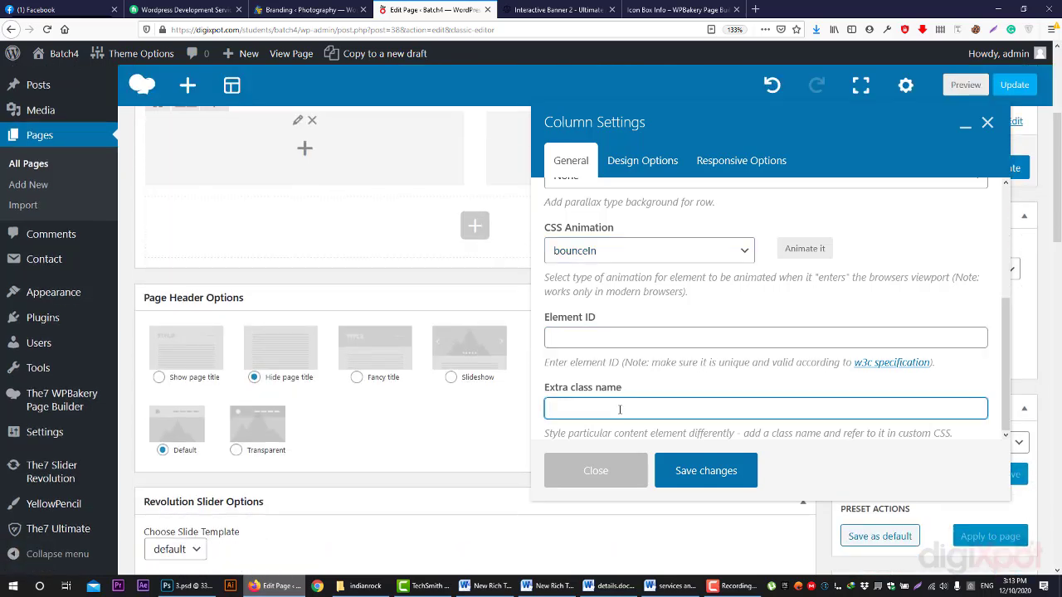
pyautogui.scroll(2, 619, 410)
pyautogui.scroll(-2, 630, 373)
pyautogui.scroll(2, 637, 316)
pyautogui.scroll(-2, 635, 313)
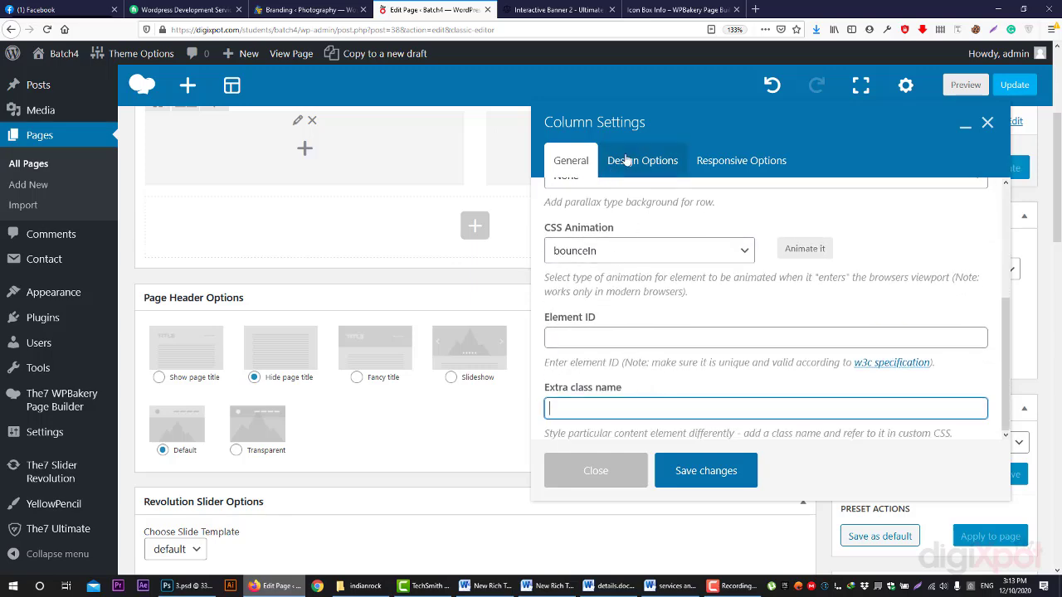
pyautogui.click(627, 160)
# - Review the column's Design Options and Responsive Options, leaving margin and border values unchanged
pyautogui.scroll(4, 384, 253)
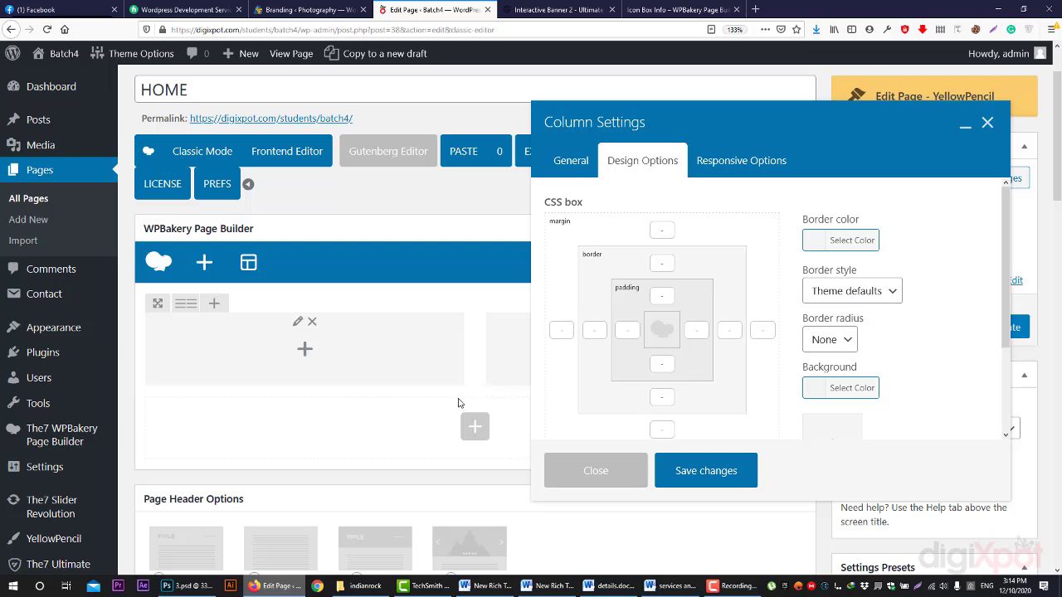
pyautogui.click(661, 263)
pyautogui.click(662, 230)
pyautogui.click(638, 234)
pyautogui.click(753, 164)
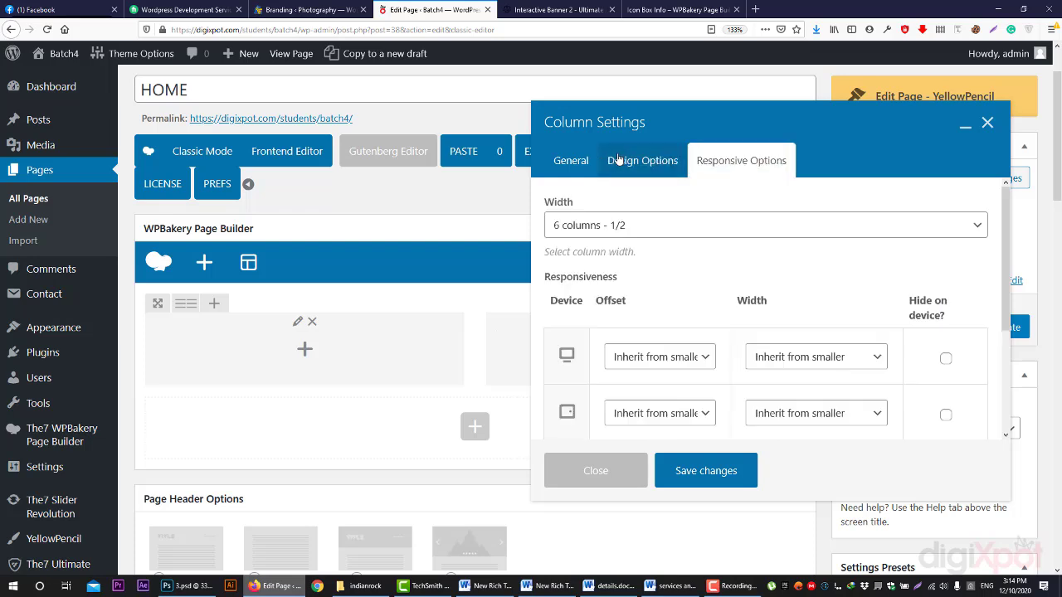
pyautogui.click(614, 161)
# - Save the column settings and open a page preview in a new Firefox tab
pyautogui.click(705, 470)
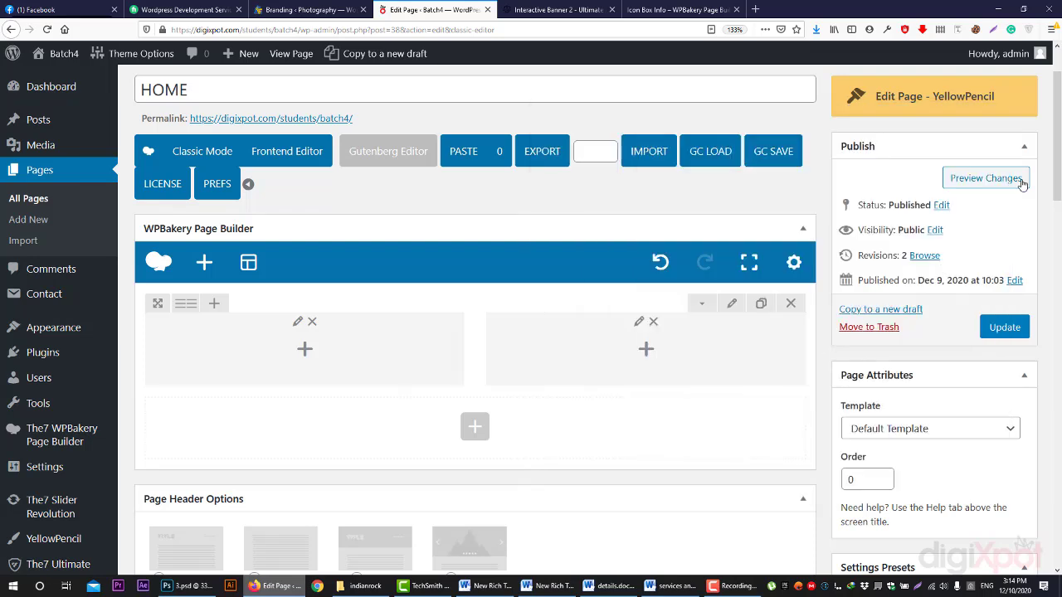
pyautogui.click(954, 178)
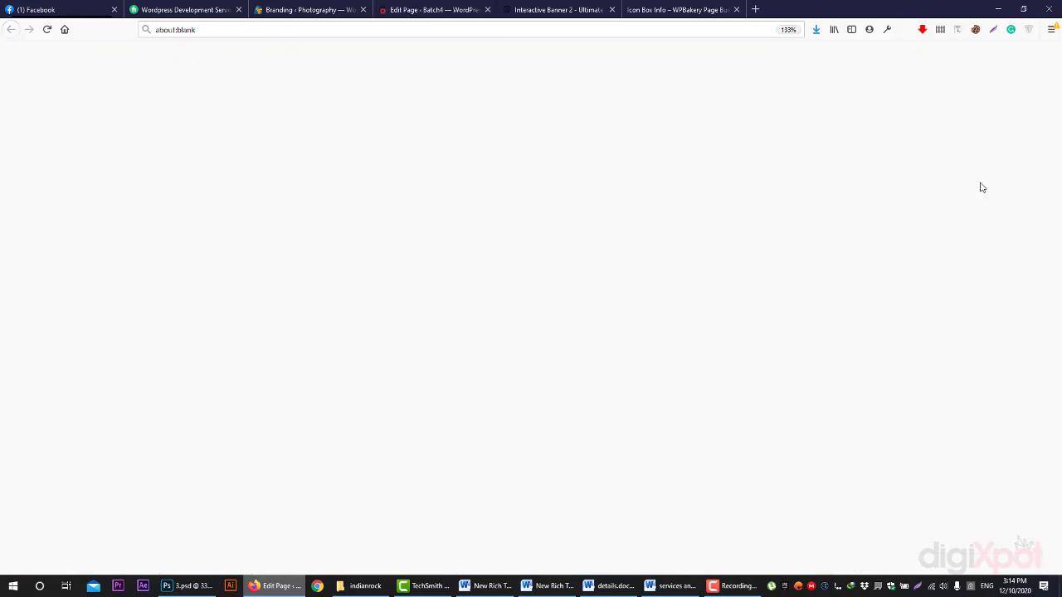
pyautogui.click(457, 9)
pyautogui.scroll(-4, 461, 91)
pyautogui.scroll(2, 463, 80)
pyautogui.click(558, 9)
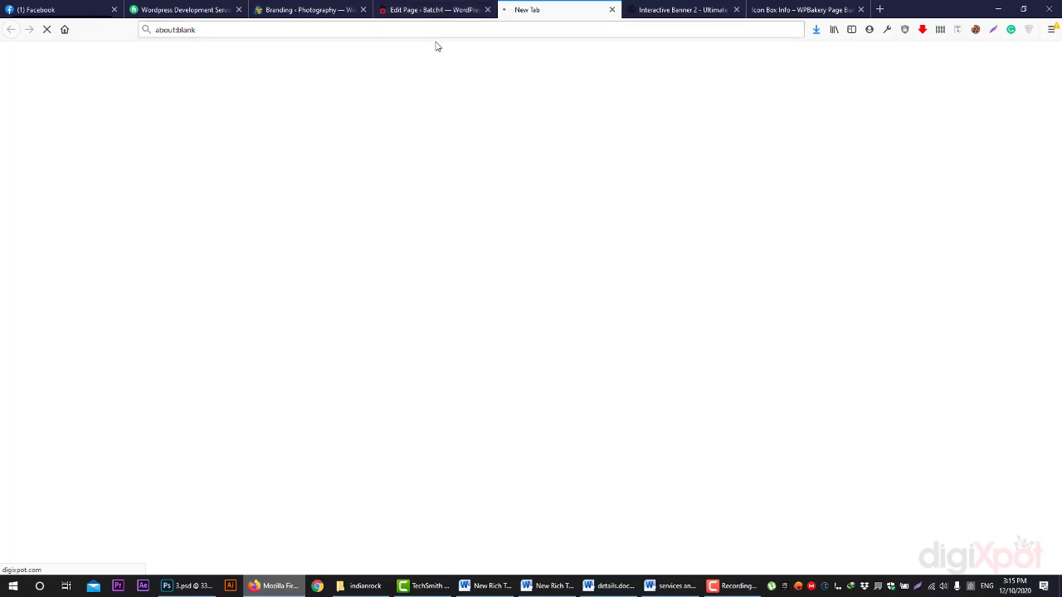
# - Browse the Kaswara icon box effects demo page
pyautogui.click(820, 8)
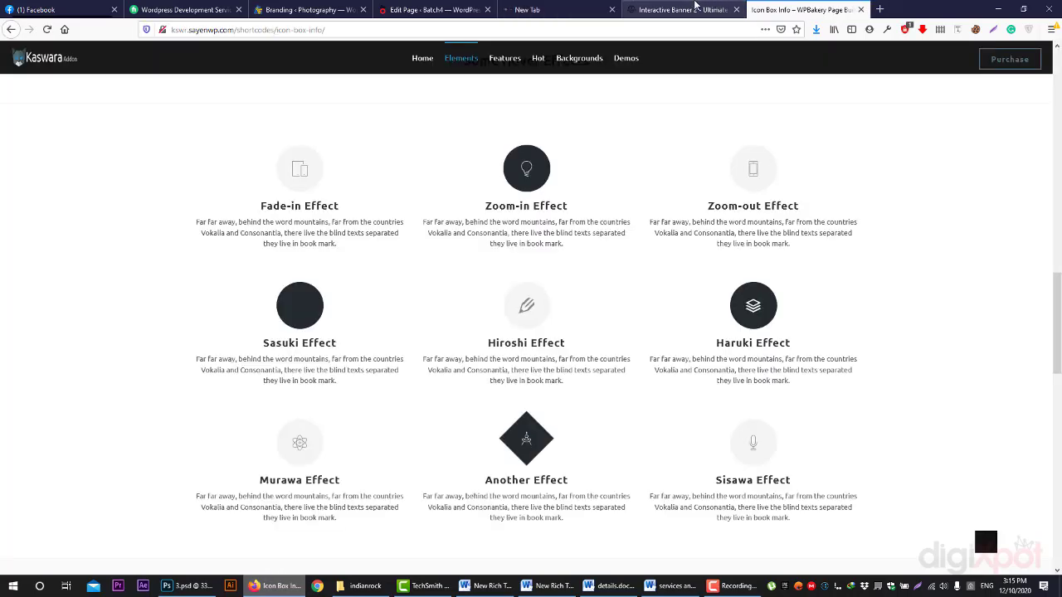
pyautogui.scroll(2, 672, 235)
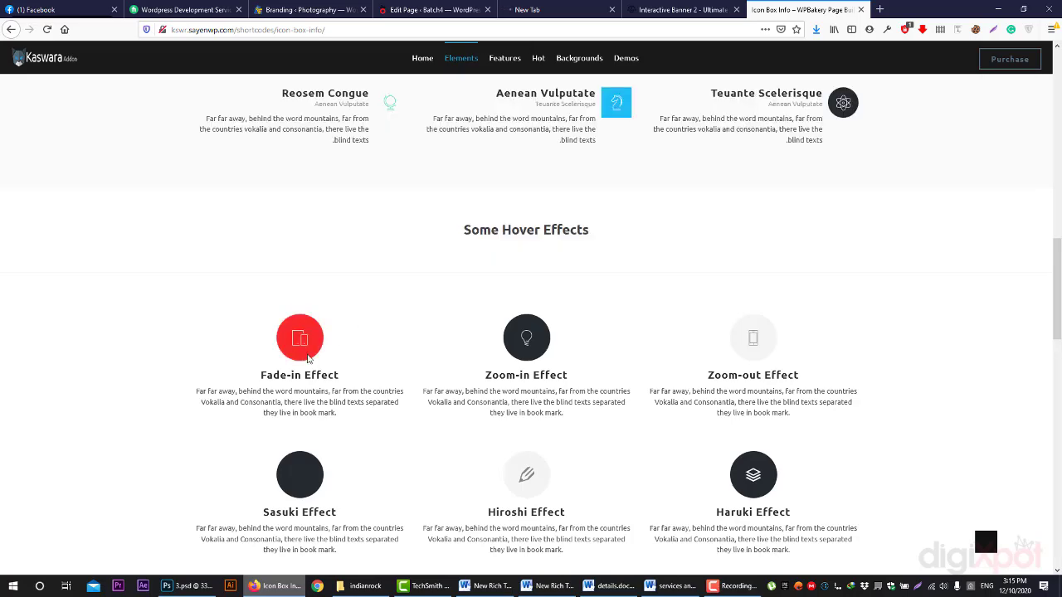
pyautogui.scroll(3, 262, 335)
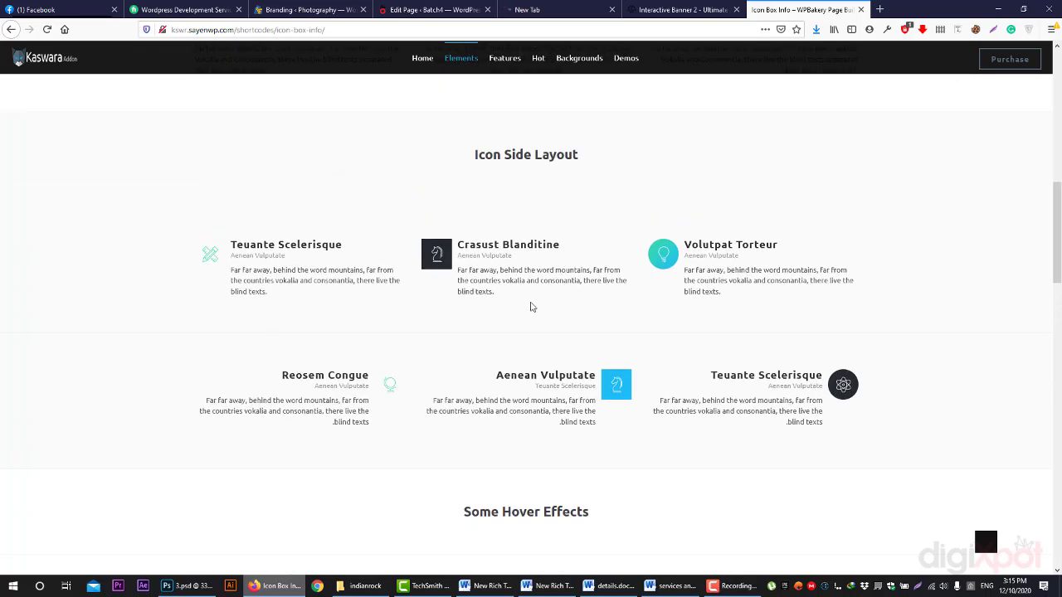
pyautogui.scroll(5, 532, 307)
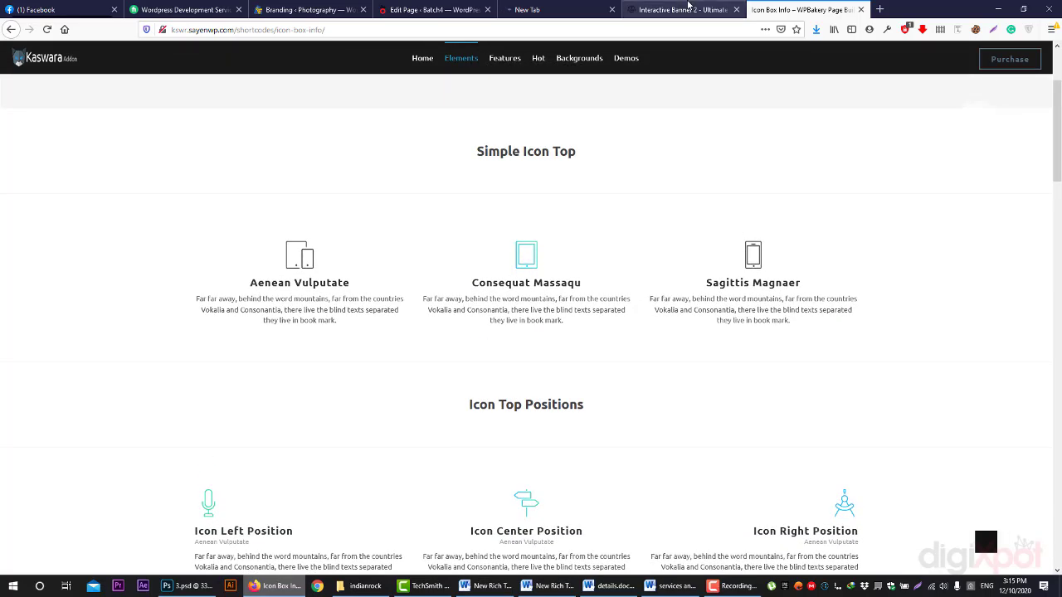
# - Browse the Interactive Banner 2 demo, then return to the Batch4 page editor
pyautogui.click(684, 9)
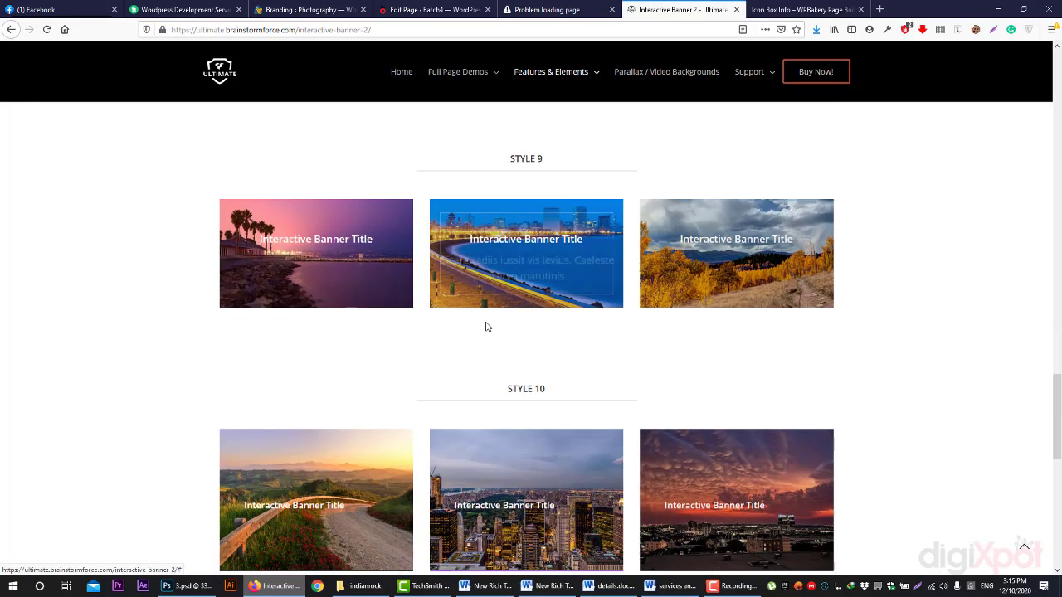
pyautogui.scroll(3, 487, 326)
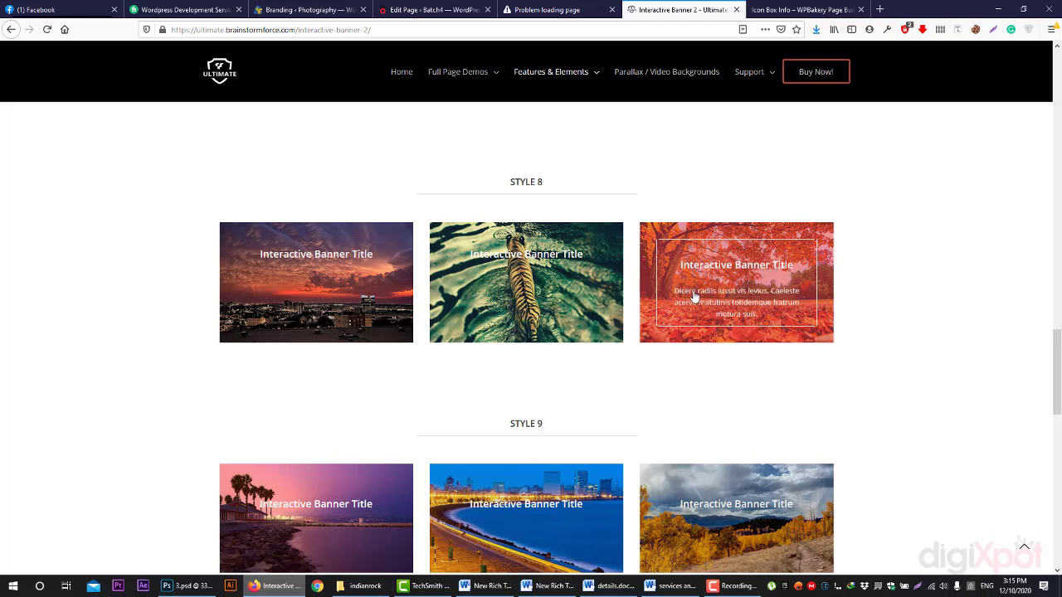
pyautogui.scroll(4, 654, 307)
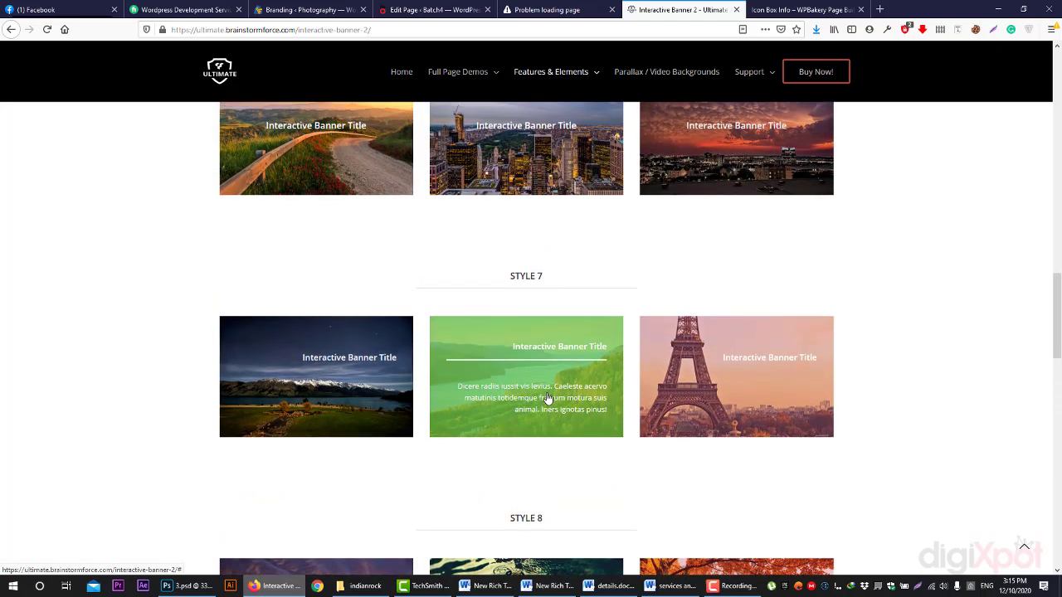
pyautogui.scroll(4, 547, 399)
pyautogui.scroll(8, 512, 259)
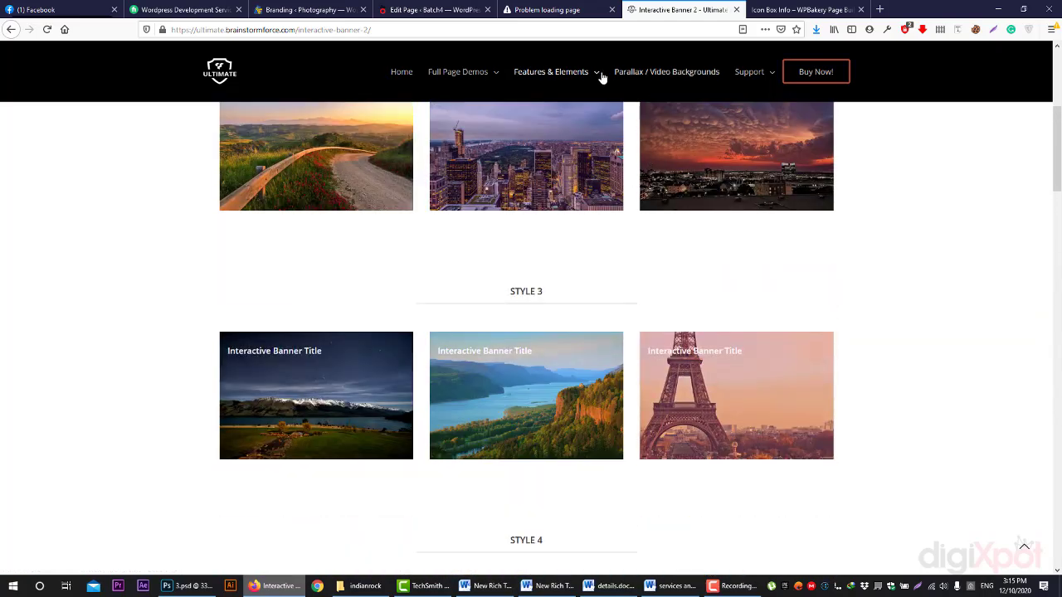
pyautogui.moveTo(551, 71)
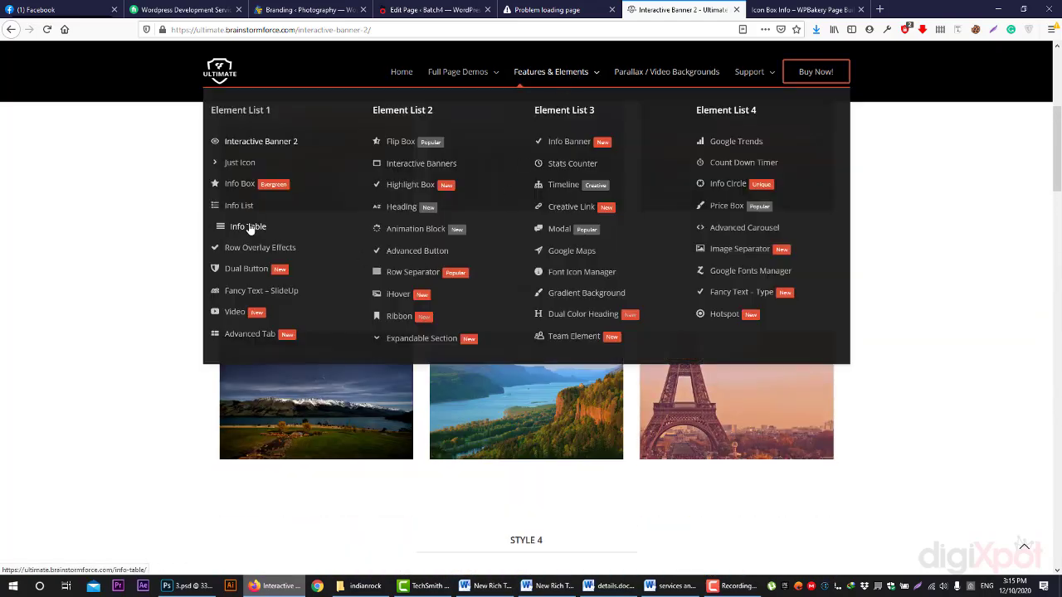
pyautogui.click(448, 5)
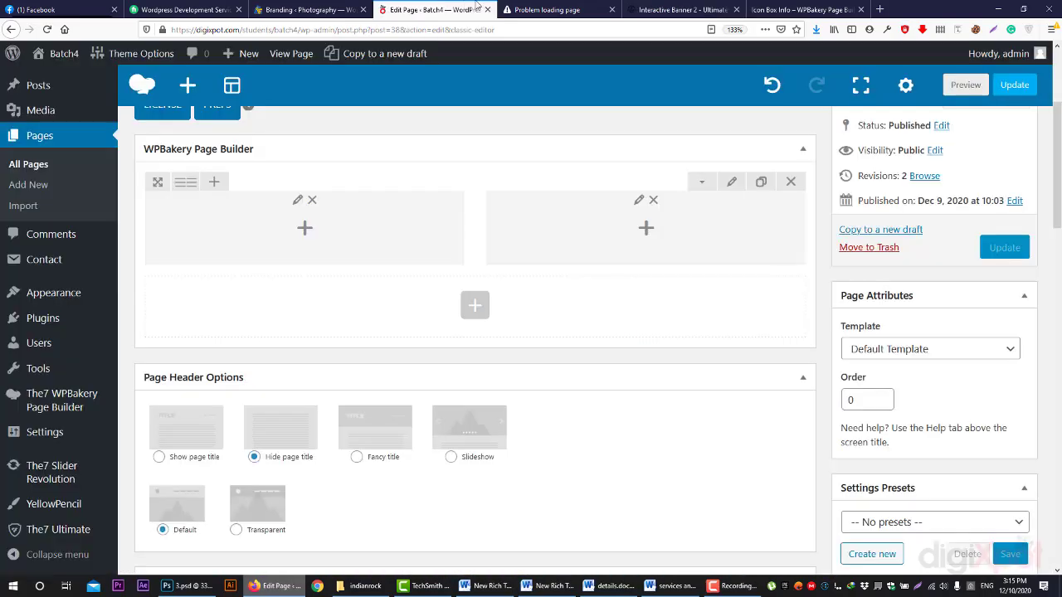
pyautogui.click(543, 5)
pyautogui.click(442, 5)
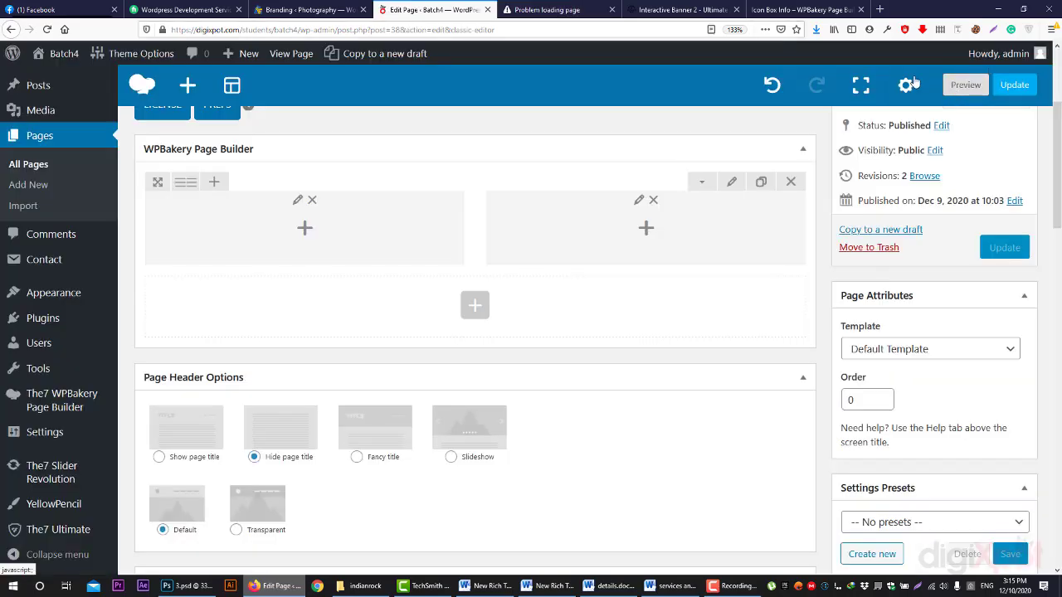
pyautogui.click(966, 85)
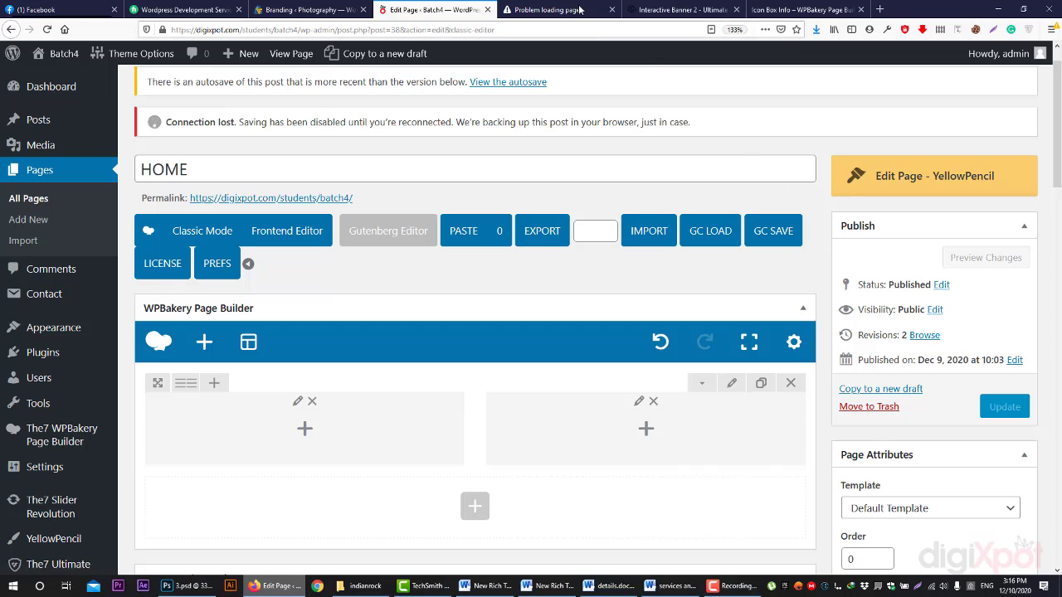
pyautogui.scroll(-2, 987, 279)
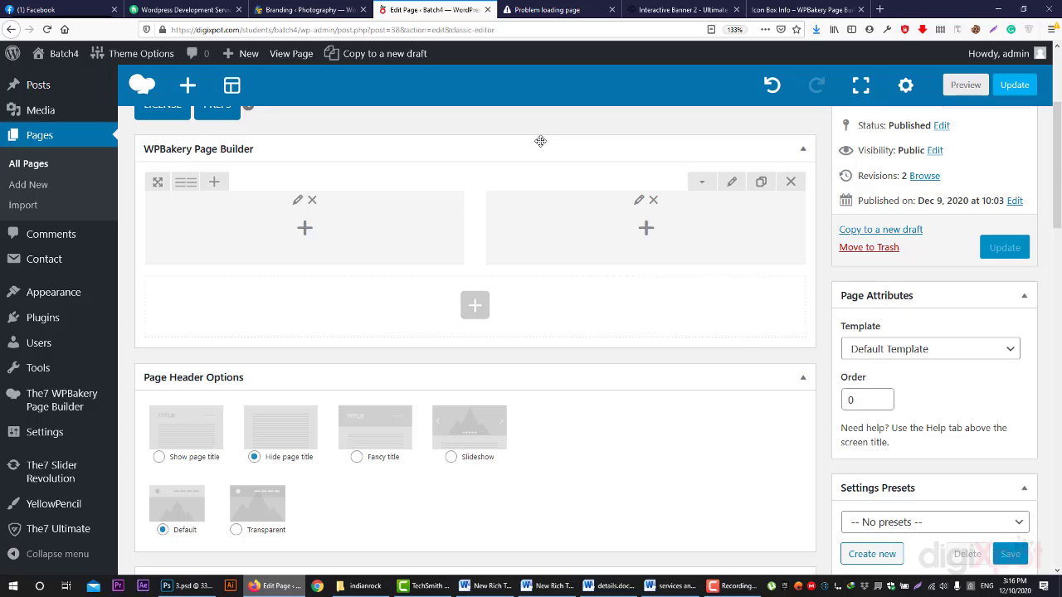
# - Load wplocker.com in a new browser tab
pyautogui.click(880, 9)
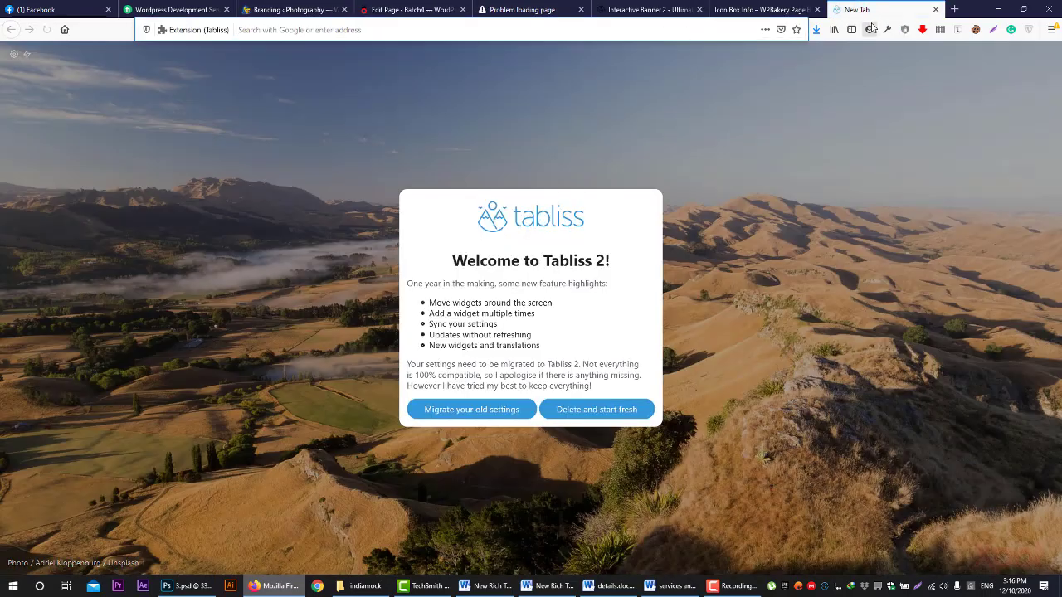
pyautogui.write('wp-')
pyautogui.press('BackSpace')
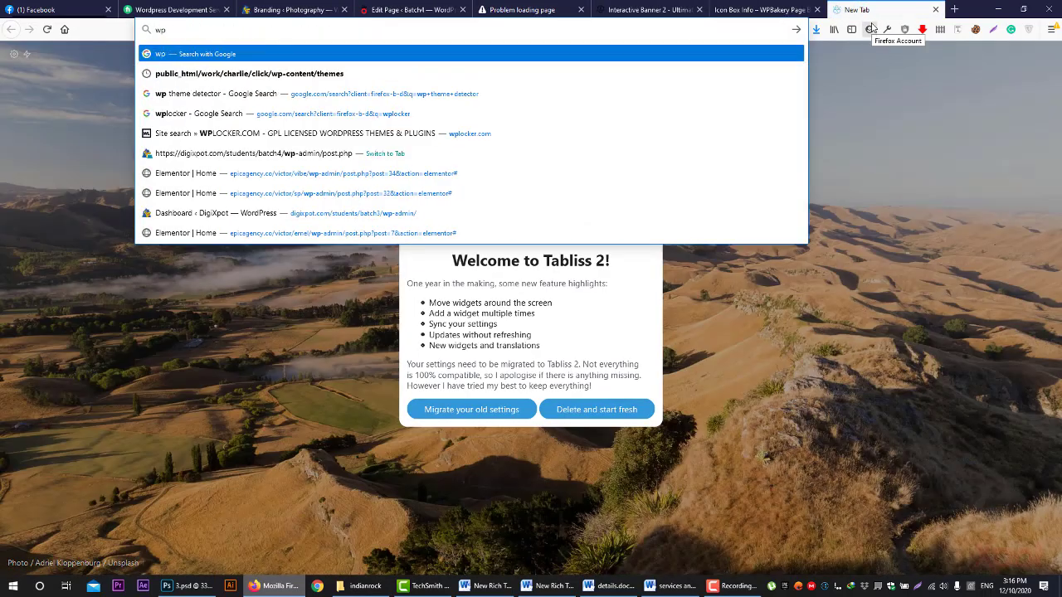
pyautogui.write('locker.com/')
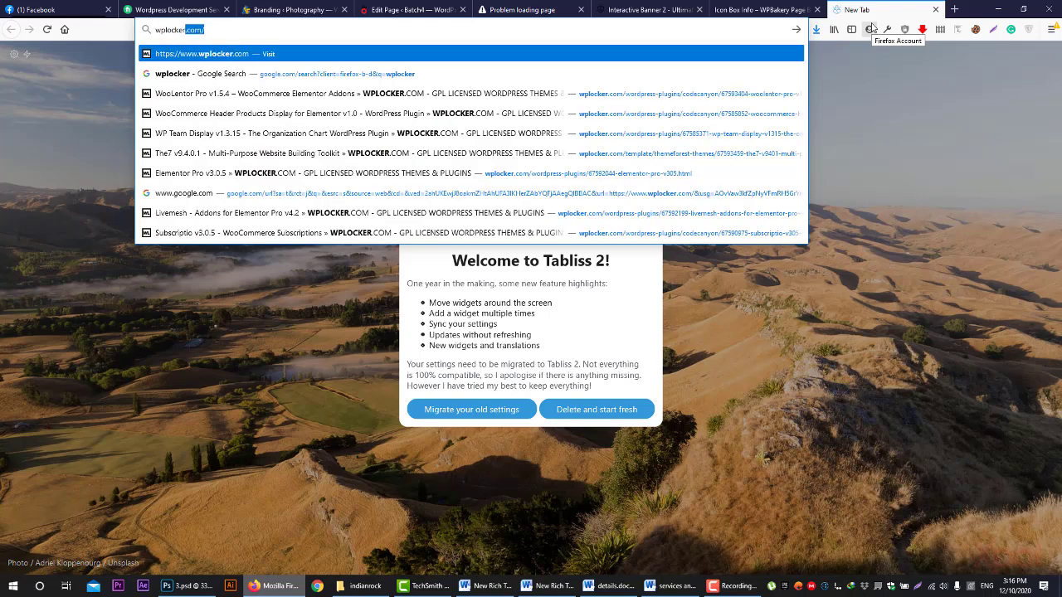
pyautogui.press('Return')
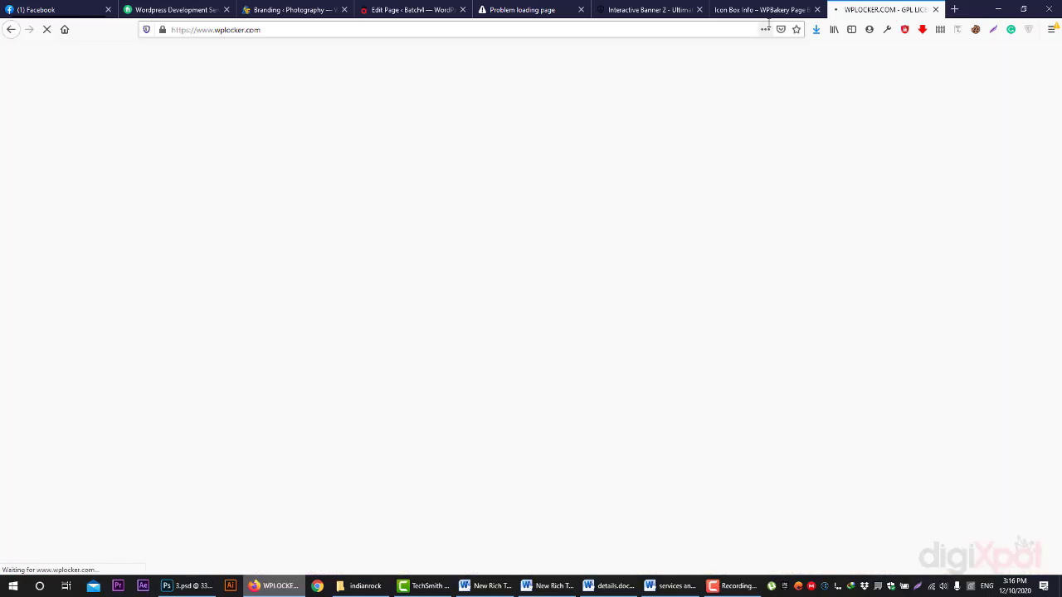
# - Retry the timed-out page tab with Try Again and Resend
pyautogui.click(523, 9)
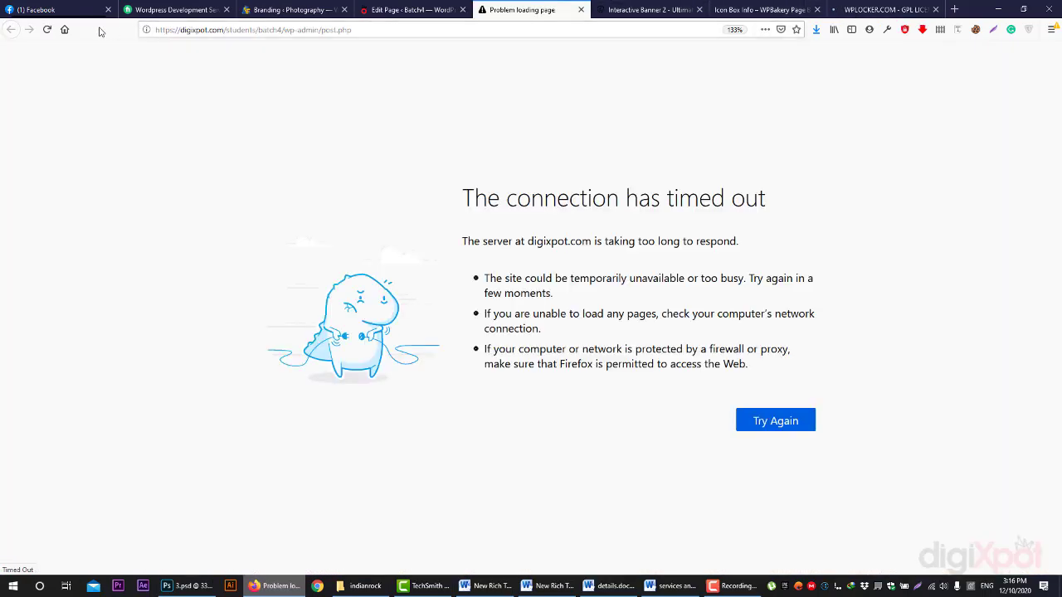
pyautogui.click(771, 415)
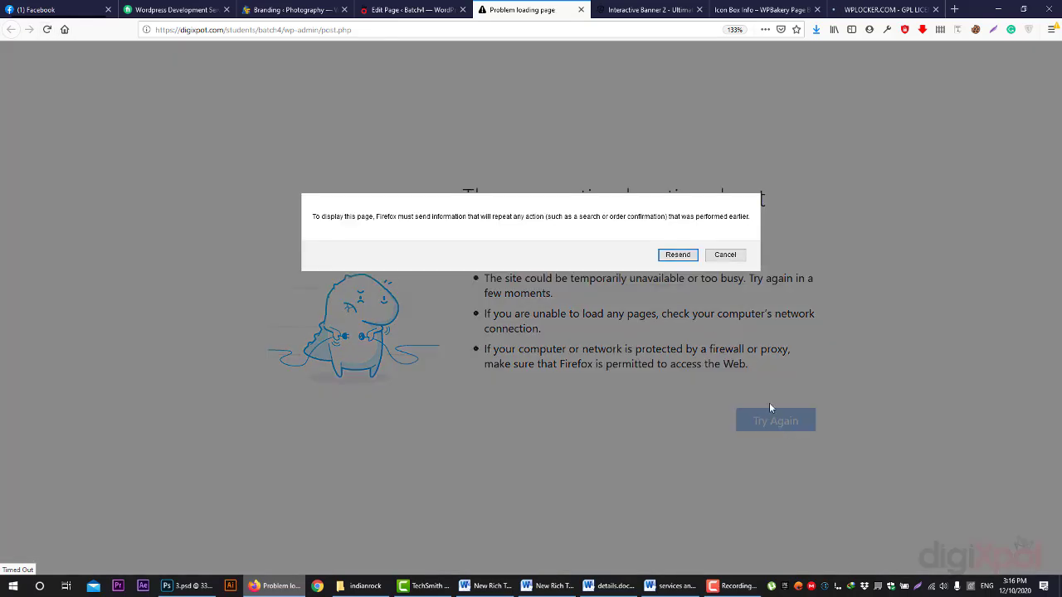
pyautogui.click(677, 256)
pyautogui.click(871, 8)
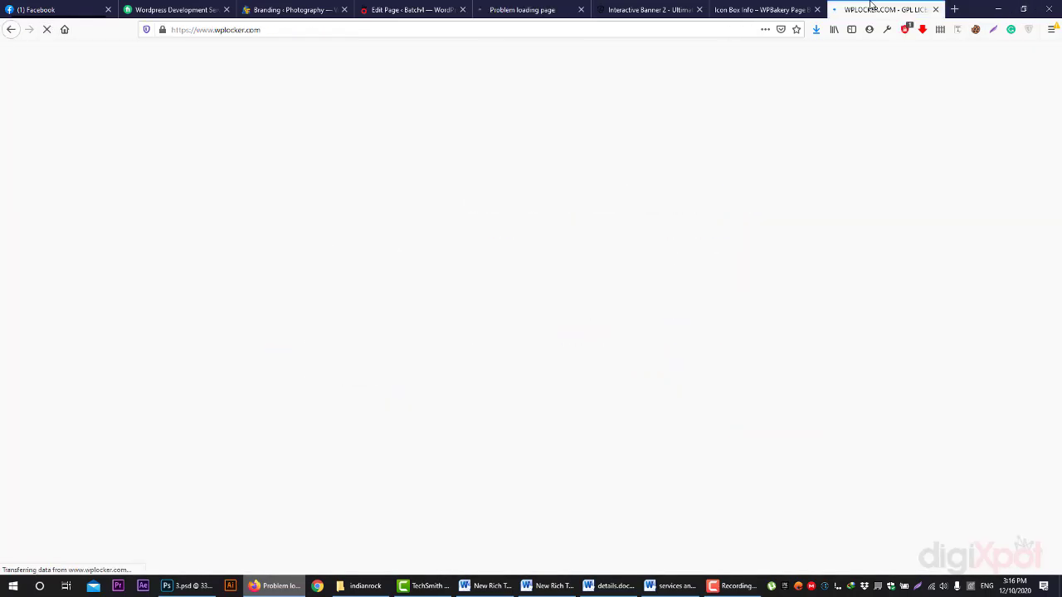
pyautogui.click(525, 8)
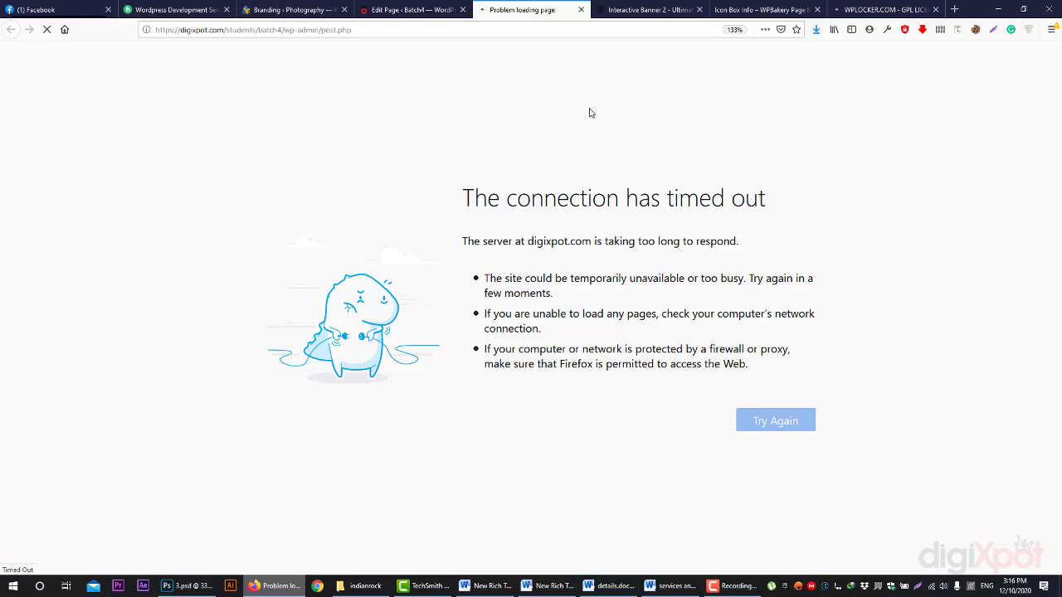
pyautogui.moveTo(462, 189); pyautogui.dragTo(735, 315)
# - Scroll through WPLOCKER.COM's list of recently added themes and plugins
pyautogui.click(850, 7)
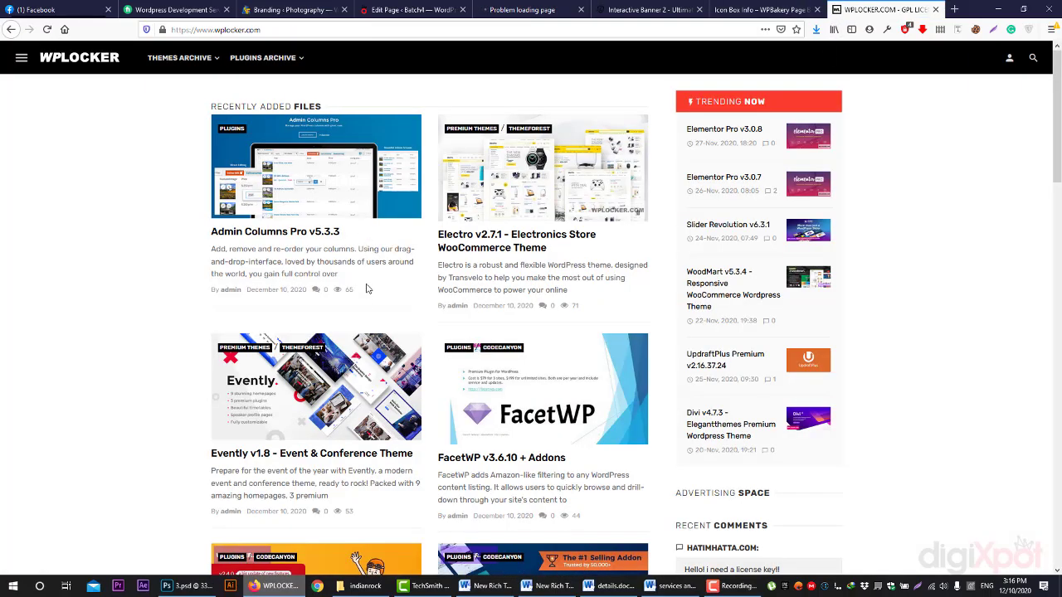
pyautogui.scroll(-12, 451, 294)
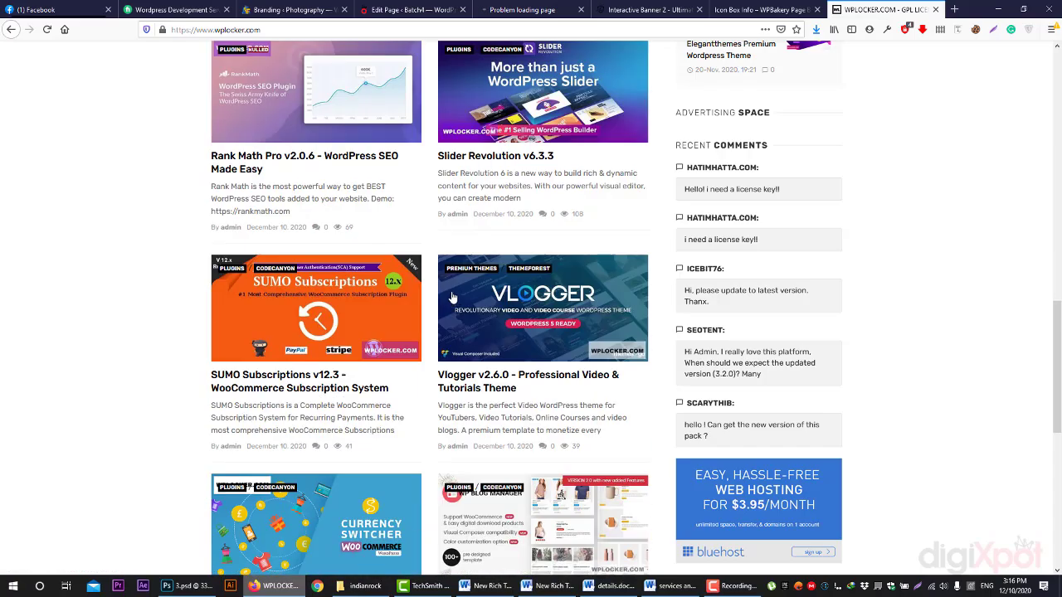
pyautogui.scroll(-10, 450, 297)
pyautogui.scroll(8, 453, 309)
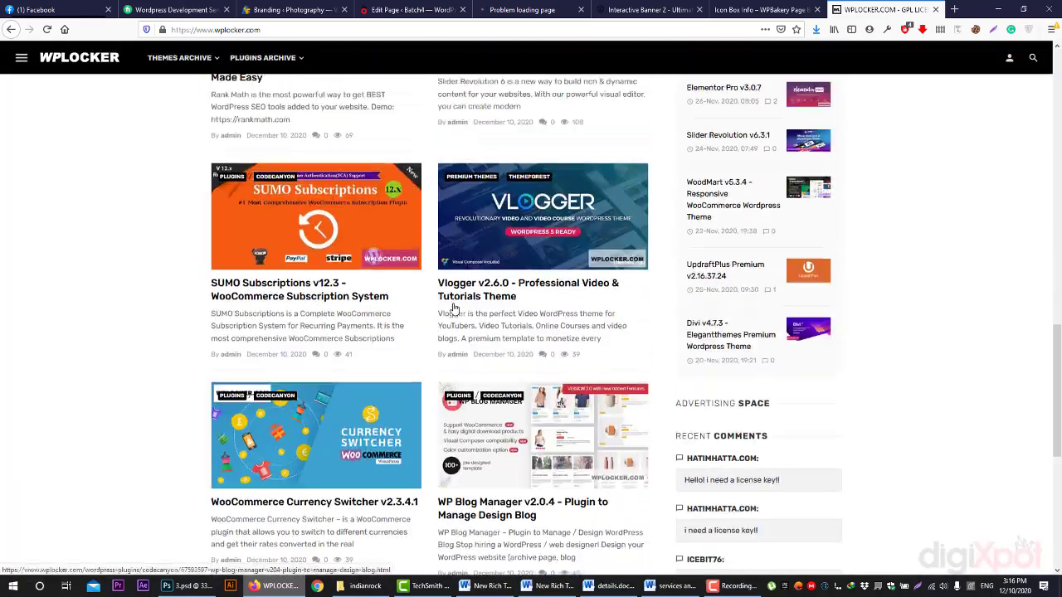
pyautogui.scroll(10, 453, 309)
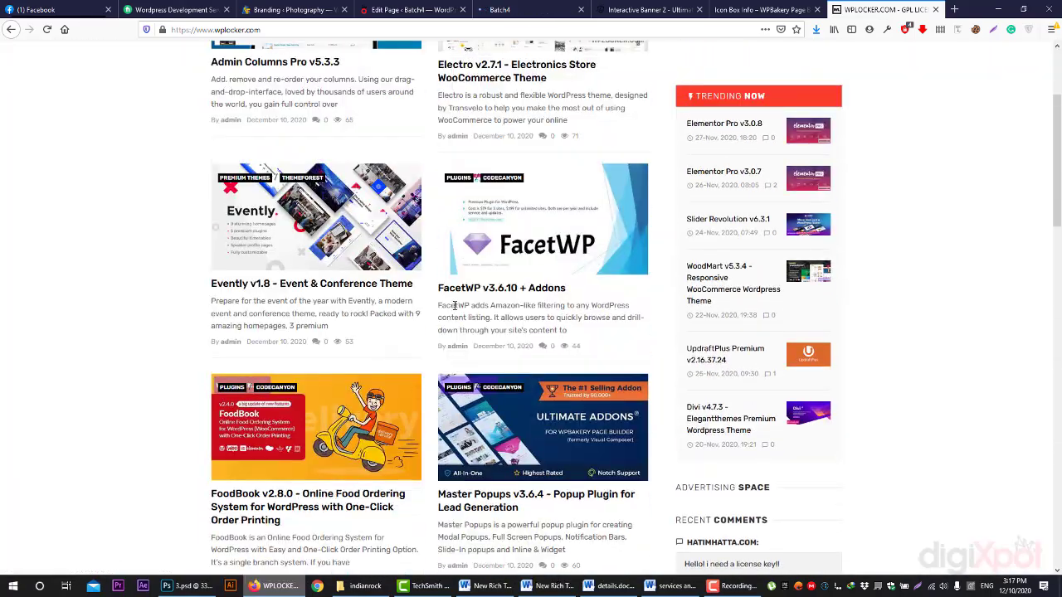
pyautogui.scroll(-1, 455, 305)
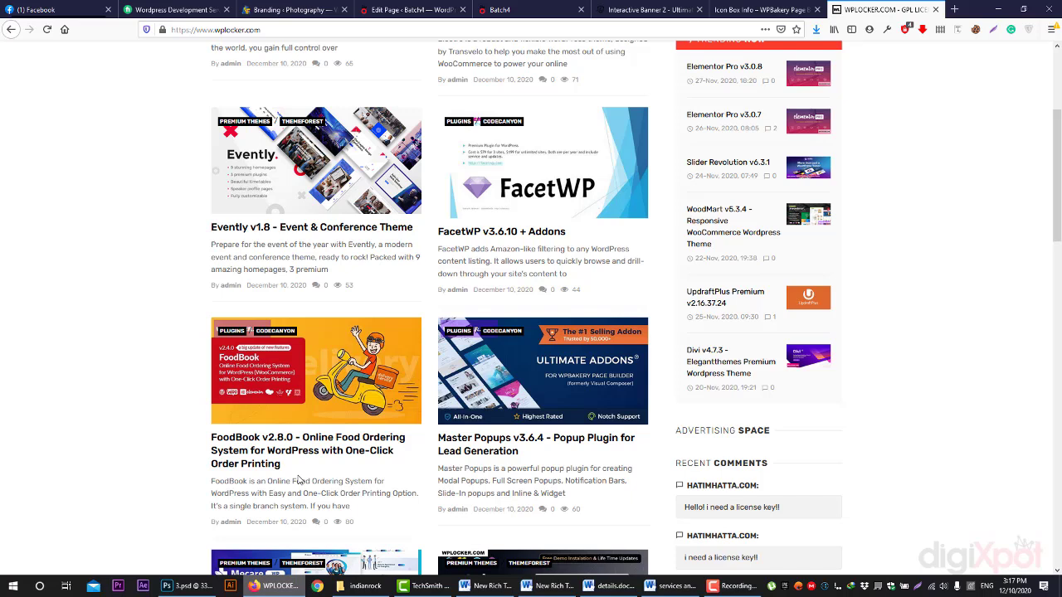
# - Switch from the page editor to the Batch4 preview showing the city-skyline strip
pyautogui.click(411, 9)
pyautogui.click(496, 8)
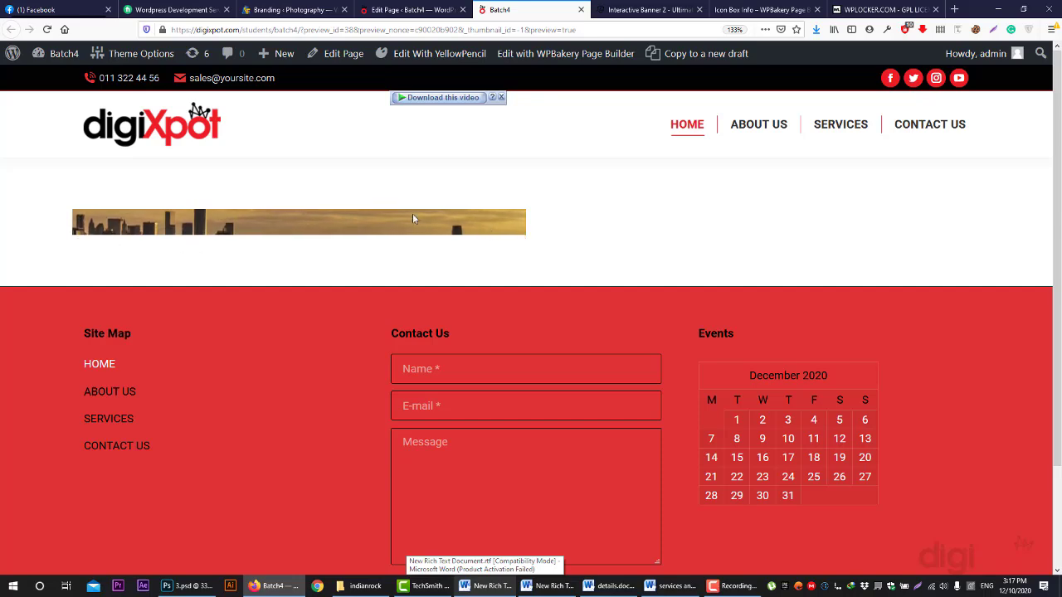
# - Add an Empty Space element to the left column, duplicate it twice, and preview the page
pyautogui.click(394, 8)
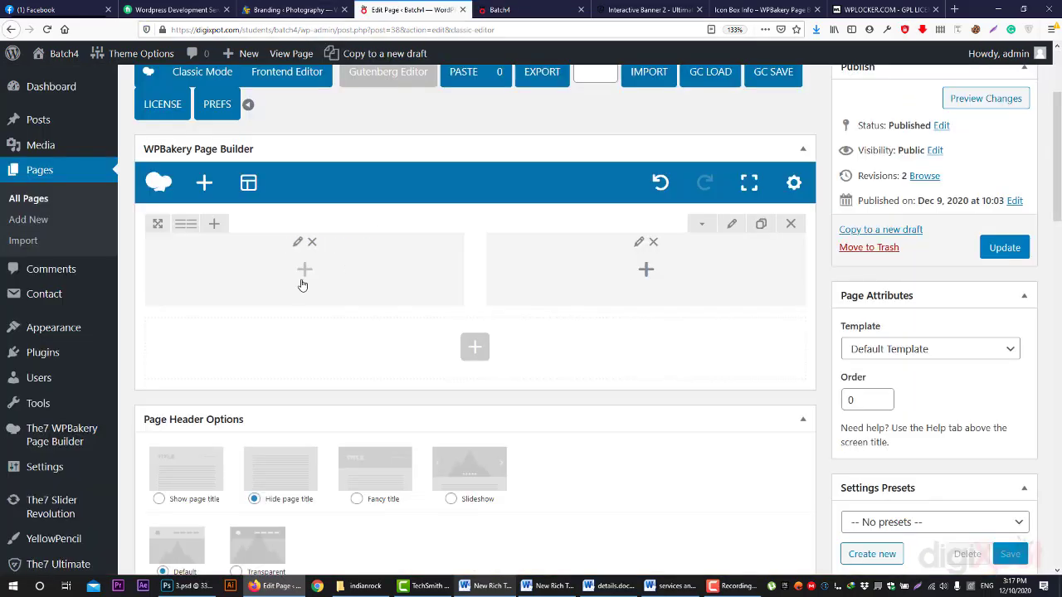
pyautogui.click(304, 269)
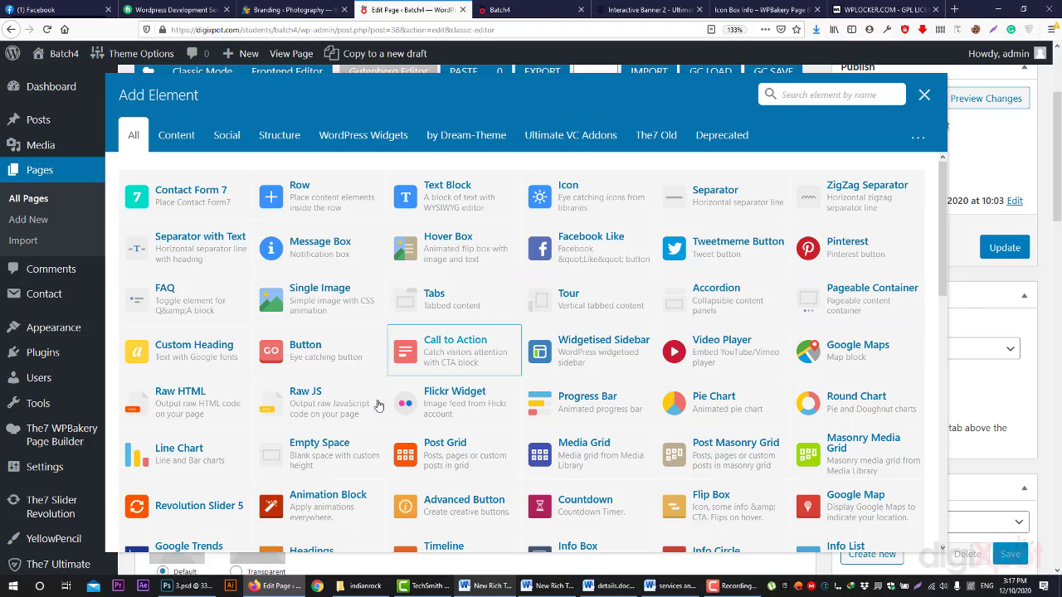
pyautogui.click(311, 448)
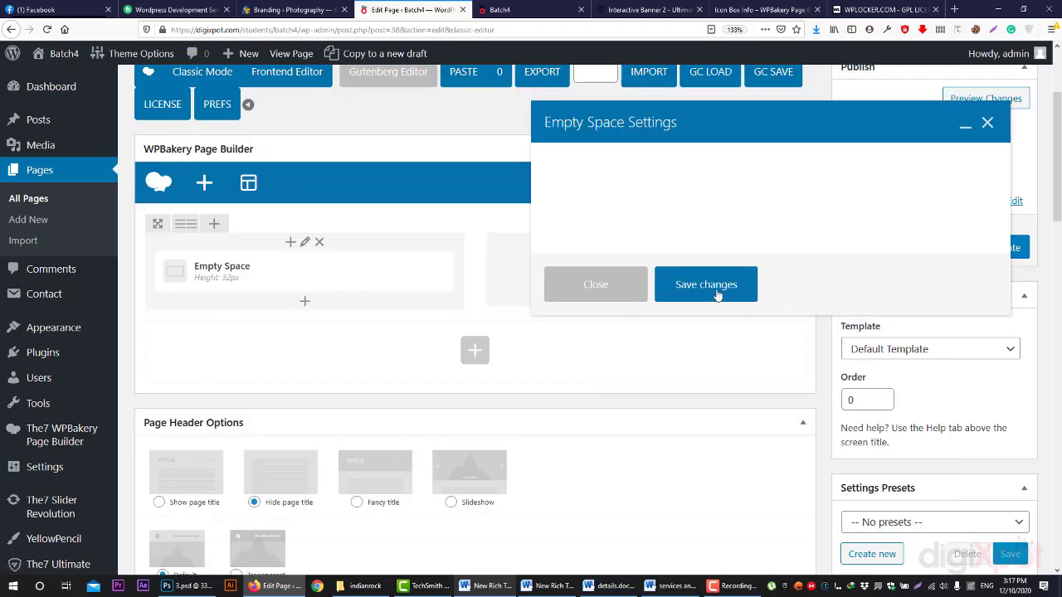
pyautogui.click(624, 290)
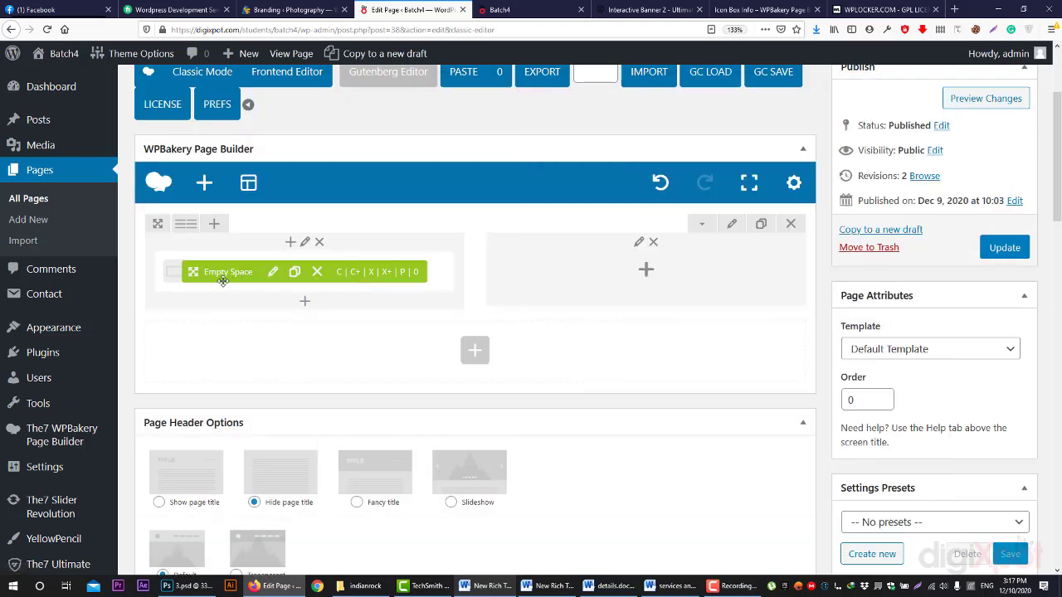
pyautogui.moveTo(348, 291)
pyautogui.doubleClick(294, 271)
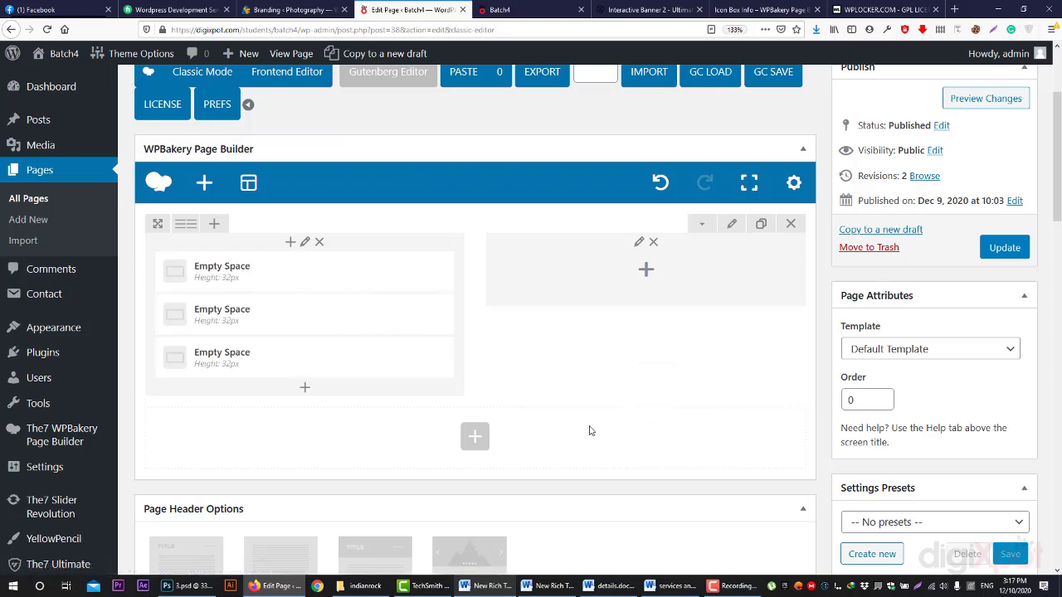
pyautogui.click(983, 99)
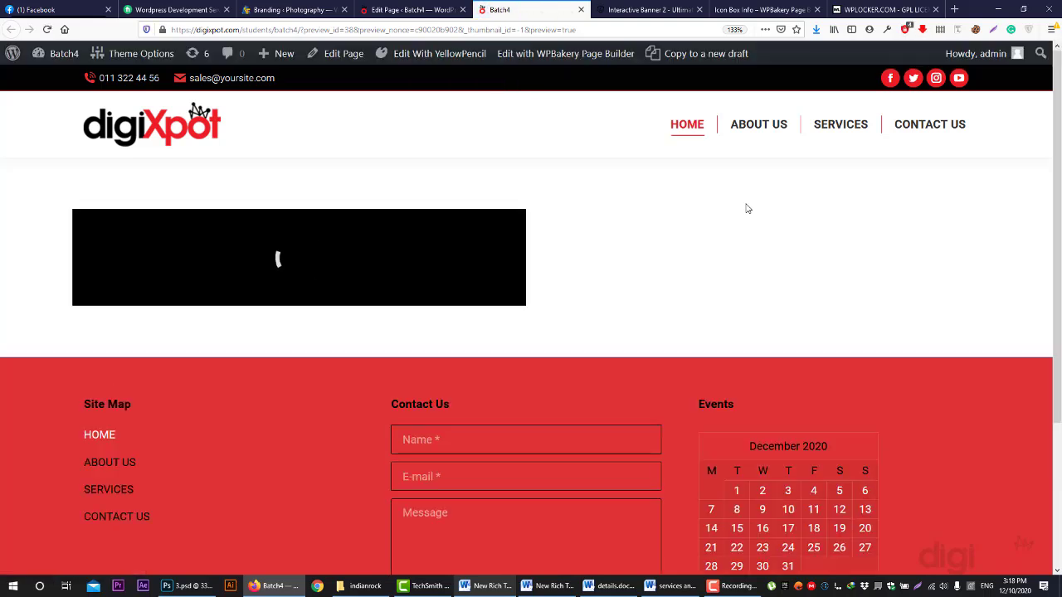
# - Back in the editor, delete the trial Empty Space elements from the left column
pyautogui.click(373, 15)
pyautogui.moveTo(353, 273)
pyautogui.click(318, 274)
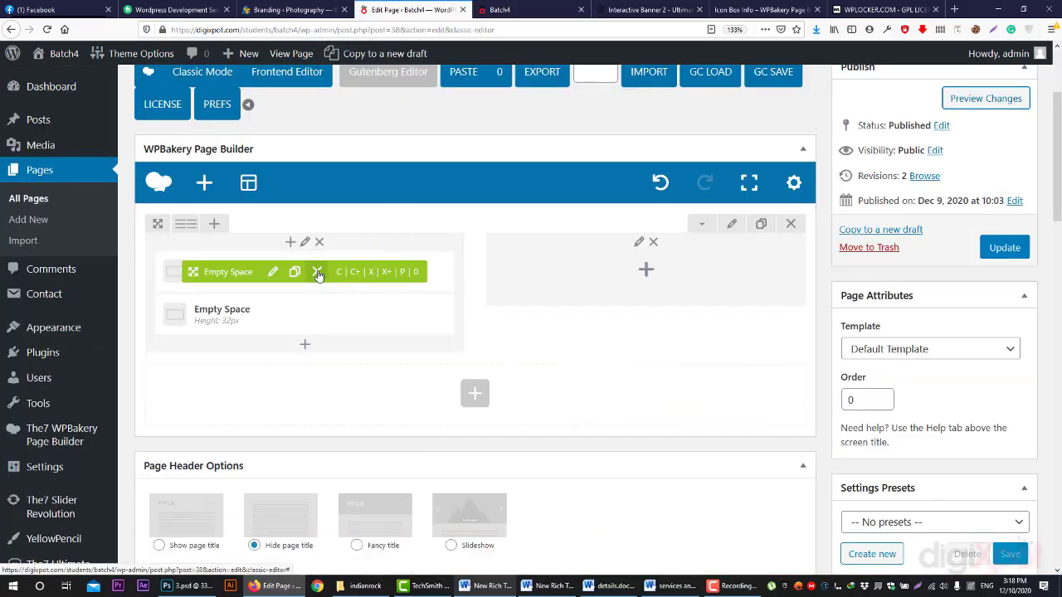
pyautogui.click(318, 273)
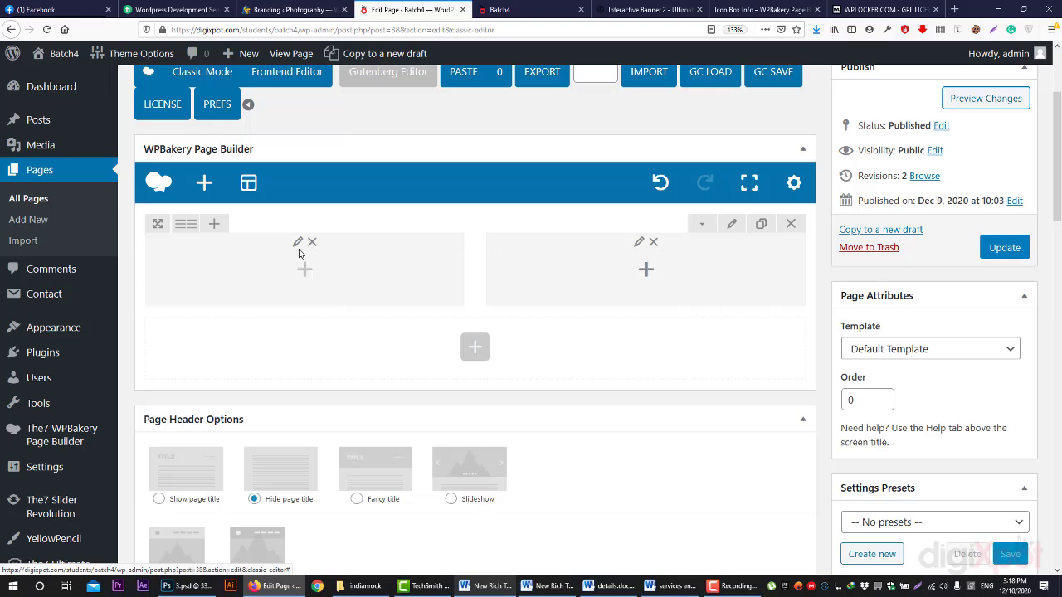
pyautogui.click(251, 244)
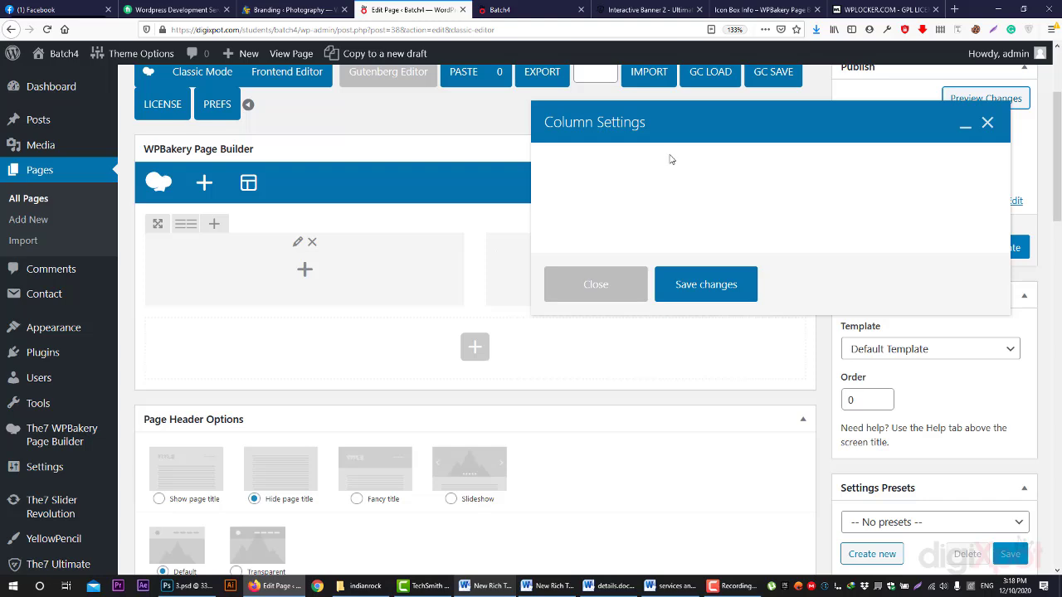
# - Connect the computer to the Private Wi-Fi network
pyautogui.moveTo(641, 137); pyautogui.dragTo(504, 154)
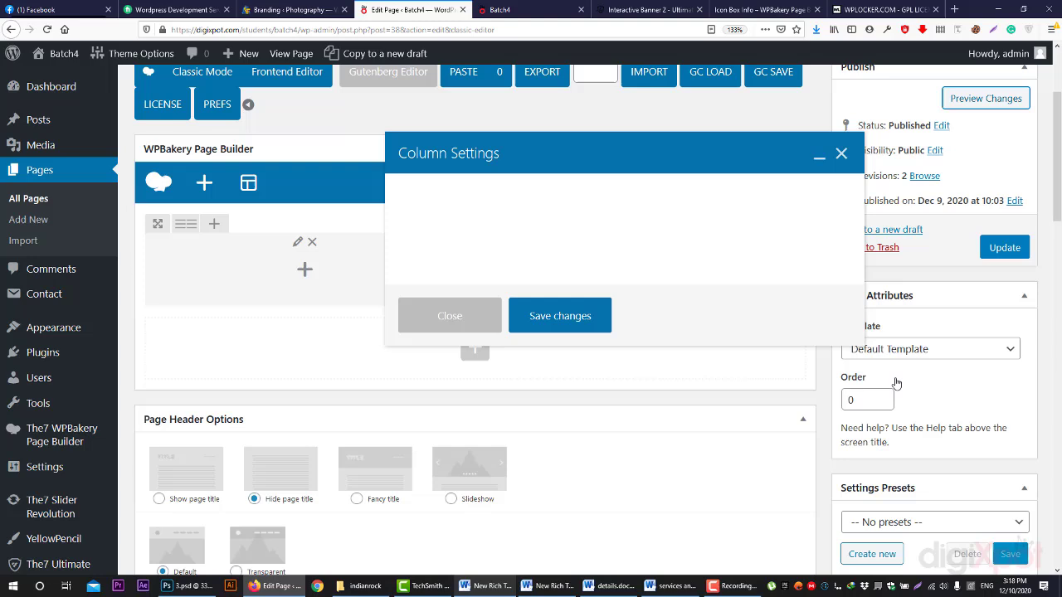
pyautogui.click(931, 586)
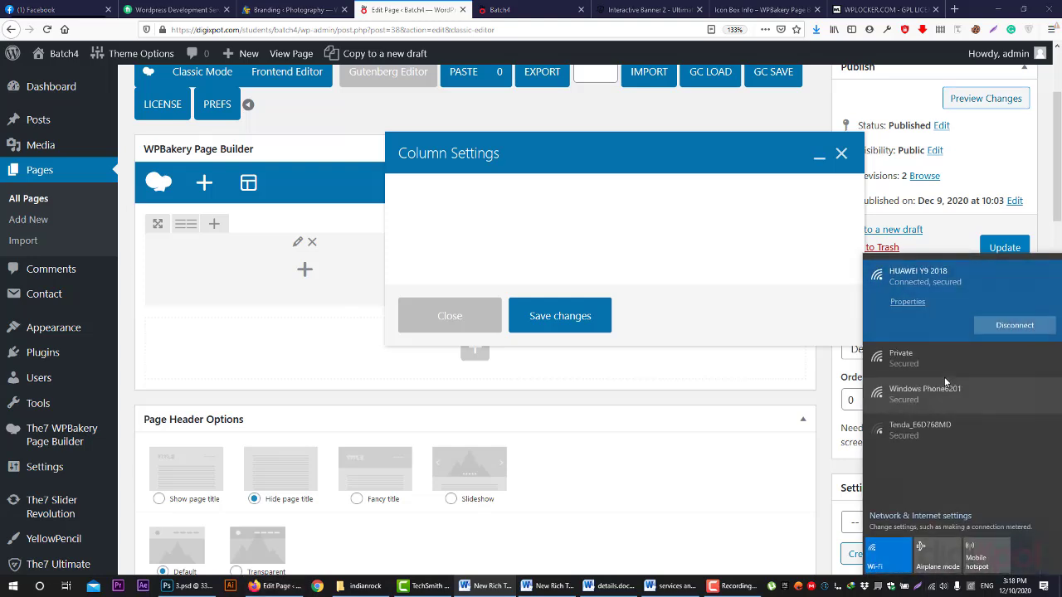
pyautogui.click(921, 313)
pyautogui.click(1013, 359)
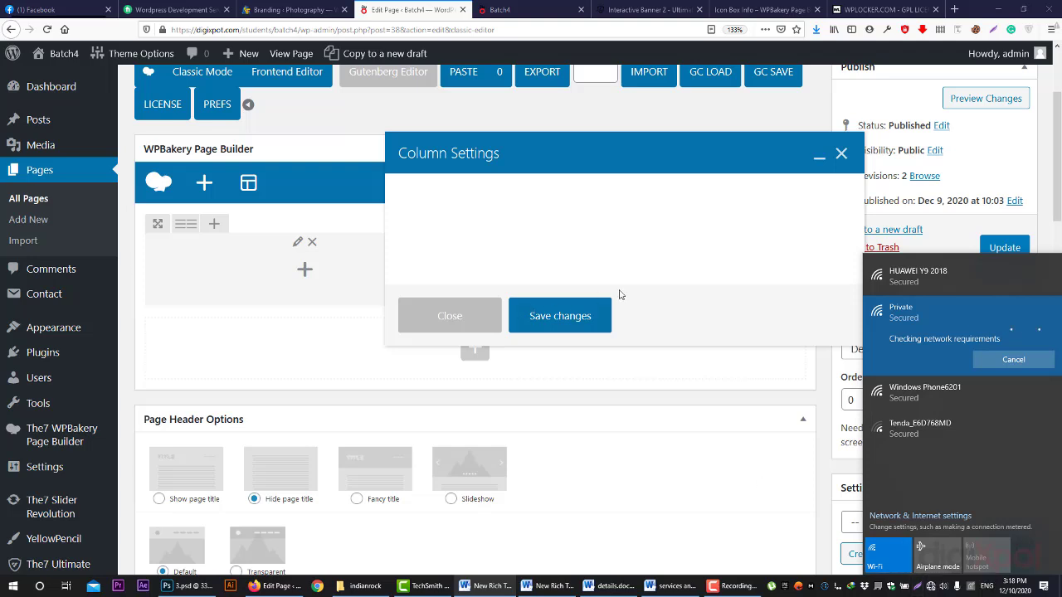
pyautogui.click(697, 319)
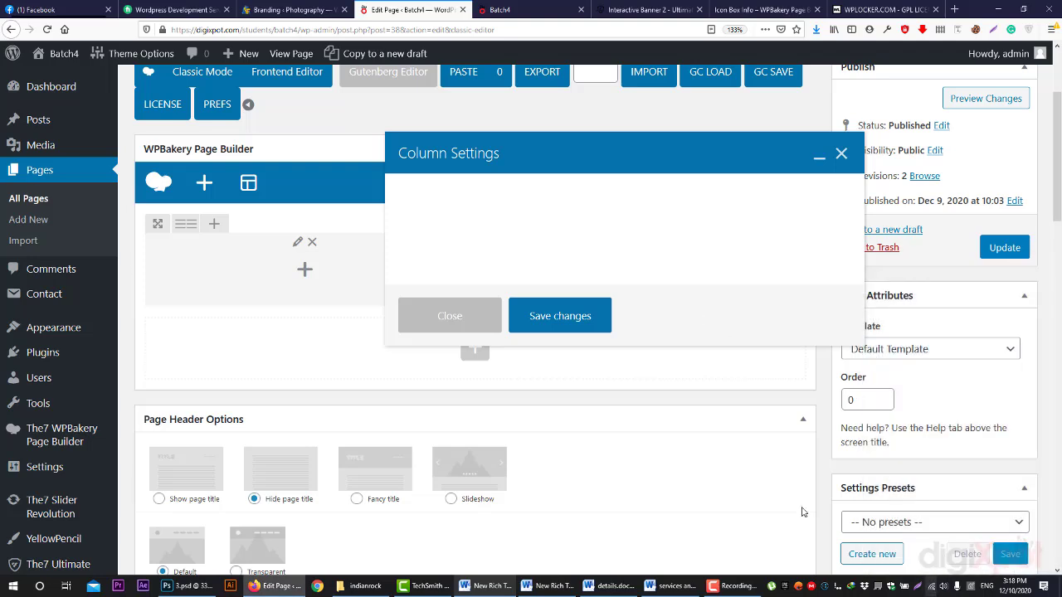
# - Give the left column 50 top and bottom padding in Design Options and save
pyautogui.click(462, 315)
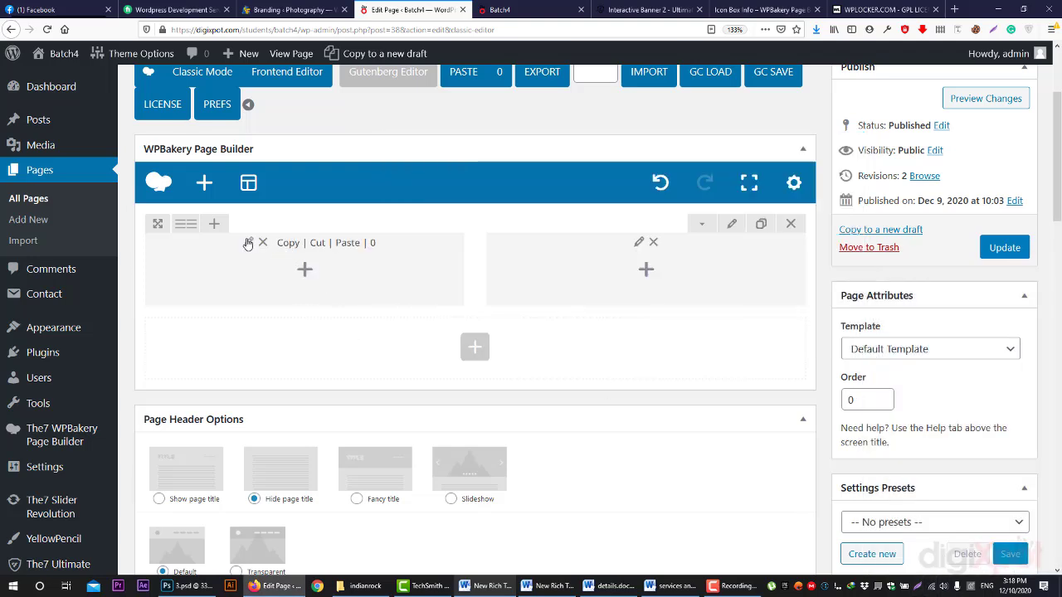
pyautogui.click(247, 242)
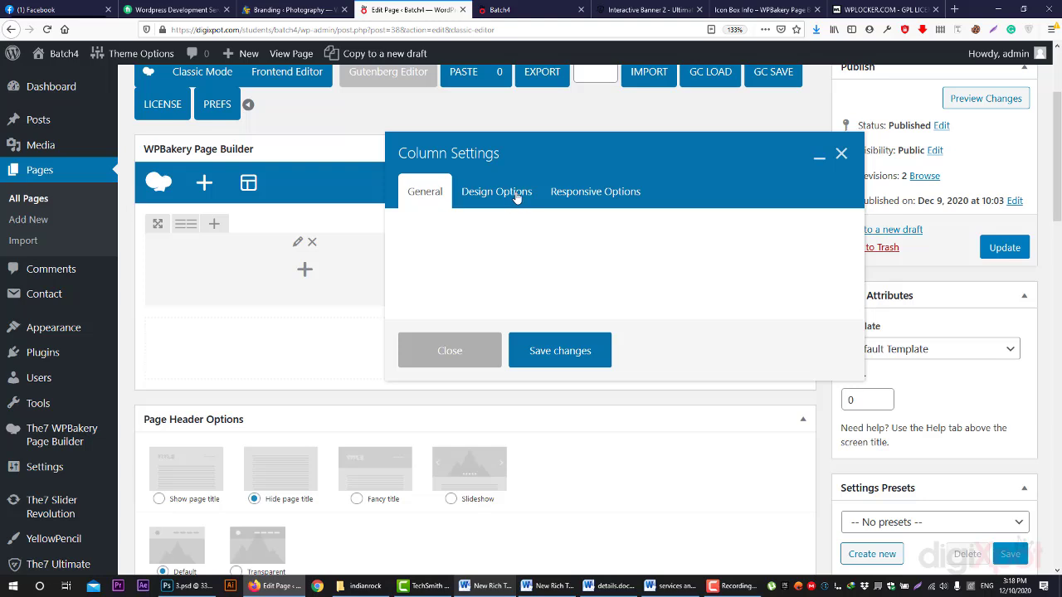
pyautogui.click(502, 195)
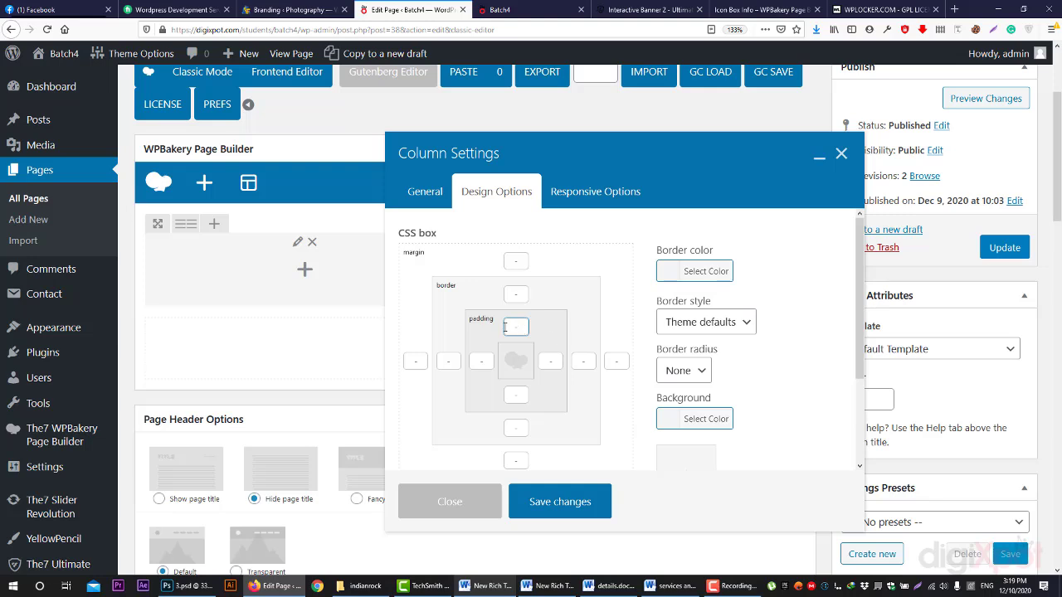
pyautogui.click(522, 329)
pyautogui.click(521, 392)
pyautogui.click(588, 503)
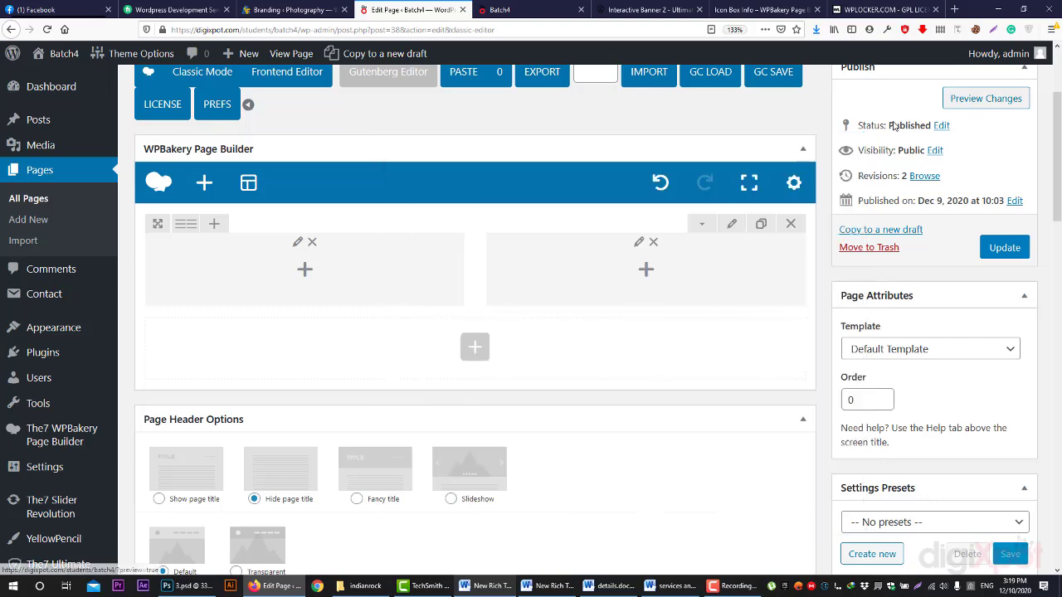
# - Preview the padded column, then reopen the left column's Design Options
pyautogui.click(981, 98)
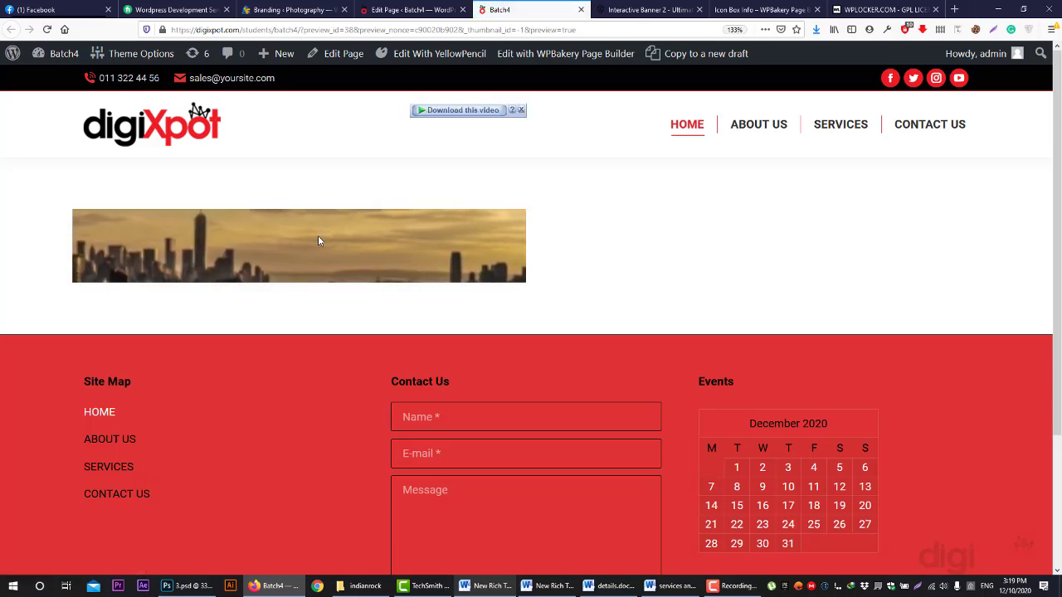
pyautogui.click(408, 9)
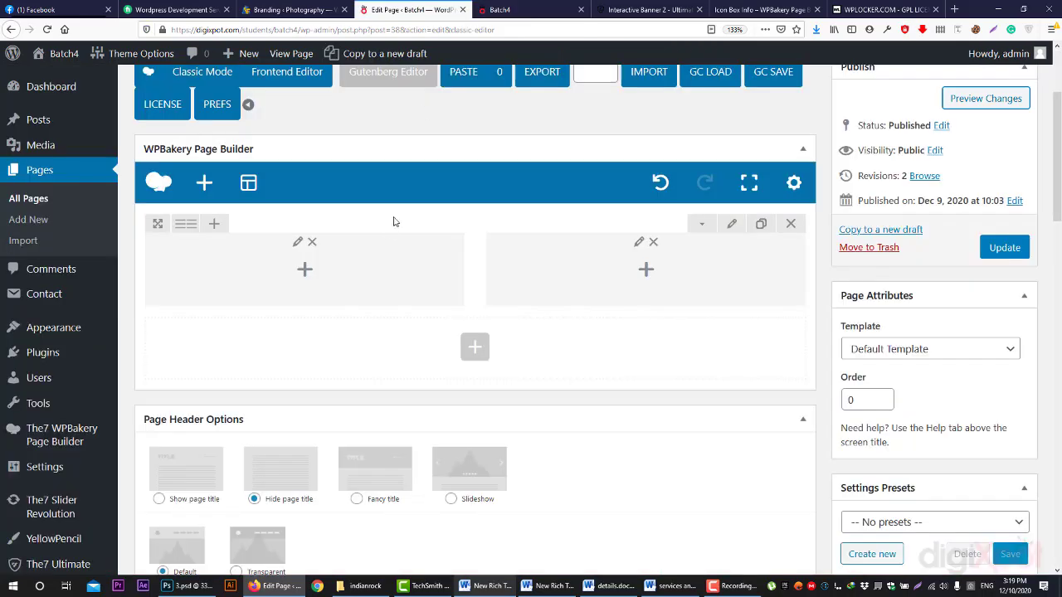
pyautogui.click(247, 241)
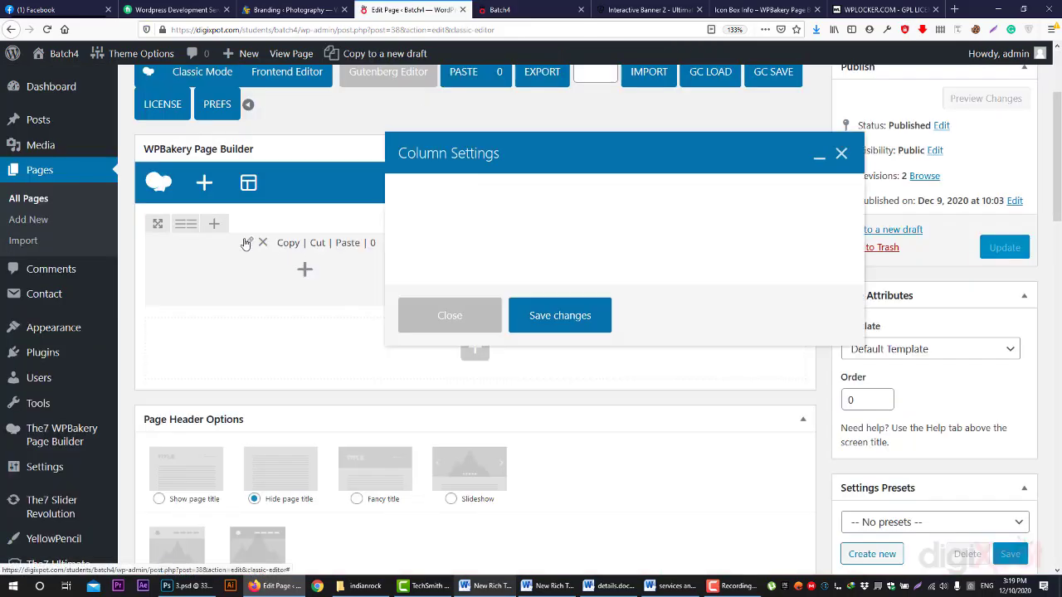
pyautogui.click(490, 191)
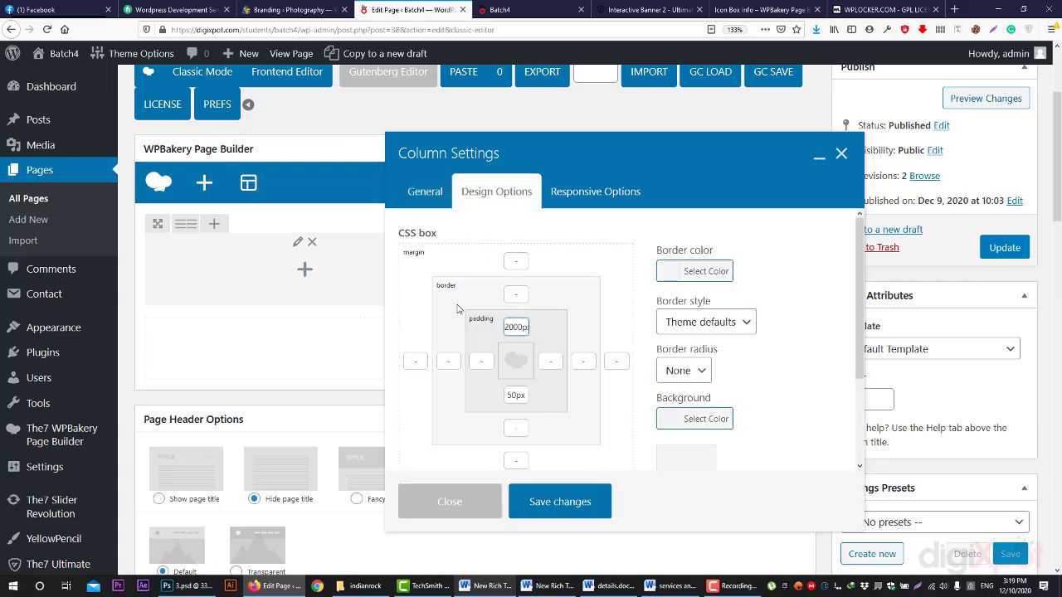
# - Increase the column padding to 200px, save, and preview the taller skyline column
pyautogui.click(511, 395)
pyautogui.write('00')
pyautogui.click(560, 495)
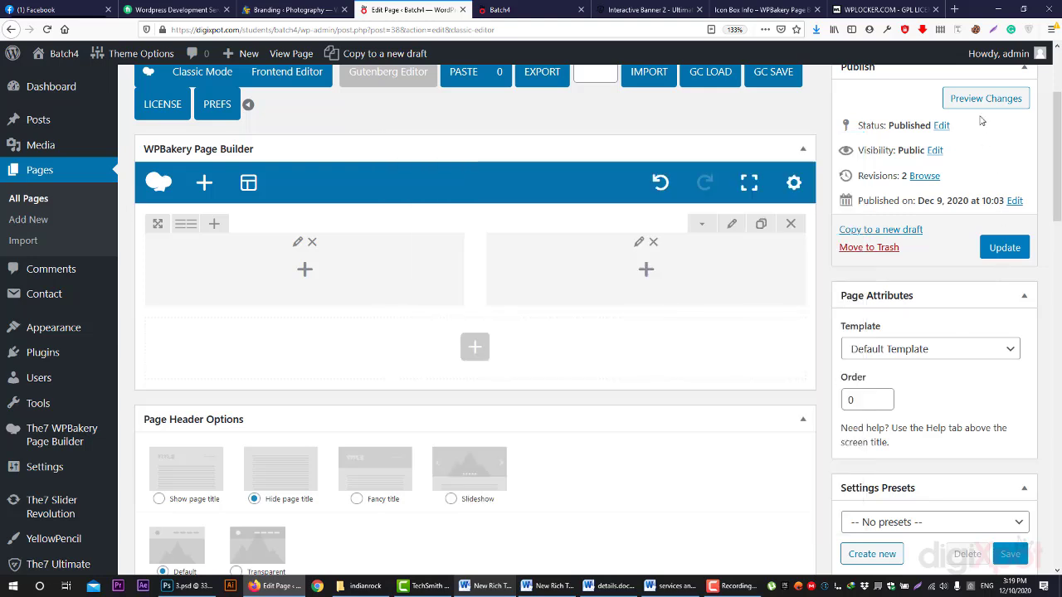
pyautogui.click(985, 99)
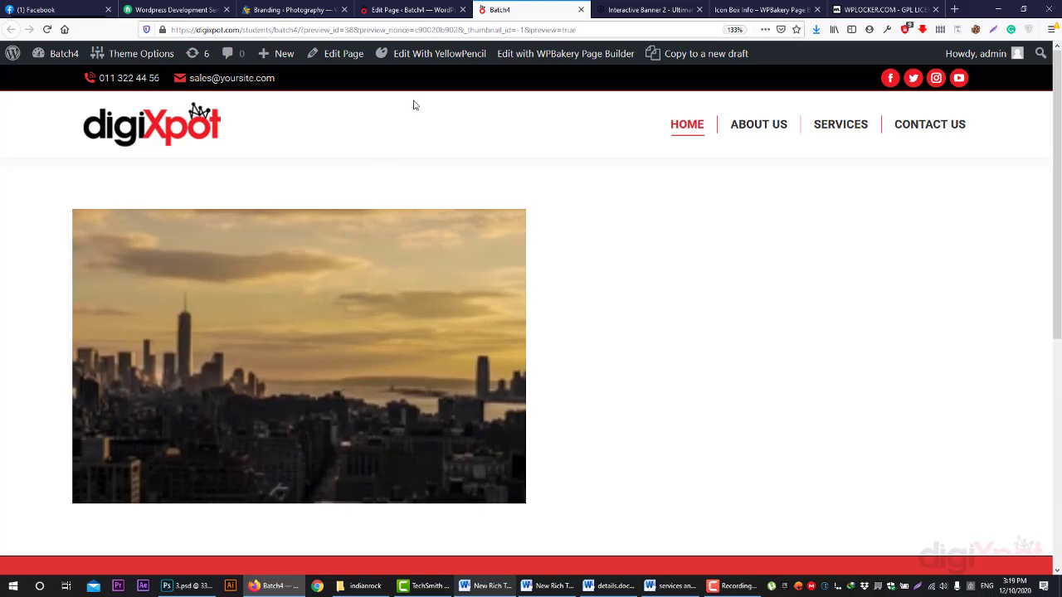
pyautogui.click(407, 9)
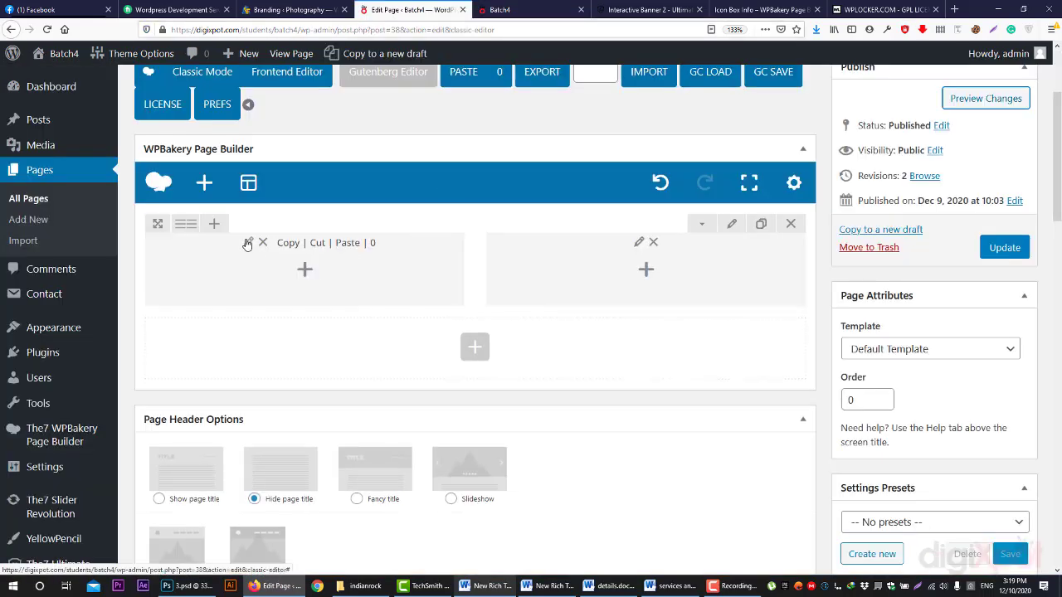
# - Set the left column's top and bottom margins to 200px in Design Options and save
pyautogui.click(248, 242)
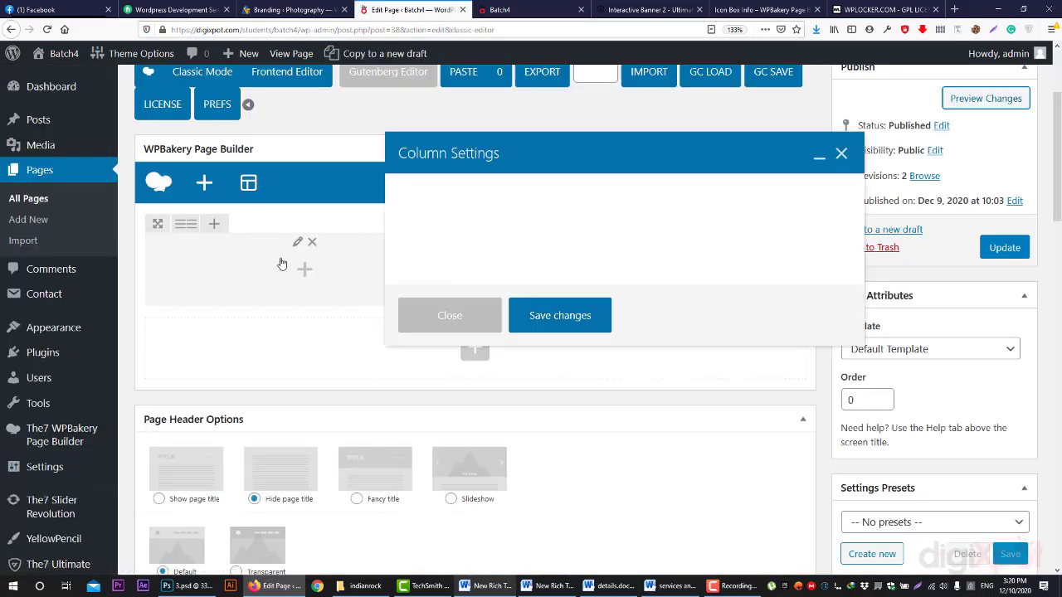
pyautogui.click(500, 9)
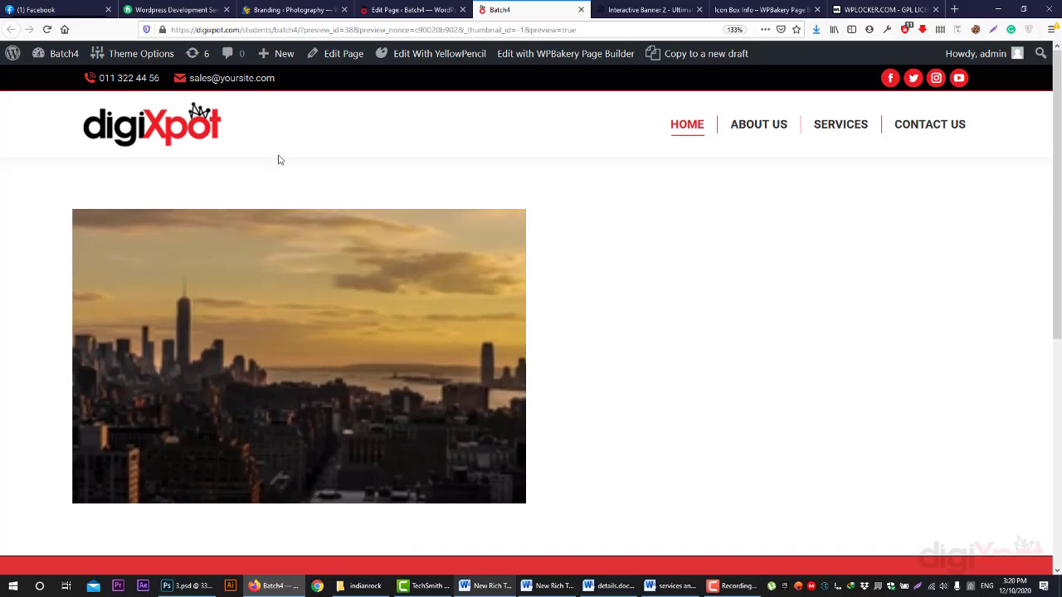
pyautogui.click(406, 9)
pyautogui.click(497, 191)
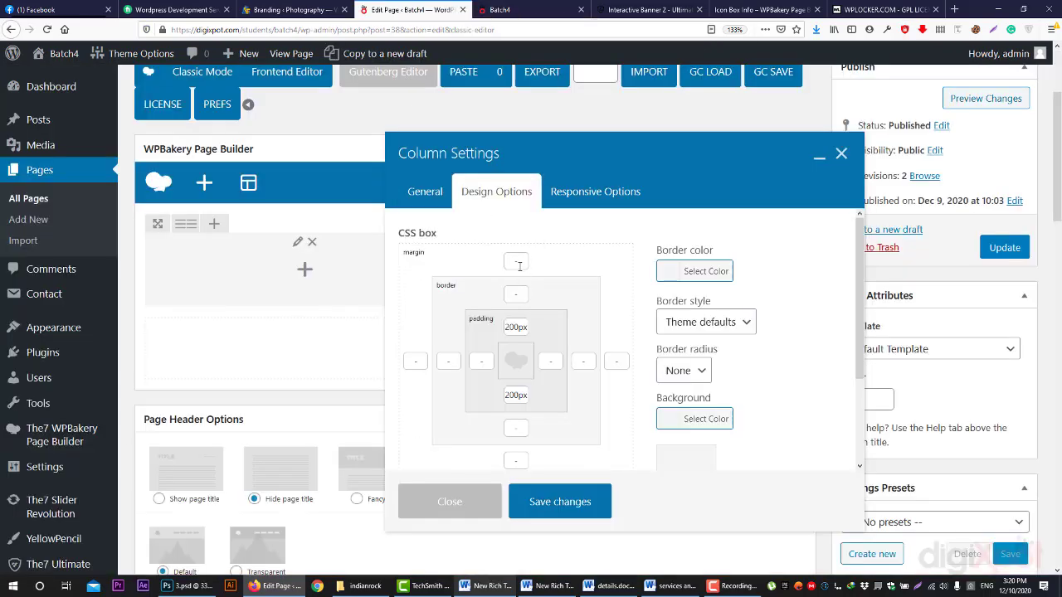
pyautogui.click(516, 263)
pyautogui.click(517, 460)
pyautogui.click(570, 503)
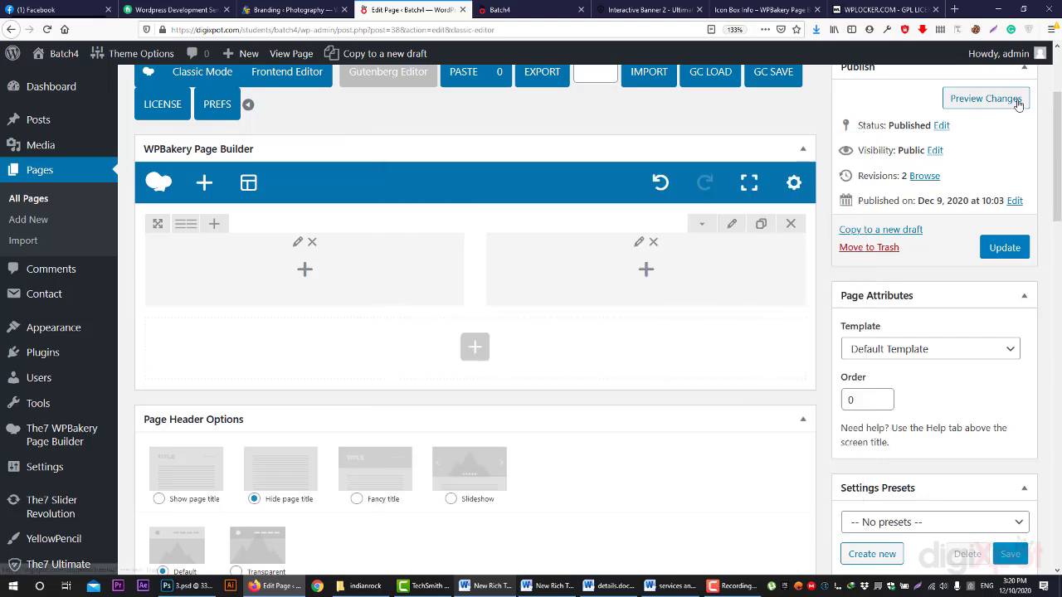
# - Preview the page and scroll over the even taller video column
pyautogui.click(985, 98)
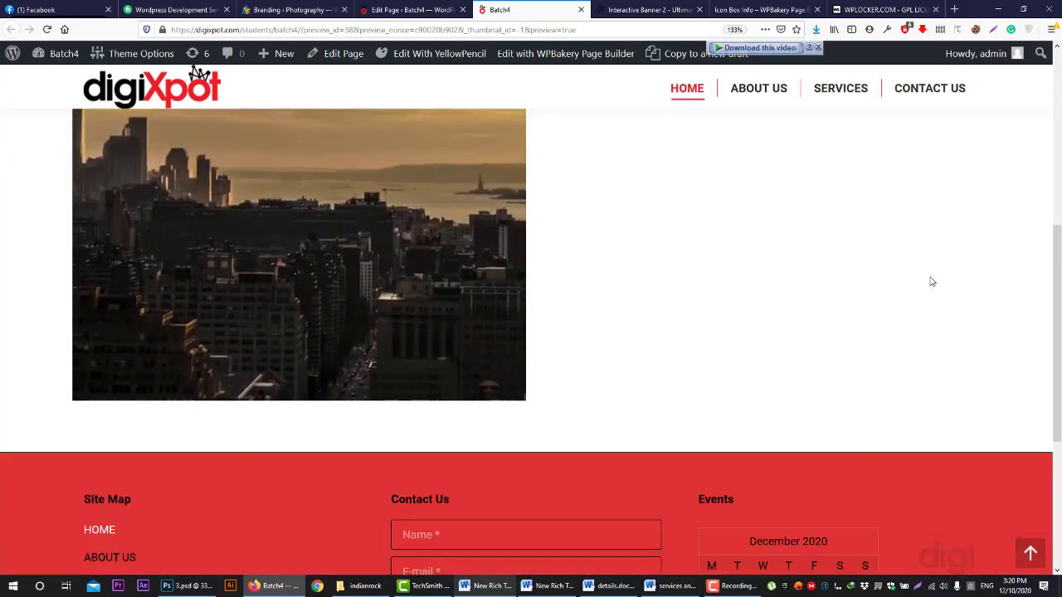
pyautogui.scroll(2, 488, 135)
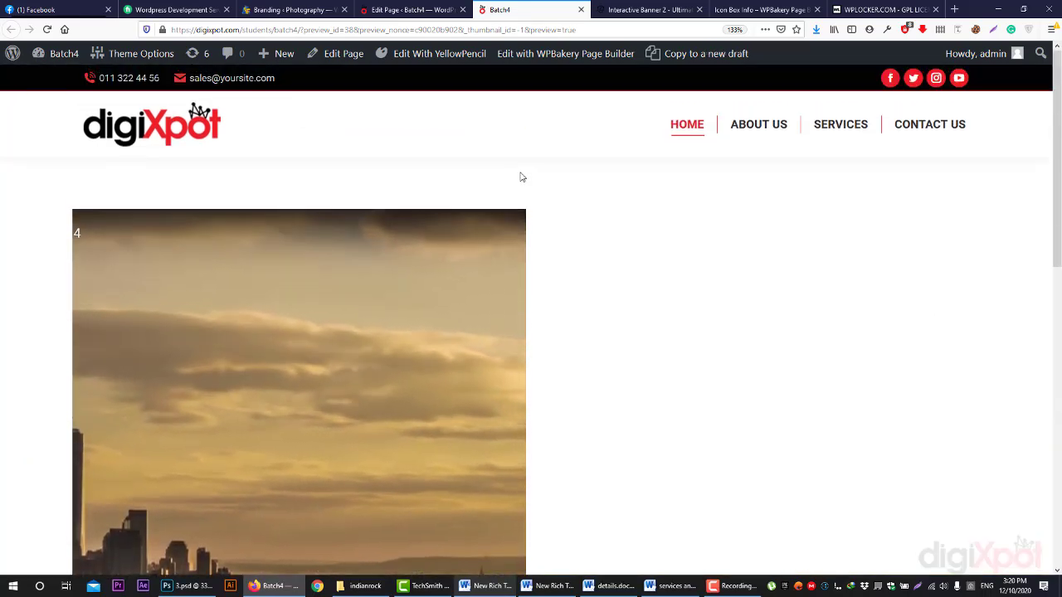
pyautogui.scroll(-4, 522, 175)
pyautogui.scroll(2, 518, 172)
pyautogui.click(412, 10)
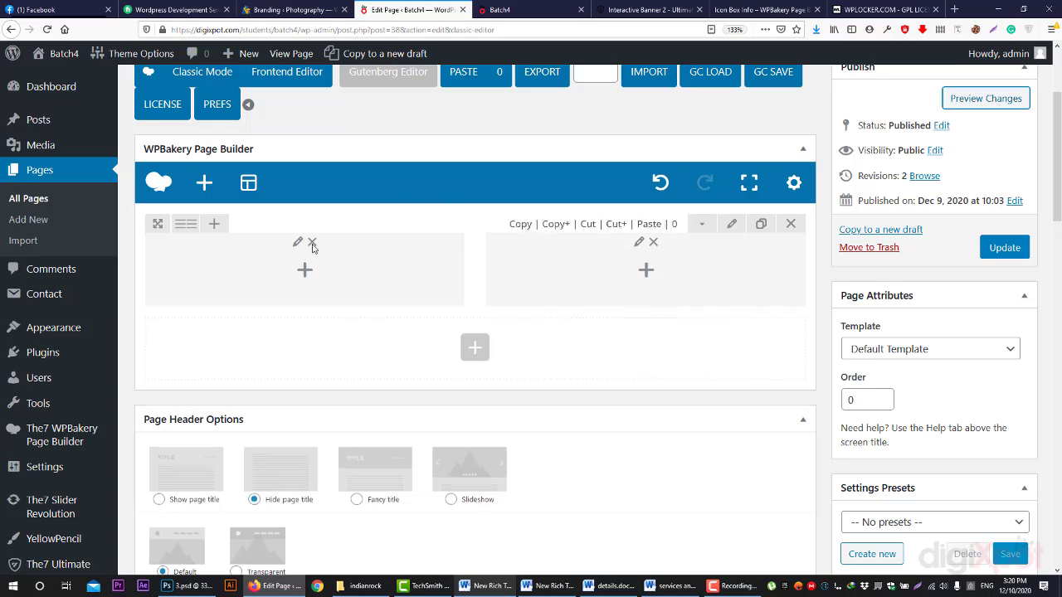
# - Inspect the left column's top margin in Design Options, close unchanged, and check the preview
pyautogui.click(250, 243)
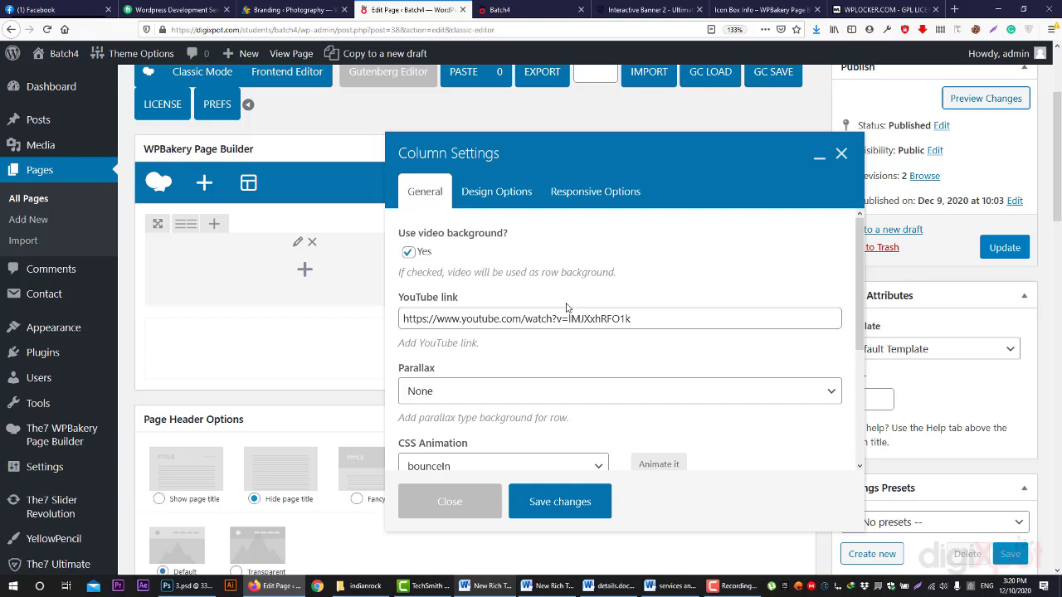
pyautogui.click(512, 194)
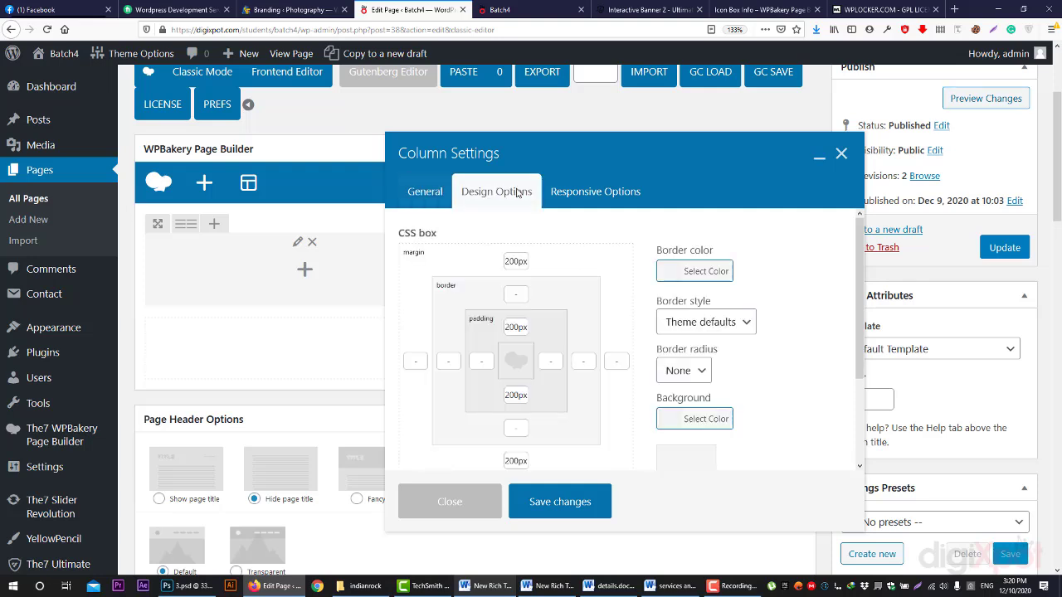
pyautogui.click(514, 260)
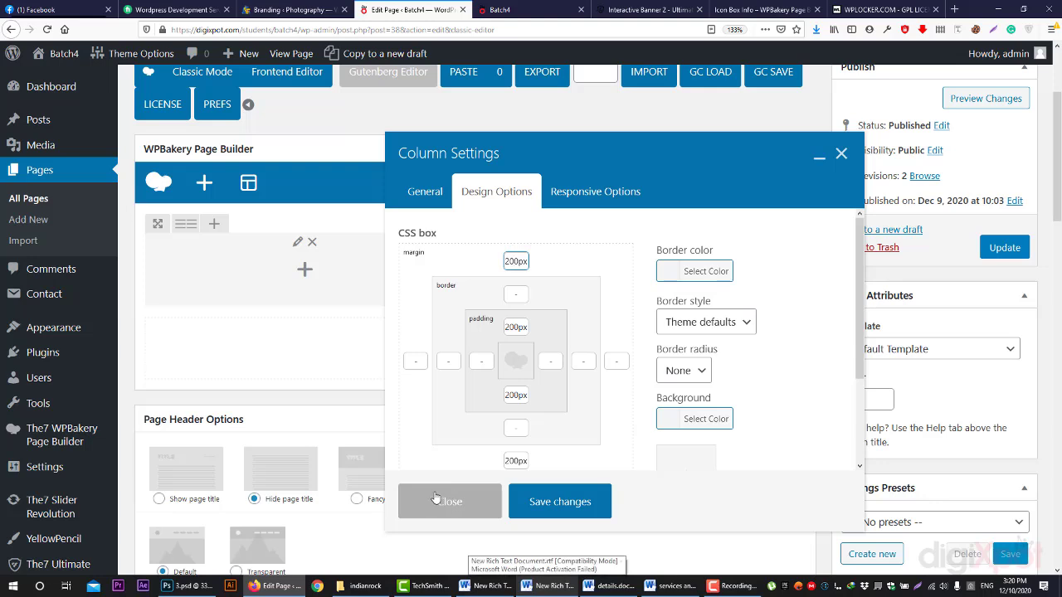
pyautogui.click(435, 500)
pyautogui.click(498, 10)
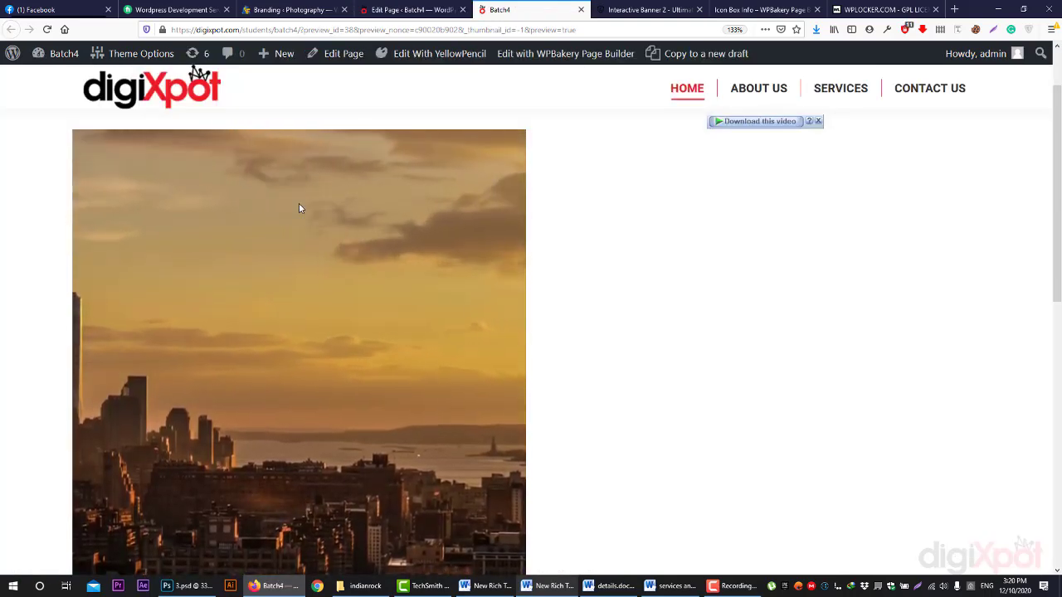
pyautogui.click(410, 9)
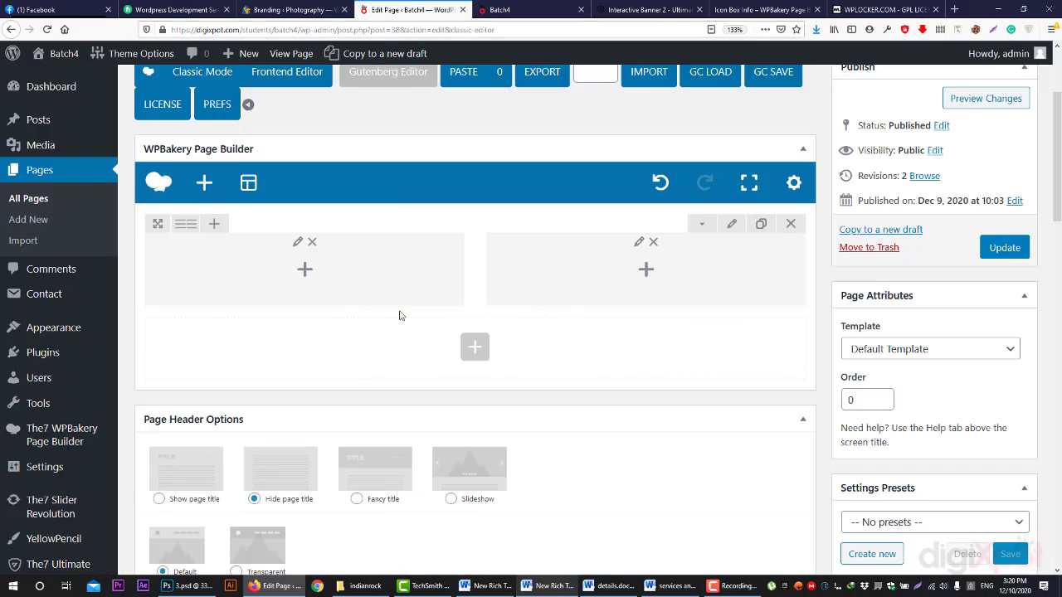
# - Browse the left column's element list and Column Settings without adding anything
pyautogui.click(305, 268)
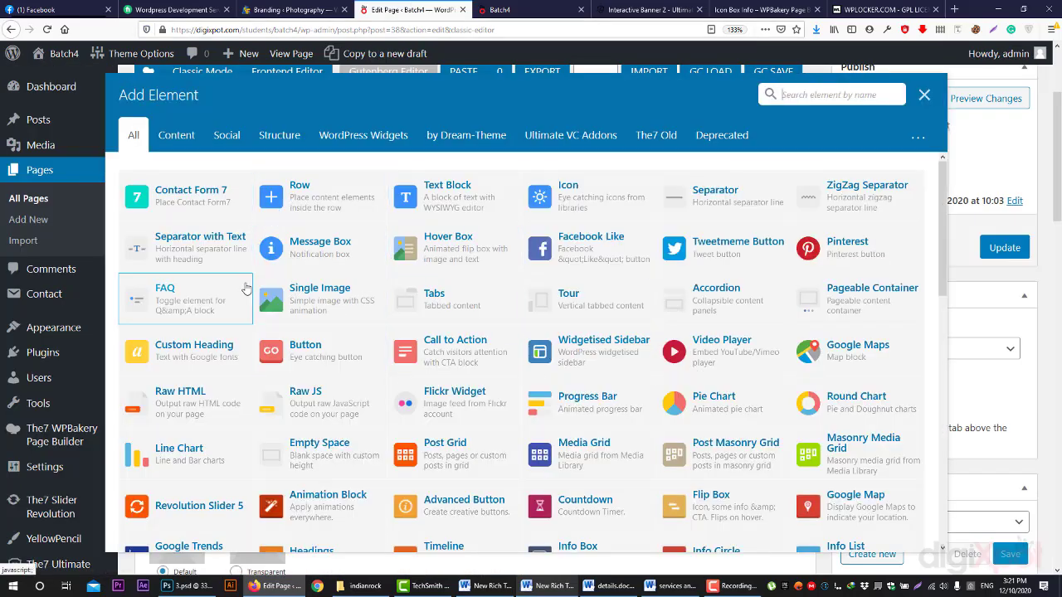
pyautogui.click(925, 96)
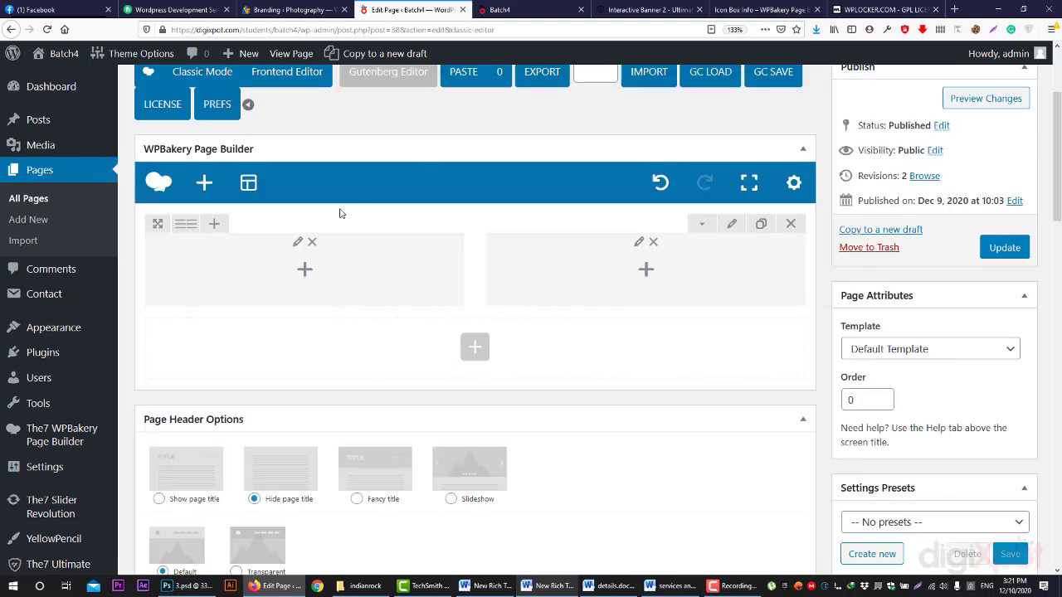
pyautogui.click(250, 245)
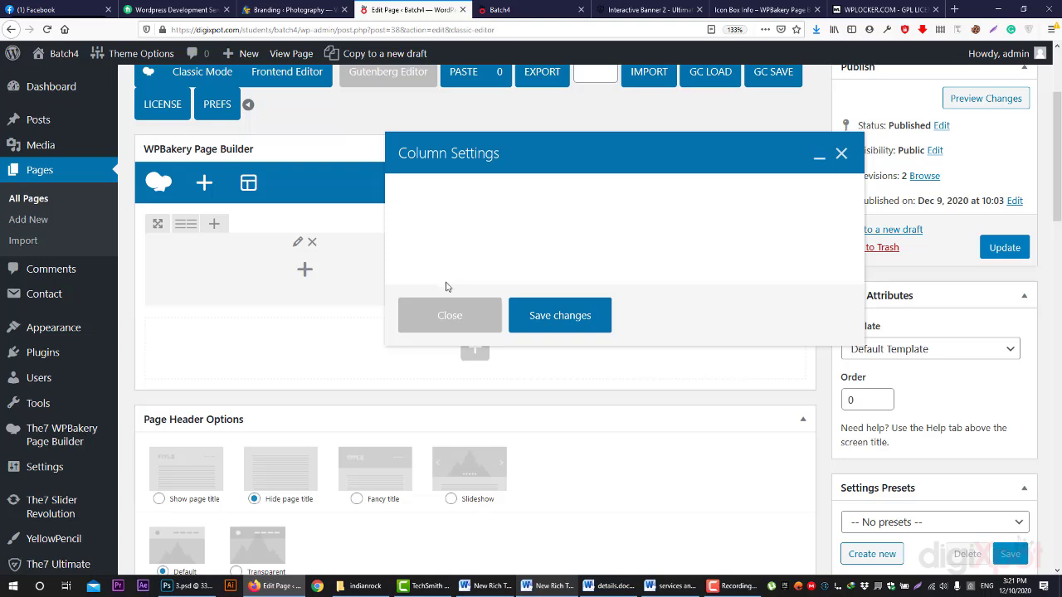
pyautogui.click(449, 320)
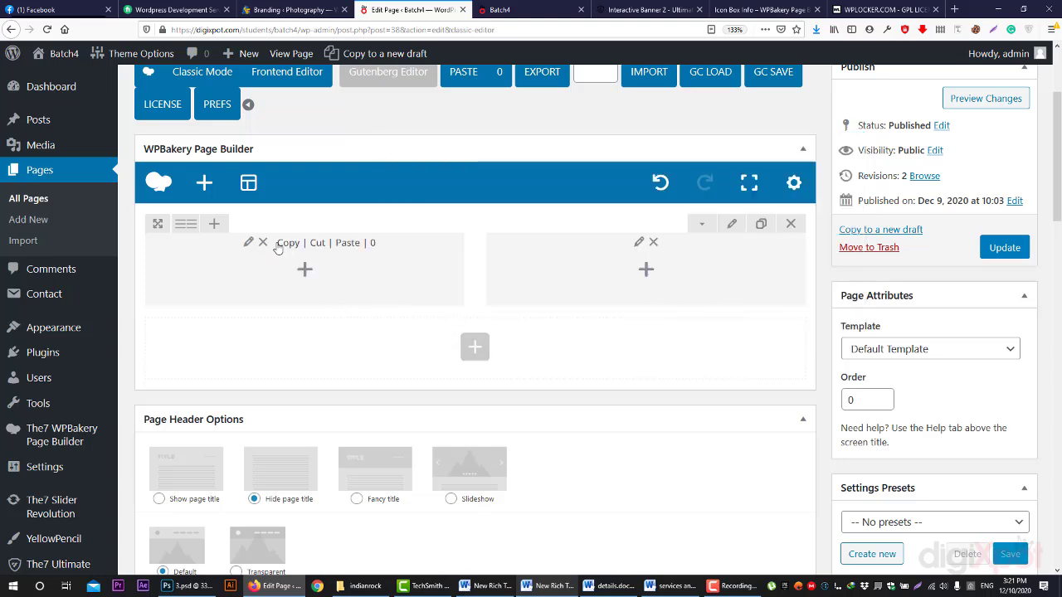
pyautogui.click(248, 242)
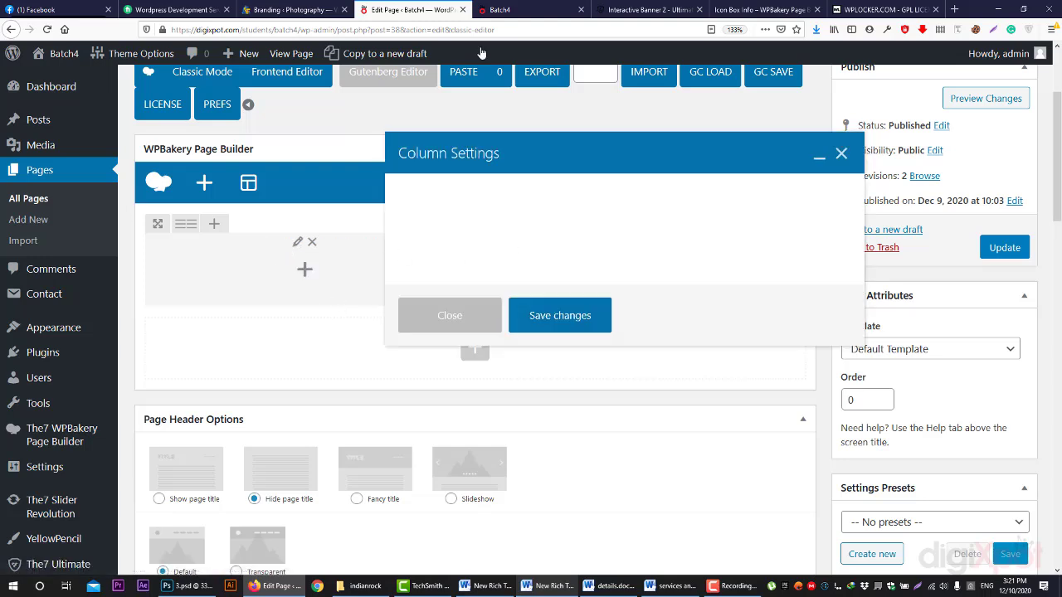
pyautogui.click(494, 10)
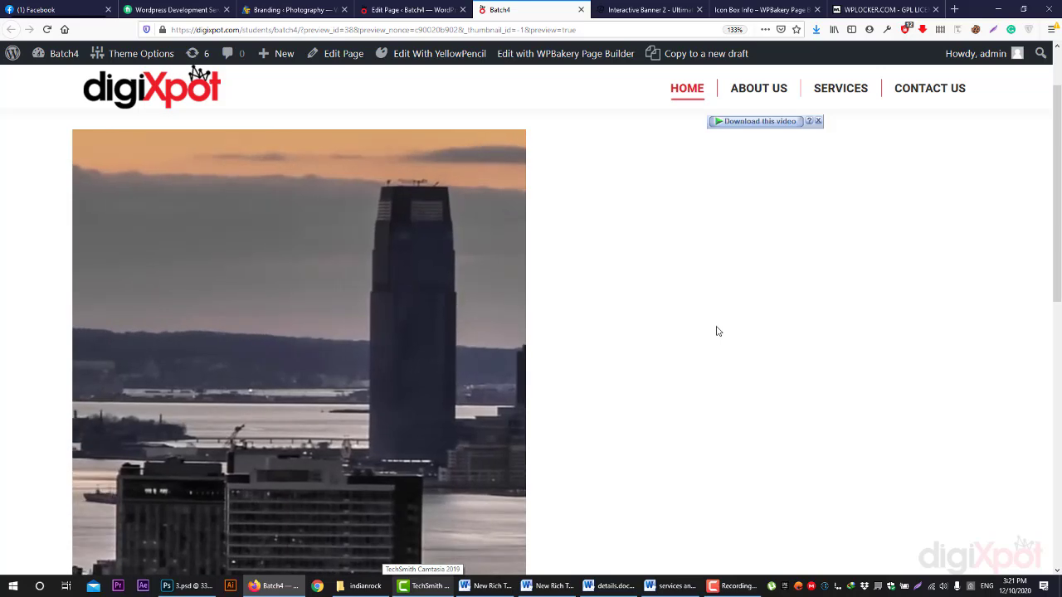
pyautogui.click(375, 9)
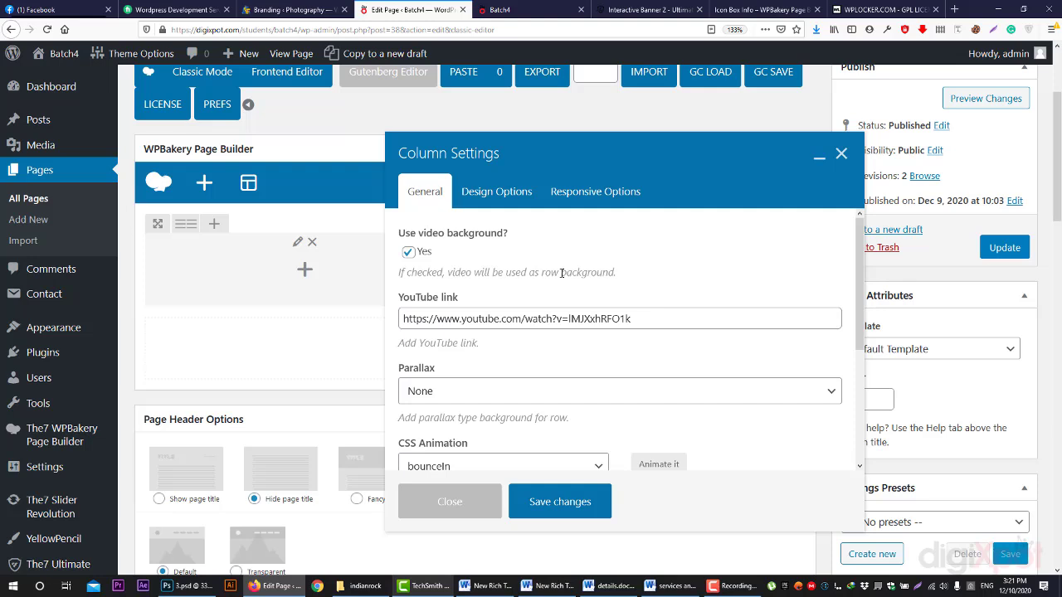
# - Clear the left column's 200px top and bottom margins
pyautogui.click(517, 192)
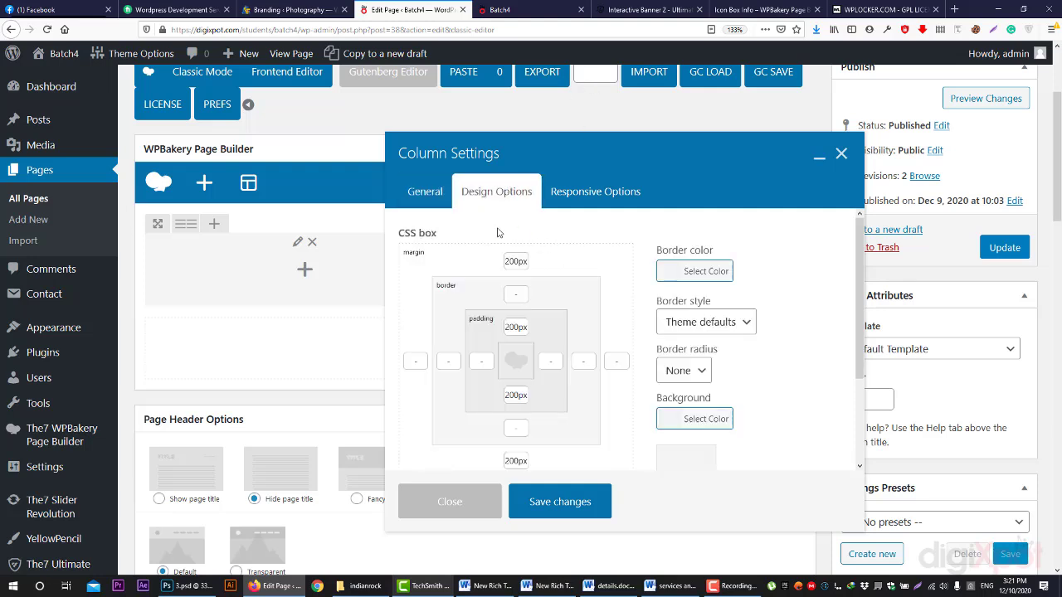
pyautogui.doubleClick(521, 263)
pyautogui.press('BackSpace')
pyautogui.doubleClick(516, 461)
pyautogui.press('BackSpace')
# - Set the column's border width to 5 on each side
pyautogui.click(581, 359)
pyautogui.click(521, 293)
pyautogui.write('5')
pyautogui.click(450, 361)
pyautogui.write('5')
pyautogui.click(514, 429)
# - Make the column border black and Solid, save, and preview the Sunset Time Lapse video
pyautogui.click(694, 274)
pyautogui.click(671, 466)
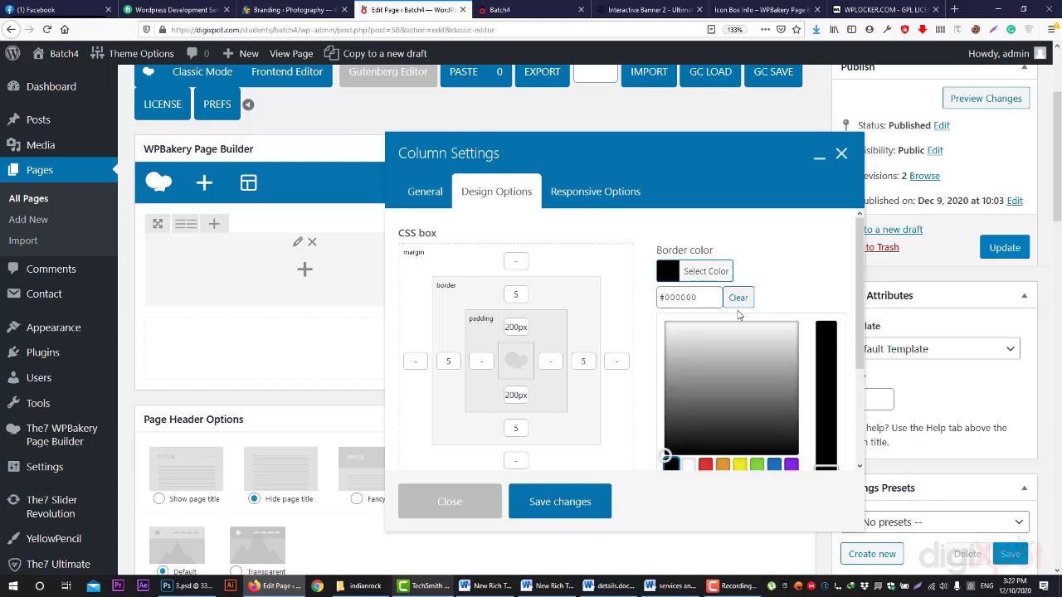
pyautogui.click(771, 253)
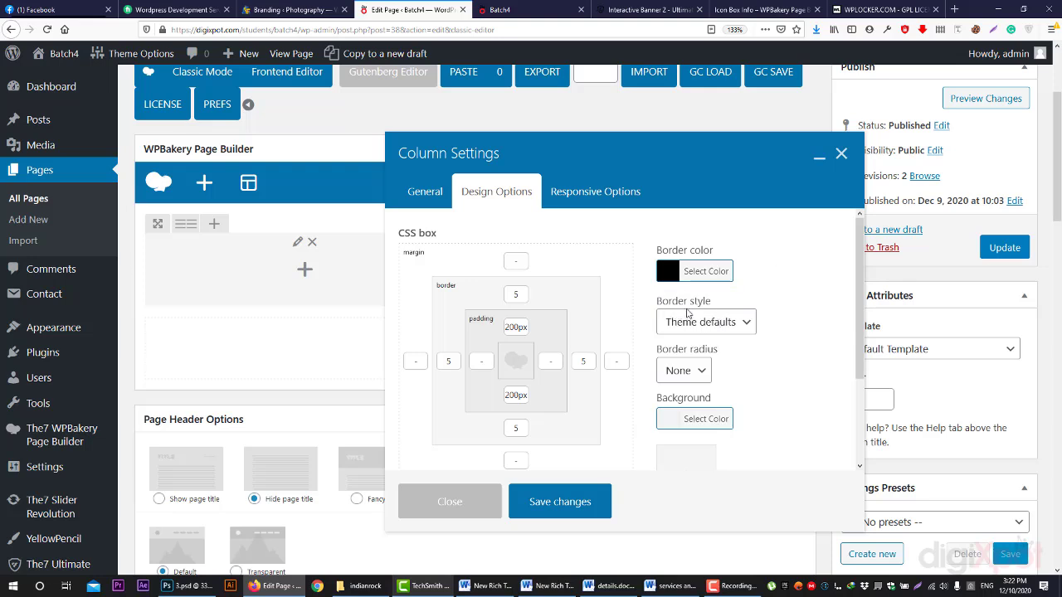
pyautogui.click(695, 329)
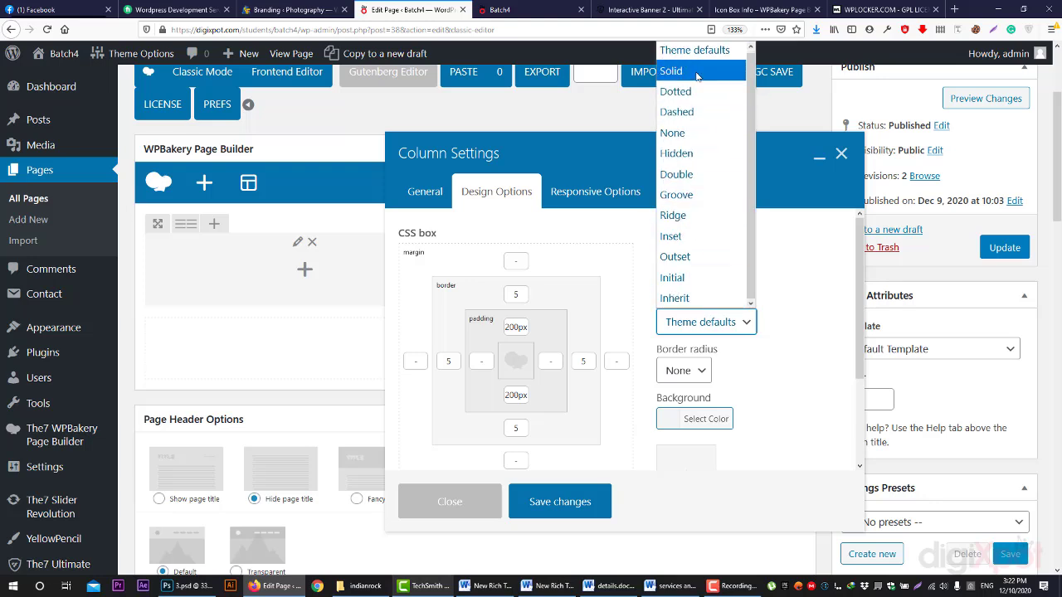
pyautogui.click(671, 70)
pyautogui.scroll(-3, 748, 324)
pyautogui.scroll(2, 742, 332)
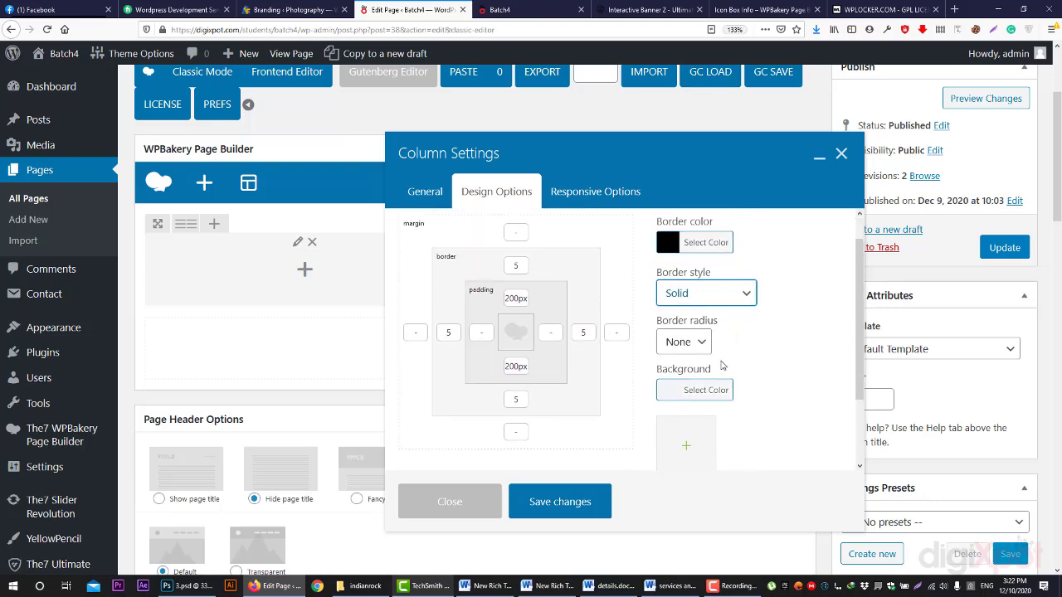
pyautogui.click(560, 502)
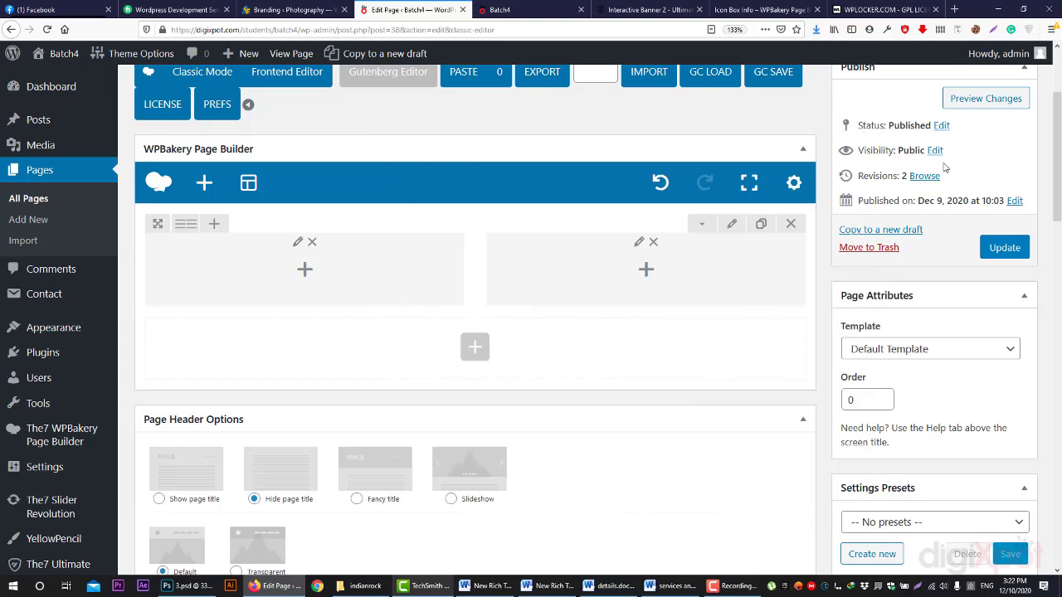
pyautogui.click(949, 99)
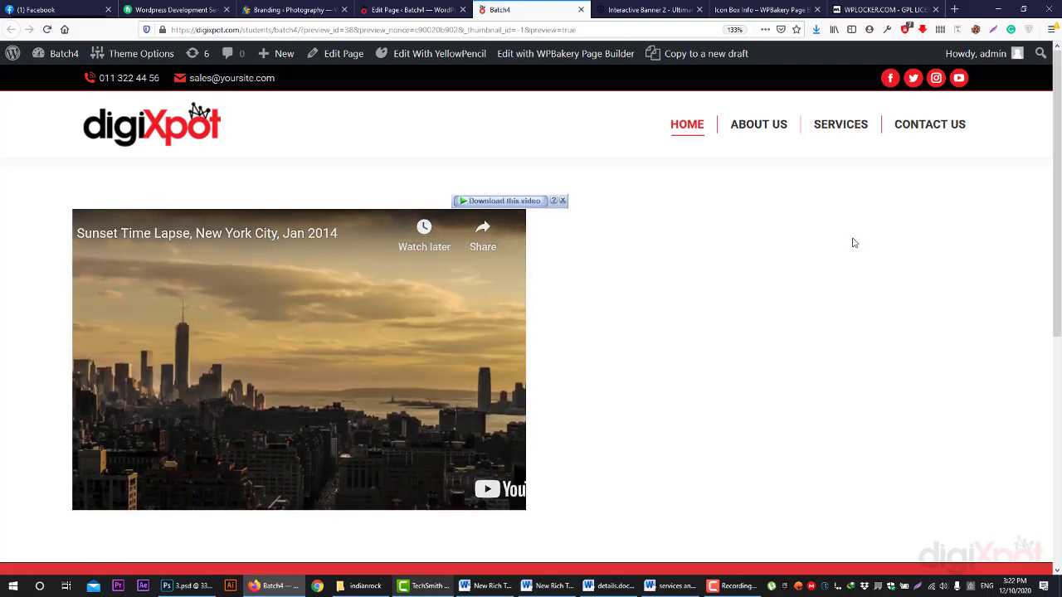
pyautogui.click(406, 9)
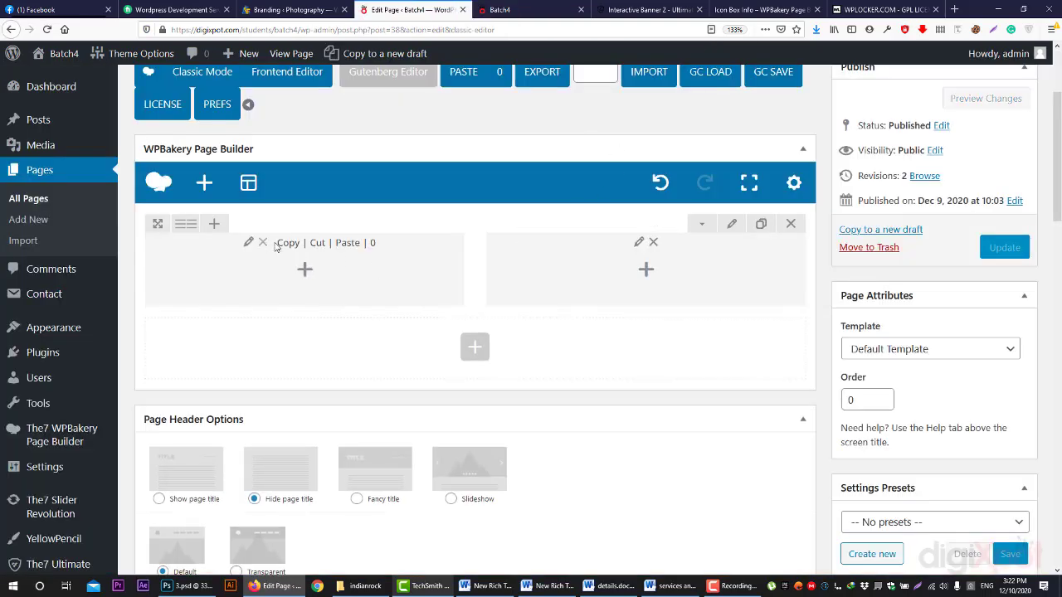
# - Review the left column's black border colour and None radius in Design Options
pyautogui.click(249, 243)
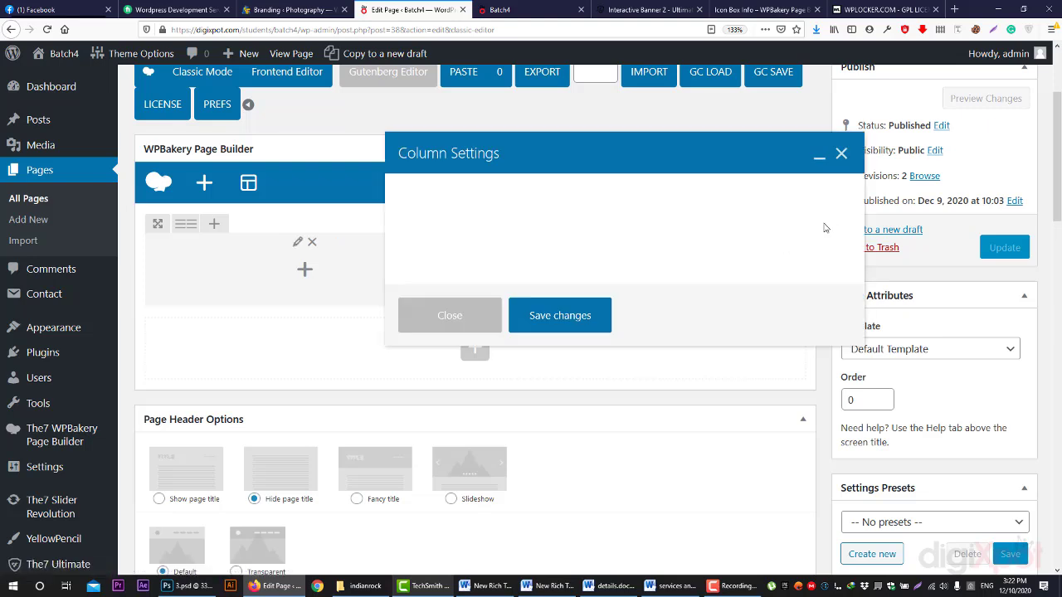
pyautogui.click(484, 199)
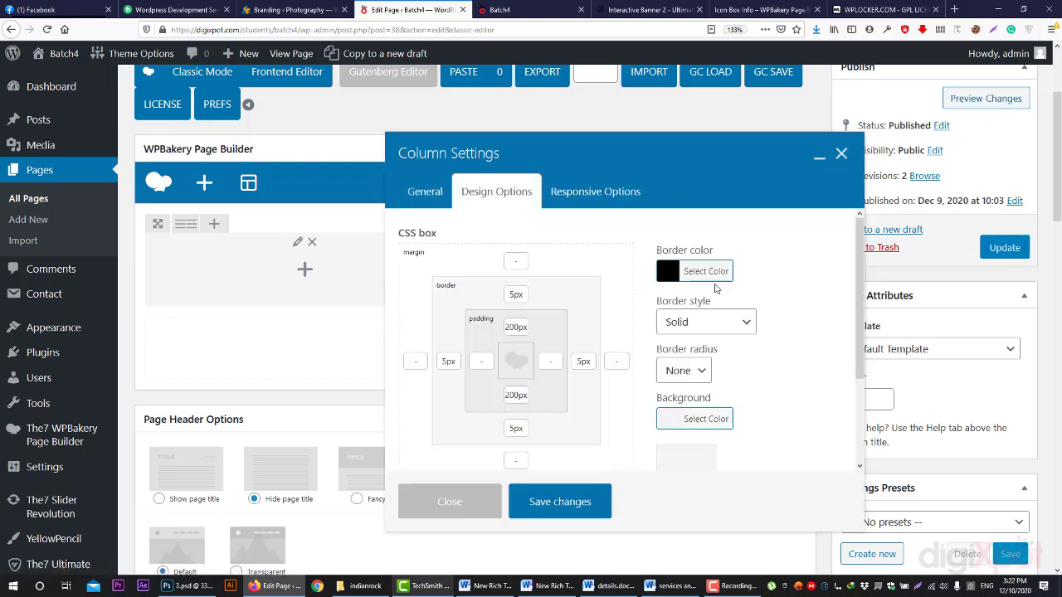
pyautogui.click(706, 270)
pyautogui.scroll(-2, 825, 393)
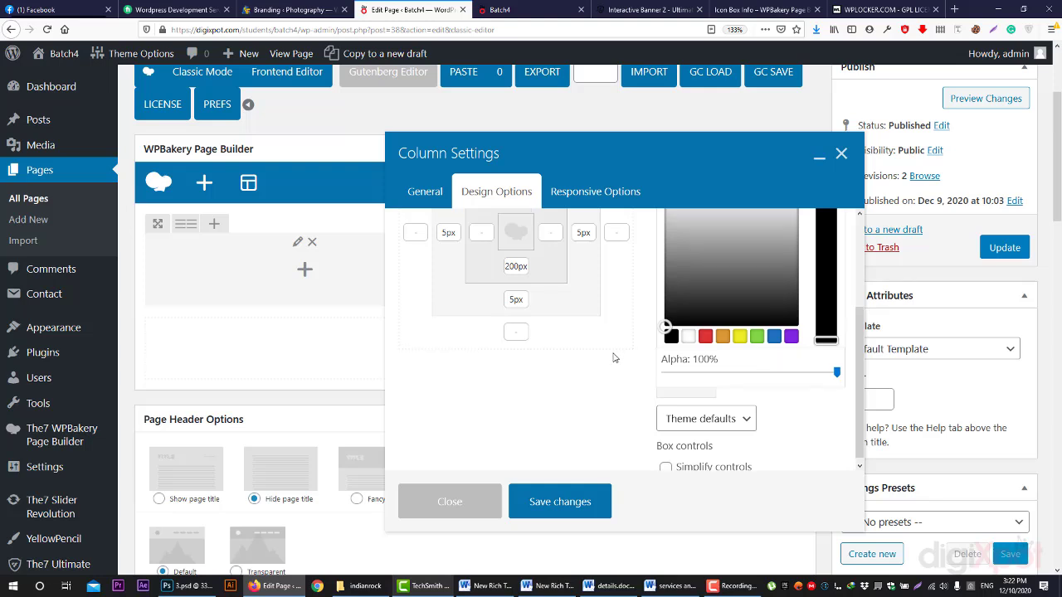
pyautogui.scroll(3, 601, 382)
pyautogui.click(588, 437)
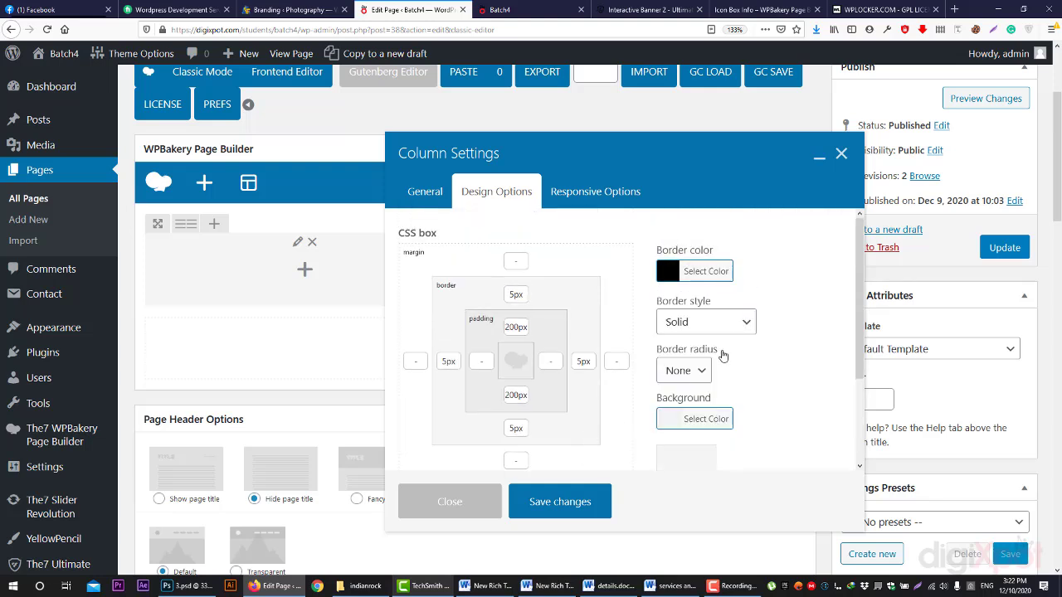
pyautogui.click(691, 372)
pyautogui.click(695, 372)
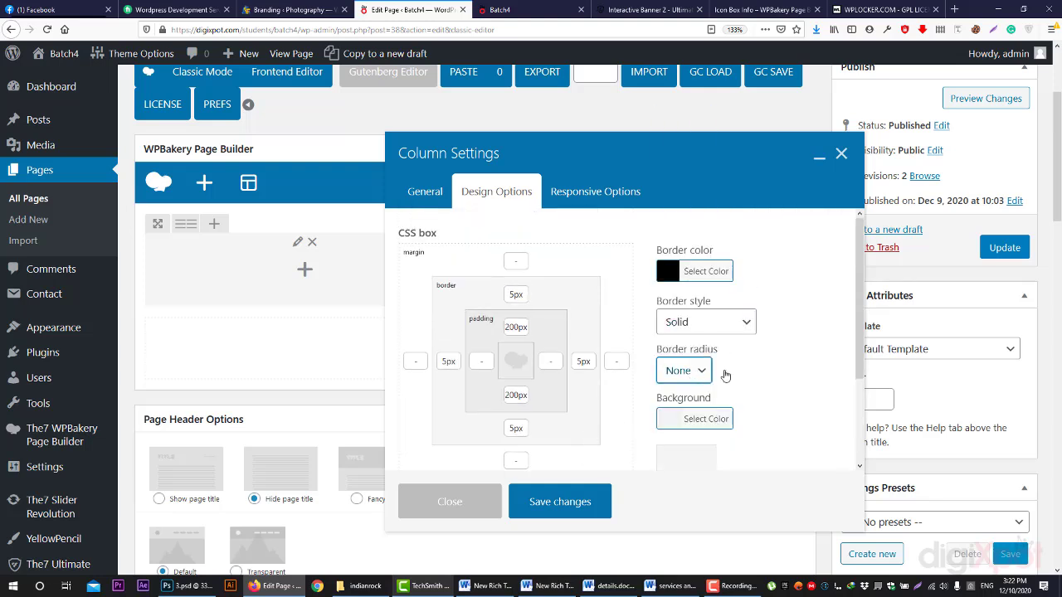
# - Close the column settings unchanged and open the row's settings
pyautogui.click(765, 377)
pyautogui.scroll(-3, 764, 376)
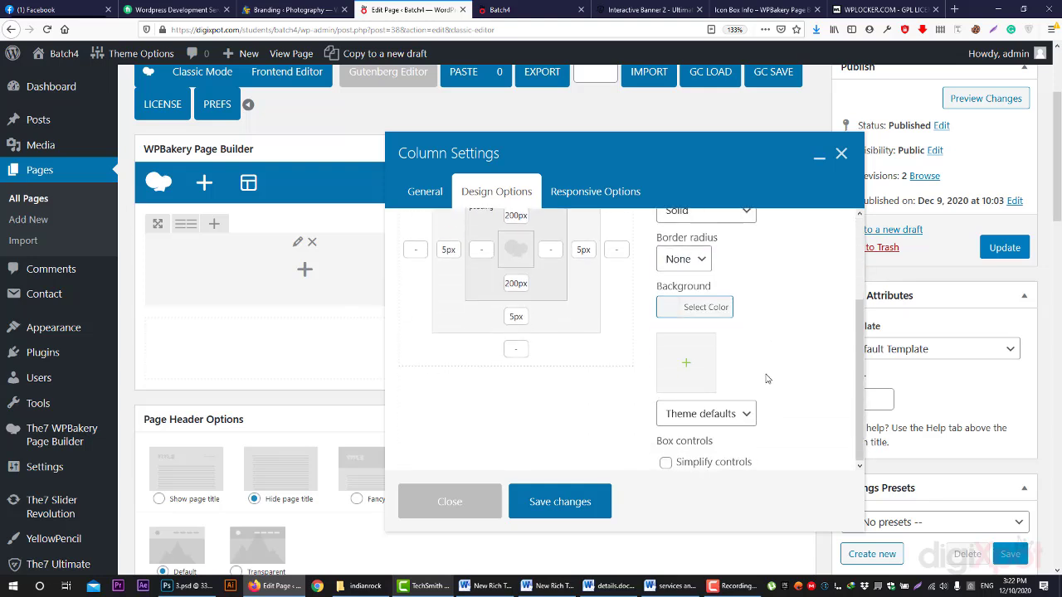
pyautogui.scroll(3, 766, 379)
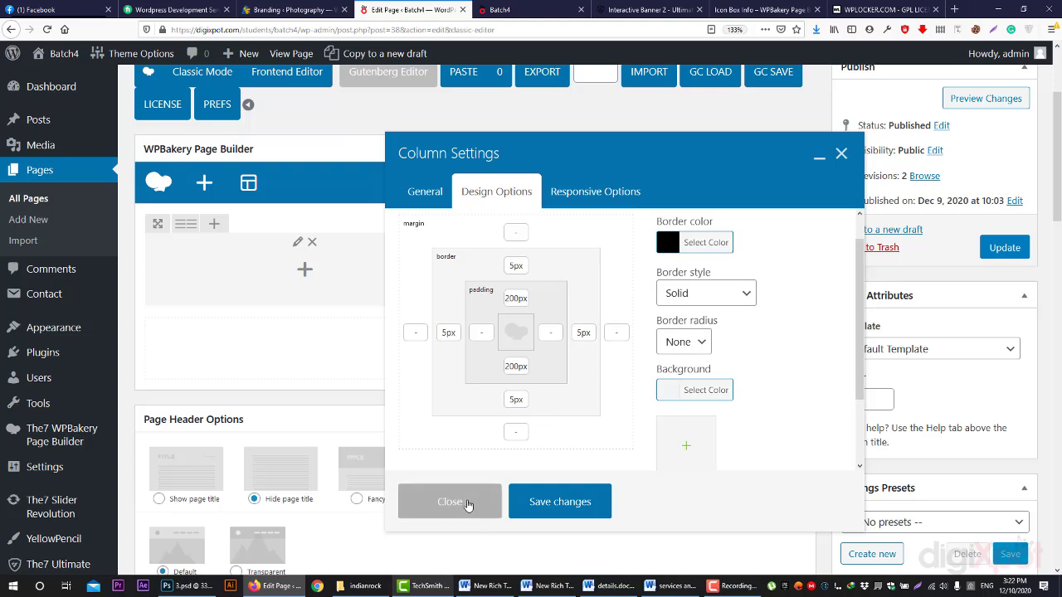
pyautogui.click(467, 503)
pyautogui.click(732, 225)
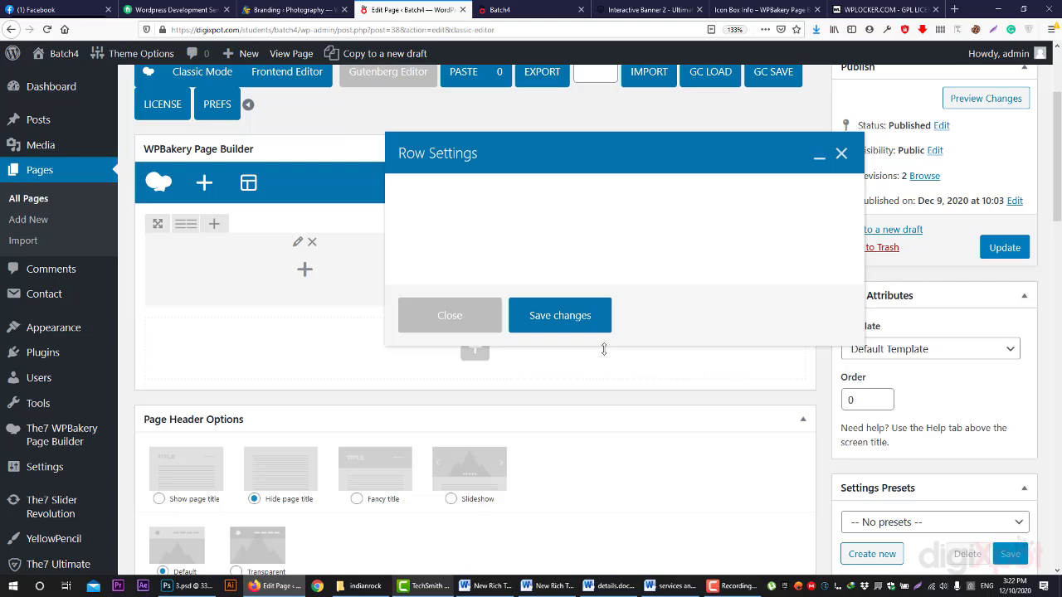
# - Give the row a black Solid border with no radius, save, and preview the framed row
pyautogui.click(495, 203)
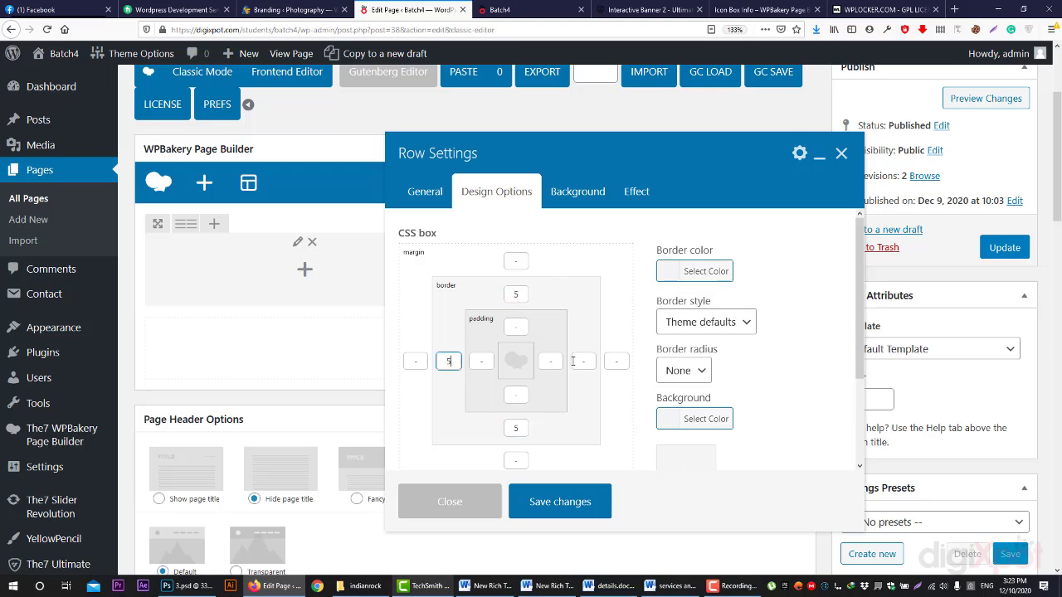
pyautogui.click(711, 282)
pyautogui.moveTo(704, 408); pyautogui.dragTo(701, 494)
pyautogui.scroll(1, 714, 347)
pyautogui.scroll(1, 715, 355)
pyautogui.click(706, 322)
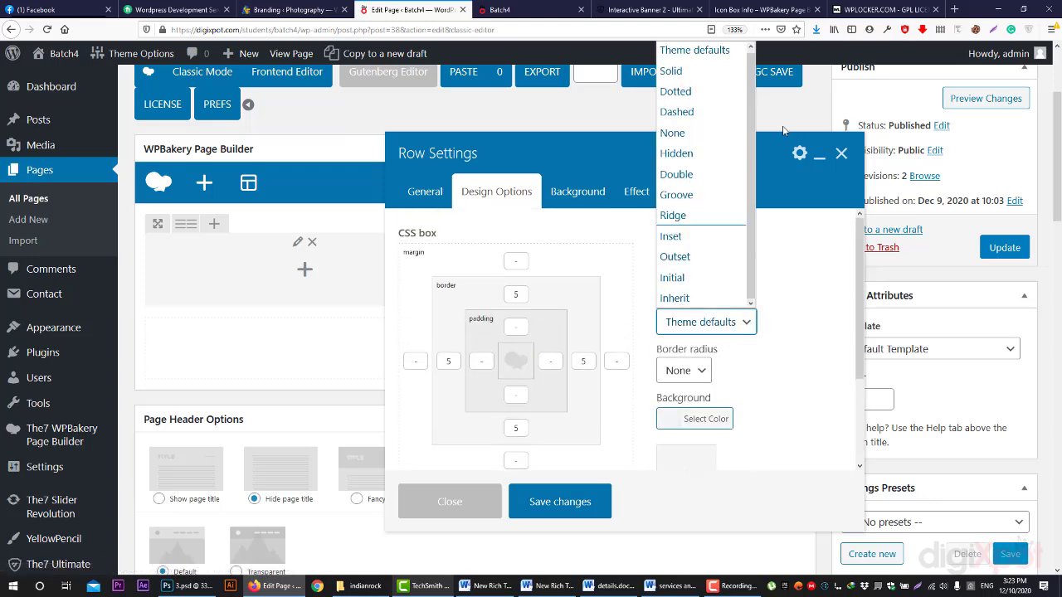
pyautogui.click(701, 70)
pyautogui.click(695, 370)
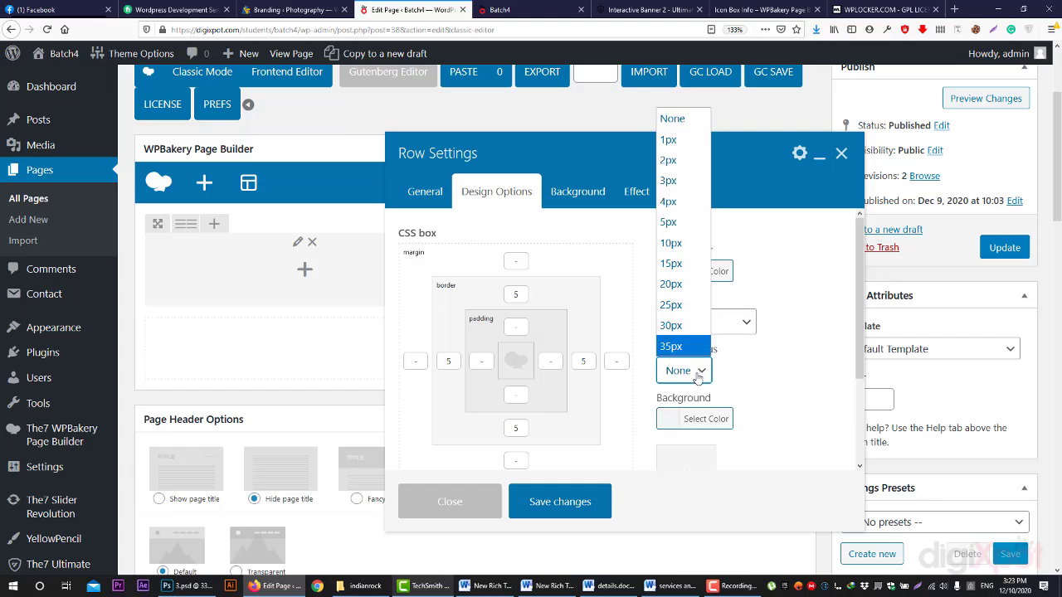
pyautogui.click(700, 371)
pyautogui.click(581, 507)
pyautogui.click(983, 99)
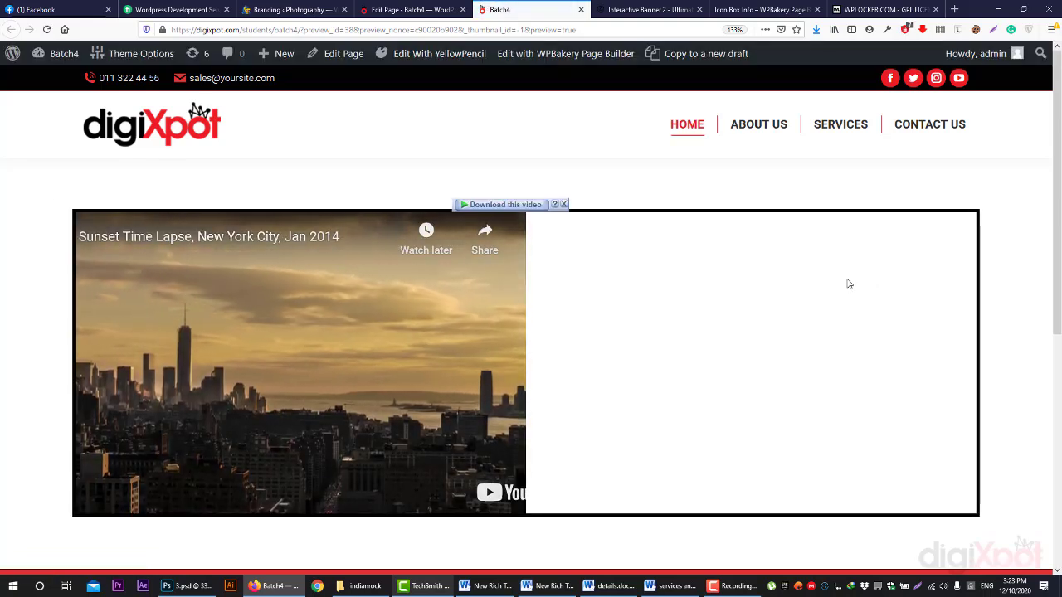
# - Reopen the row's Design Options and compare its 5px solid black border with the Batch4 preview
pyautogui.click(411, 9)
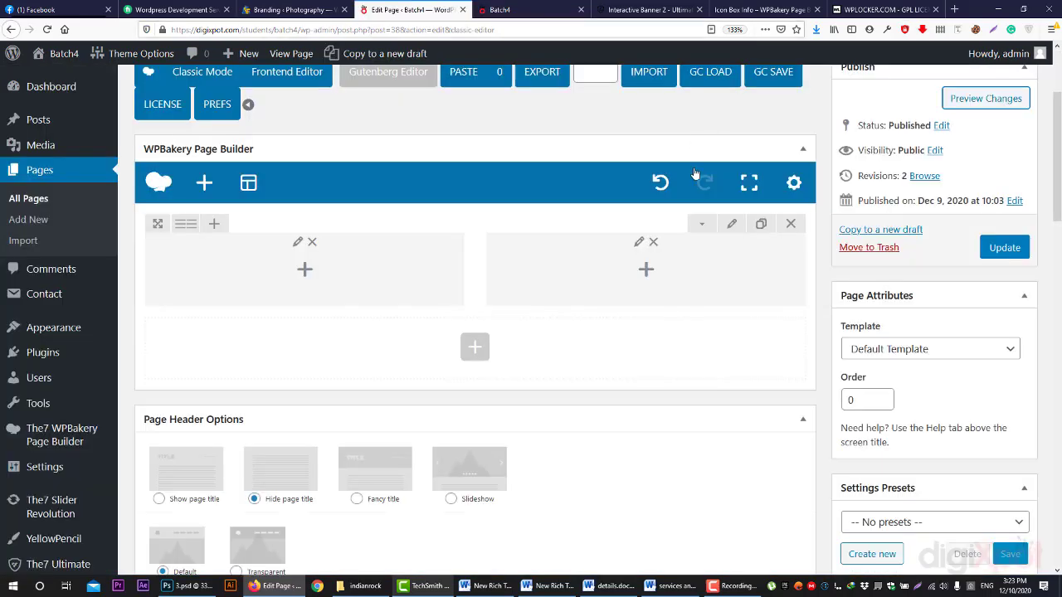
pyautogui.click(728, 227)
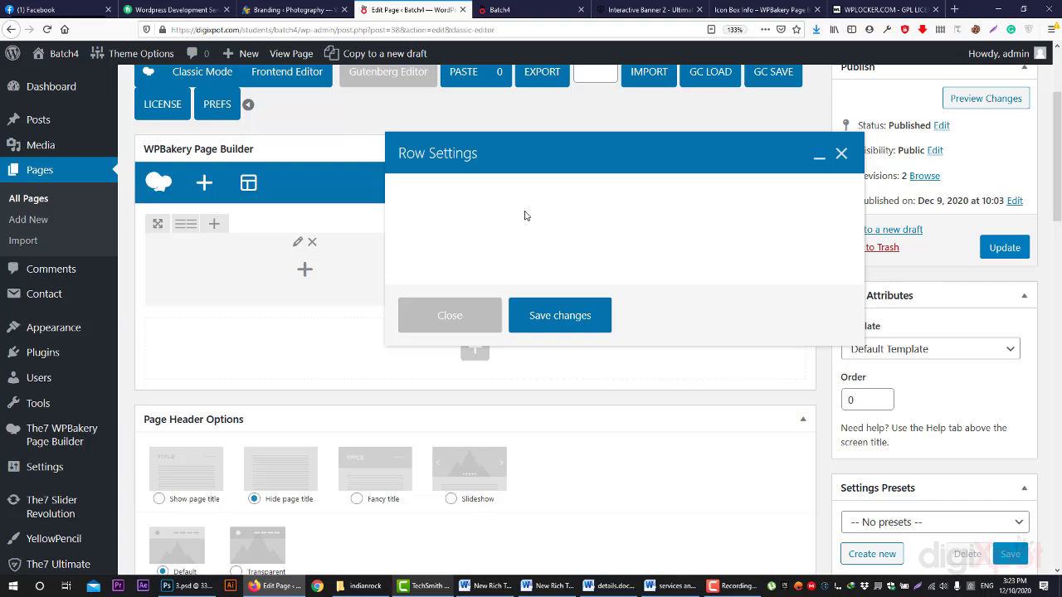
pyautogui.click(488, 193)
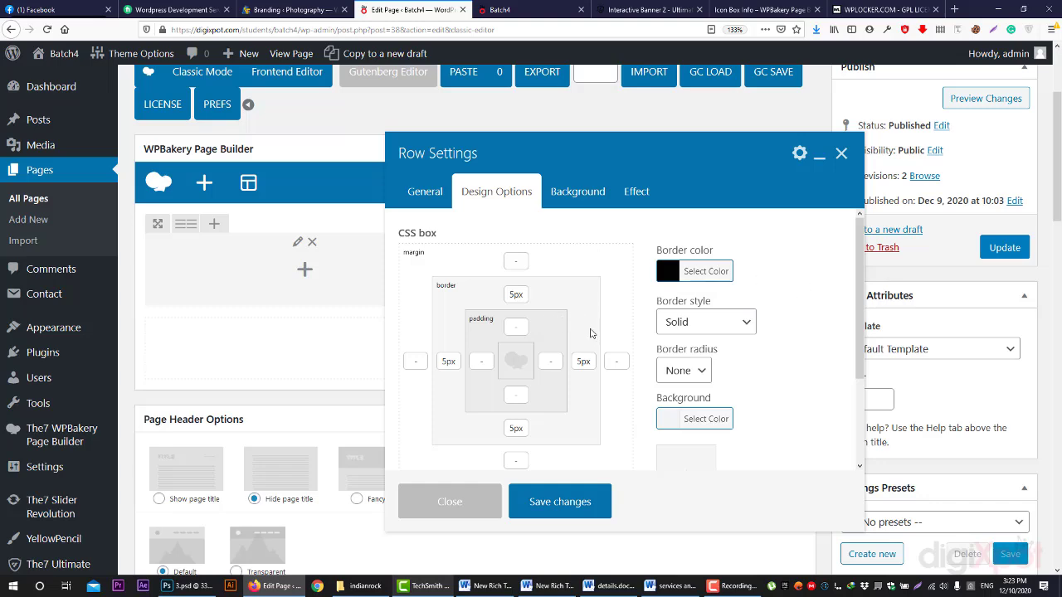
pyautogui.click(514, 9)
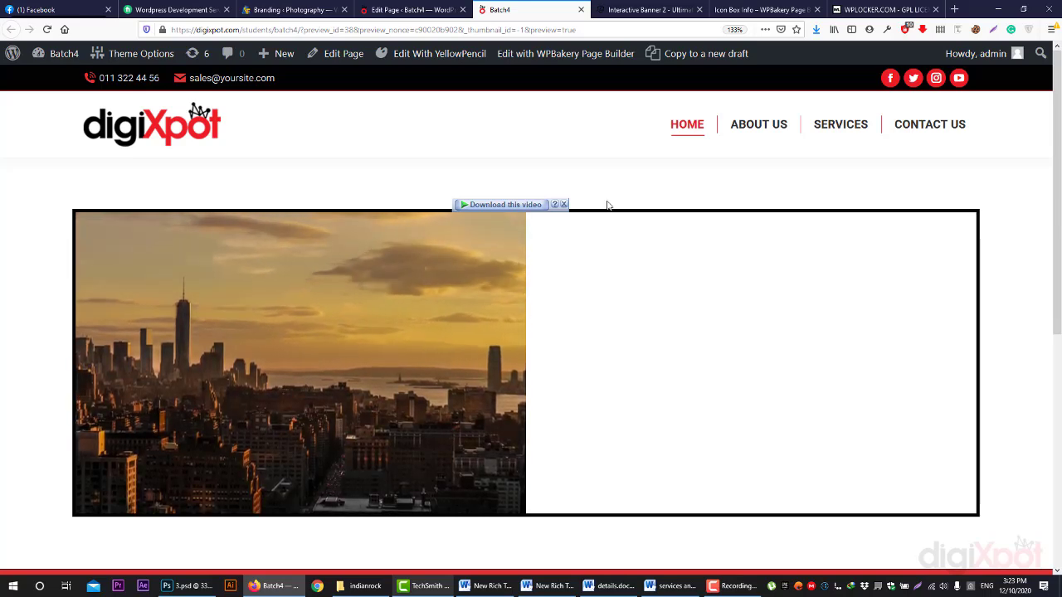
pyautogui.click(411, 9)
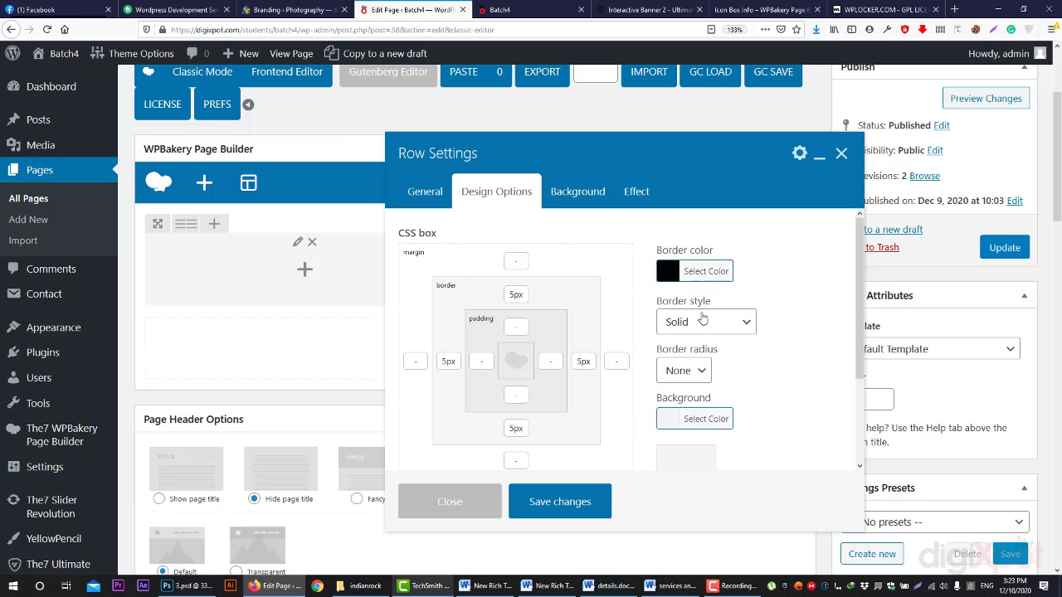
pyautogui.click(698, 371)
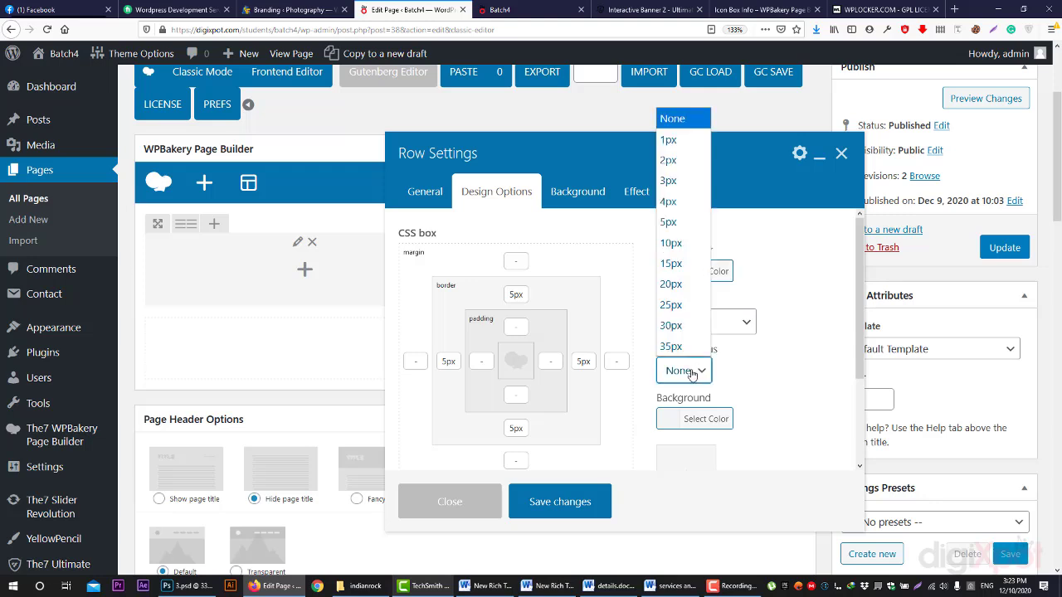
pyautogui.click(693, 372)
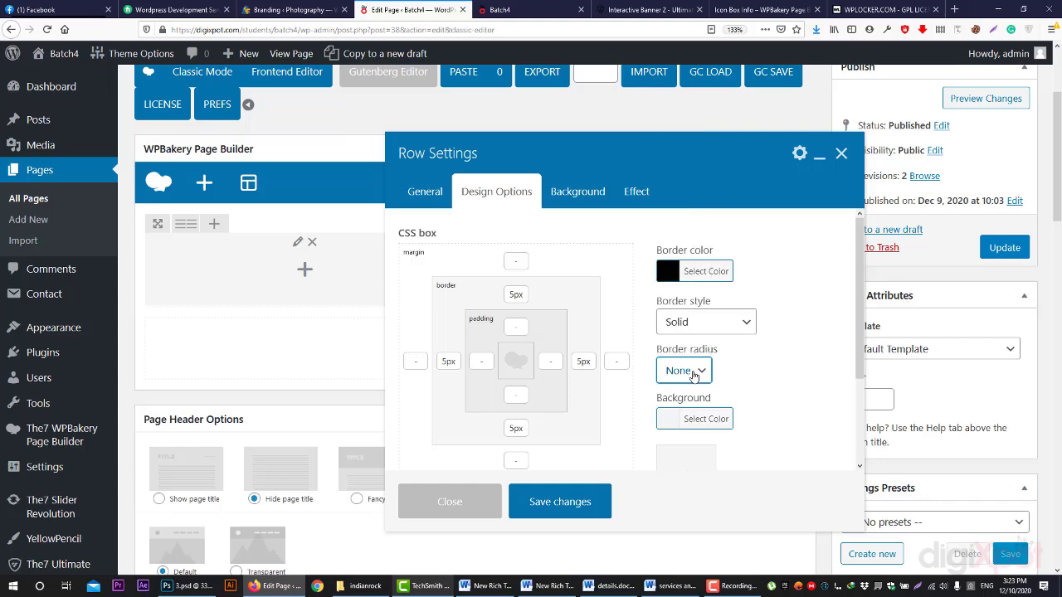
pyautogui.click(518, 10)
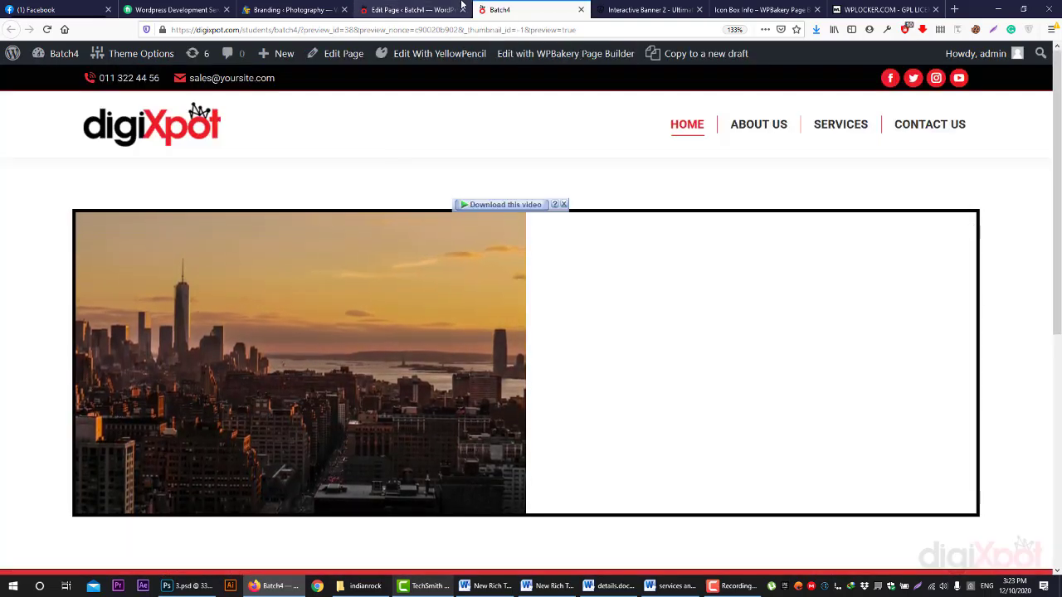
pyautogui.click(406, 9)
pyautogui.click(732, 321)
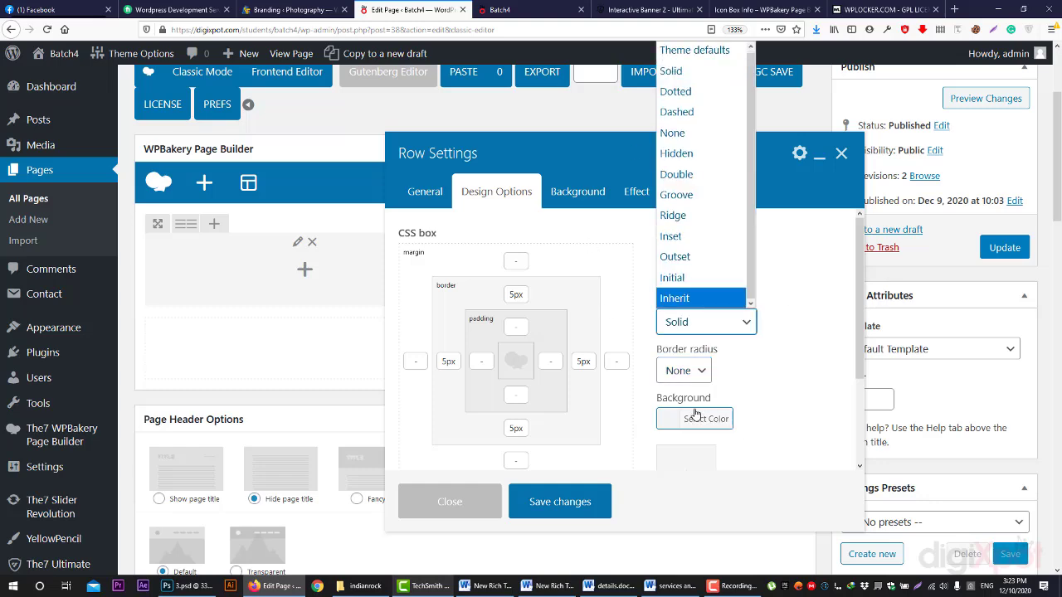
# - Round the row border's corners to 5px and save the row settings
pyautogui.click(678, 369)
pyautogui.click(708, 226)
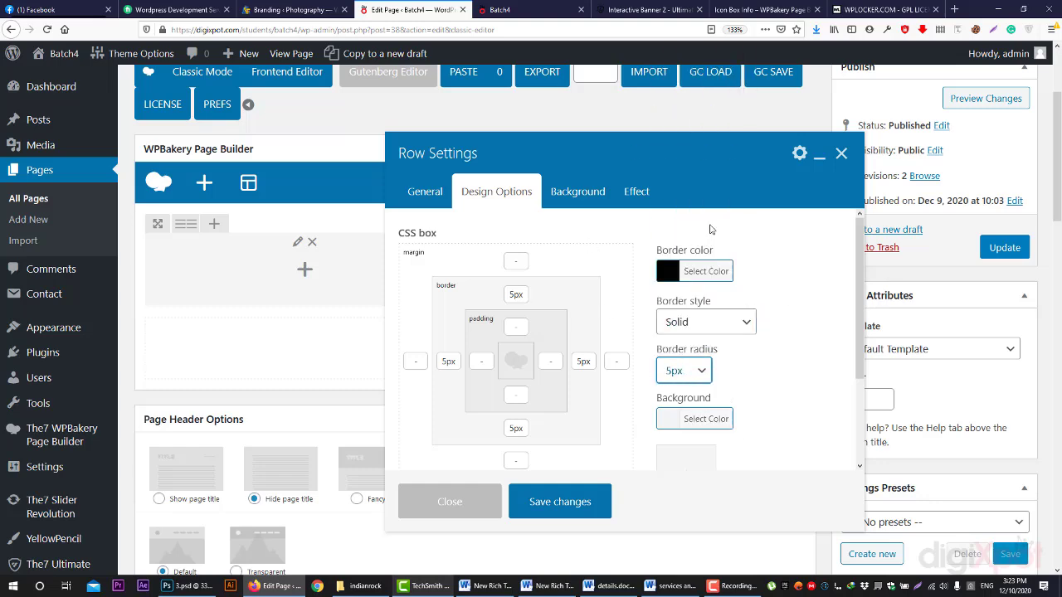
pyautogui.click(561, 497)
# - Preview the page to check the rounded corners, then return to the editor
pyautogui.click(987, 100)
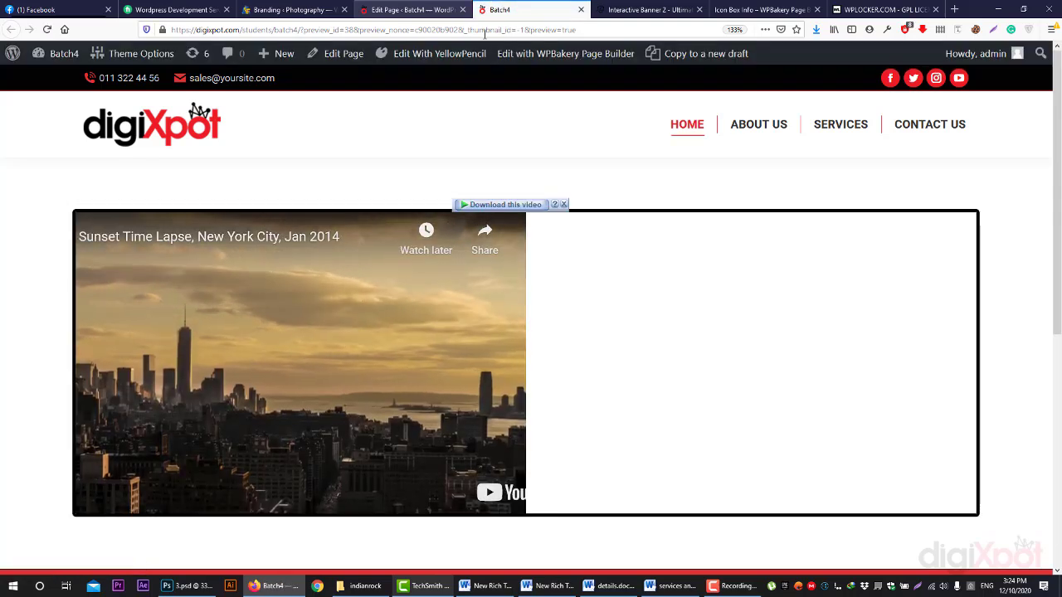
pyautogui.click(565, 205)
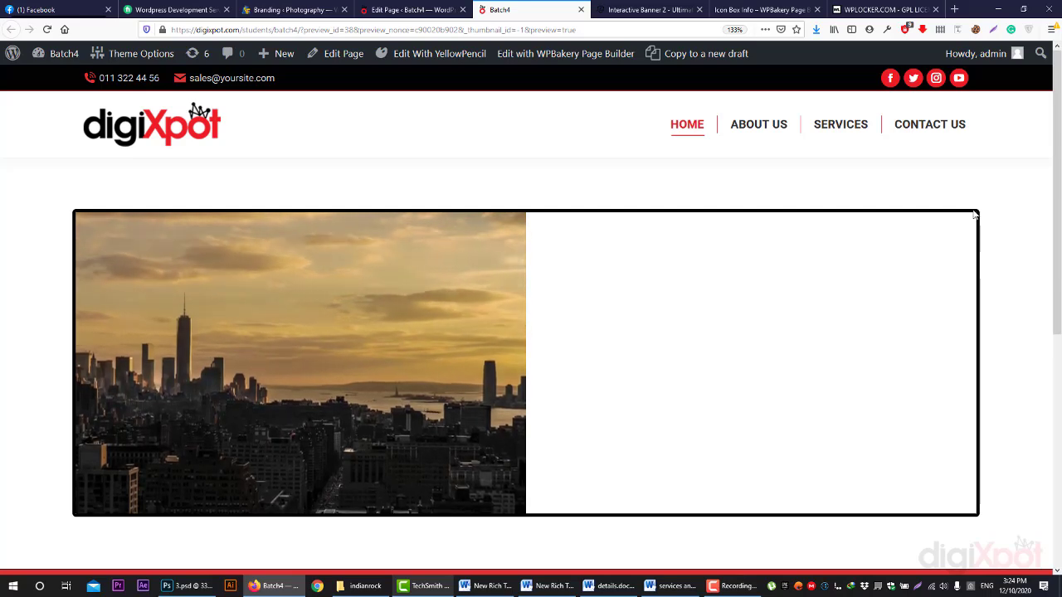
pyautogui.click(369, 7)
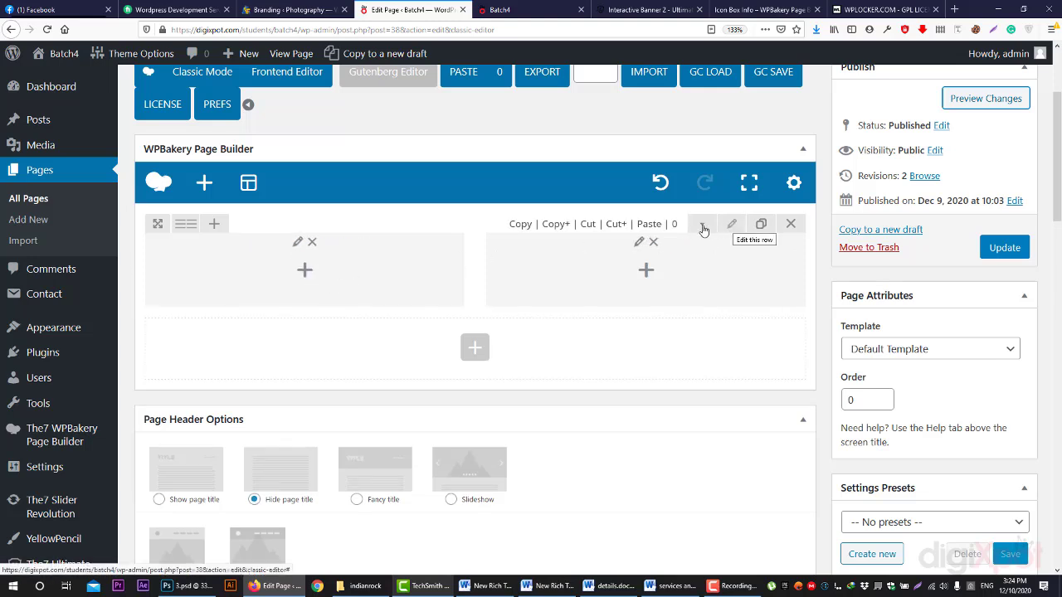
# - Close the first column's settings unchanged, open the other column's settings, and glance at the Batch4 preview
pyautogui.click(247, 241)
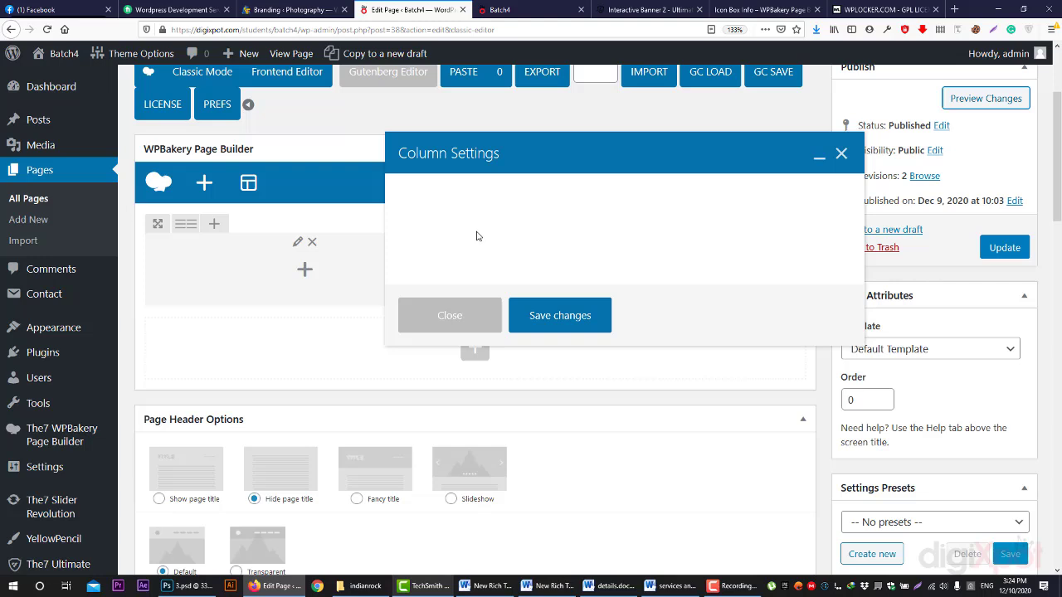
pyautogui.click(473, 312)
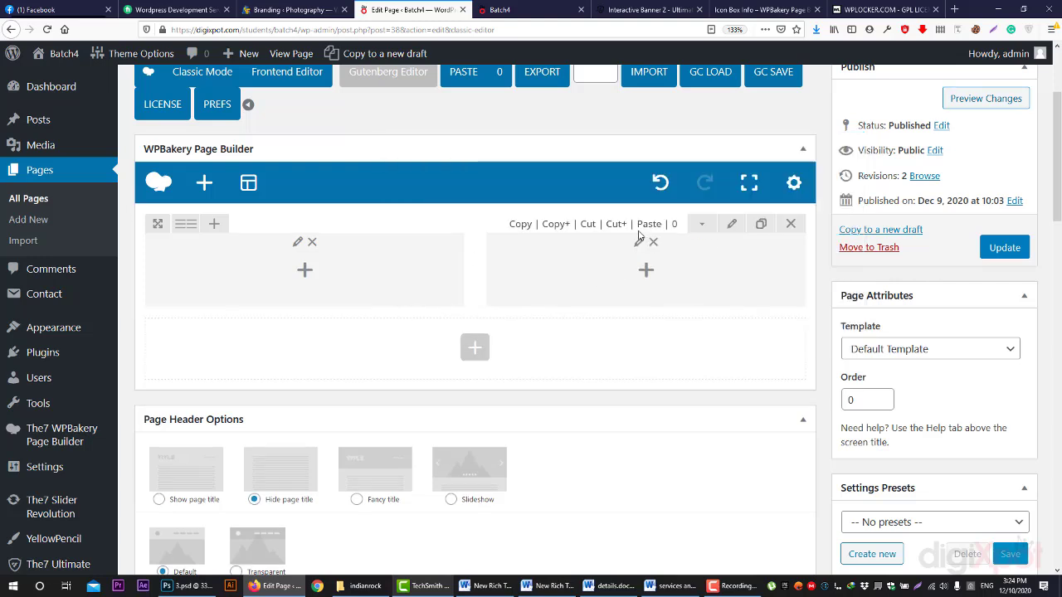
pyautogui.click(588, 242)
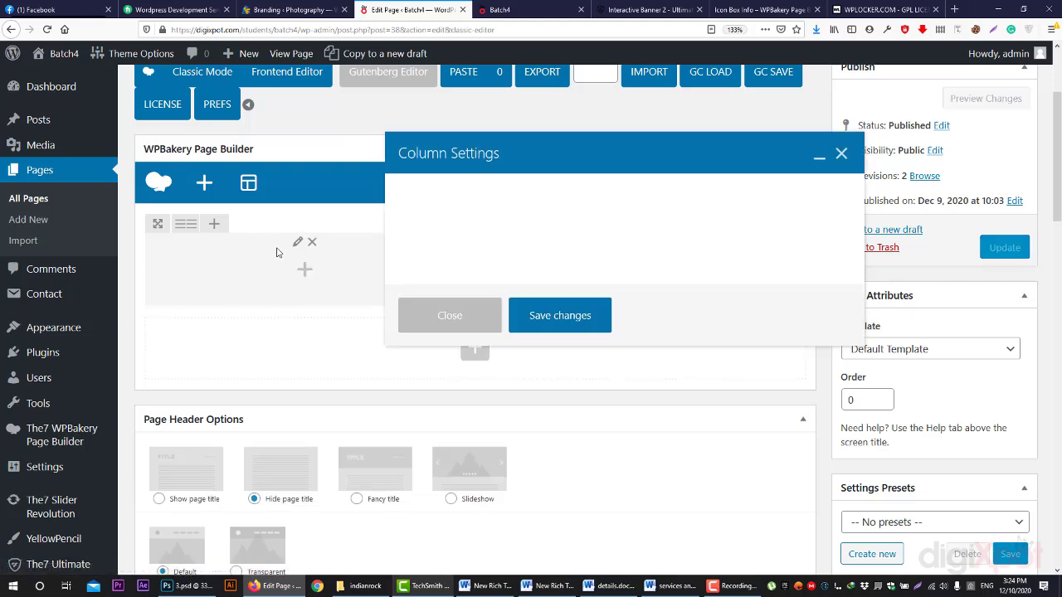
pyautogui.click(526, 8)
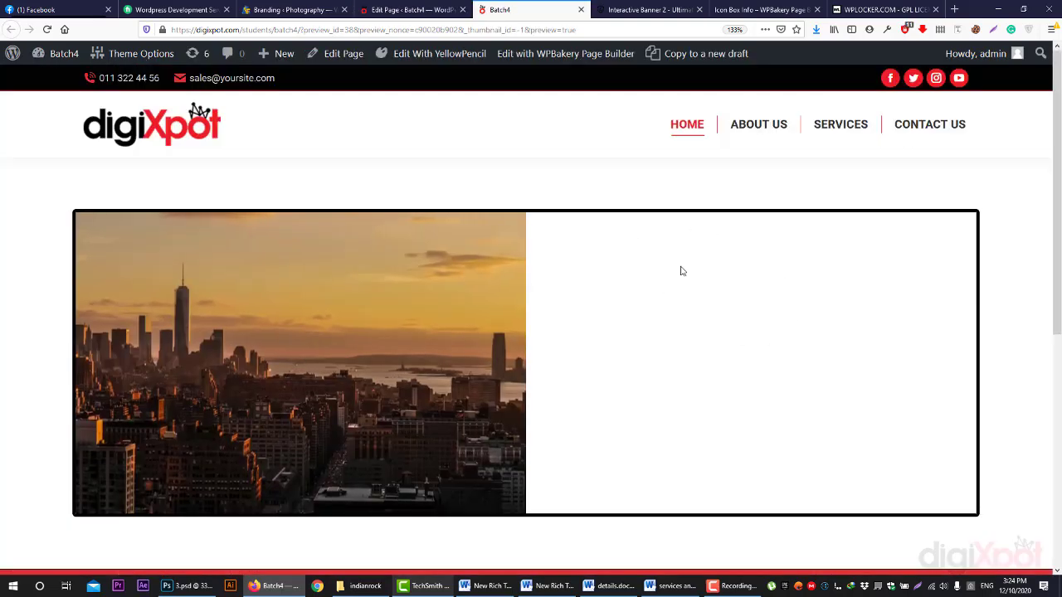
# - Open the column's Design Options and close the background image picker without choosing an image
pyautogui.click(418, 8)
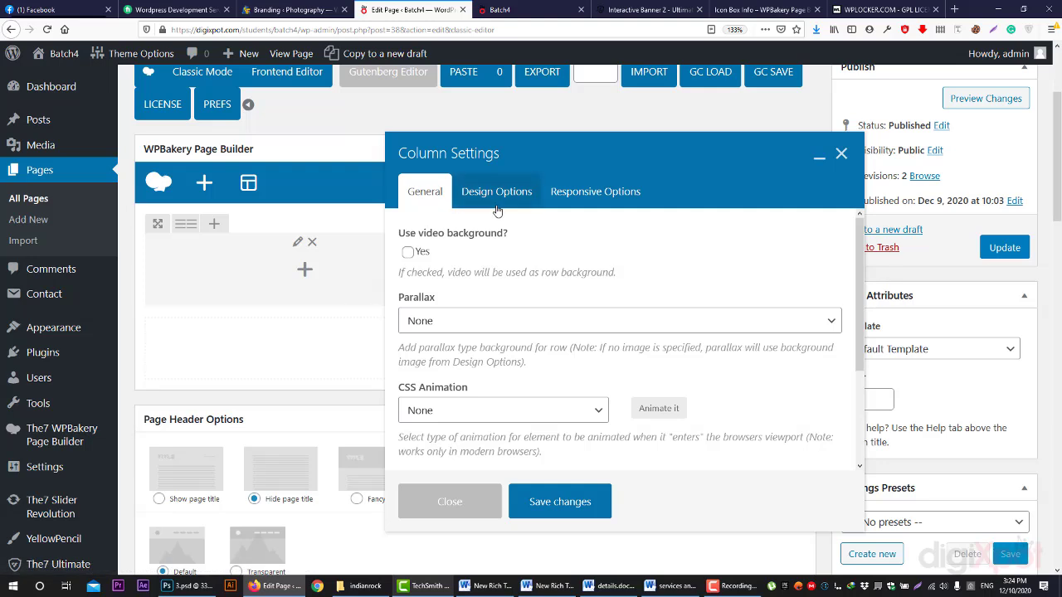
pyautogui.click(497, 195)
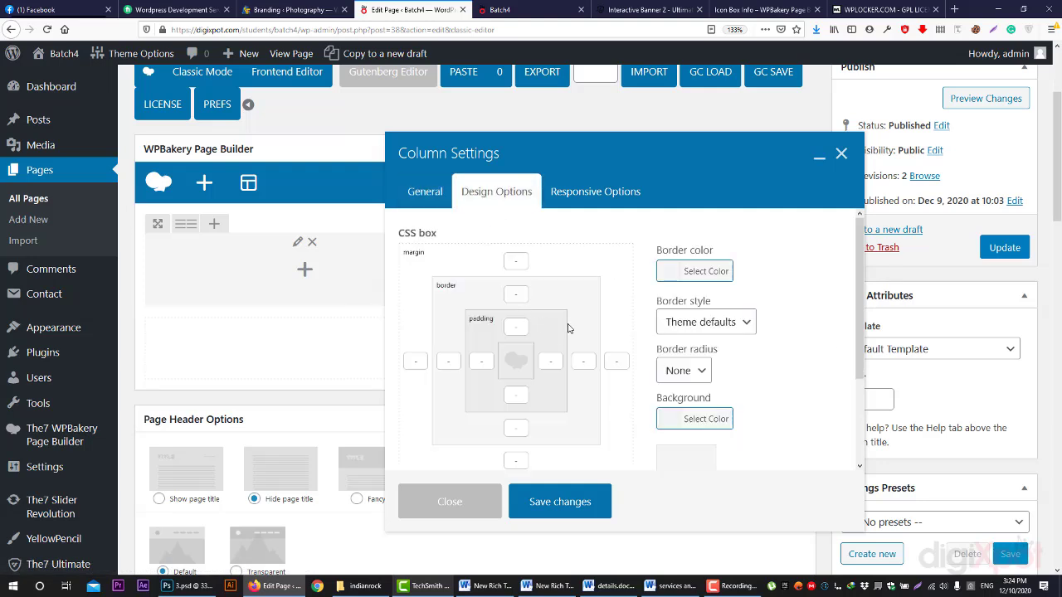
pyautogui.scroll(-2, 568, 329)
pyautogui.scroll(2, 597, 307)
pyautogui.scroll(-1, 597, 302)
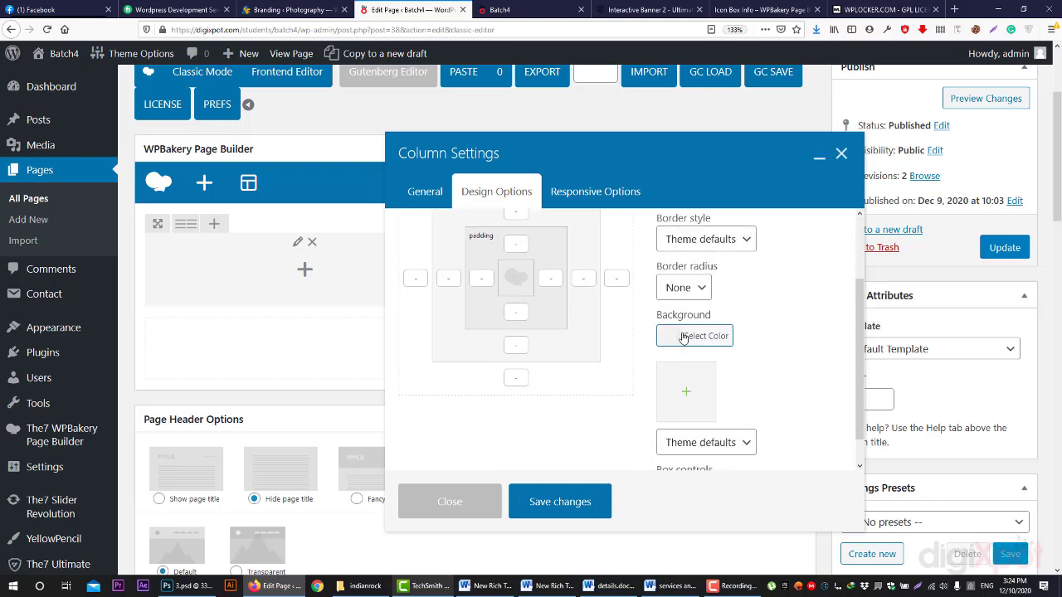
pyautogui.click(690, 392)
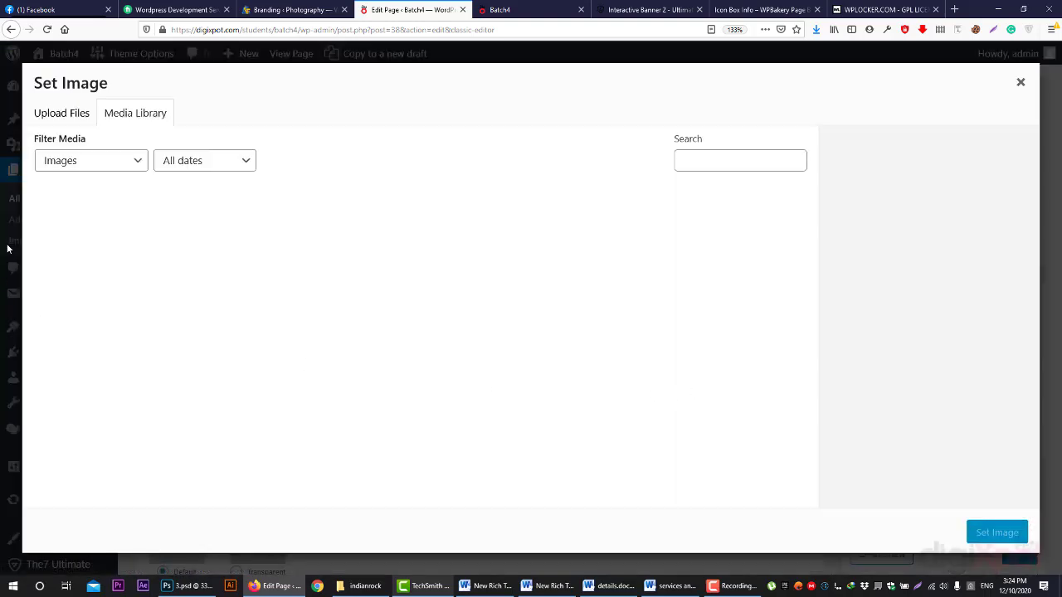
pyautogui.click(1019, 82)
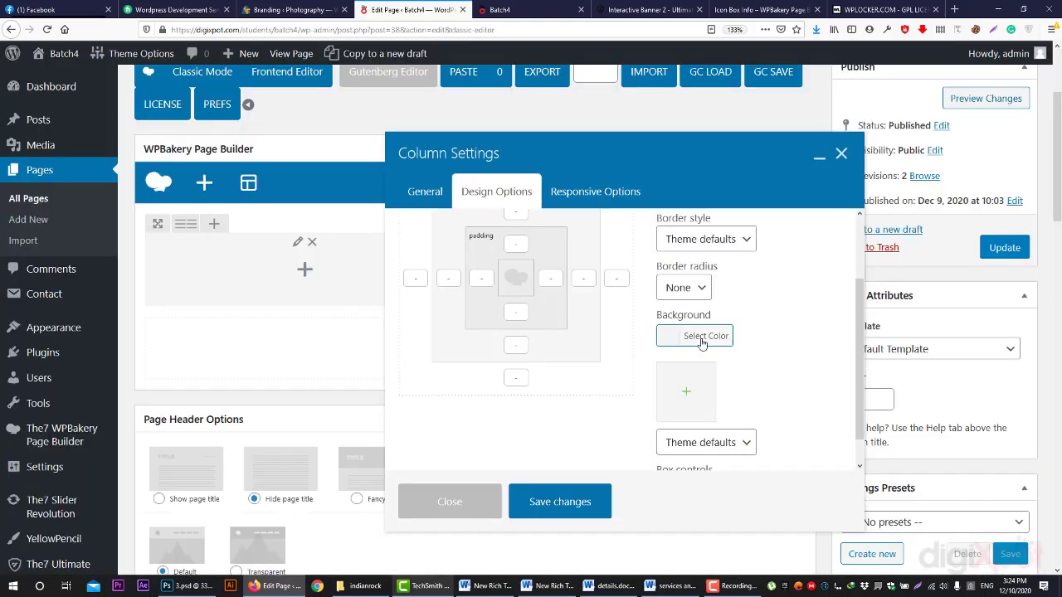
# - Give the column a red #dd3333 background, leaving image sizing at Theme defaults
pyautogui.click(702, 340)
pyautogui.scroll(-1, 713, 332)
pyautogui.scroll(-2, 714, 357)
pyautogui.click(702, 421)
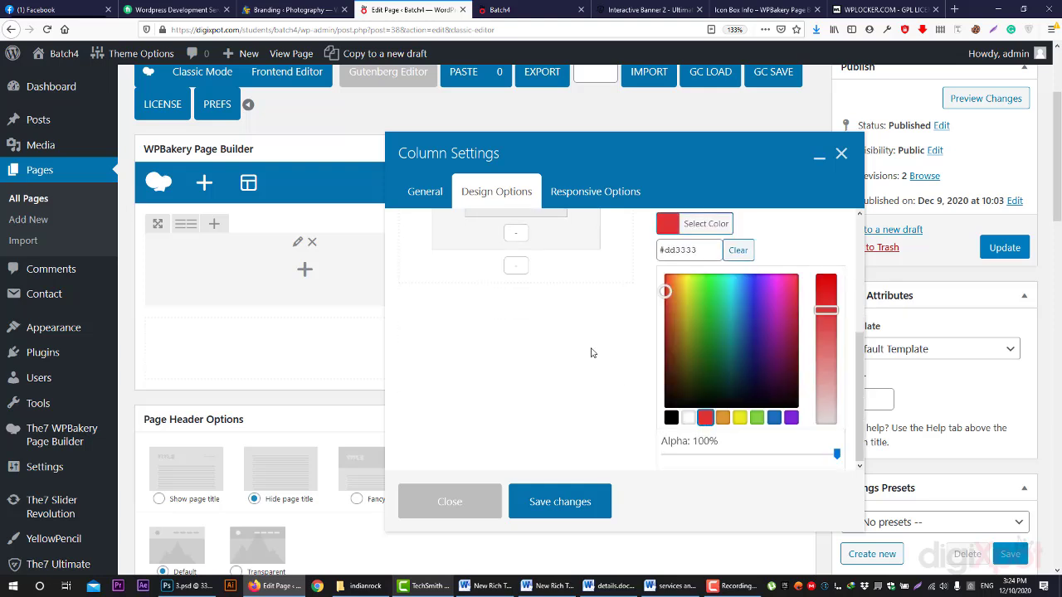
pyautogui.click(595, 348)
pyautogui.click(705, 415)
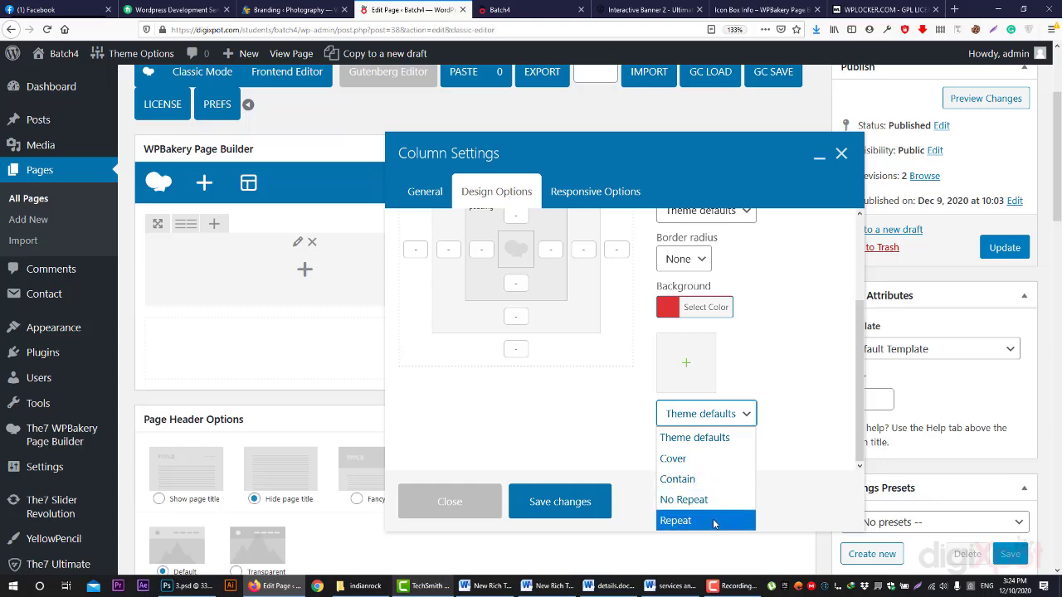
pyautogui.click(779, 355)
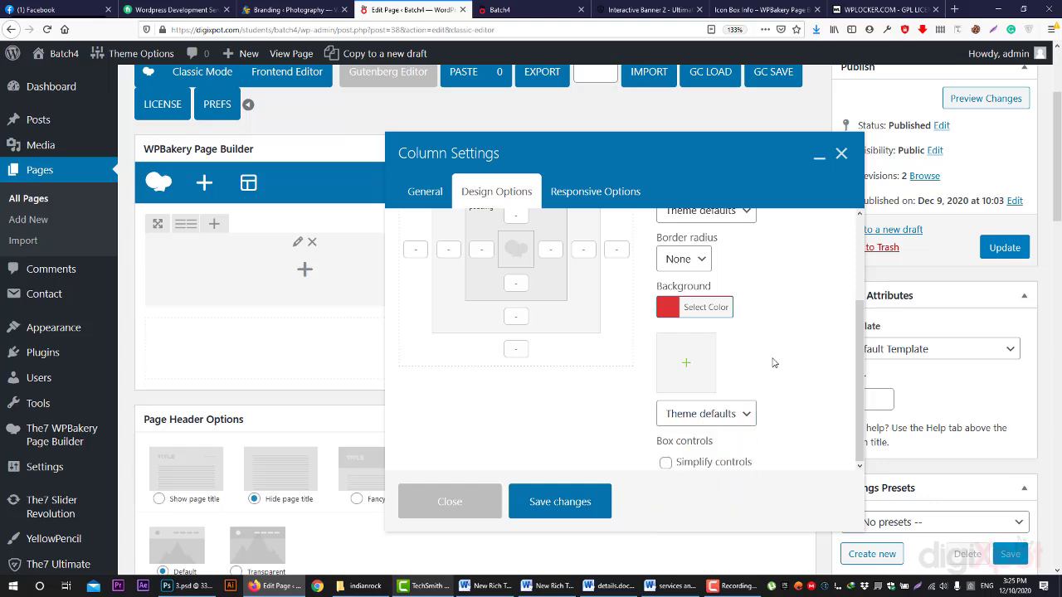
pyautogui.scroll(-3, 768, 370)
pyautogui.scroll(3, 767, 370)
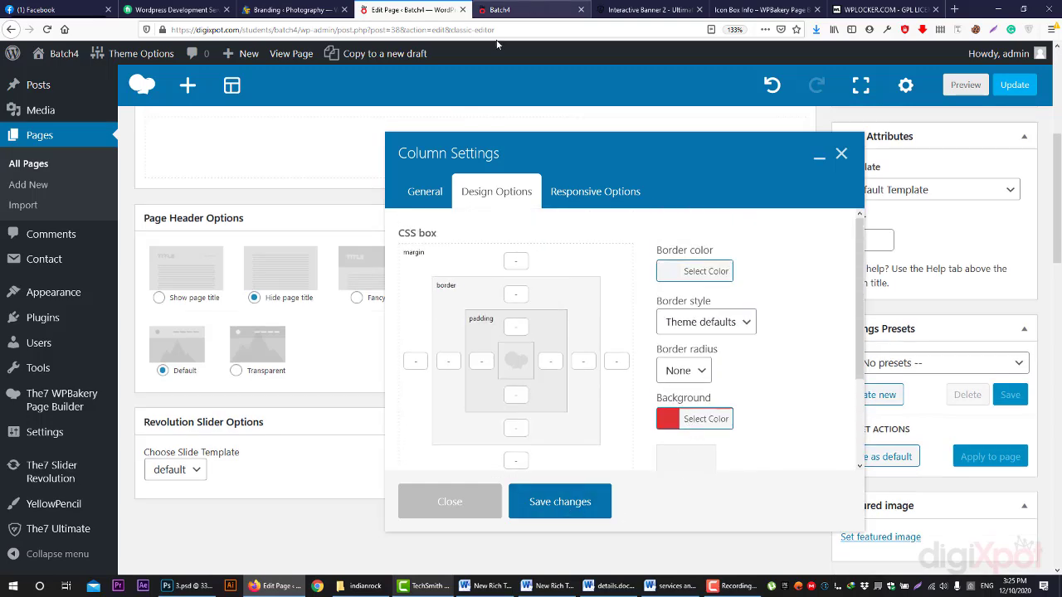
pyautogui.click(502, 10)
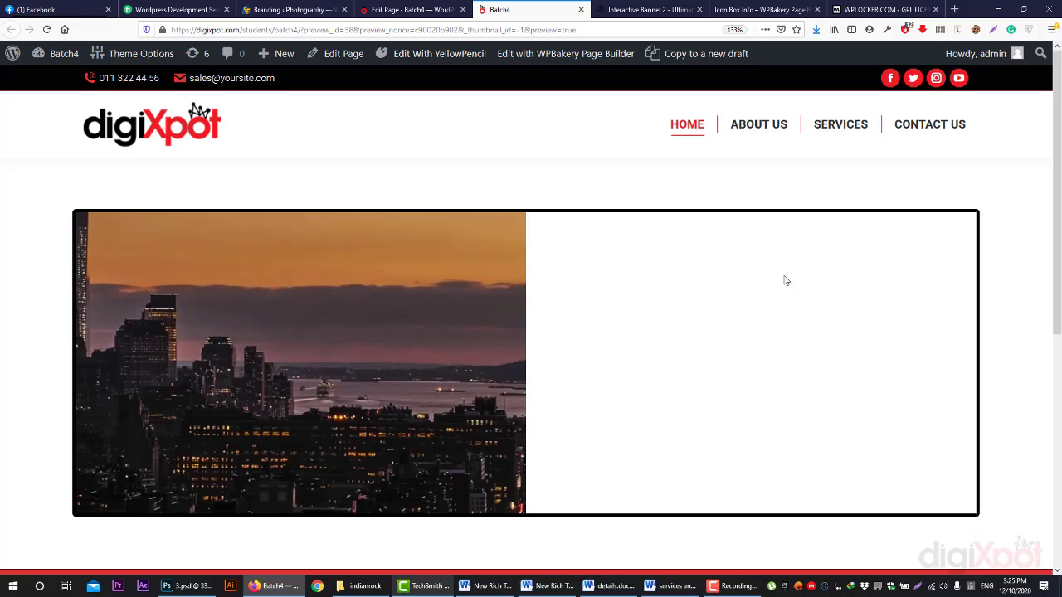
# - Save the column's red background, preview the page, and go back to the HOME editor
pyautogui.click(399, 8)
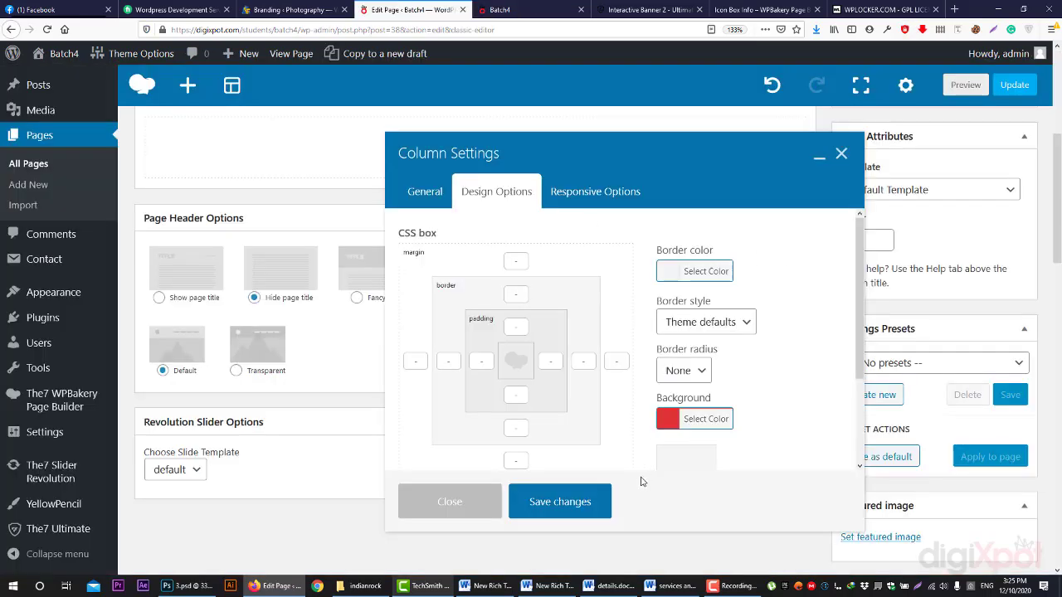
pyautogui.click(583, 502)
pyautogui.click(965, 90)
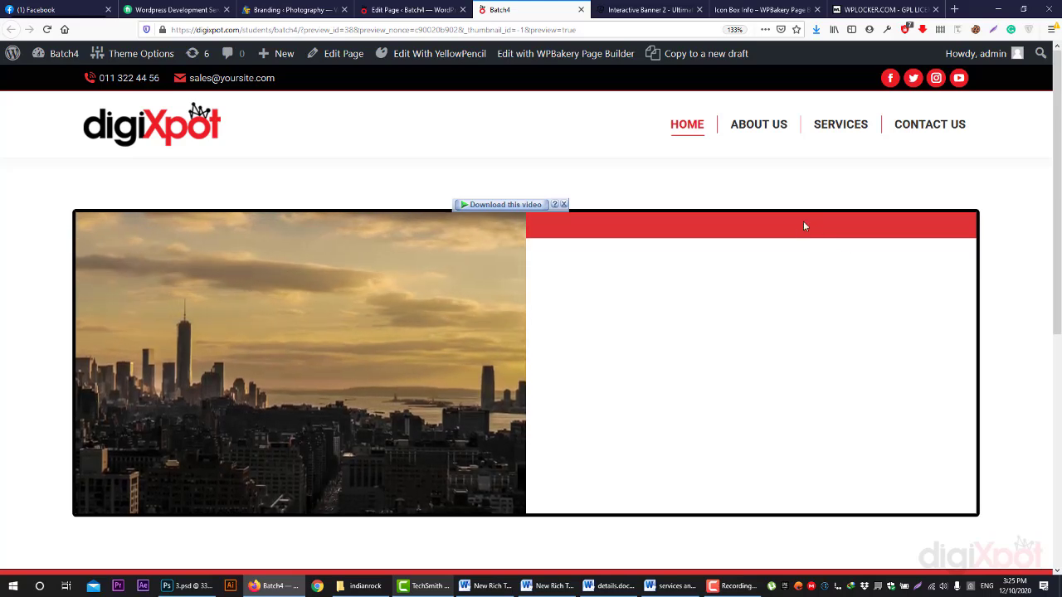
pyautogui.click(406, 9)
# - Save the right column's red background with 200 top padding and preview it filling the column
pyautogui.scroll(1, 599, 310)
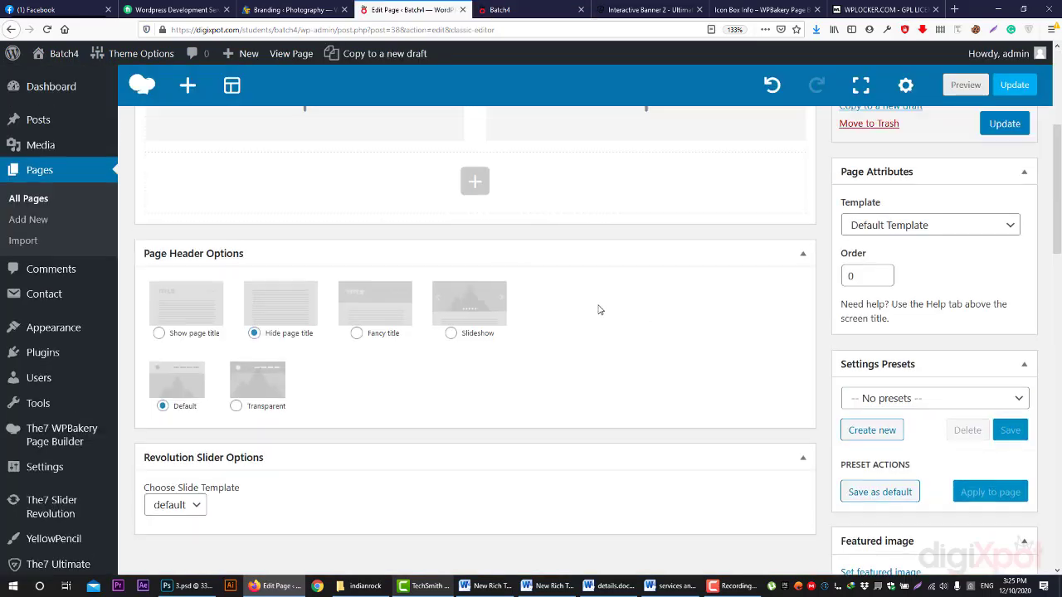
pyautogui.scroll(3, 599, 310)
pyautogui.click(600, 320)
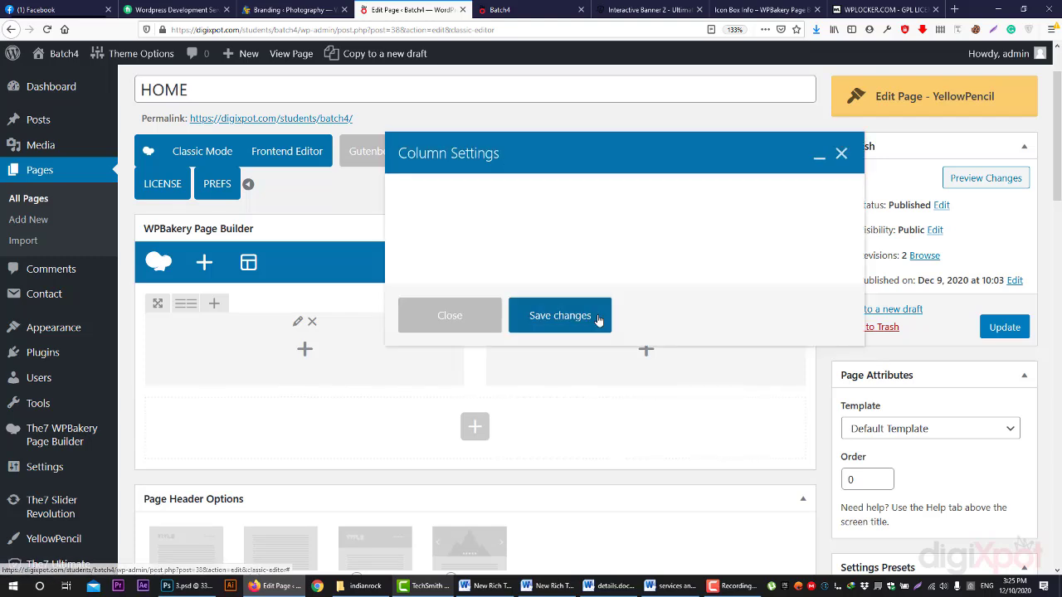
pyautogui.click(524, 9)
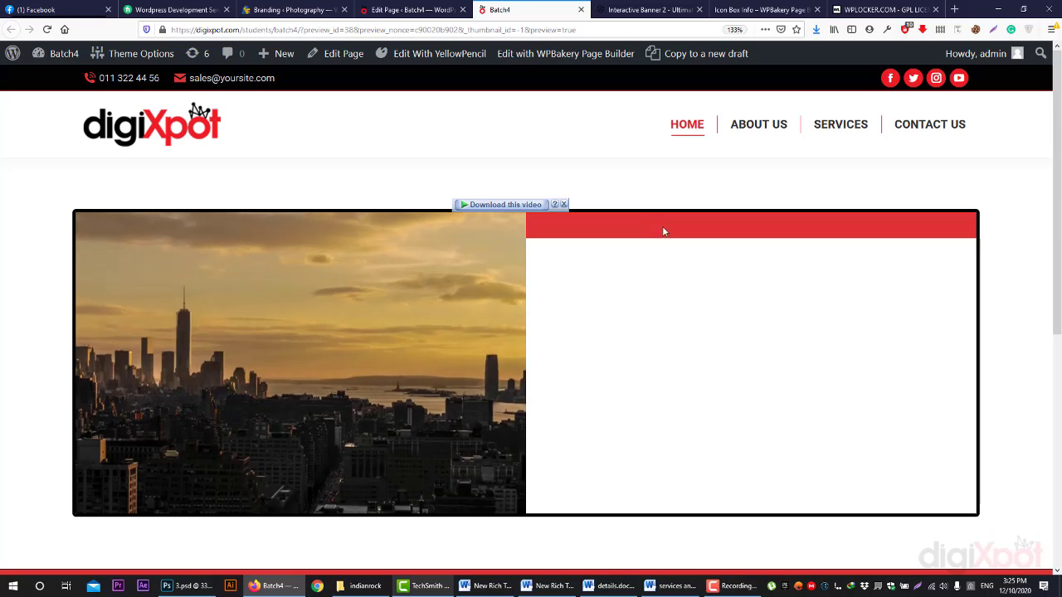
pyautogui.click(408, 9)
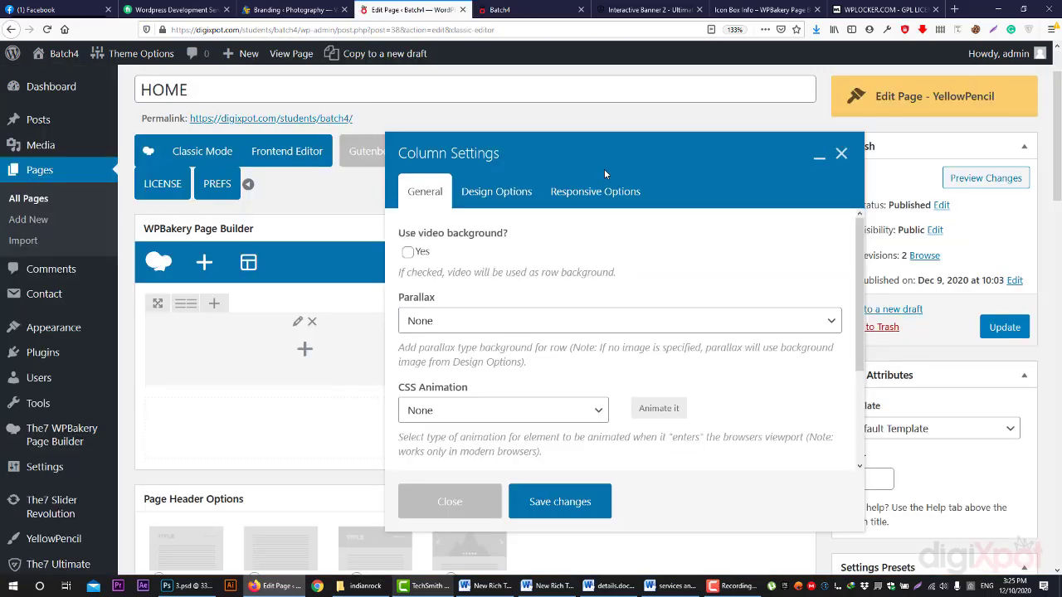
pyautogui.click(498, 190)
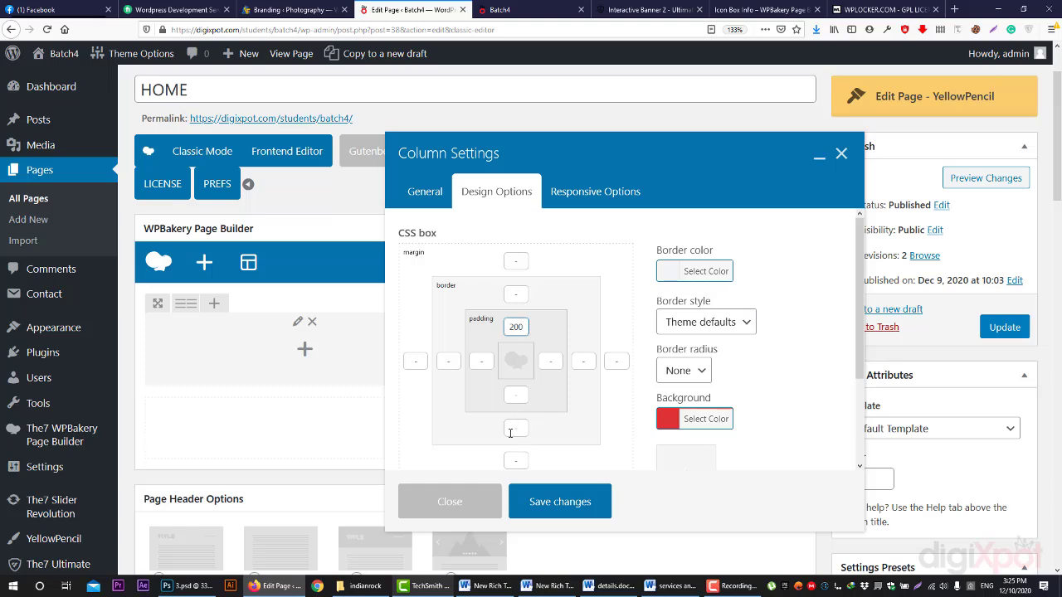
pyautogui.click(570, 507)
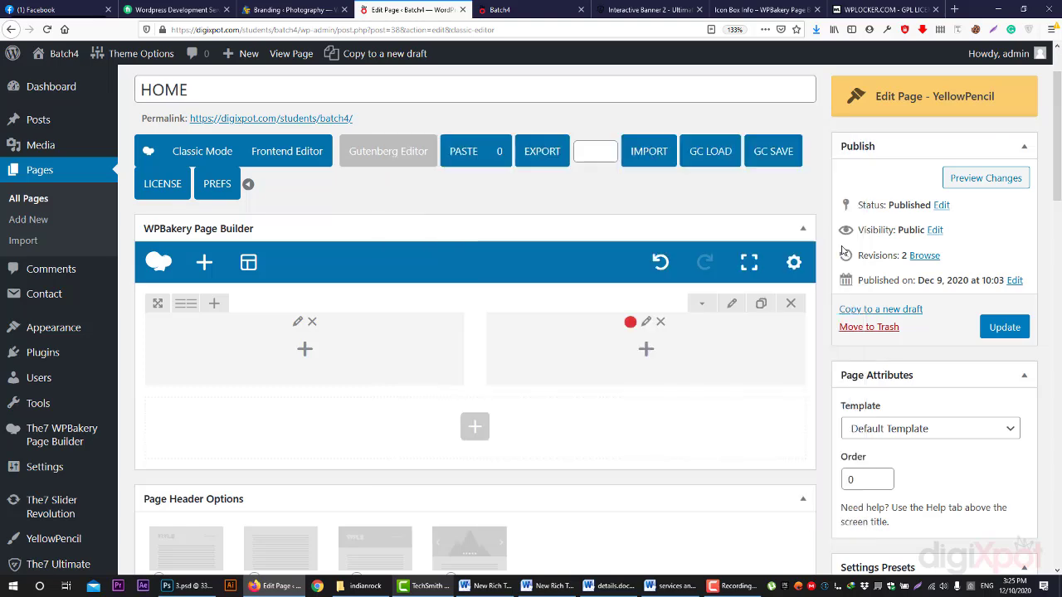
pyautogui.click(960, 175)
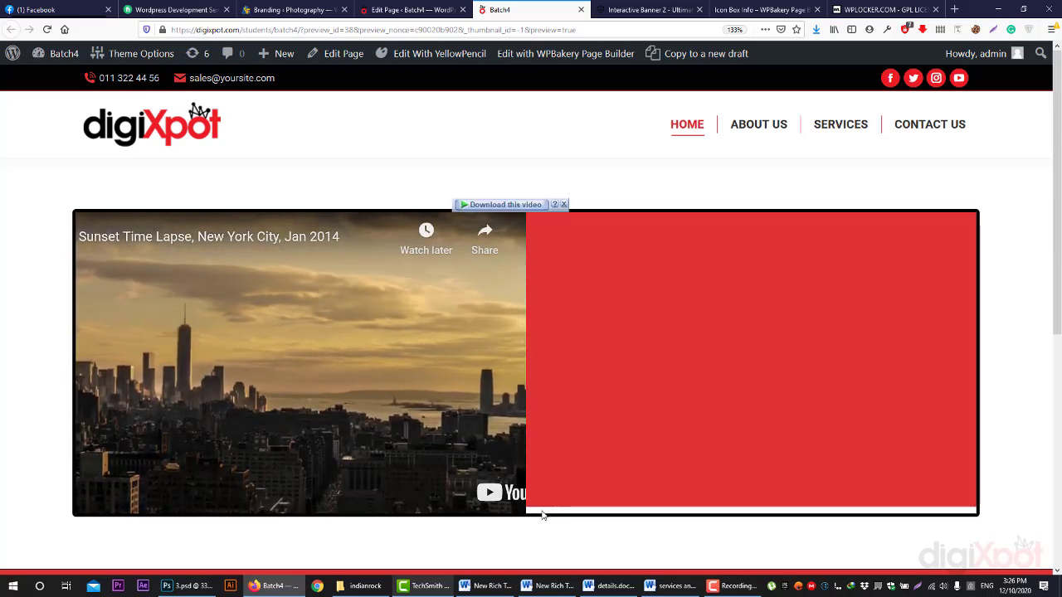
pyautogui.click(398, 9)
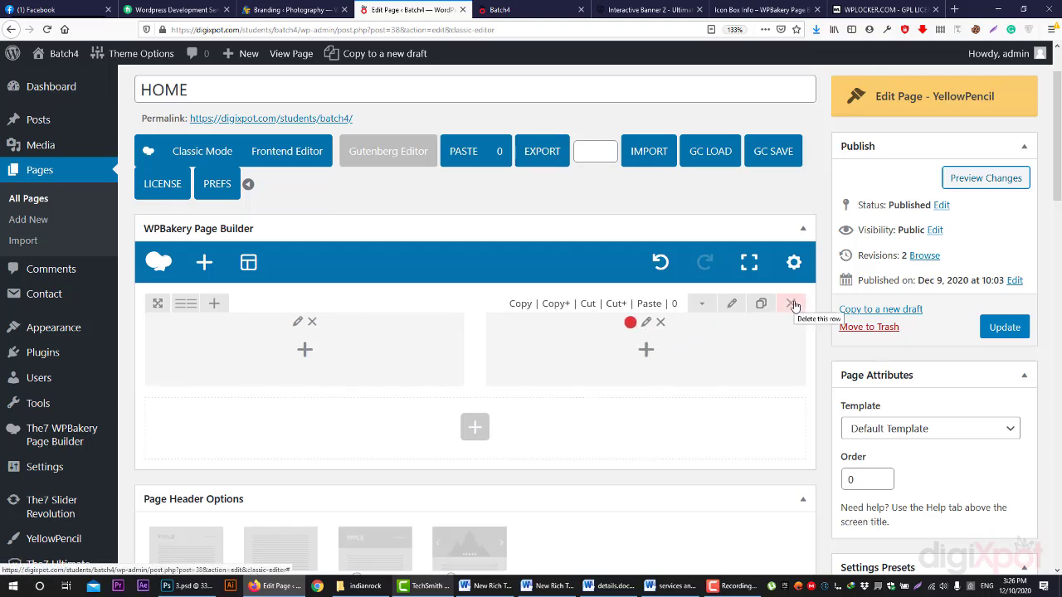
pyautogui.click(597, 323)
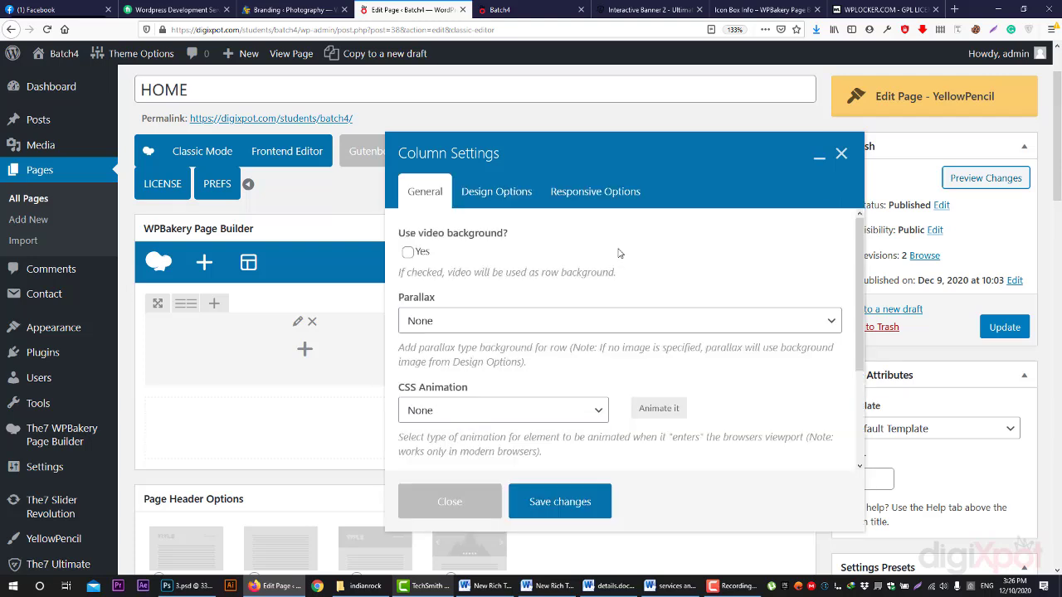
pyautogui.click(634, 200)
pyautogui.scroll(-2, 738, 324)
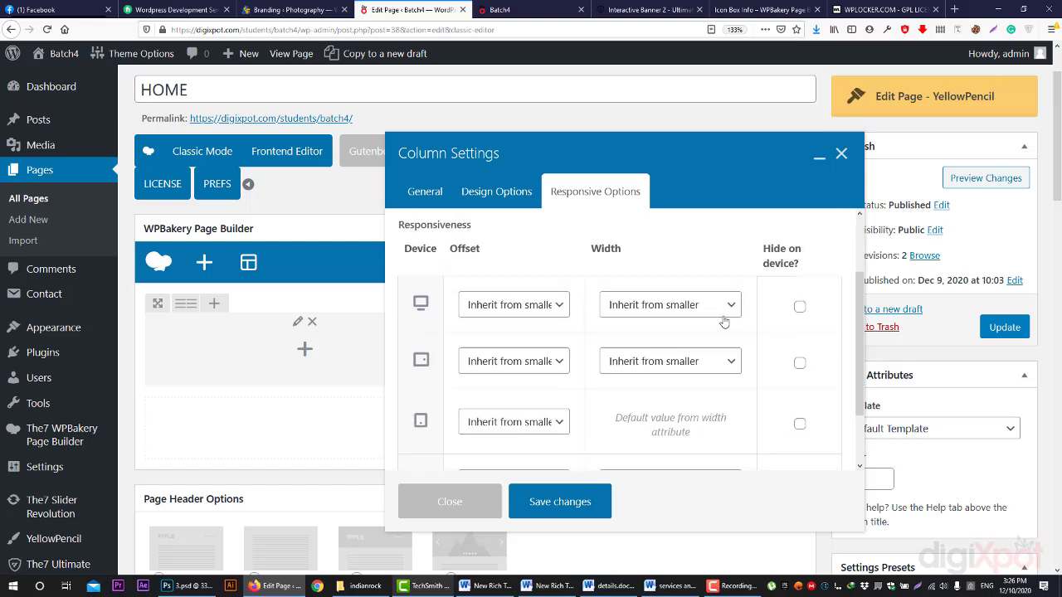
pyautogui.scroll(2, 721, 324)
pyautogui.scroll(-2, 539, 290)
pyautogui.scroll(-2, 429, 377)
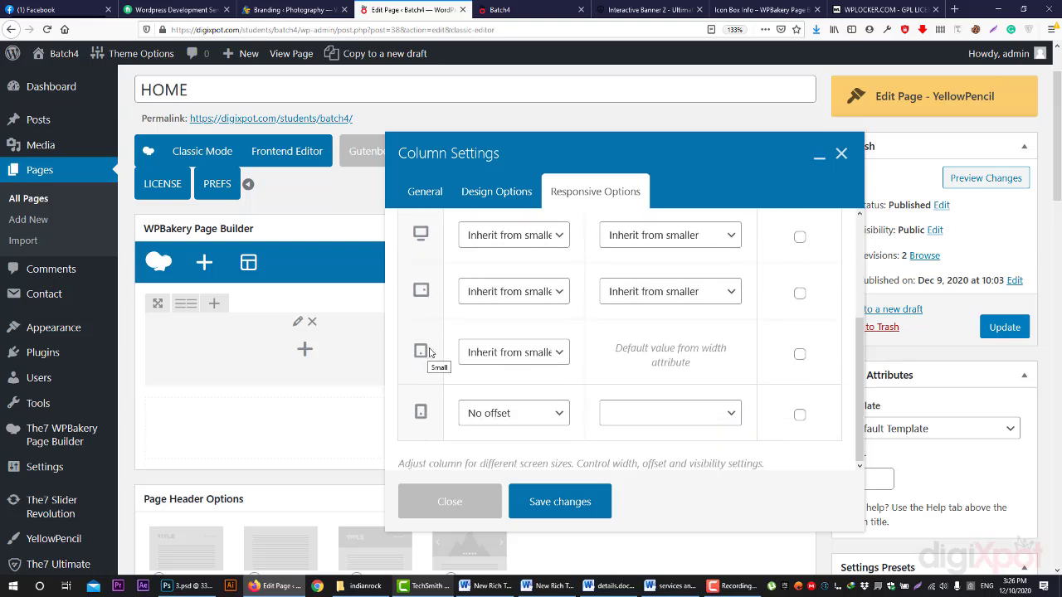
pyautogui.scroll(2, 427, 410)
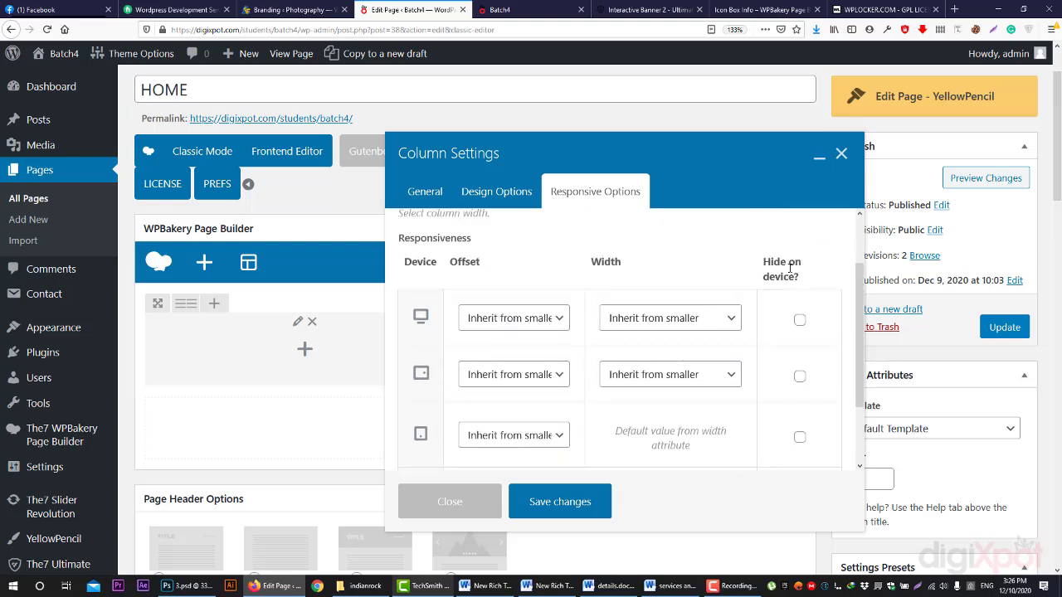
pyautogui.scroll(-2, 796, 373)
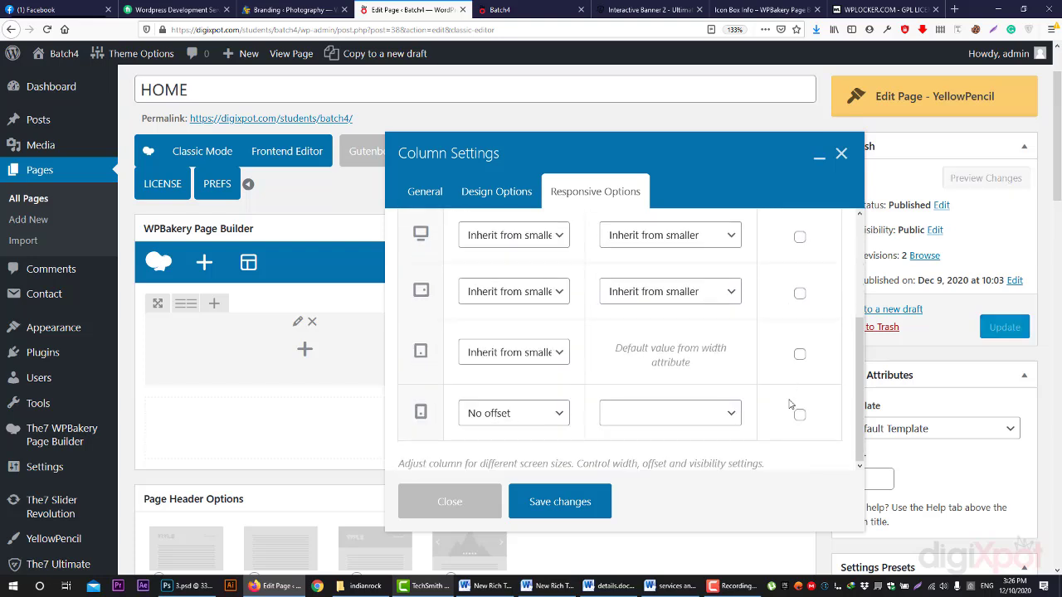
pyautogui.click(800, 415)
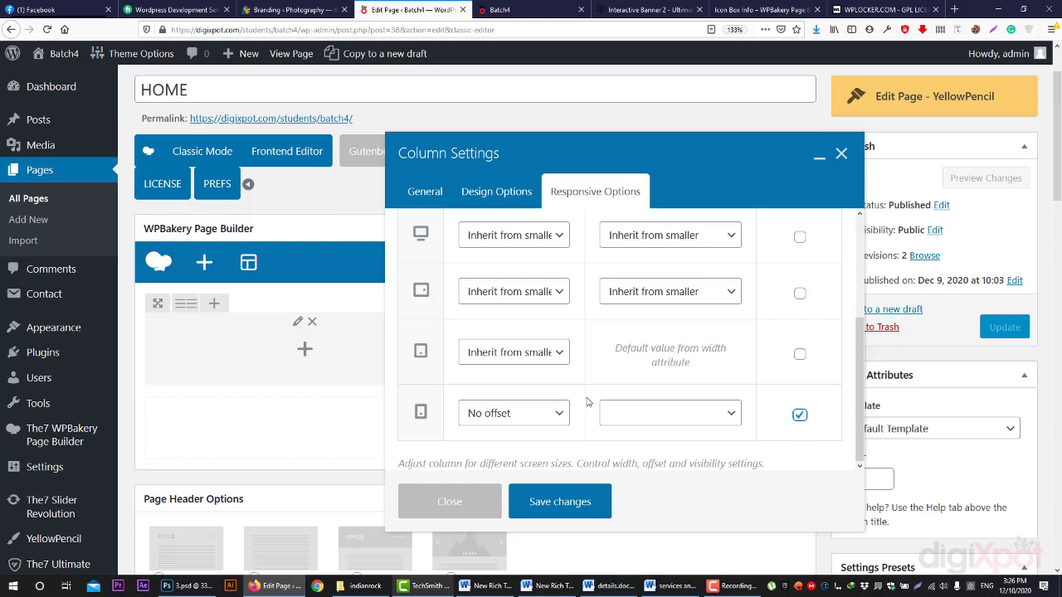
pyautogui.click(799, 415)
pyautogui.click(802, 355)
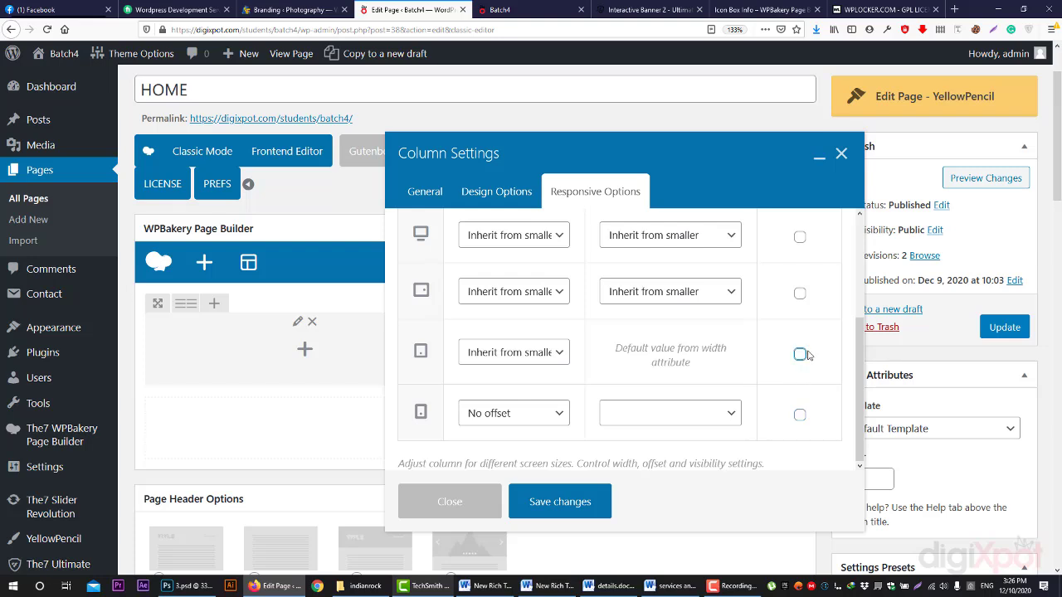
pyautogui.click(802, 354)
pyautogui.click(802, 354)
pyautogui.click(799, 238)
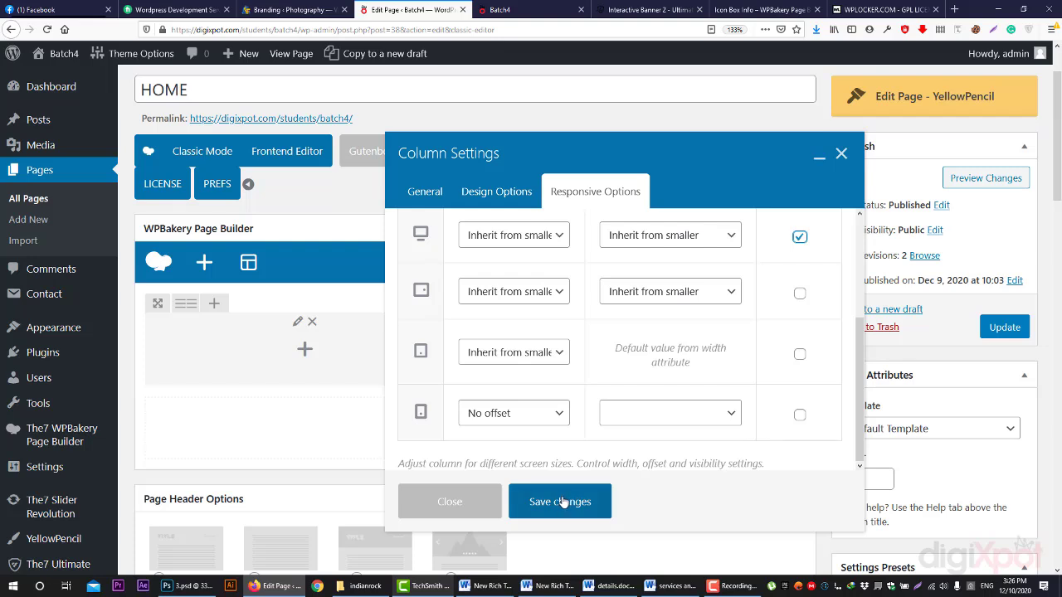
pyautogui.click(798, 238)
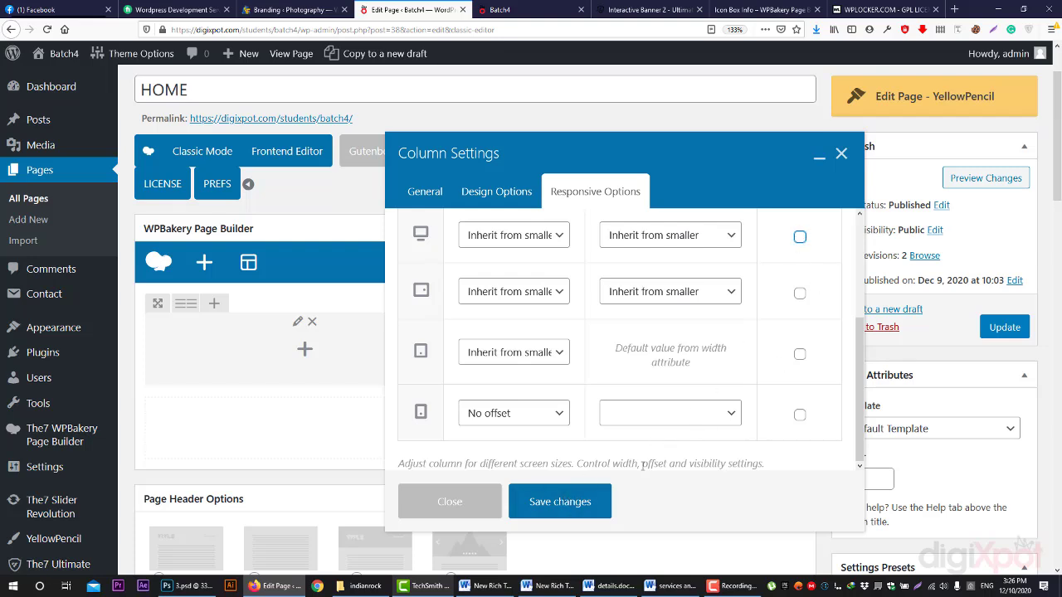
pyautogui.click(574, 502)
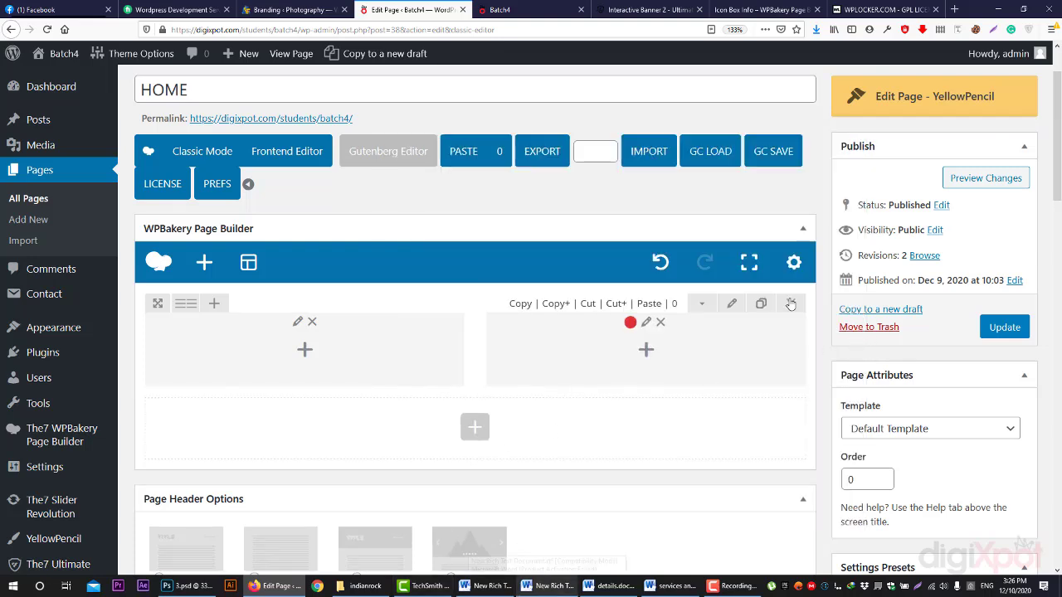
# - Delete the two-column row, add a fresh empty row, and open its Row Settings
pyautogui.click(790, 303)
pyautogui.click(332, 512)
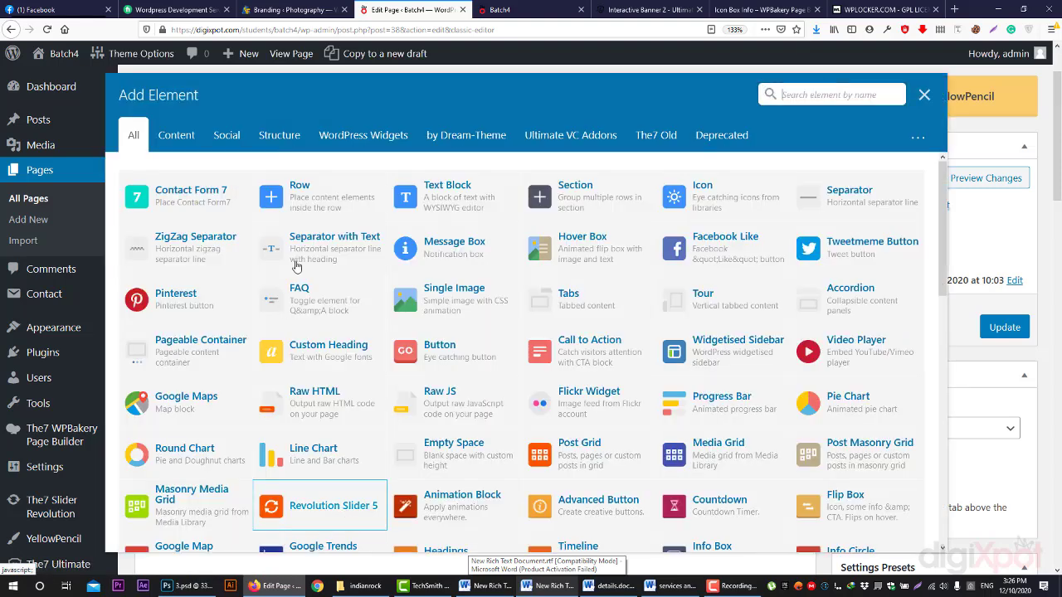
pyautogui.click(299, 195)
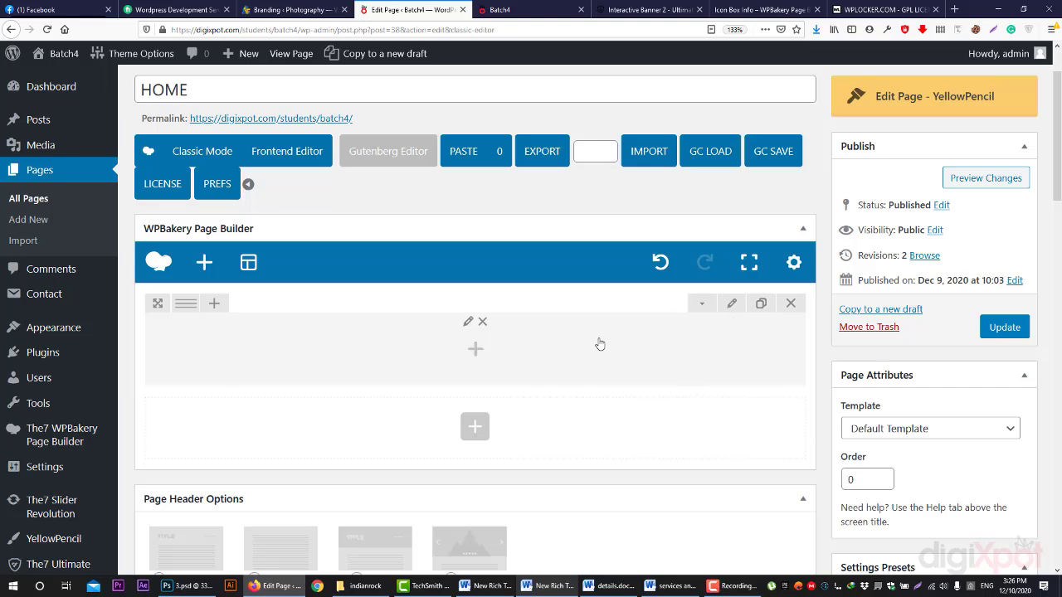
pyautogui.click(734, 305)
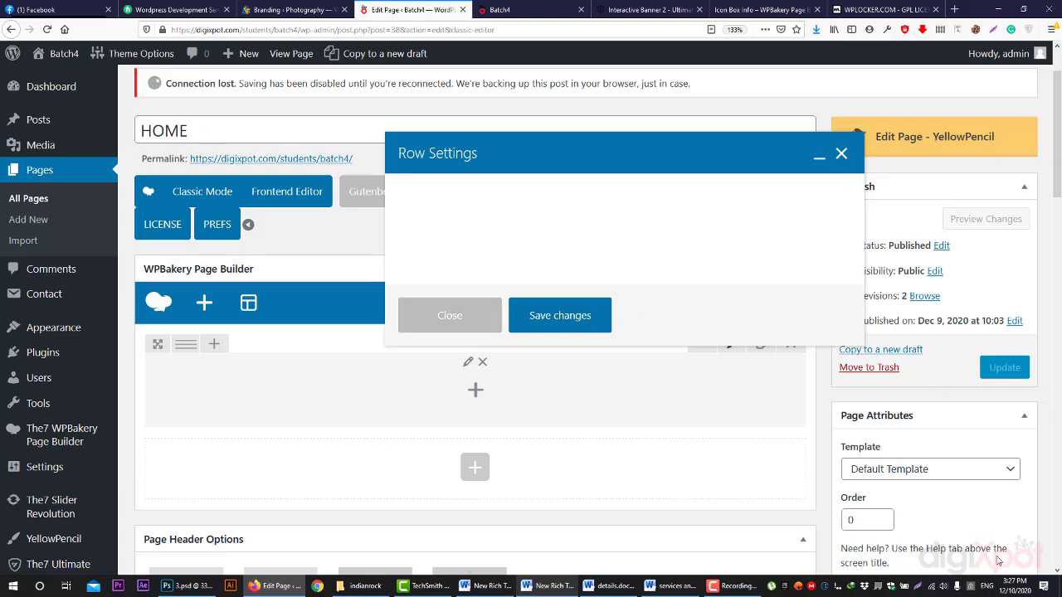
# - Close Row Settings and reload the page editor, confirming leaving the page
pyautogui.click(930, 587)
pyautogui.click(931, 587)
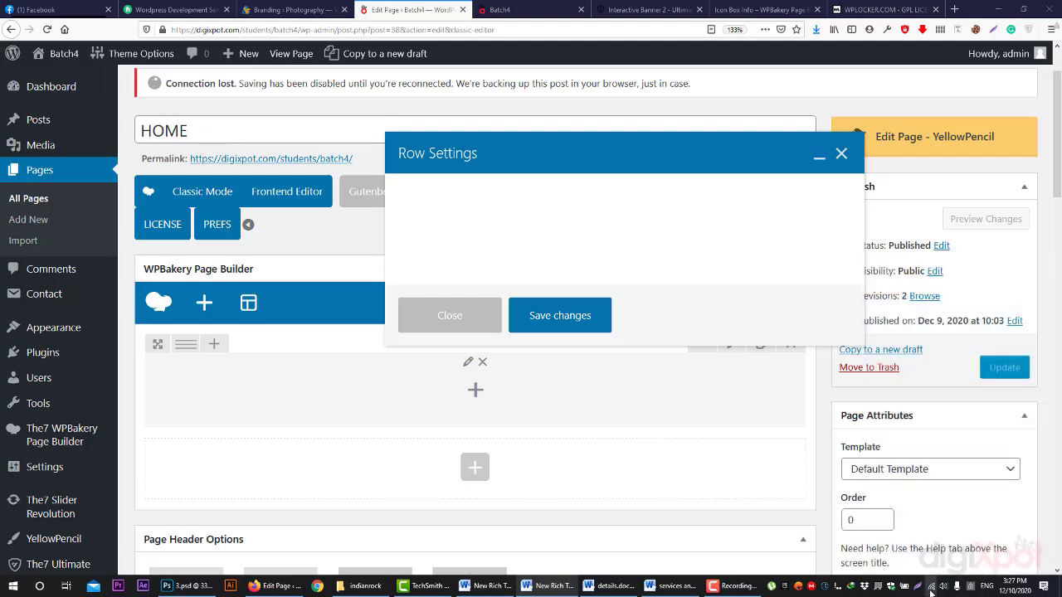
pyautogui.click(461, 322)
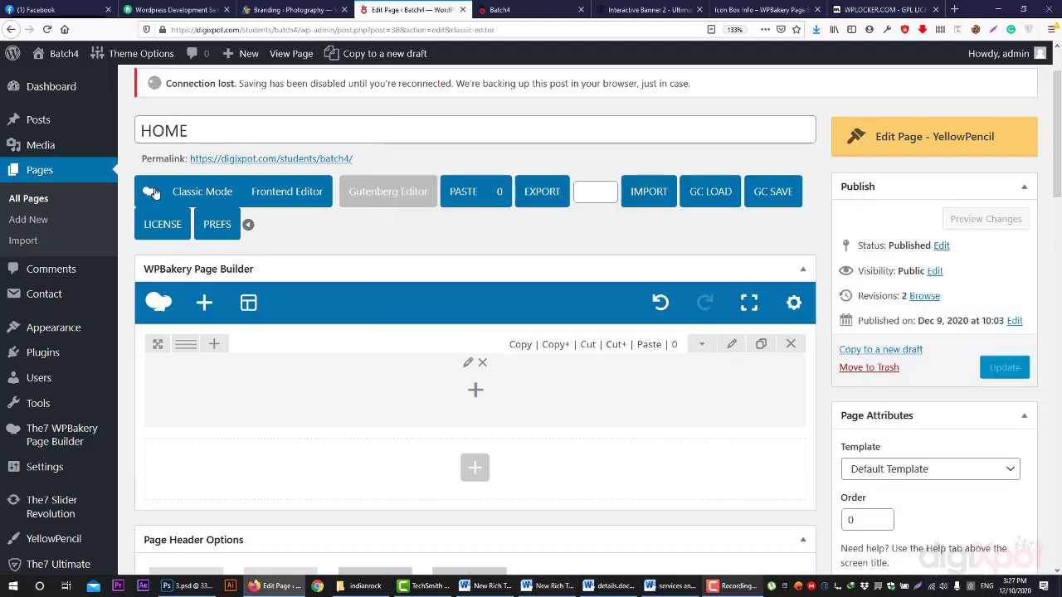
pyautogui.click(47, 30)
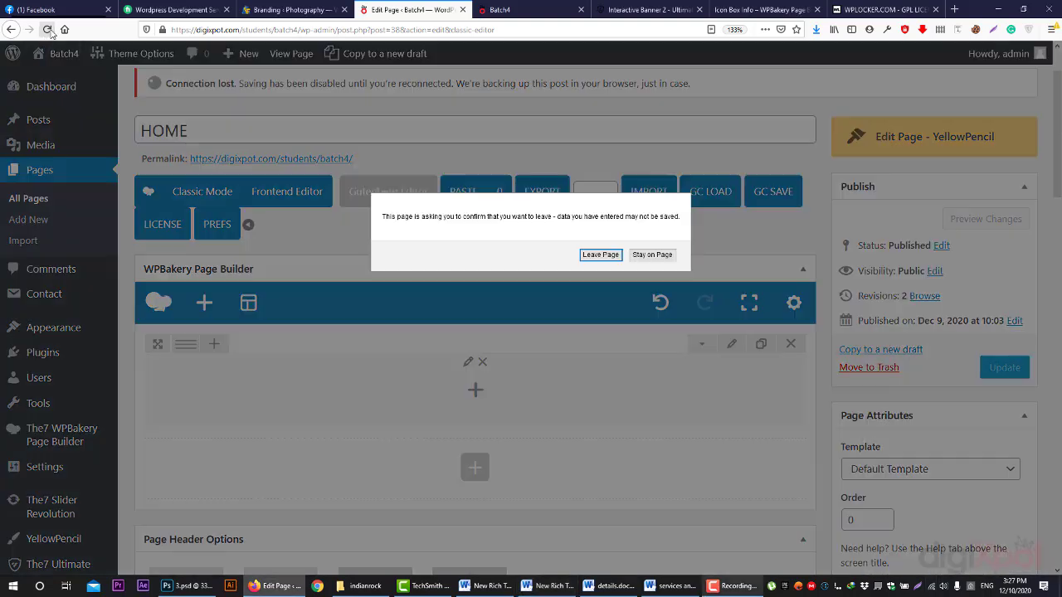
pyautogui.click(601, 255)
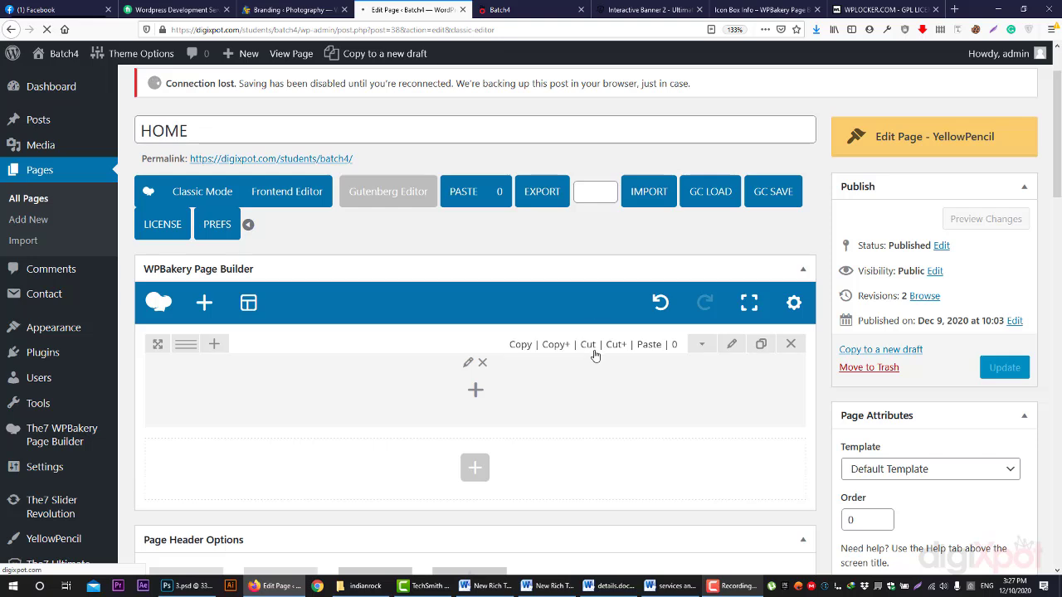
pyautogui.click(999, 368)
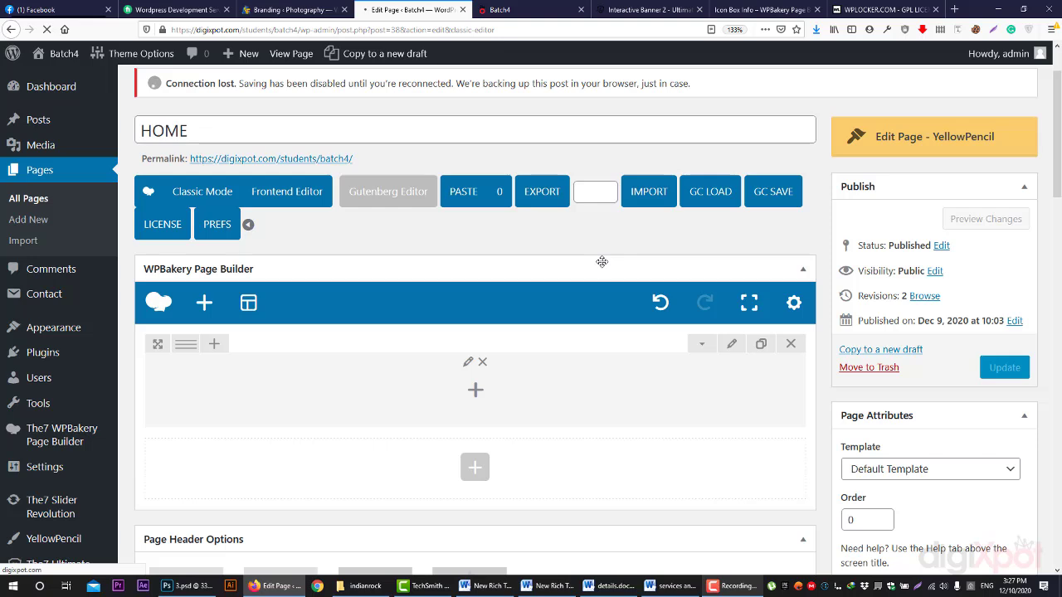
# - Connect to the HUAWEI Y9 2018 Wi-Fi network and retry loading the site
pyautogui.click(932, 584)
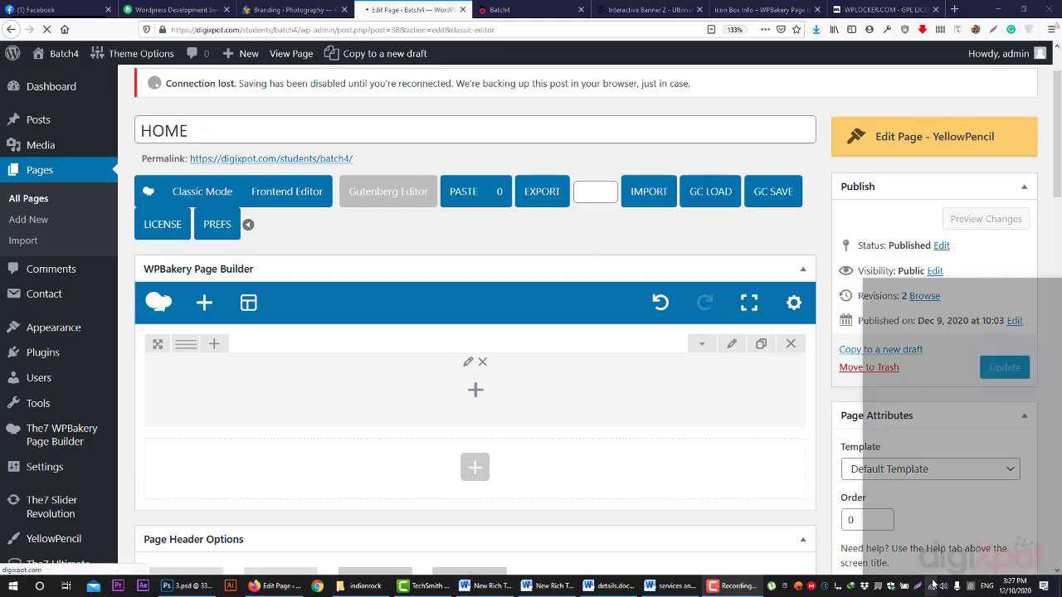
pyautogui.click(946, 365)
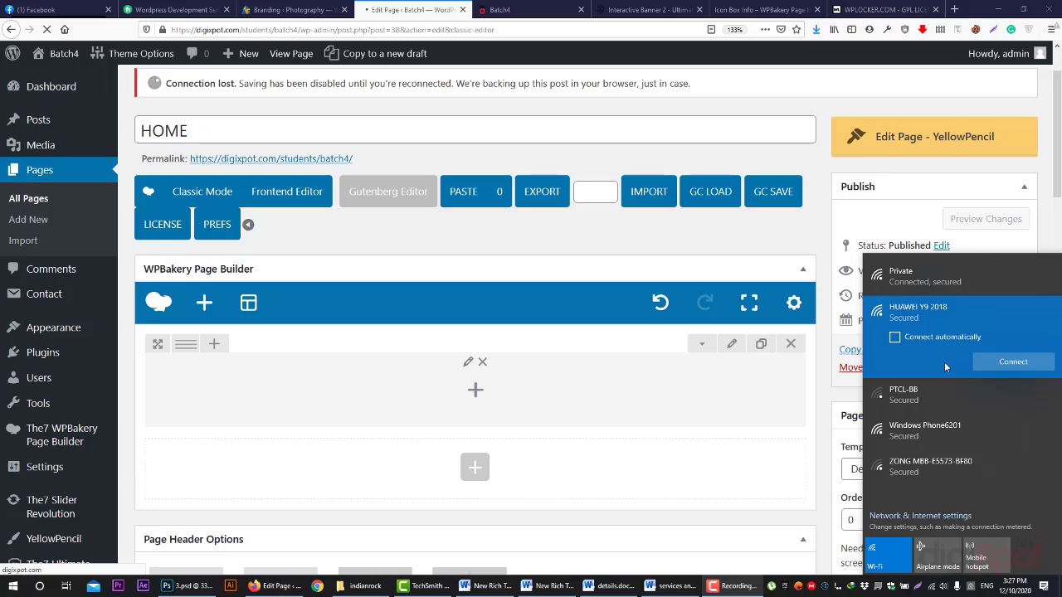
pyautogui.click(1021, 362)
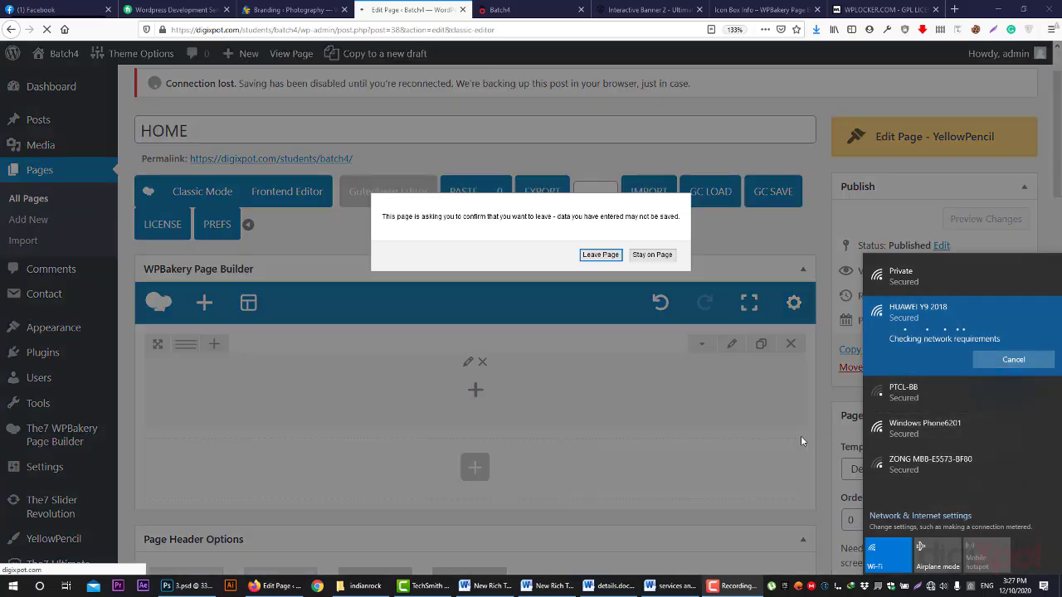
pyautogui.click(601, 254)
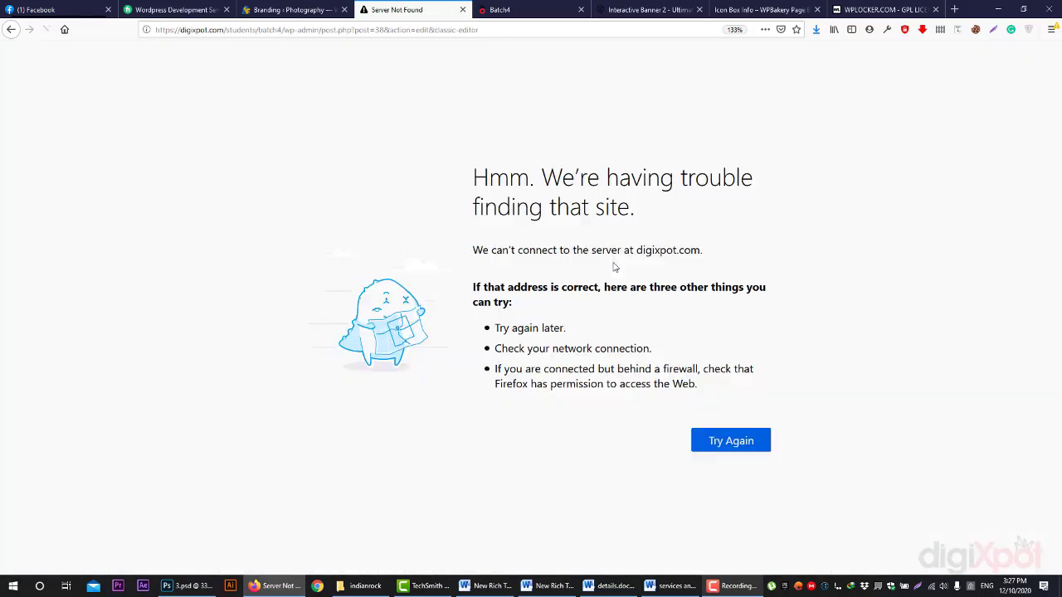
pyautogui.click(729, 442)
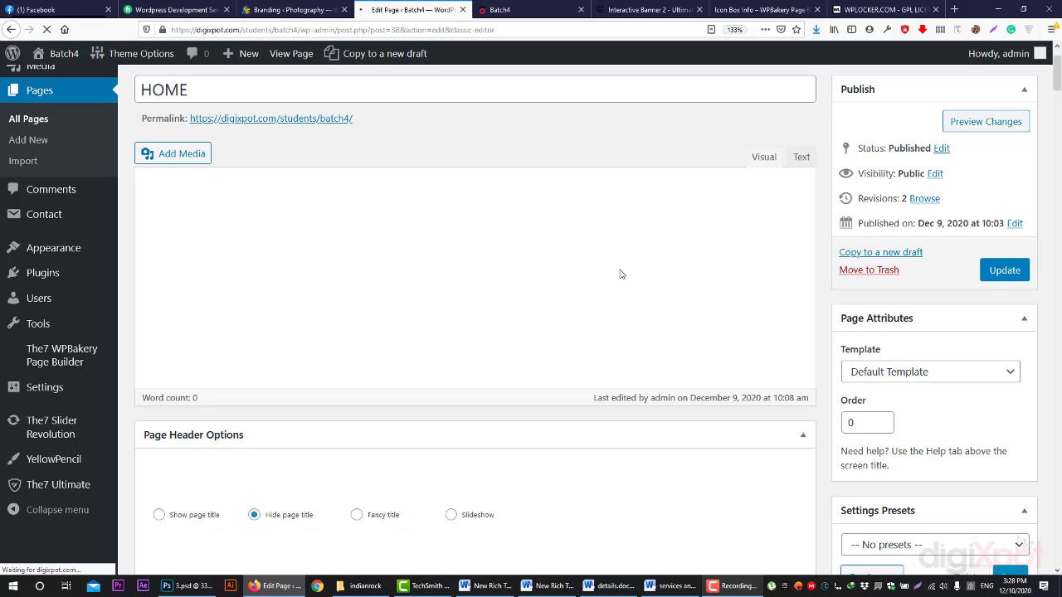
# - Check the live Batch4 preview, then return to the HOME page editor
pyautogui.click(647, 9)
pyautogui.click(523, 9)
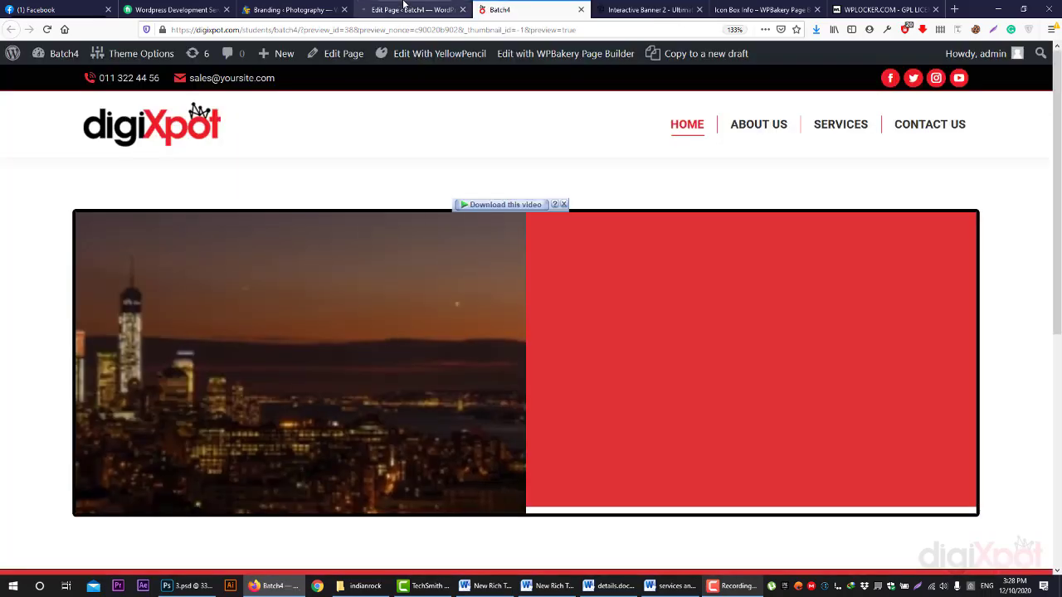
pyautogui.click(407, 9)
pyautogui.click(502, 9)
pyautogui.click(434, 9)
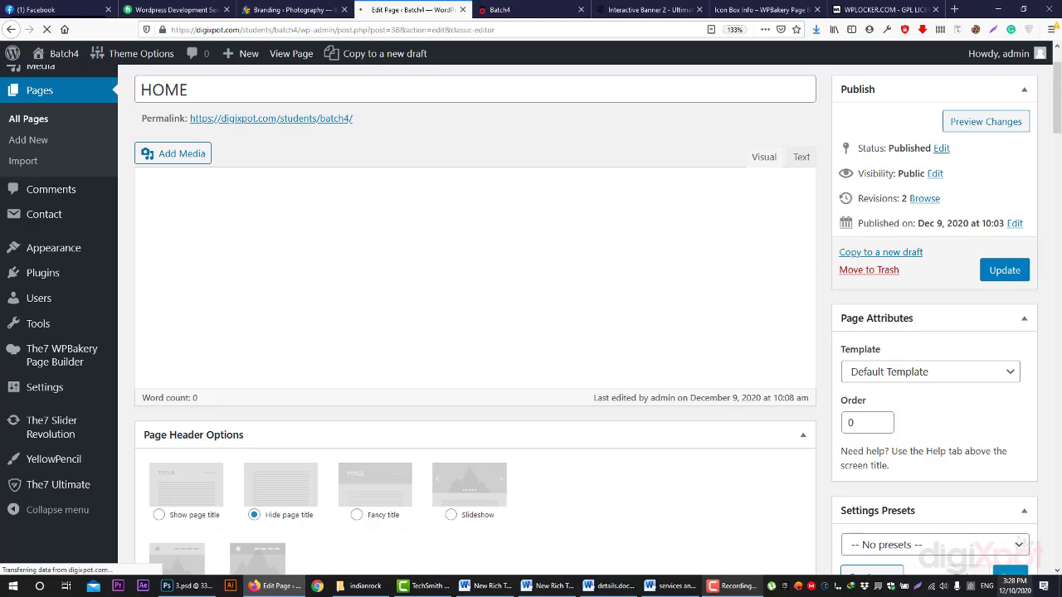
pyautogui.click(940, 586)
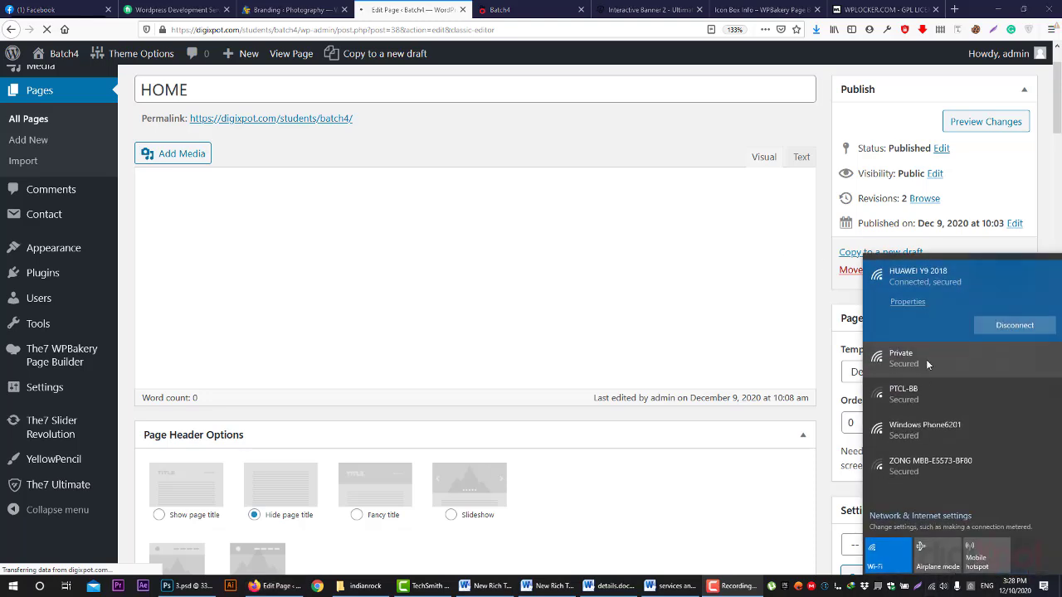
# - Add a new empty row to the blank HOME page and open its Row Settings
pyautogui.click(694, 231)
pyautogui.scroll(2, 588, 422)
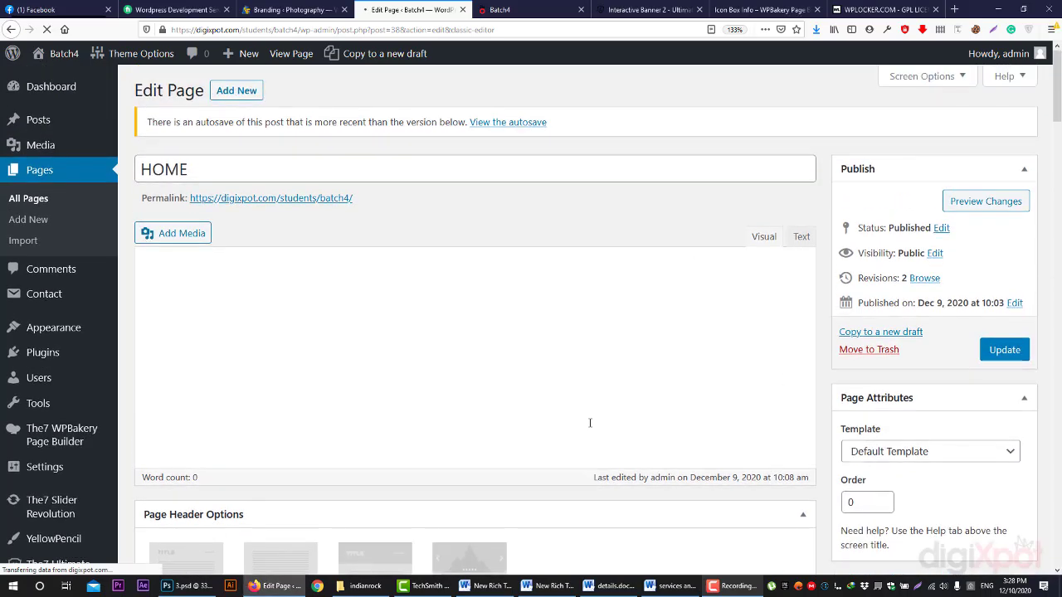
pyautogui.scroll(-4, 590, 423)
pyautogui.scroll(1, 669, 446)
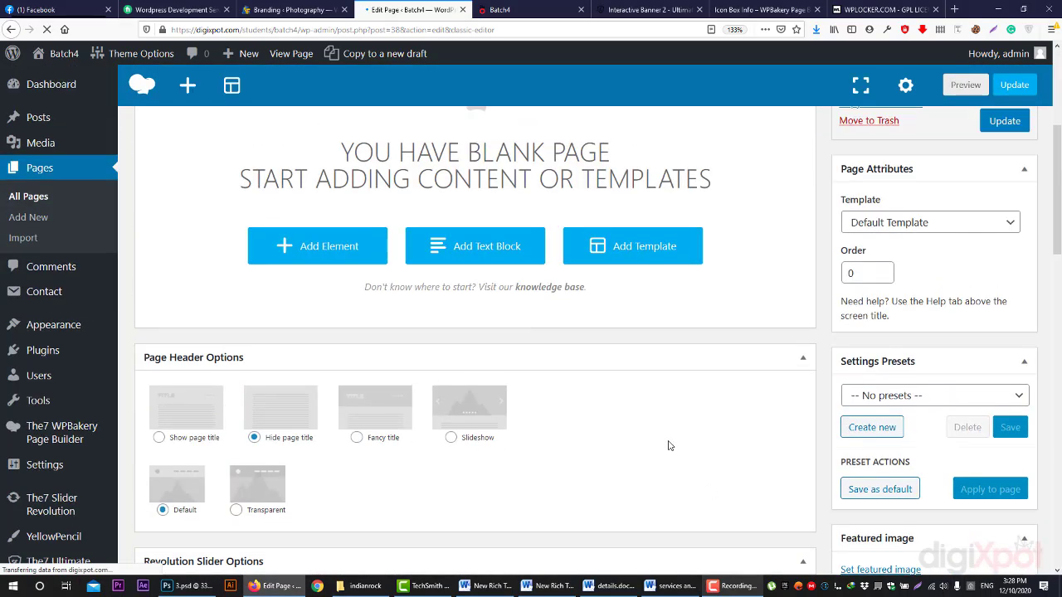
pyautogui.scroll(3, 668, 432)
pyautogui.scroll(-3, 408, 398)
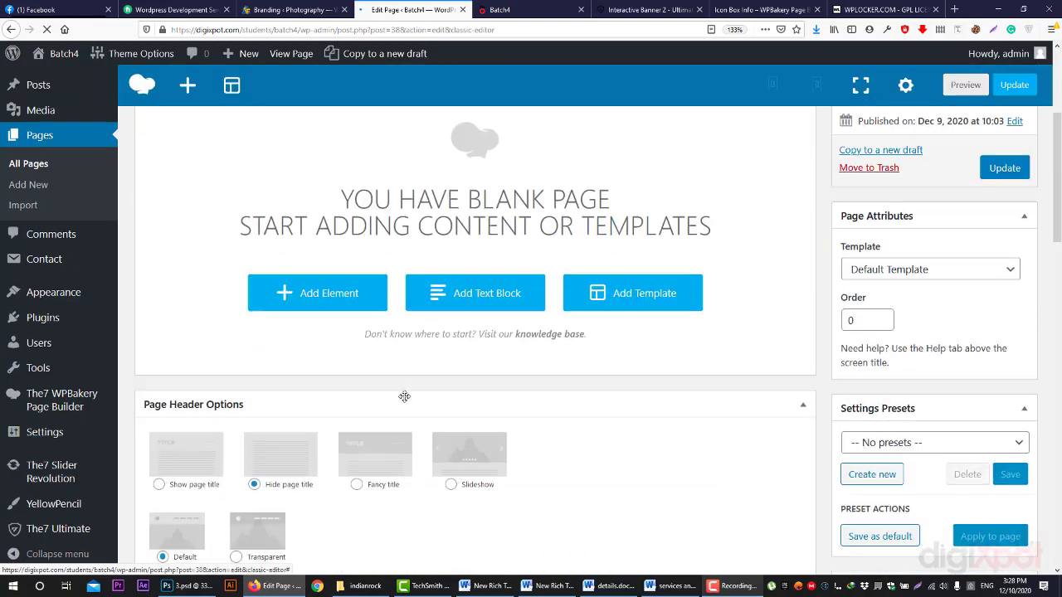
pyautogui.click(348, 308)
pyautogui.click(341, 190)
pyautogui.scroll(1, 753, 330)
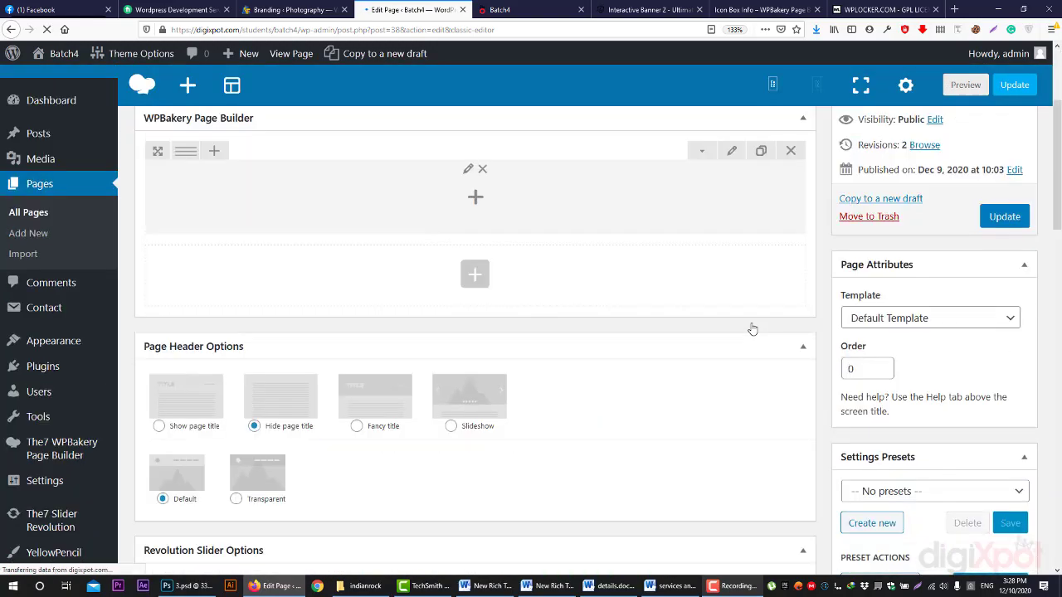
pyautogui.scroll(2, 742, 320)
pyautogui.click(733, 306)
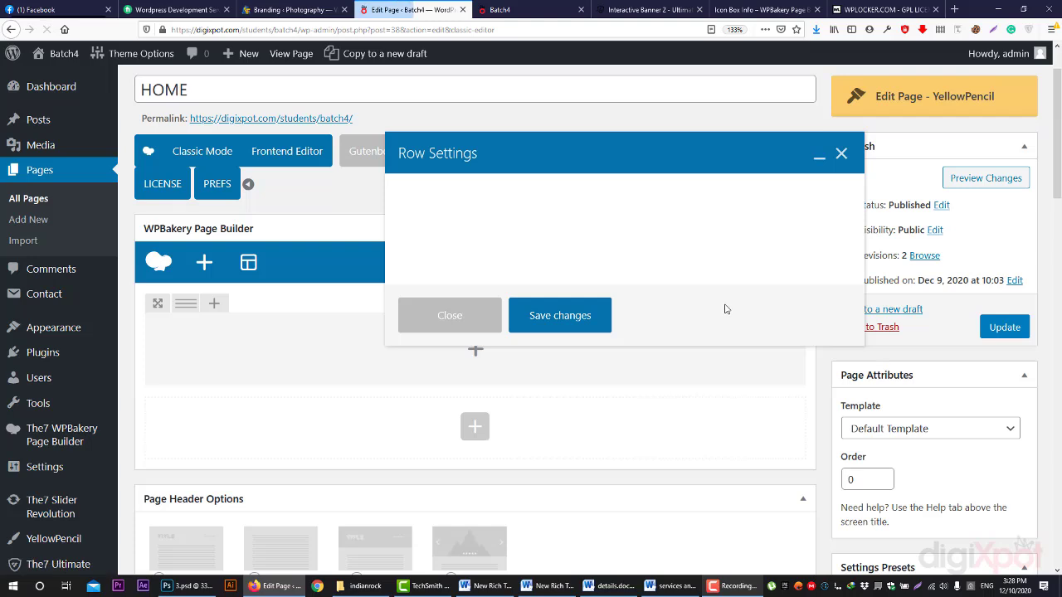
# - Set the row's Row stretch option to Stretch row
pyautogui.scroll(-1, 725, 308)
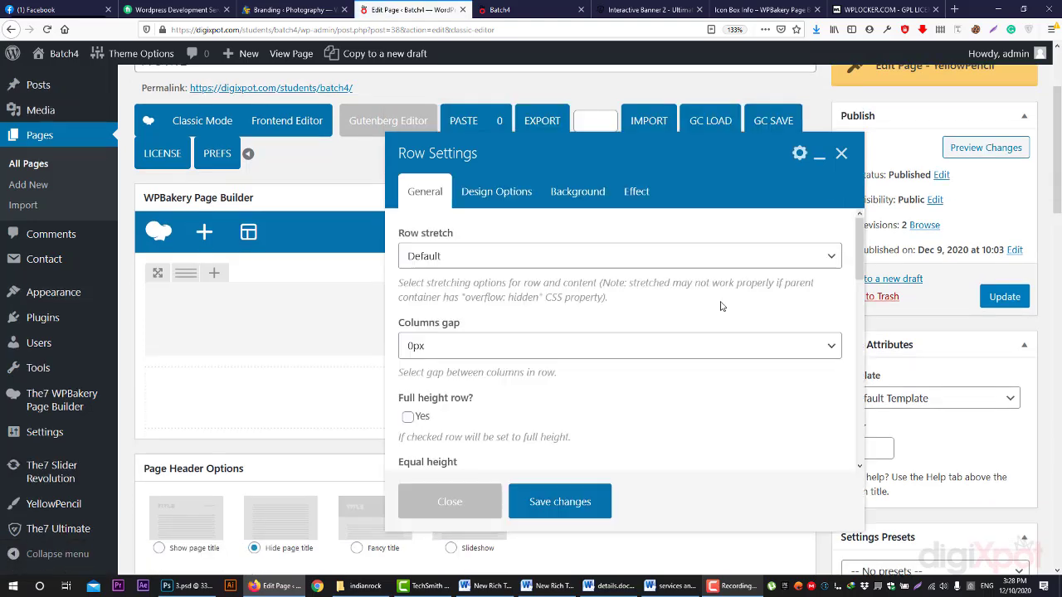
pyautogui.click(449, 257)
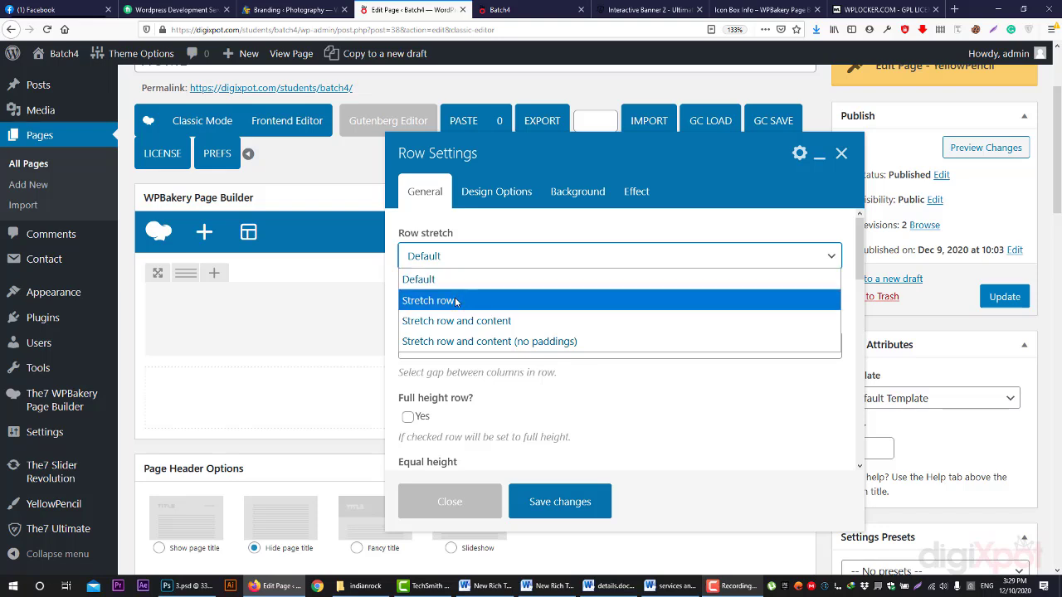
pyautogui.click(455, 300)
# - Enter 55 for the row's top and bottom padding in Design Options
pyautogui.scroll(-5, 476, 362)
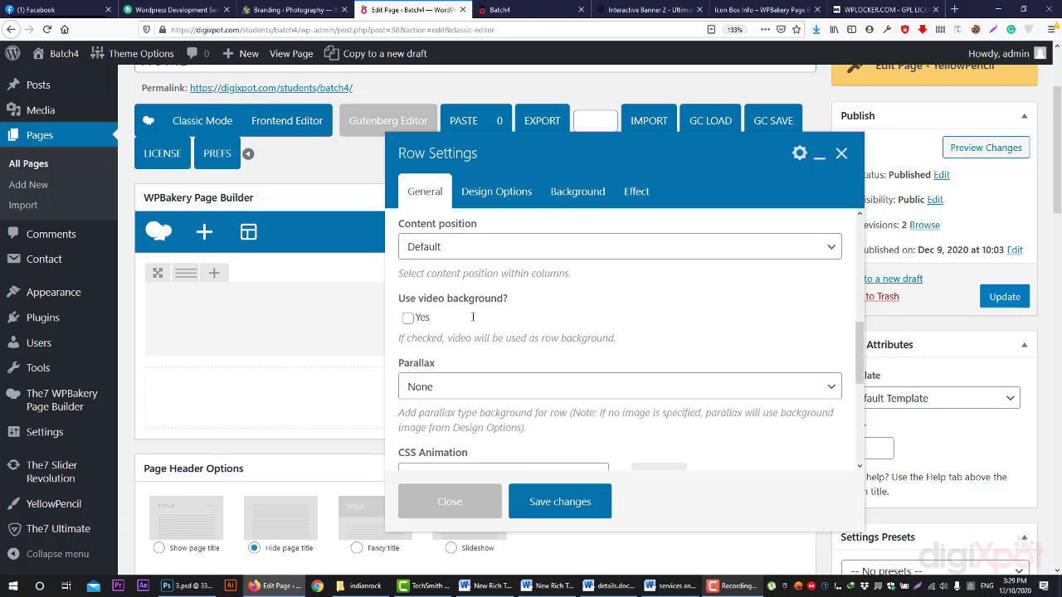
pyautogui.scroll(5, 475, 363)
pyautogui.click(497, 195)
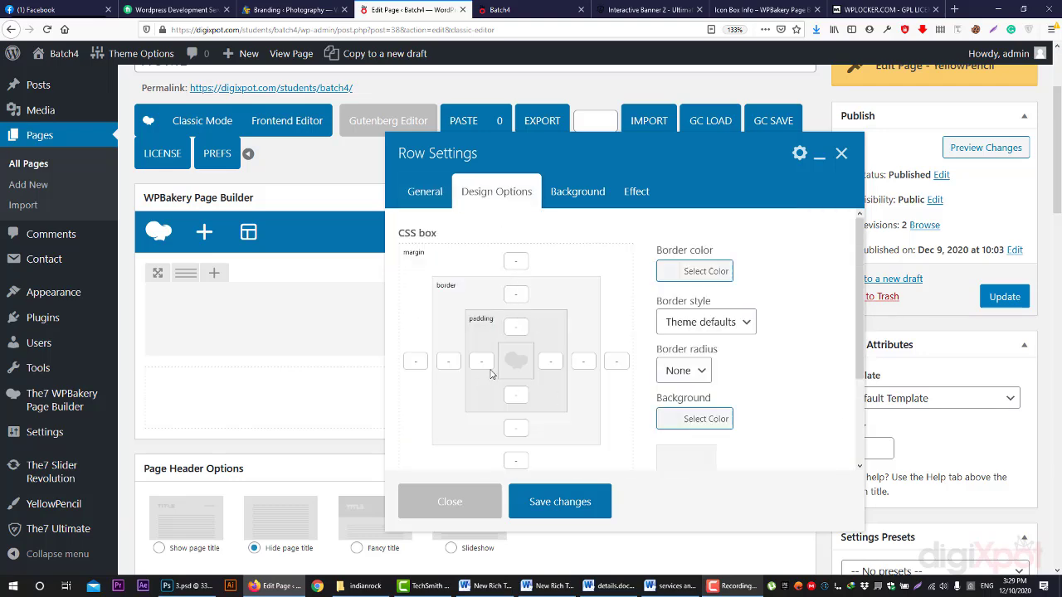
pyautogui.click(516, 327)
pyautogui.write('55')
pyautogui.click(516, 394)
pyautogui.write('55')
pyautogui.click(863, 9)
# - Scroll through the Kaswara Icon Box Info demo layouts, then return to the WordPress editor
pyautogui.click(759, 10)
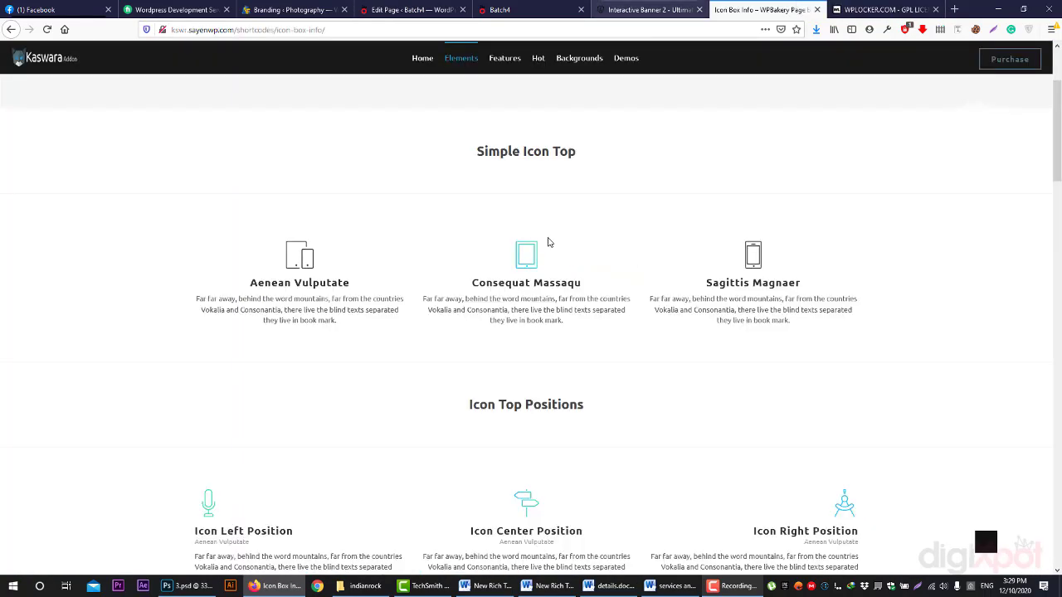
pyautogui.scroll(2, 552, 309)
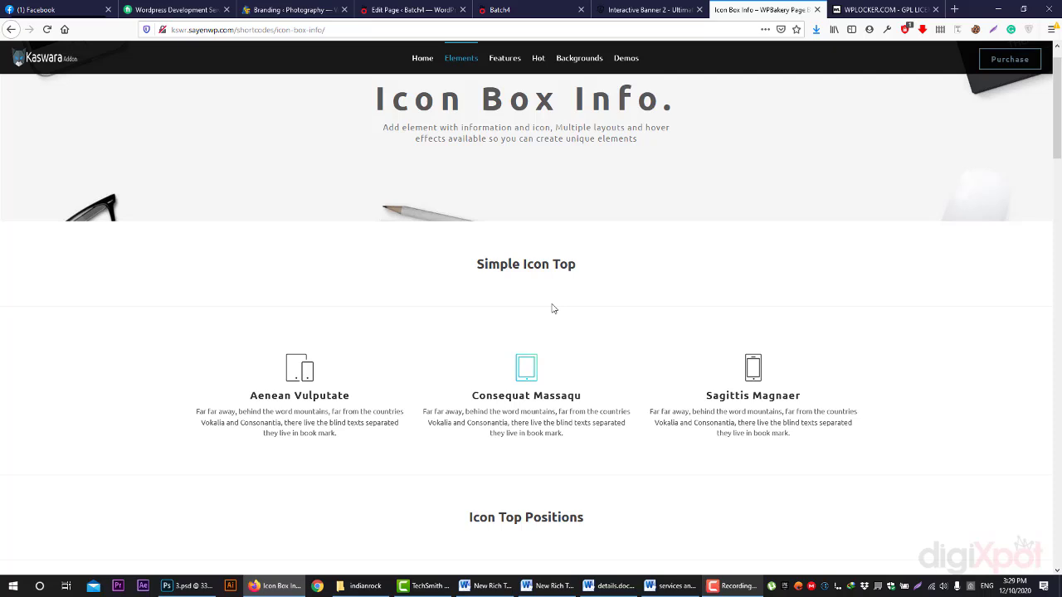
pyautogui.scroll(-3, 702, 310)
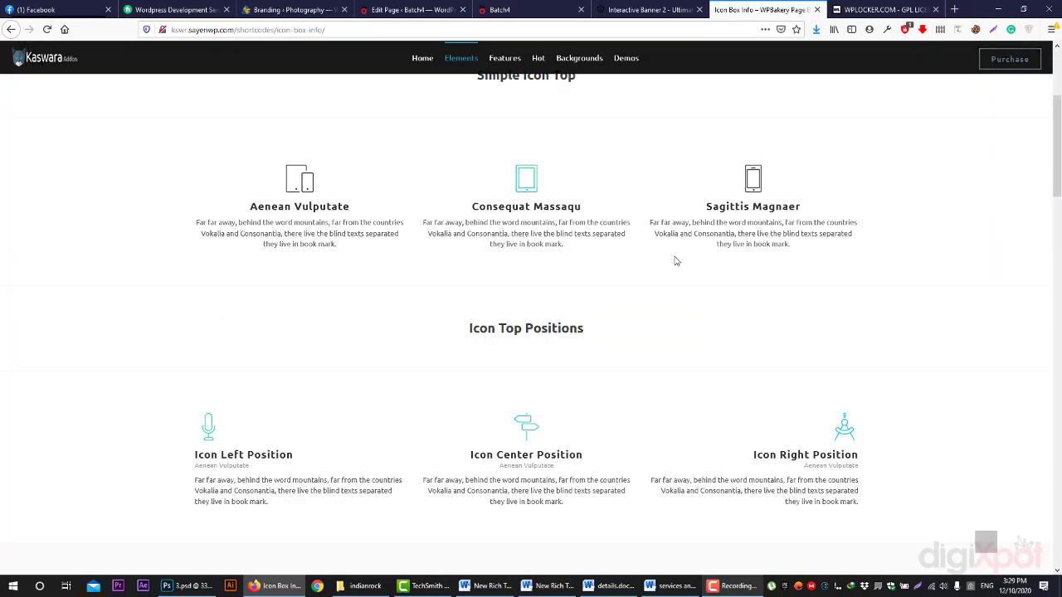
pyautogui.scroll(-1, 675, 264)
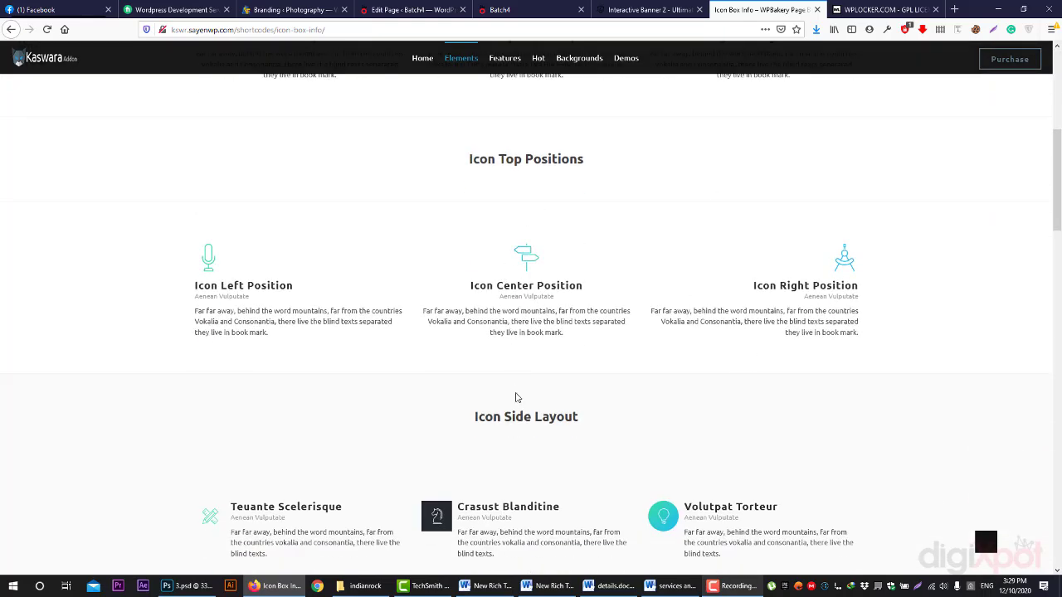
pyautogui.scroll(-3, 535, 460)
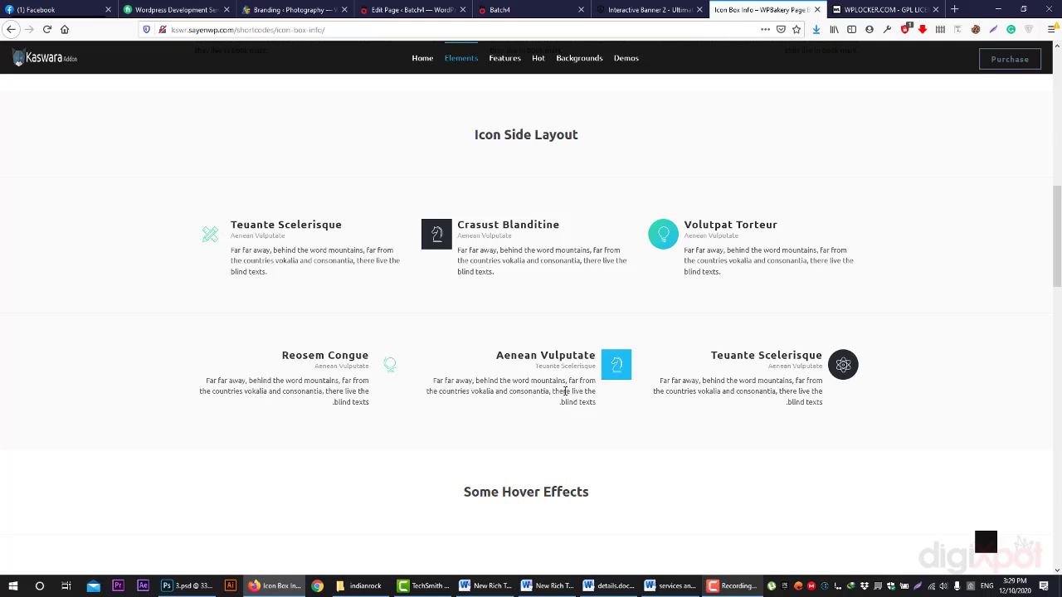
pyautogui.scroll(3, 612, 425)
pyautogui.click(543, 7)
# - Open the row's Background tab and expand the Background Style list
pyautogui.click(436, 10)
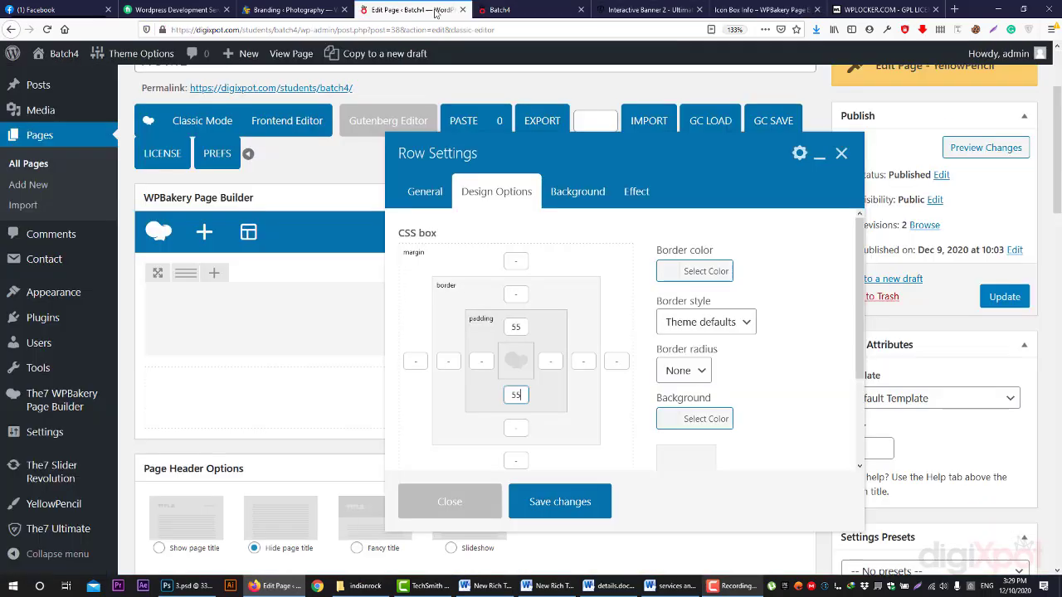
pyautogui.click(562, 192)
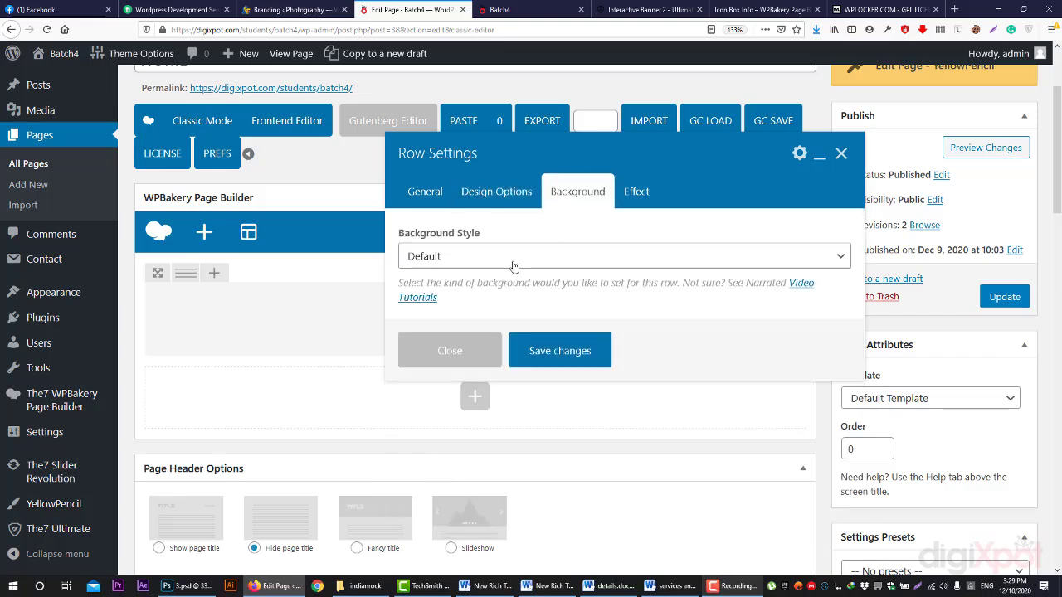
pyautogui.click(455, 265)
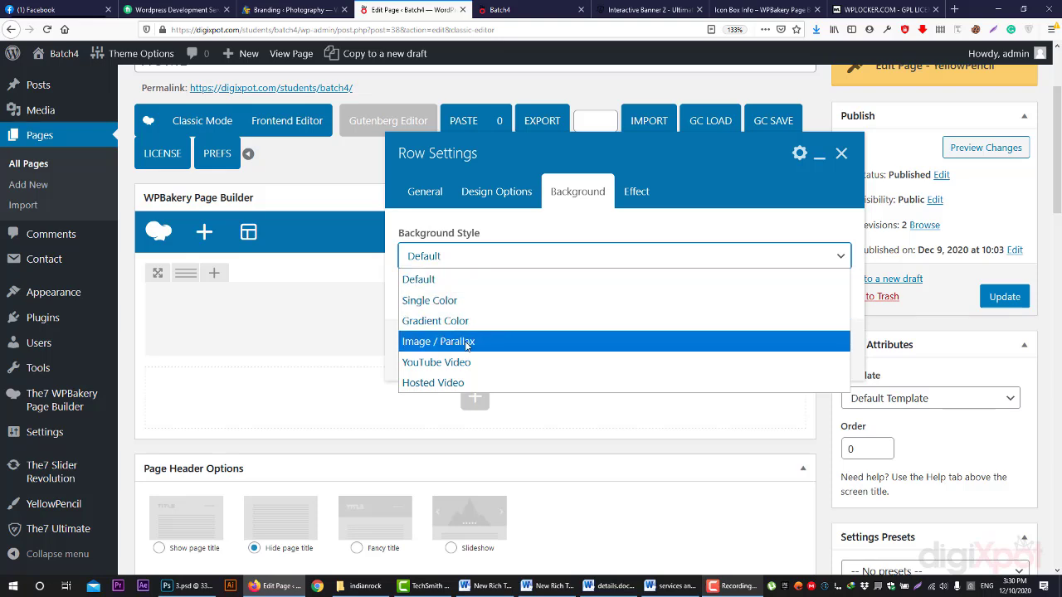
# - Choose Image / Parallax with the Simple Background Image style and open the Background Image picker
pyautogui.click(466, 346)
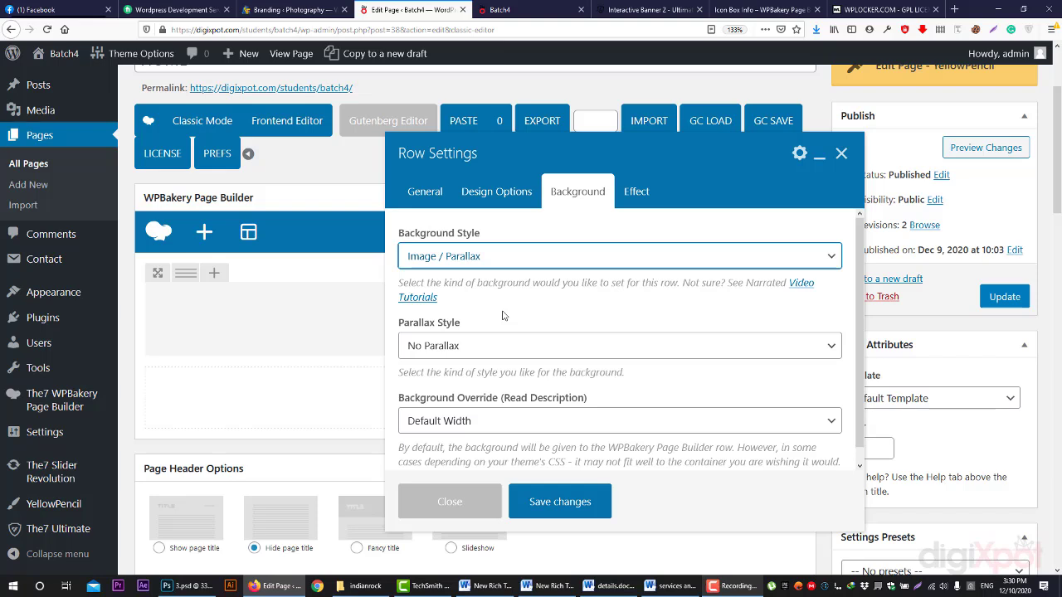
pyautogui.scroll(-1, 488, 329)
pyautogui.click(498, 333)
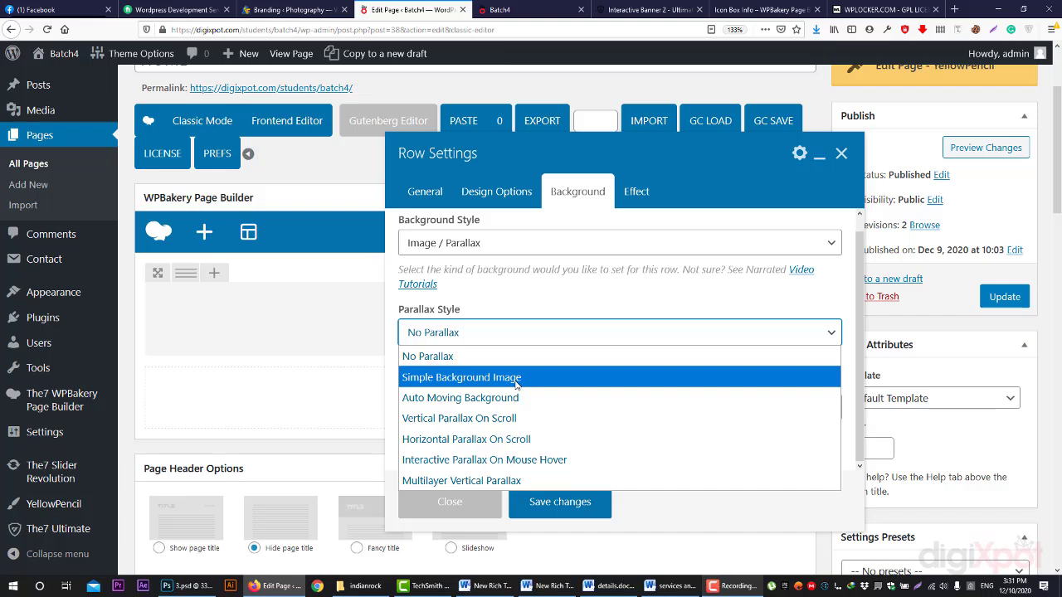
pyautogui.click(493, 375)
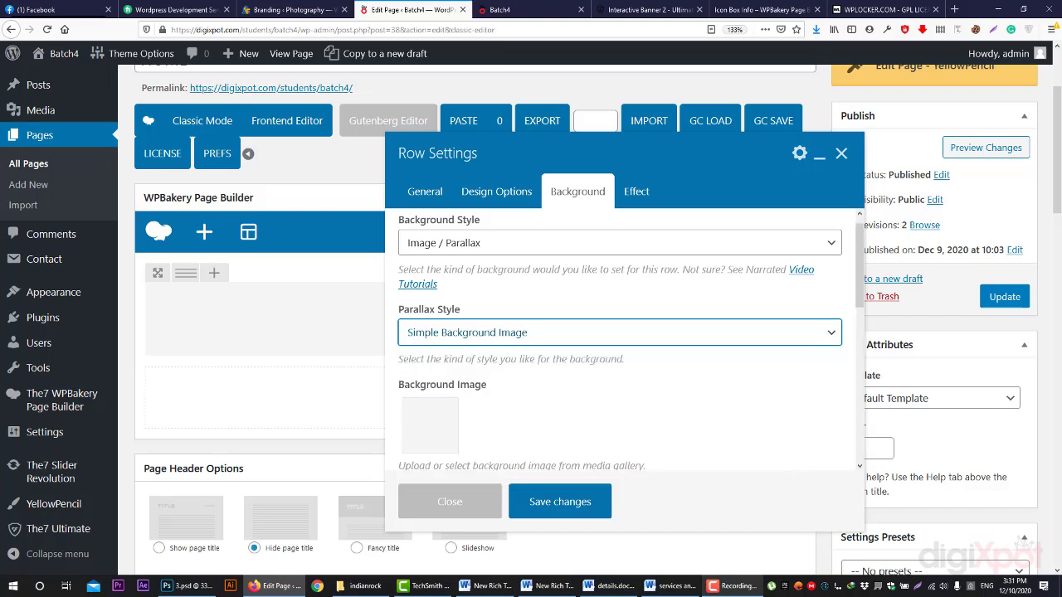
pyautogui.scroll(-2, 432, 351)
pyautogui.click(432, 351)
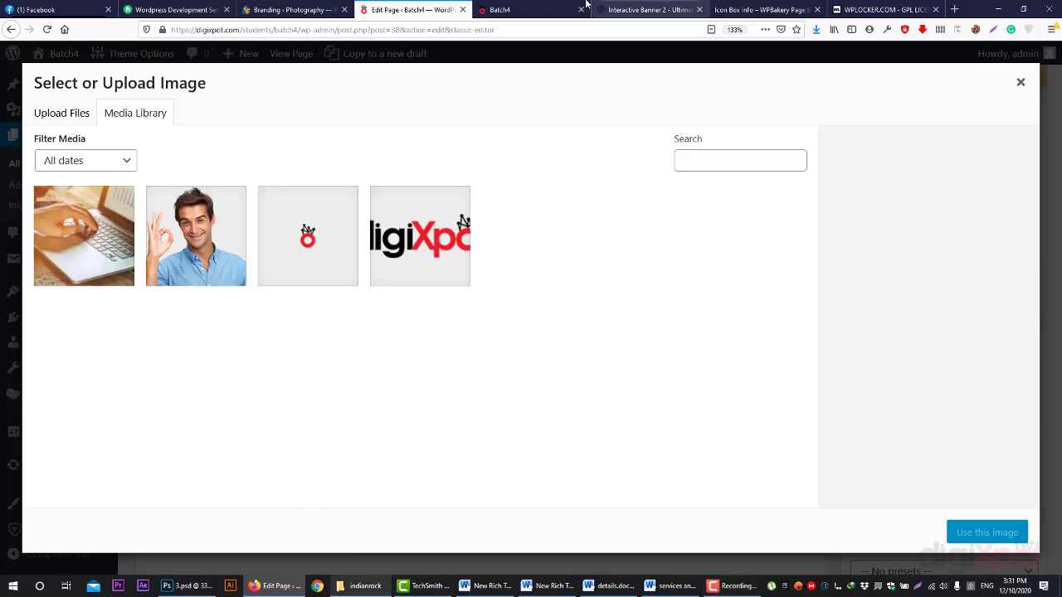
# - Search Google Images for 'digital agency @ fotolia', filtered to large images
pyautogui.click(954, 9)
pyautogui.write('google.com/')
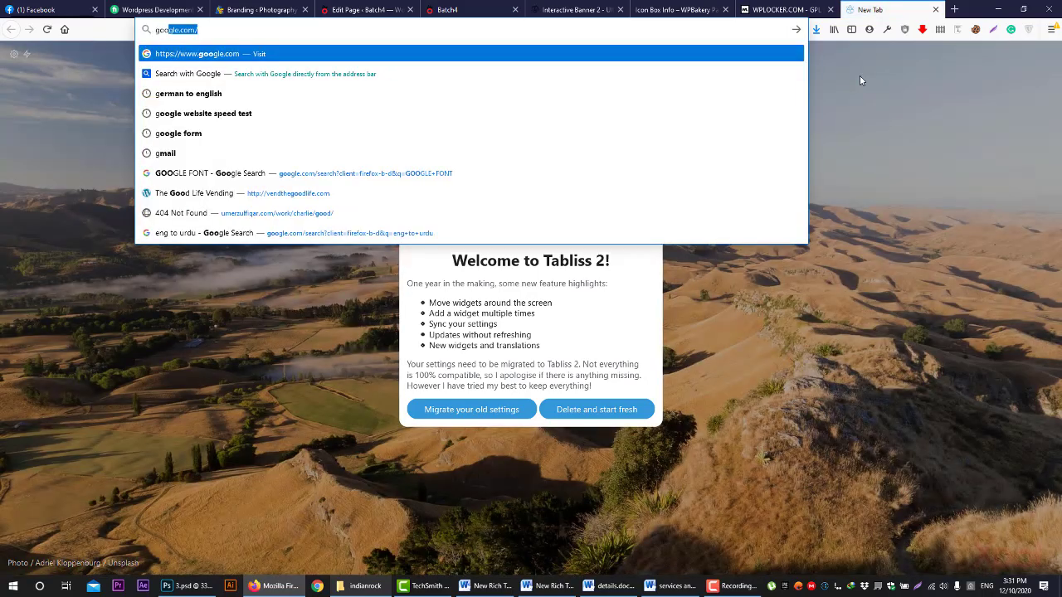
pyautogui.press('Return')
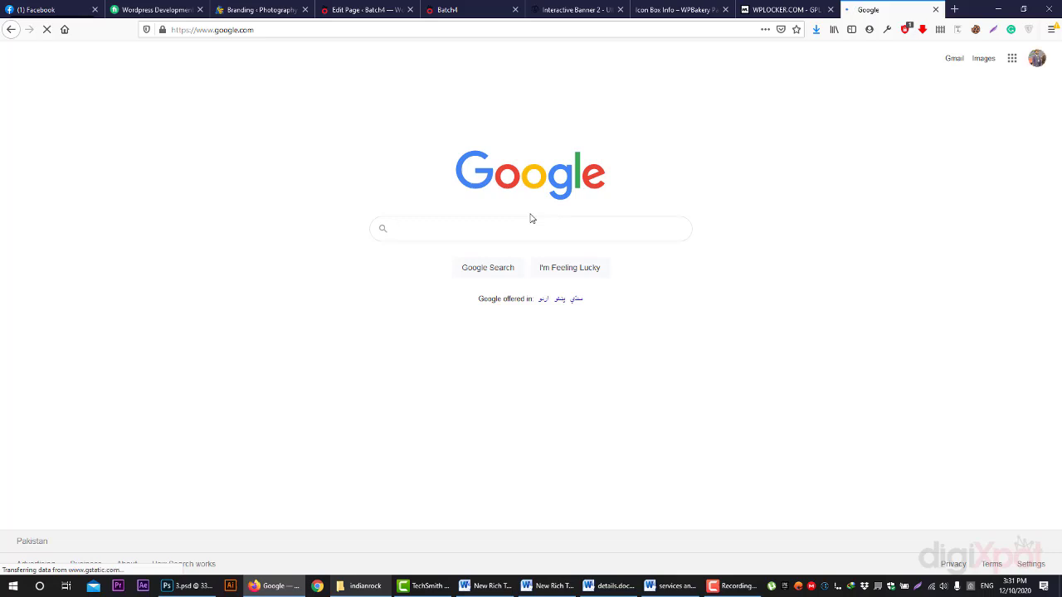
pyautogui.write('digital')
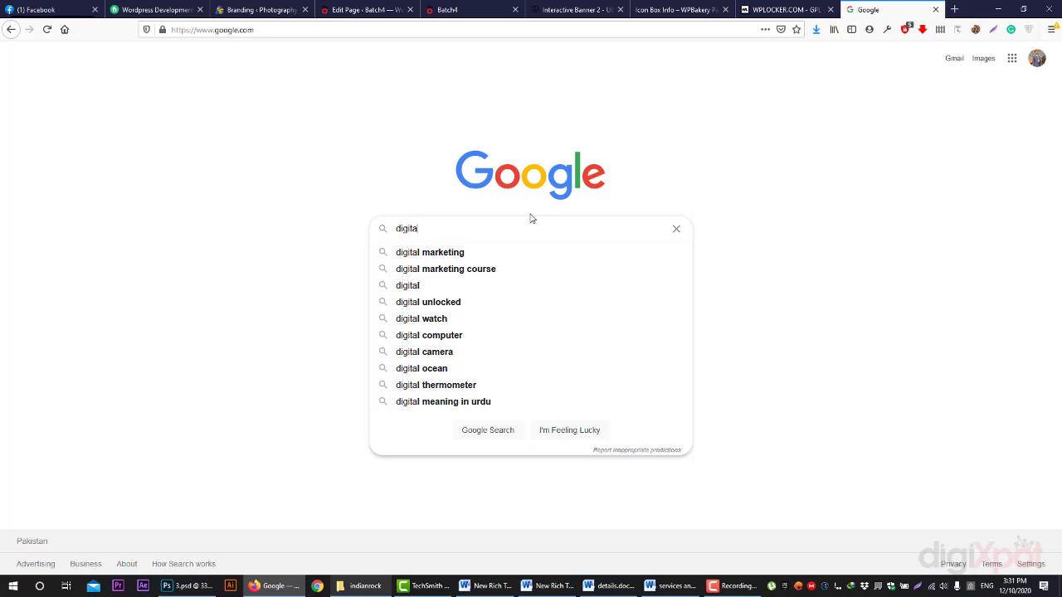
pyautogui.press('Down')
pyautogui.press('Down')
pyautogui.press('Down')
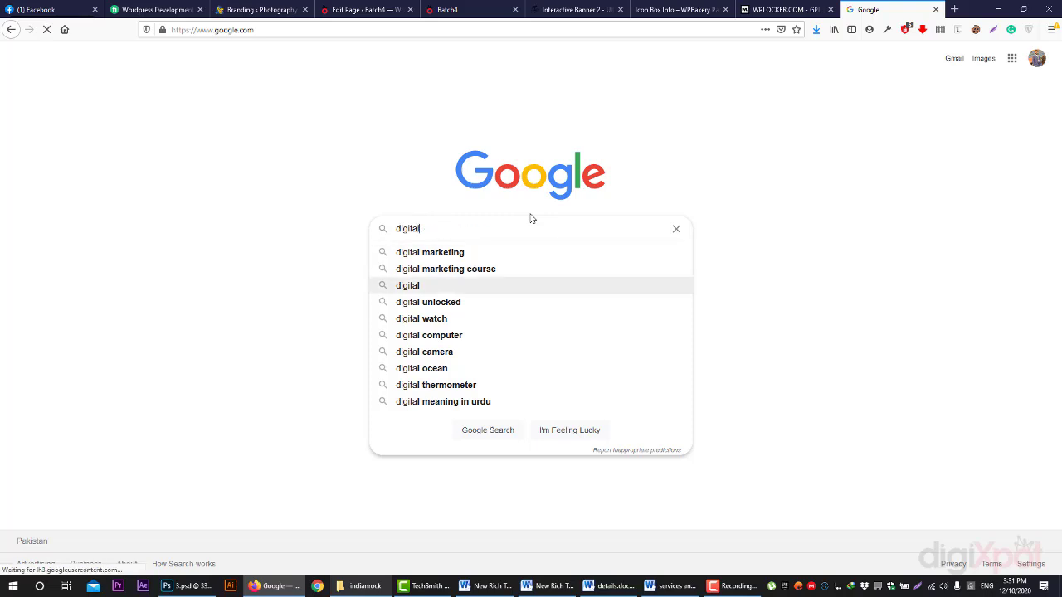
pyautogui.write('agency')
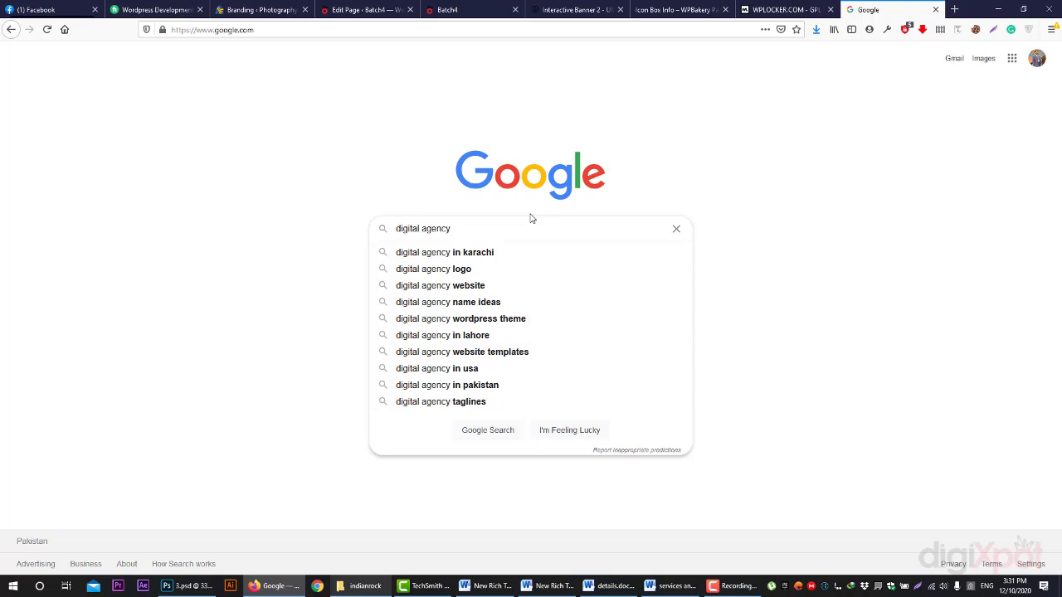
pyautogui.write(' @ foto')
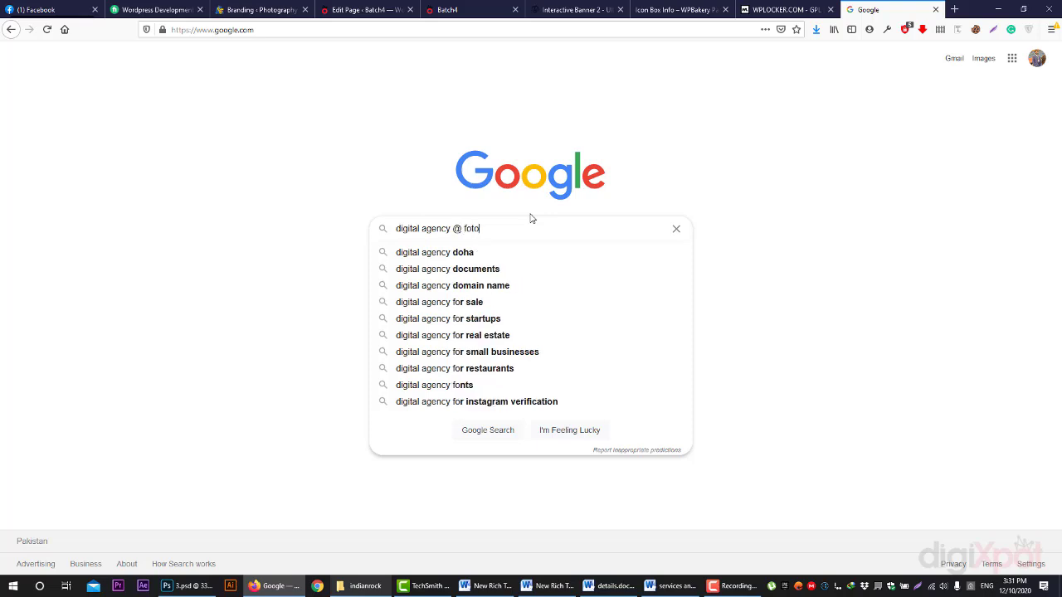
pyautogui.write('lia')
pyautogui.press('Return')
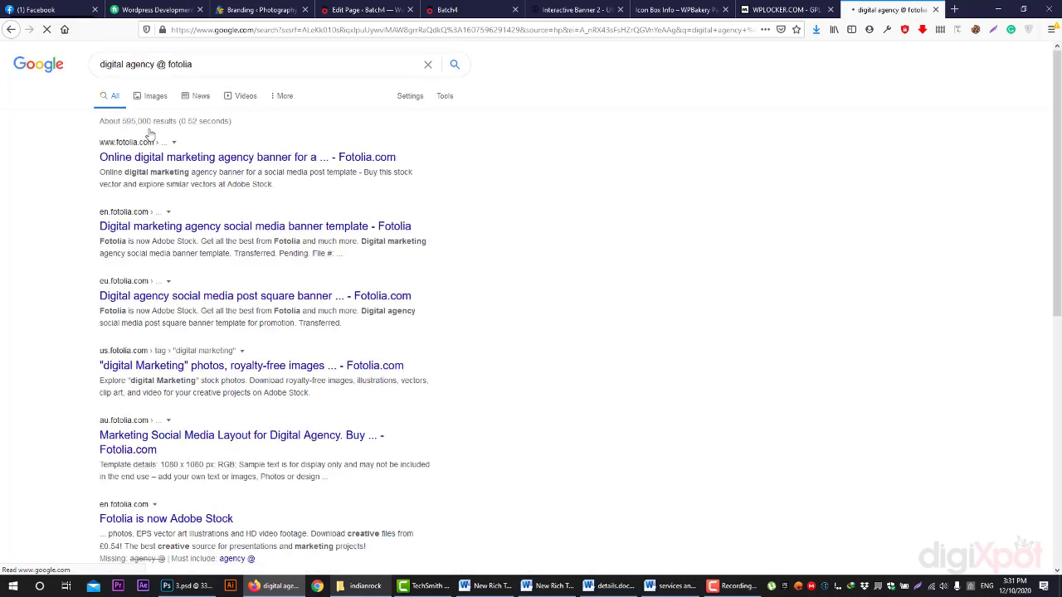
pyautogui.click(153, 99)
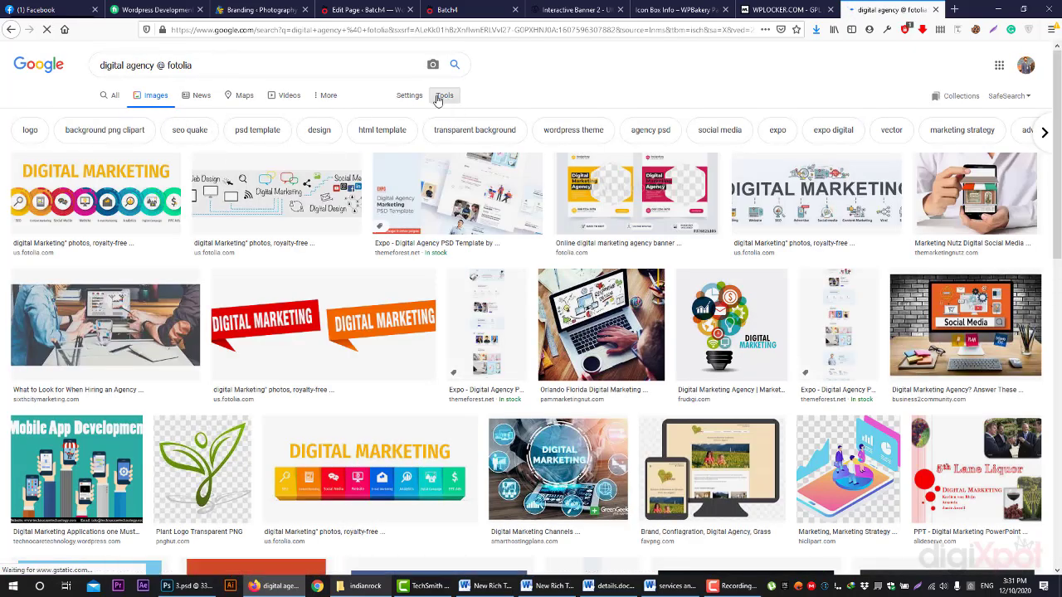
pyautogui.click(440, 97)
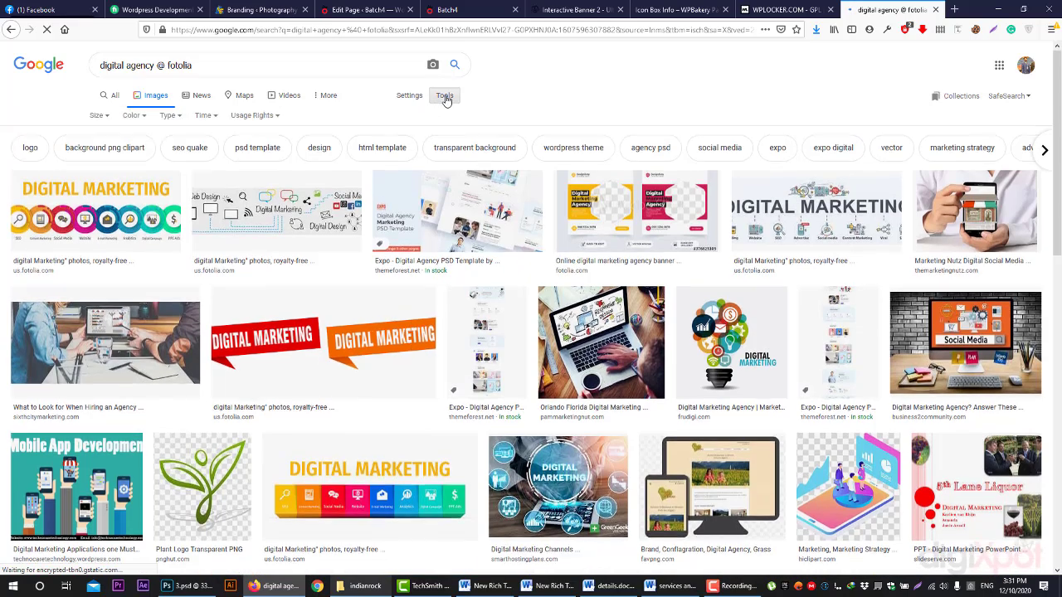
pyautogui.click(99, 115)
pyautogui.click(108, 151)
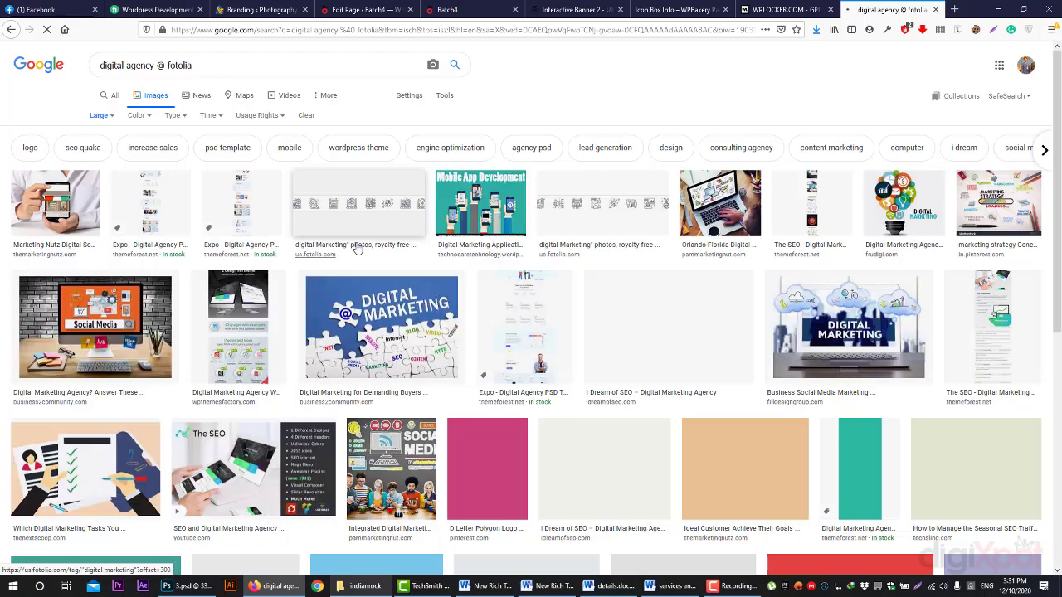
# - Save the full-size office meeting photo into D:\wp data and return to the WordPress editor
pyautogui.scroll(-3, 361, 249)
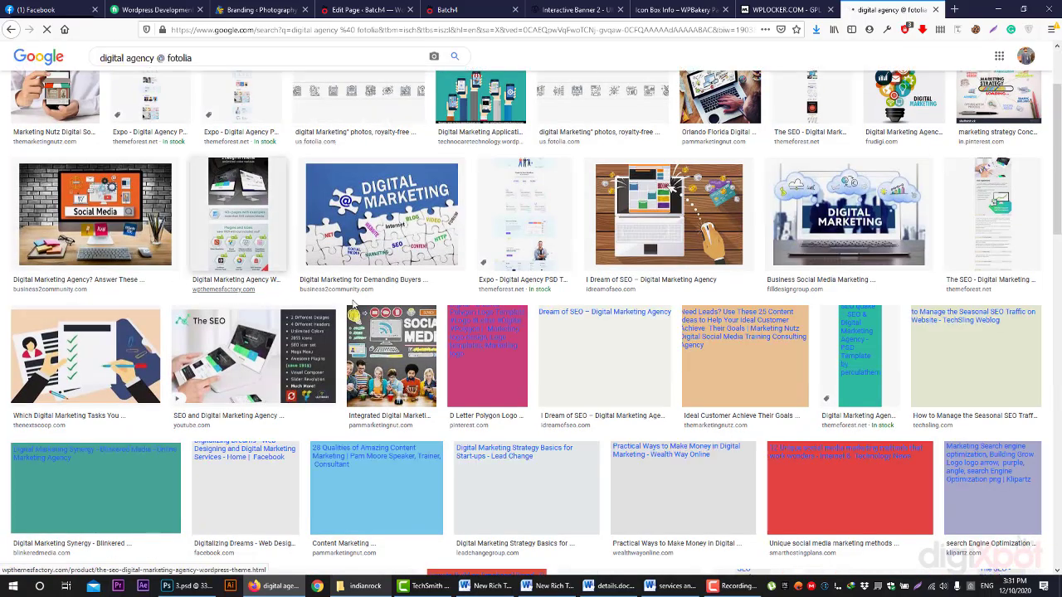
pyautogui.scroll(-1, 378, 290)
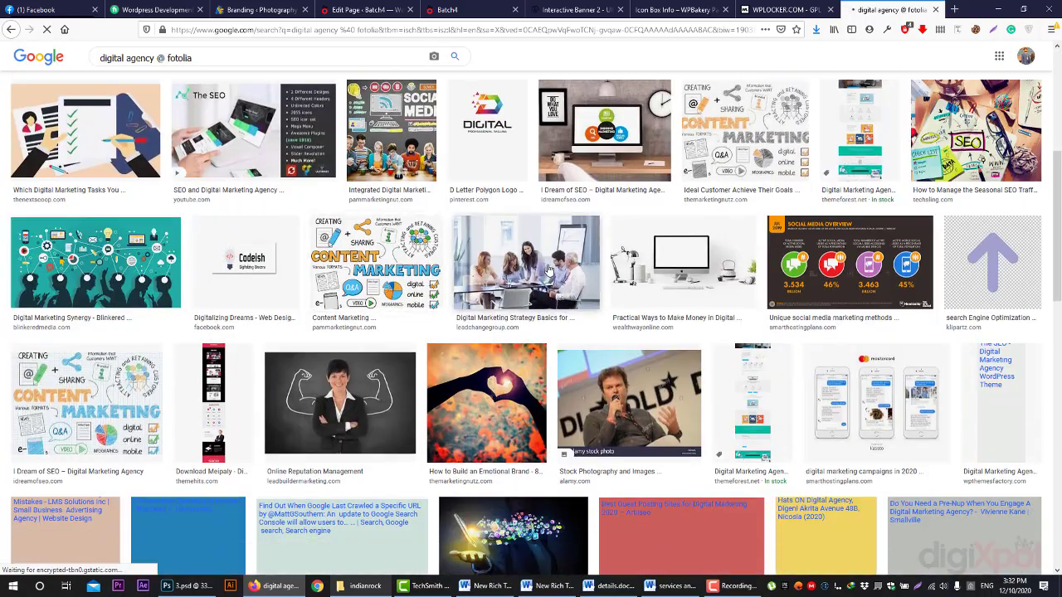
pyautogui.click(524, 265)
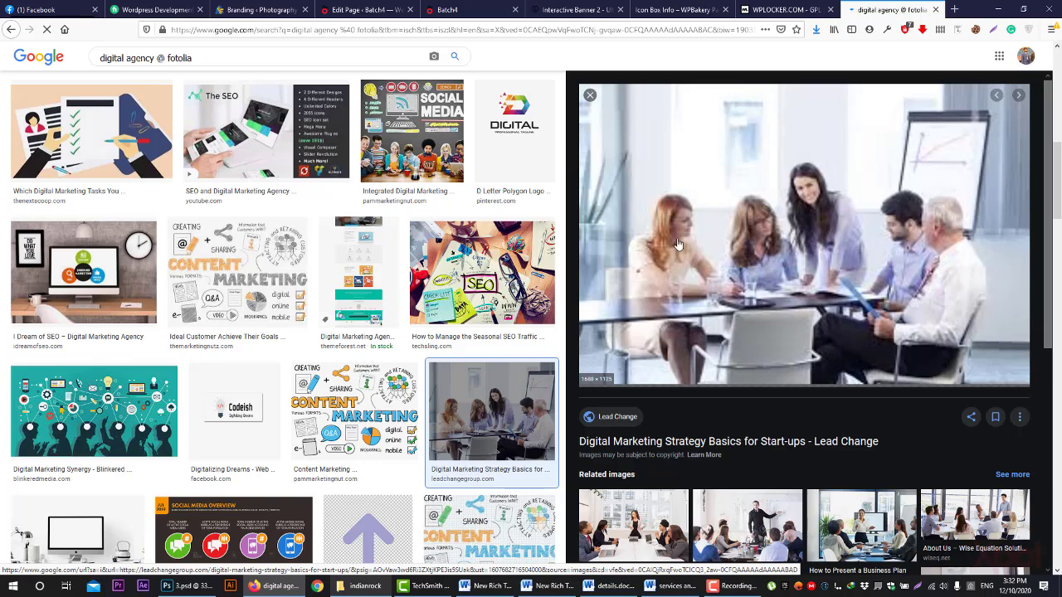
pyautogui.rightClick(713, 208)
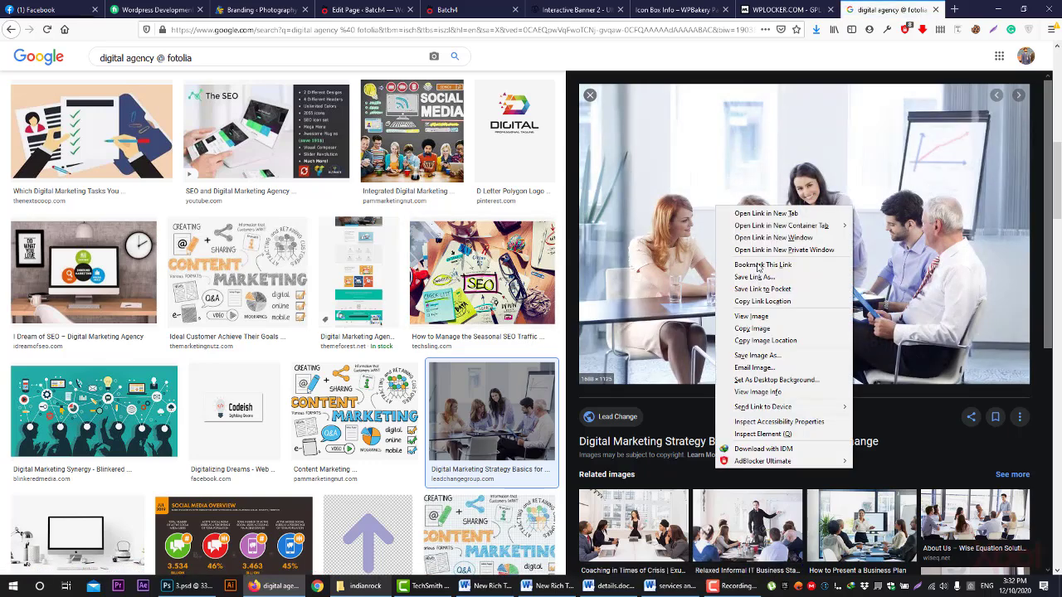
pyautogui.click(755, 318)
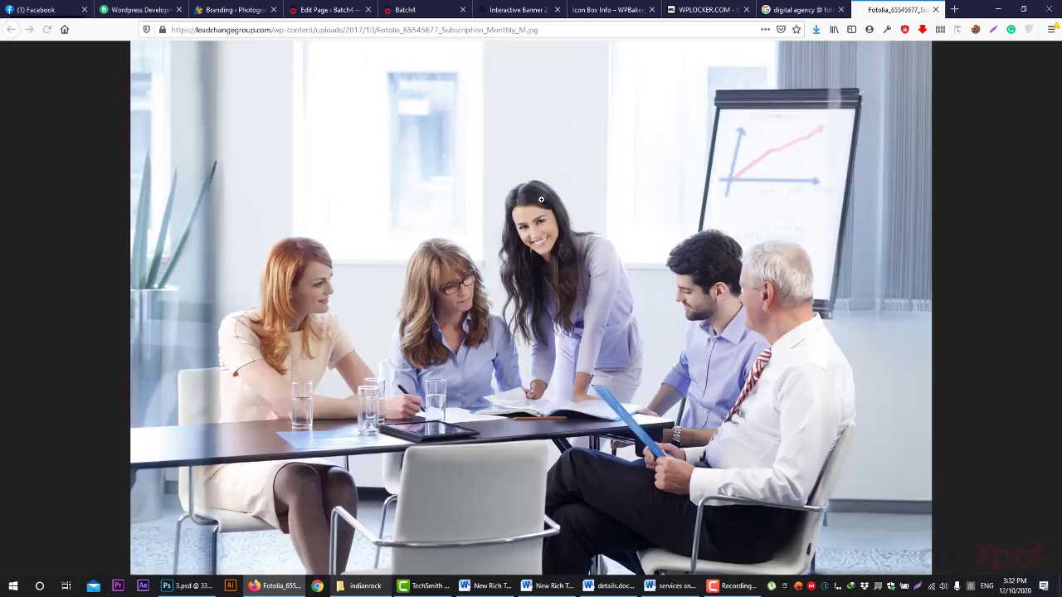
pyautogui.rightClick(532, 190)
pyautogui.click(580, 225)
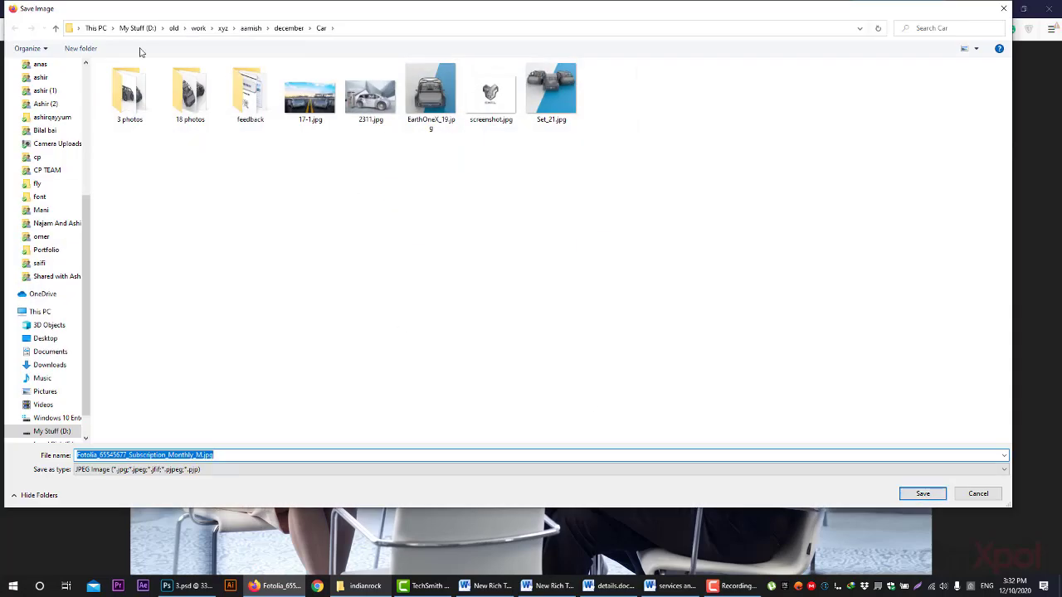
pyautogui.click(138, 29)
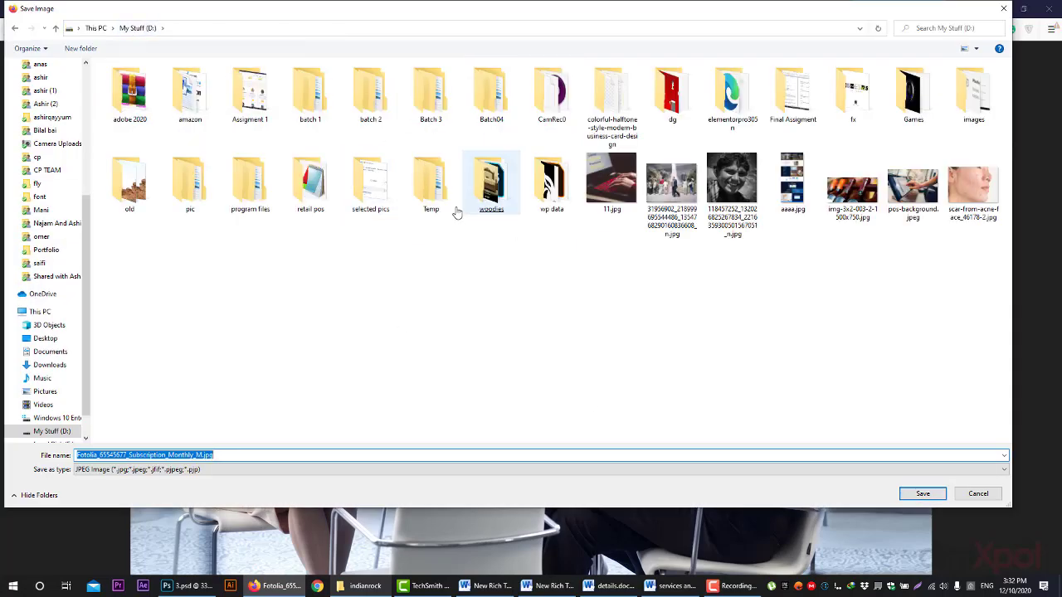
pyautogui.doubleClick(552, 179)
pyautogui.click(923, 494)
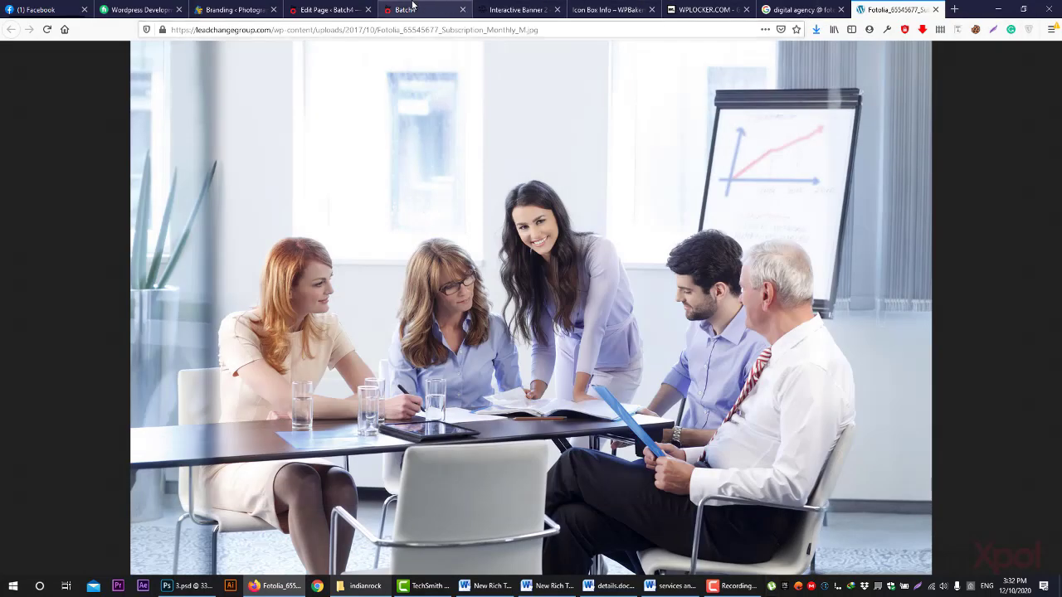
pyautogui.click(332, 10)
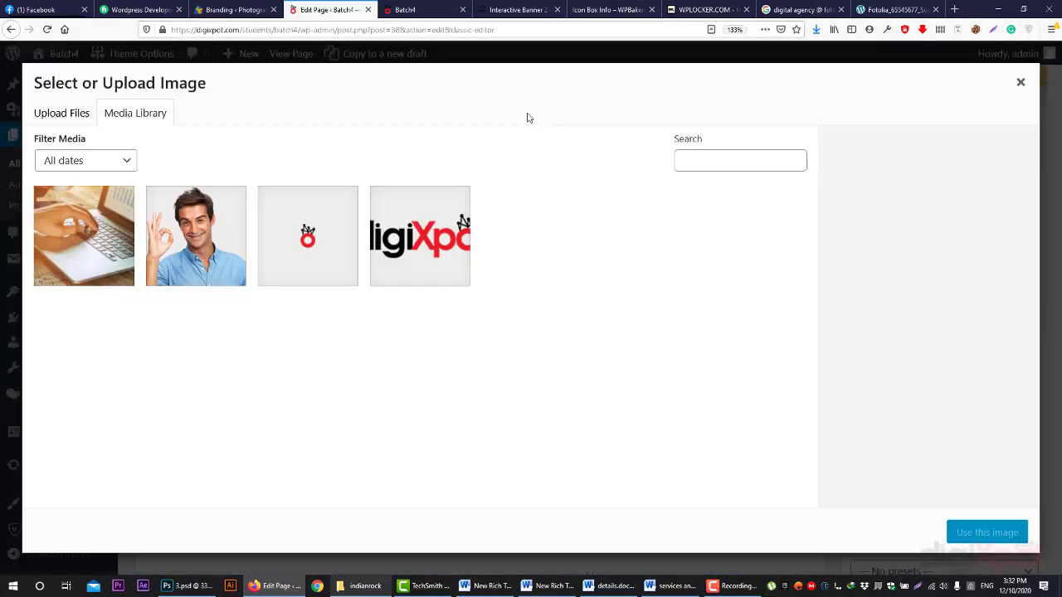
# - Rename the downloaded Fotolia photo in wp data to 123.jpg and upload it to the media library
pyautogui.click(69, 112)
pyautogui.click(517, 319)
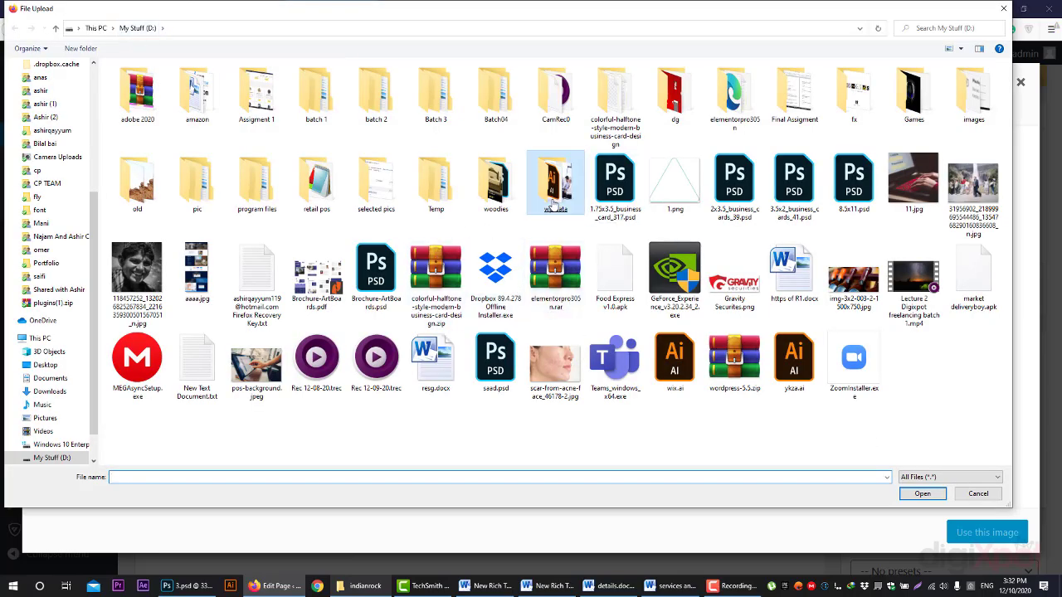
pyautogui.doubleClick(555, 183)
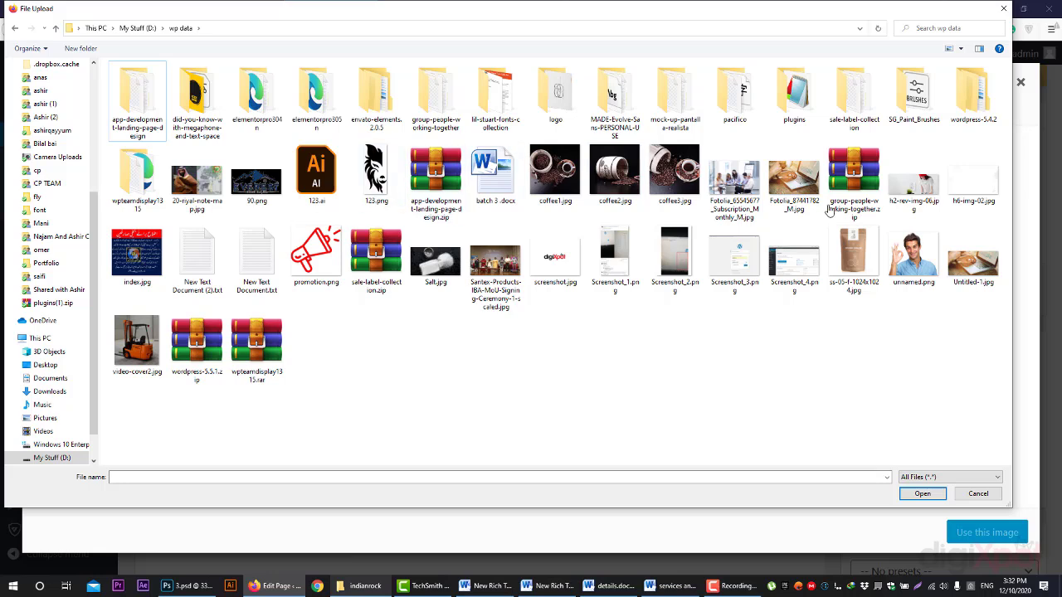
pyautogui.click(727, 213)
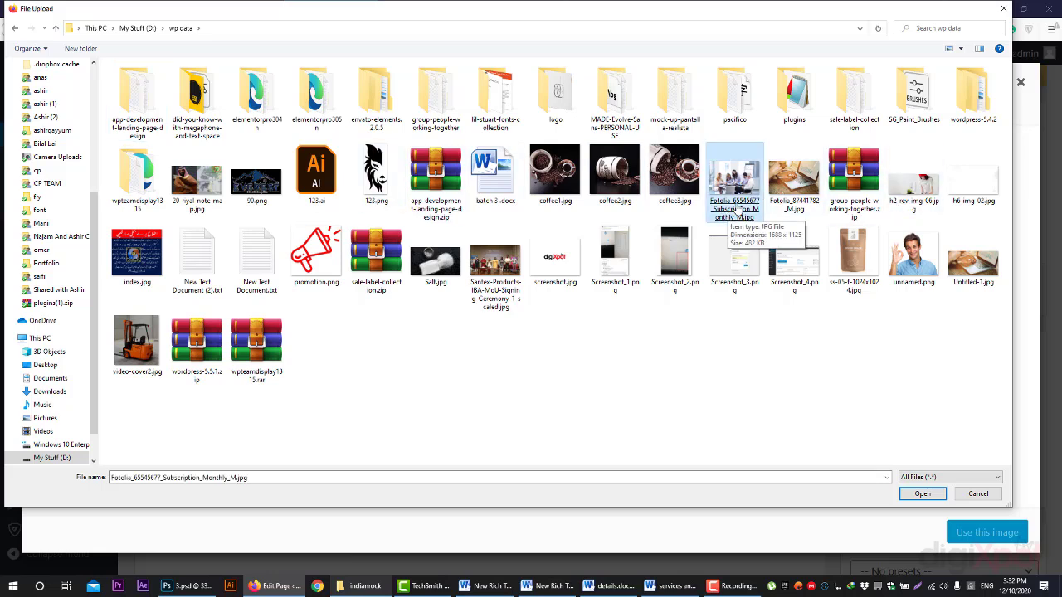
pyautogui.rightClick(738, 211)
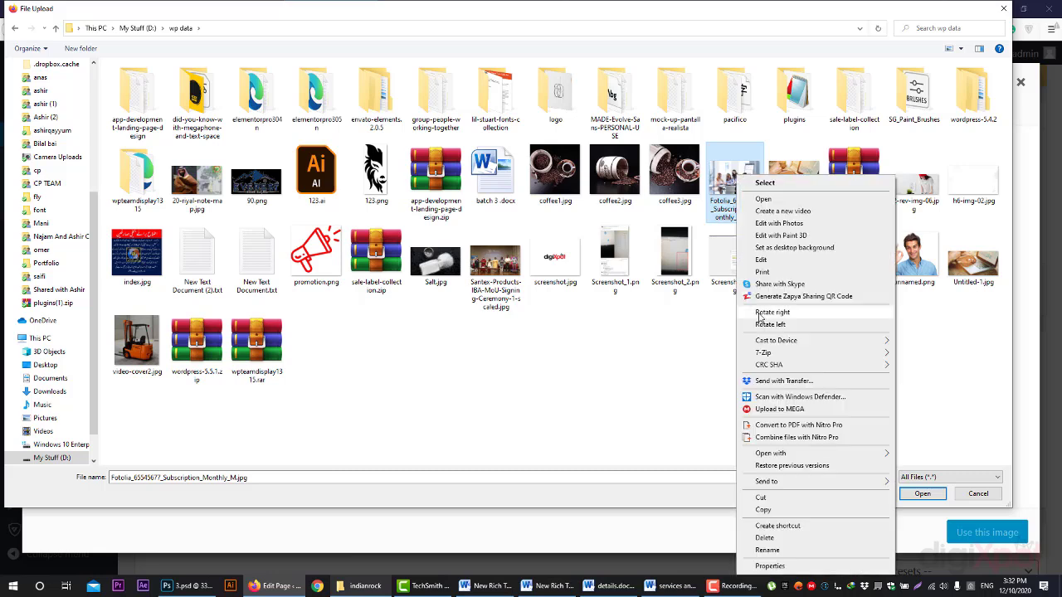
pyautogui.click(793, 552)
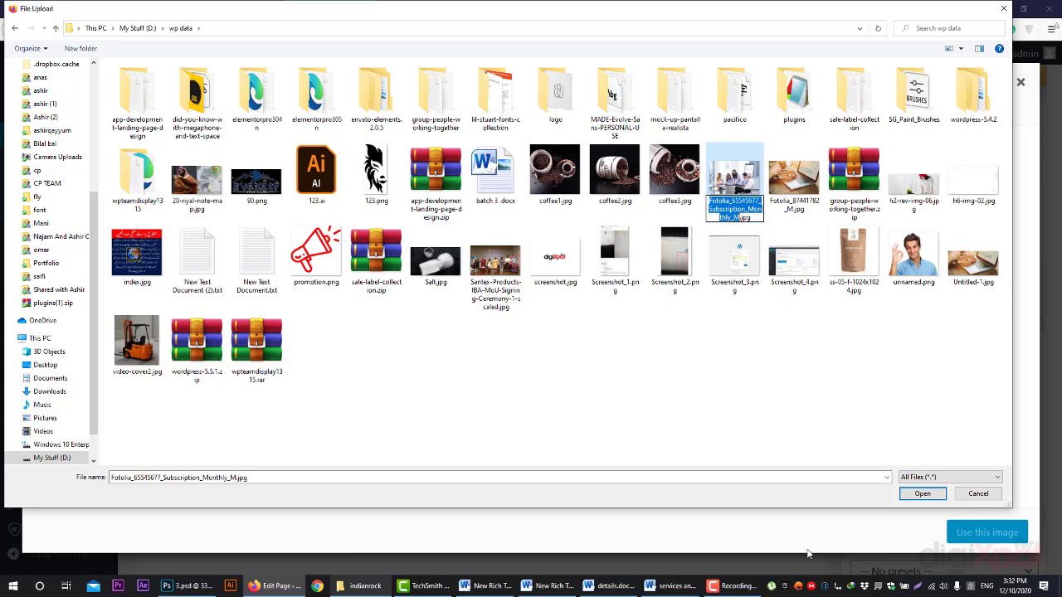
pyautogui.write('123')
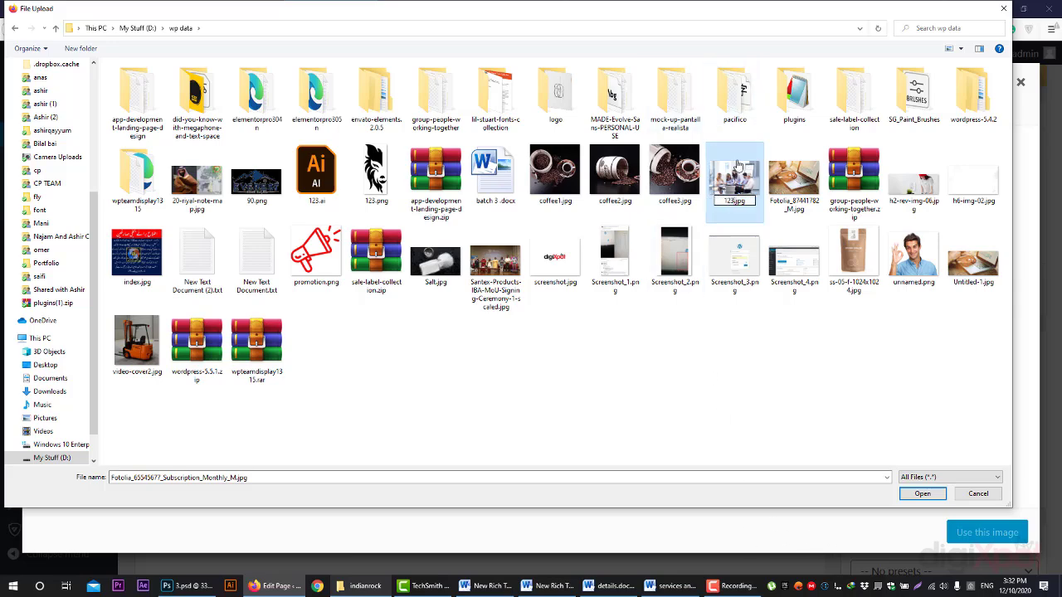
pyautogui.press('Return')
pyautogui.doubleClick(736, 170)
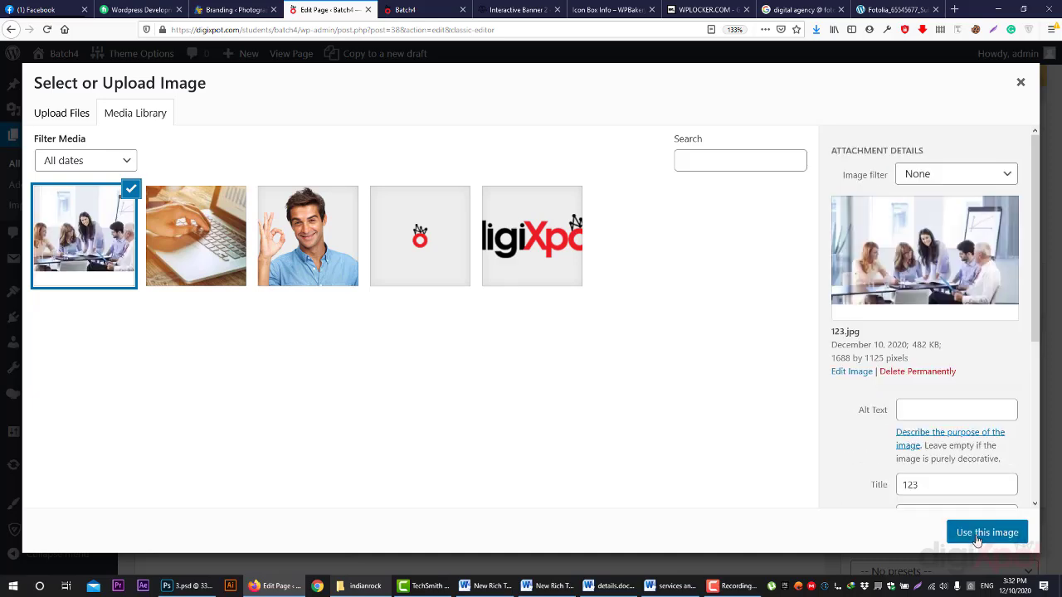
# - Use 123.jpg as the row background with no repeat and Cover size
pyautogui.click(977, 539)
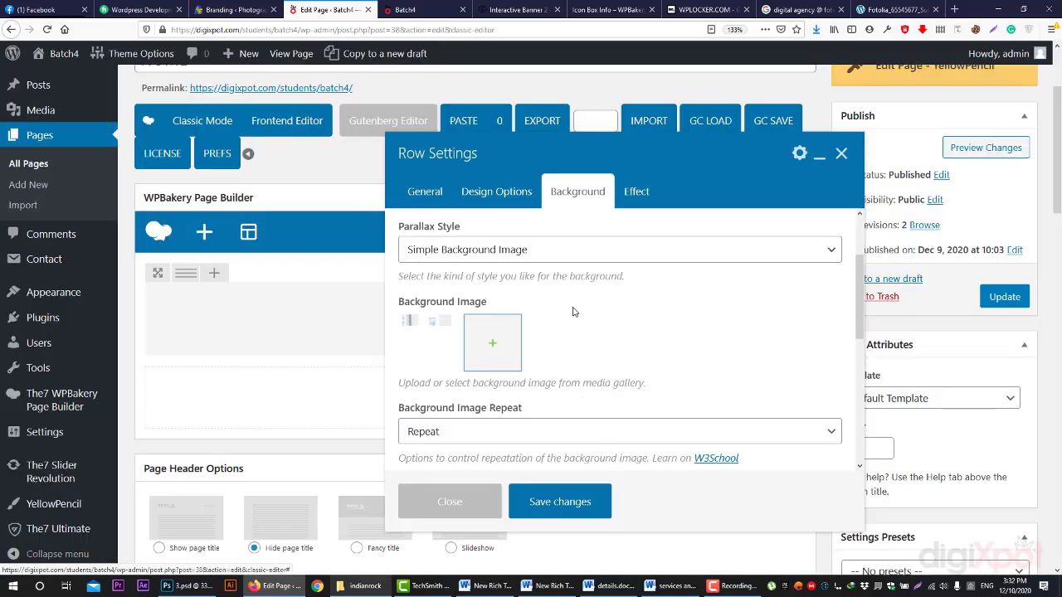
pyautogui.scroll(-2, 573, 320)
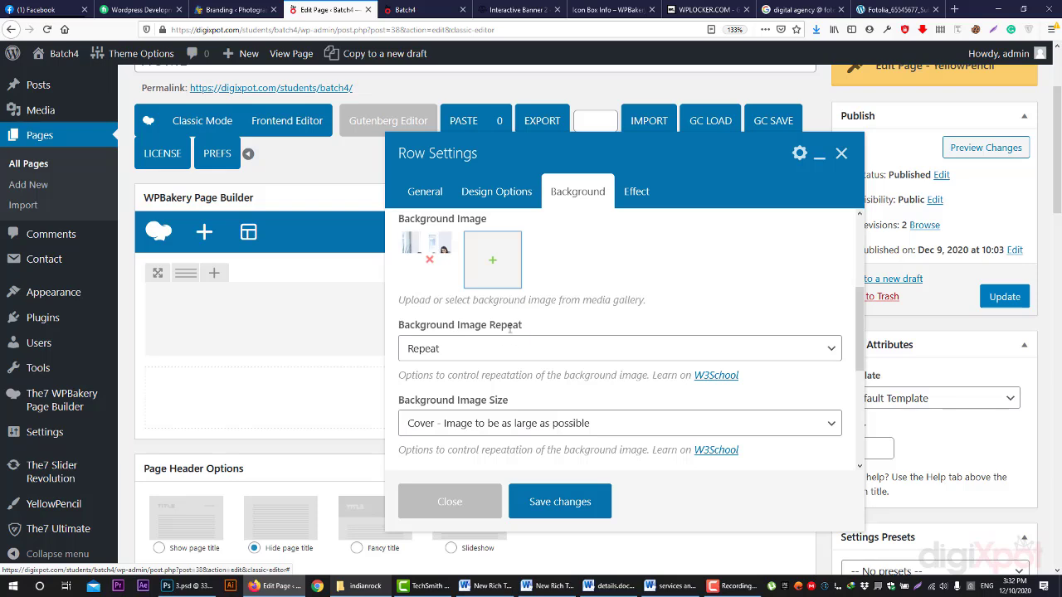
pyautogui.click(475, 349)
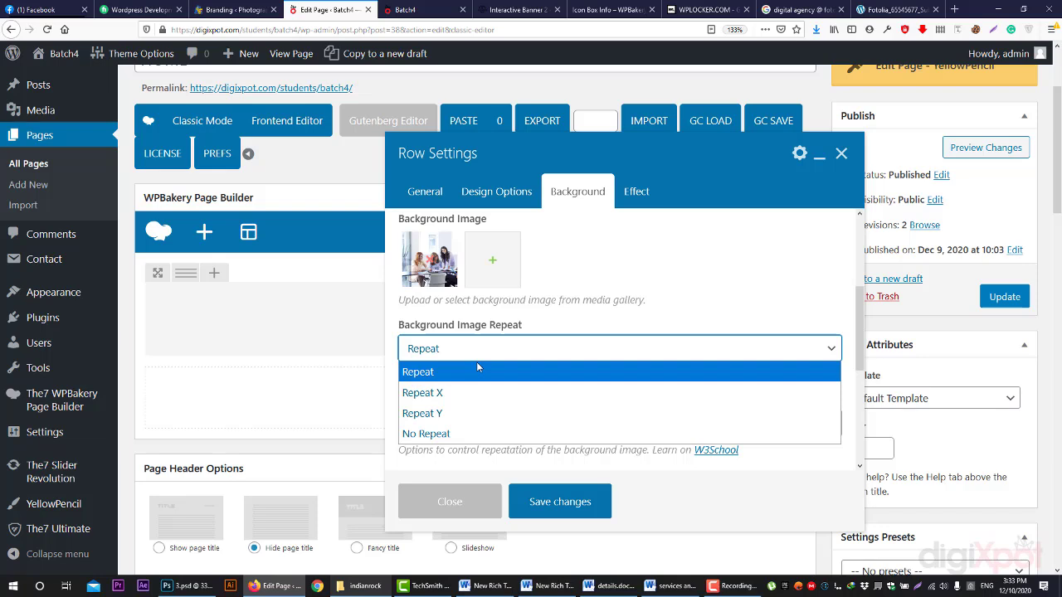
pyautogui.click(511, 434)
pyautogui.scroll(-2, 458, 331)
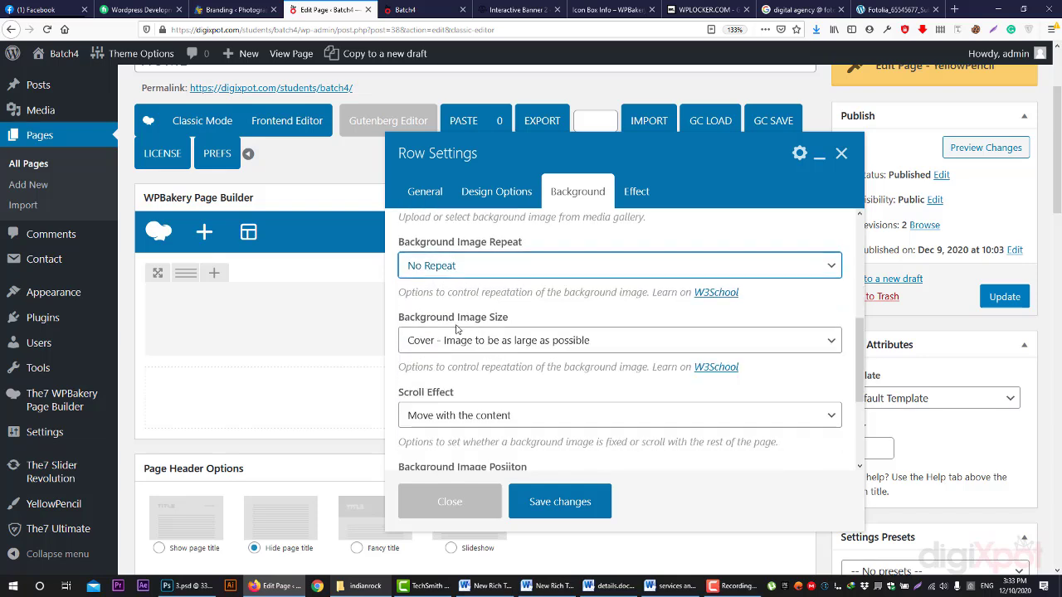
pyautogui.click(490, 340)
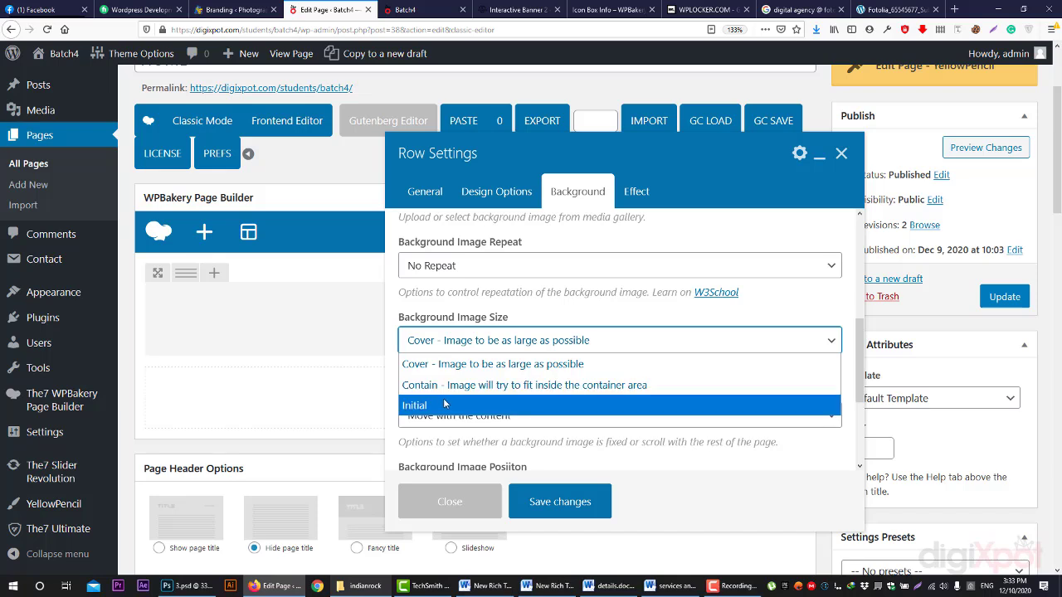
pyautogui.click(473, 363)
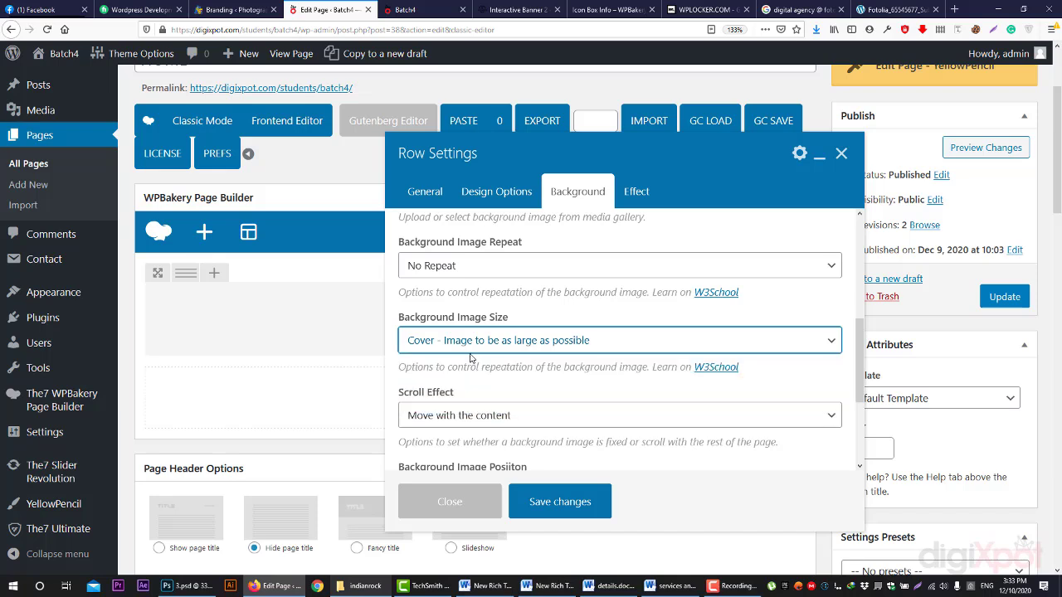
# - Make the background scroll fixed, override width to Maximum Full Width, and save the row
pyautogui.scroll(-2, 567, 380)
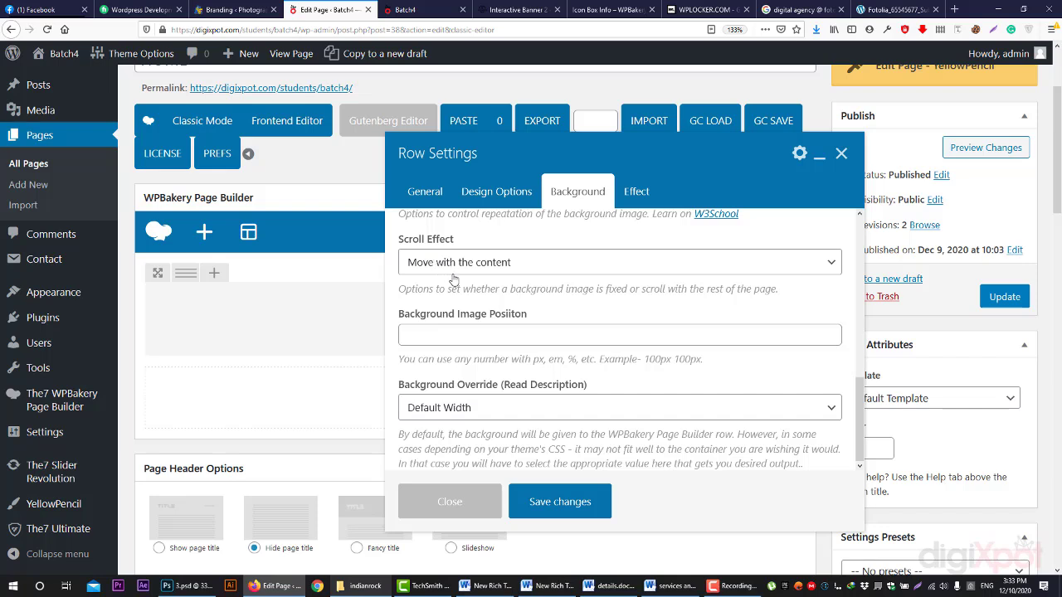
pyautogui.click(458, 264)
pyautogui.click(478, 305)
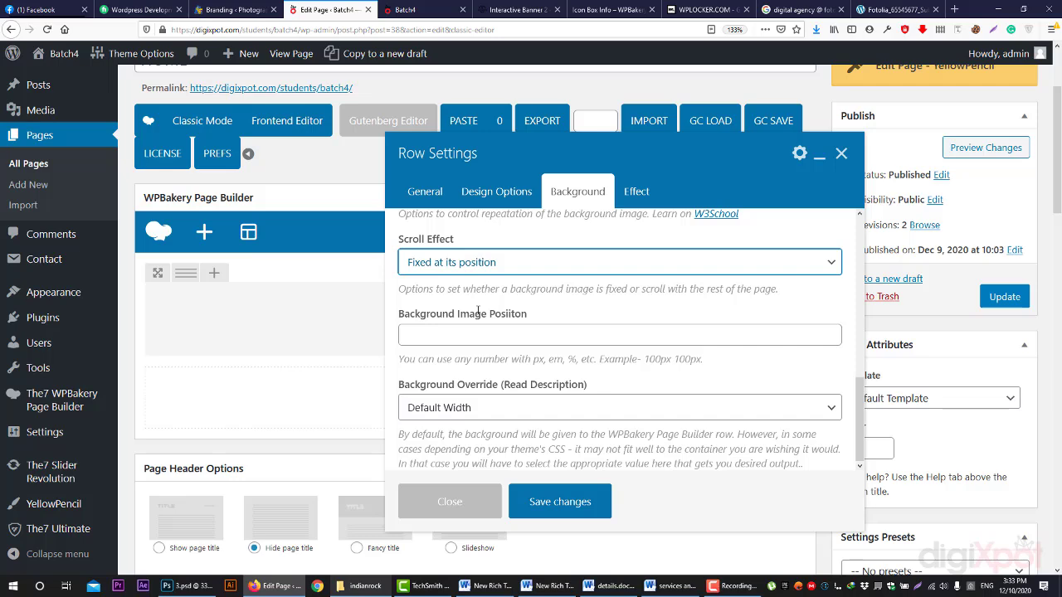
pyautogui.click(508, 266)
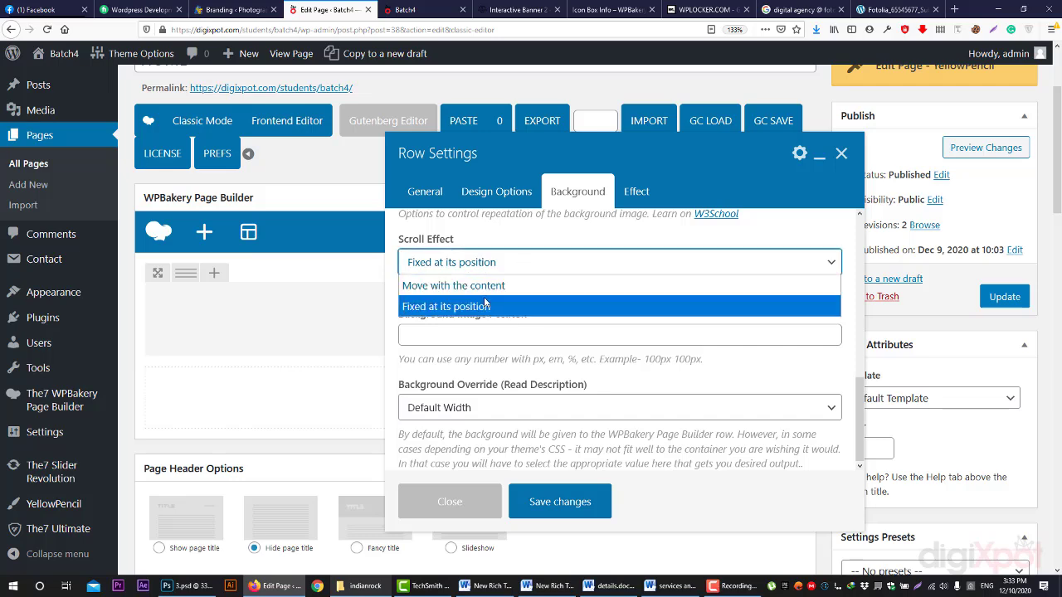
pyautogui.click(483, 303)
pyautogui.scroll(-3, 481, 357)
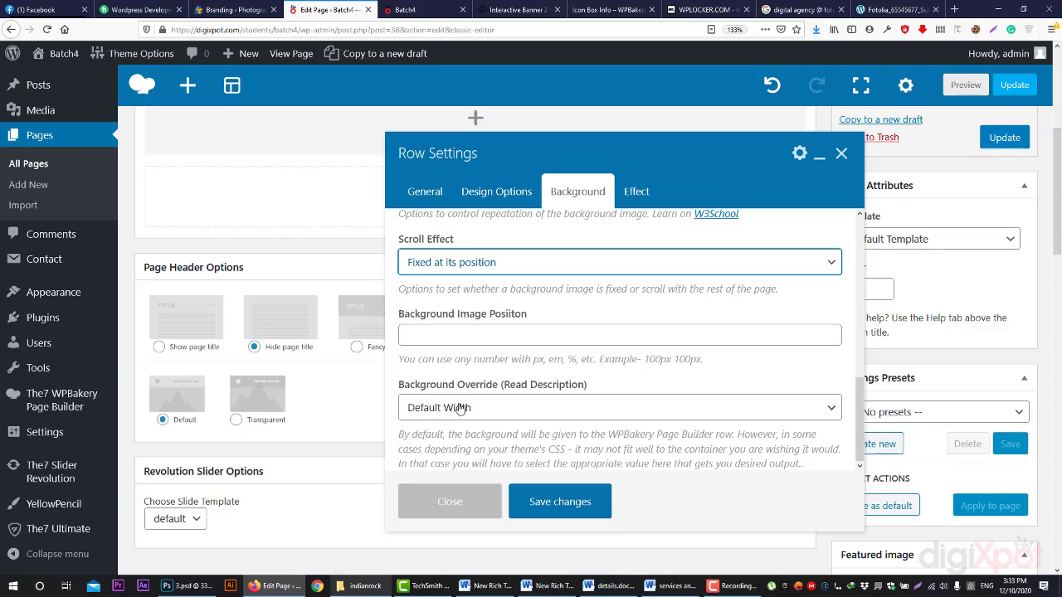
pyautogui.click(460, 409)
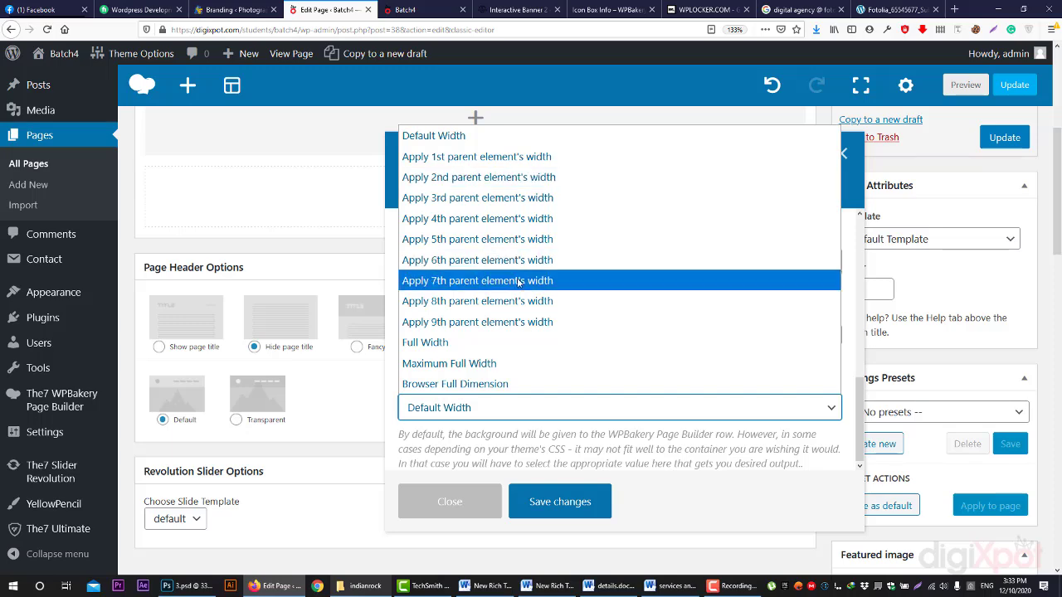
pyautogui.click(540, 366)
pyautogui.scroll(-2, 591, 531)
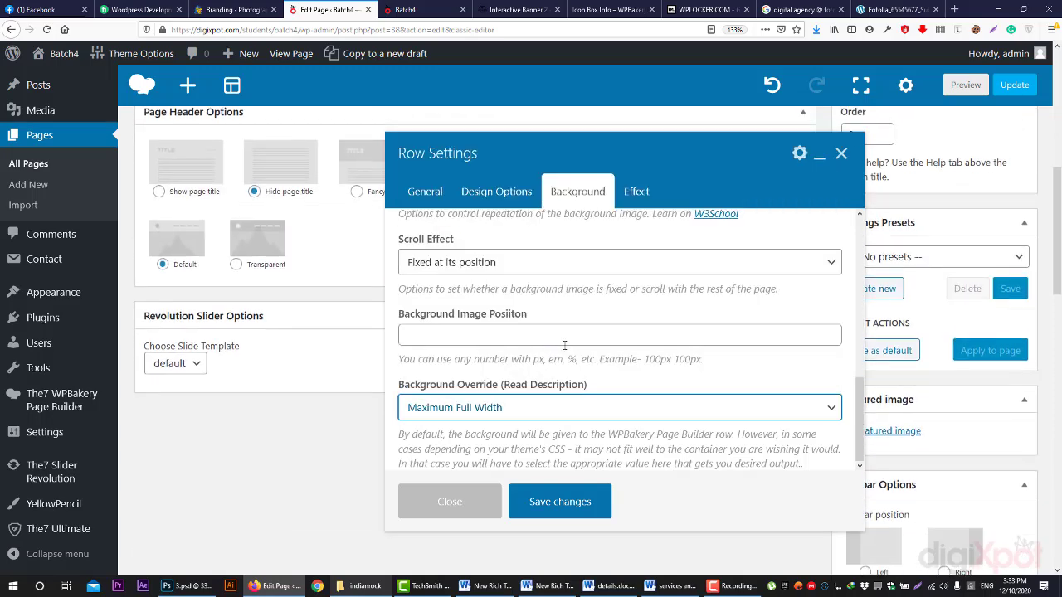
pyautogui.click(564, 502)
pyautogui.scroll(4, 569, 498)
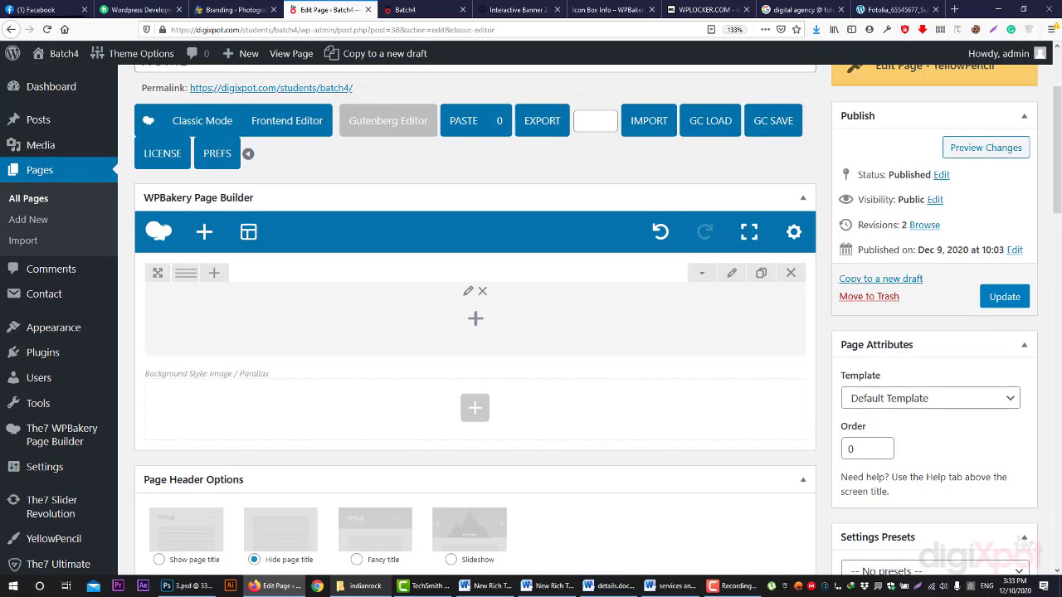
# - Preview the page changes, then reopen the row's settings in the editor
pyautogui.click(983, 153)
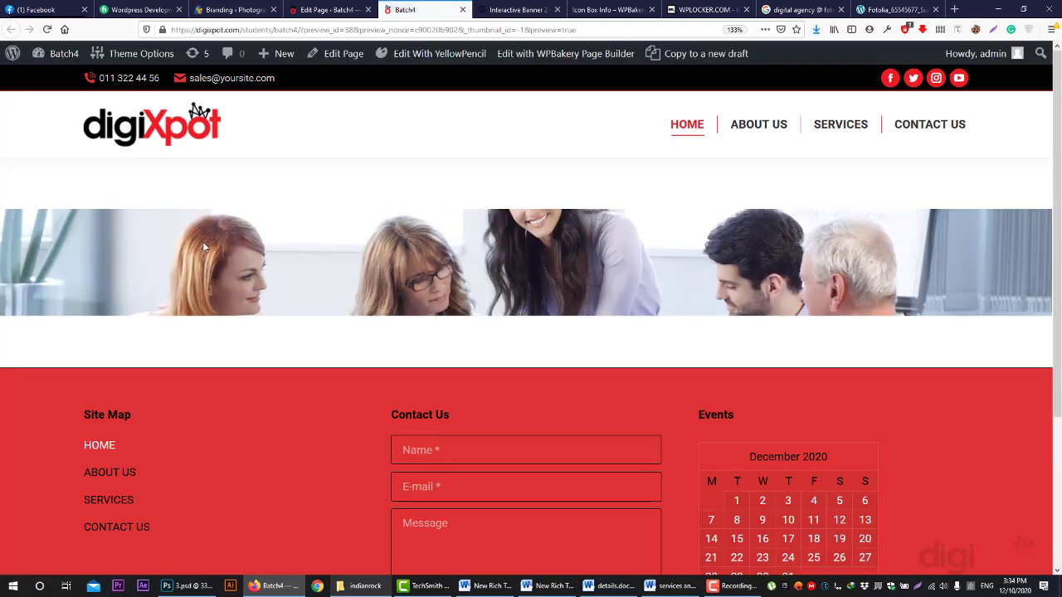
pyautogui.click(328, 9)
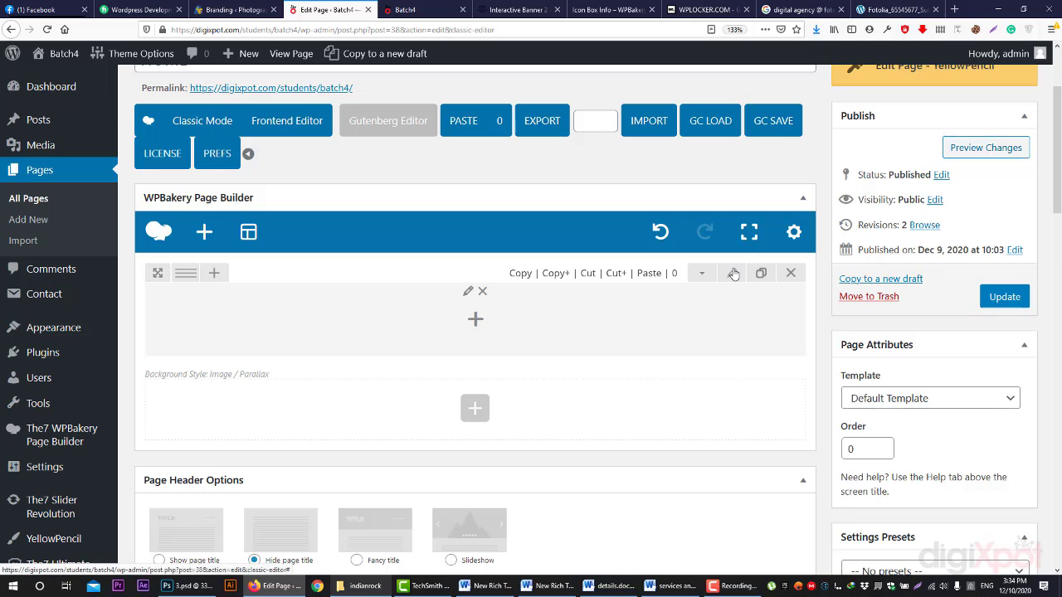
pyautogui.click(733, 273)
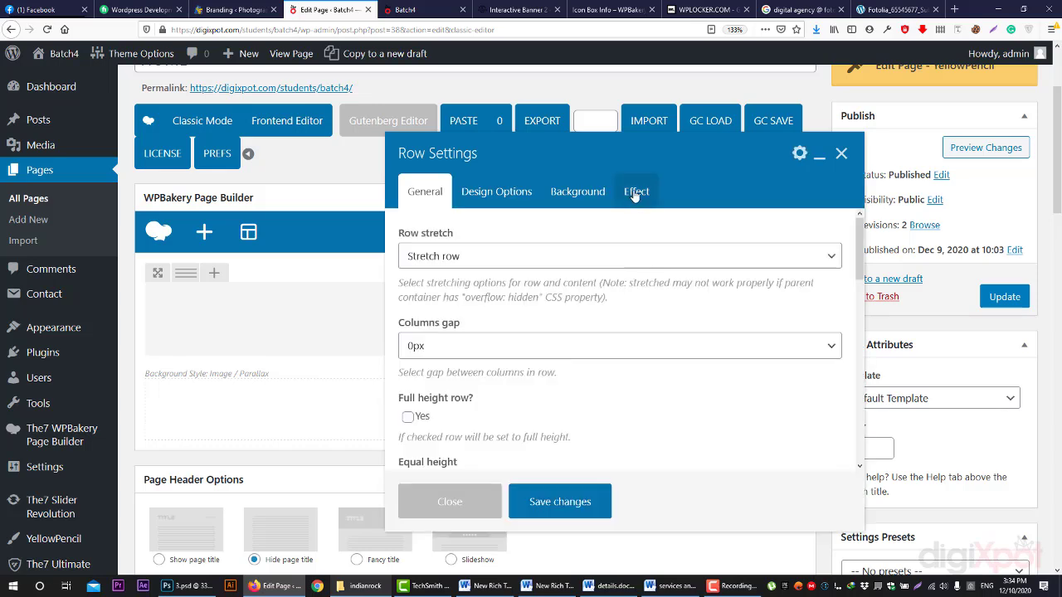
# - Turn on Easy Parallax in the row's Effect options and scroll the preview to check it
pyautogui.click(636, 193)
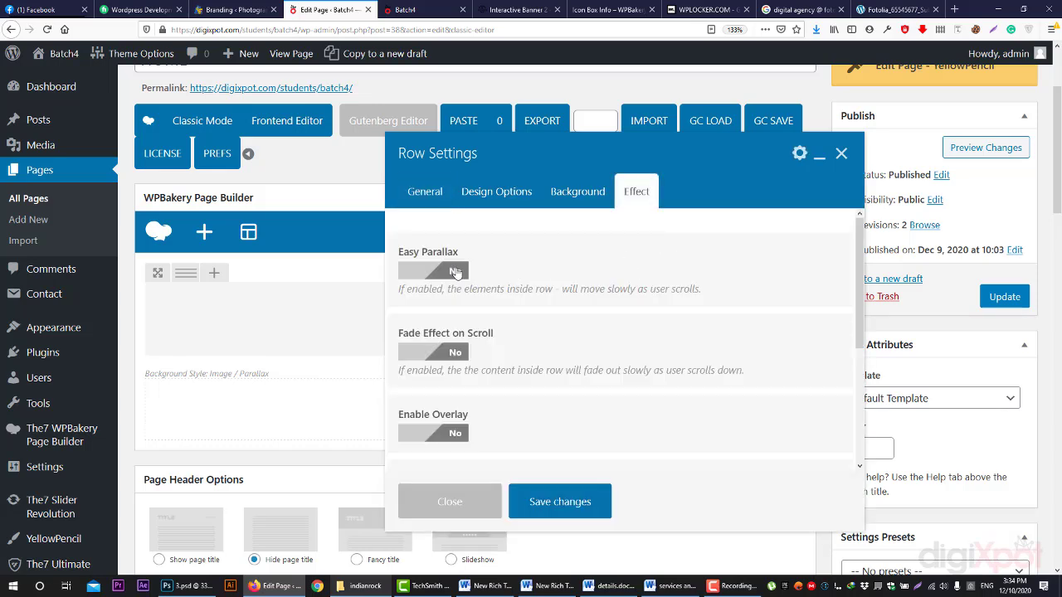
pyautogui.click(426, 273)
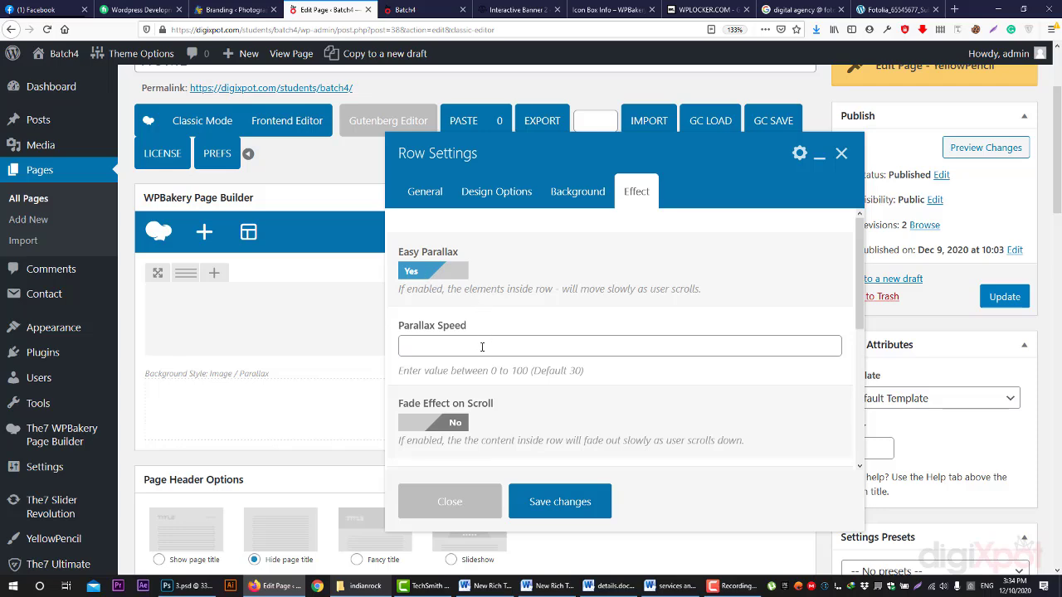
pyautogui.click(414, 9)
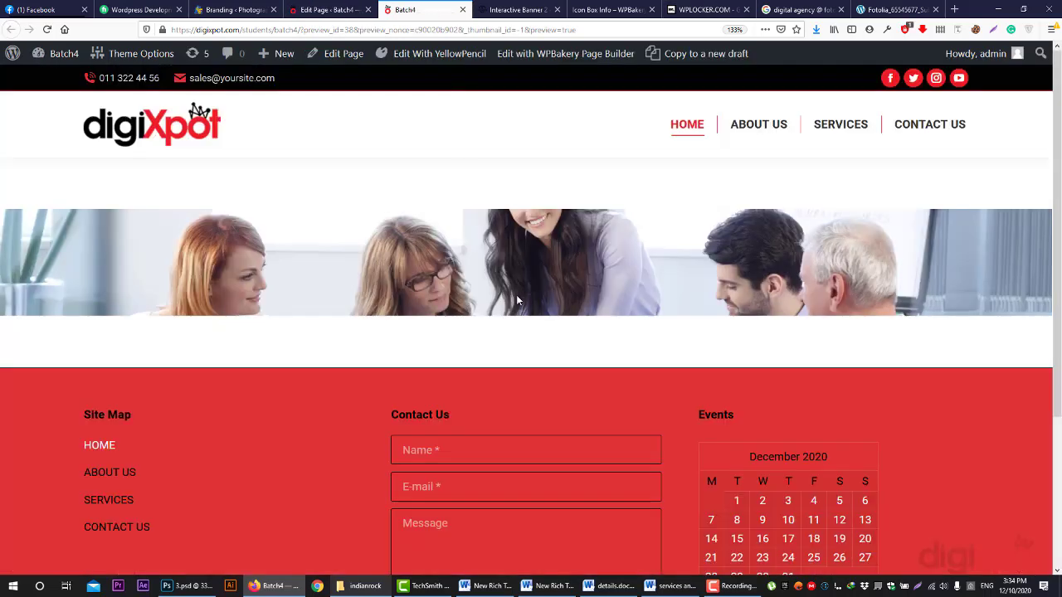
pyautogui.scroll(-1, 518, 295)
pyautogui.scroll(-1, 518, 296)
pyautogui.scroll(2, 516, 296)
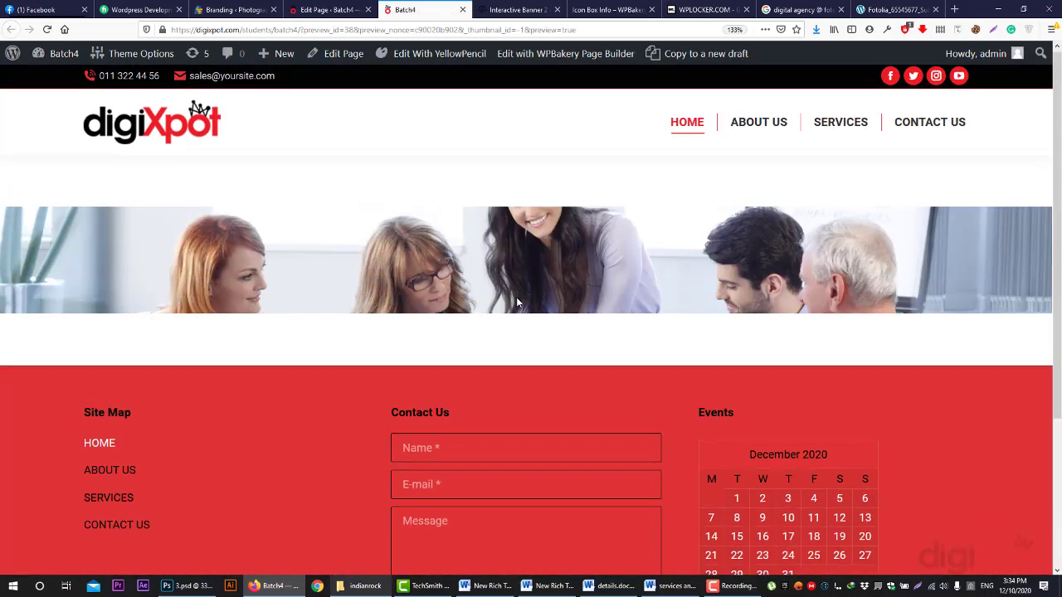
pyautogui.scroll(-2, 516, 296)
pyautogui.scroll(2, 516, 296)
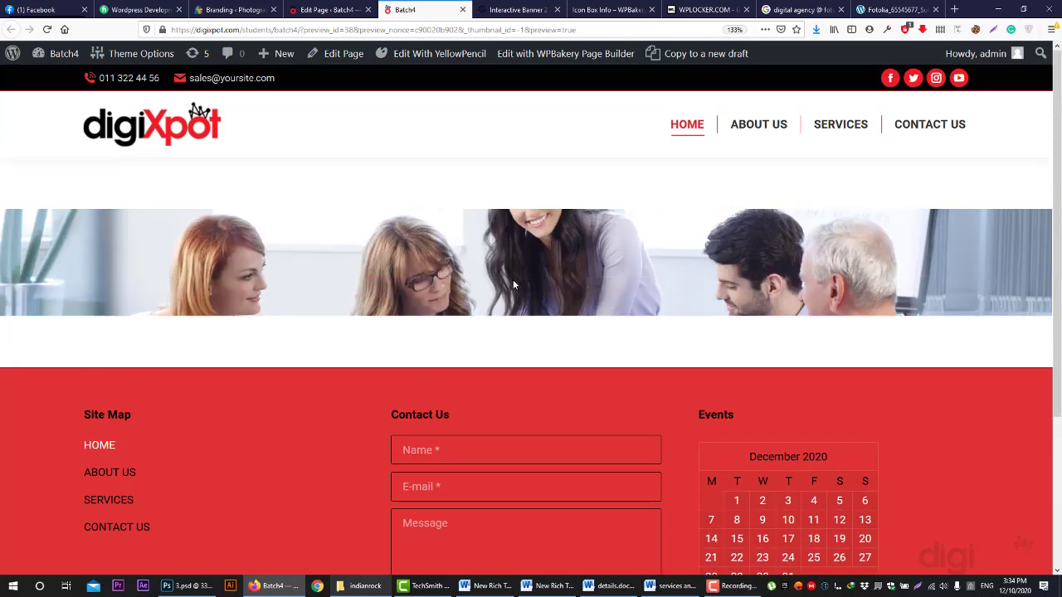
pyautogui.scroll(-2, 558, 288)
pyautogui.scroll(2, 567, 288)
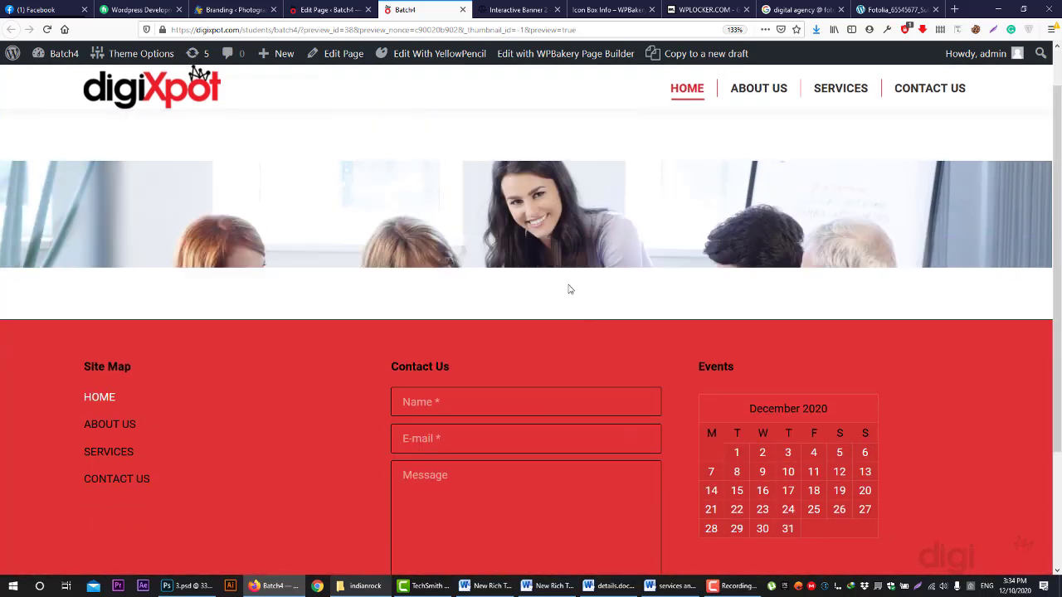
pyautogui.scroll(-2, 569, 285)
pyautogui.click(355, 9)
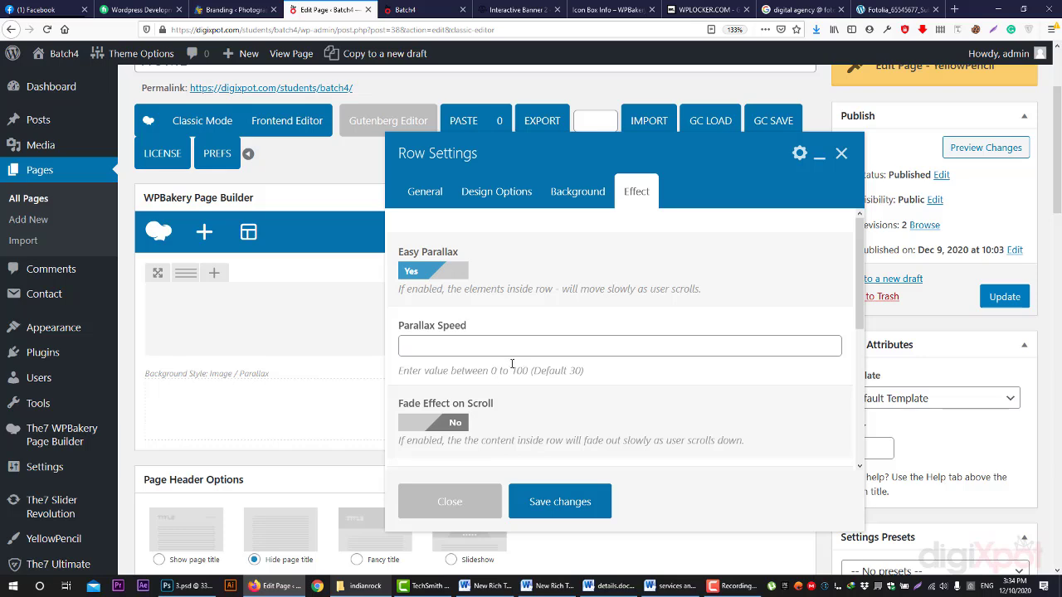
# - Turn Easy Parallax back off and enable a colour overlay on the row
pyautogui.click(448, 274)
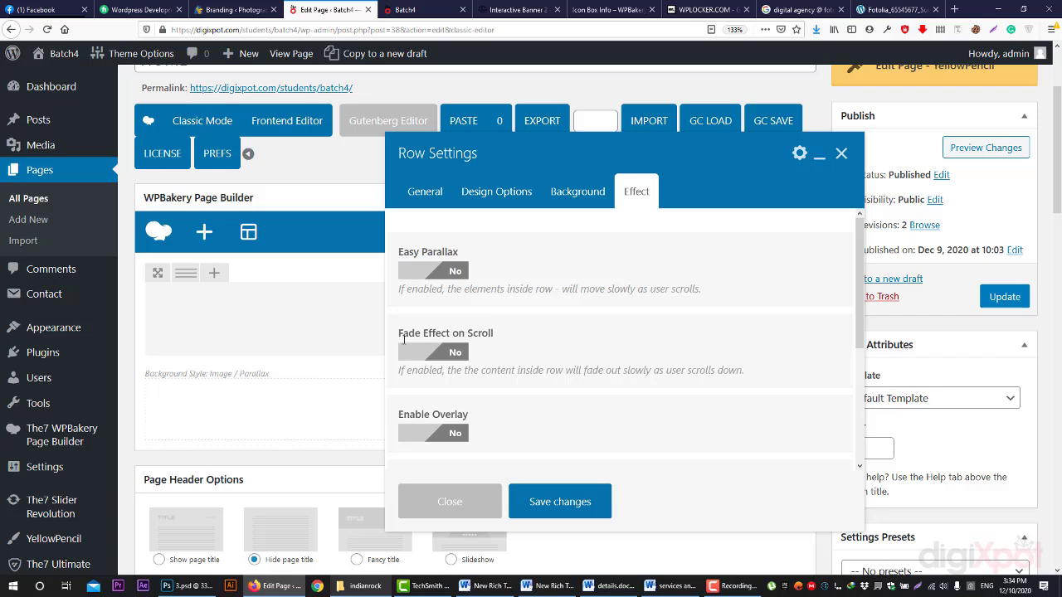
pyautogui.click(425, 364)
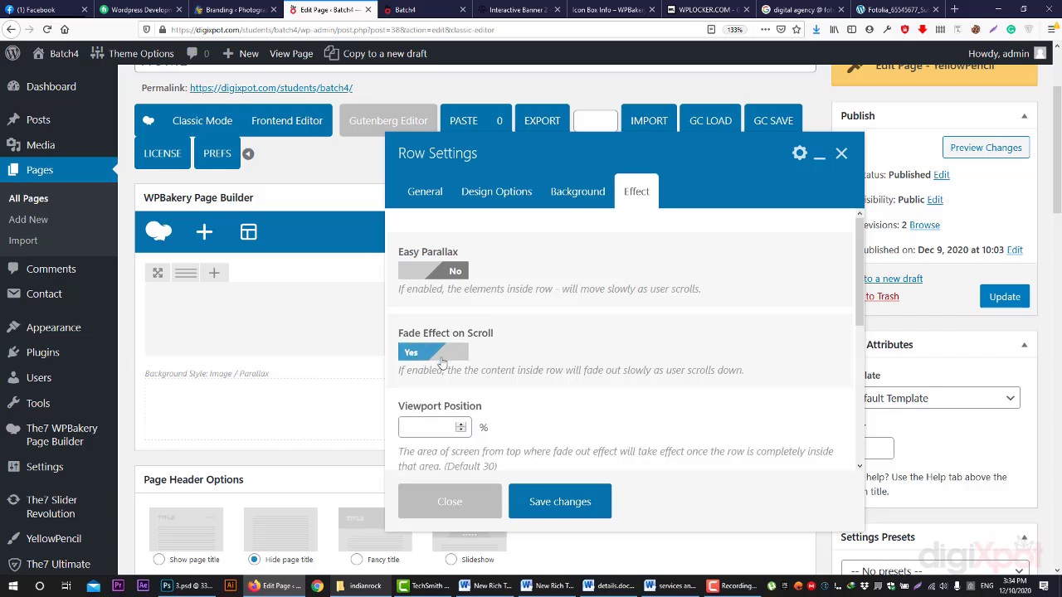
pyautogui.click(425, 363)
pyautogui.scroll(-3, 428, 331)
pyautogui.click(430, 279)
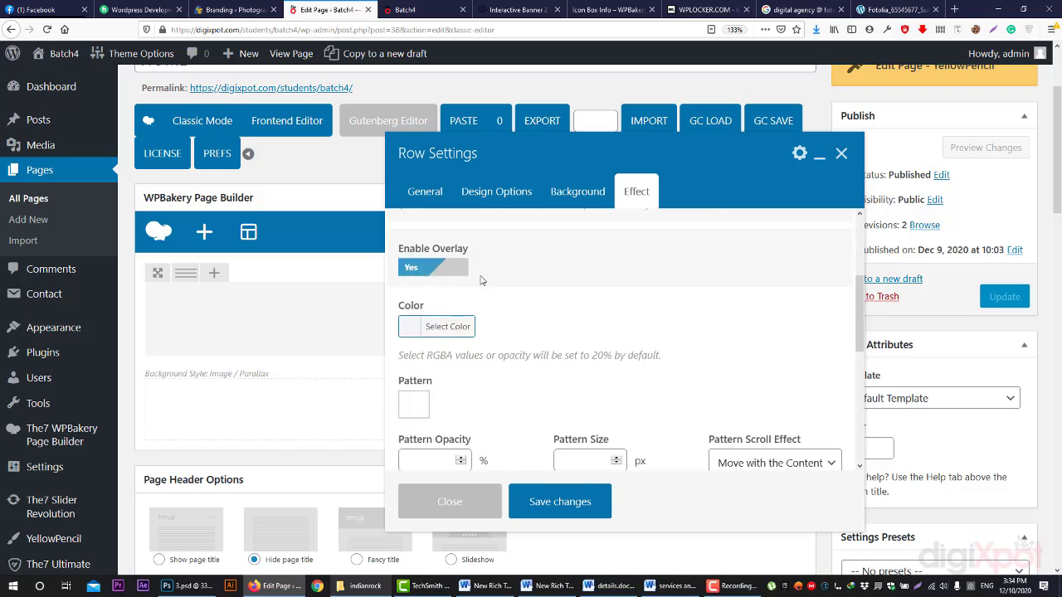
pyautogui.scroll(-2, 525, 328)
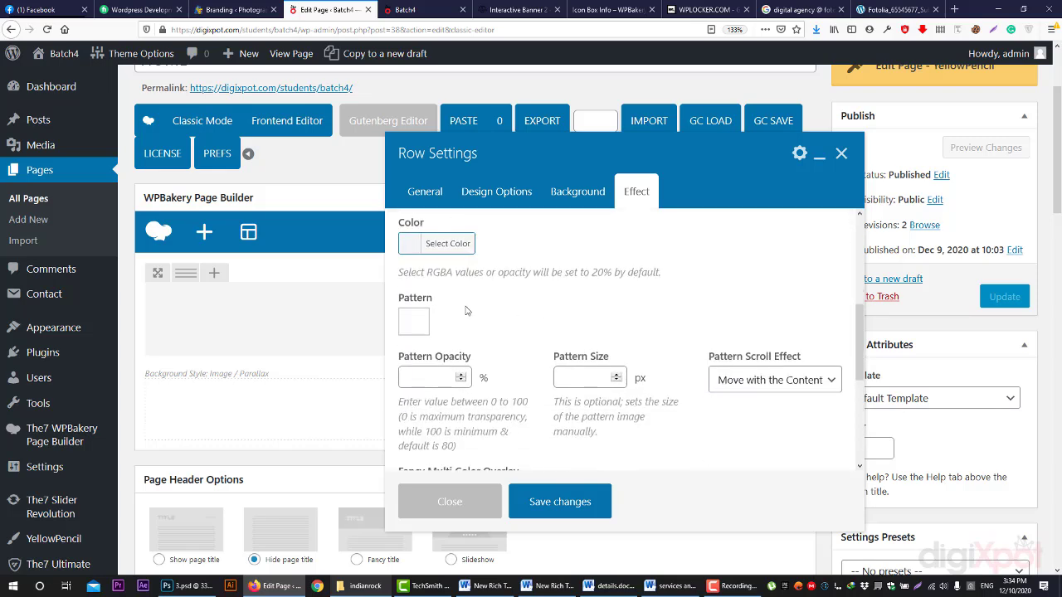
pyautogui.hotkey('ctrl', 'Tab')
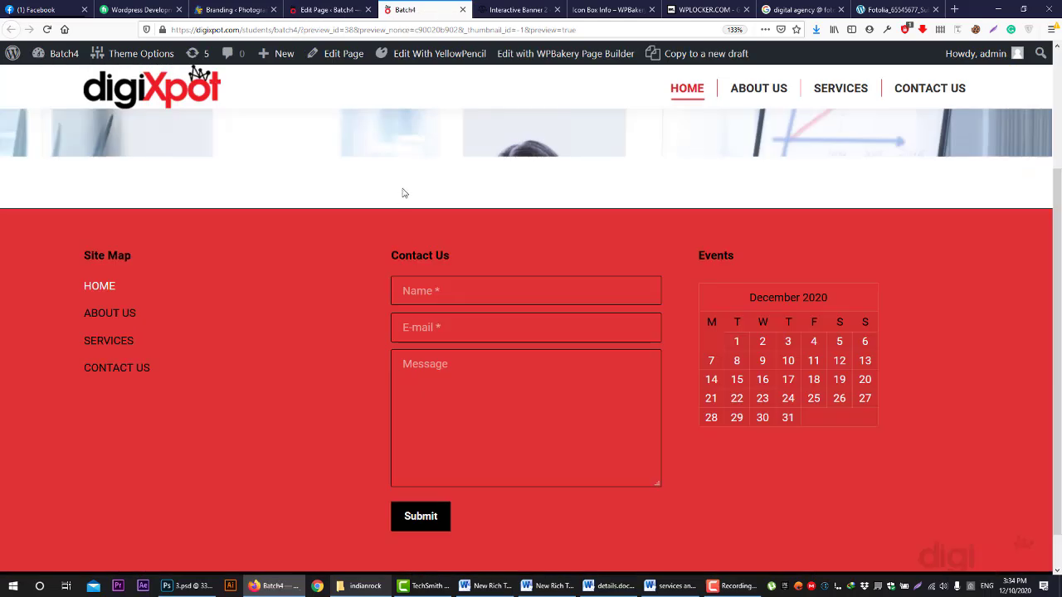
pyautogui.scroll(2, 485, 295)
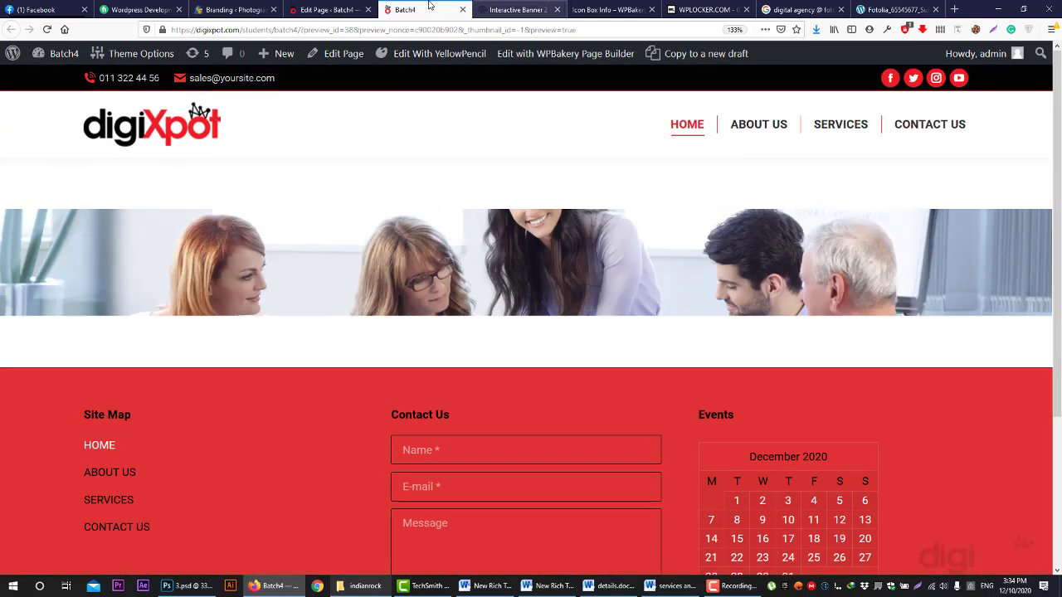
pyautogui.hotkey('ctrl', 'shift', 'Tab')
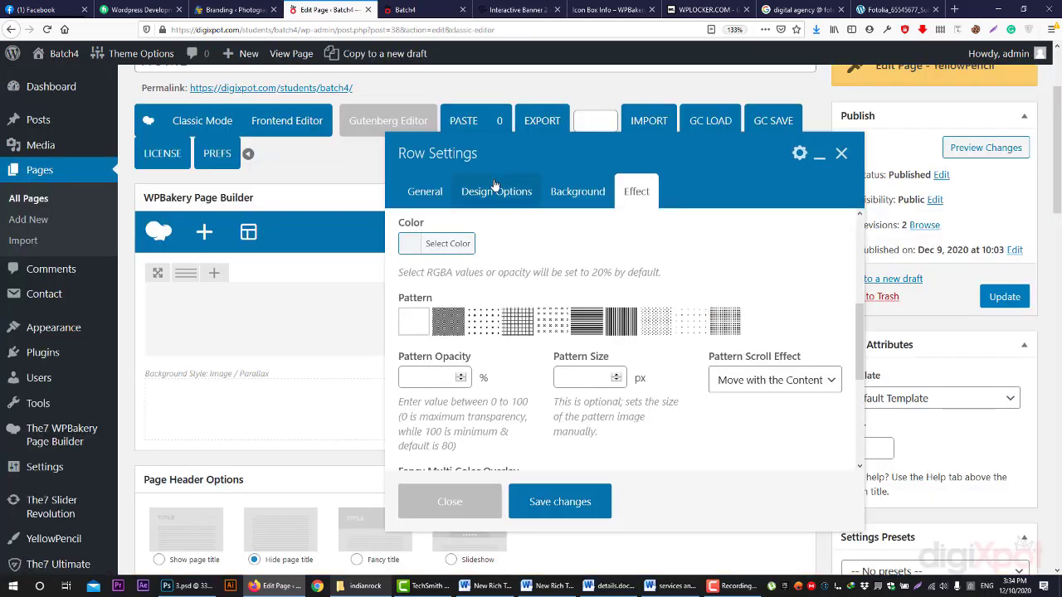
# - Set the row's top and bottom padding to 155px in Design Options
pyautogui.click(495, 189)
pyautogui.click(507, 327)
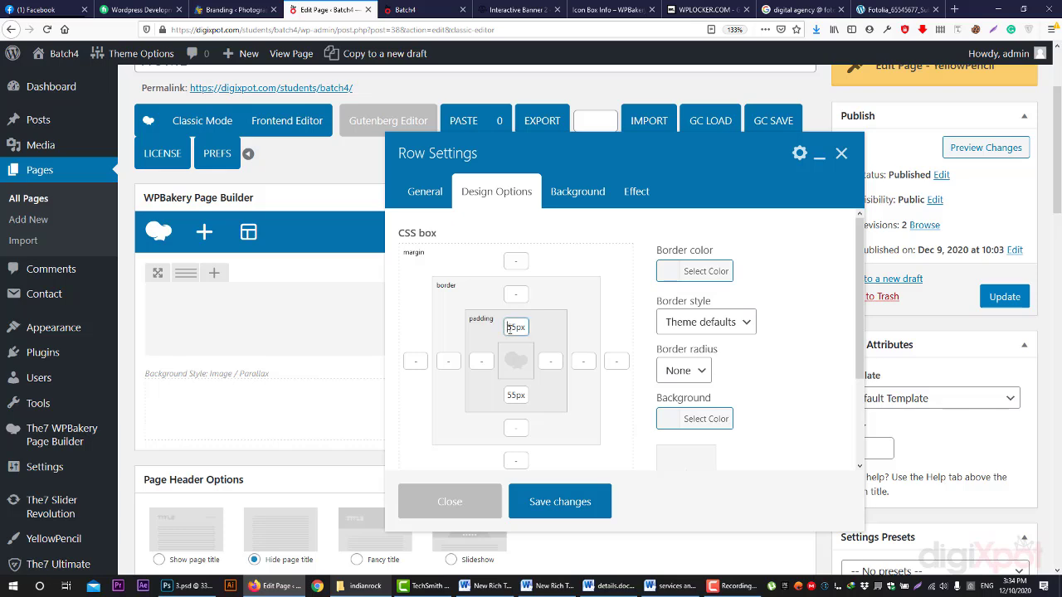
pyautogui.write('1')
pyautogui.click(508, 395)
pyautogui.write('1')
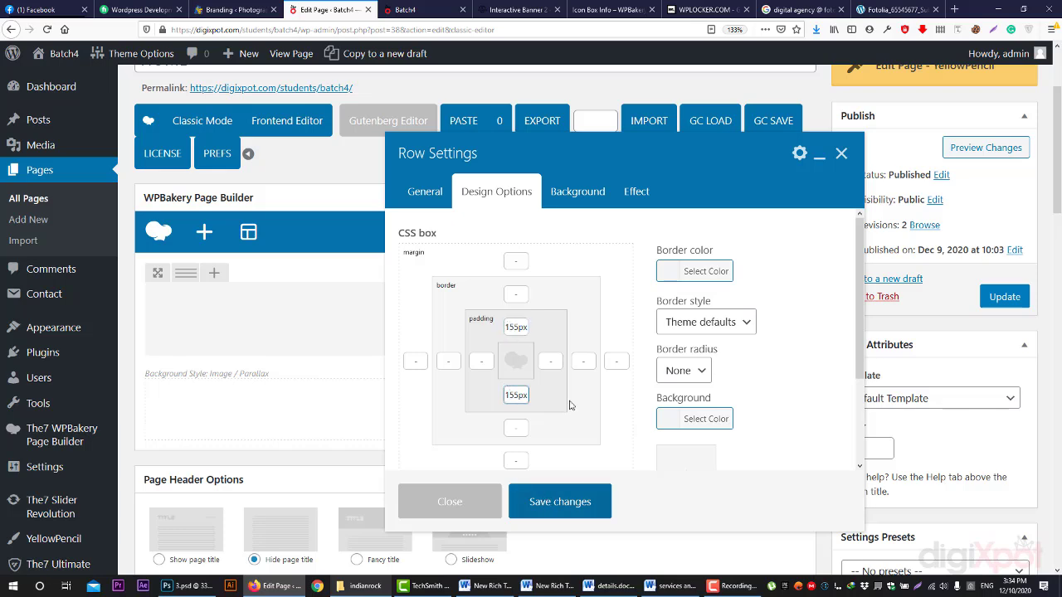
# - Set the overlay colour to near-black #050505 at 88% alpha and save the row settings
pyautogui.click(636, 191)
pyautogui.scroll(-2, 464, 349)
pyautogui.click(447, 326)
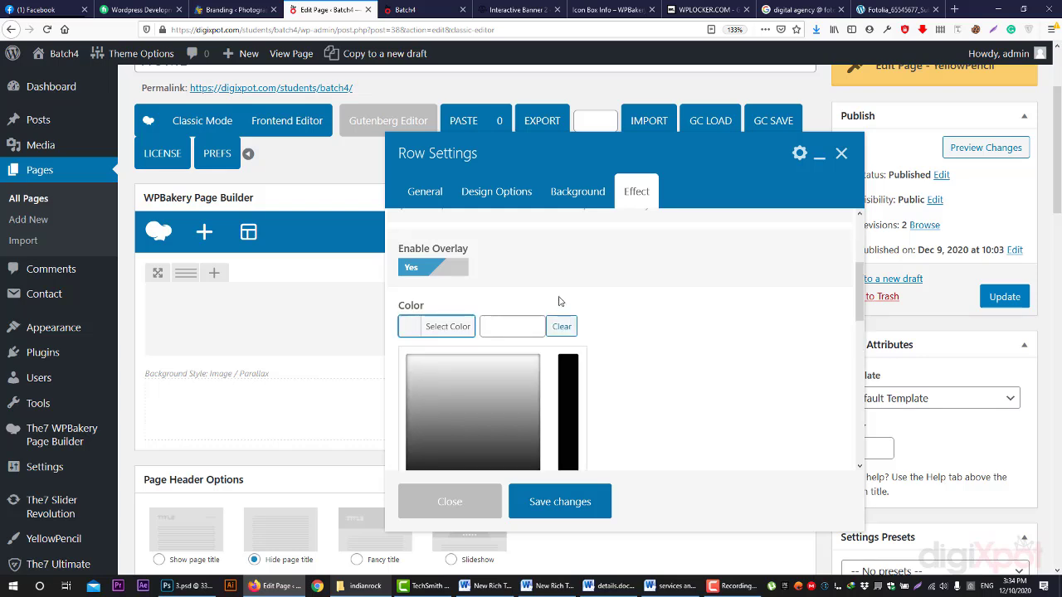
pyautogui.scroll(-2, 483, 367)
pyautogui.click(477, 404)
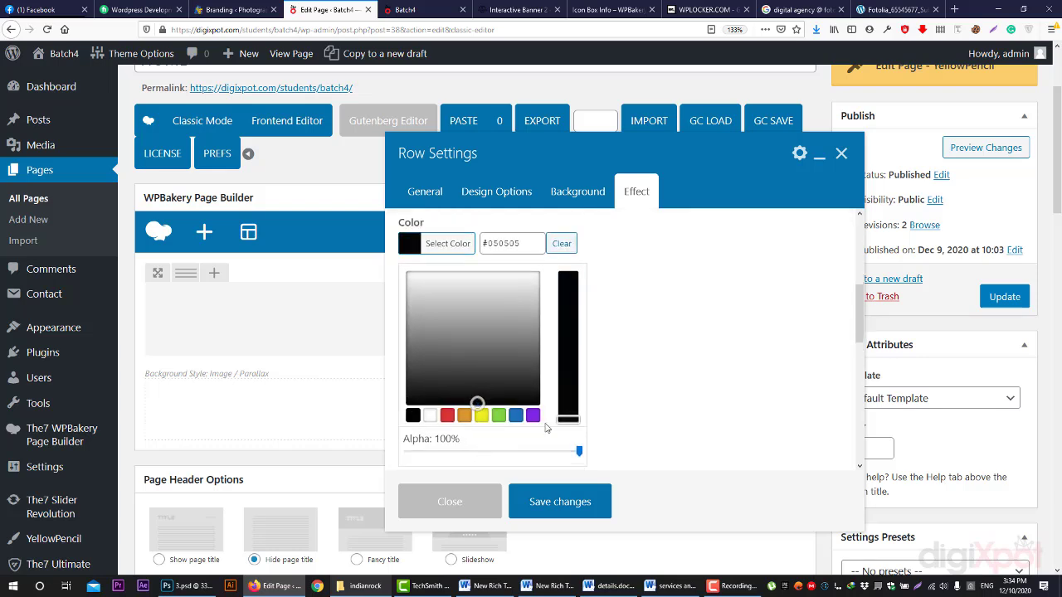
pyautogui.moveTo(578, 455); pyautogui.dragTo(559, 455)
pyautogui.click(670, 394)
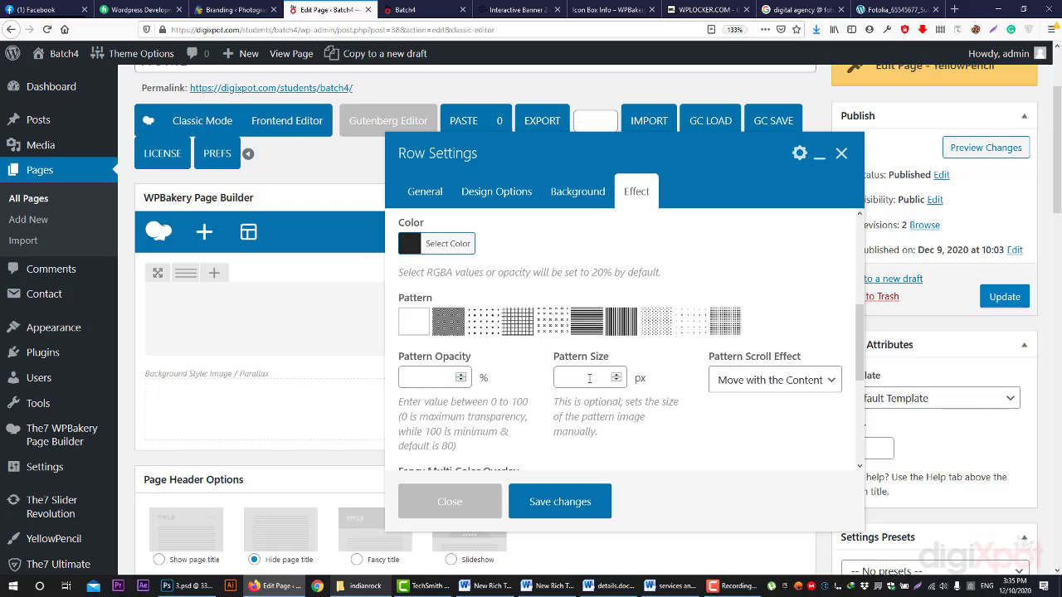
pyautogui.click(735, 381)
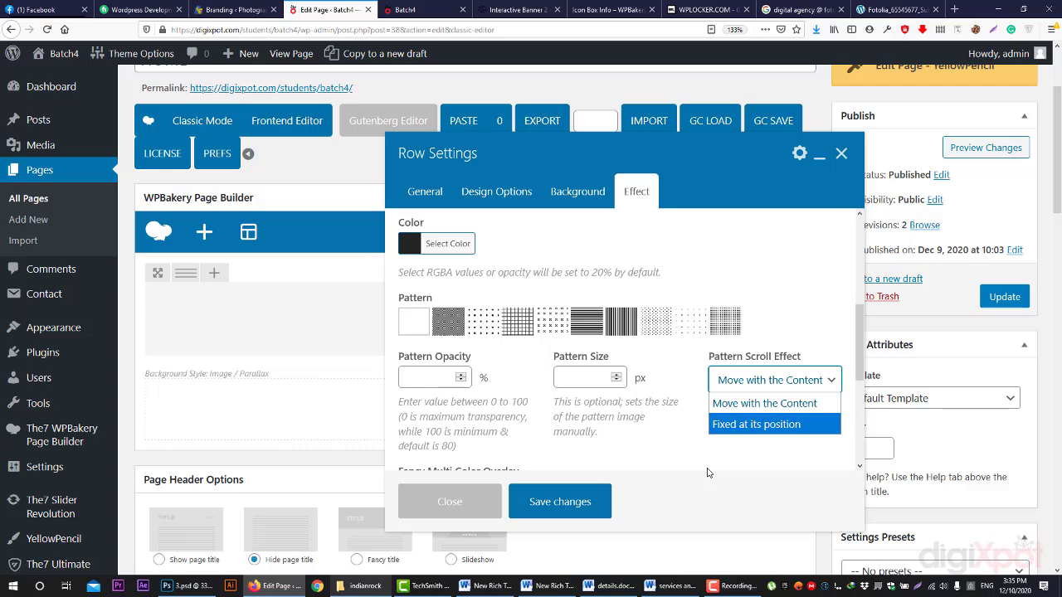
pyautogui.click(554, 448)
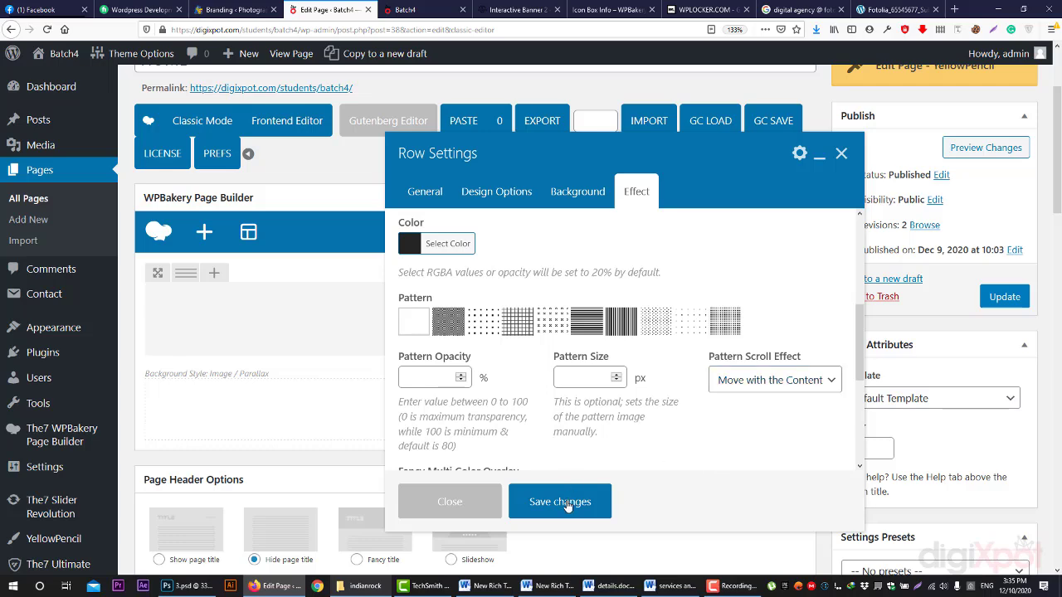
pyautogui.click(569, 506)
# - Preview the page and scroll over the taller, overlay-darkened office photo row
pyautogui.click(987, 148)
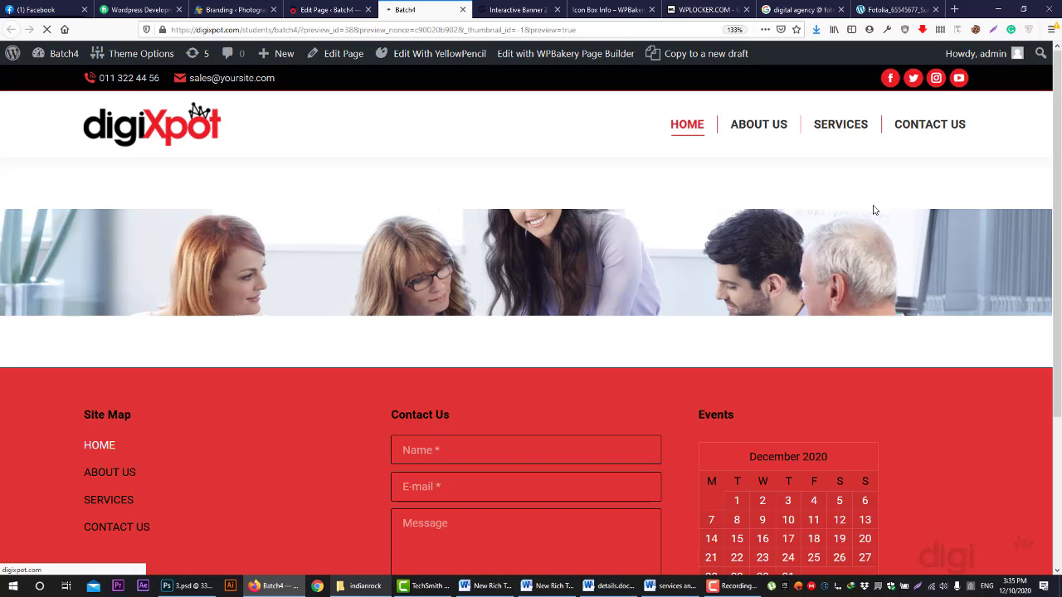
pyautogui.scroll(-2, 866, 241)
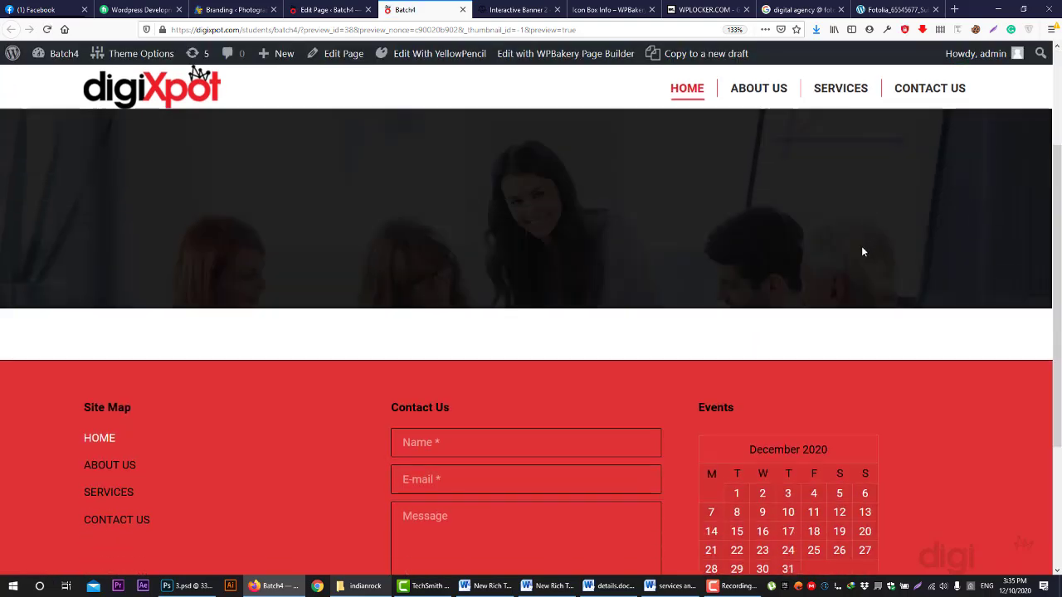
pyautogui.scroll(2, 862, 249)
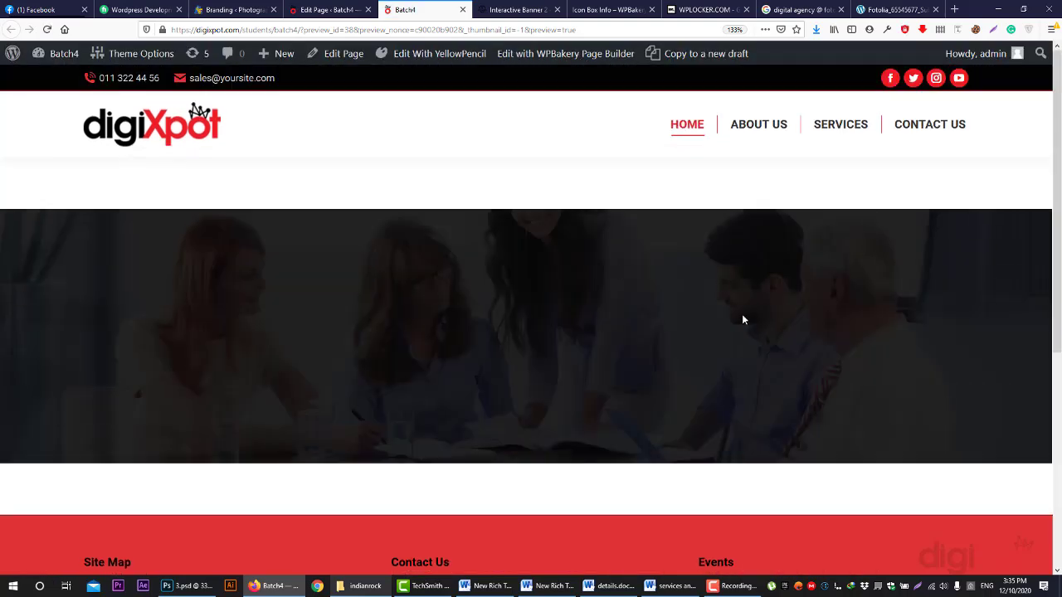
pyautogui.click(308, 9)
pyautogui.click(492, 330)
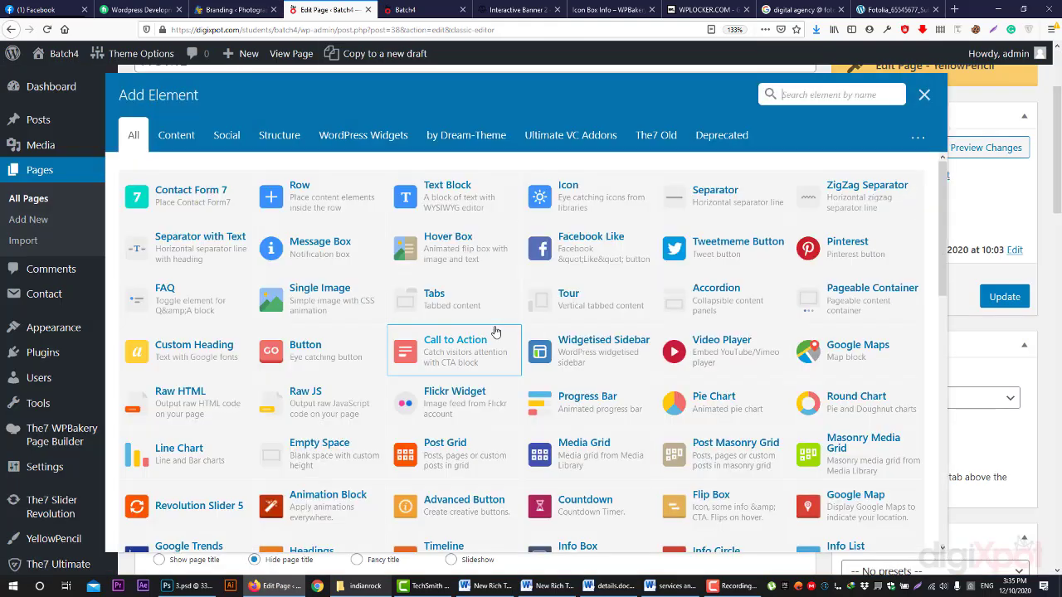
pyautogui.write('head')
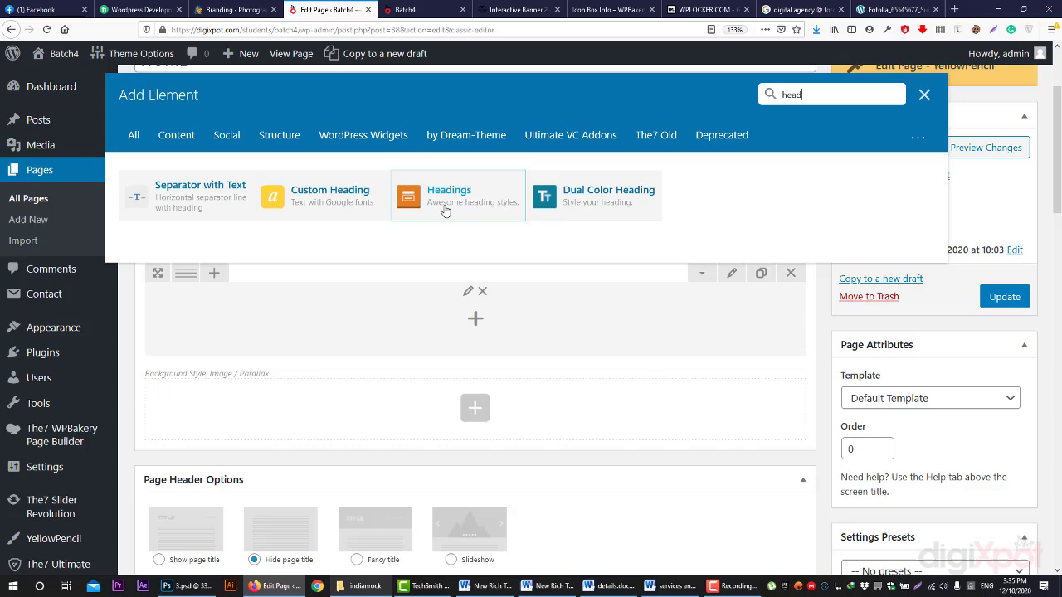
pyautogui.click(445, 212)
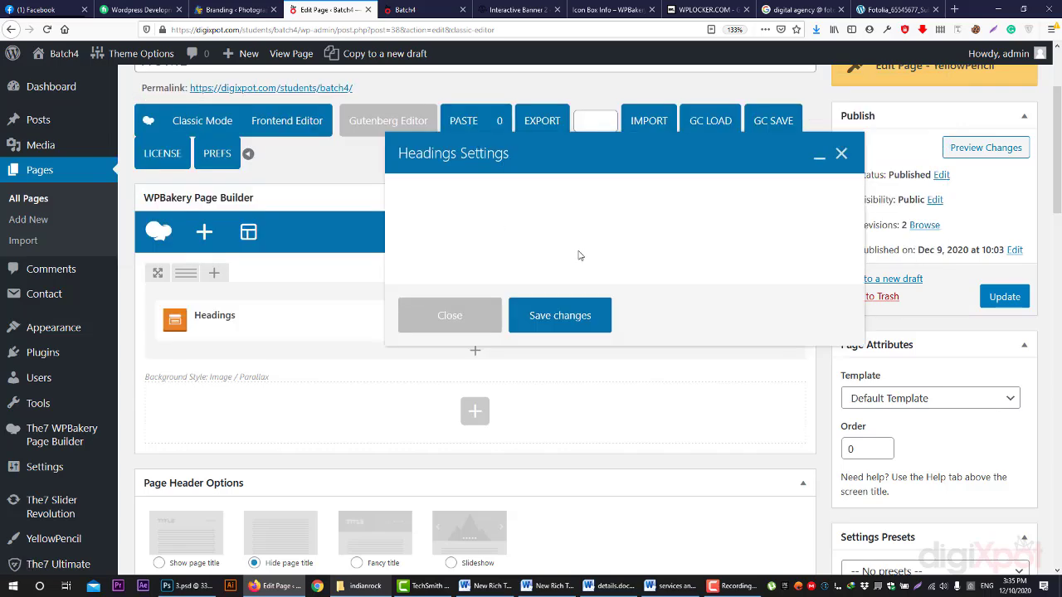
pyautogui.click(610, 10)
pyautogui.scroll(4, 580, 252)
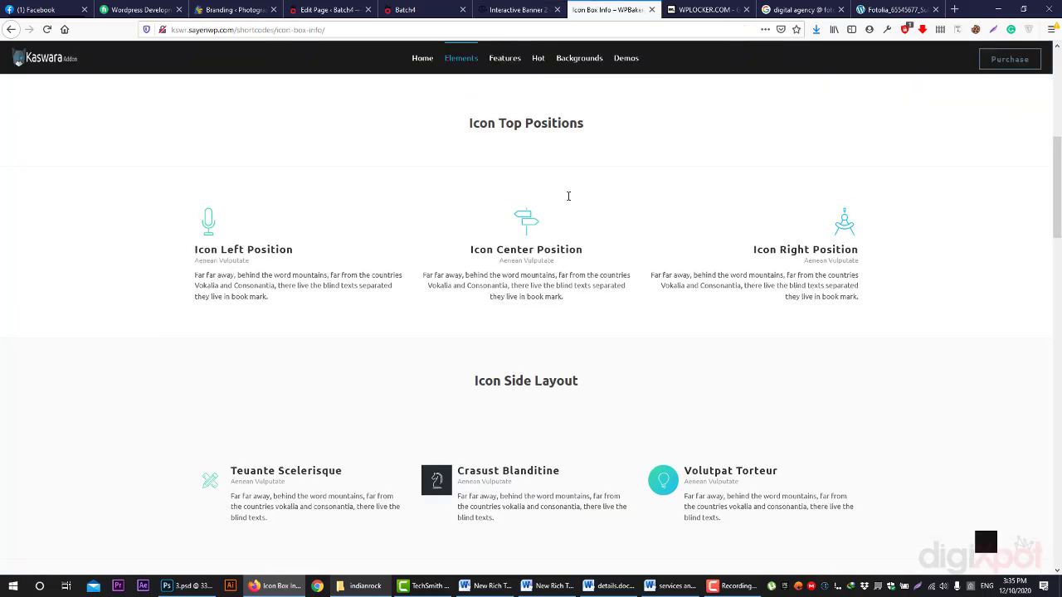
pyautogui.scroll(2, 580, 252)
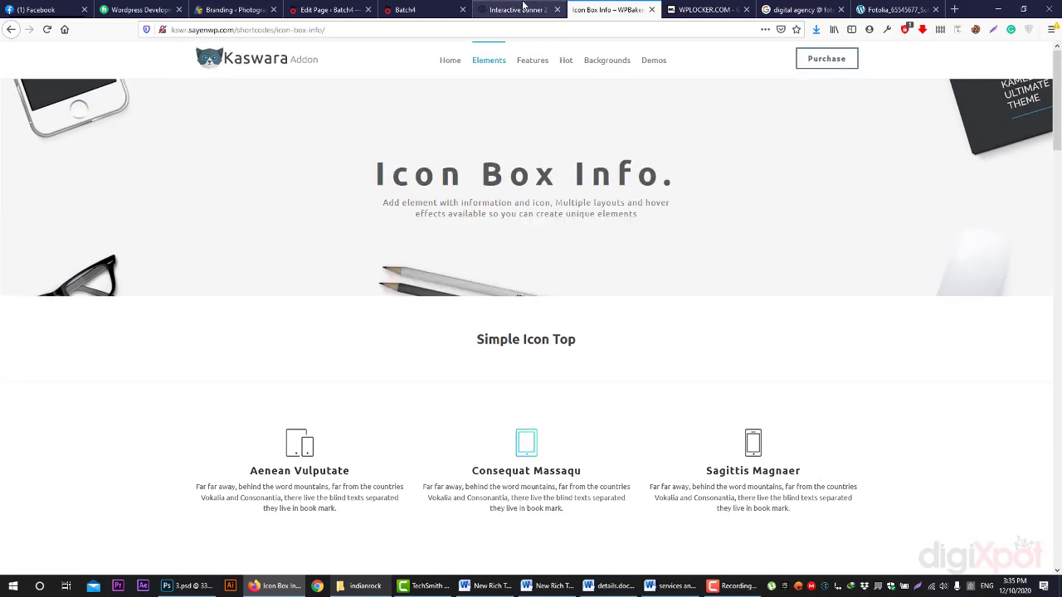
pyautogui.click(328, 7)
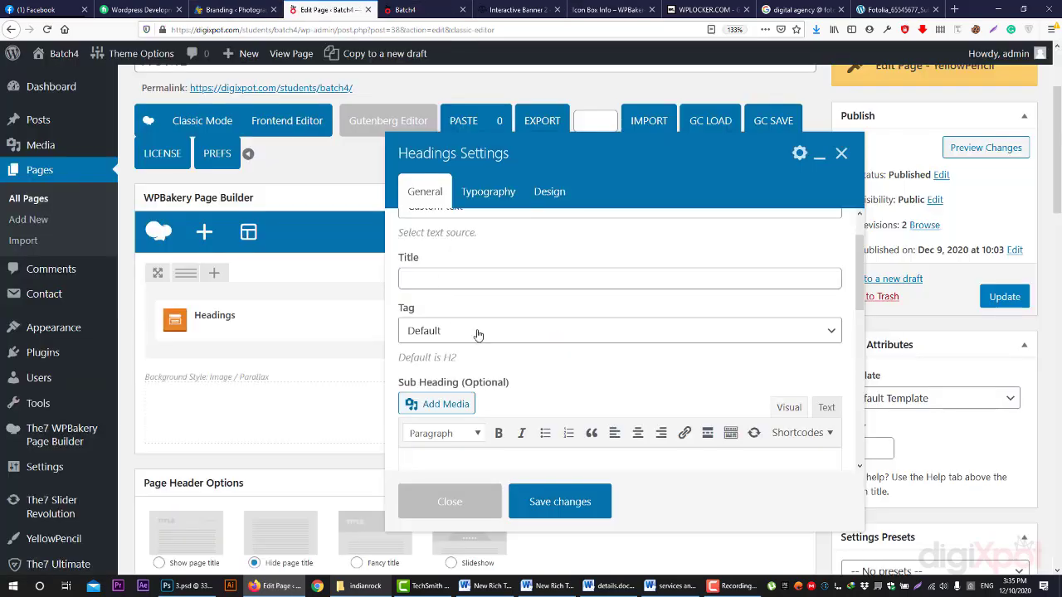
# - Keep Custom Text as the heading's text source and move between the title and sub heading fields
pyautogui.scroll(1, 477, 334)
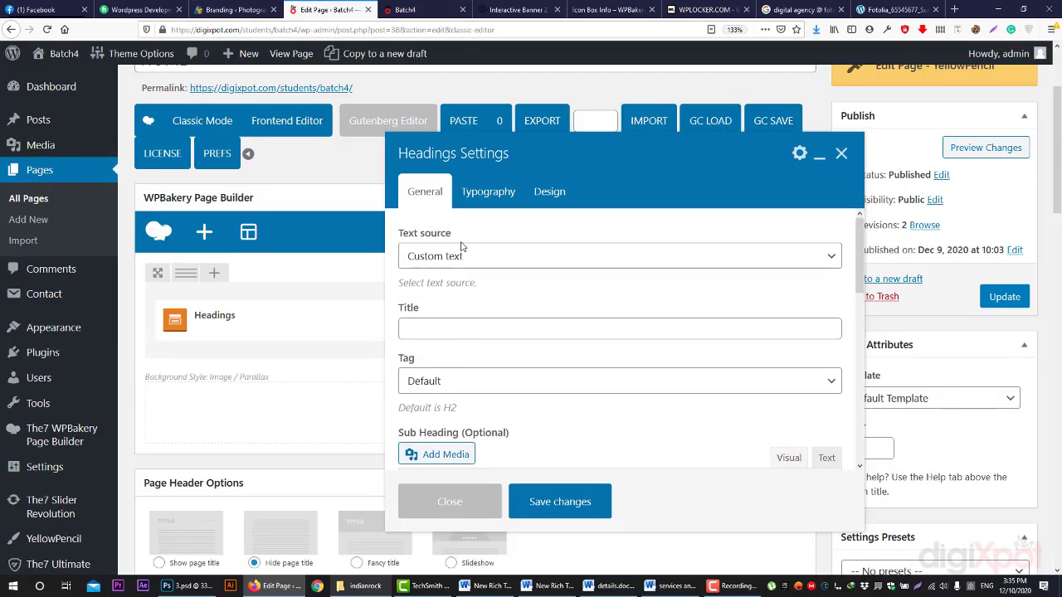
pyautogui.click(457, 260)
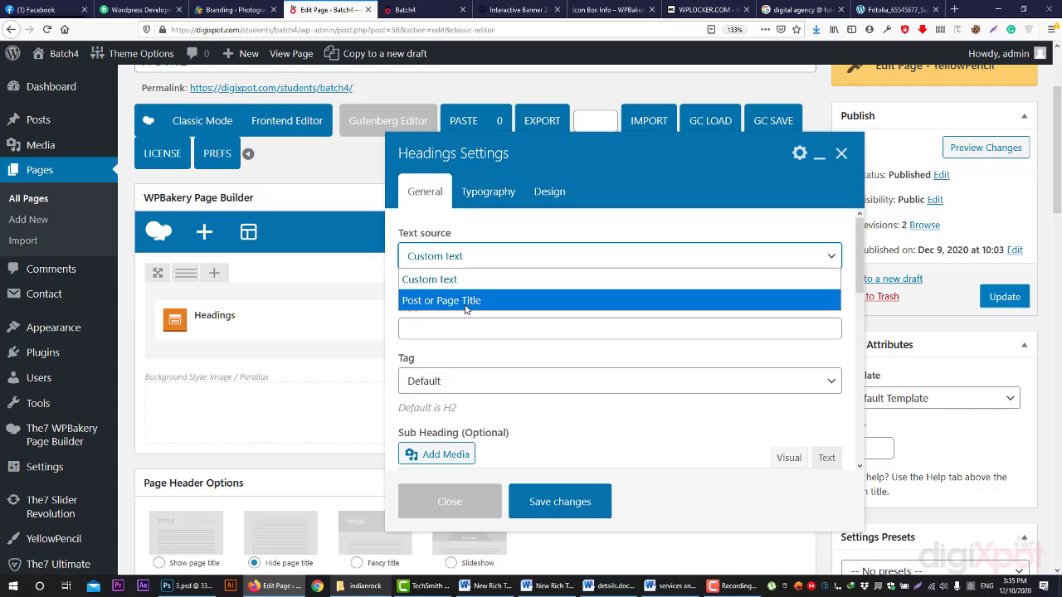
pyautogui.click(196, 113)
pyautogui.scroll(2, 208, 142)
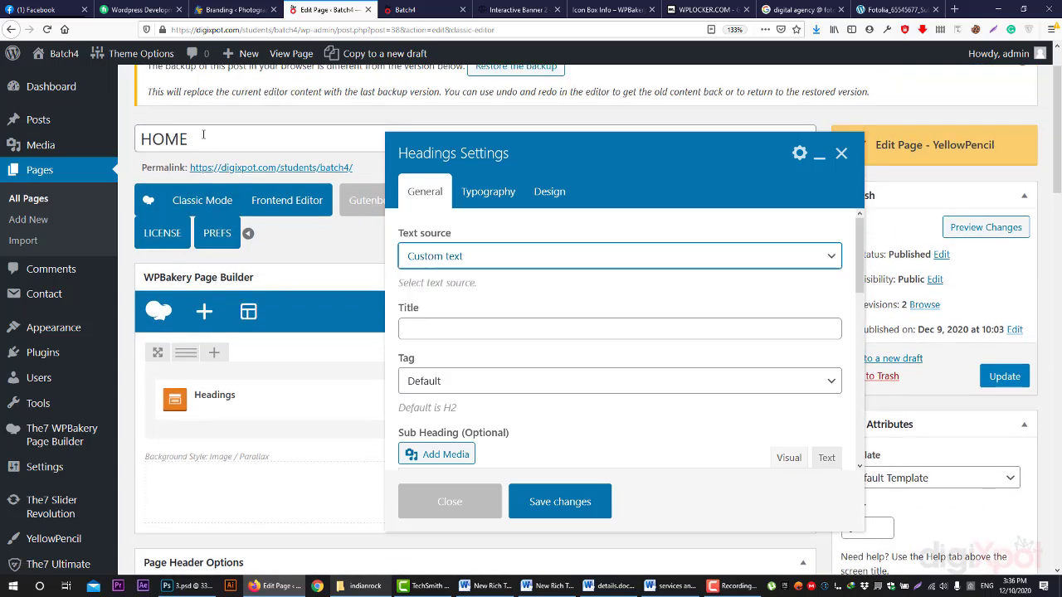
pyautogui.click(438, 330)
pyautogui.scroll(-2, 449, 324)
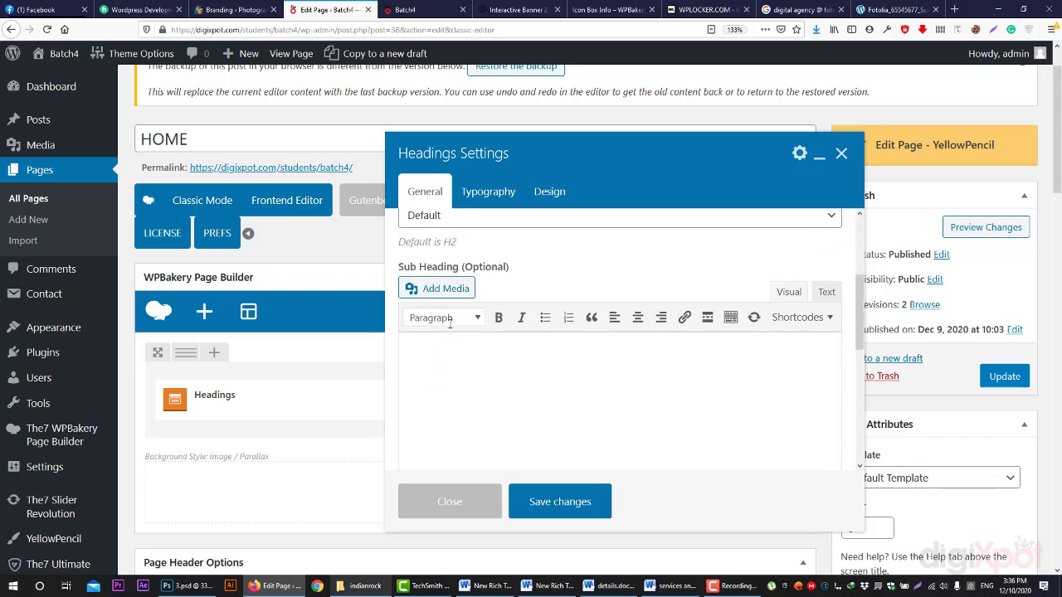
pyautogui.click(455, 347)
pyautogui.scroll(1, 455, 348)
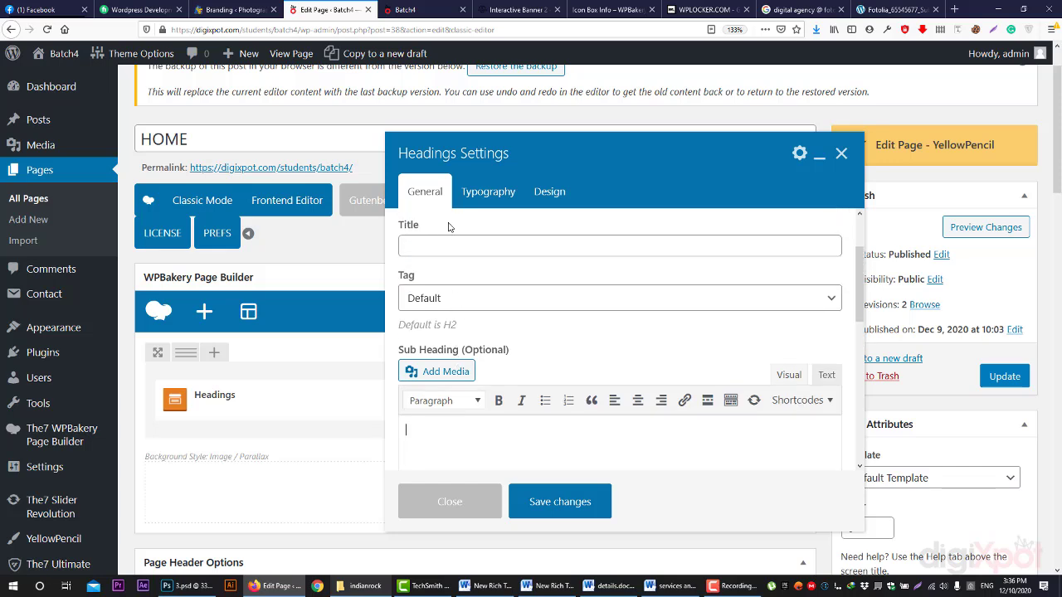
pyautogui.click(432, 248)
pyautogui.click(435, 419)
# - Show the Sub Heading's full formatting toolbar, keep the Default heading tag, and focus the sub heading editor
pyautogui.click(731, 400)
pyautogui.scroll(-2, 465, 322)
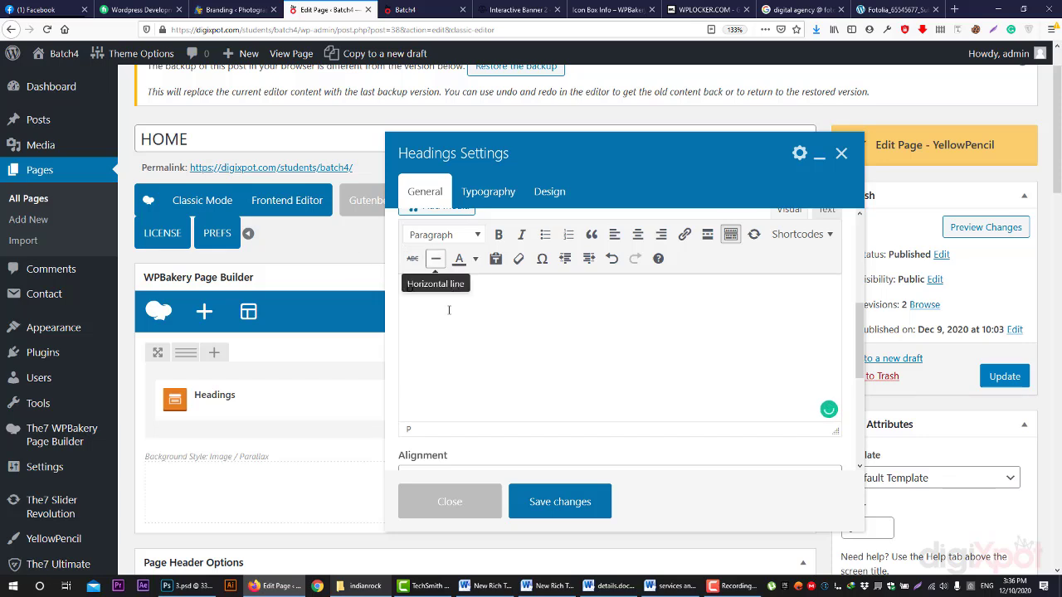
pyautogui.scroll(5, 451, 336)
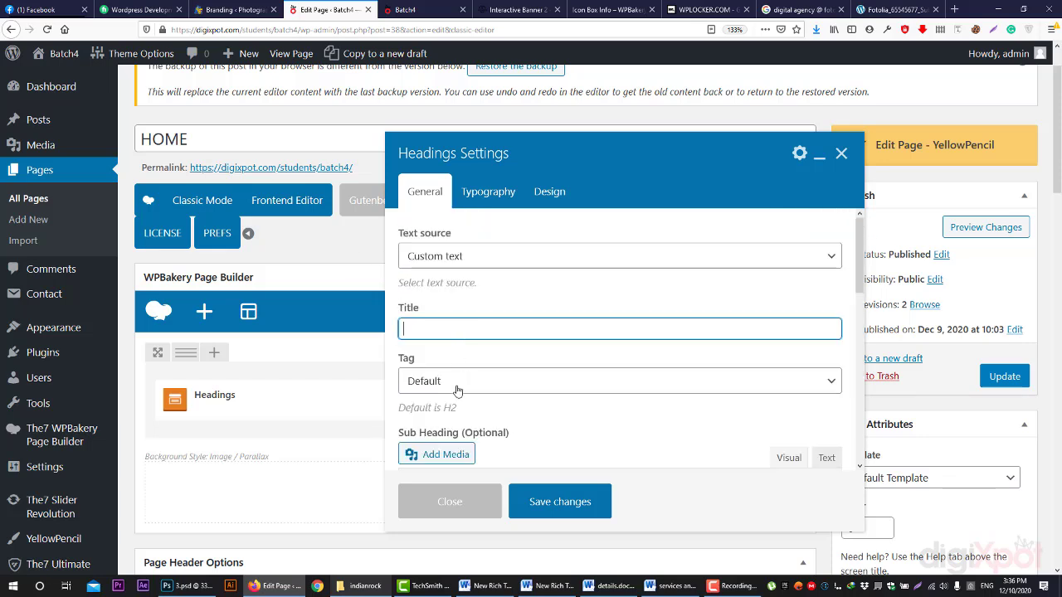
pyautogui.click(457, 389)
pyautogui.click(457, 390)
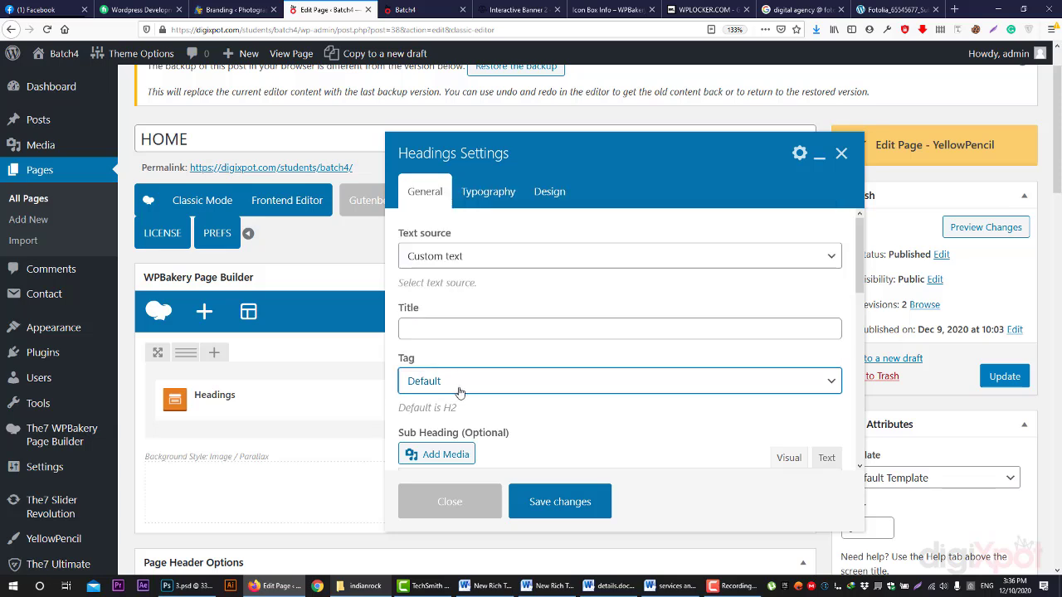
pyautogui.scroll(-5, 474, 403)
pyautogui.click(466, 387)
# - Enter the heading 'Digital Marketing Agency' and format it as a centred Heading 1
pyautogui.write('D')
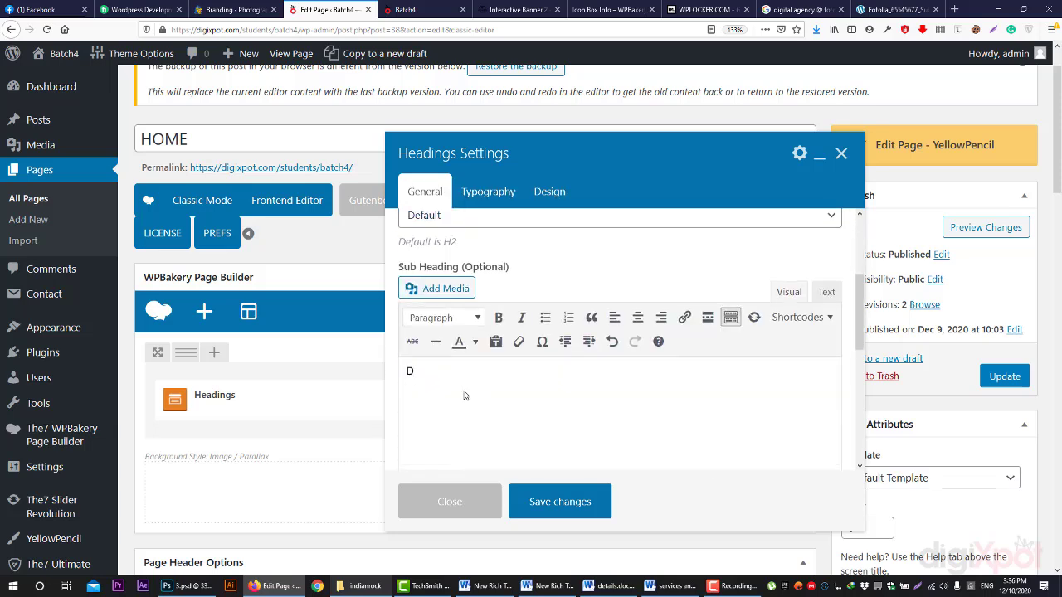
pyautogui.write('igital Marketing Agency')
pyautogui.tripleClick(442, 389)
pyautogui.click(466, 318)
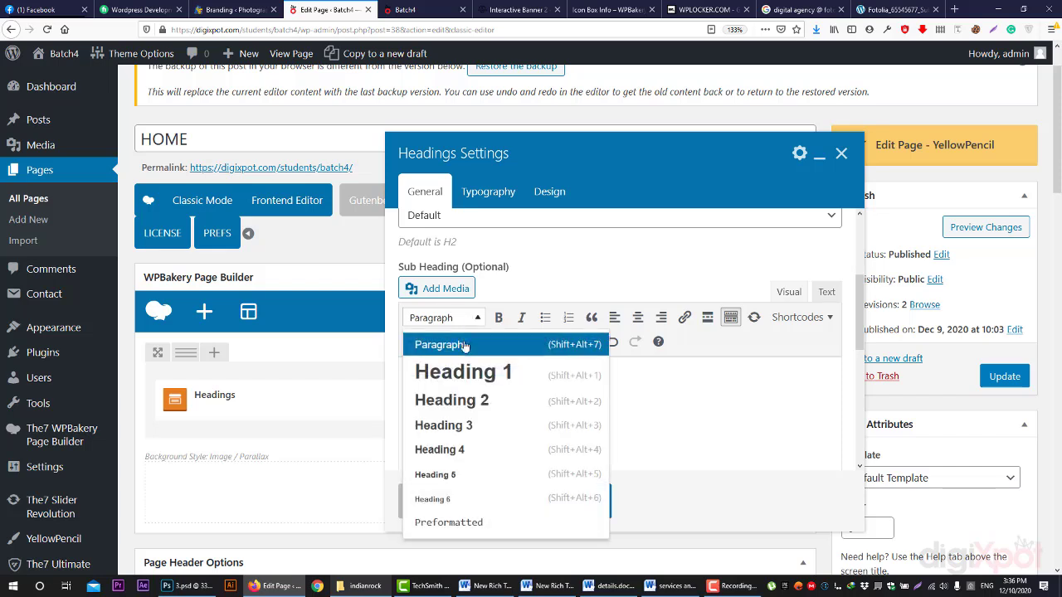
pyautogui.click(452, 372)
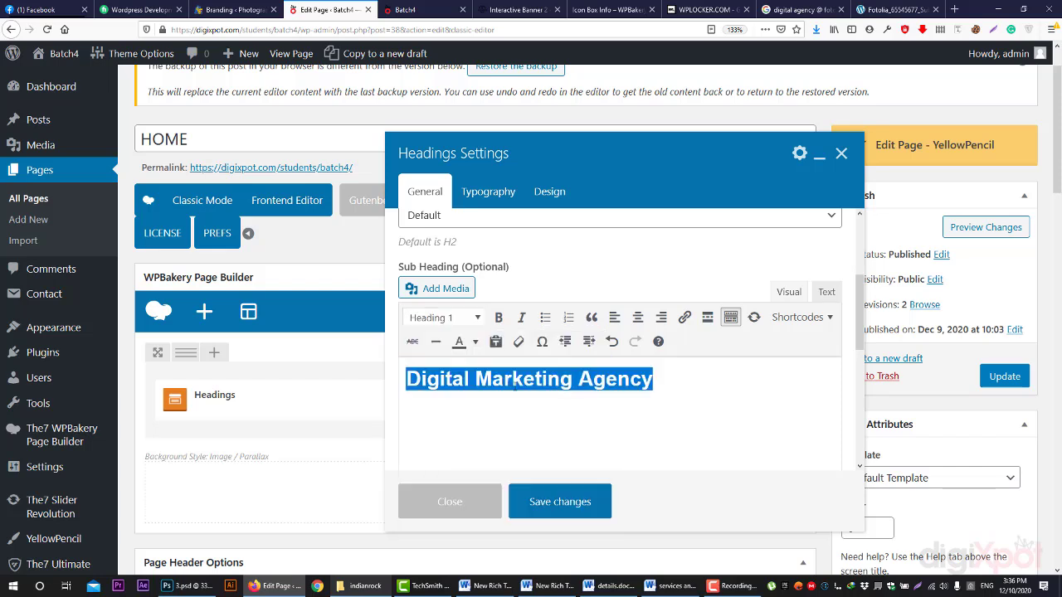
pyautogui.click(637, 320)
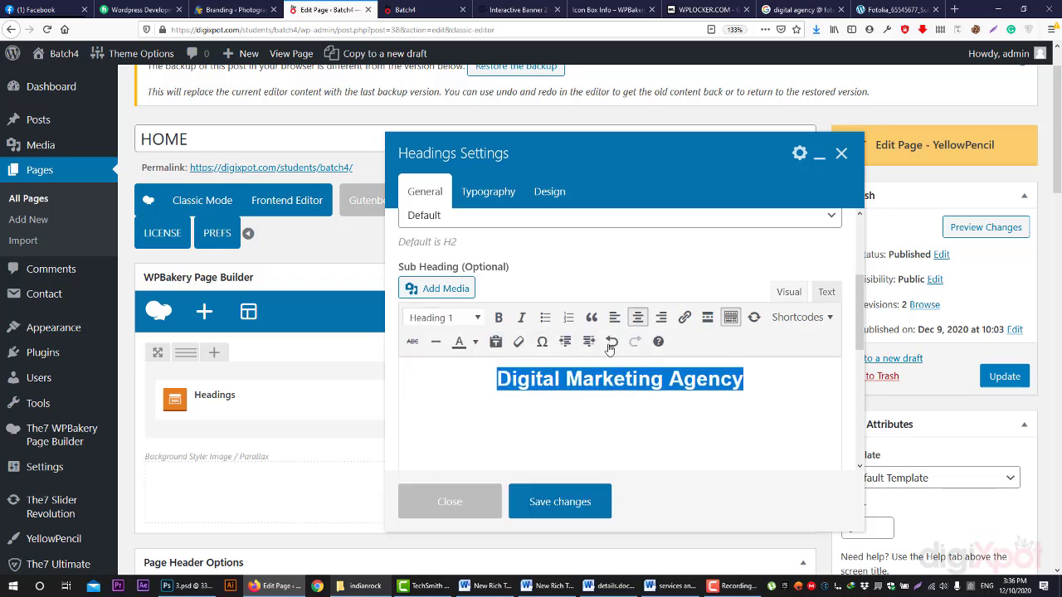
# - Remove the heading's custom text colour and check the result in the page preview
pyautogui.click(475, 342)
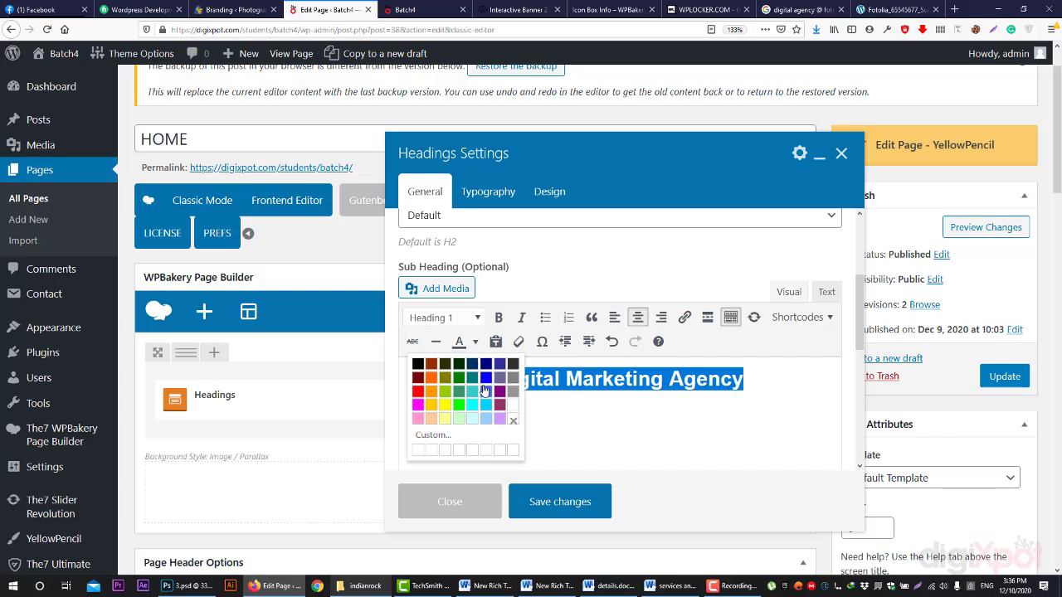
pyautogui.click(512, 420)
pyautogui.click(415, 10)
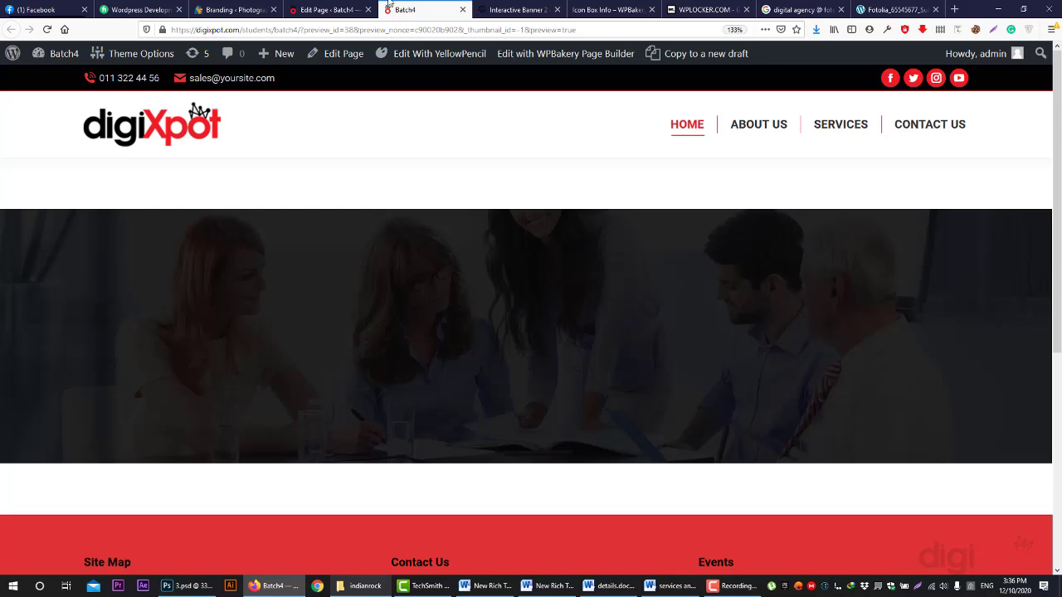
pyautogui.click(328, 9)
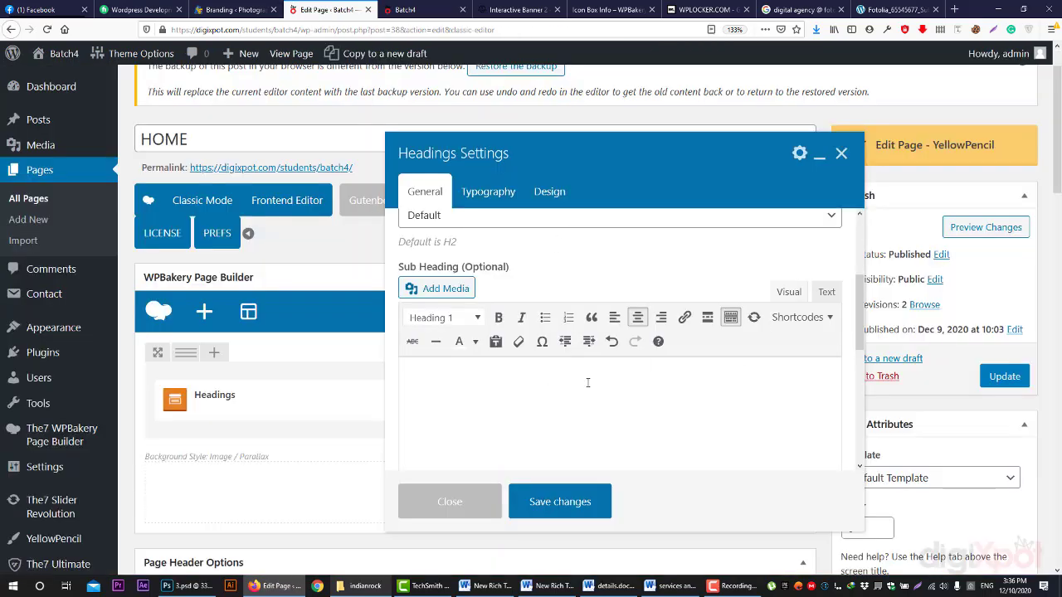
# - Colour the word 'Agency' red, save the heading, and preview the HOME page
pyautogui.moveTo(492, 380); pyautogui.dragTo(770, 377)
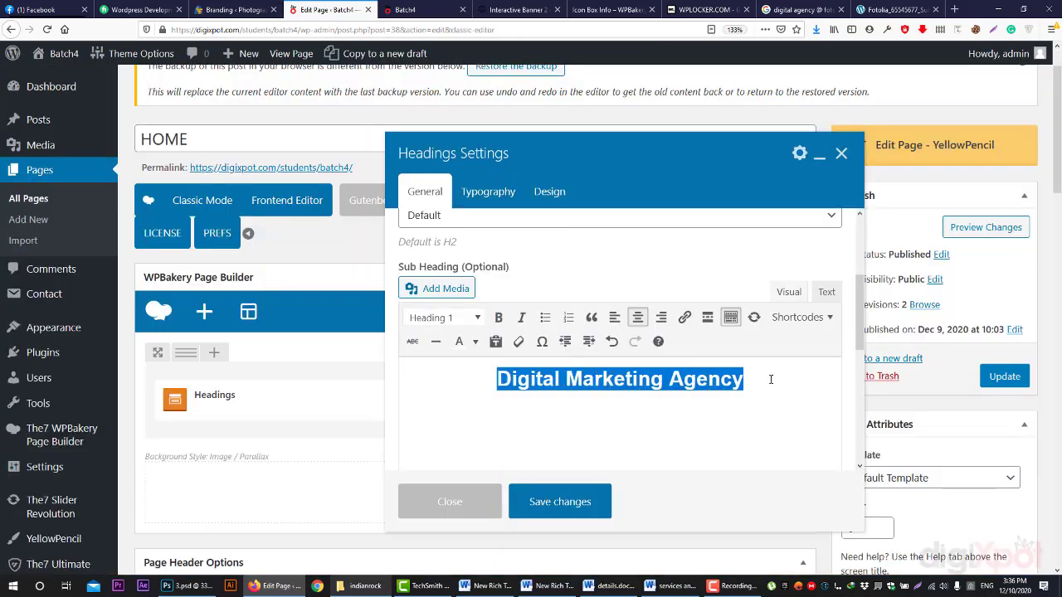
pyautogui.moveTo(771, 379); pyautogui.dragTo(818, 382)
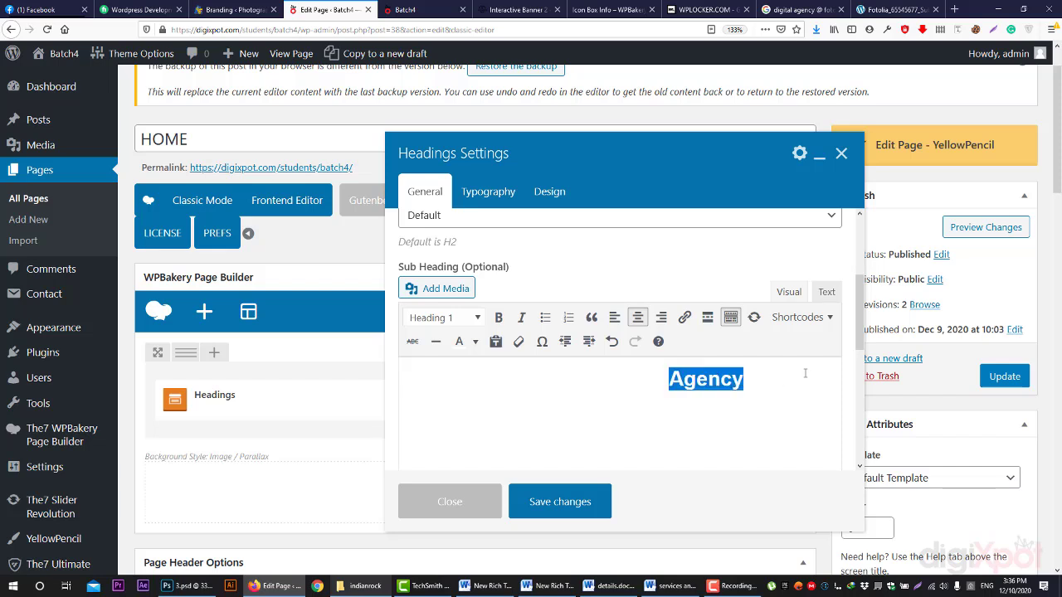
pyautogui.click(475, 342)
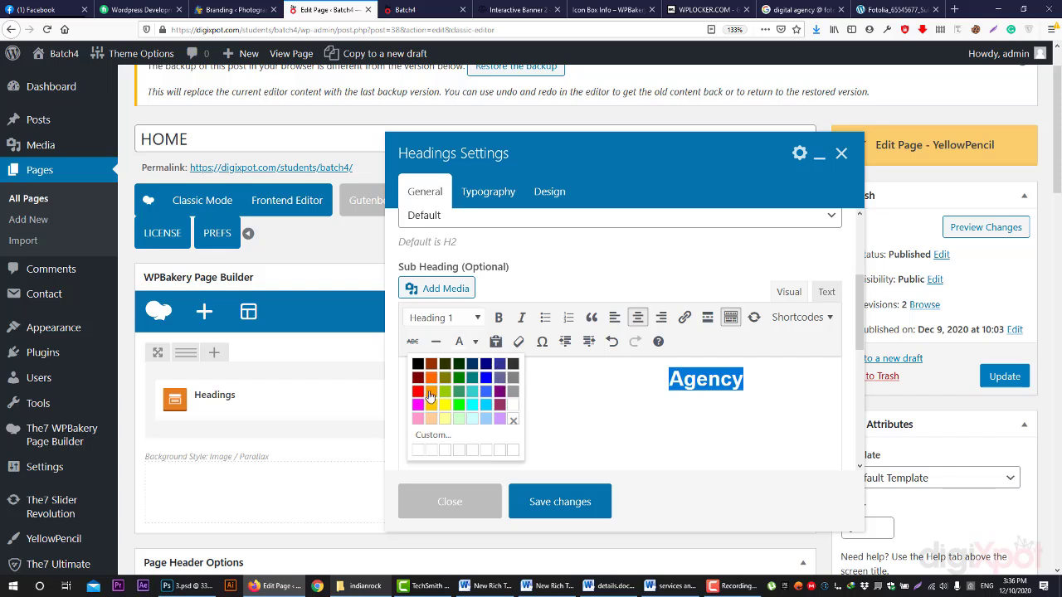
pyautogui.click(418, 391)
pyautogui.click(754, 394)
pyautogui.moveTo(747, 383); pyautogui.dragTo(432, 443)
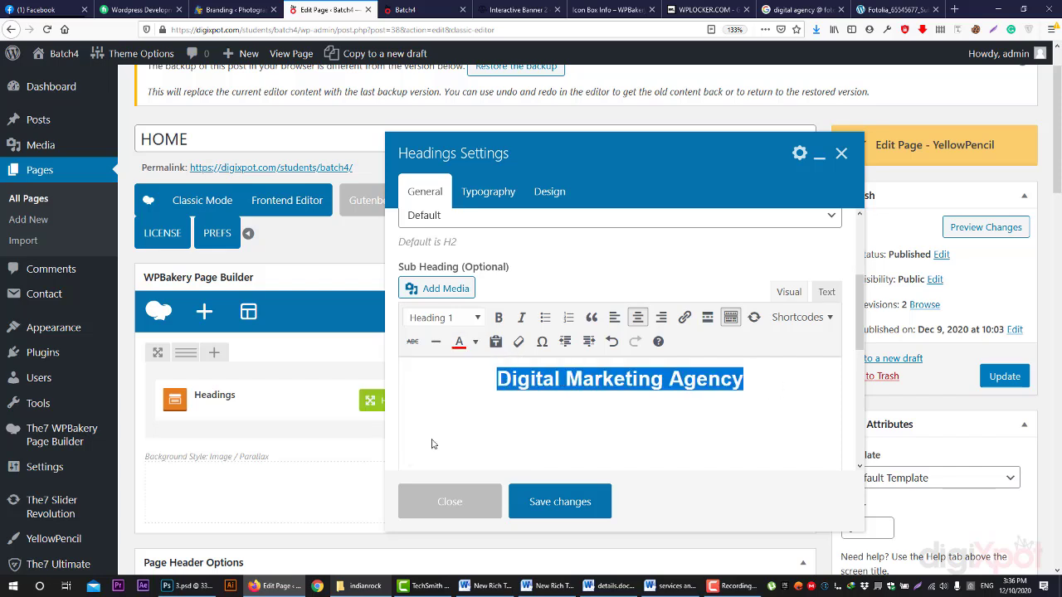
pyautogui.click(572, 461)
pyautogui.click(594, 502)
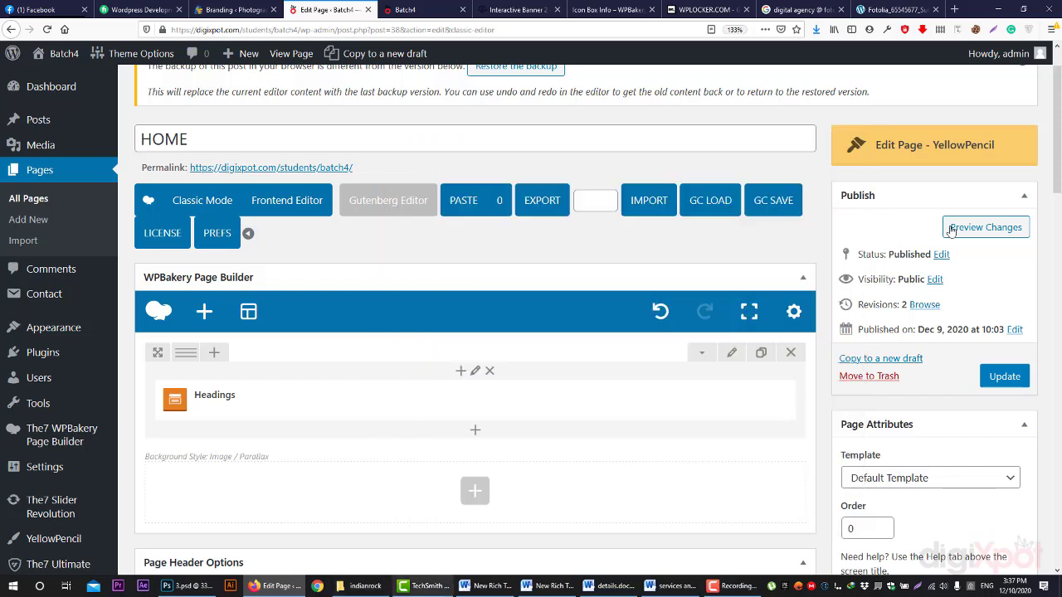
pyautogui.click(962, 232)
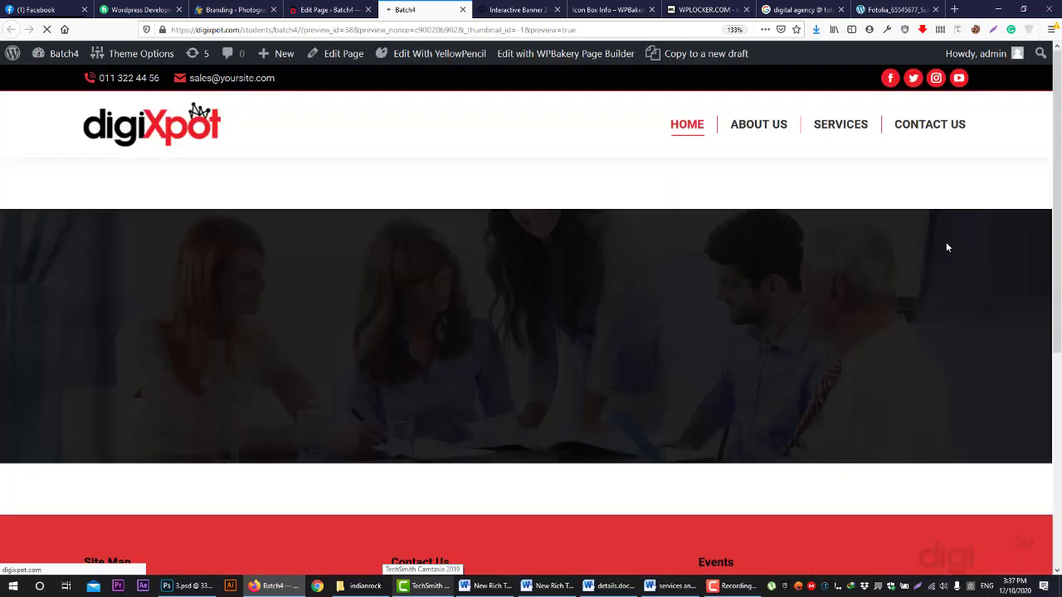
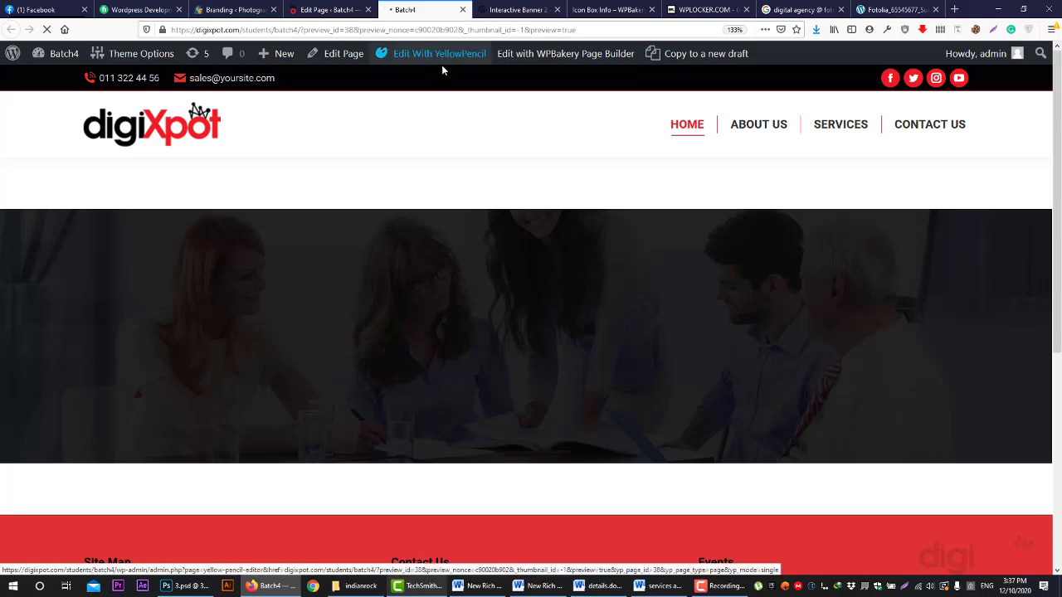
# - Compare the page preview with the editor, opening and closing the hero row settings unchanged
pyautogui.scroll(-4, 535, 254)
pyautogui.scroll(2, 585, 281)
pyautogui.scroll(2, 586, 280)
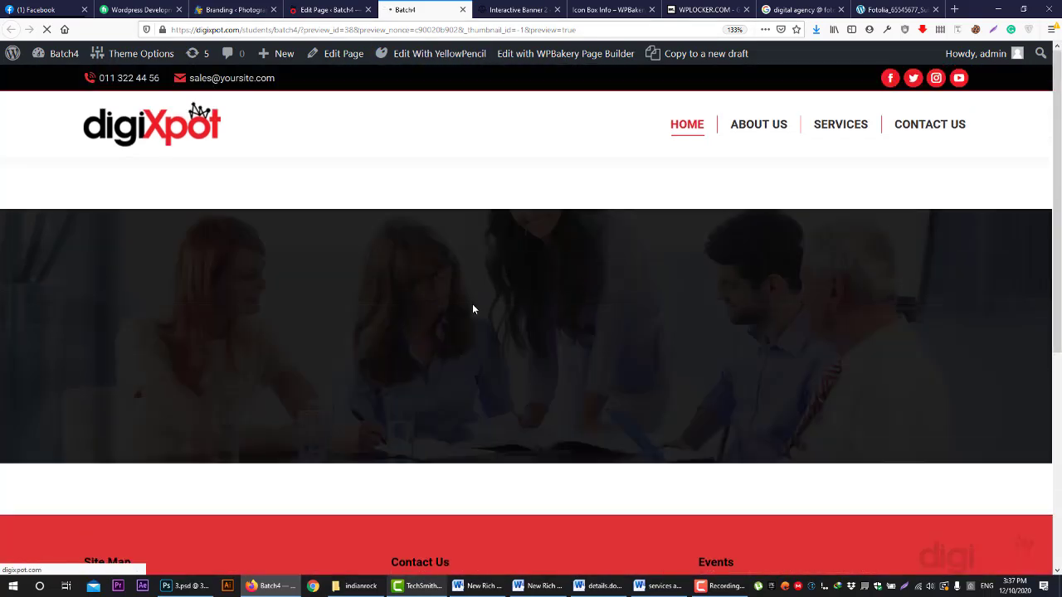
pyautogui.click(302, 7)
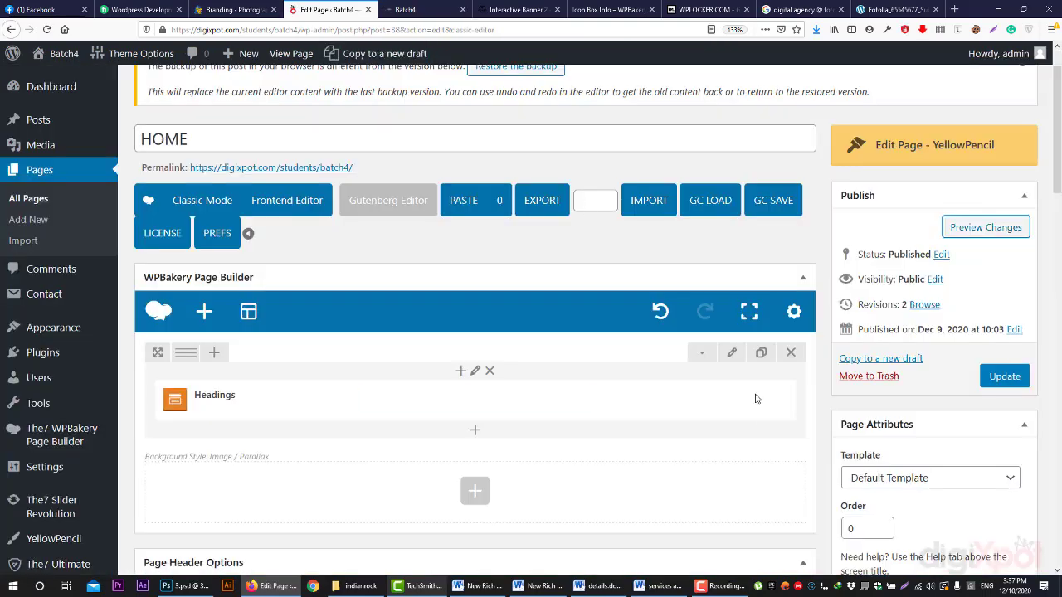
pyautogui.click(731, 353)
pyautogui.click(389, 6)
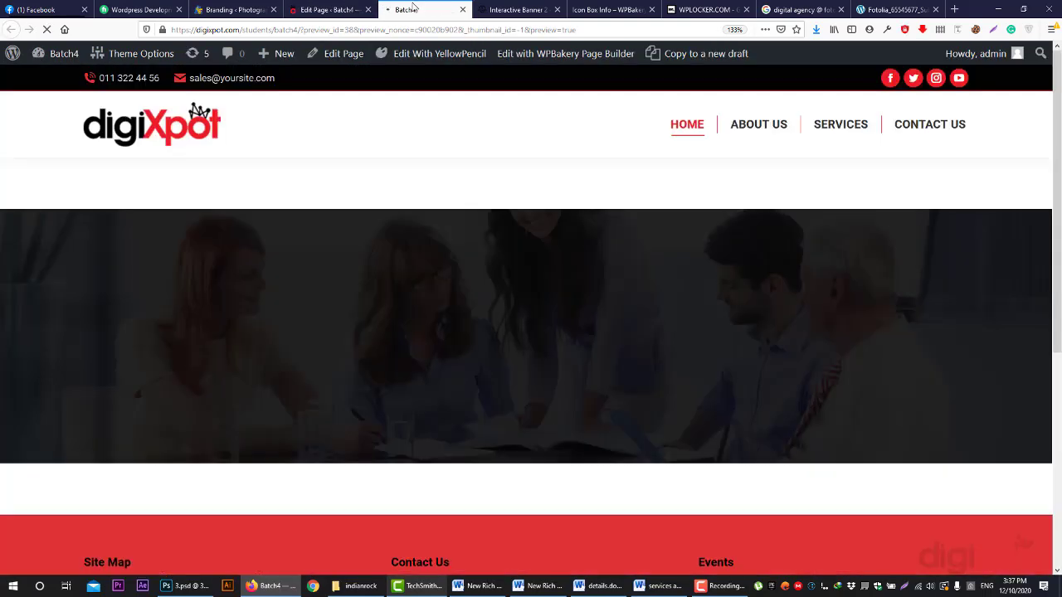
pyautogui.click(334, 7)
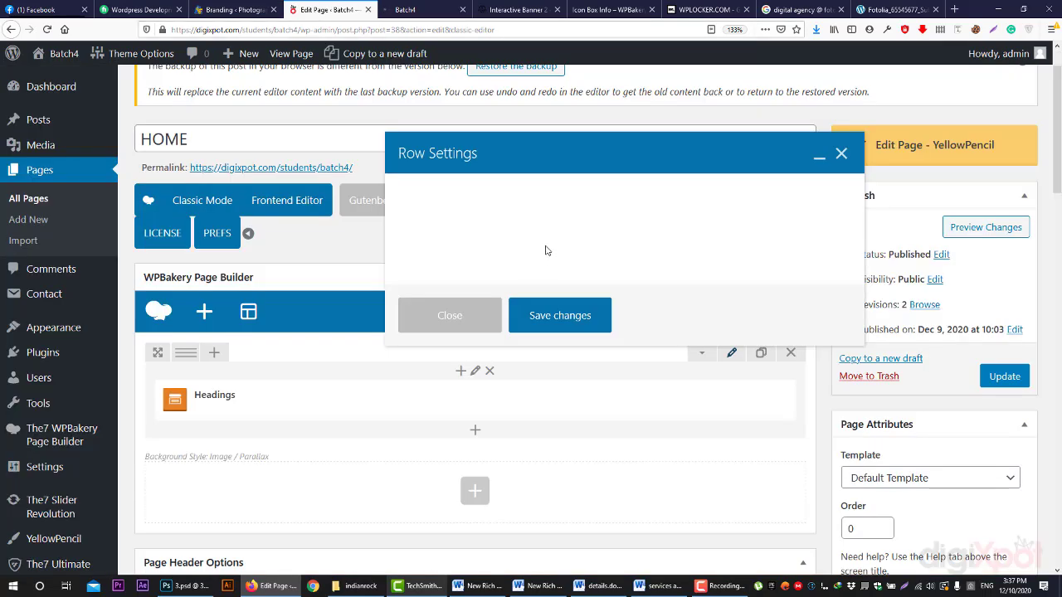
pyautogui.click(404, 7)
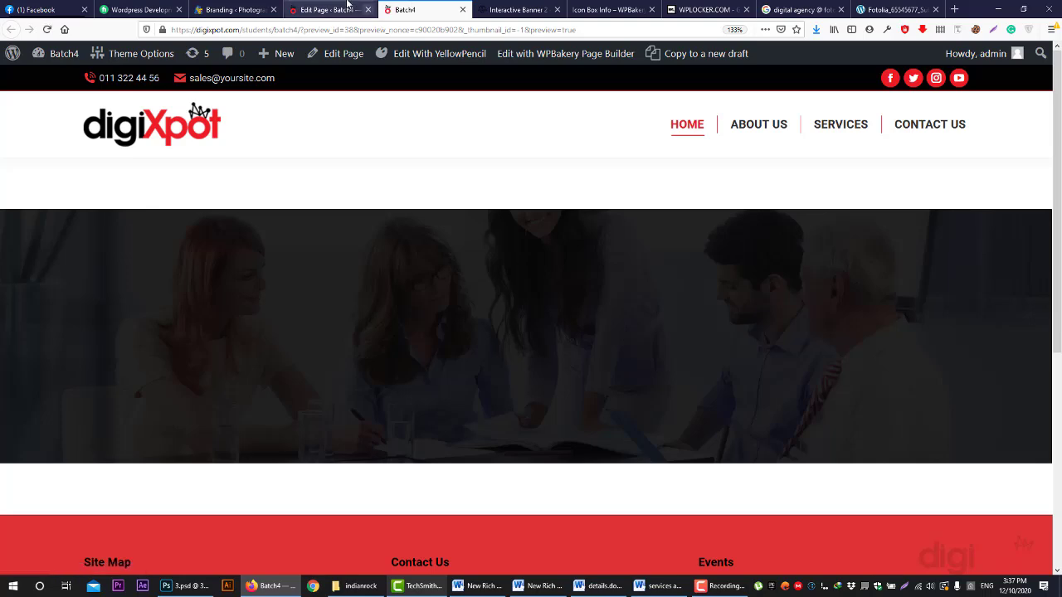
pyautogui.click(348, 9)
pyautogui.click(481, 324)
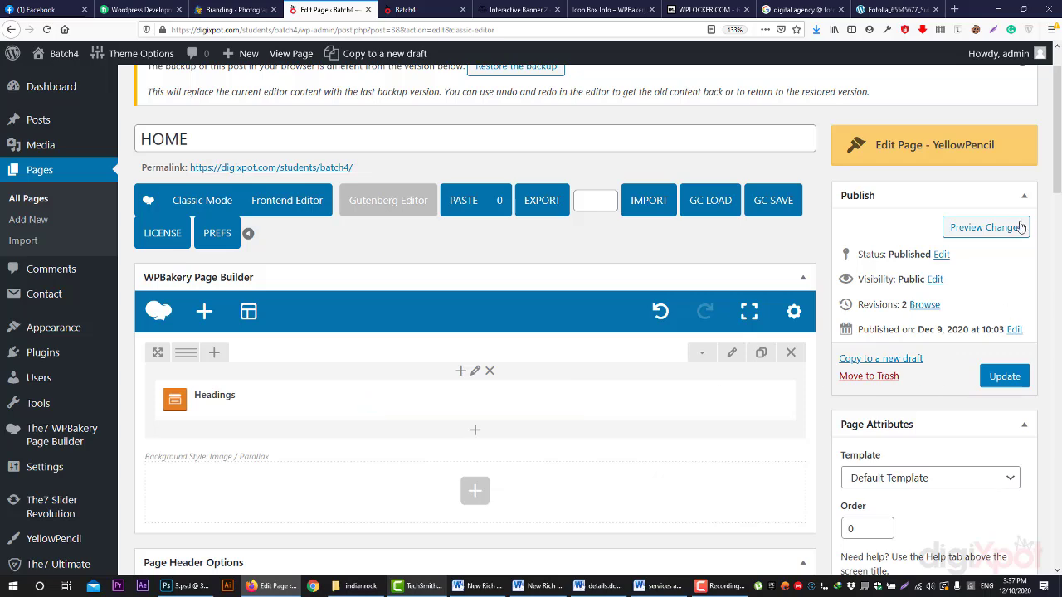
# - Re-save the Headings element and confirm 'Digital Marketing Agency' with red 'Agency' in the preview
pyautogui.click(983, 232)
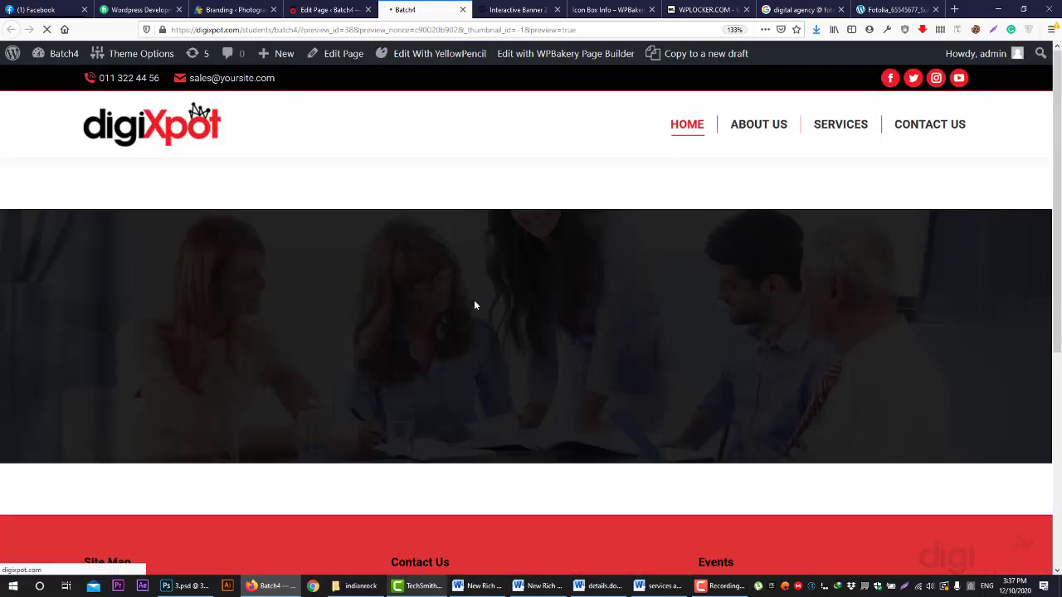
pyautogui.click(320, 8)
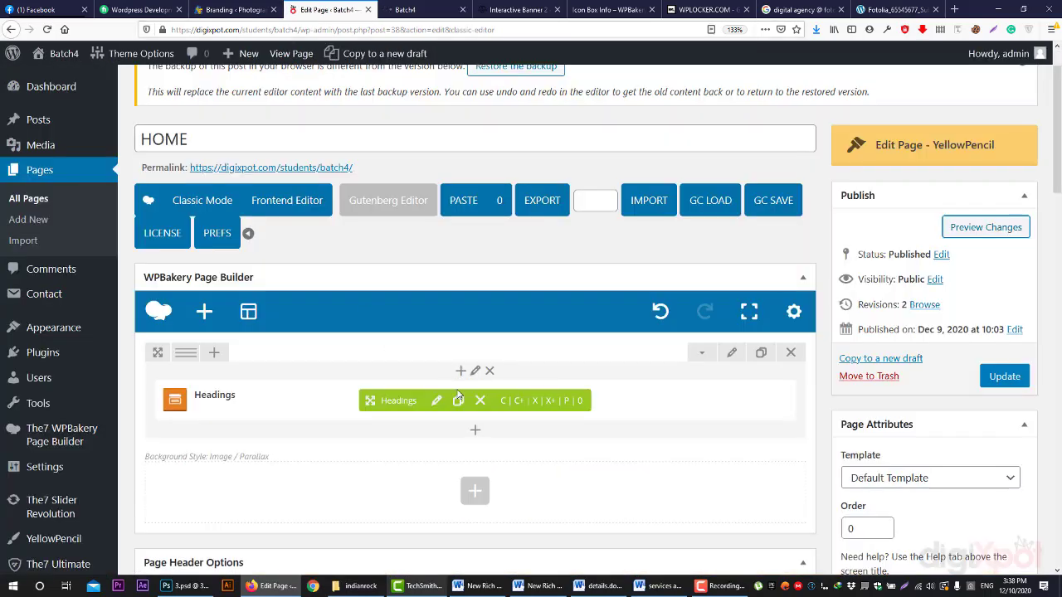
pyautogui.click(436, 401)
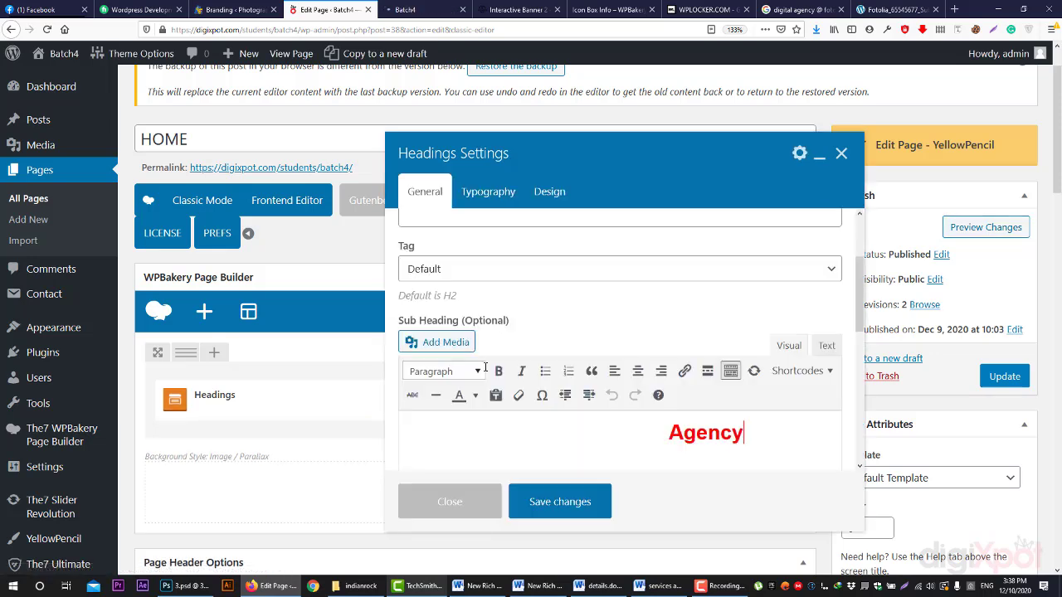
pyautogui.click(560, 502)
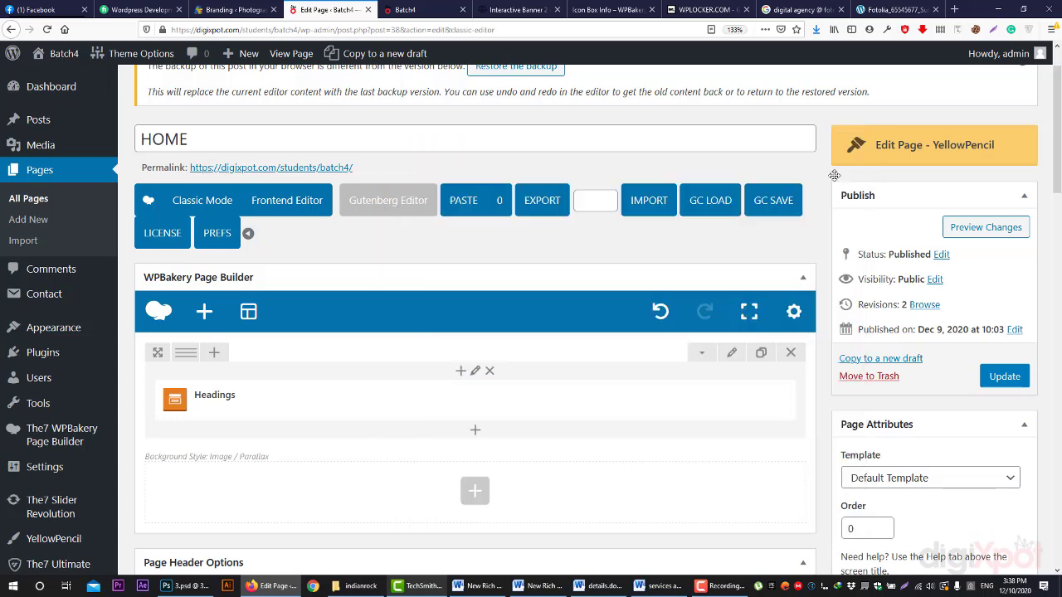
pyautogui.click(427, 10)
pyautogui.scroll(-2, 554, 373)
pyautogui.scroll(2, 554, 373)
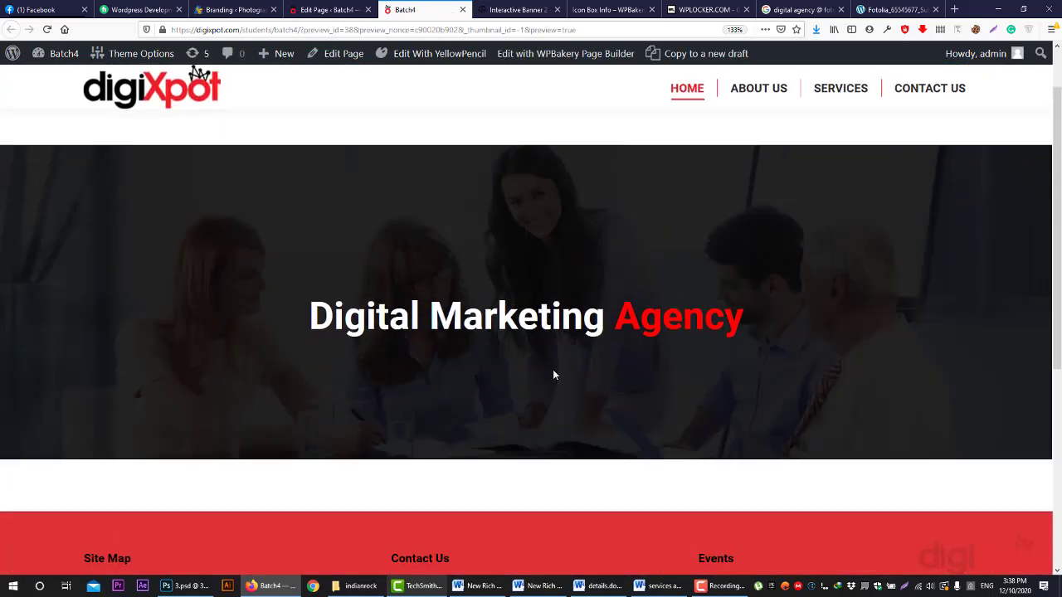
pyautogui.moveTo(306, 383); pyautogui.dragTo(752, 379)
pyautogui.click(752, 379)
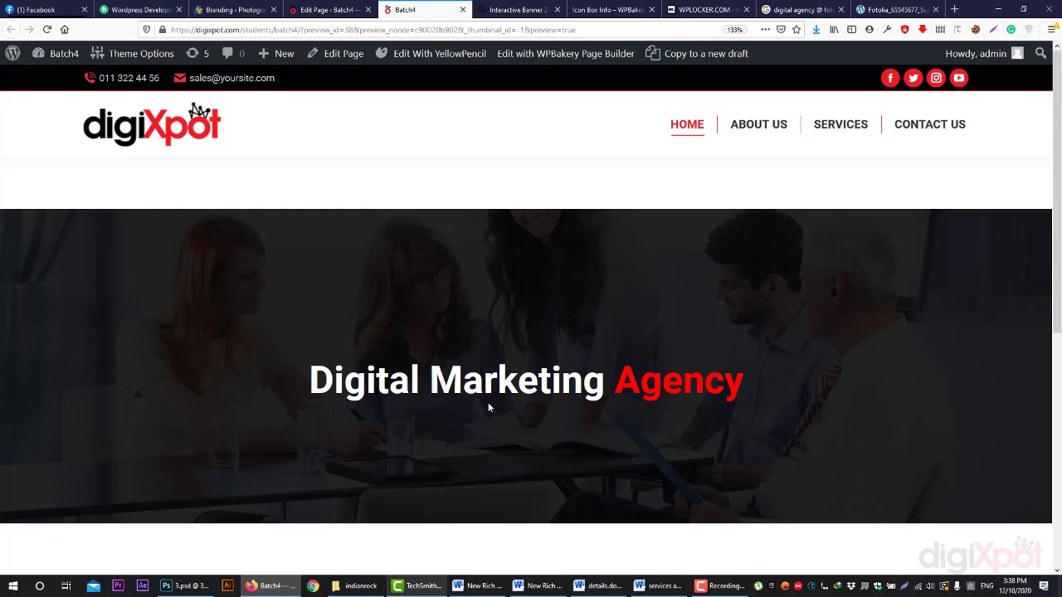
pyautogui.click(327, 9)
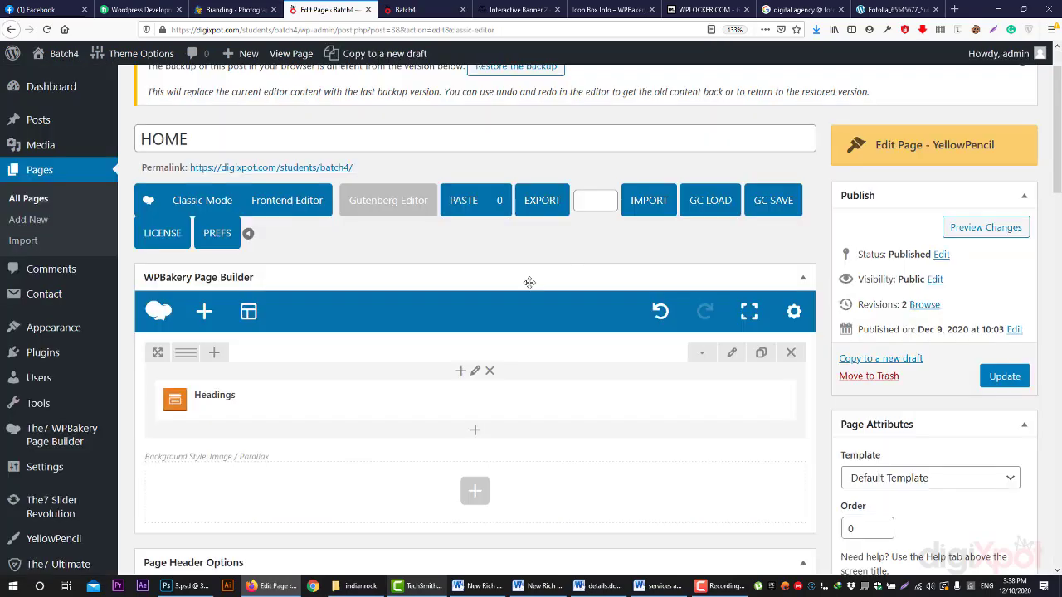
# - Add a Separator element under the heading, coloured white with the Border style
pyautogui.click(474, 490)
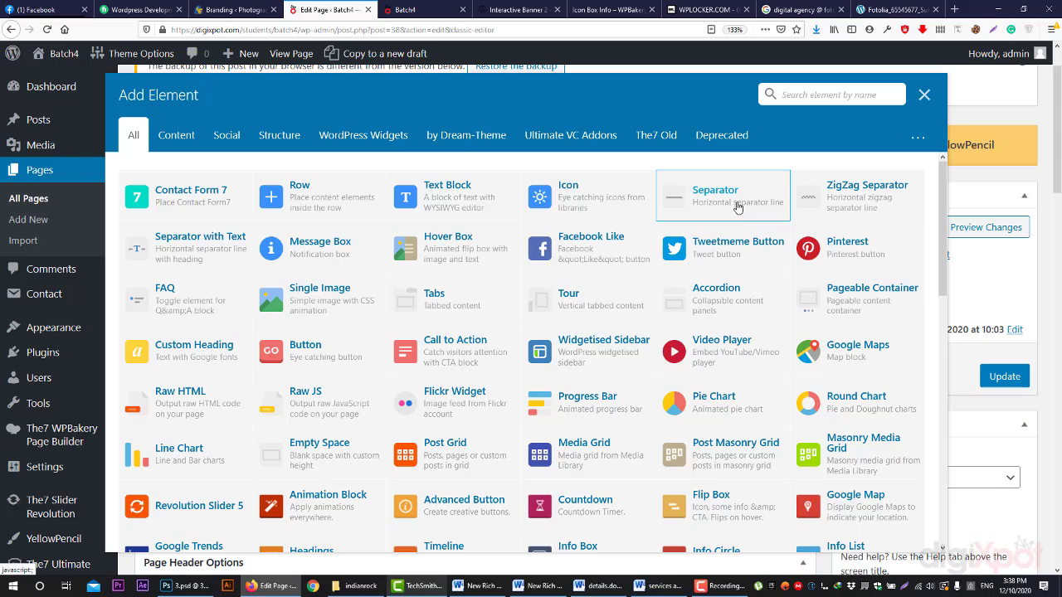
pyautogui.click(738, 206)
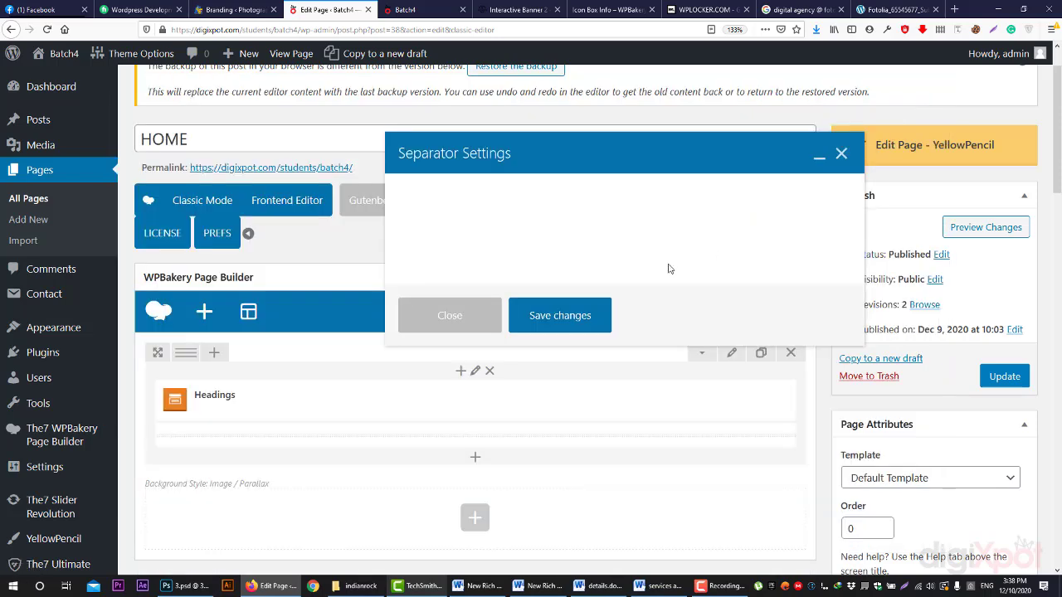
pyautogui.click(524, 255)
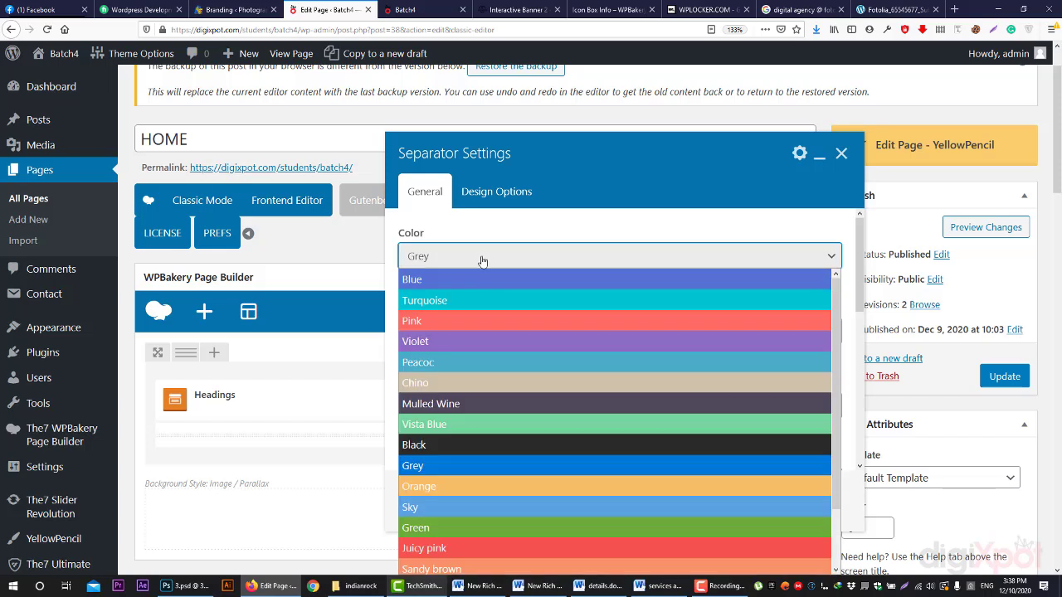
pyautogui.scroll(-2, 491, 330)
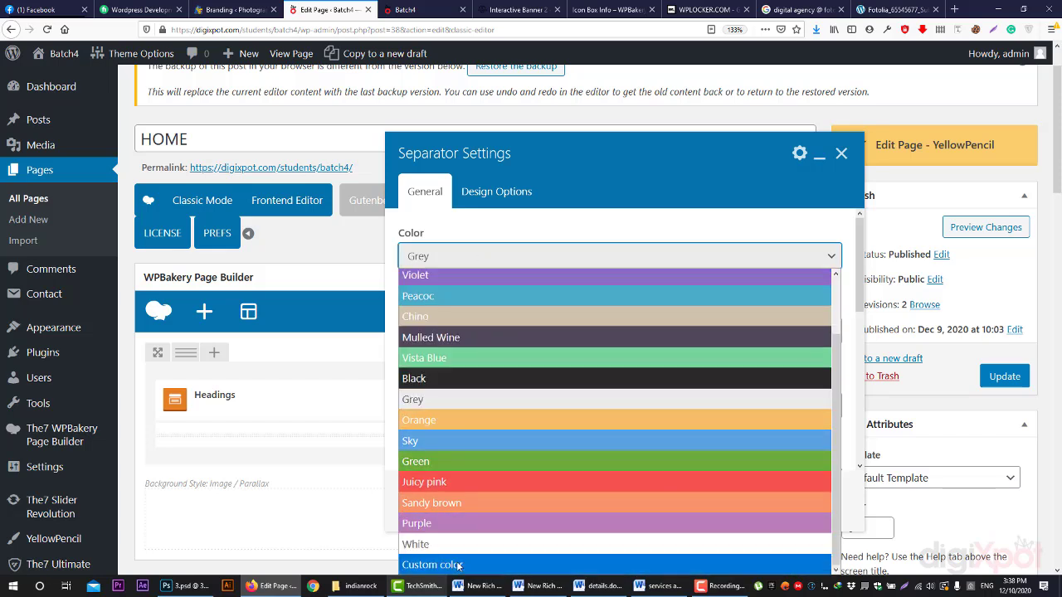
pyautogui.click(456, 544)
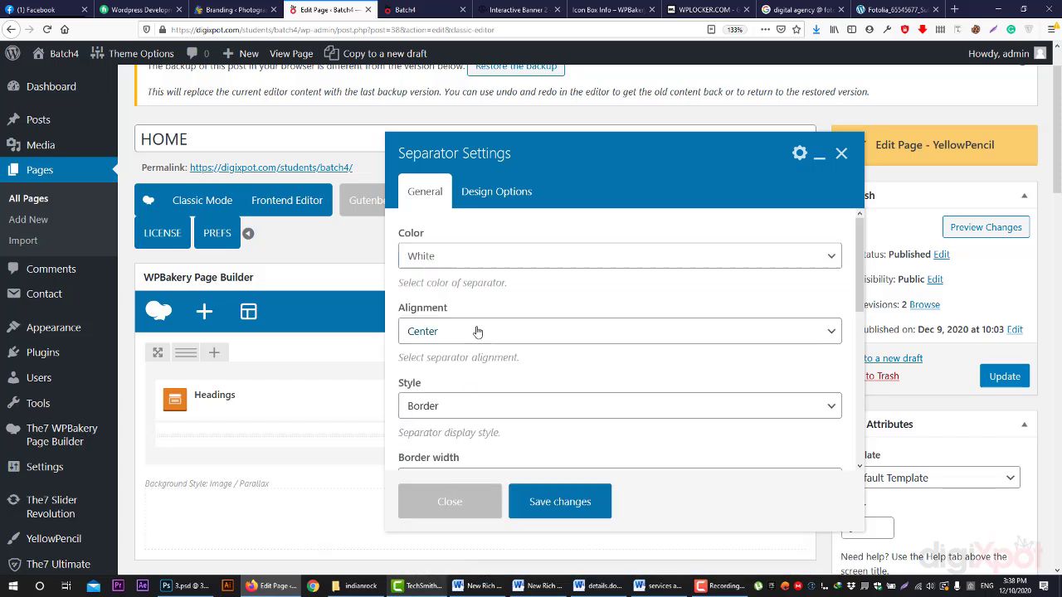
pyautogui.click(458, 407)
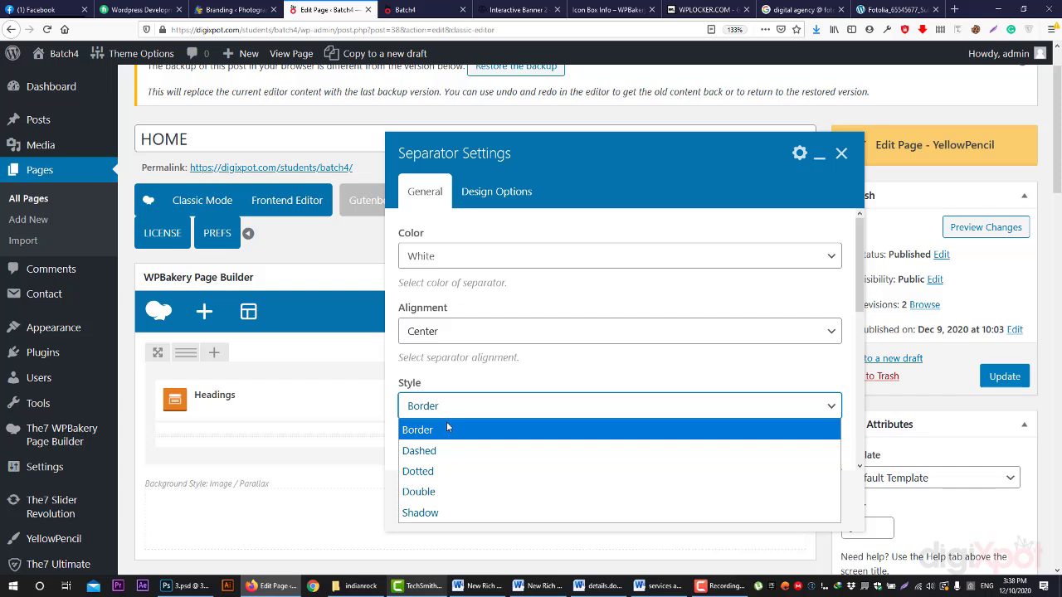
pyautogui.click(447, 429)
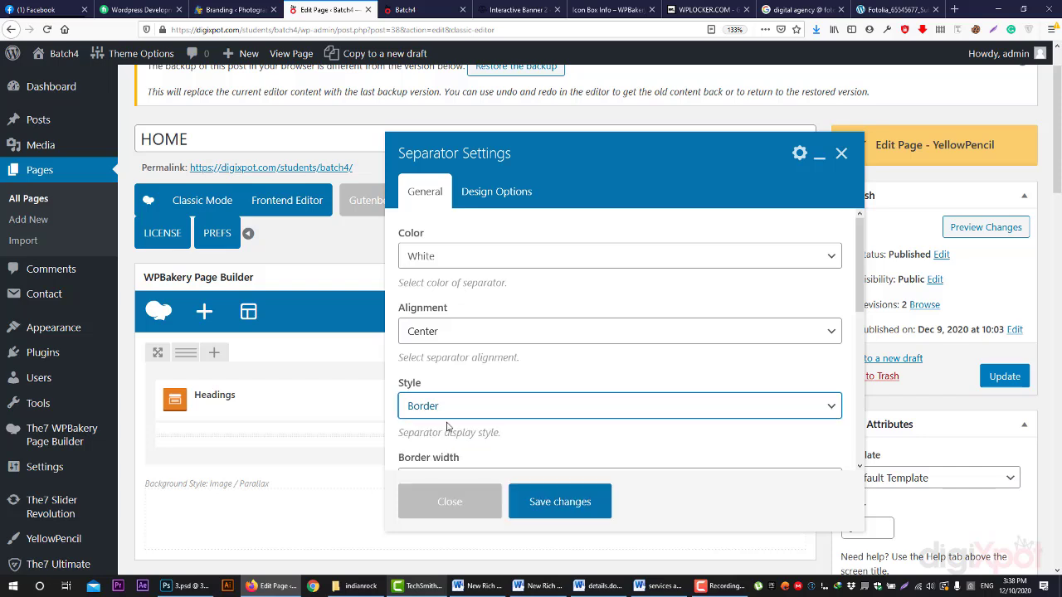
# - Give the separator a 4px border width and 10% element width, save, and preview it
pyautogui.scroll(-2, 516, 353)
pyautogui.click(456, 399)
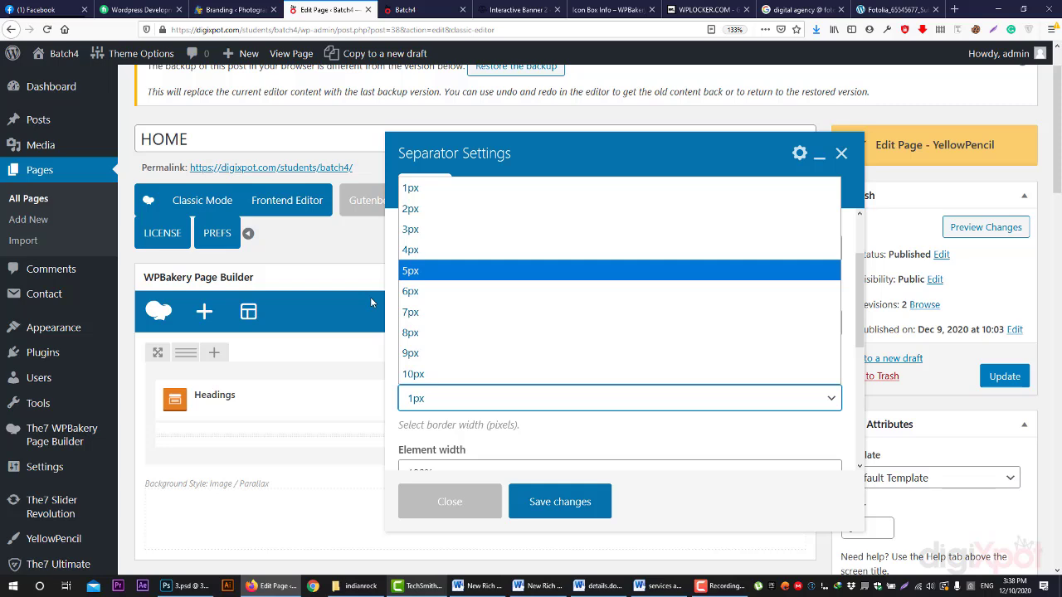
pyautogui.click(412, 250)
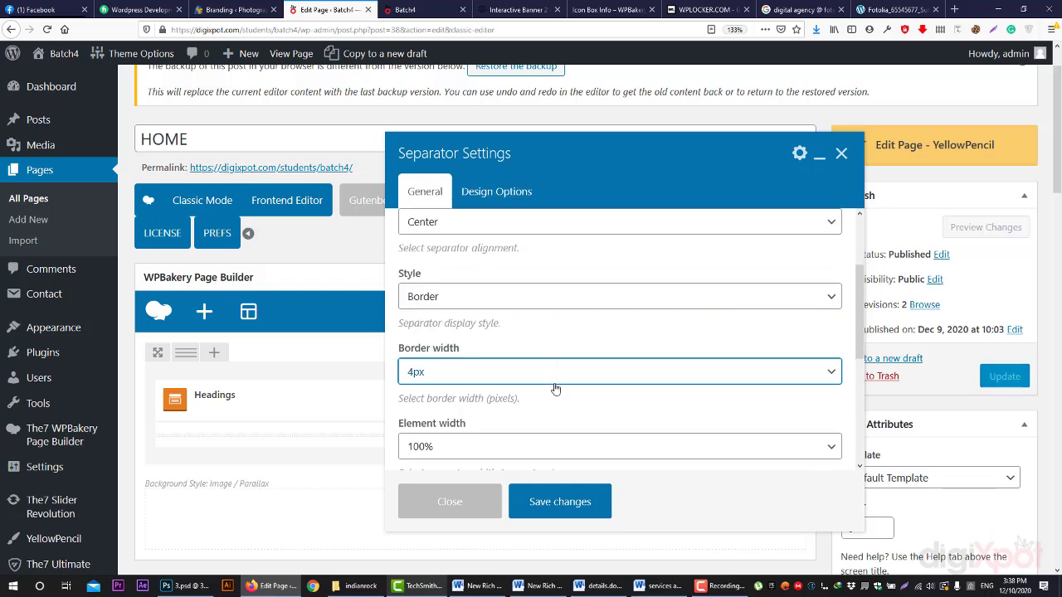
pyautogui.scroll(-3, 481, 331)
pyautogui.click(480, 307)
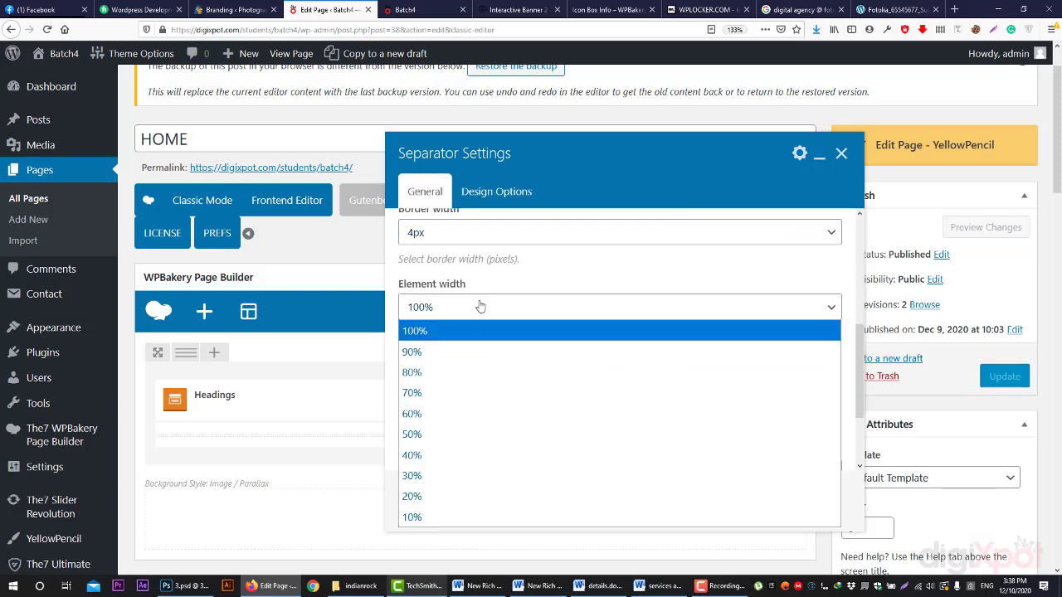
pyautogui.click(471, 514)
pyautogui.scroll(-2, 498, 298)
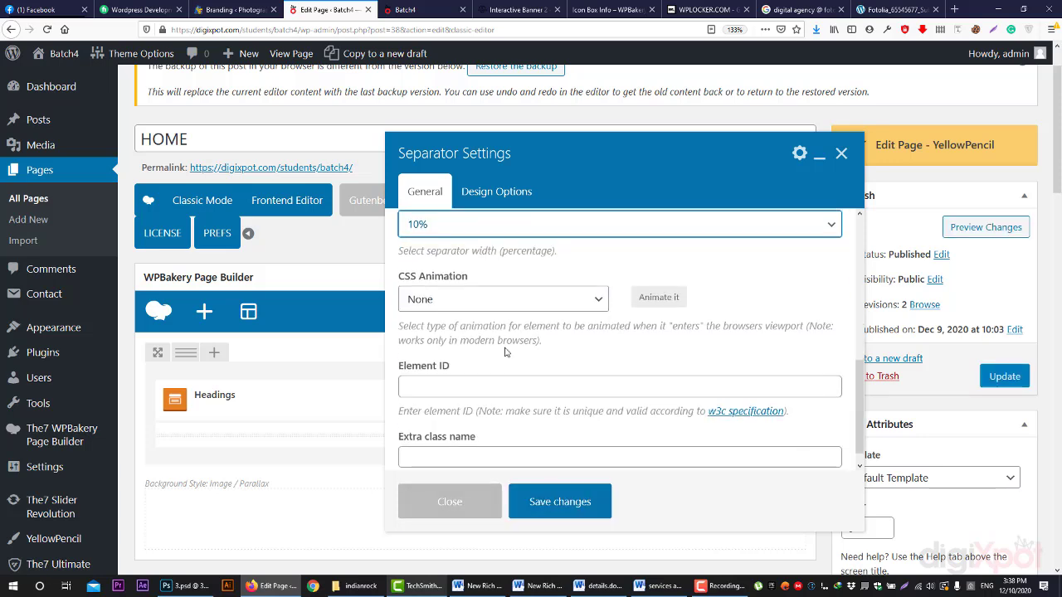
pyautogui.click(549, 501)
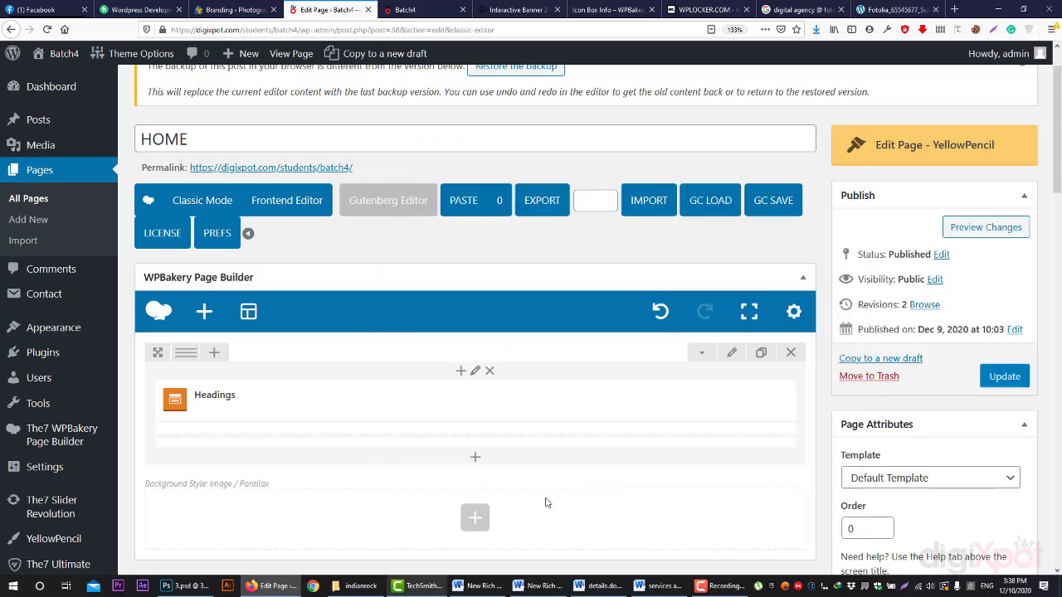
pyautogui.click(979, 229)
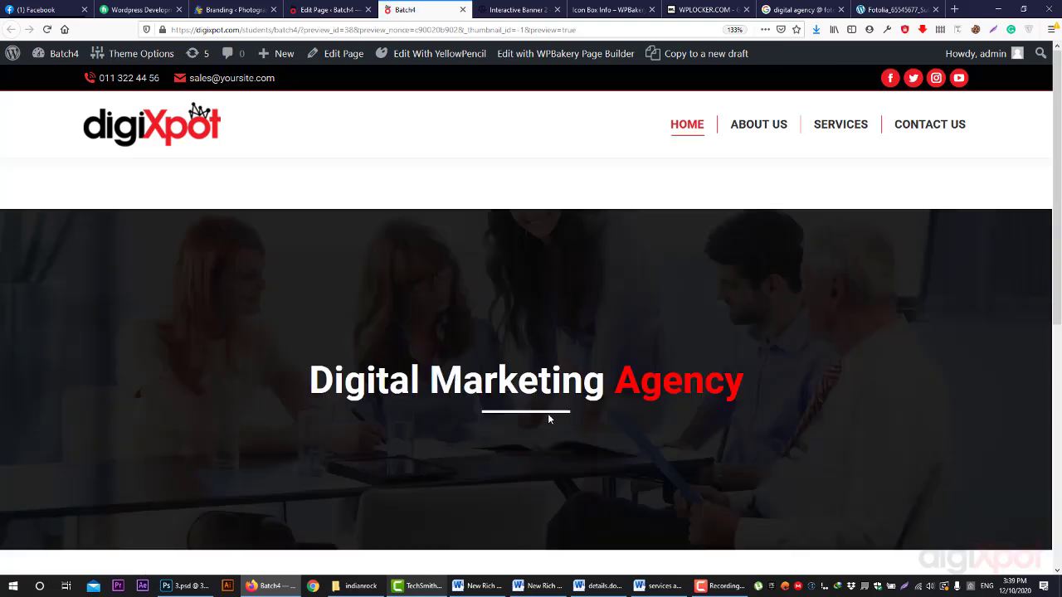
pyautogui.click(331, 9)
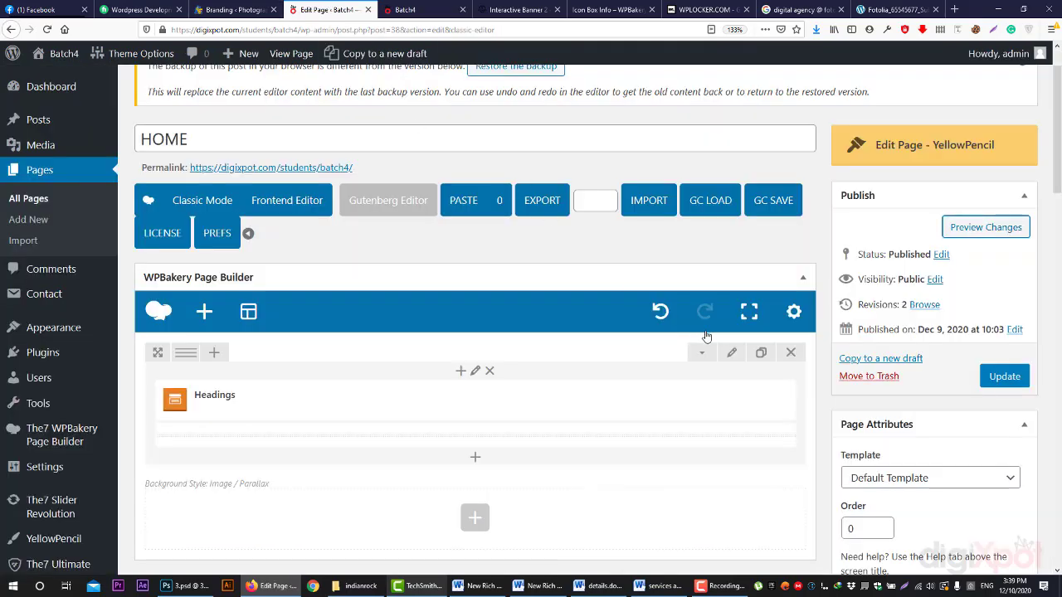
# - Enable the hero row's Fancy Multi Color Overlay and clear its dark overlay colour
pyautogui.click(731, 352)
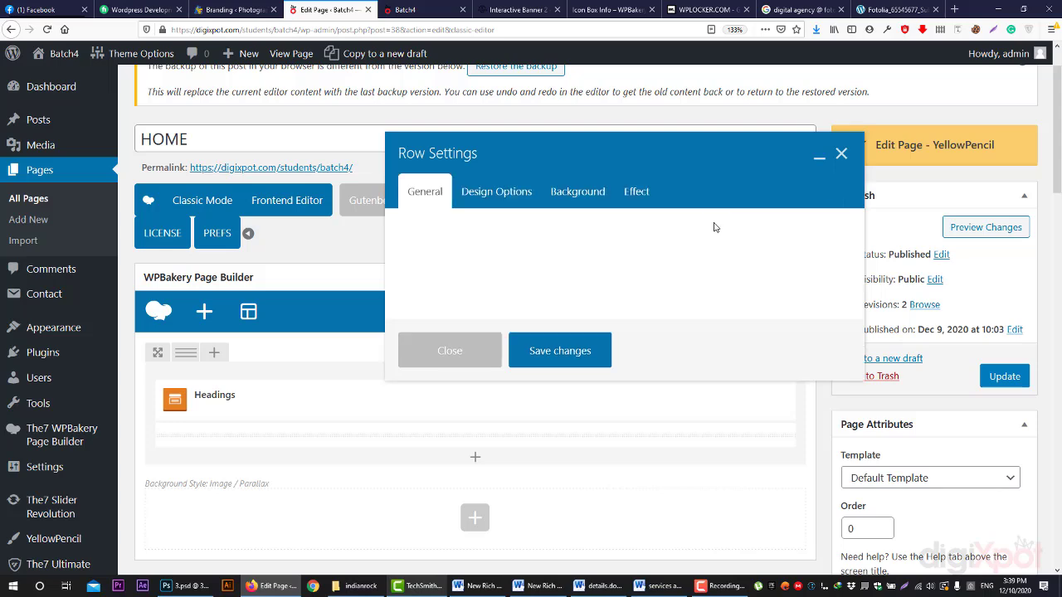
pyautogui.click(636, 190)
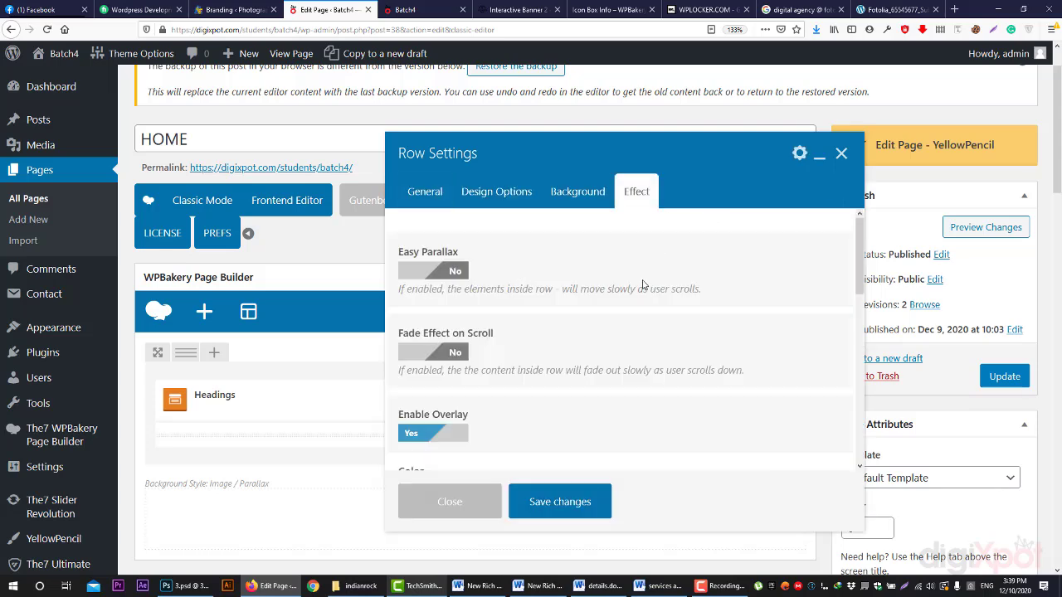
pyautogui.scroll(-5, 643, 284)
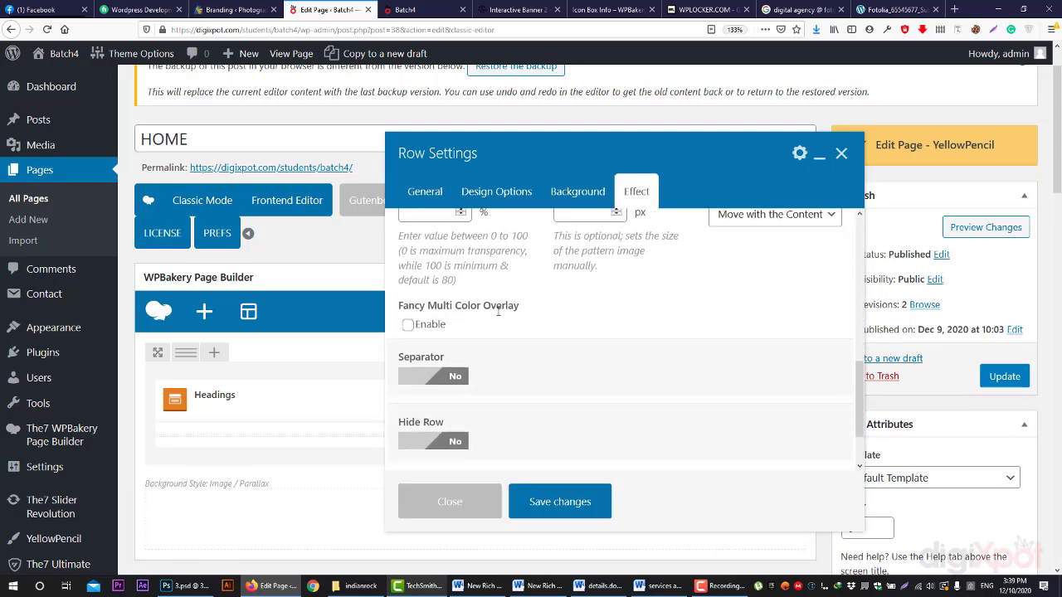
pyautogui.click(424, 331)
pyautogui.scroll(4, 506, 336)
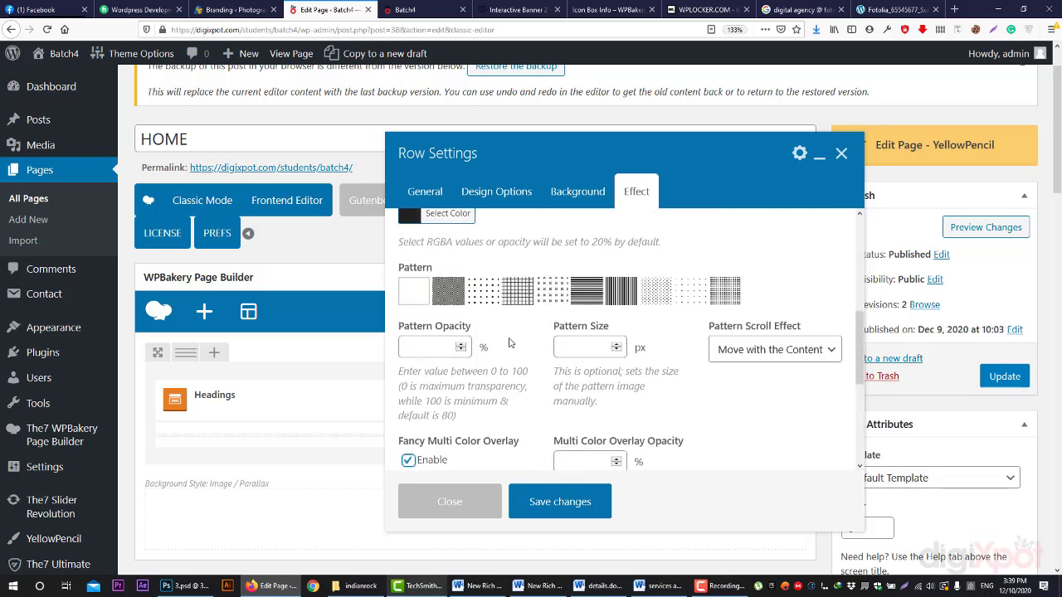
pyautogui.click(450, 246)
pyautogui.click(560, 247)
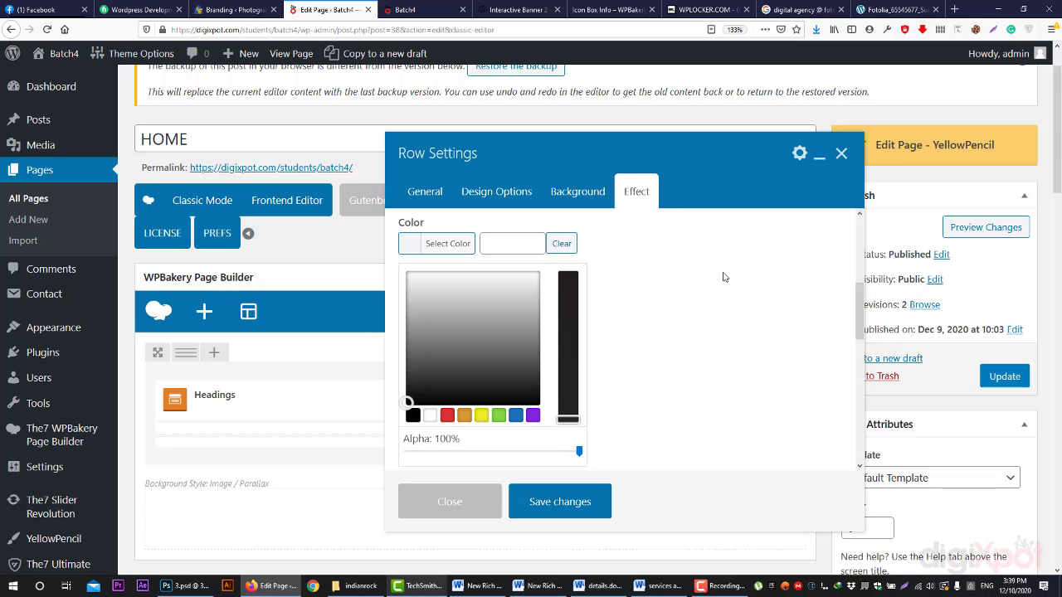
pyautogui.click(724, 278)
# - Set the multi-colour overlay opacity to 80, save the row, and preview the tinted hero
pyautogui.scroll(-1, 659, 352)
pyautogui.scroll(-1, 657, 351)
pyautogui.click(591, 415)
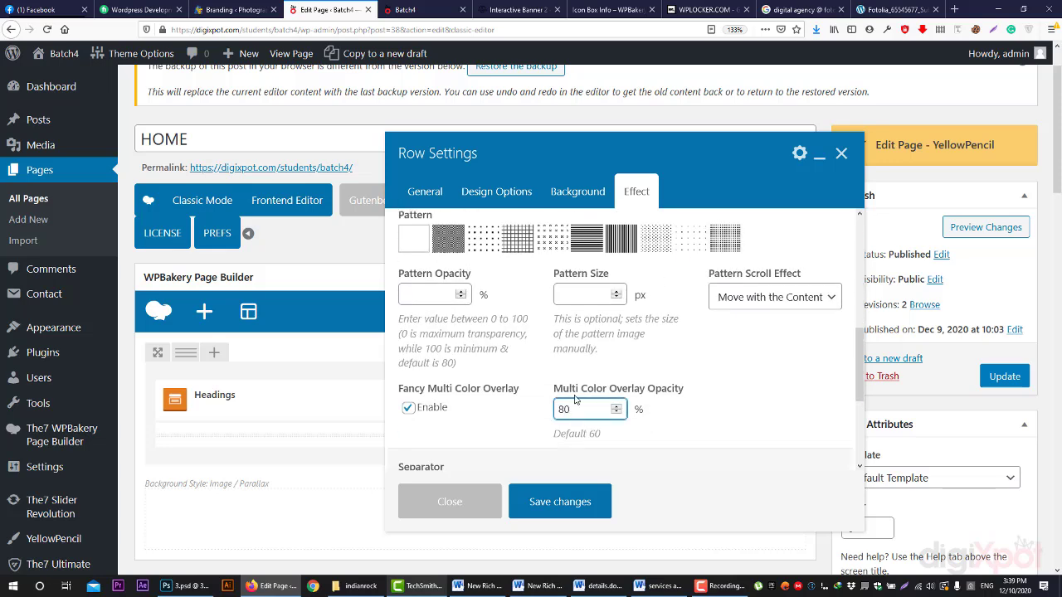
pyautogui.click(564, 502)
pyautogui.click(1019, 233)
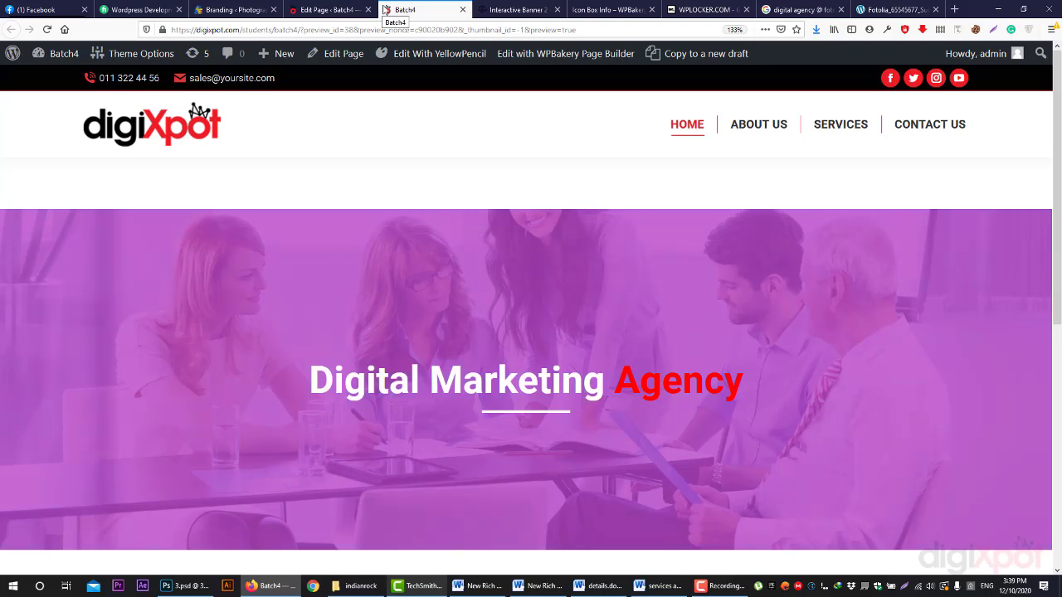
# - Turn off the hero row's multi-colour overlay and make its overlay colour near-black at 73% alpha
pyautogui.click(328, 9)
pyautogui.click(731, 355)
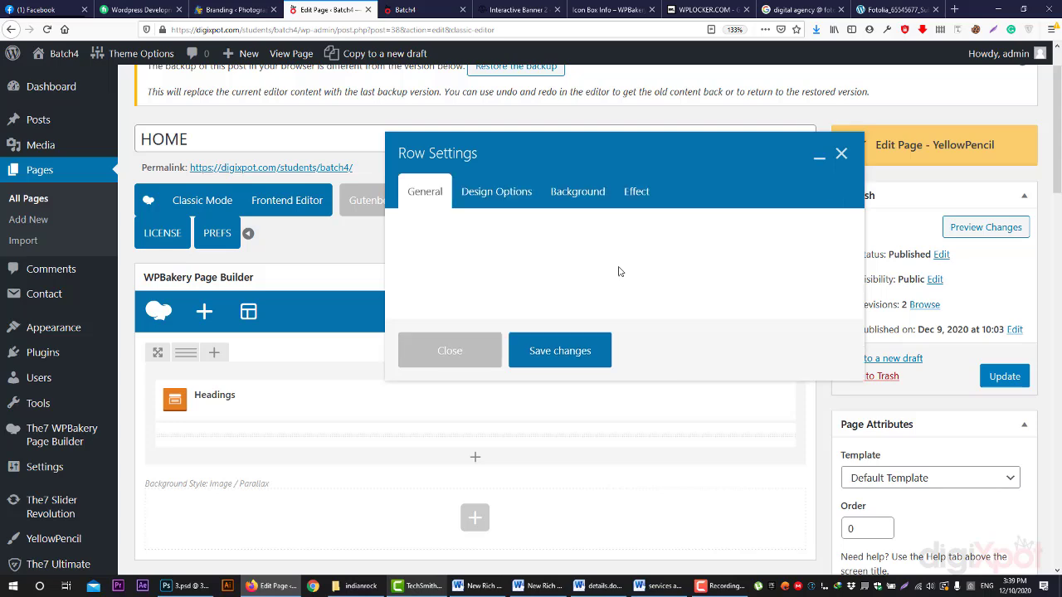
pyautogui.click(593, 193)
pyautogui.click(625, 193)
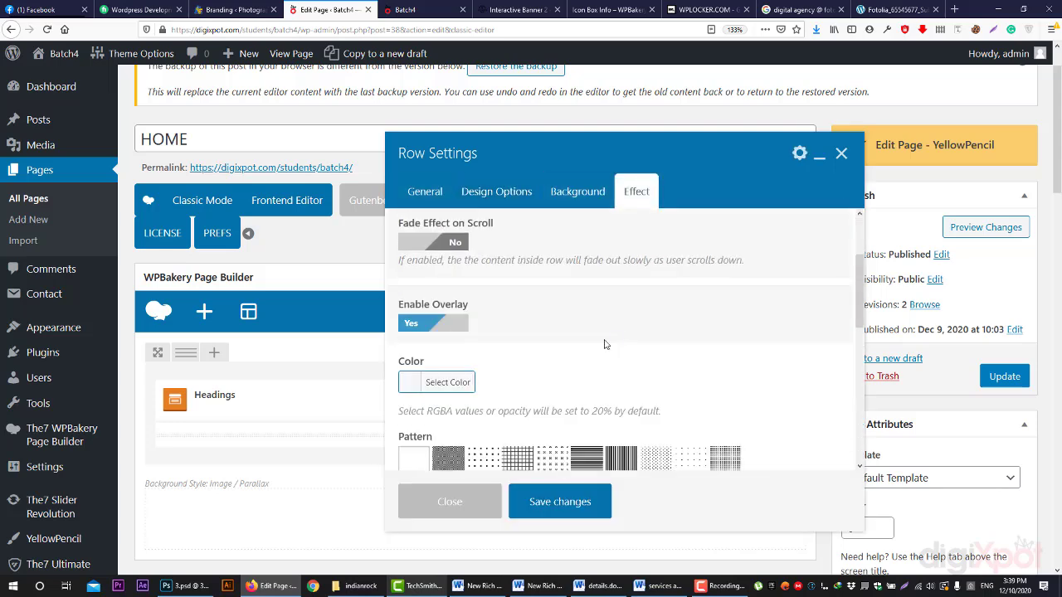
pyautogui.scroll(-5, 433, 265)
pyautogui.click(420, 243)
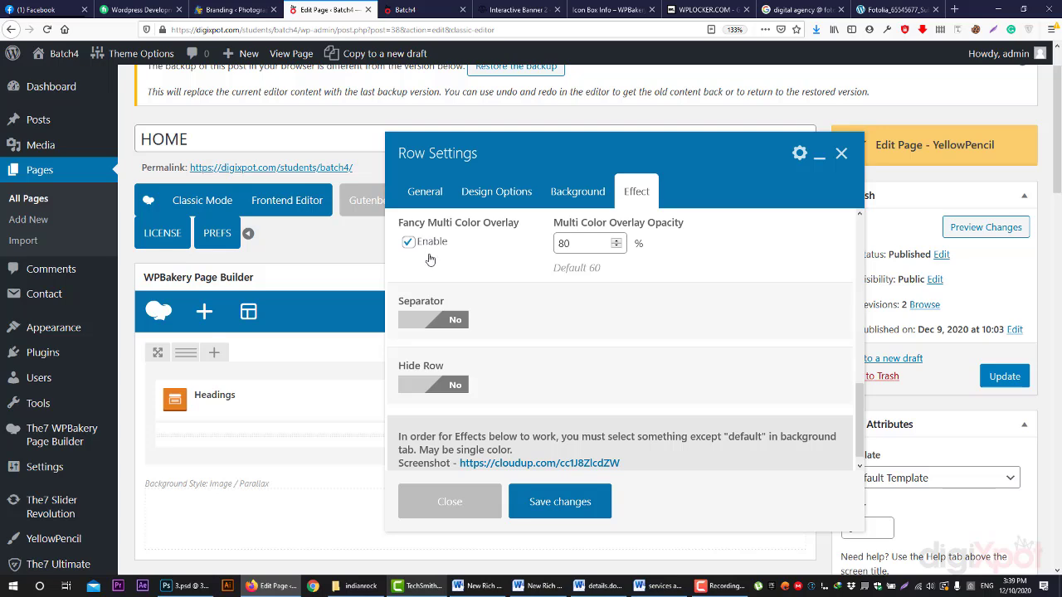
pyautogui.scroll(3, 428, 253)
pyautogui.click(441, 255)
pyautogui.click(457, 418)
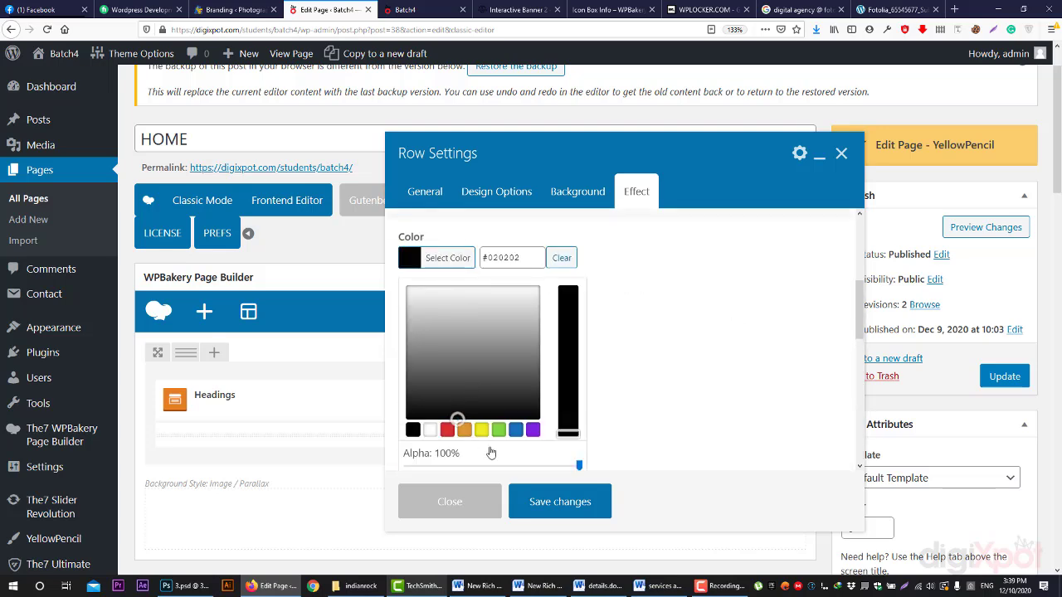
pyautogui.moveTo(547, 466); pyautogui.dragTo(533, 466)
pyautogui.click(695, 341)
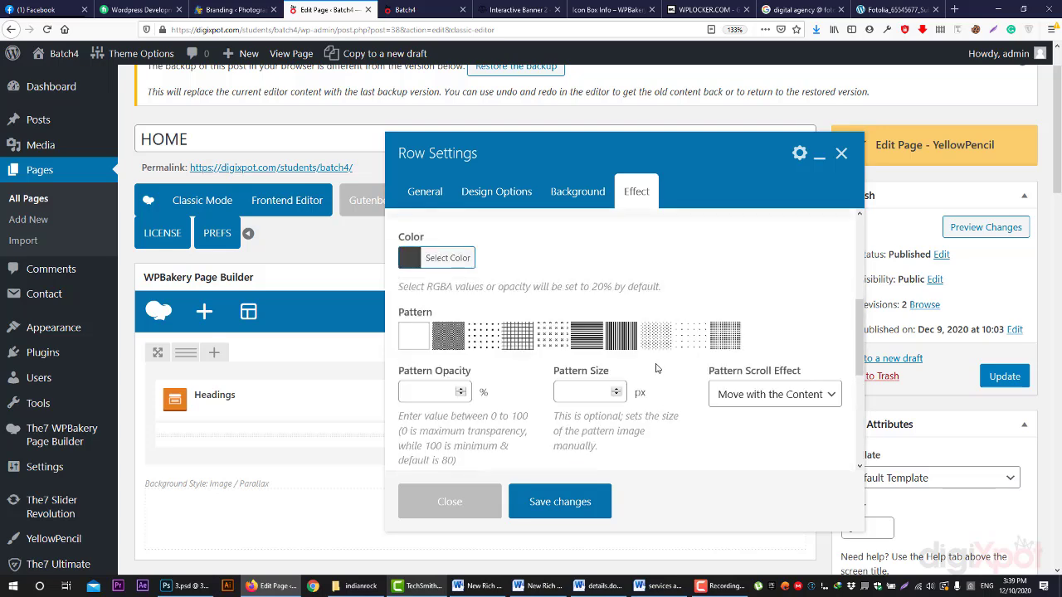
pyautogui.scroll(-5, 655, 369)
# - Enable a Tilt Left row separator positioned at Top & Bottom
pyautogui.click(440, 310)
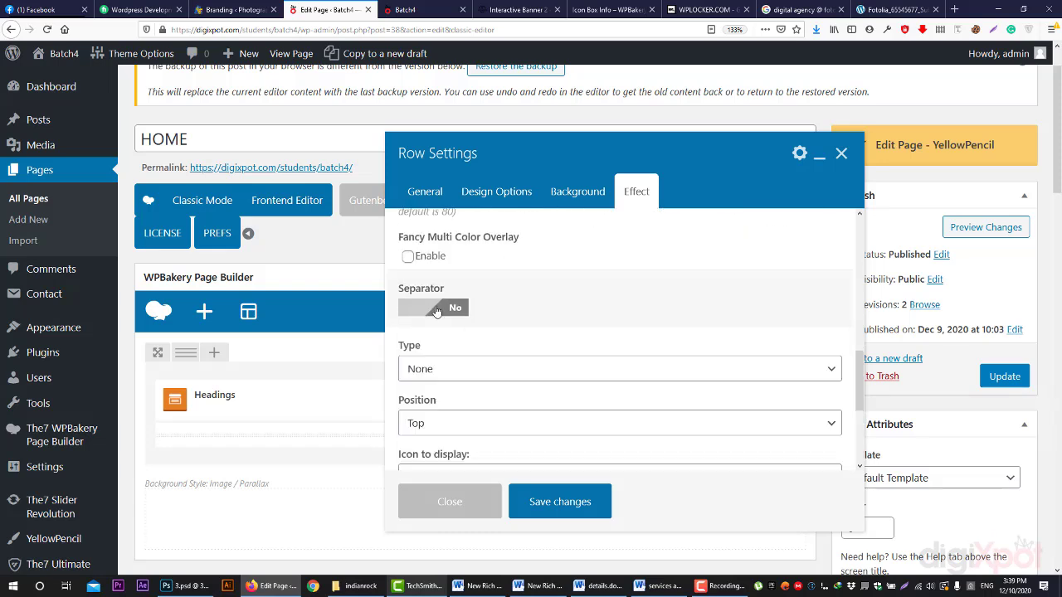
pyautogui.scroll(-2, 593, 340)
pyautogui.click(481, 287)
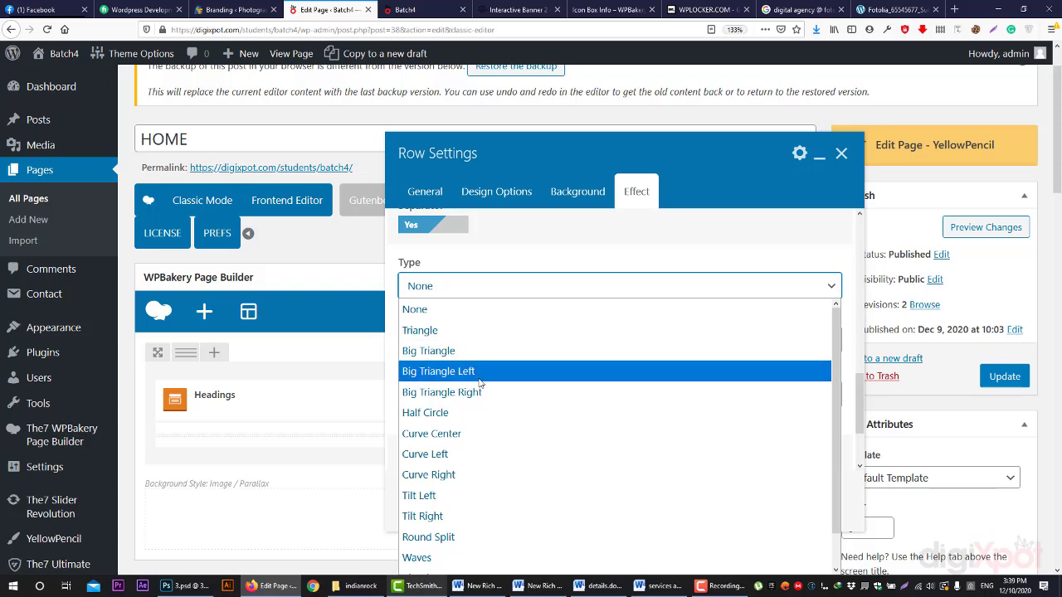
pyautogui.scroll(-1, 480, 415)
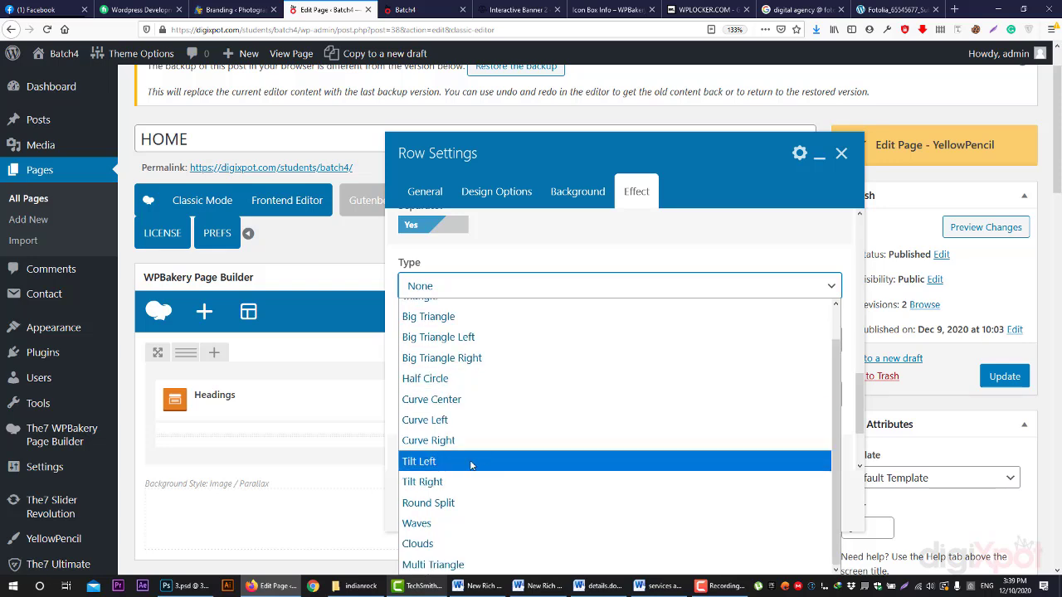
pyautogui.click(470, 462)
pyautogui.click(460, 345)
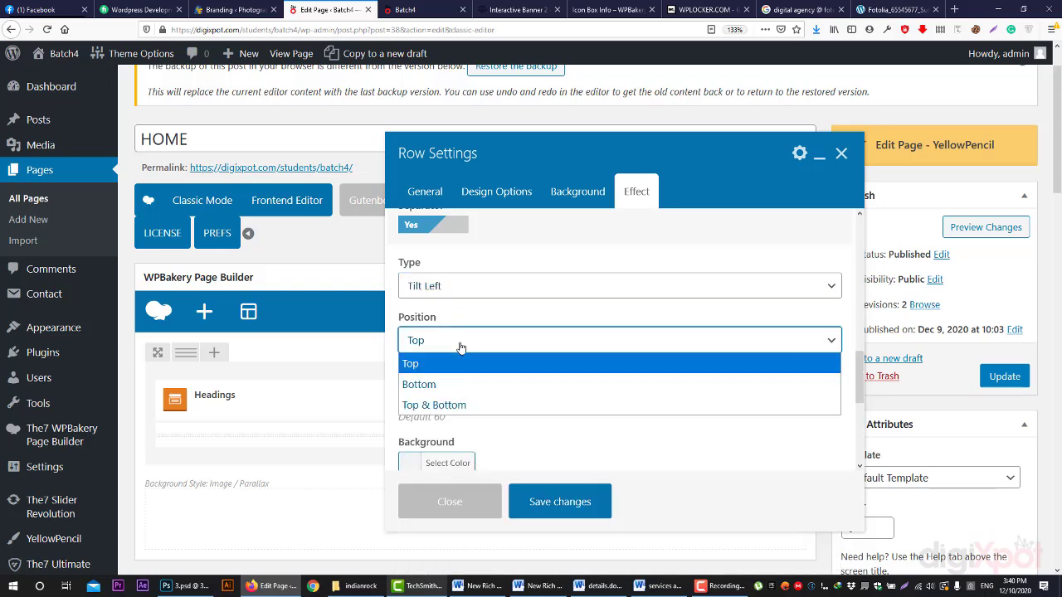
pyautogui.click(470, 404)
# - Save the row settings, leaving the separator colour unchanged, and preview the updated page
pyautogui.scroll(-1, 450, 374)
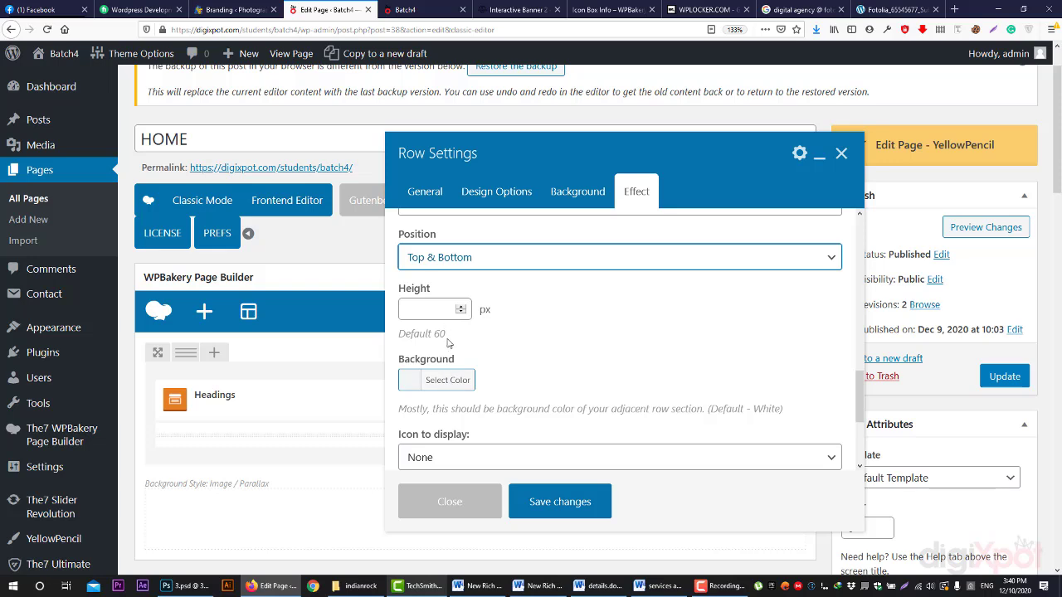
pyautogui.click(440, 383)
pyautogui.click(481, 314)
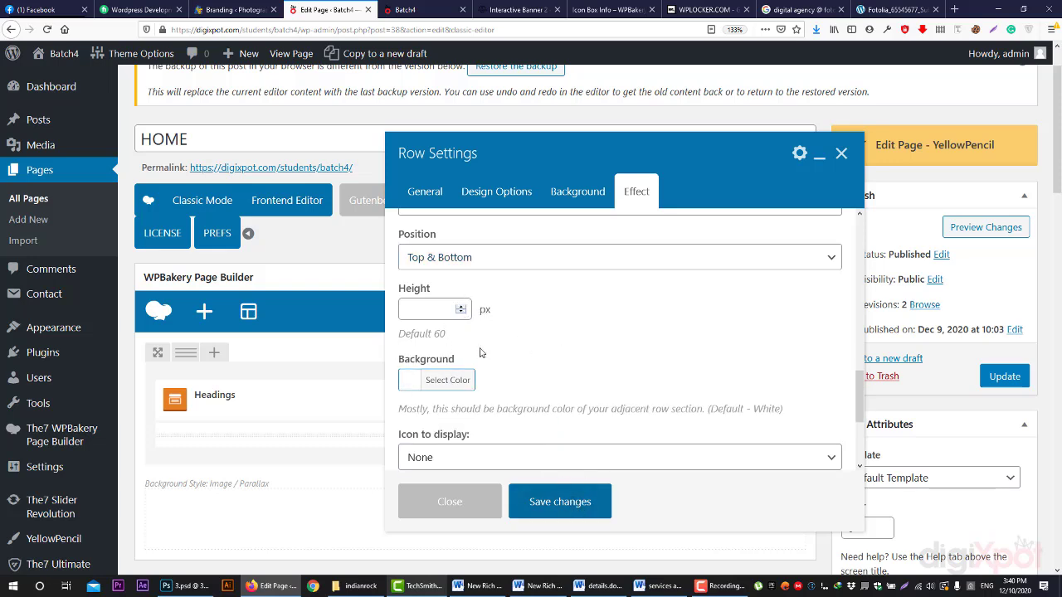
pyautogui.scroll(-3, 527, 376)
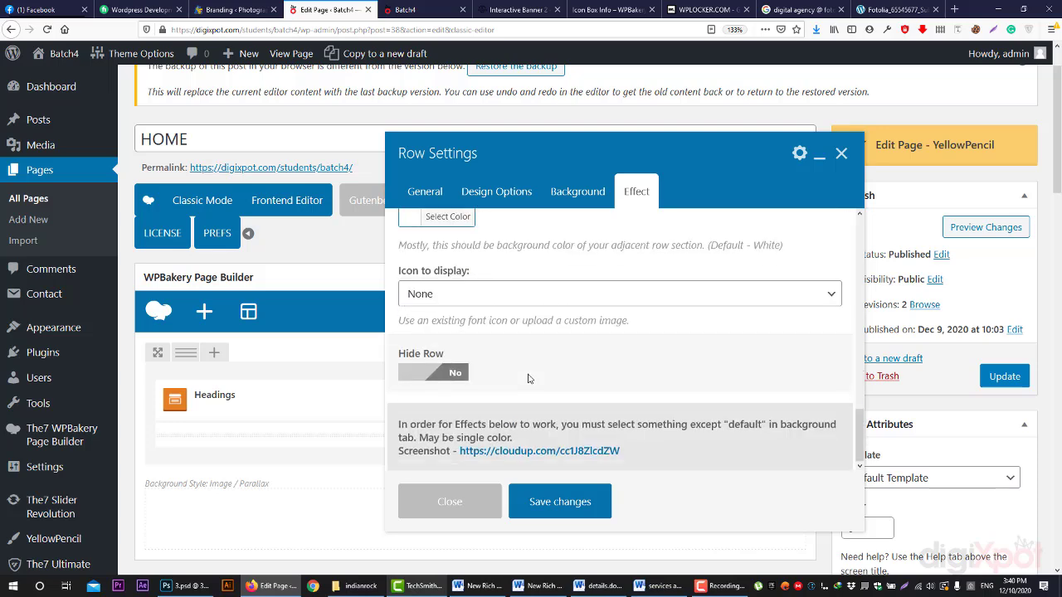
pyautogui.click(569, 500)
pyautogui.click(969, 232)
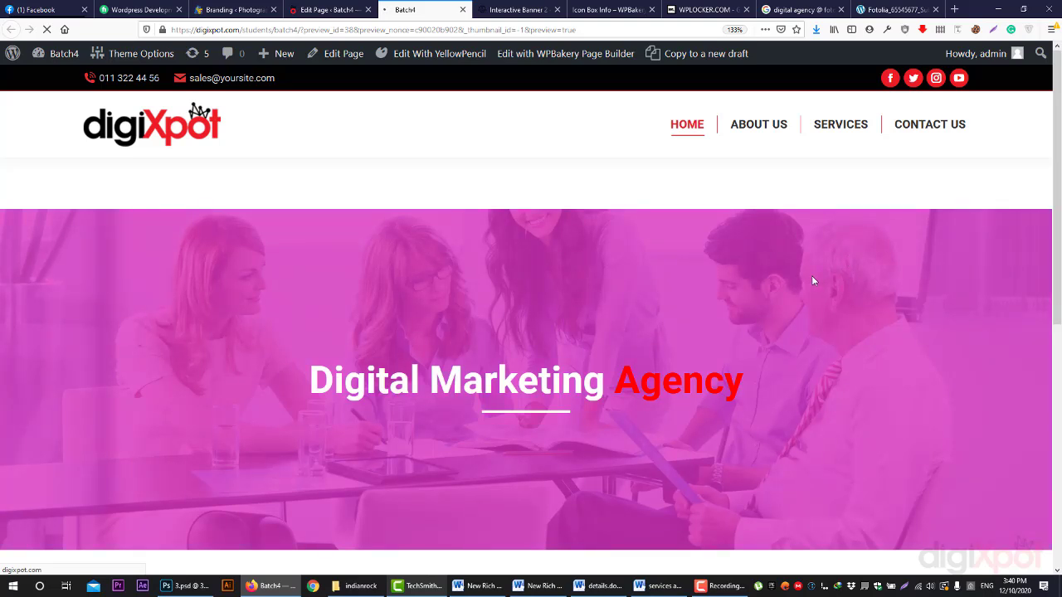
# - Scroll the preview to inspect the darkened hero's slanted edges, then return to the page editor
pyautogui.scroll(-2, 821, 276)
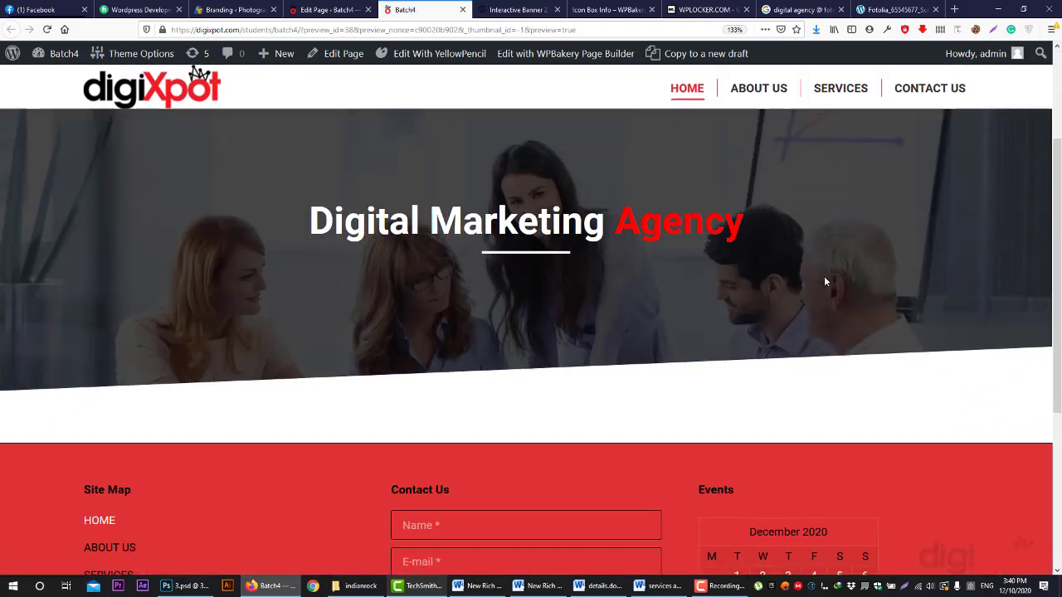
pyautogui.scroll(3, 823, 278)
pyautogui.scroll(-1, 823, 281)
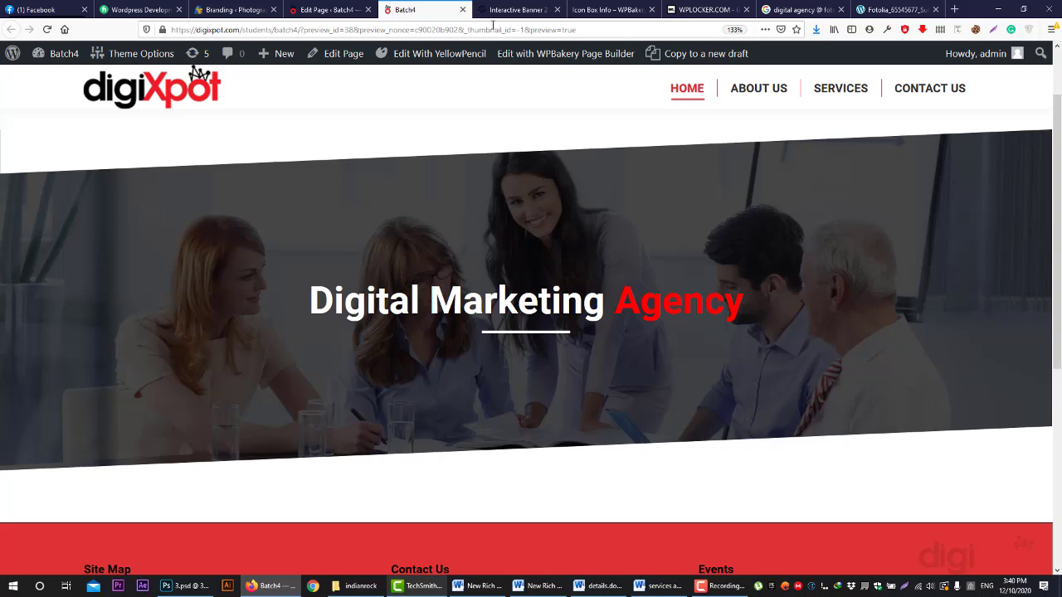
pyautogui.click(328, 9)
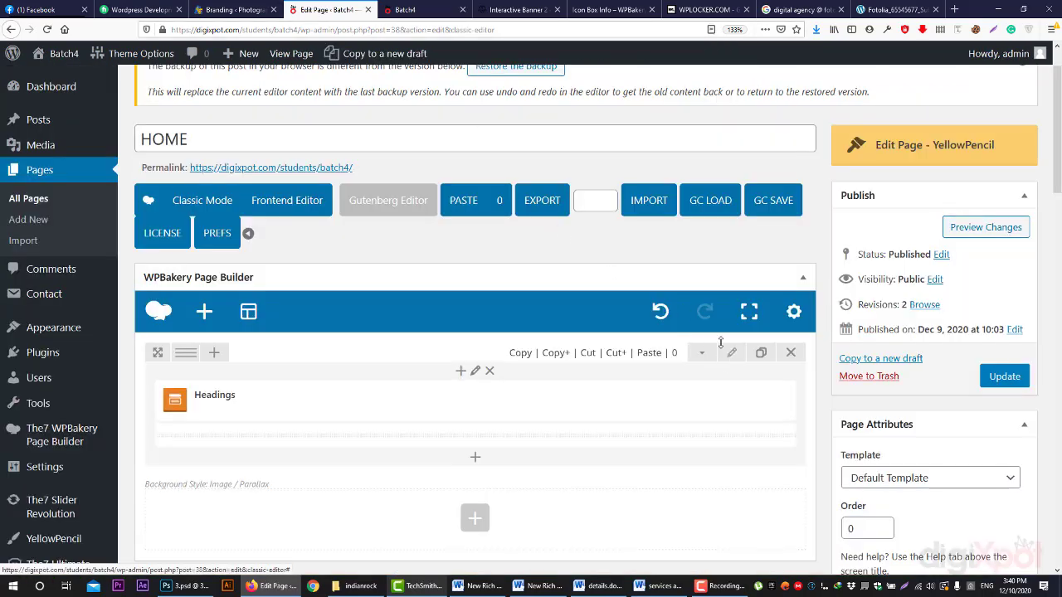
pyautogui.click(731, 353)
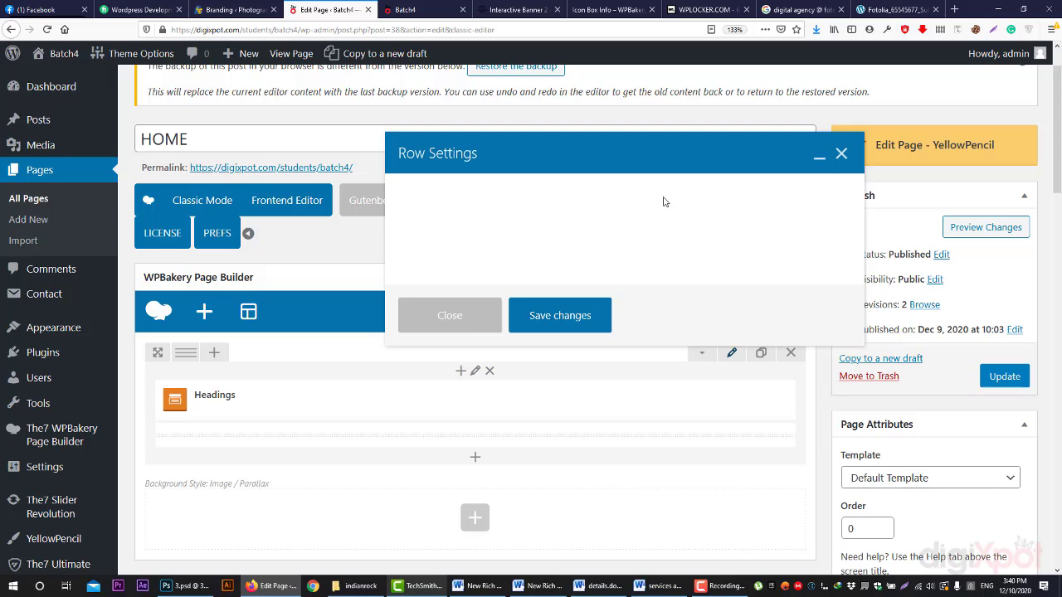
pyautogui.click(636, 191)
pyautogui.scroll(-3, 431, 443)
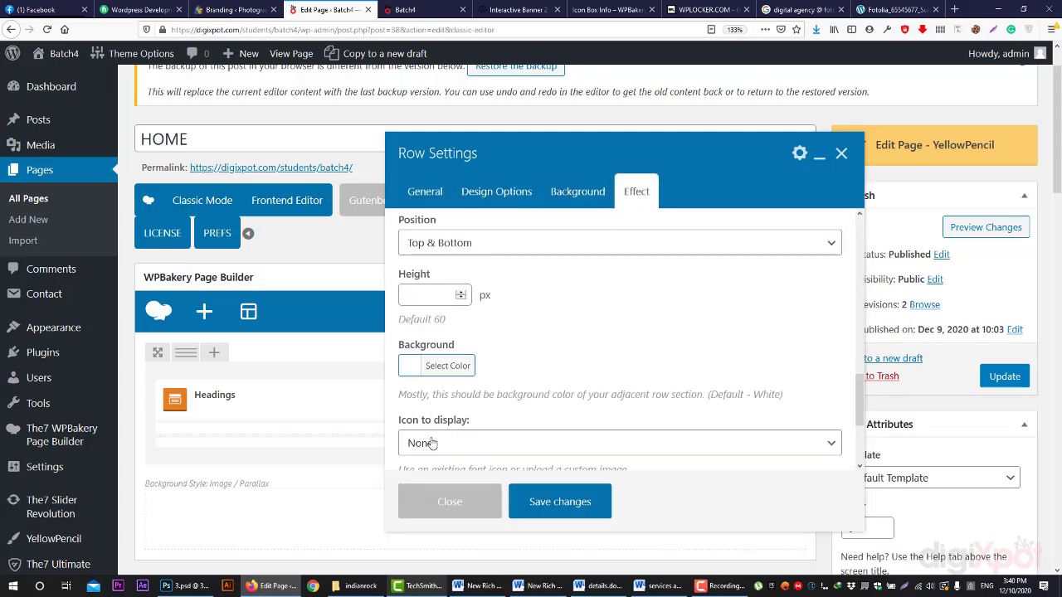
pyautogui.scroll(-5, 431, 443)
pyautogui.click(418, 373)
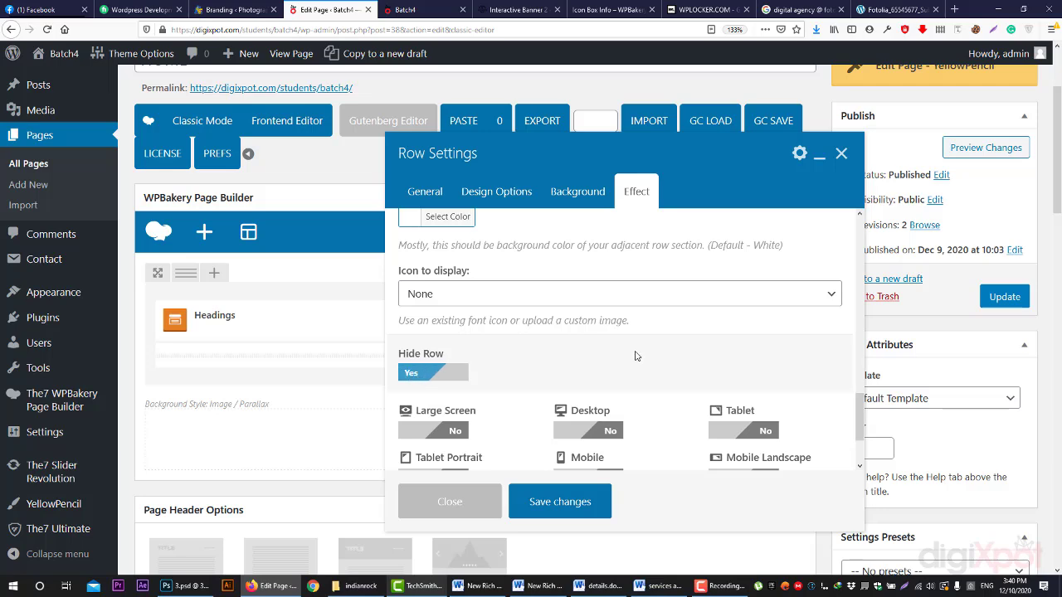
pyautogui.scroll(-2, 636, 356)
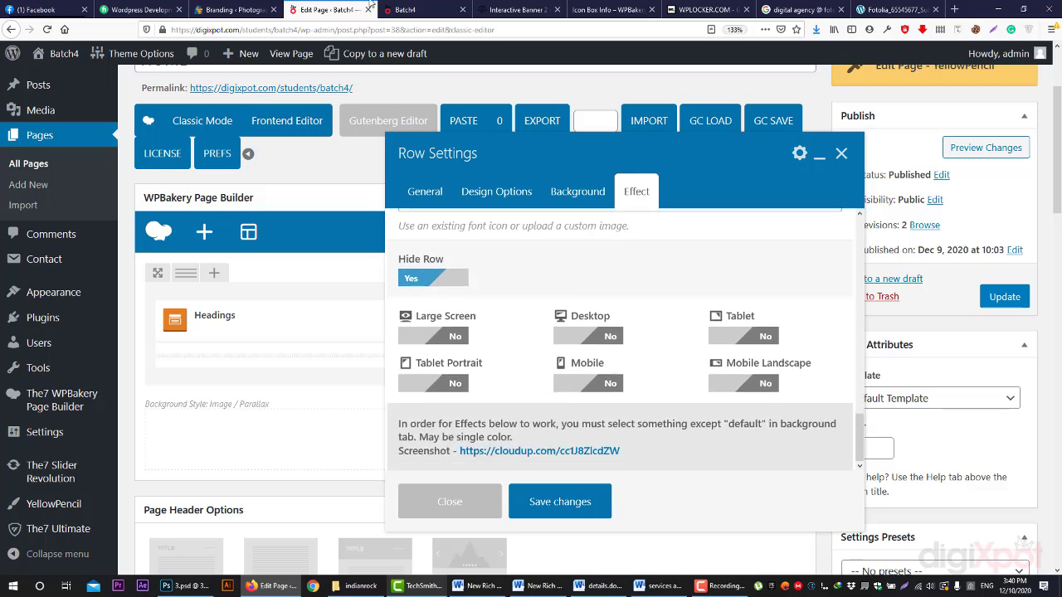
pyautogui.click(406, 9)
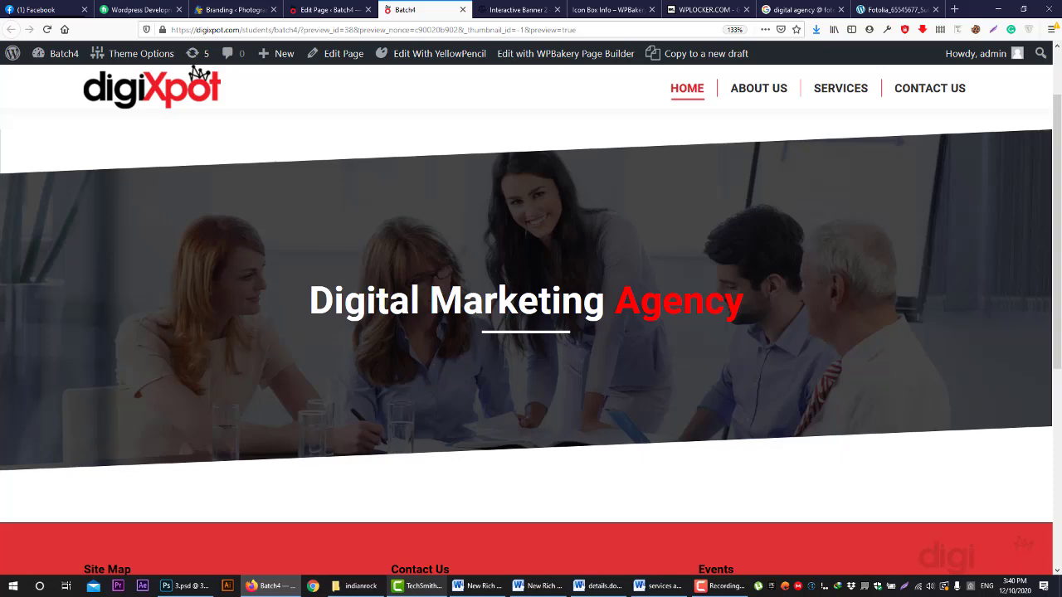
pyautogui.click(330, 10)
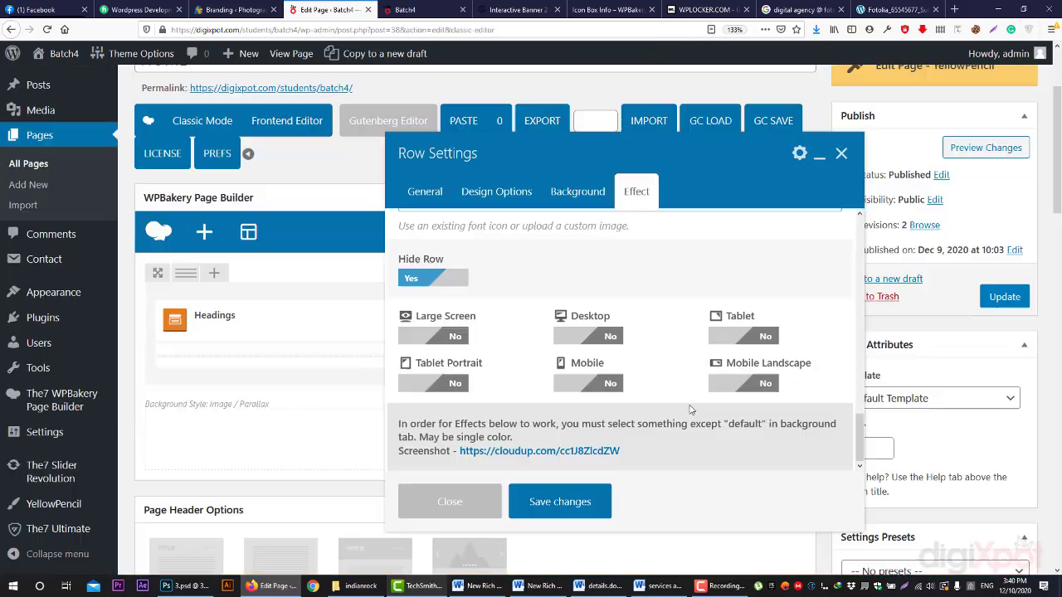
pyautogui.click(446, 286)
pyautogui.click(573, 506)
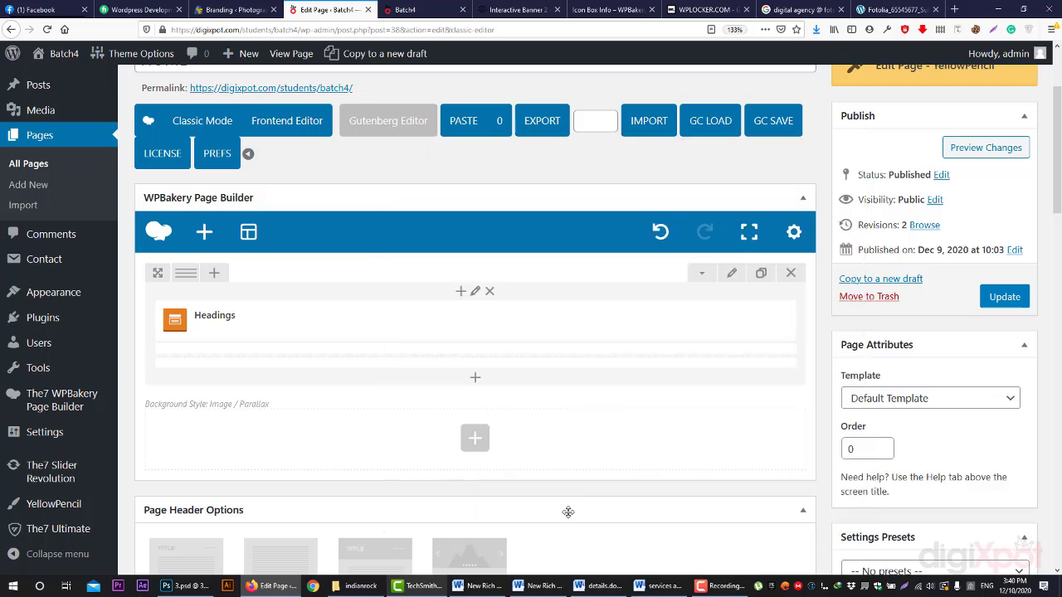
# - Add a new empty row and set its background style to Gradient Color
pyautogui.click(474, 438)
pyautogui.click(302, 210)
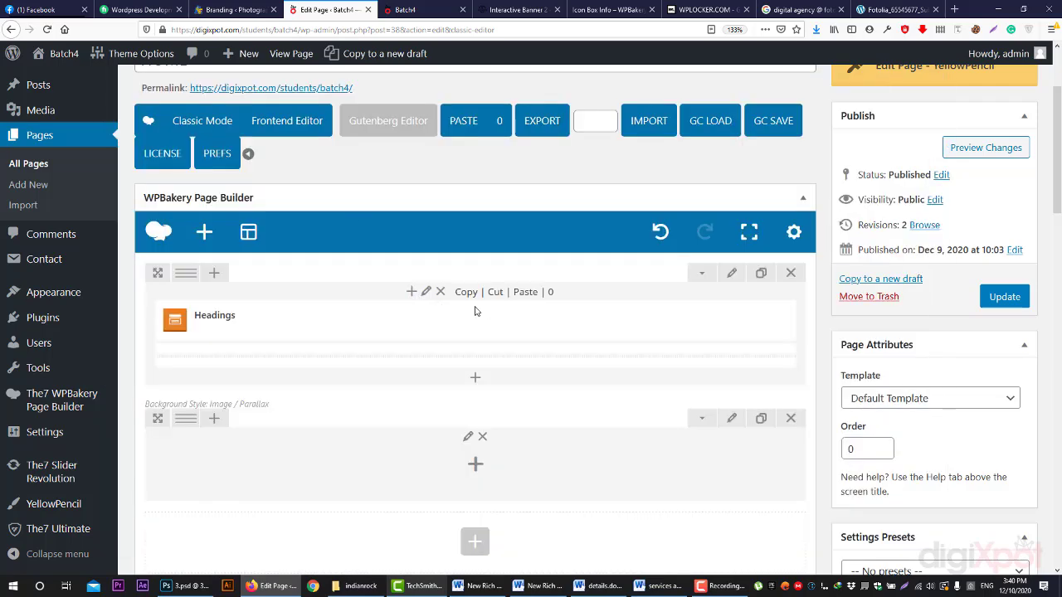
pyautogui.click(732, 418)
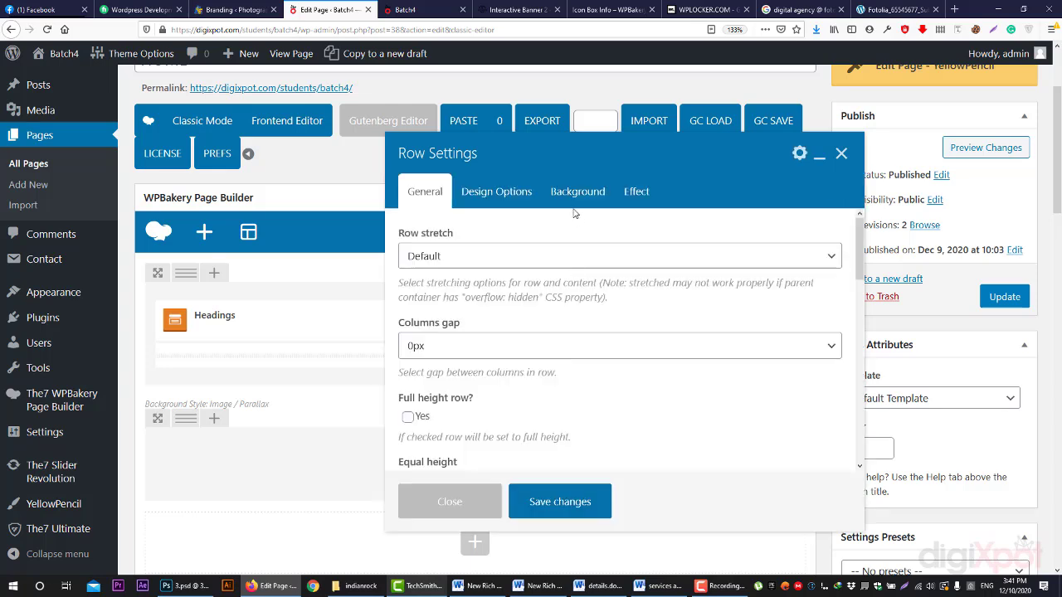
pyautogui.click(578, 194)
pyautogui.click(470, 257)
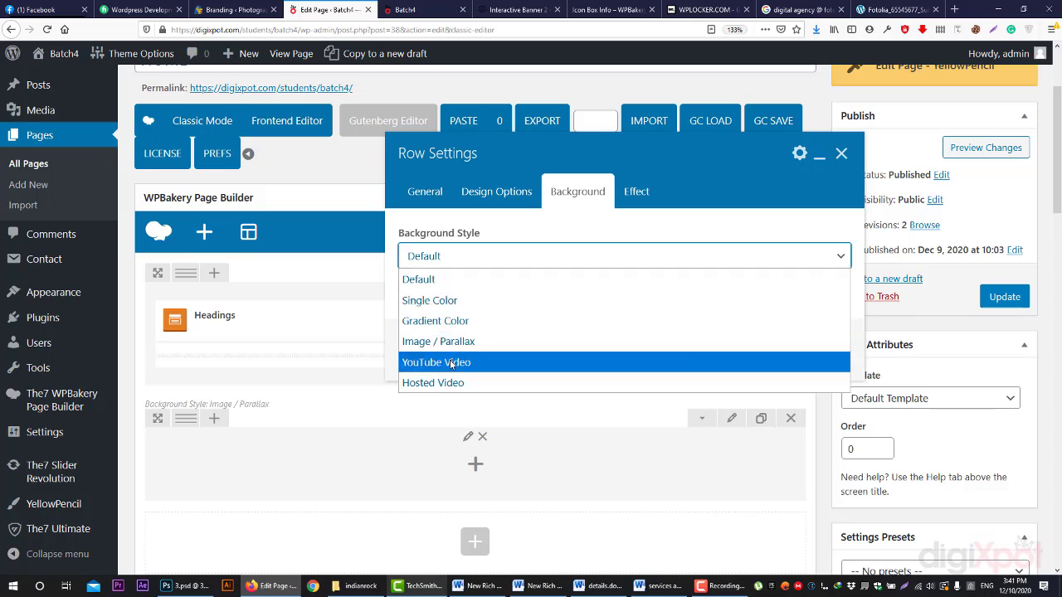
pyautogui.click(440, 320)
pyautogui.scroll(-2, 413, 333)
# - Build a purple-to-bright-magenta gradient with colour points at the start and end
pyautogui.click(413, 334)
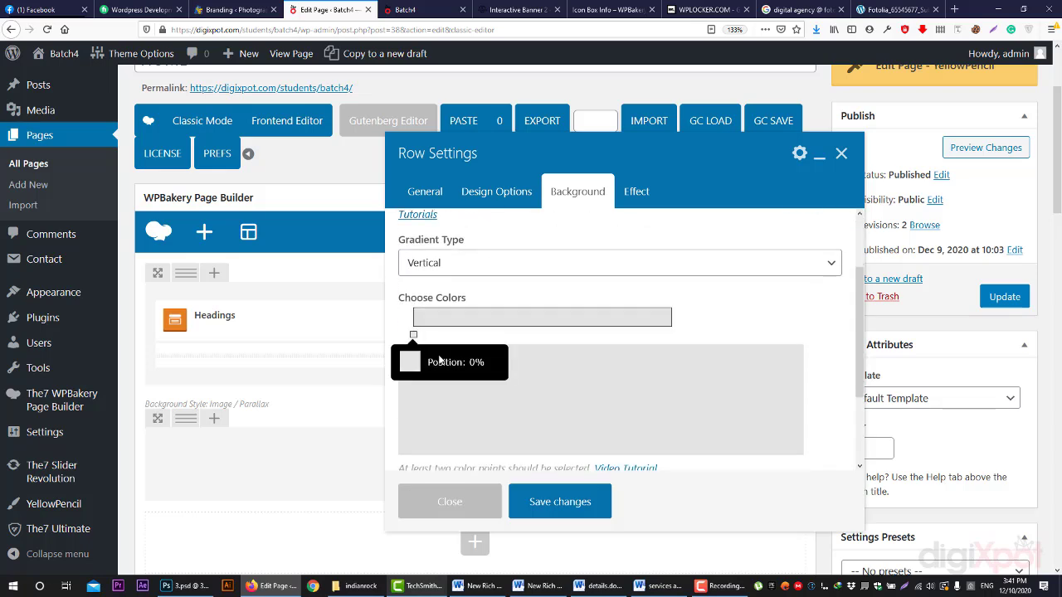
pyautogui.click(411, 363)
pyautogui.click(480, 424)
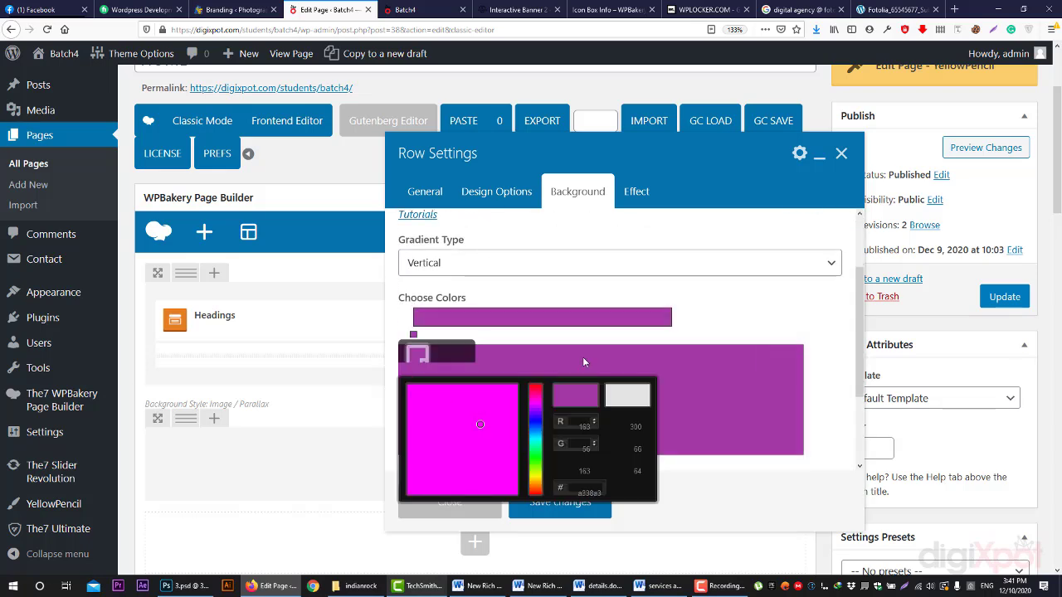
pyautogui.click(673, 333)
pyautogui.click(669, 335)
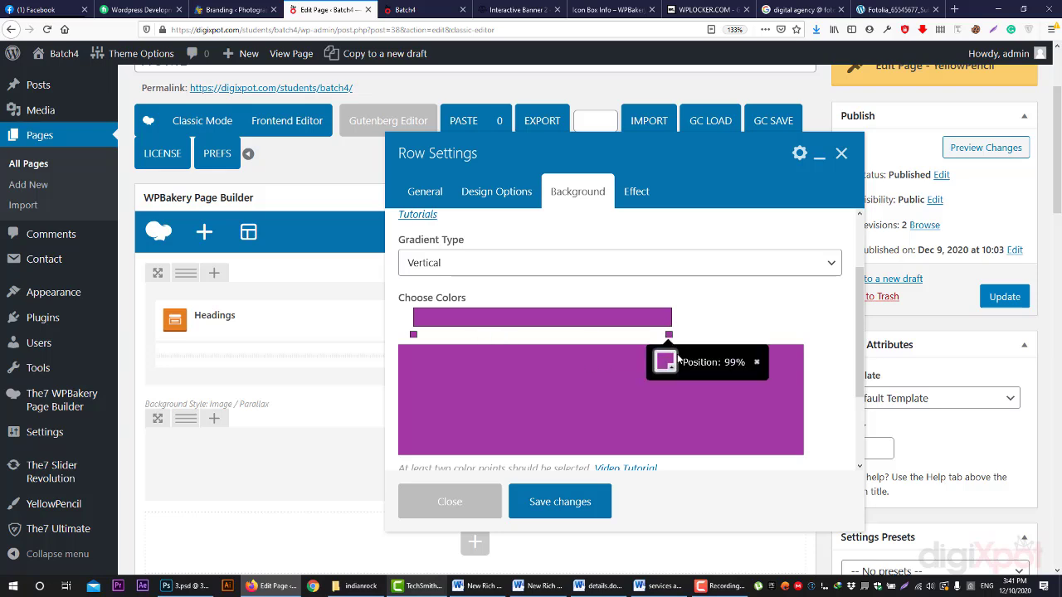
pyautogui.click(665, 369)
pyautogui.moveTo(728, 403); pyautogui.dragTo(839, 391)
pyautogui.click(802, 303)
pyautogui.scroll(-2, 754, 314)
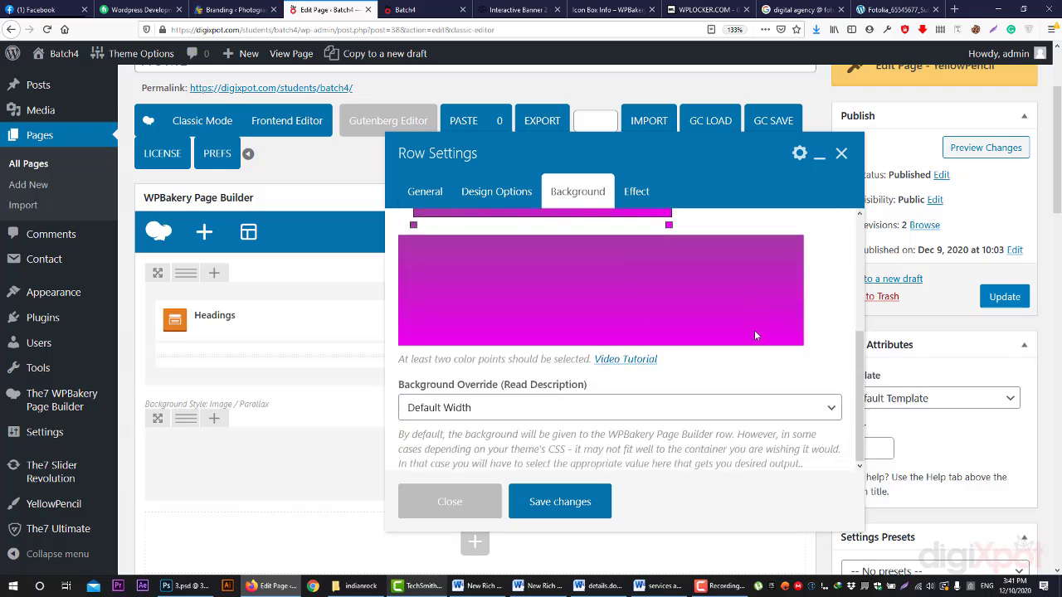
pyautogui.scroll(3, 754, 330)
# - Switch the background to Single Color with Maximum Full Width override, then YouTube Video, and view the preview
pyautogui.click(485, 240)
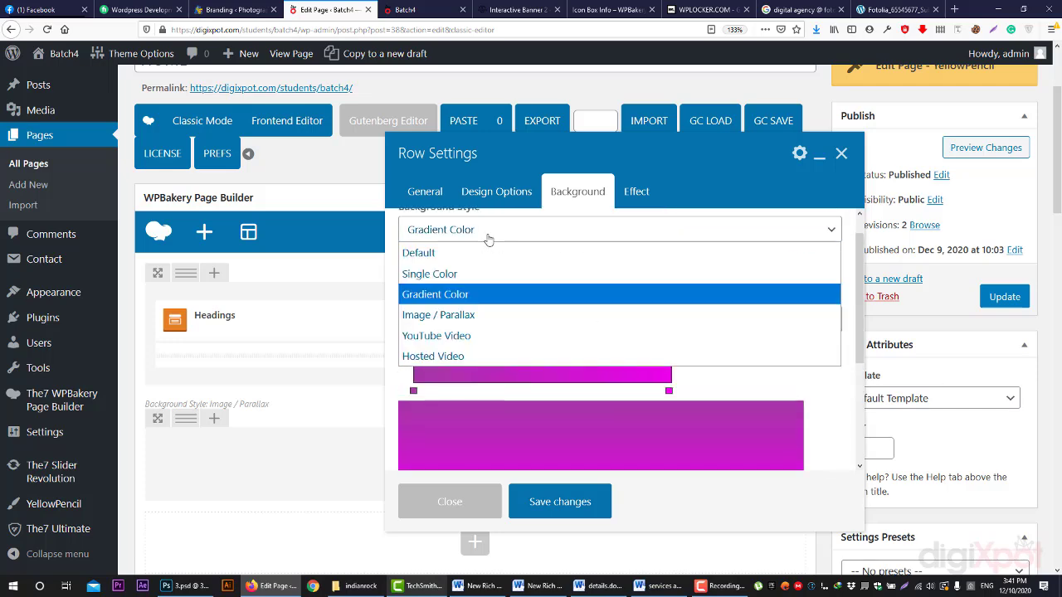
pyautogui.click(488, 311)
pyautogui.click(498, 242)
pyautogui.click(473, 282)
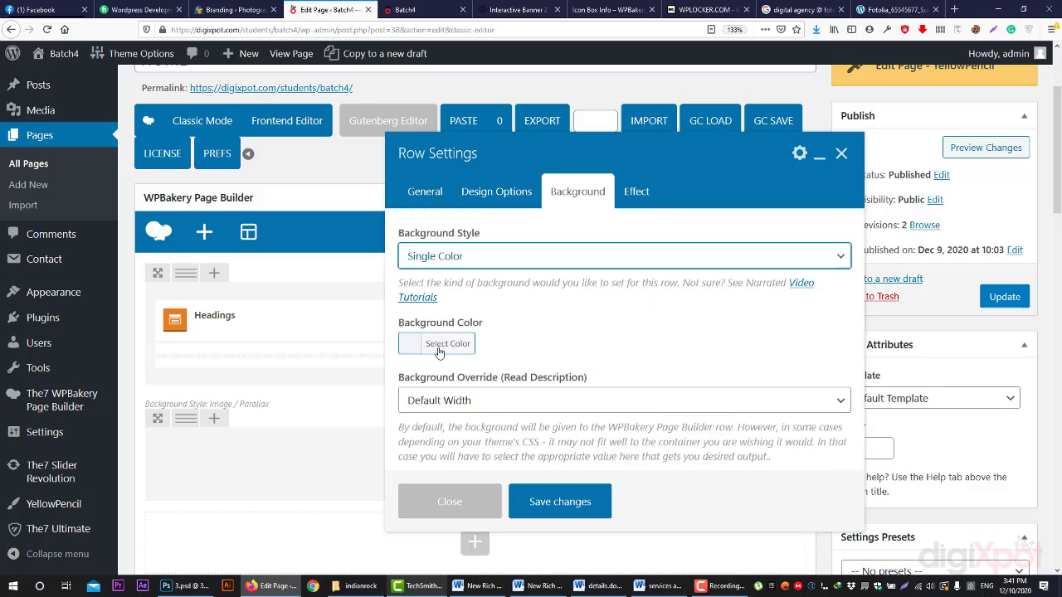
pyautogui.click(448, 394)
pyautogui.click(522, 342)
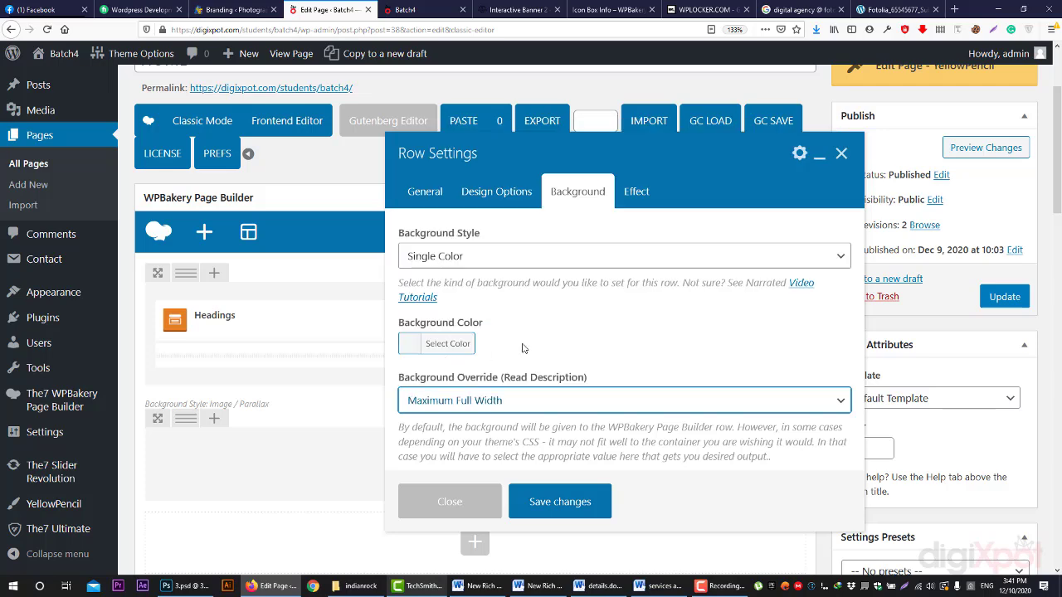
pyautogui.click(538, 257)
pyautogui.click(483, 362)
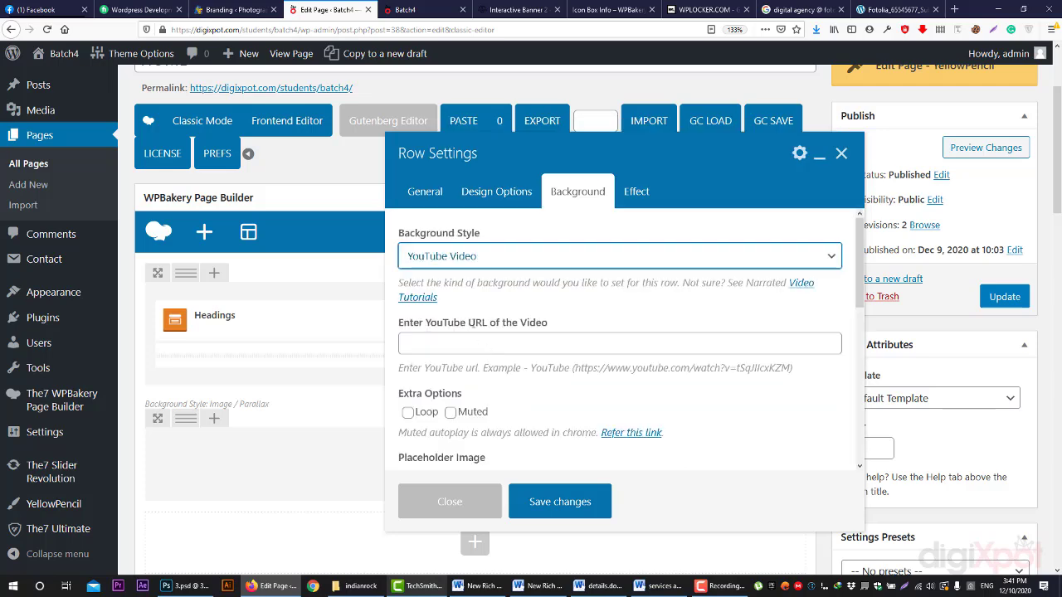
pyautogui.click(472, 342)
pyautogui.scroll(-4, 465, 340)
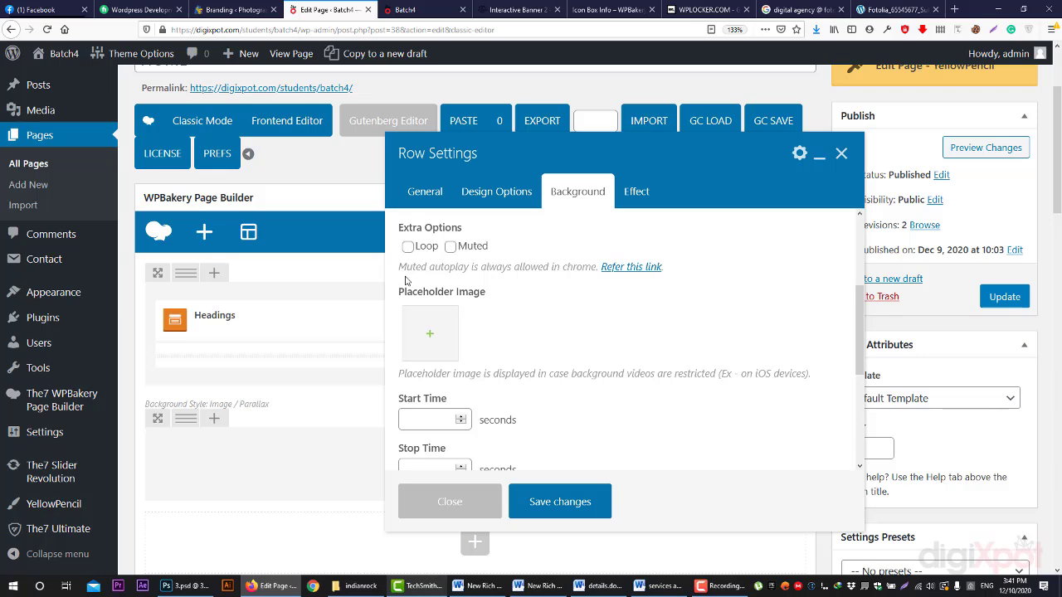
pyautogui.scroll(-4, 419, 399)
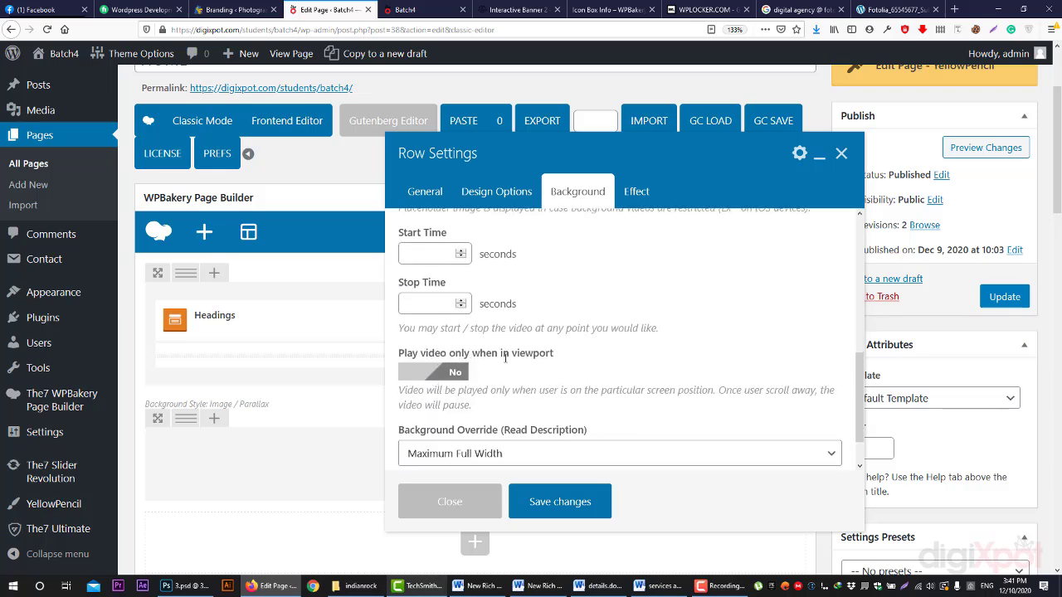
pyautogui.click(419, 9)
# - Scroll through the front-end preview, then return to the page editor
pyautogui.scroll(-3, 516, 320)
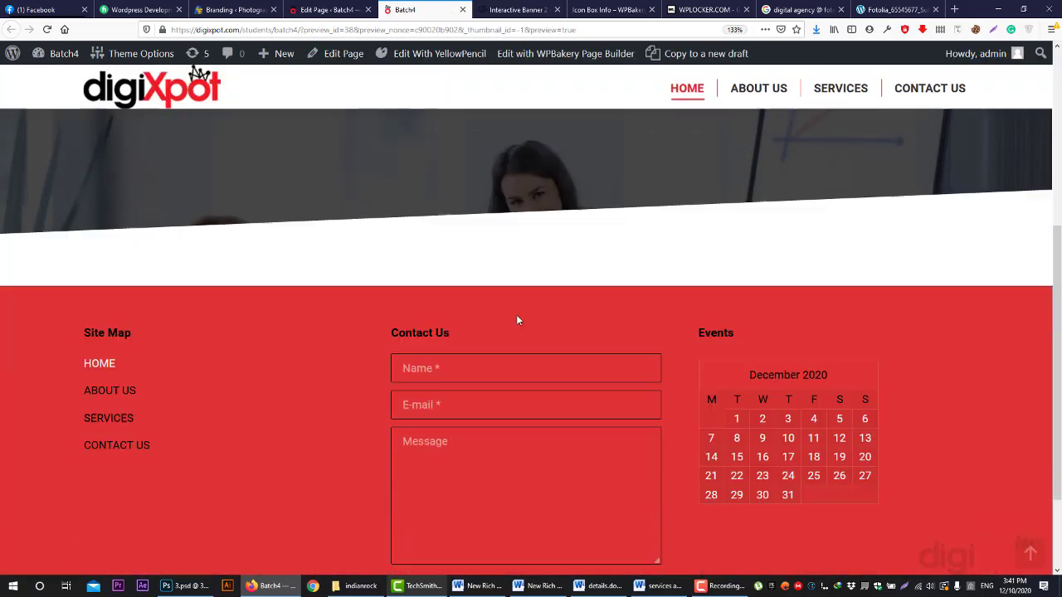
pyautogui.scroll(-2, 517, 320)
pyautogui.scroll(5, 516, 333)
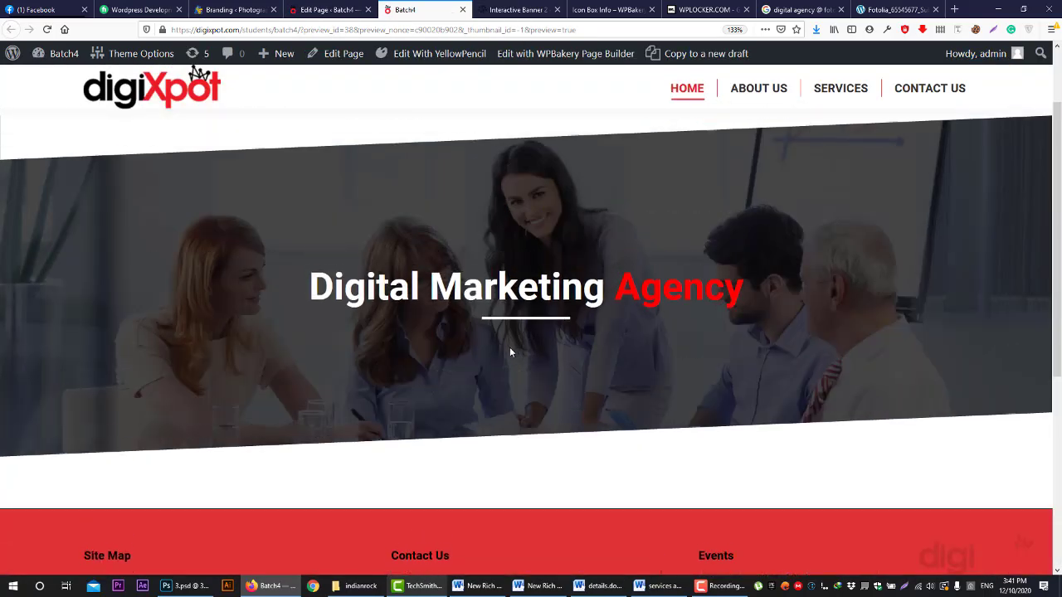
pyautogui.scroll(-5, 722, 423)
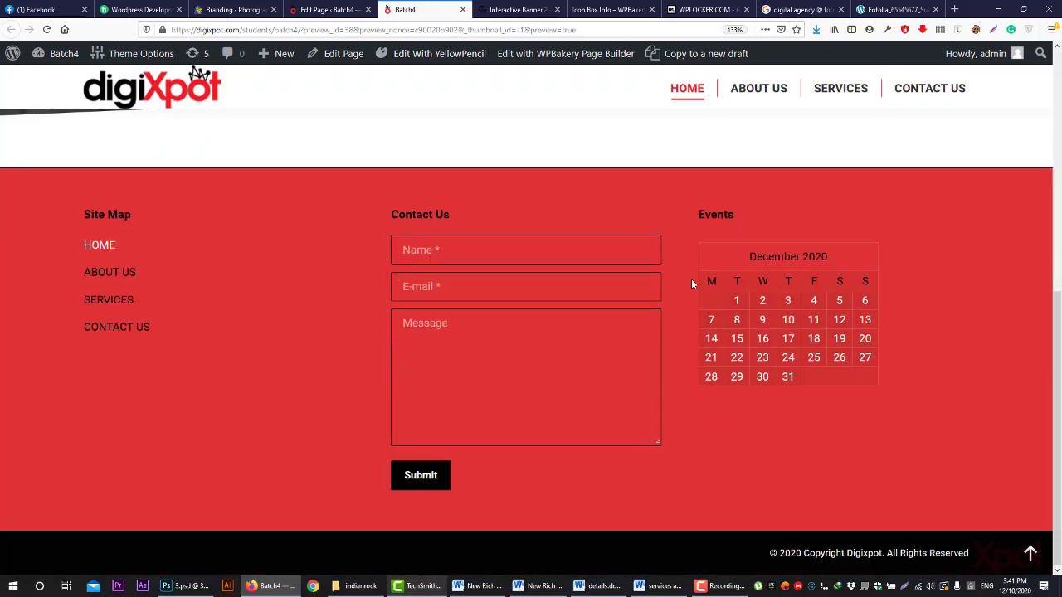
pyautogui.scroll(5, 691, 282)
pyautogui.hotkey('ctrl', 'shift', 'Tab')
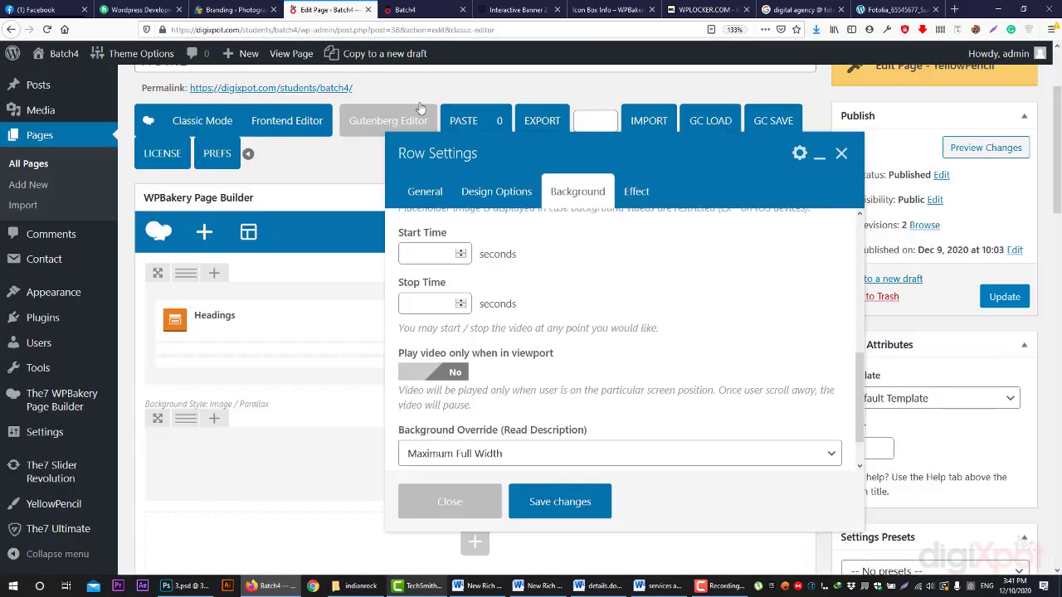
# - Reset the row background style to Default, enter 55 top padding, and save the row
pyautogui.scroll(3, 499, 246)
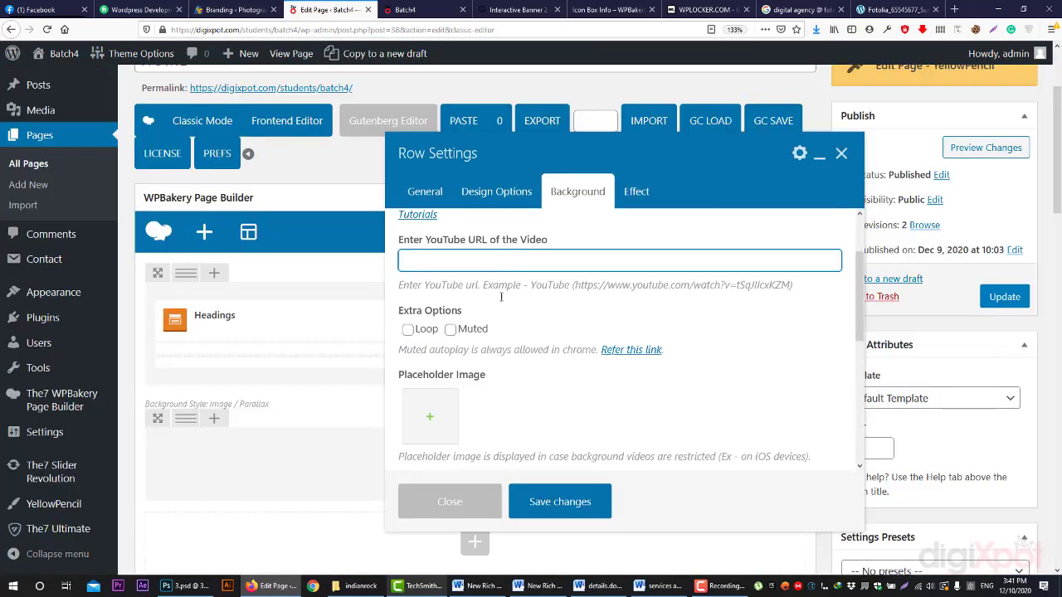
pyautogui.scroll(2, 503, 266)
pyautogui.click(478, 255)
pyautogui.click(479, 280)
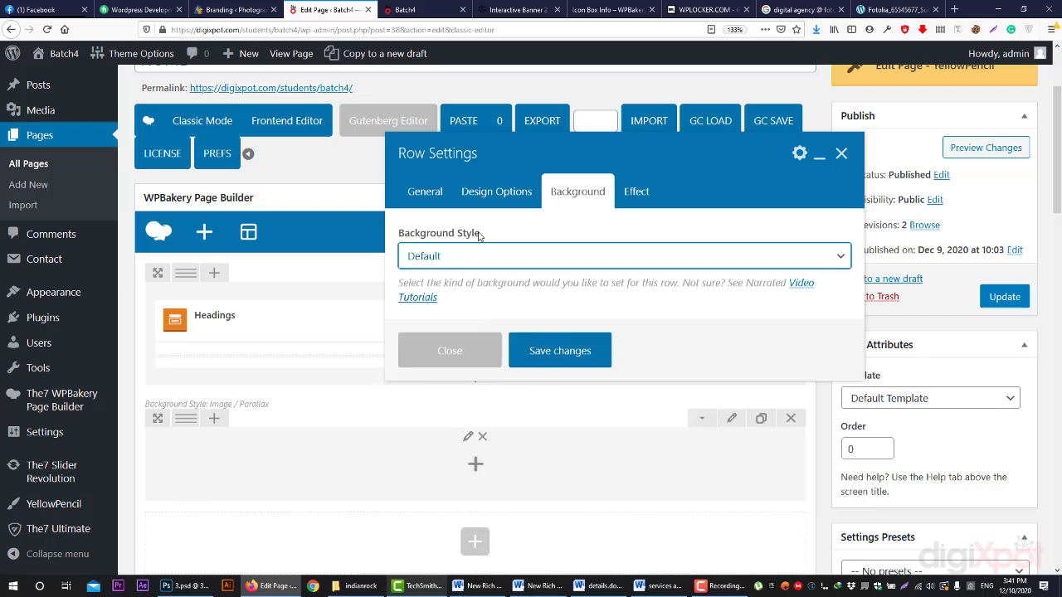
pyautogui.click(482, 189)
pyautogui.click(519, 327)
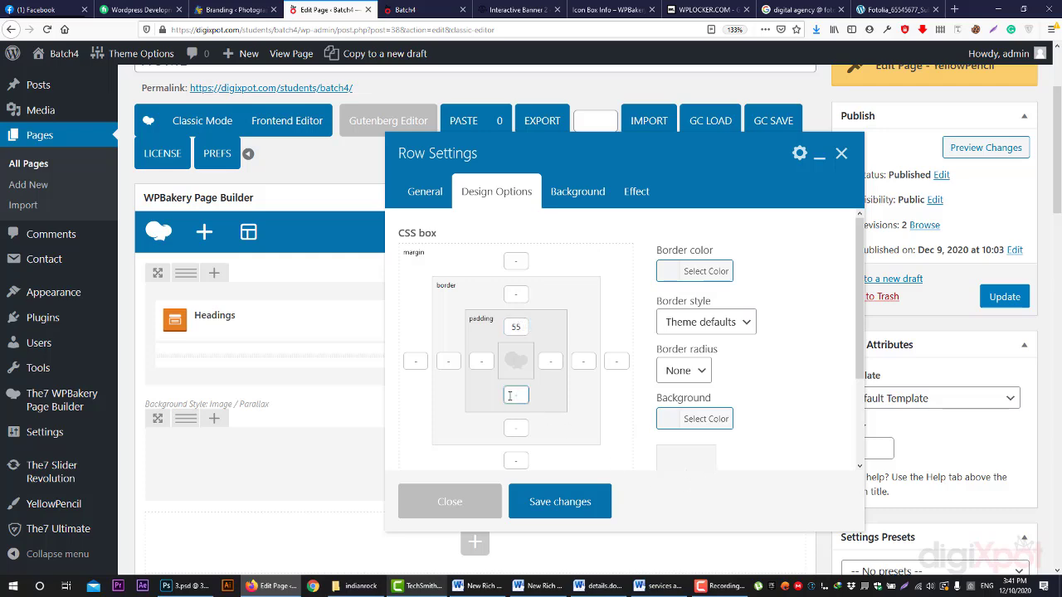
pyautogui.click(587, 512)
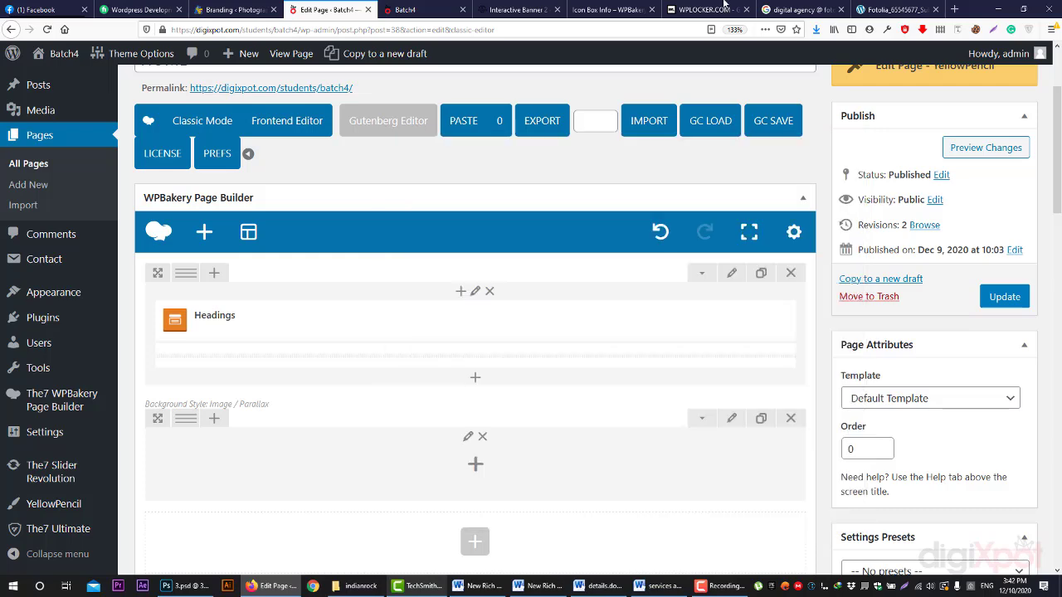
pyautogui.click(612, 10)
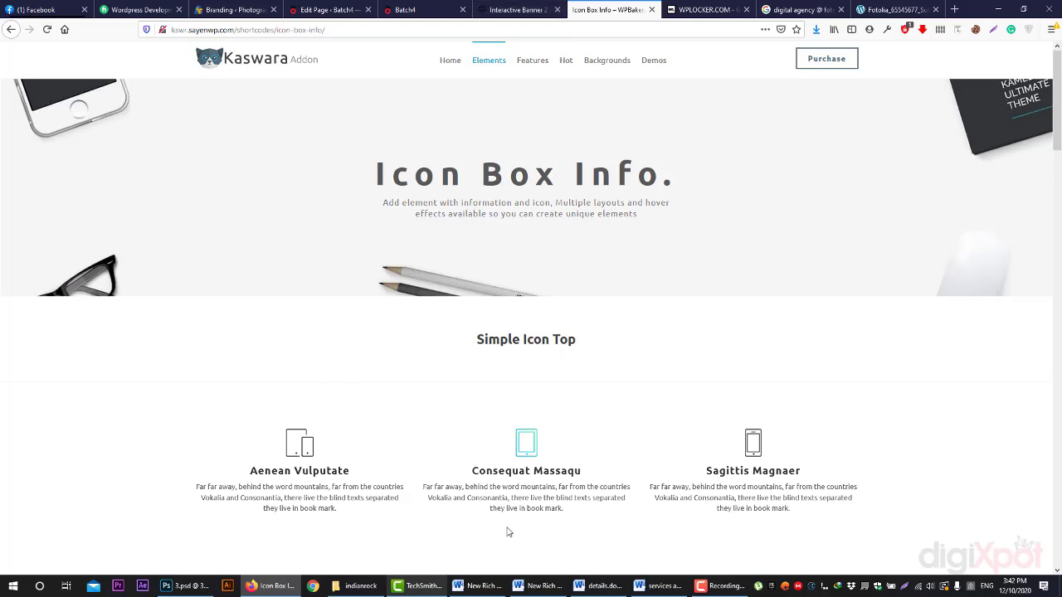
pyautogui.click(415, 10)
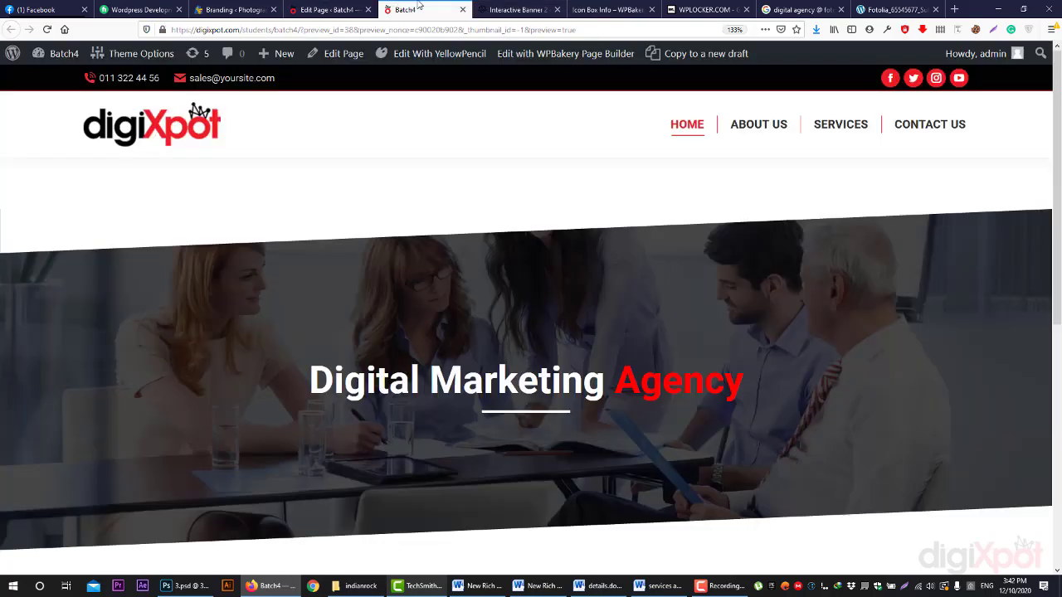
pyautogui.click(510, 9)
pyautogui.click(610, 9)
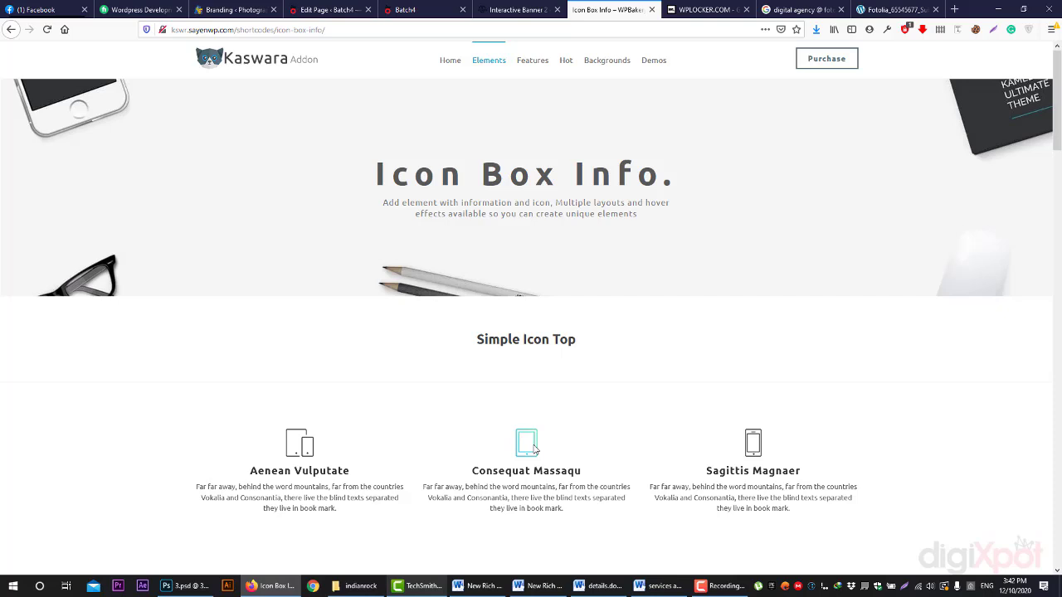
pyautogui.click(328, 9)
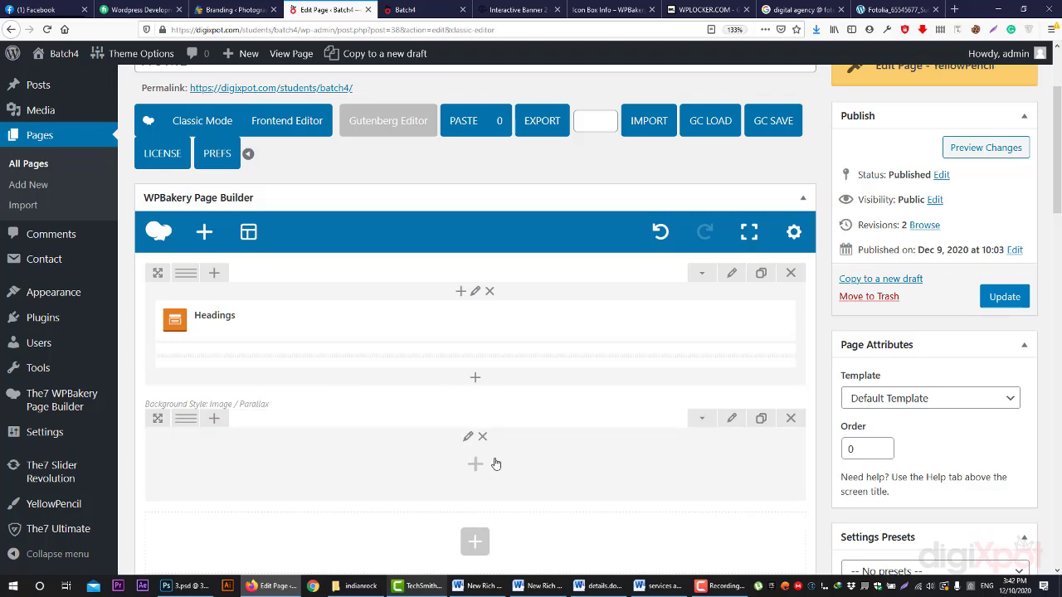
# - Insert a three-column inner row into the empty row, then view the Ultimate Addons demo page
pyautogui.click(476, 464)
pyautogui.click(297, 190)
pyautogui.moveTo(202, 460)
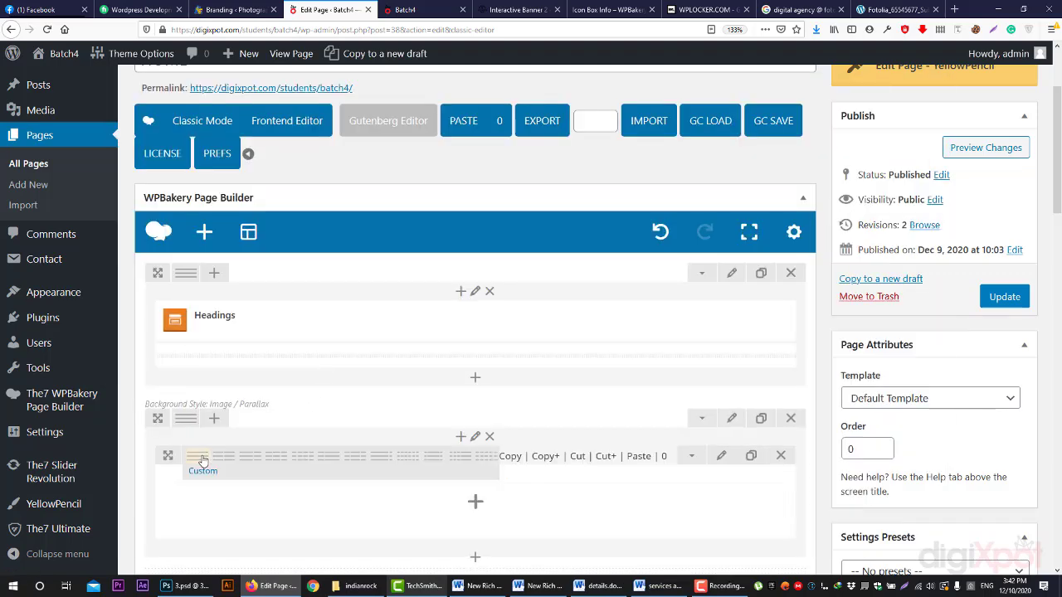
pyautogui.click(277, 461)
pyautogui.scroll(-2, 268, 390)
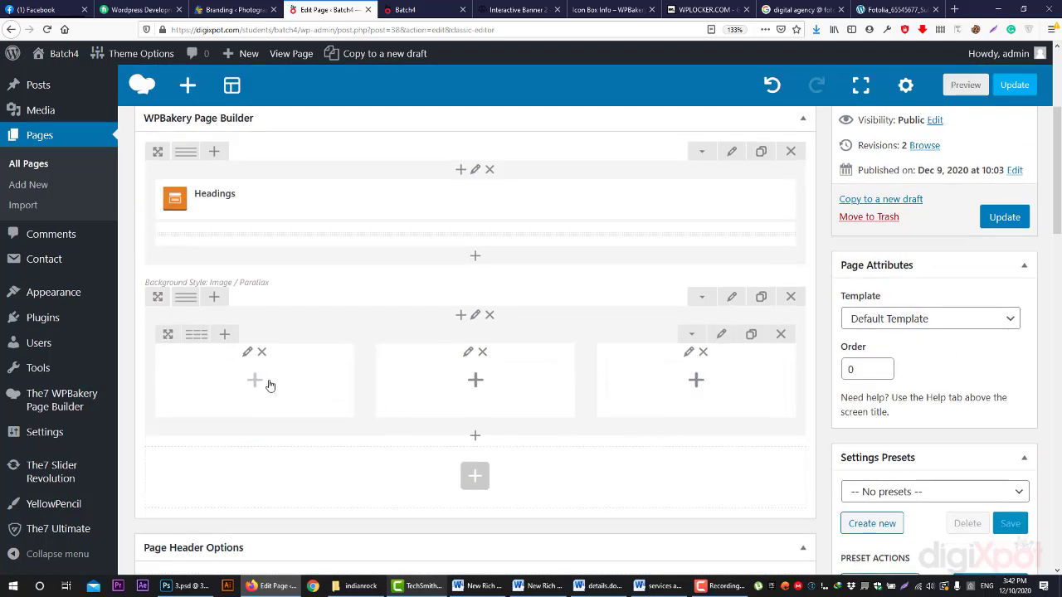
pyautogui.click(264, 383)
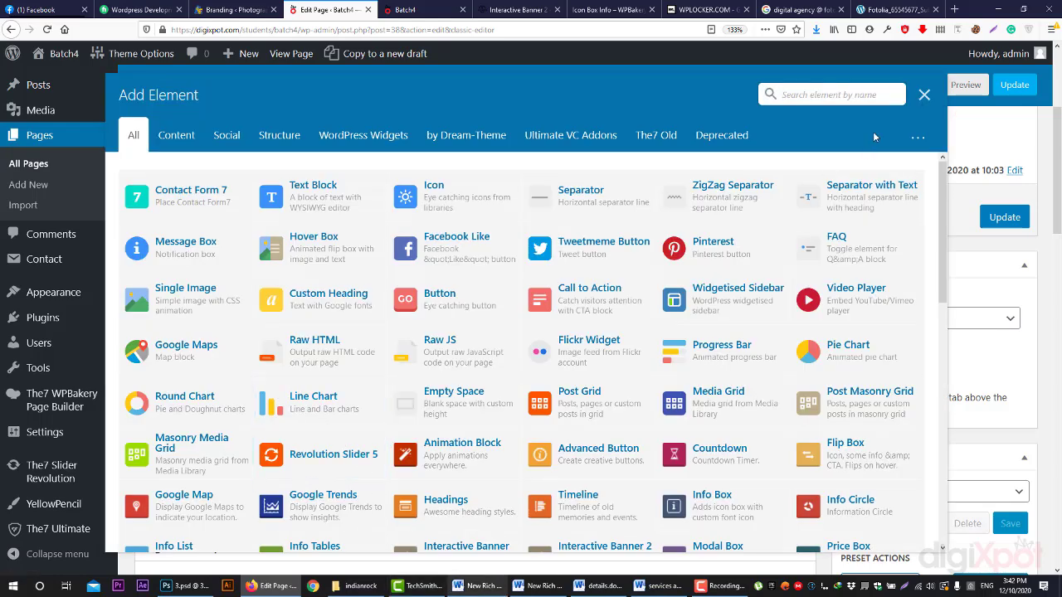
pyautogui.click(523, 9)
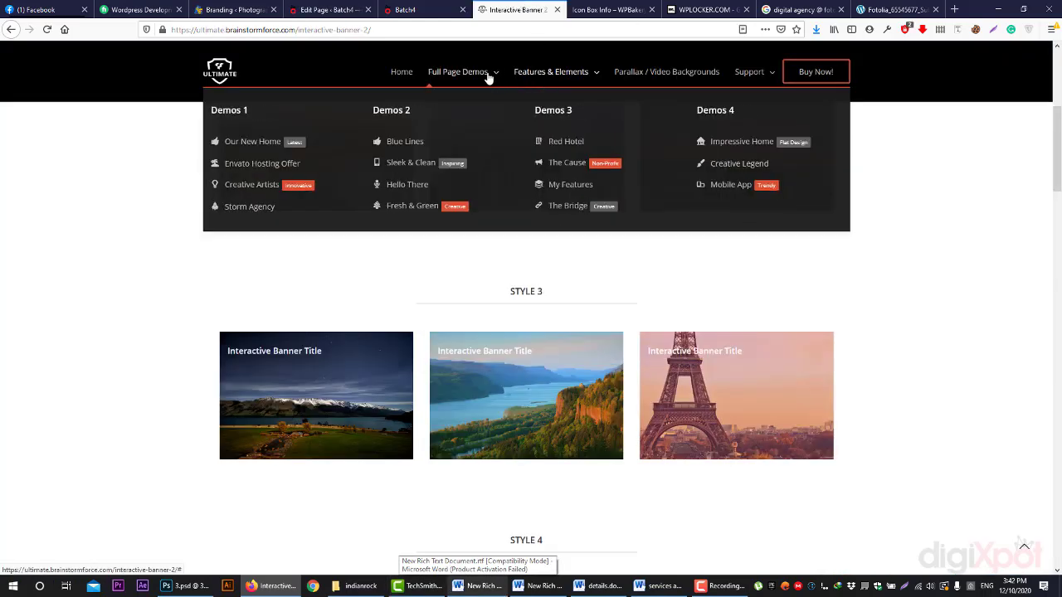
# - Browse the Info Box demo, then back in the editor filter the element list by 'inf'
pyautogui.moveTo(583, 75)
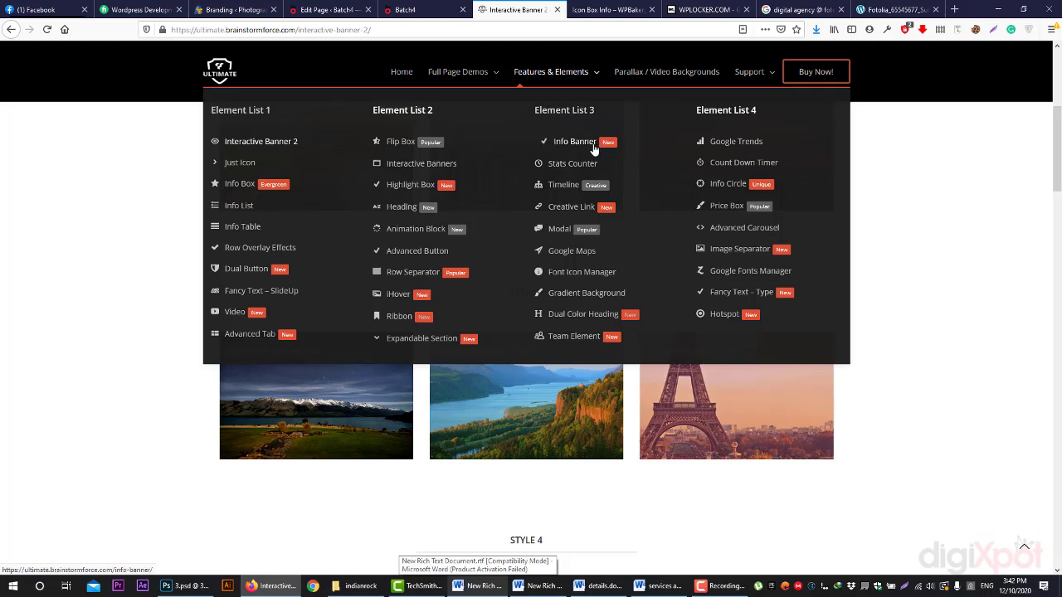
pyautogui.click(243, 186)
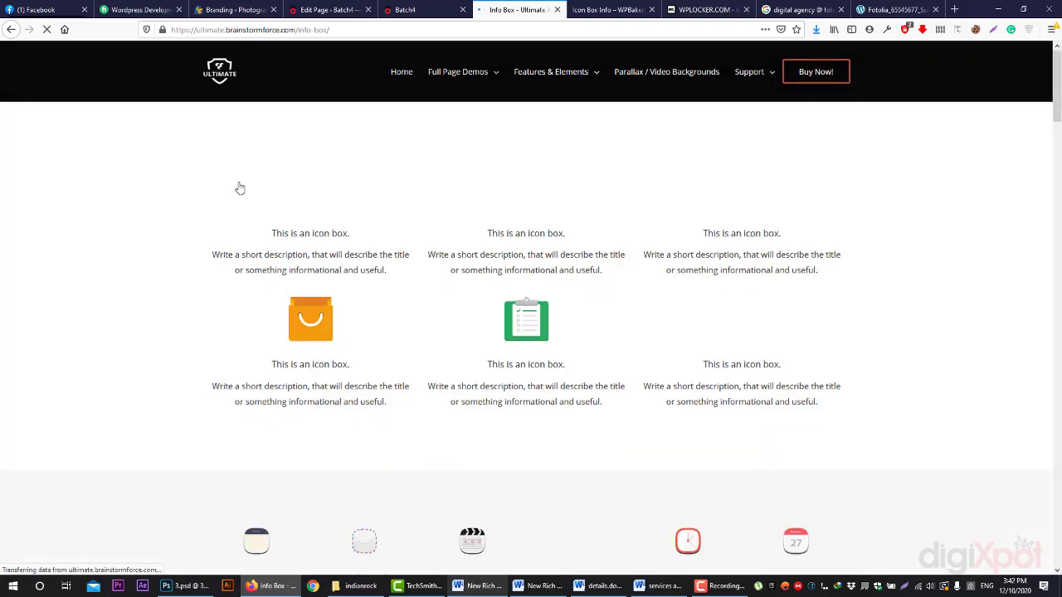
pyautogui.scroll(-2, 405, 170)
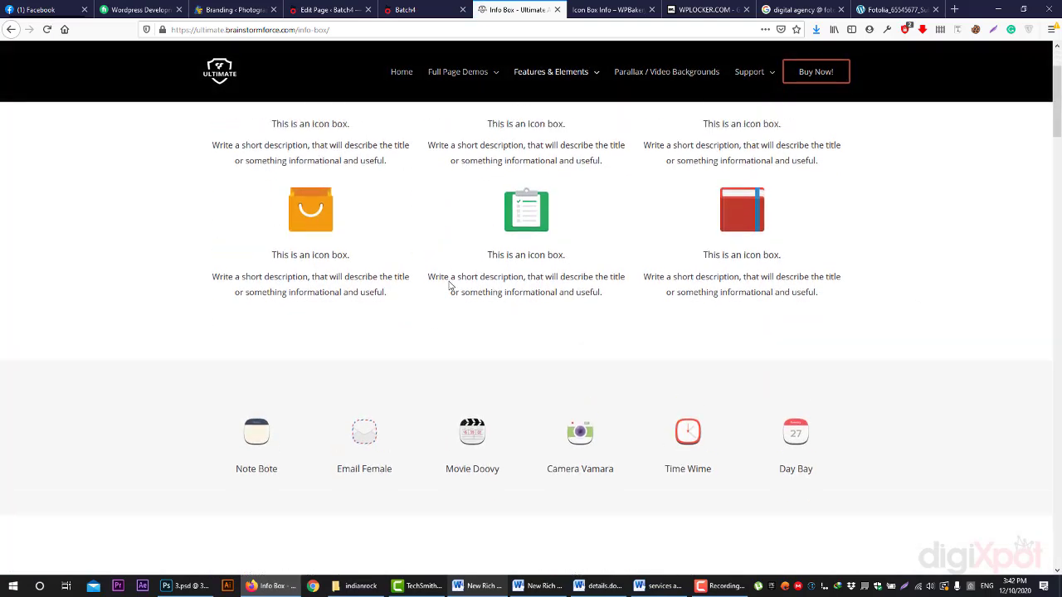
pyautogui.scroll(2, 391, 291)
pyautogui.scroll(-5, 396, 303)
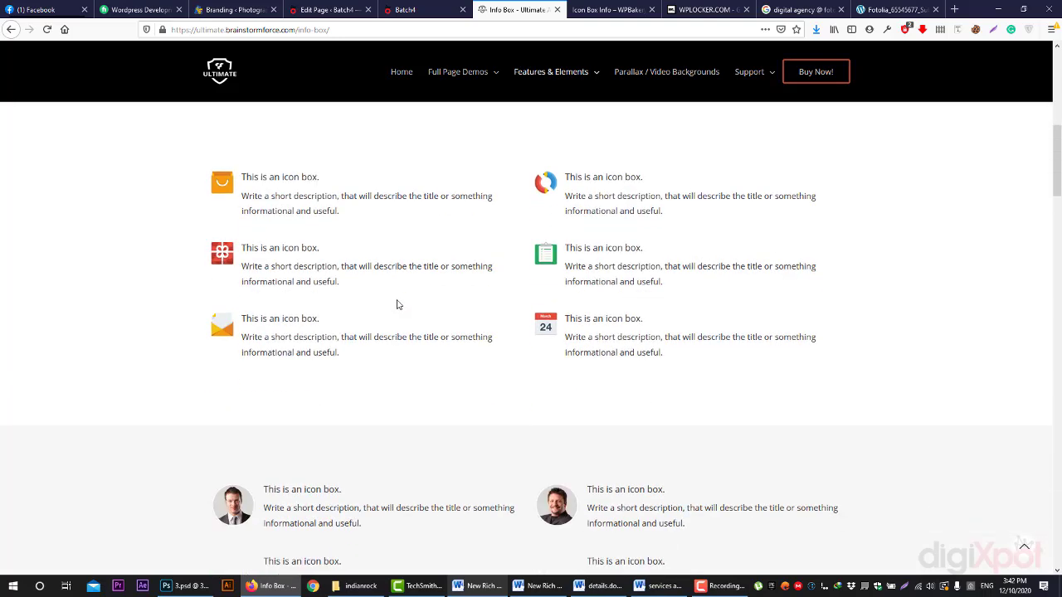
pyautogui.scroll(5, 399, 303)
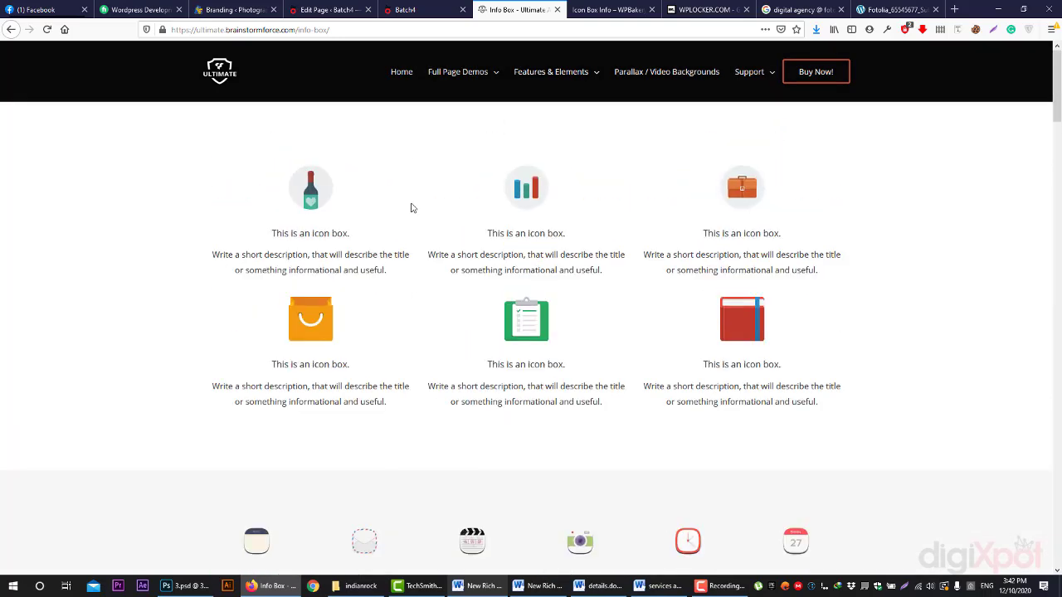
pyautogui.click(415, 9)
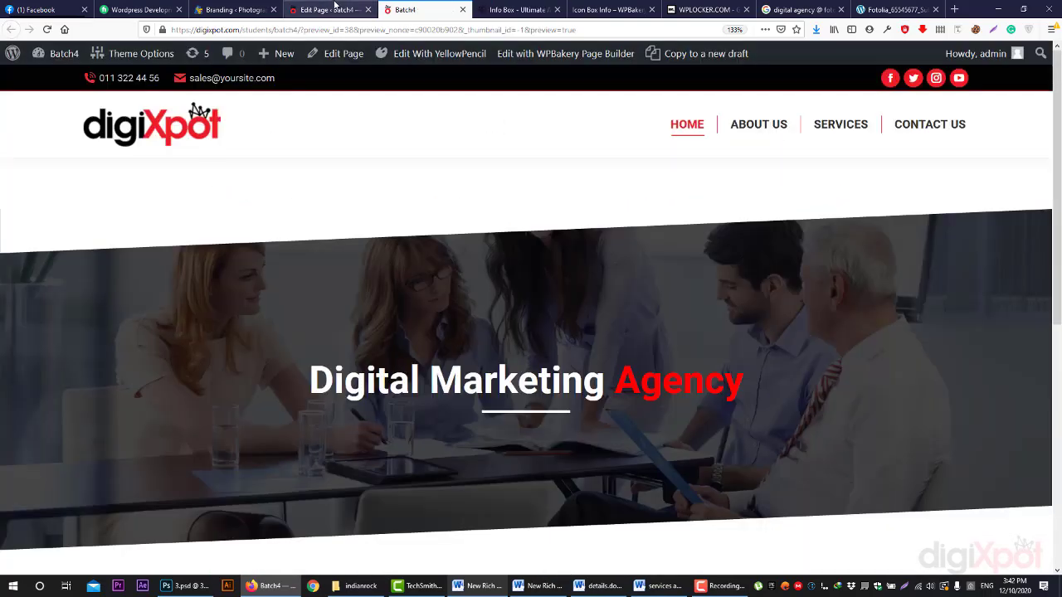
pyautogui.click(328, 9)
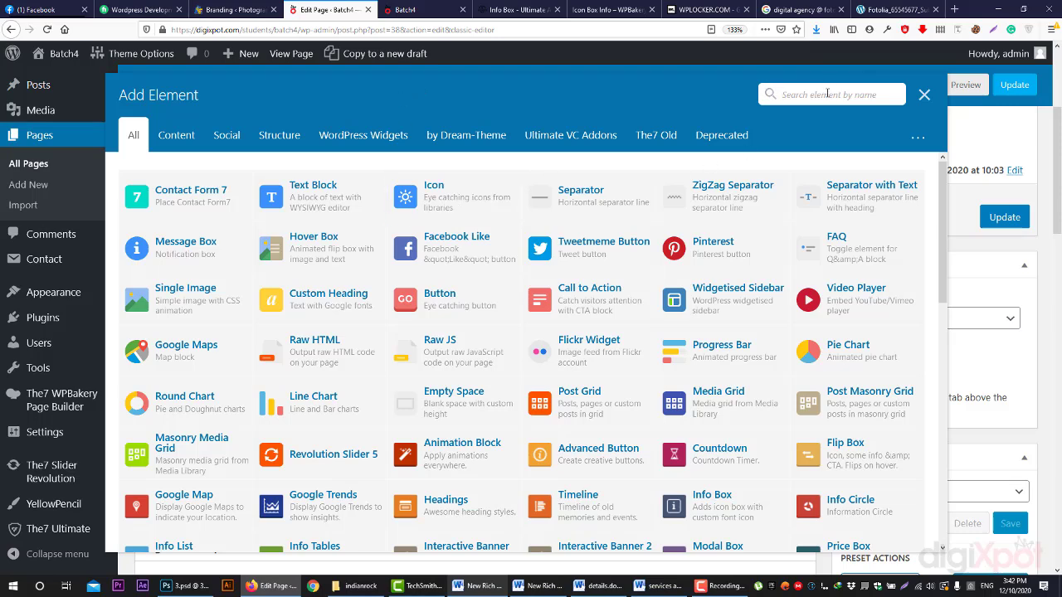
pyautogui.write('inf')
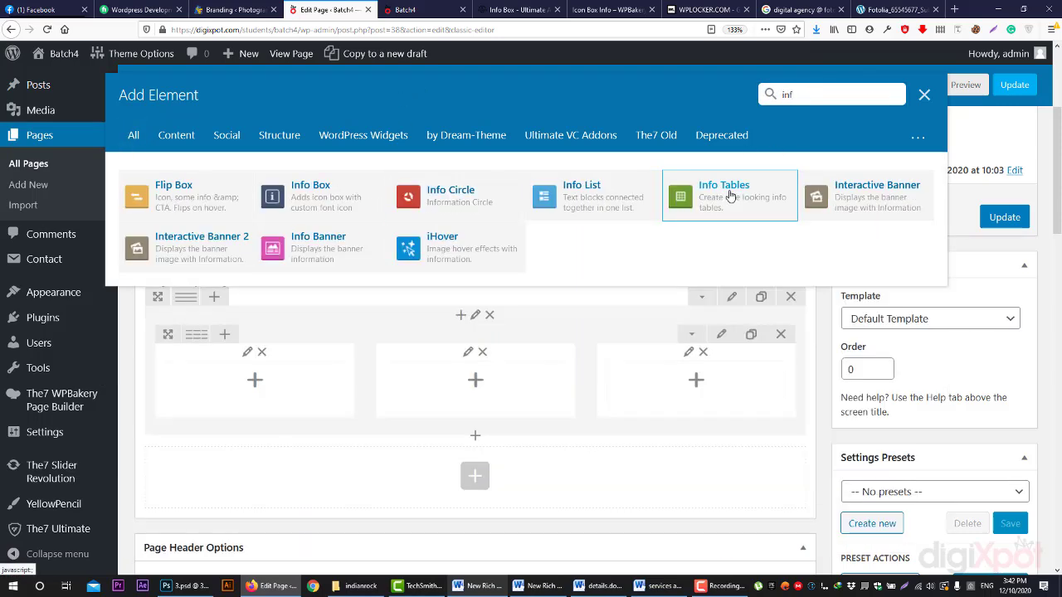
# - Add an Info Box to the row's first column and set its icon to Custom Image Icon
pyautogui.click(347, 195)
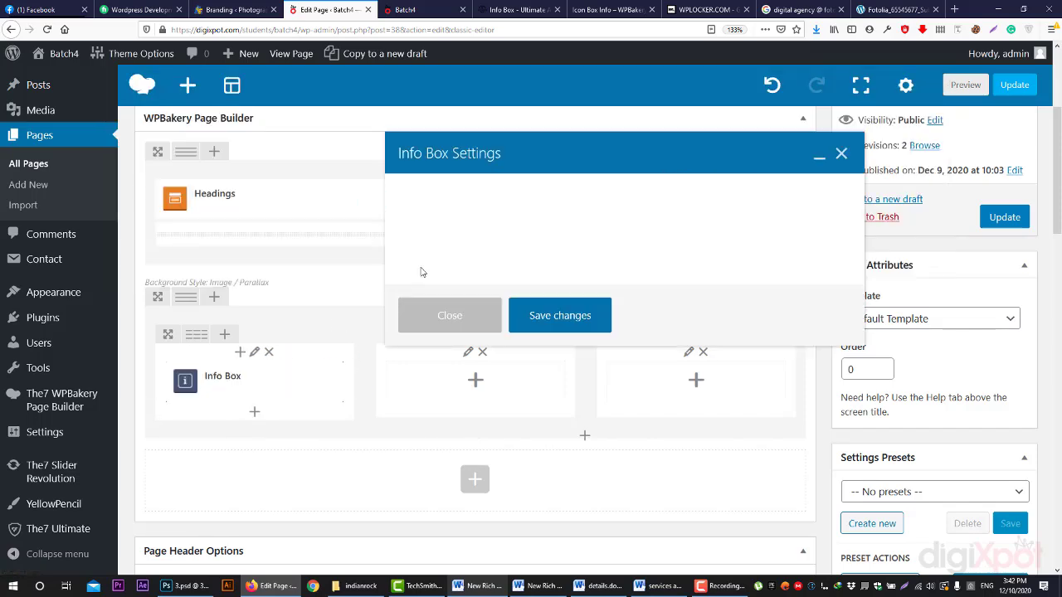
pyautogui.scroll(5, 469, 262)
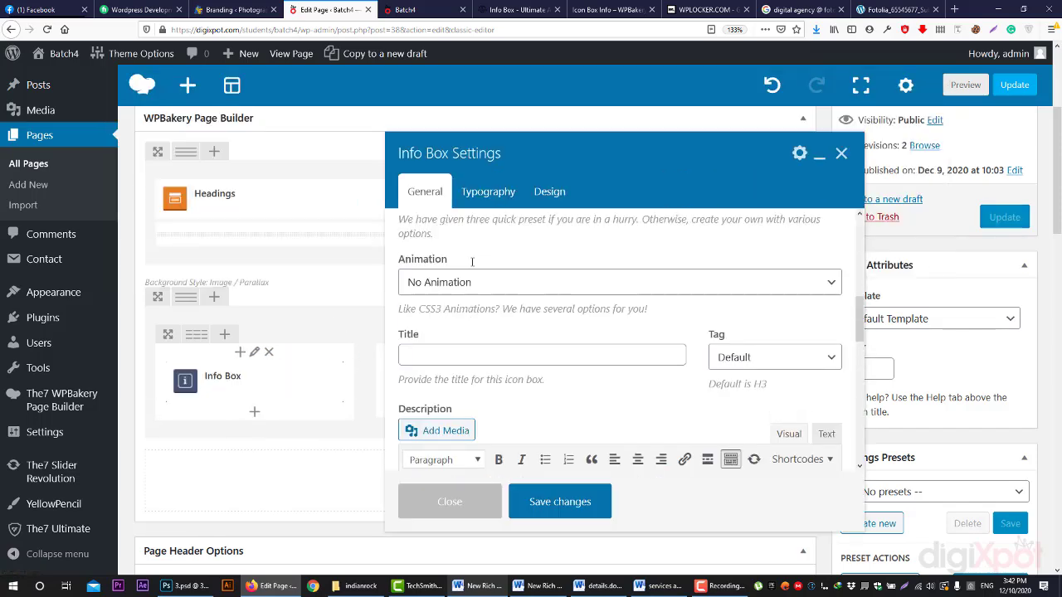
pyautogui.scroll(3, 477, 273)
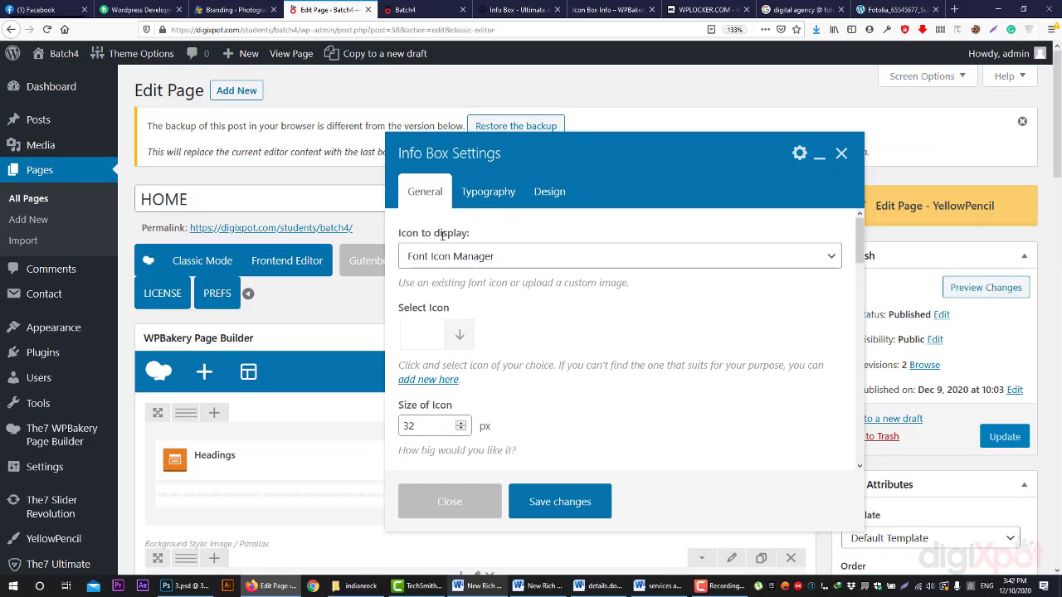
pyautogui.click(457, 264)
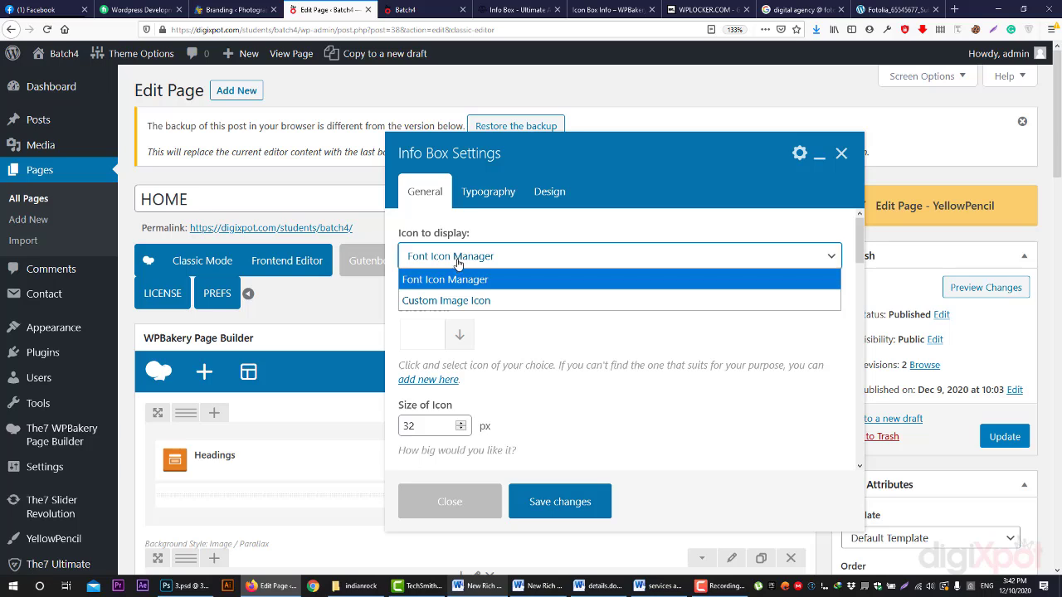
pyautogui.click(455, 302)
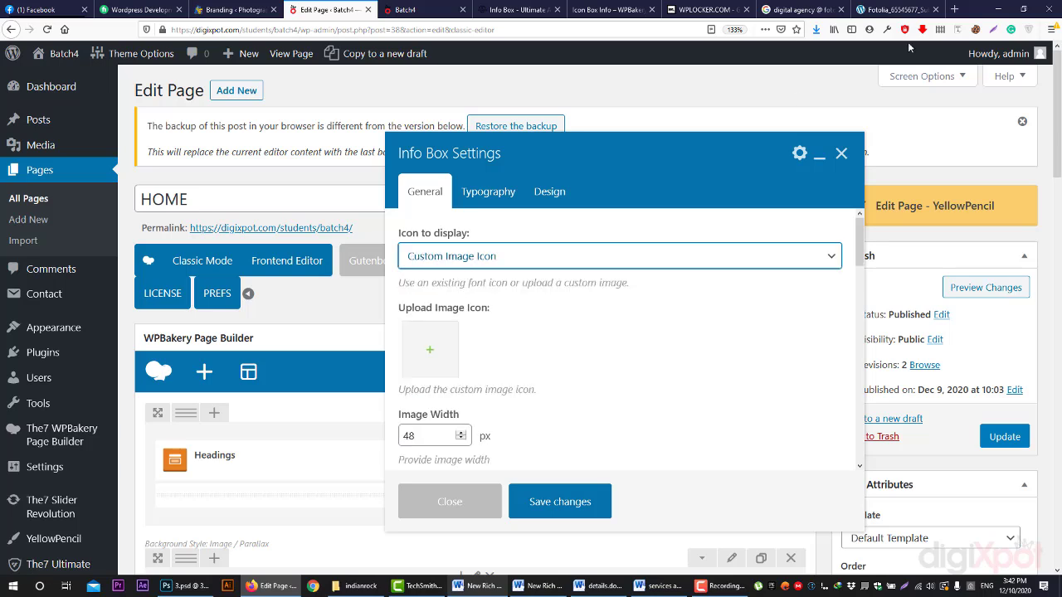
pyautogui.click(954, 9)
# - Load flaticon.com and search for 'graphic design' icons
pyautogui.write('flaticon.com/')
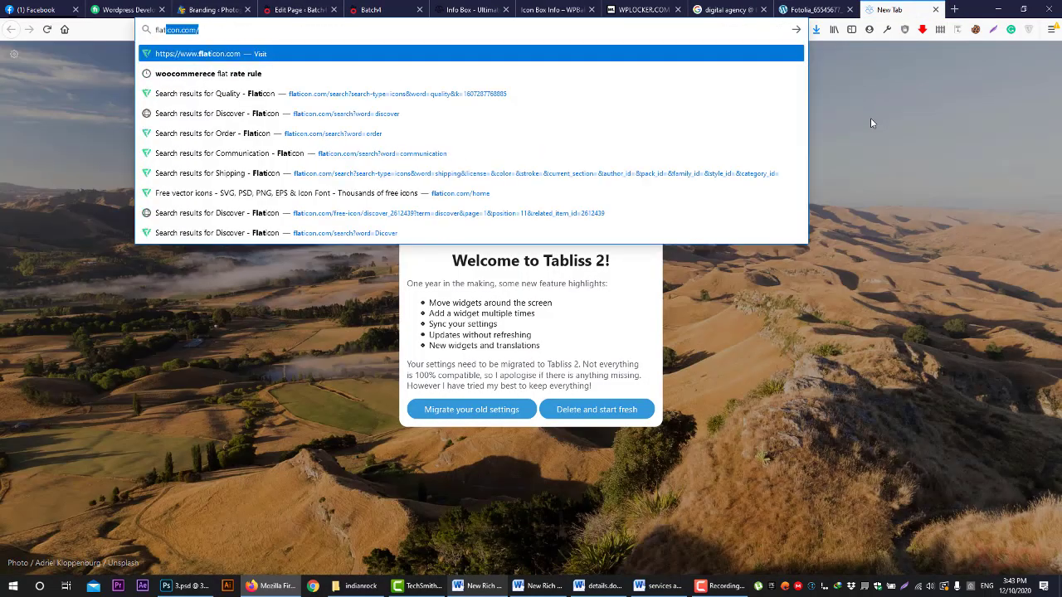
pyautogui.press('Return')
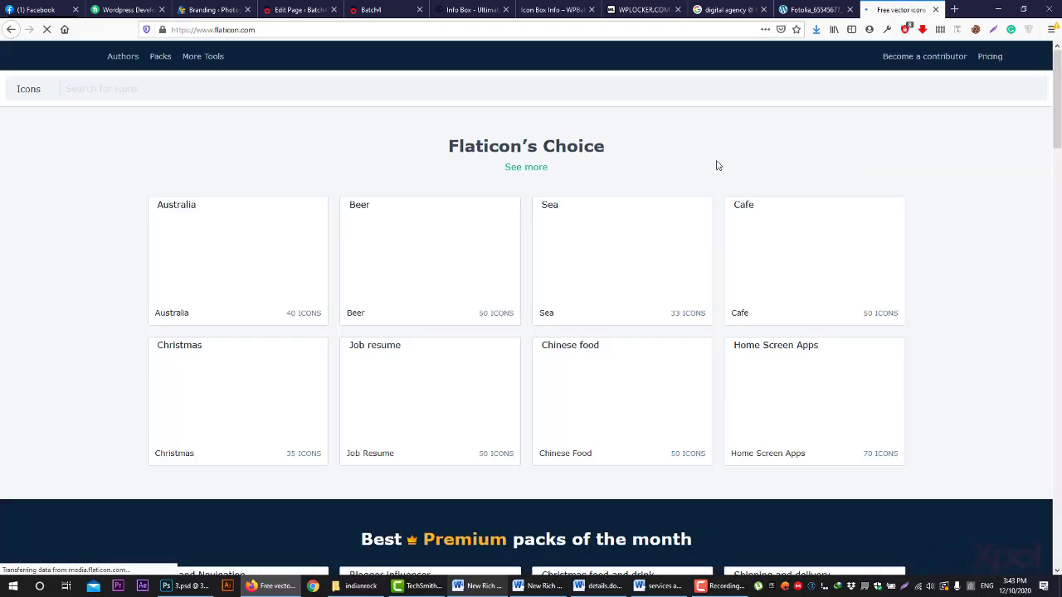
pyautogui.click(470, 10)
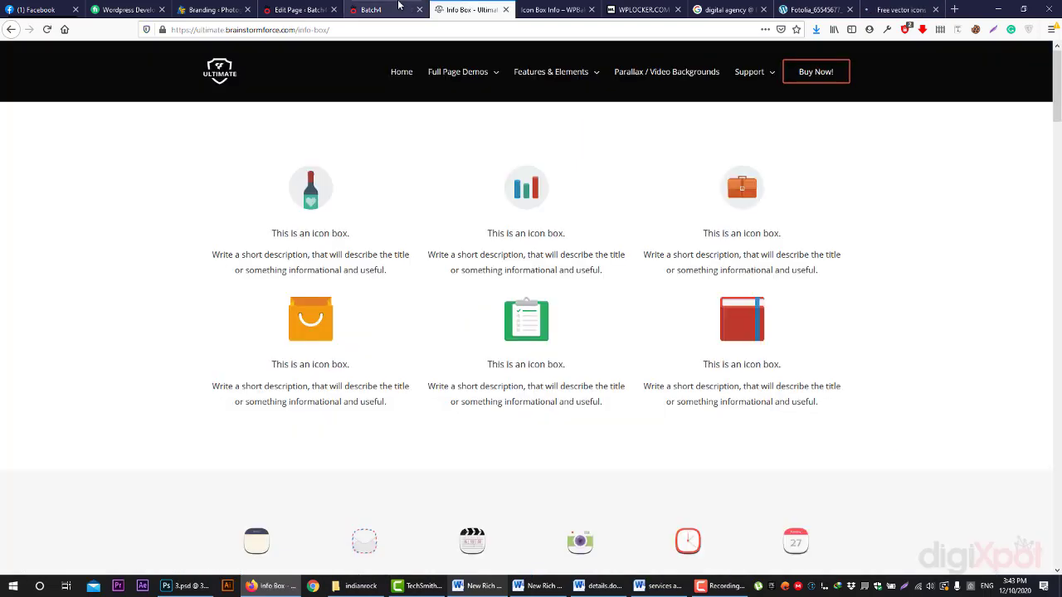
pyautogui.click(896, 8)
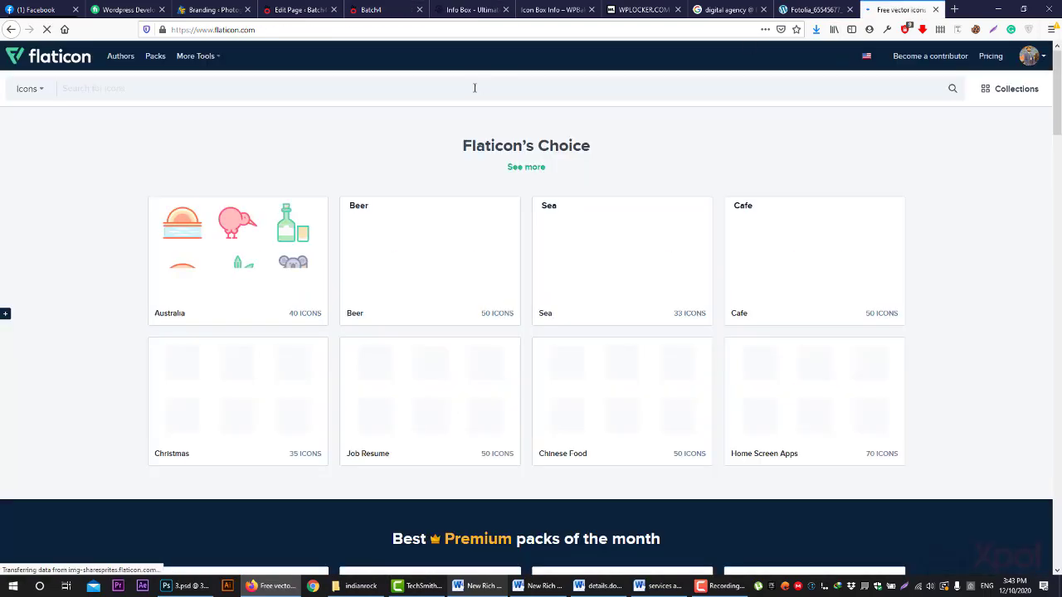
pyautogui.click(474, 88)
pyautogui.write('grap')
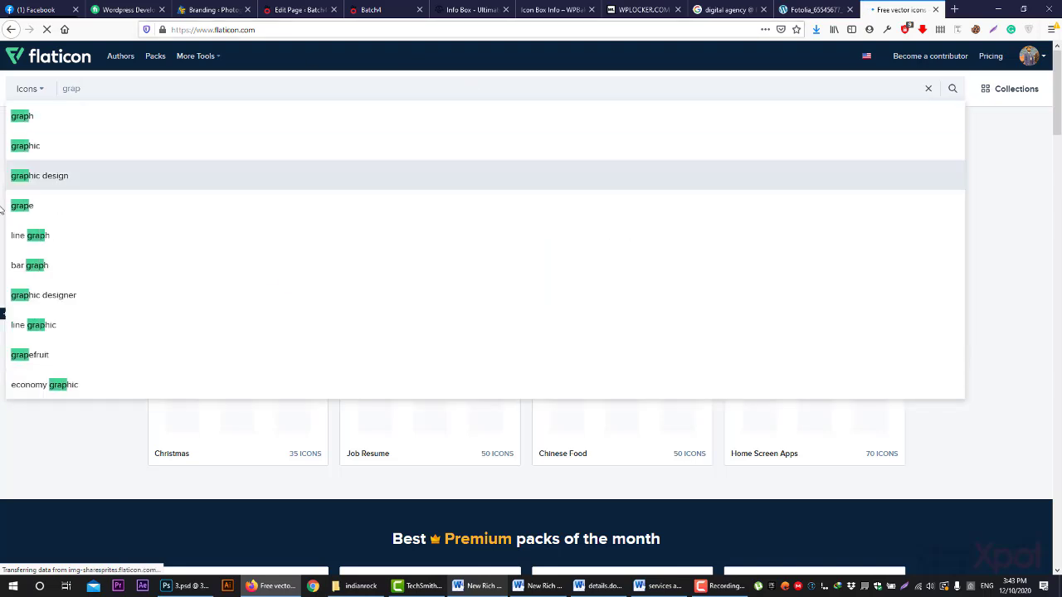
pyautogui.click(31, 183)
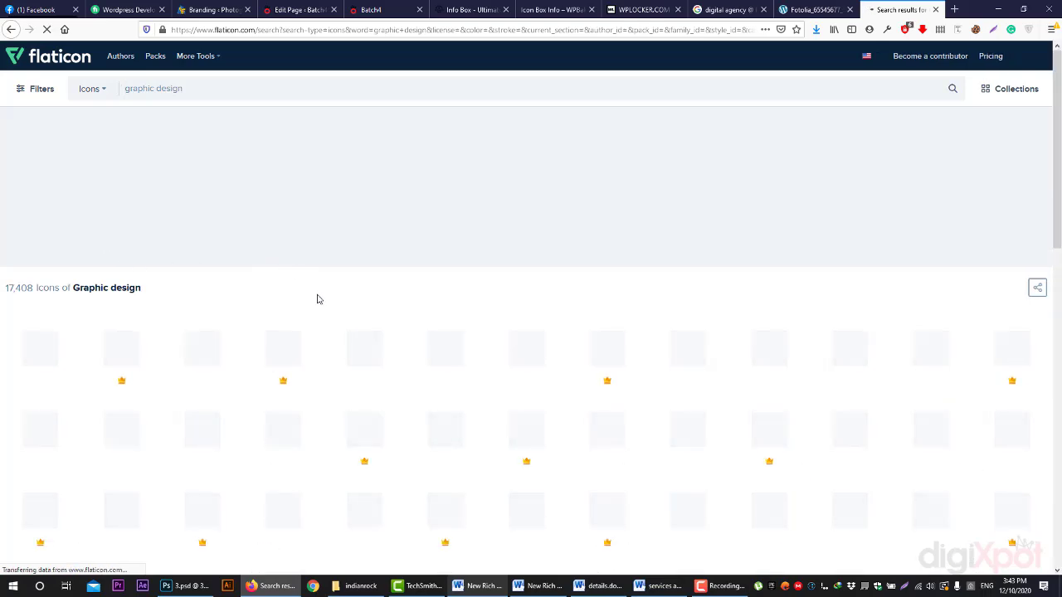
# - Browse the Info Box's built-in font icons, then switch back to Custom Image Icon
pyautogui.click(287, 6)
pyautogui.click(491, 248)
pyautogui.click(443, 277)
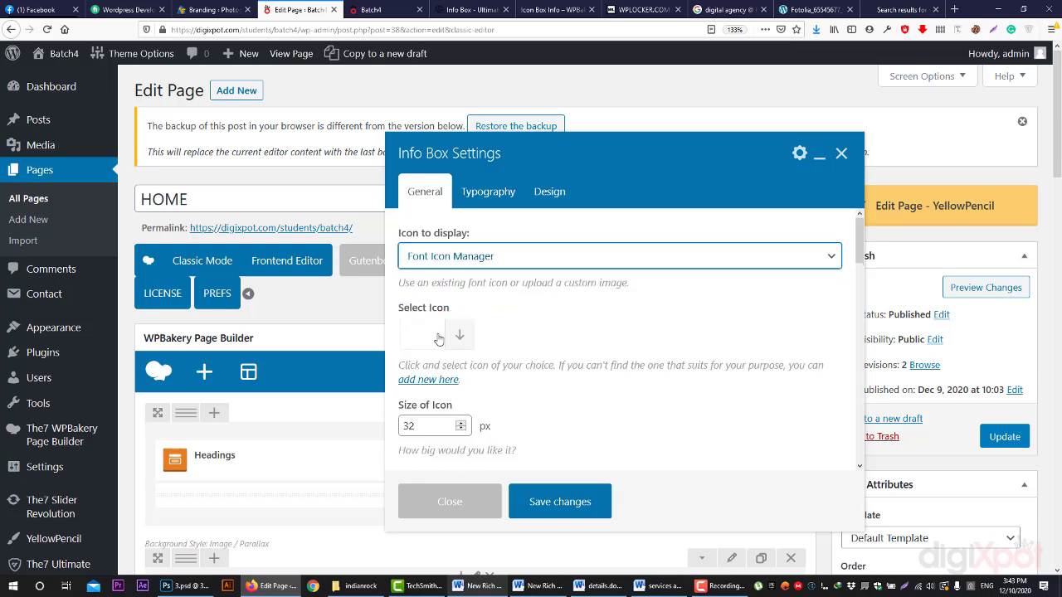
pyautogui.click(460, 338)
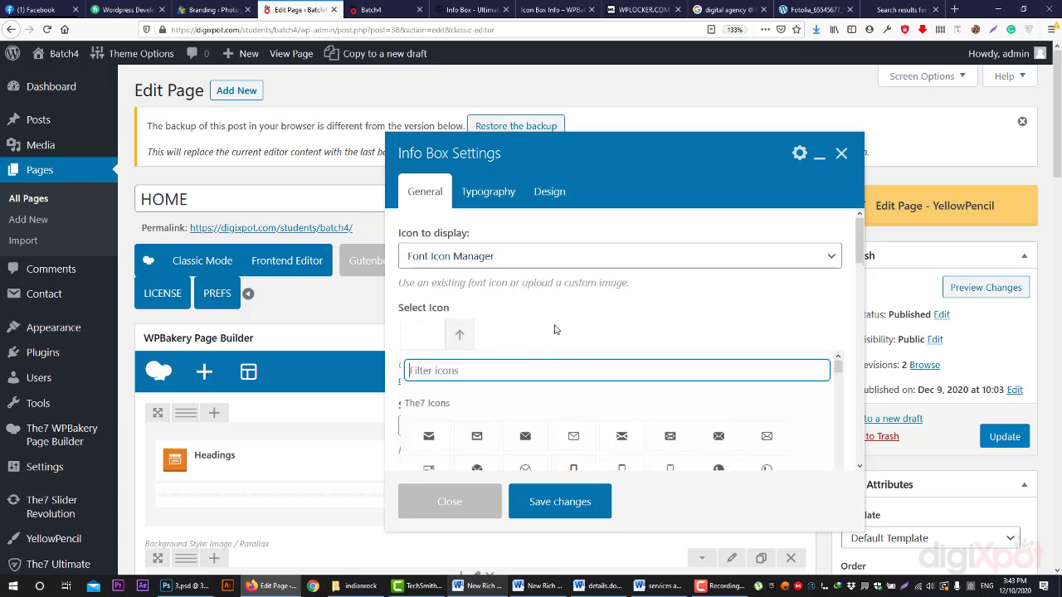
pyautogui.scroll(-3, 531, 384)
pyautogui.scroll(-15, 636, 291)
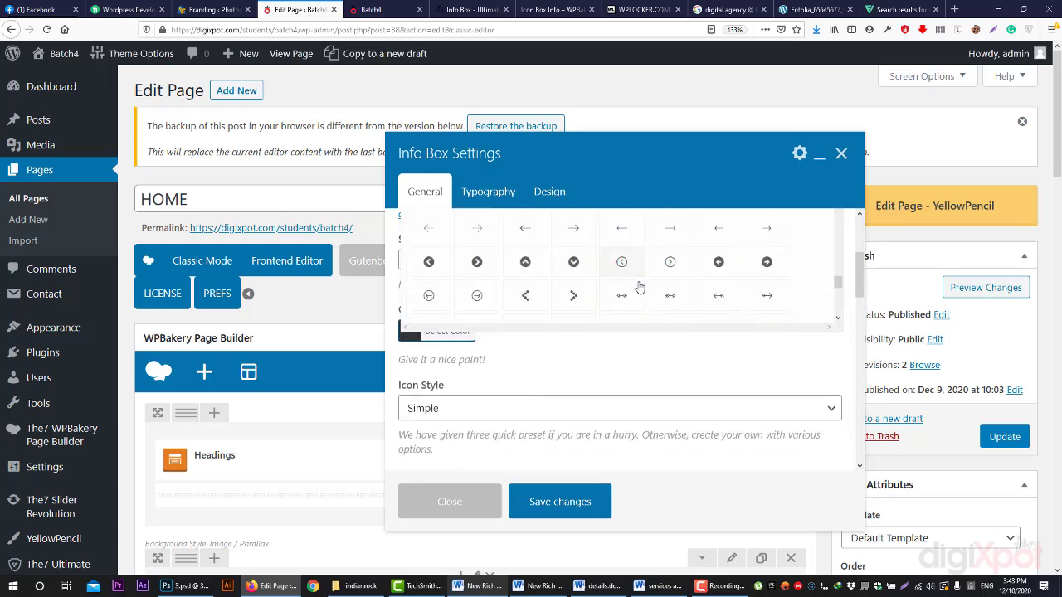
pyautogui.scroll(3, 676, 358)
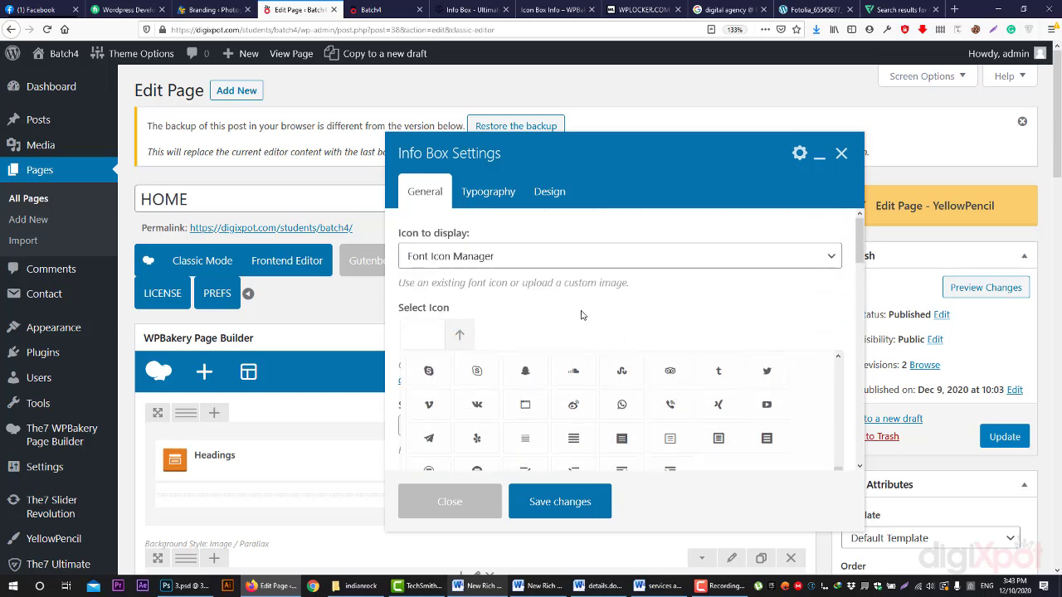
pyautogui.click(540, 257)
pyautogui.click(446, 301)
# - Open the line-art graphic design monitor icon from Flaticon's results
pyautogui.click(929, 16)
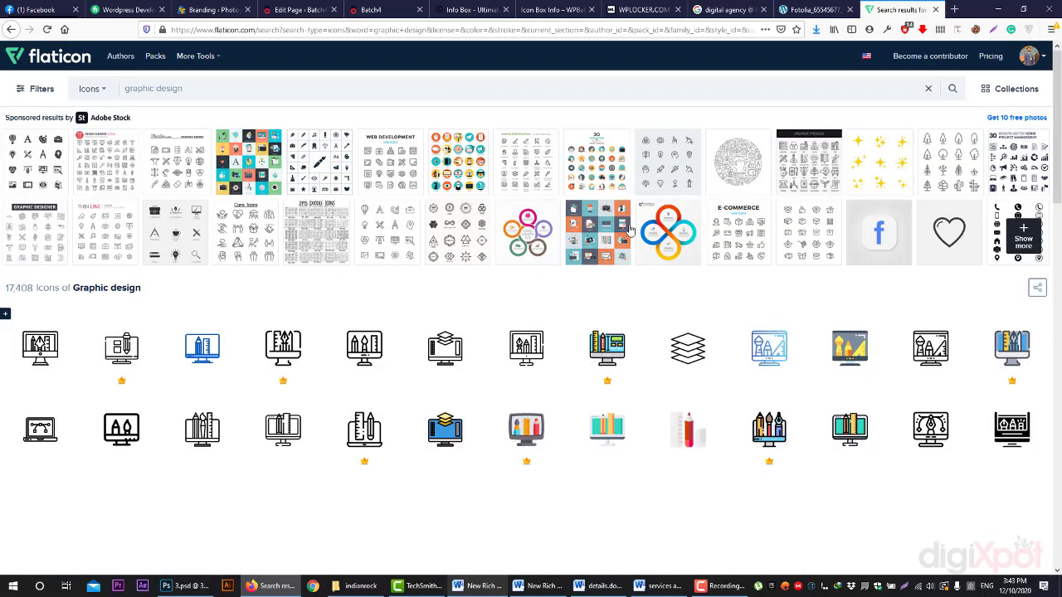
pyautogui.scroll(-3, 606, 267)
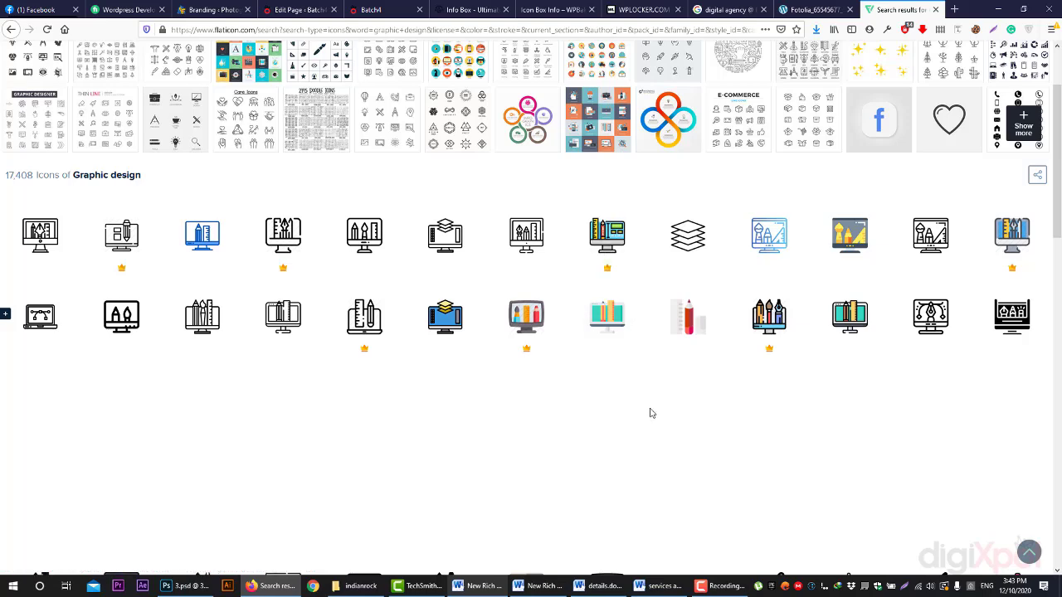
pyautogui.click(880, 355)
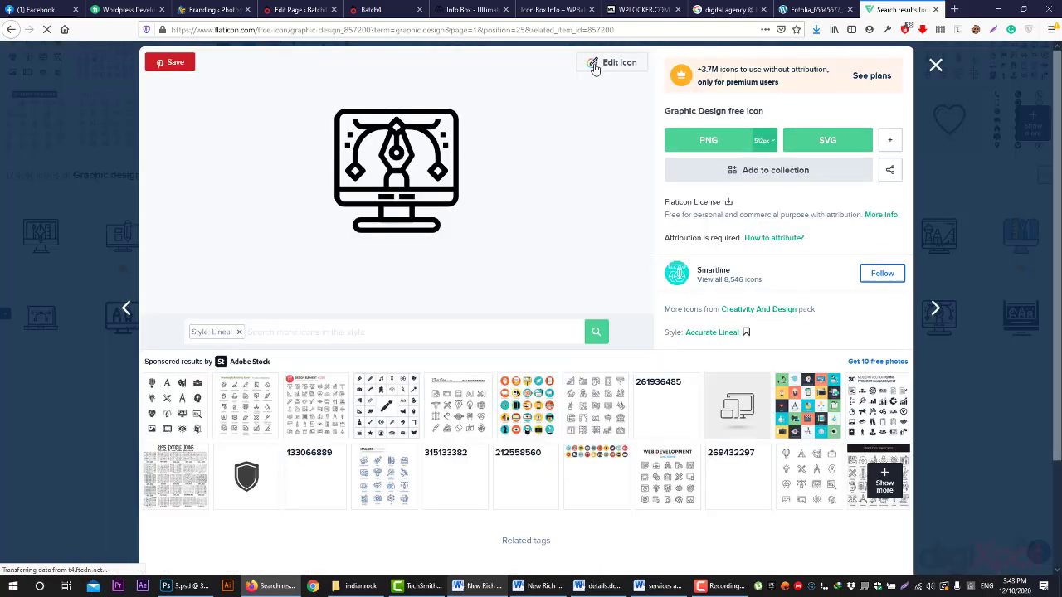
pyautogui.click(373, 9)
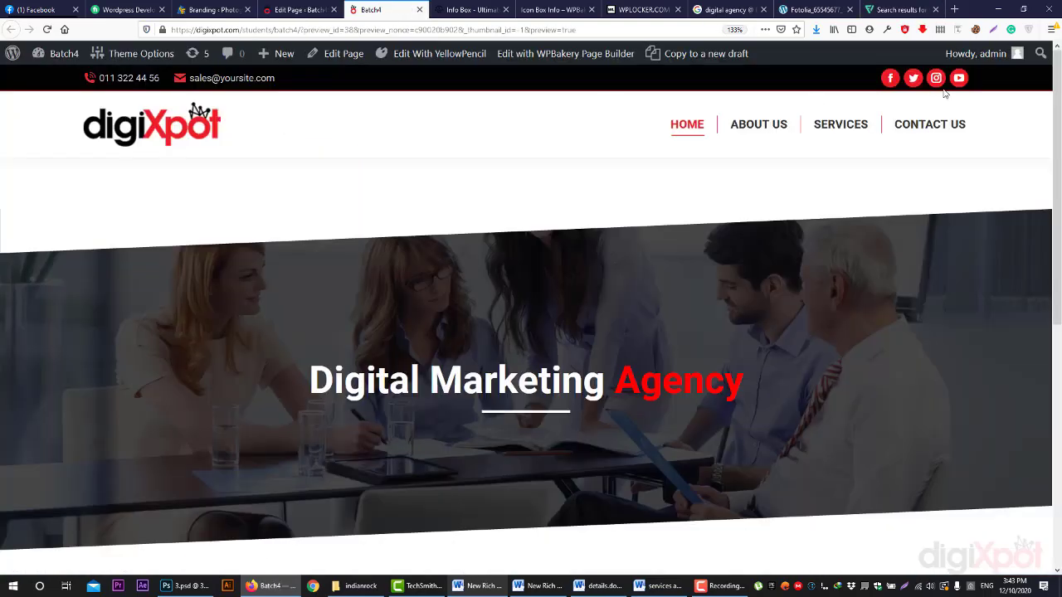
# - Recolour the Graphic Design icon red with #ed1c24 in Flaticon's editor
pyautogui.click(886, 29)
pyautogui.click(807, 235)
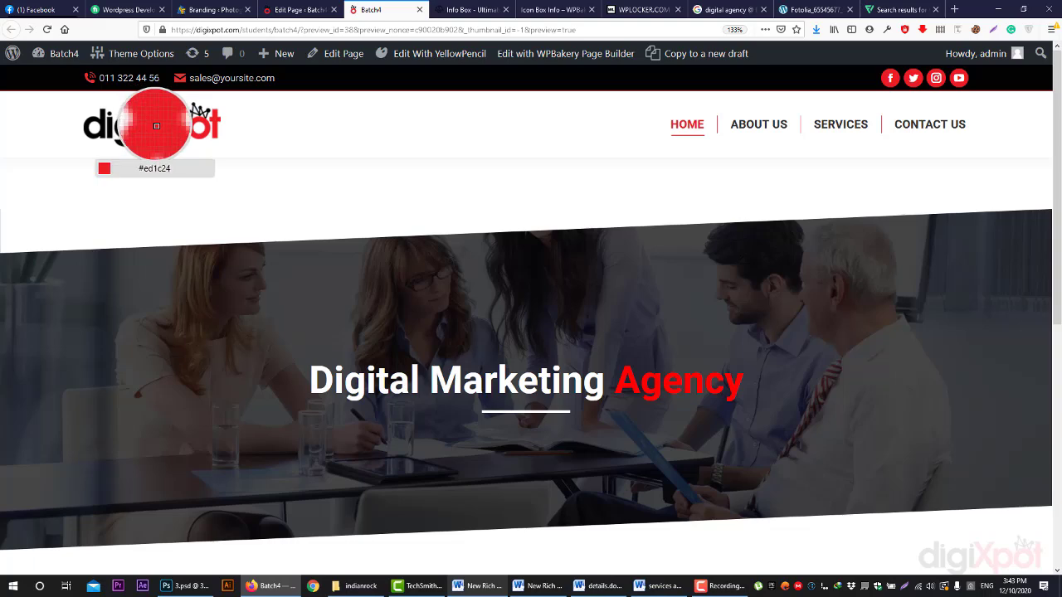
pyautogui.click(900, 9)
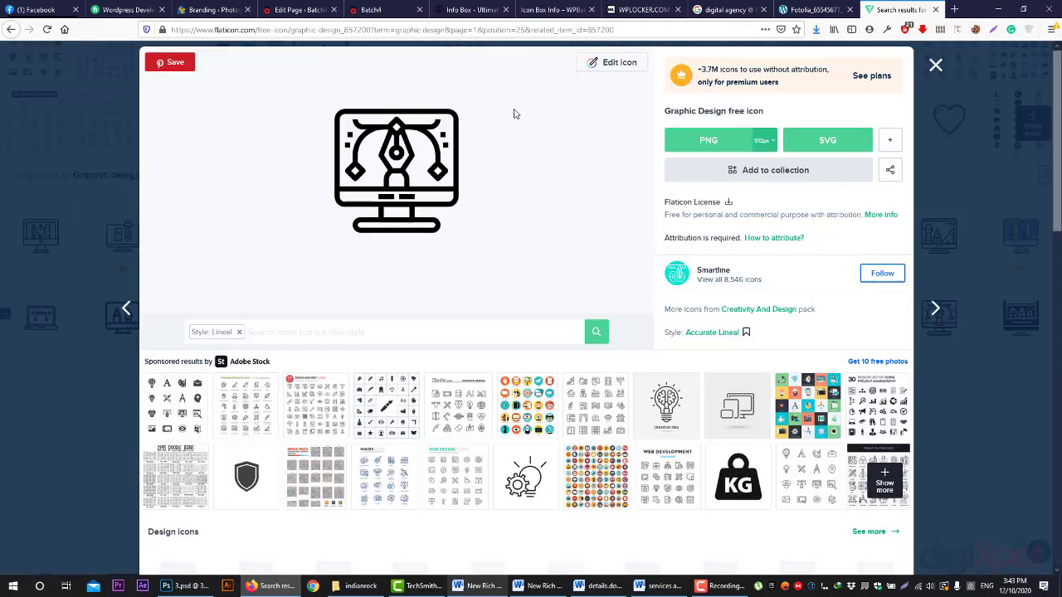
pyautogui.click(618, 64)
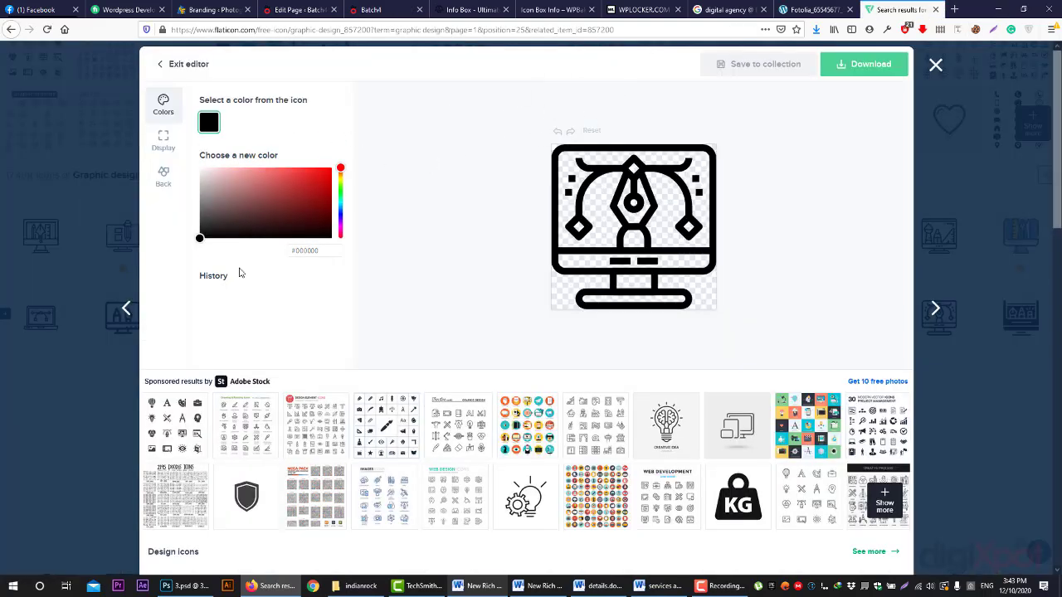
pyautogui.click(306, 253)
pyautogui.write('#ed1c24')
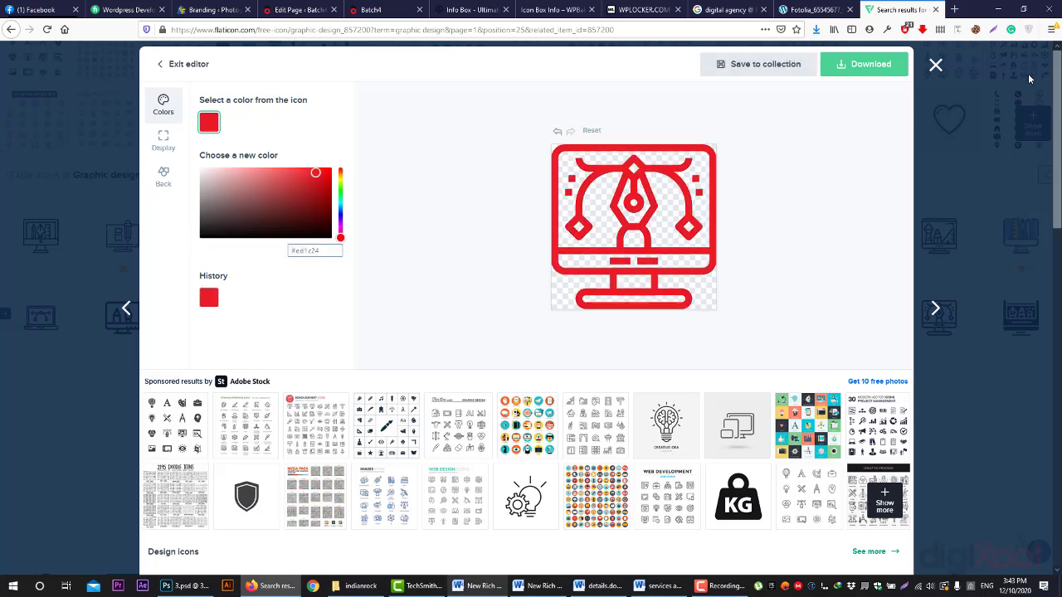
# - Download the red icon as a 256px PNG named '1' into the wp data folder
pyautogui.click(863, 63)
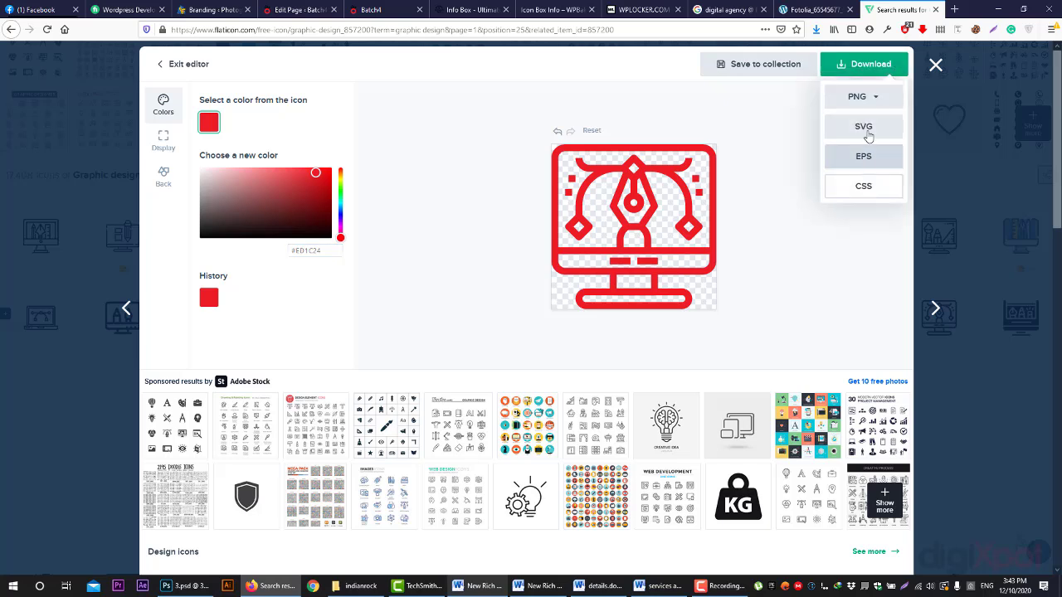
pyautogui.click(872, 98)
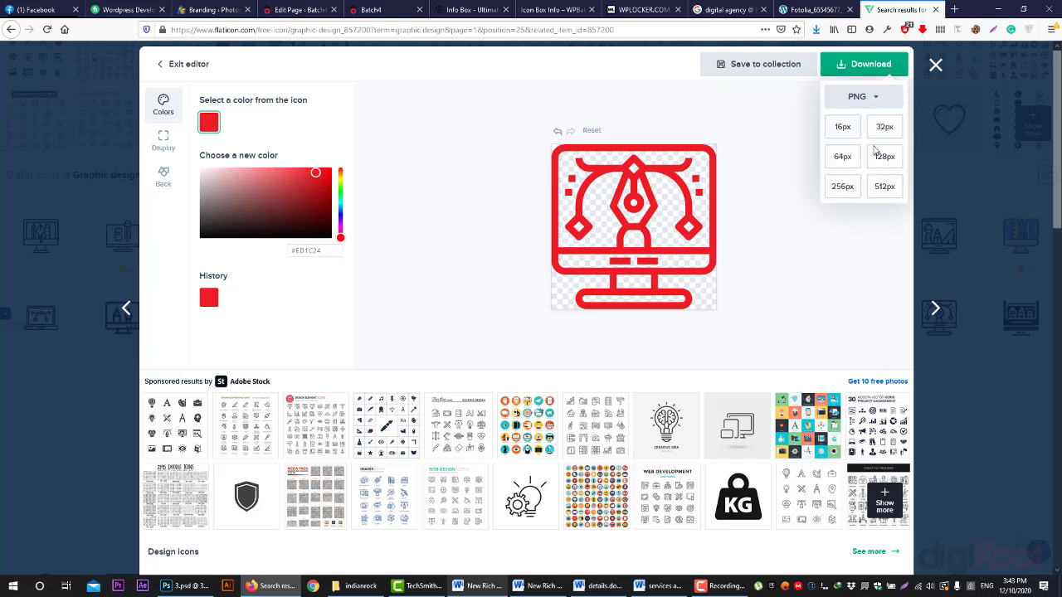
pyautogui.click(843, 186)
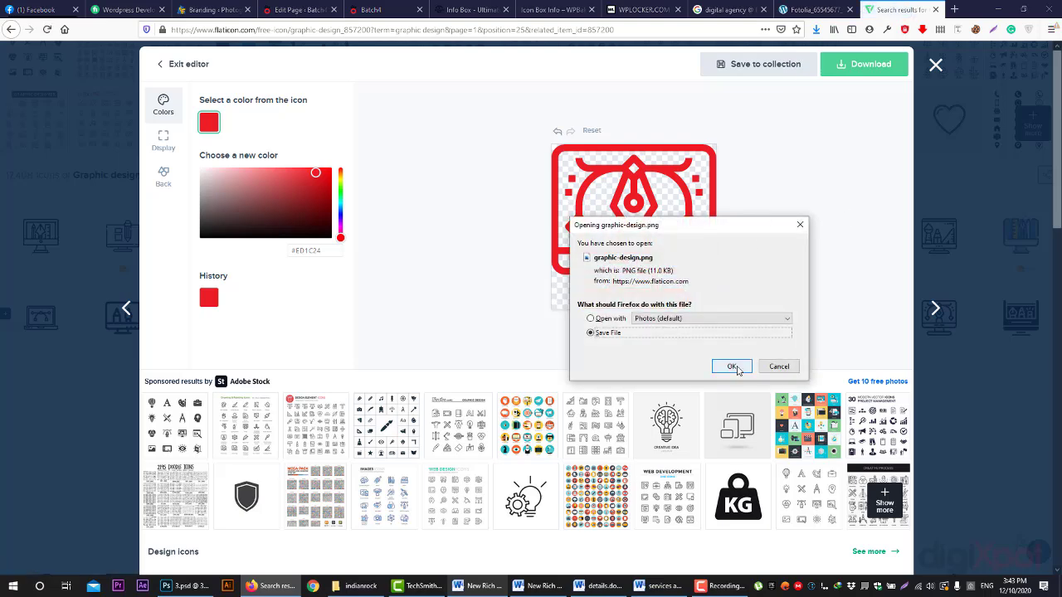
pyautogui.click(732, 366)
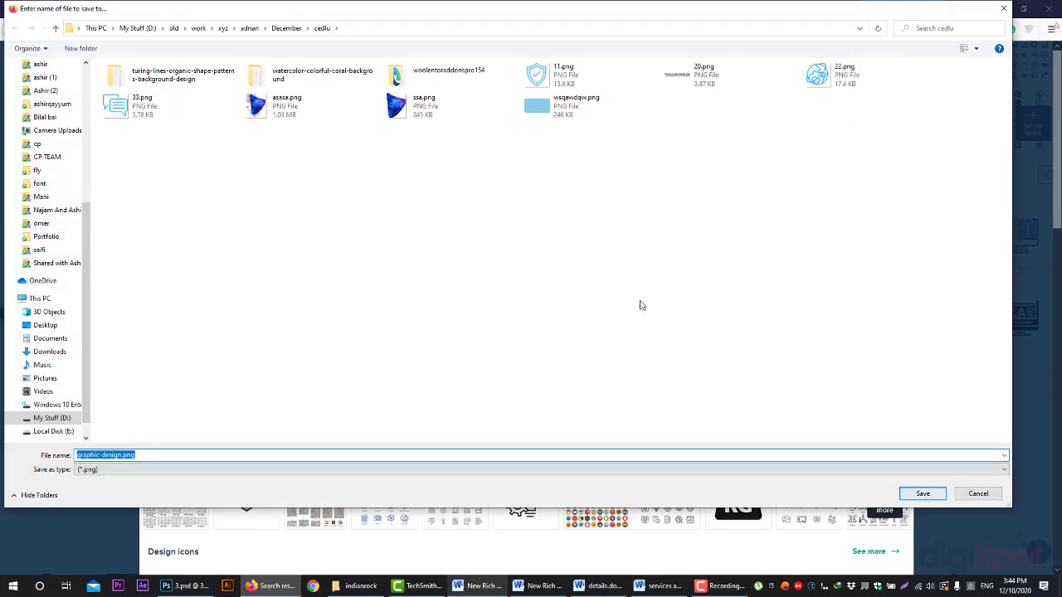
pyautogui.write('1')
pyautogui.click(138, 27)
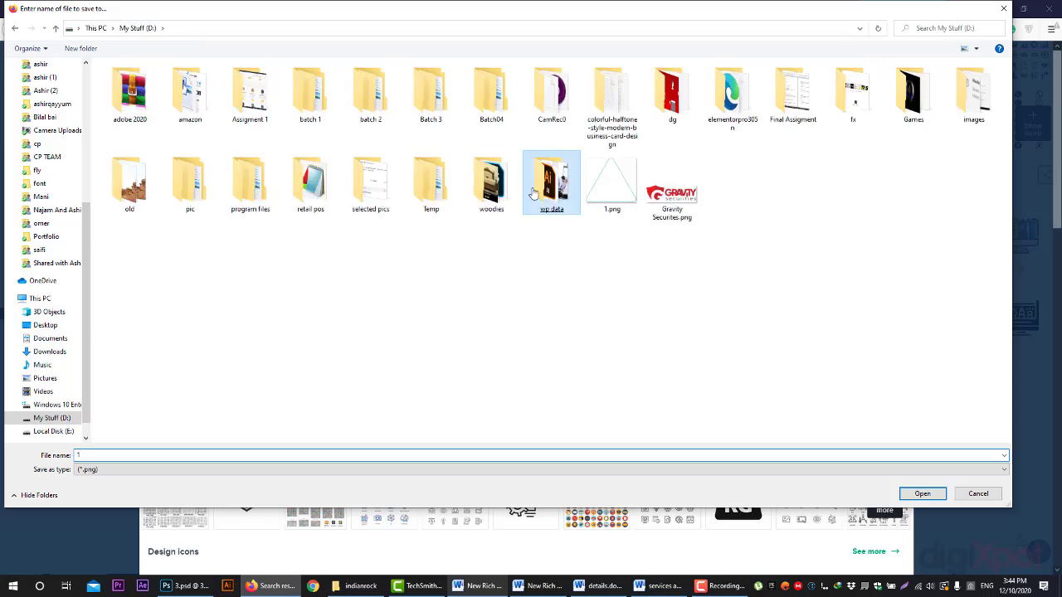
pyautogui.doubleClick(533, 192)
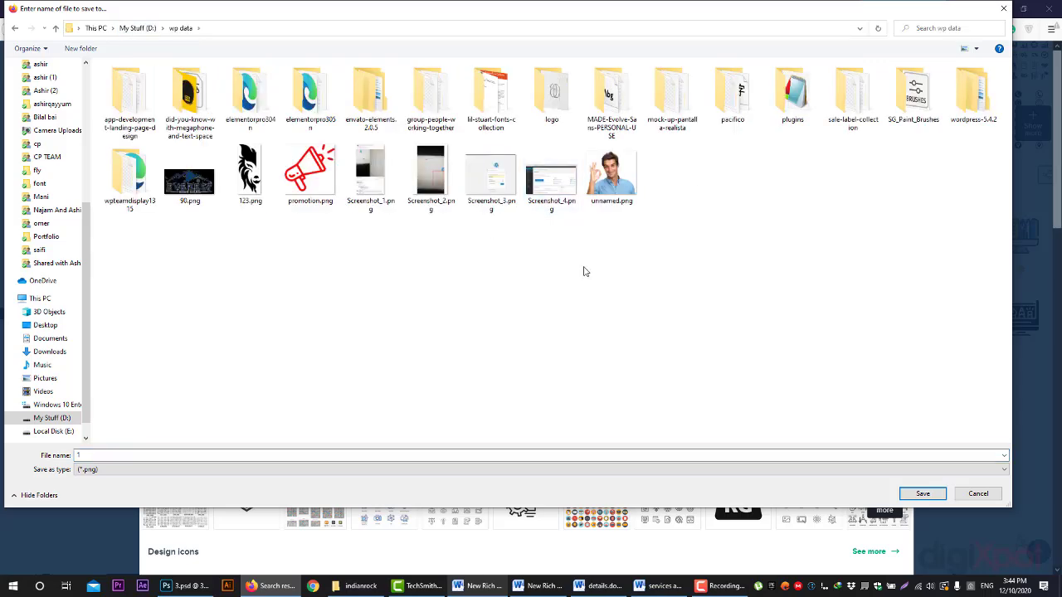
pyautogui.click(924, 494)
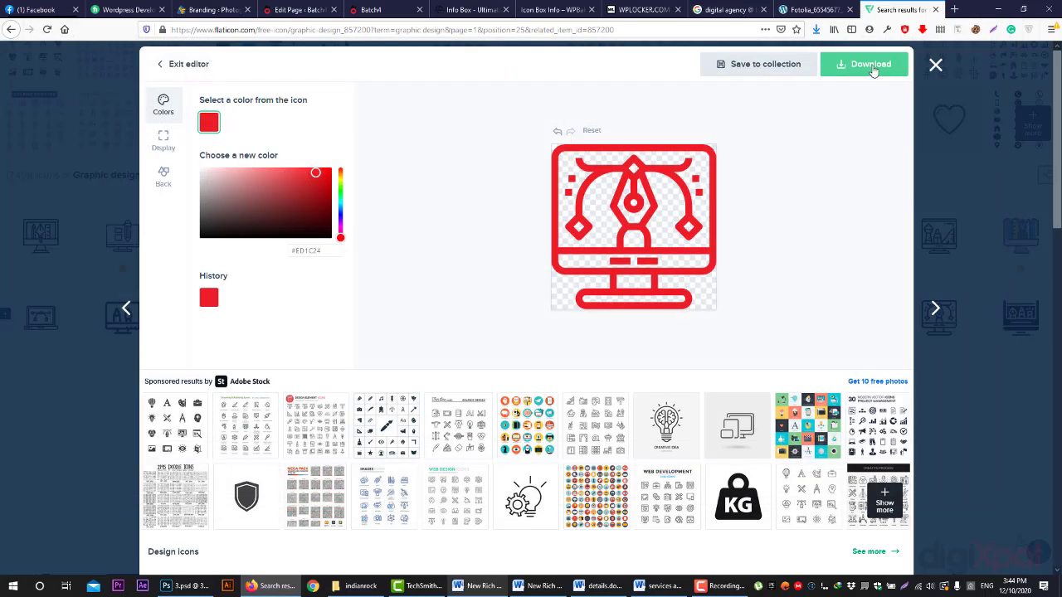
pyautogui.click(938, 70)
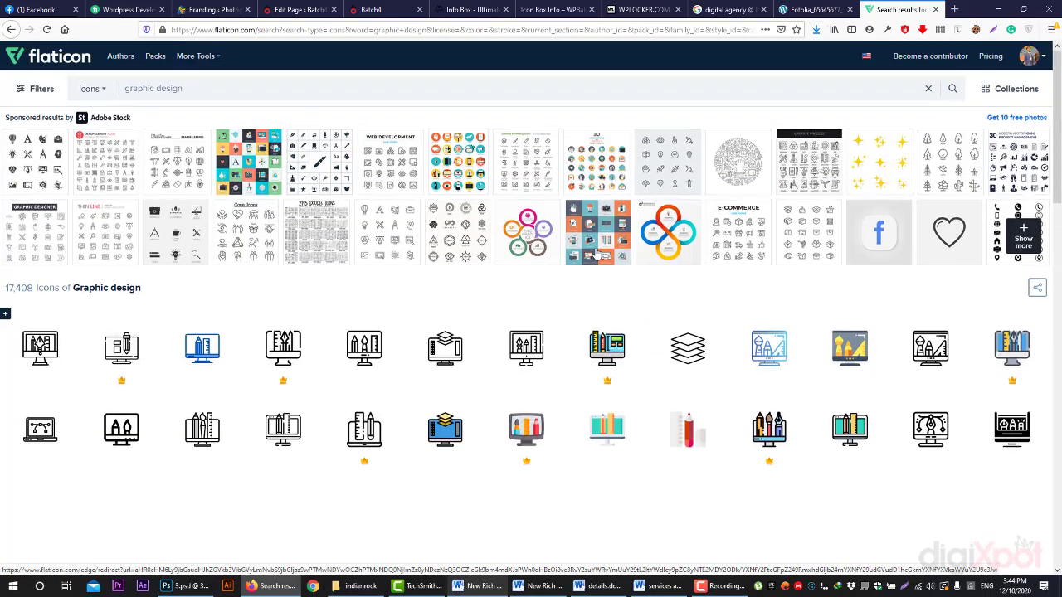
# - Replace the search with 'website development' and scroll through its 5,492 icons
pyautogui.click(257, 88)
pyautogui.write('webs')
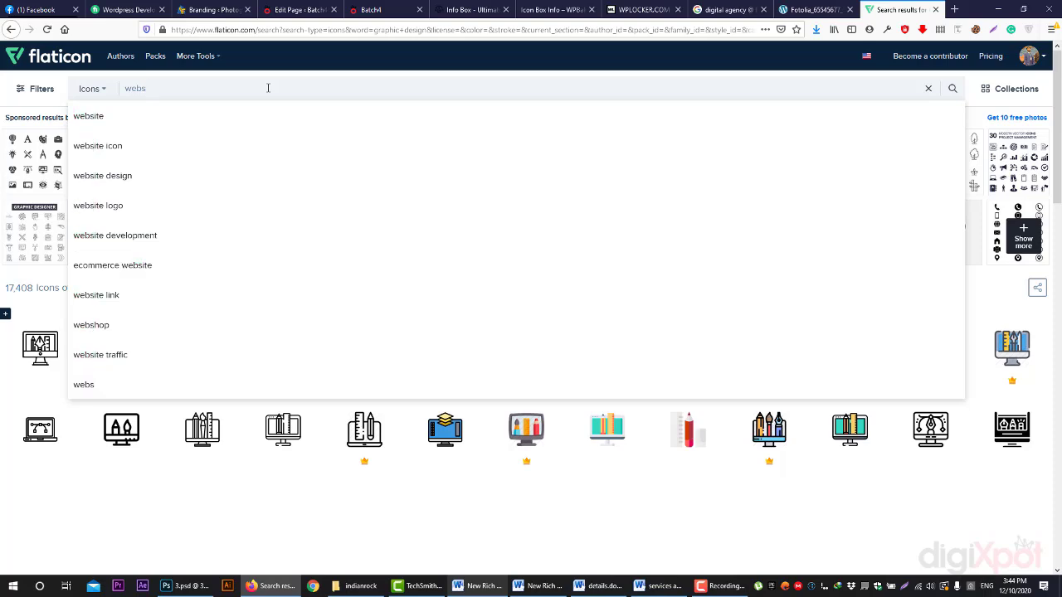
pyautogui.click(158, 235)
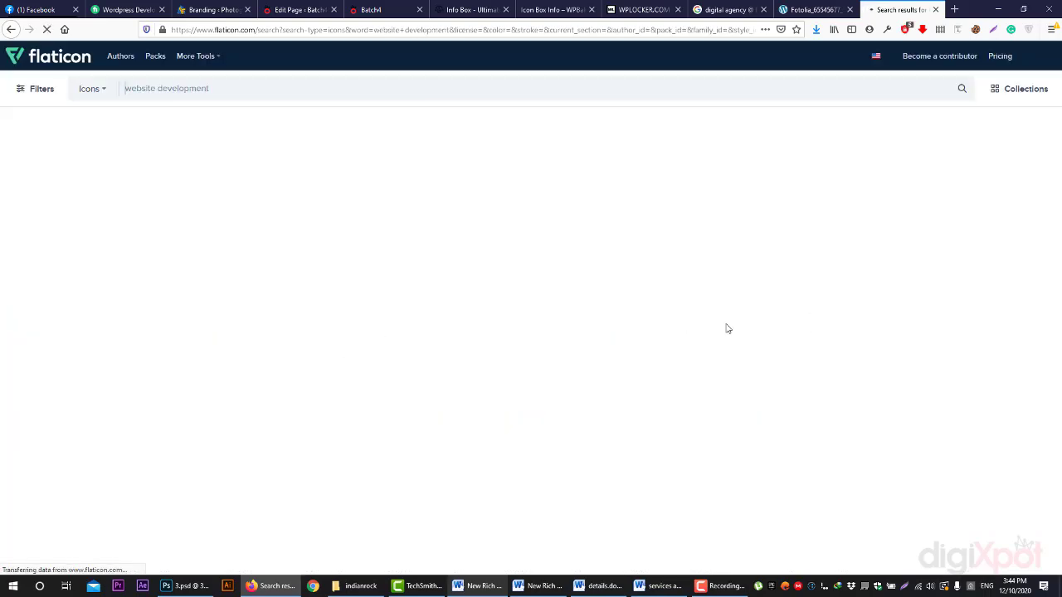
pyautogui.scroll(-3, 689, 217)
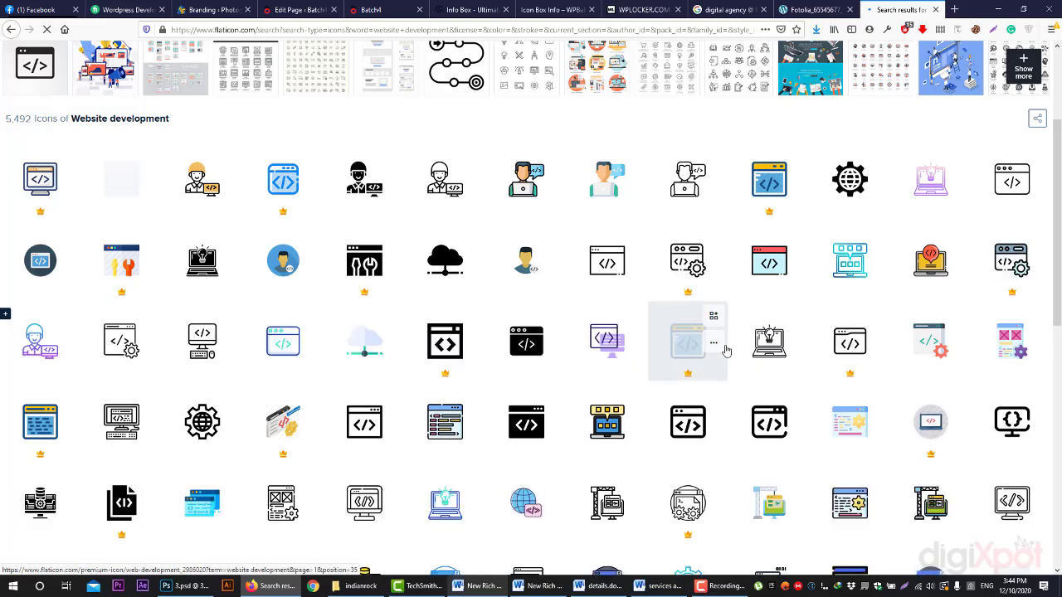
pyautogui.scroll(2, 683, 315)
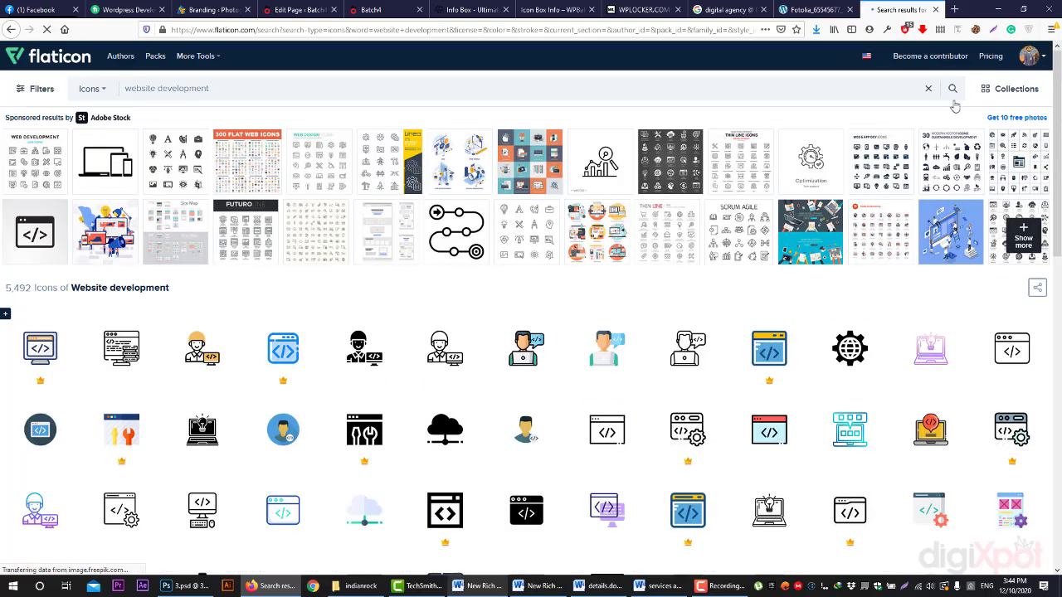
pyautogui.scroll(-2, 742, 365)
pyautogui.scroll(-1, 659, 369)
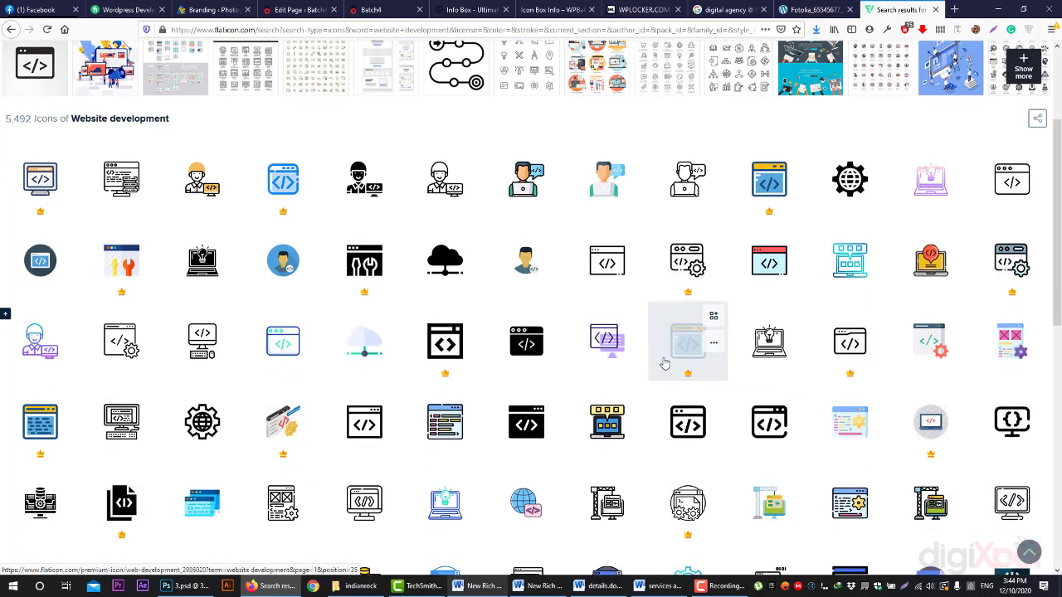
# - Search Google for 'color picker firefox' and open the ColorZilla add-on page
pyautogui.click(887, 29)
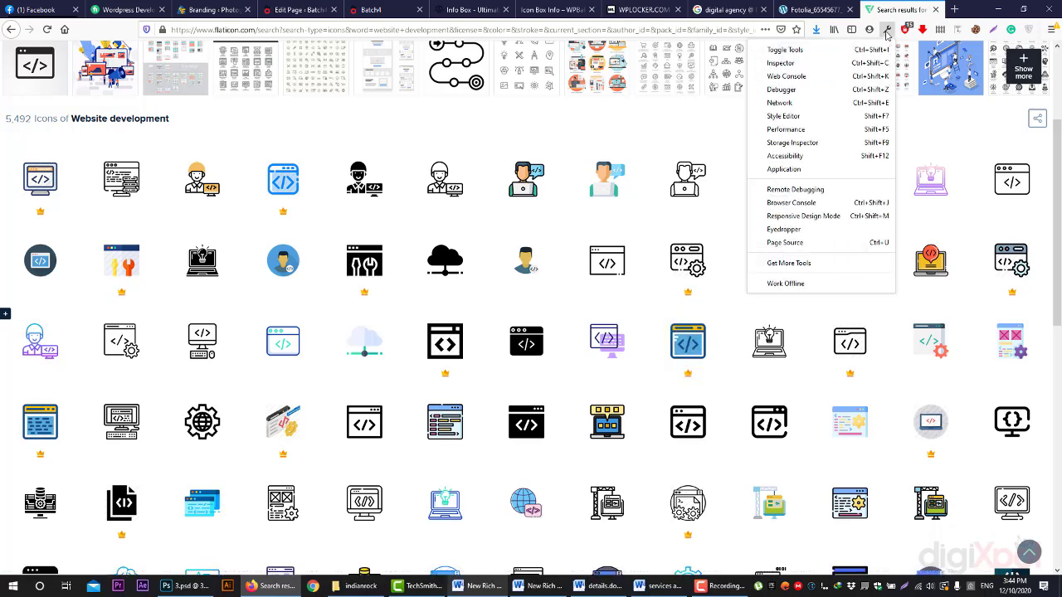
pyautogui.click(992, 6)
pyautogui.click(954, 9)
pyautogui.write('colo')
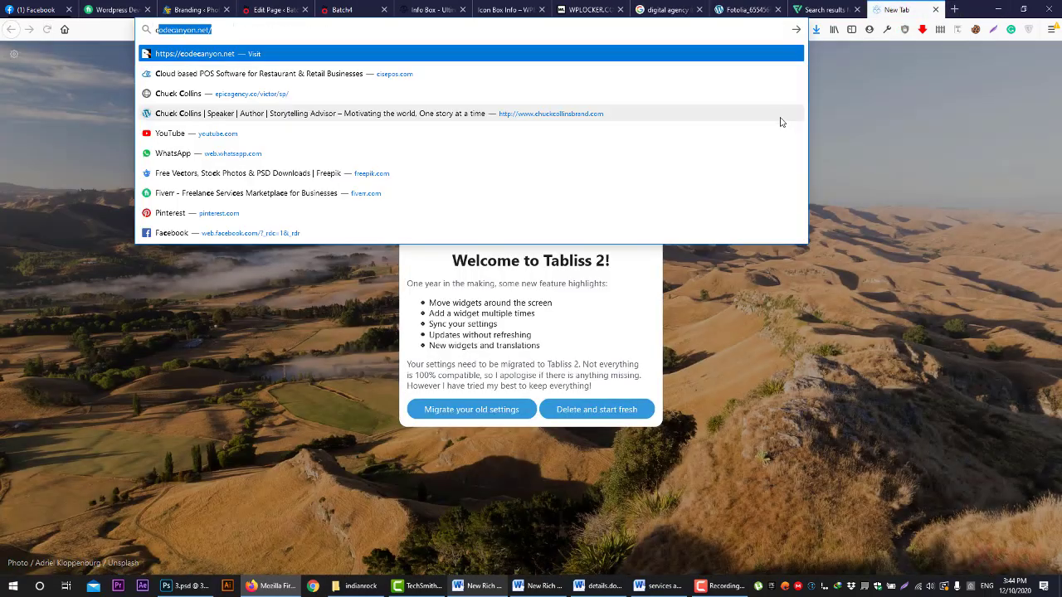
pyautogui.write('r picker')
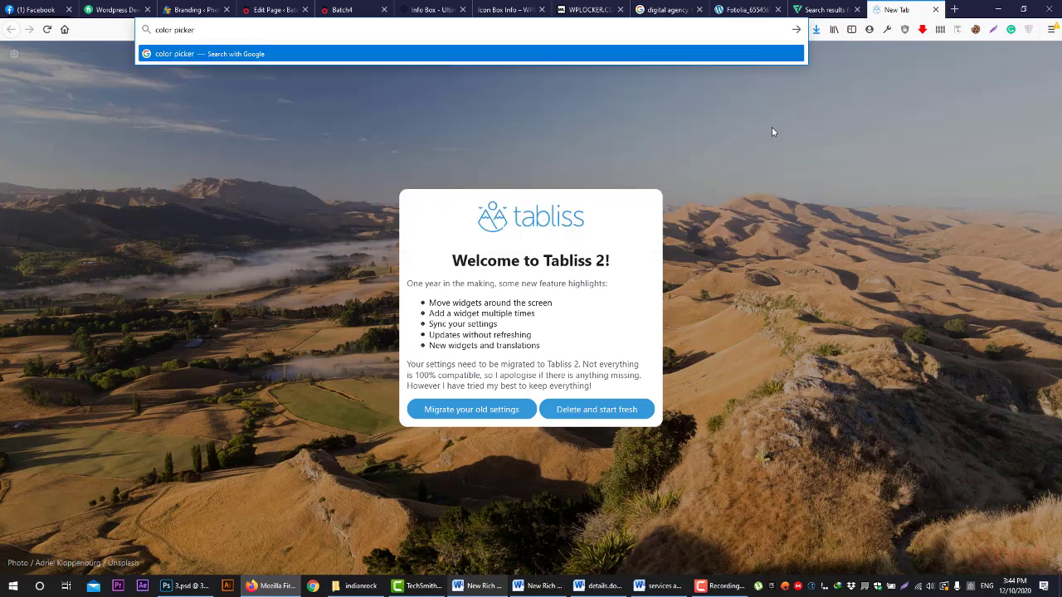
pyautogui.write(' firefox')
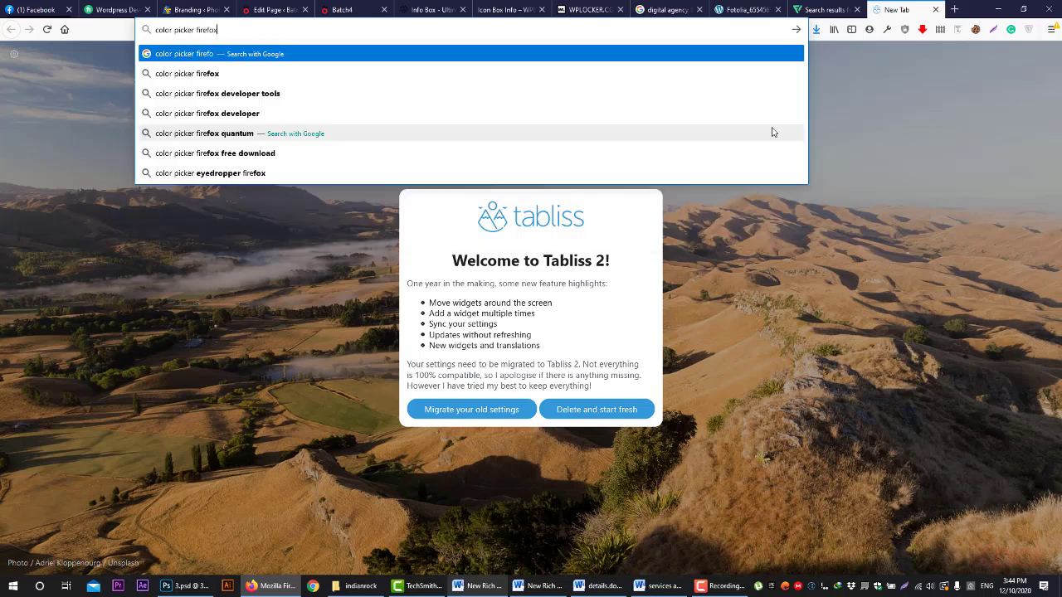
pyautogui.press('Down')
pyautogui.press('Down')
pyautogui.press('Up')
pyautogui.press('Up')
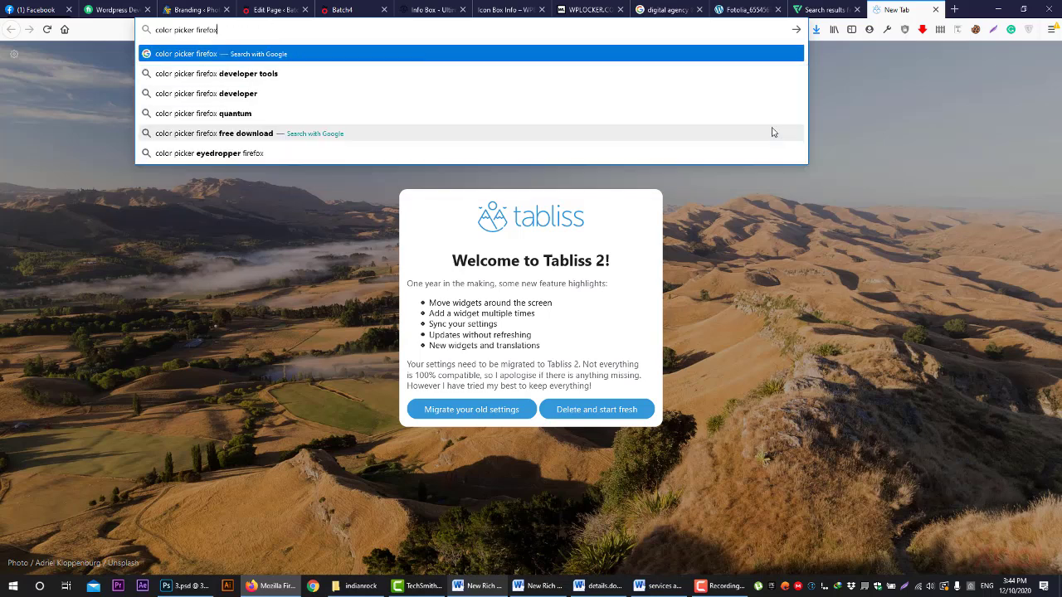
pyautogui.press('Return')
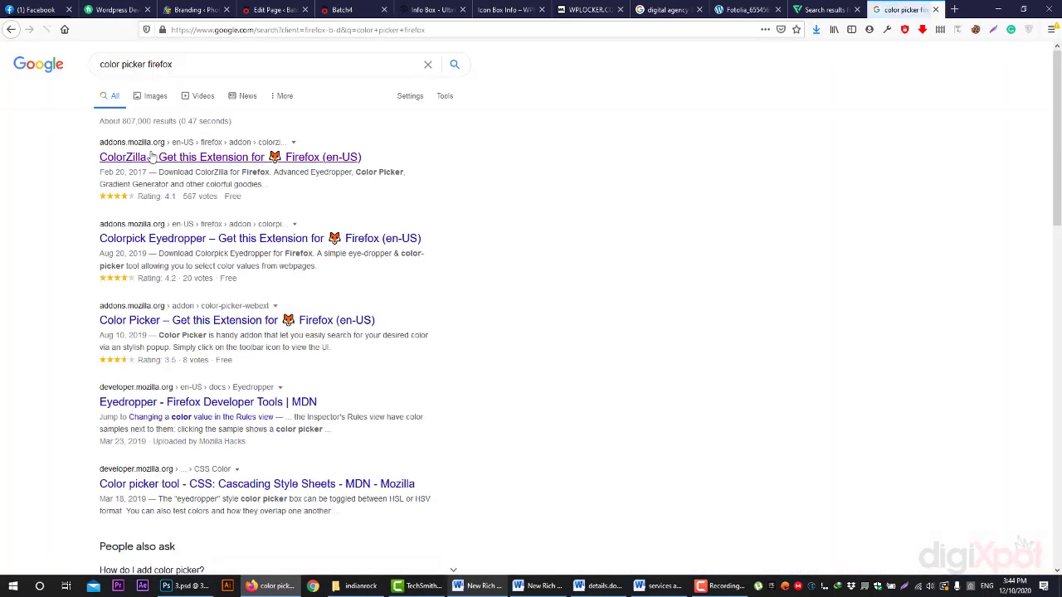
pyautogui.click(261, 238)
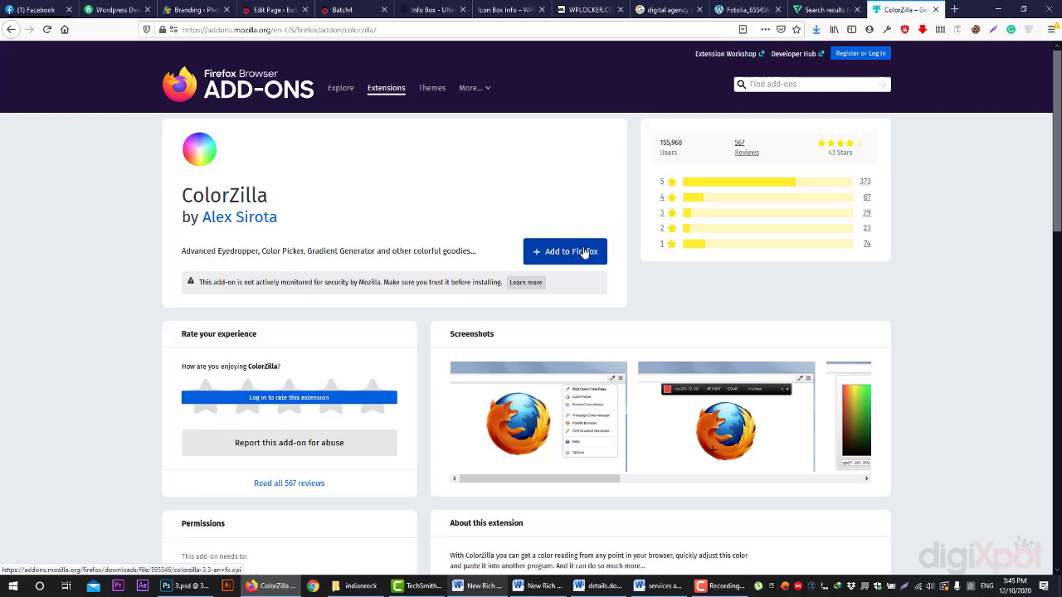
# - Install the ColorZilla add-on in Firefox and return to the digiXpot site preview
pyautogui.click(584, 253)
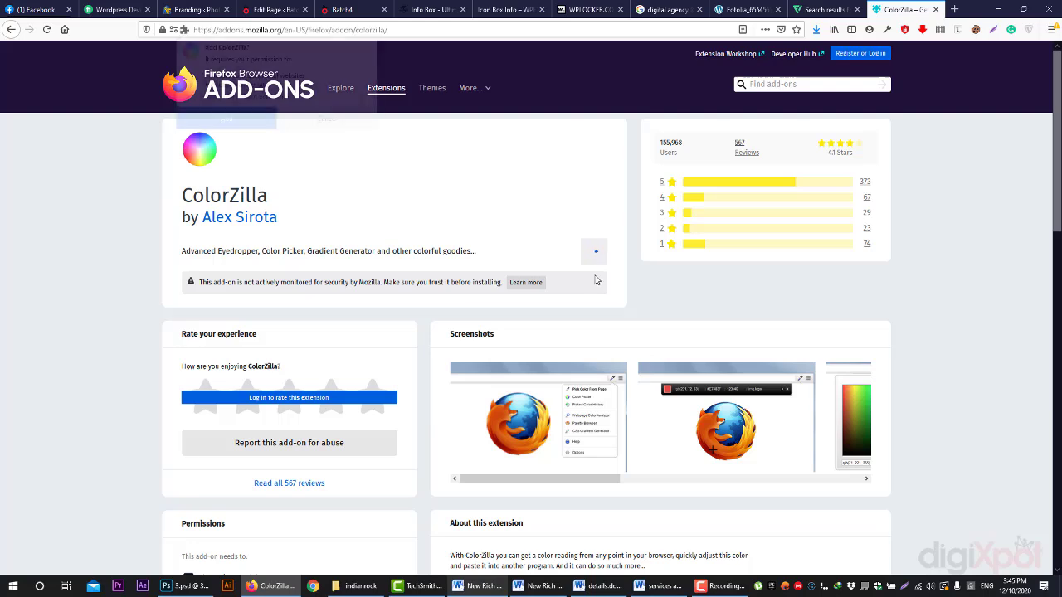
pyautogui.click(226, 122)
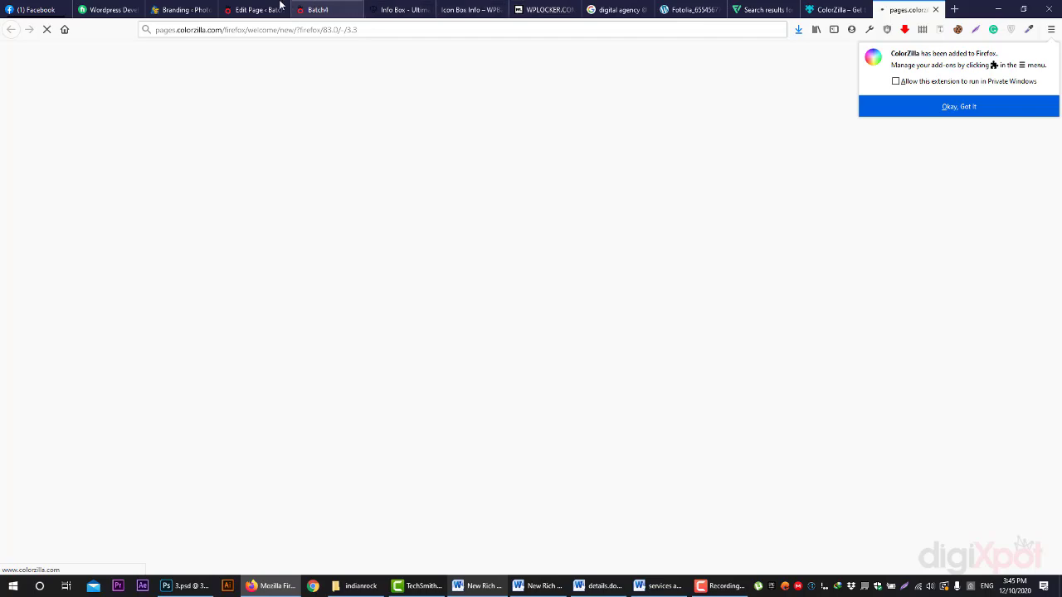
pyautogui.click(308, 9)
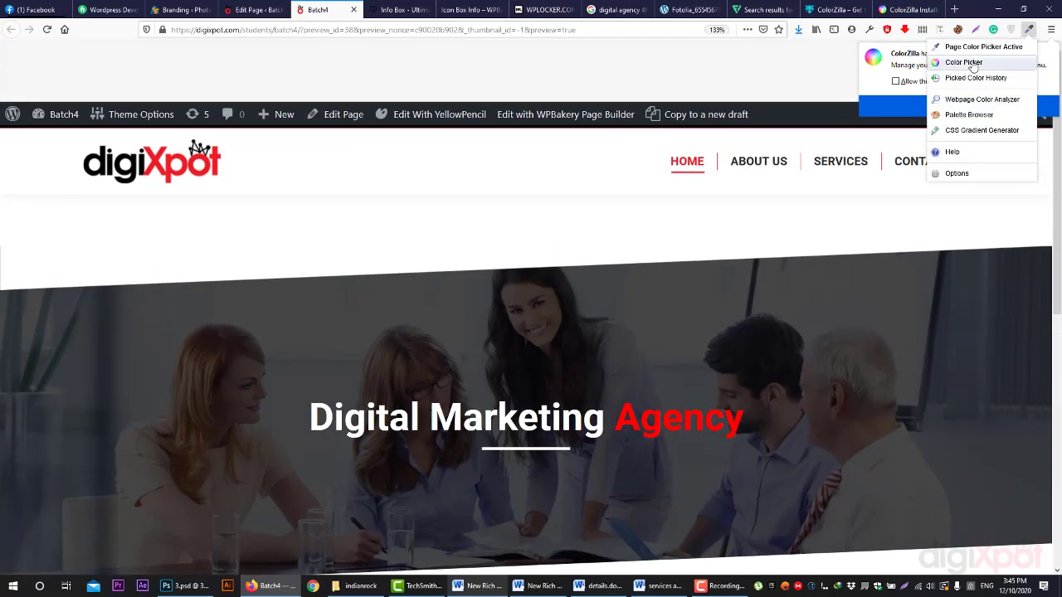
pyautogui.click(963, 62)
# - Use ColorZilla's eyedropper to copy the digiXpot logo red #ED1C24
pyautogui.click(187, 130)
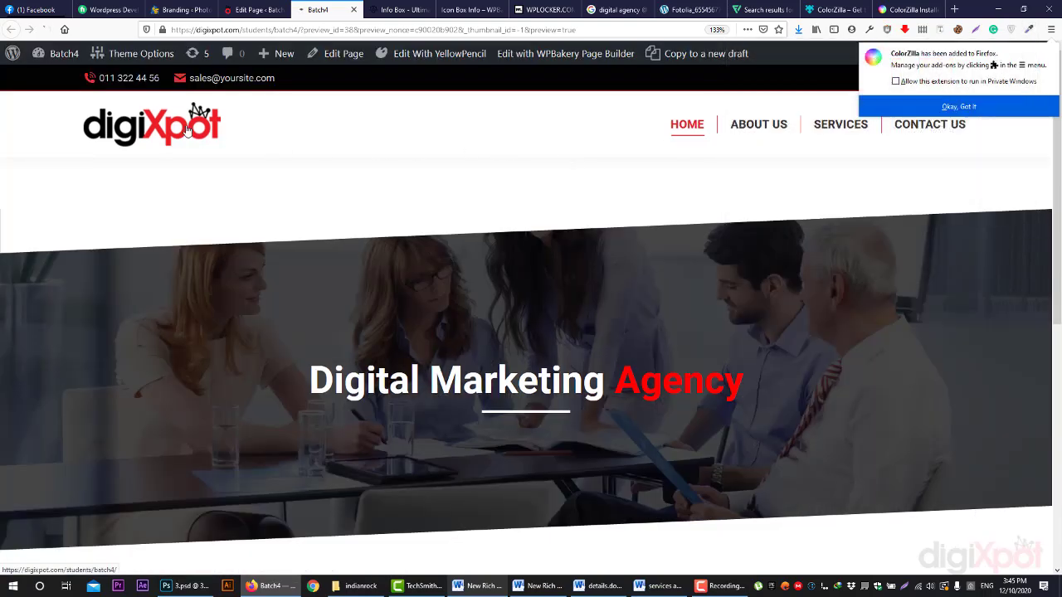
pyautogui.click(1029, 29)
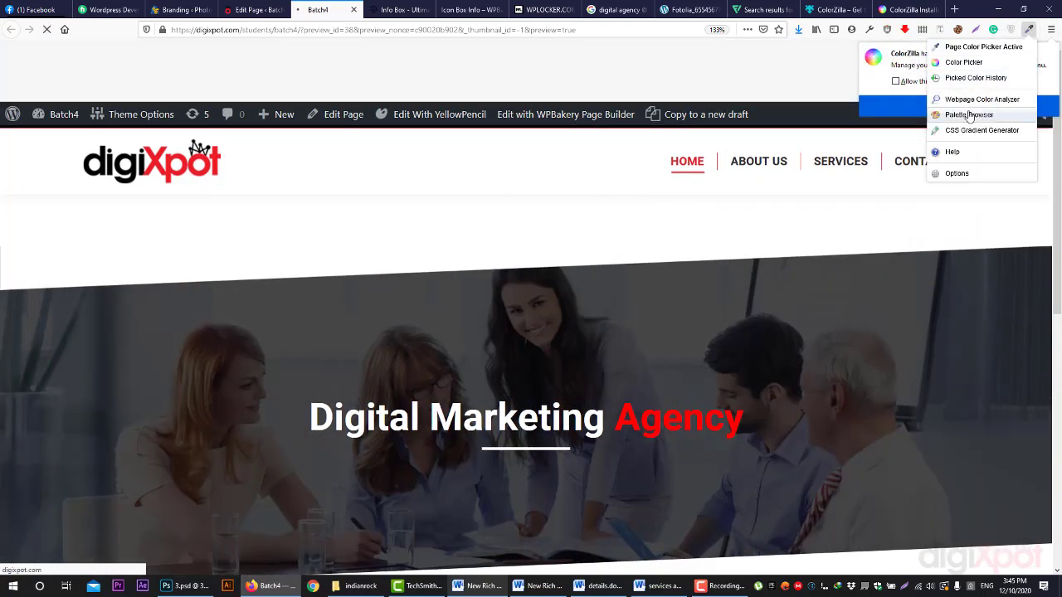
pyautogui.click(981, 47)
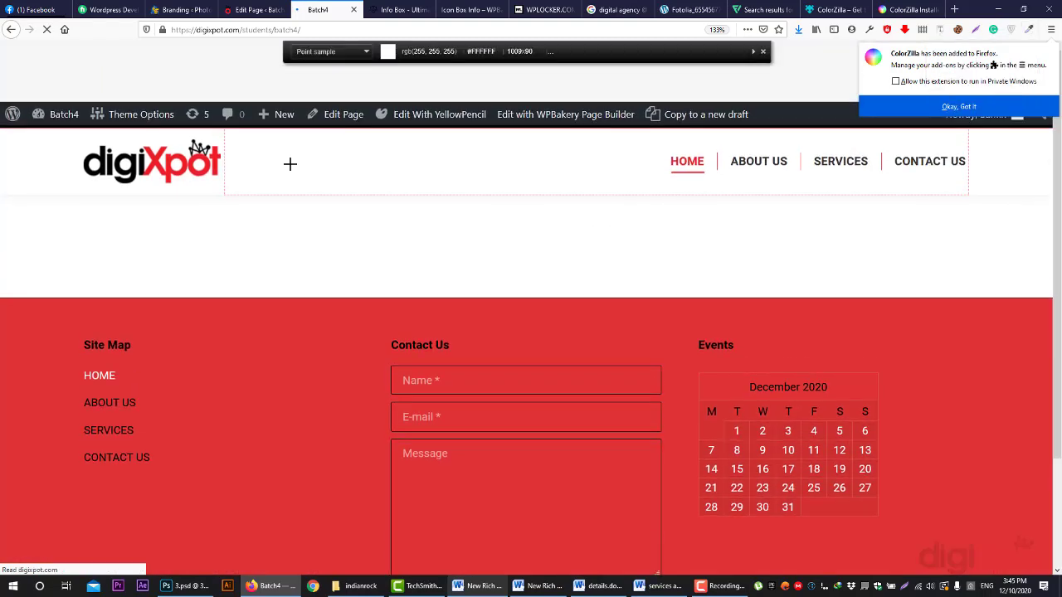
pyautogui.click(191, 161)
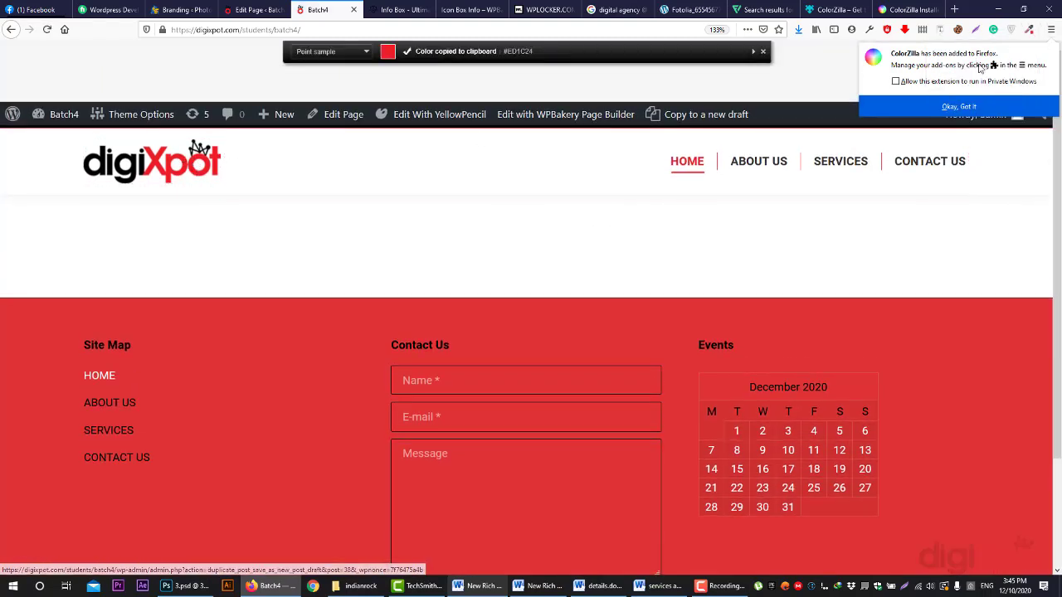
pyautogui.click(972, 103)
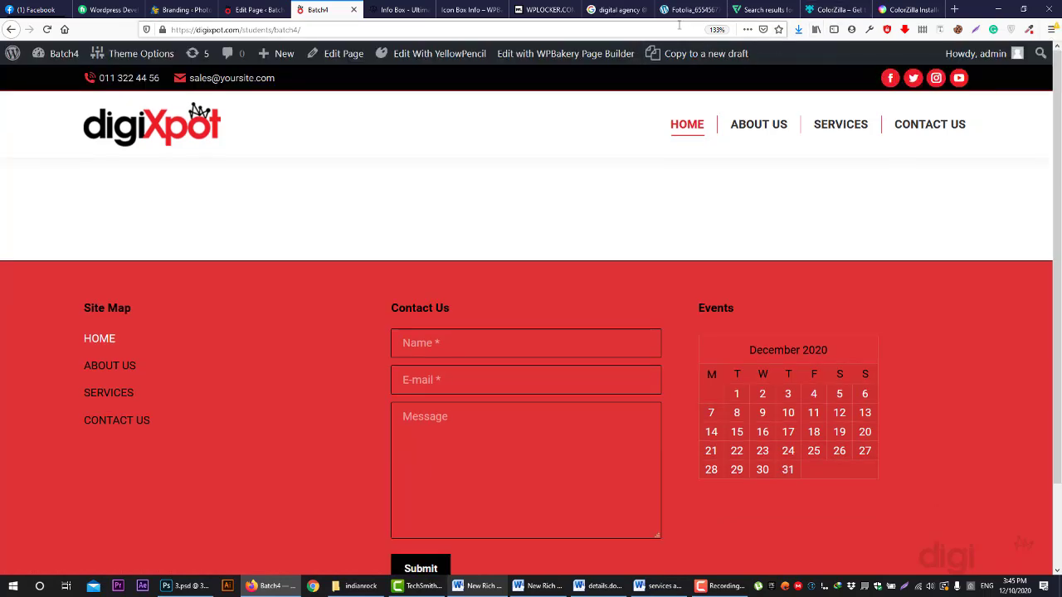
# - Remove the ColorZilla extension from Firefox
pyautogui.click(618, 10)
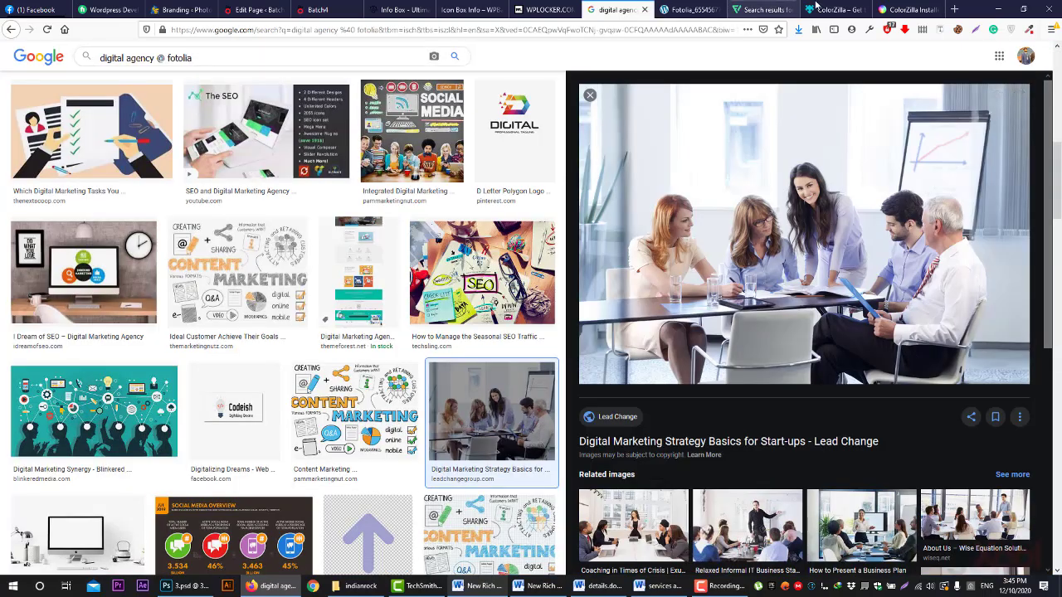
pyautogui.click(1028, 30)
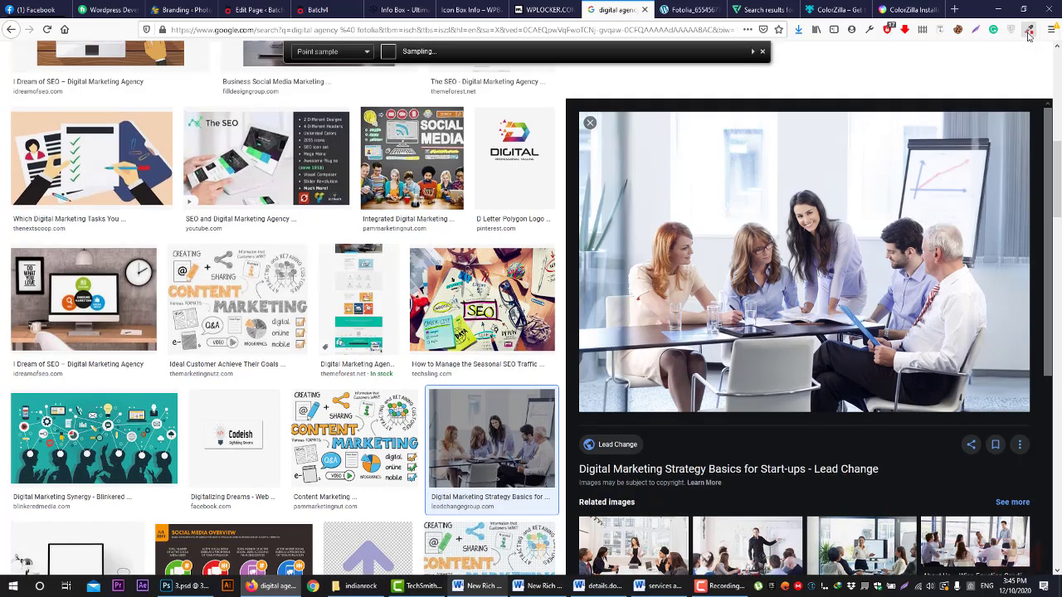
pyautogui.rightClick(1028, 31)
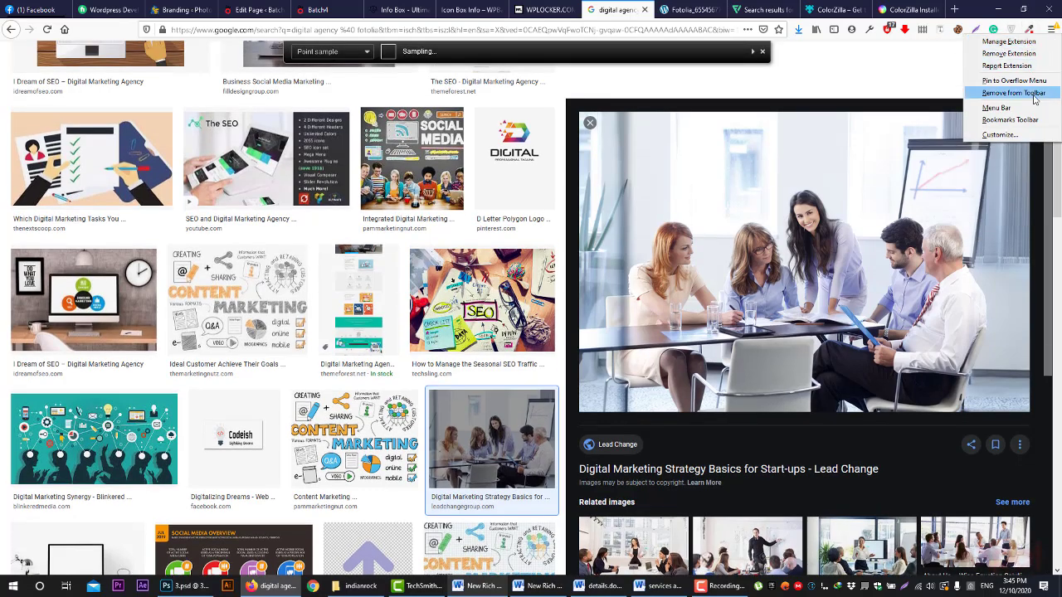
pyautogui.click(1025, 53)
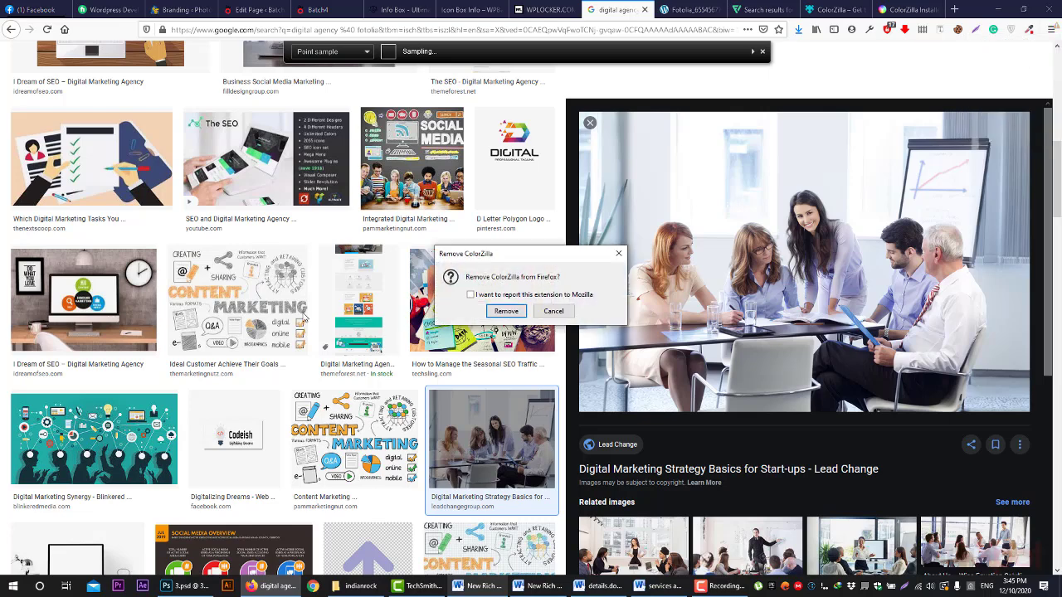
pyautogui.click(506, 312)
# - Open the crane-and-monitor web development icon and recolour it to #ED1C24
pyautogui.click(722, 8)
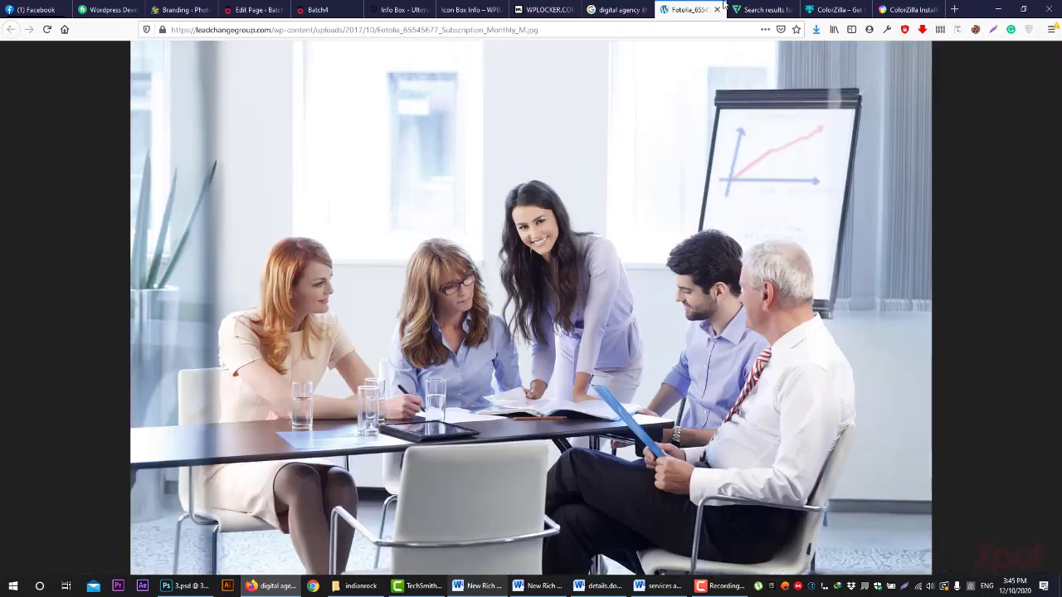
pyautogui.click(751, 9)
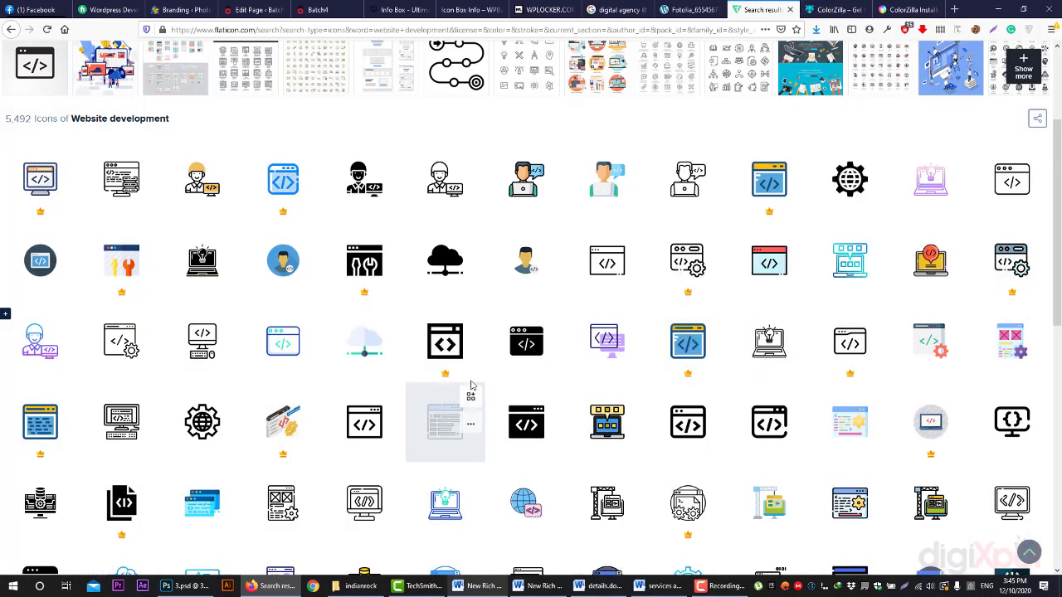
pyautogui.scroll(-3, 470, 384)
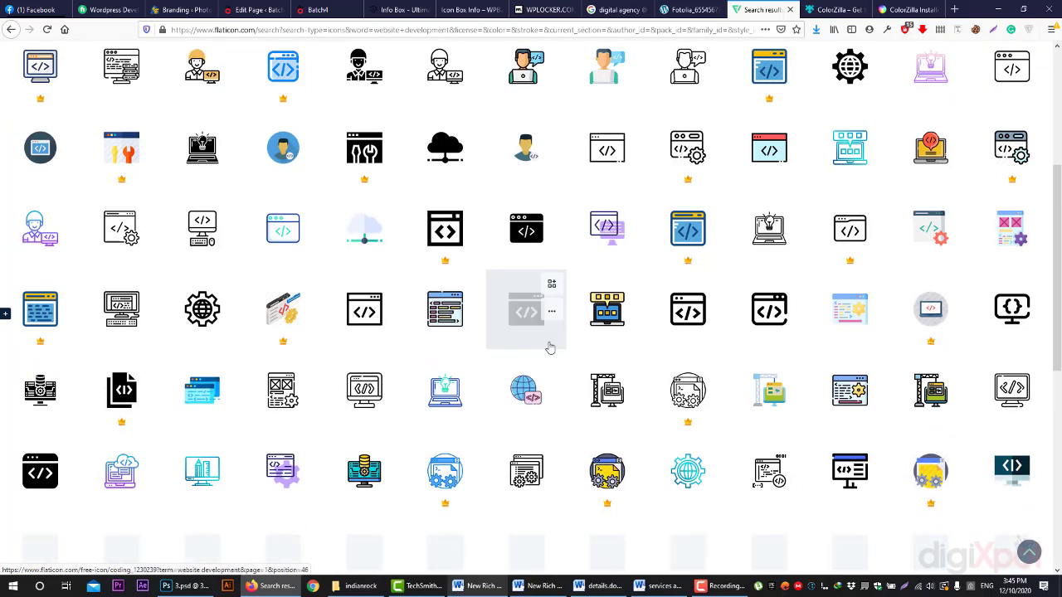
pyautogui.click(579, 420)
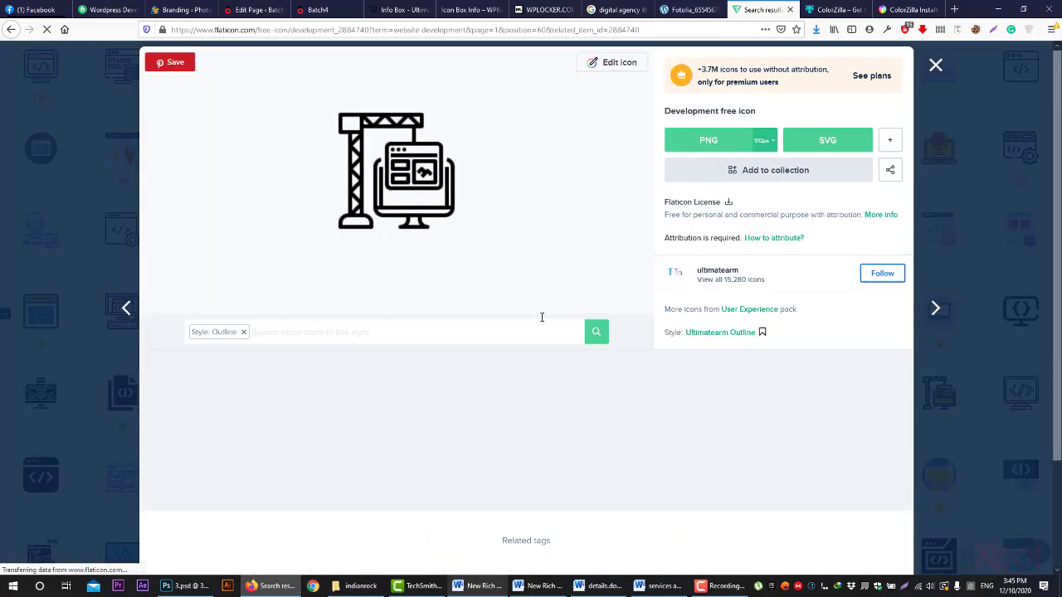
pyautogui.click(614, 63)
pyautogui.click(302, 249)
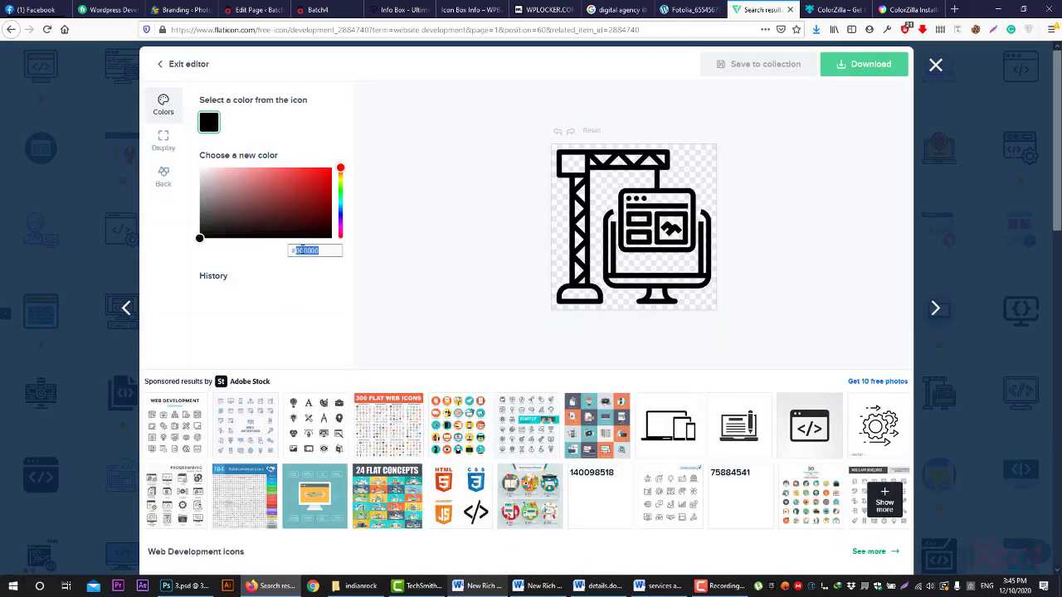
pyautogui.click(304, 249)
pyautogui.hotkey('ctrl', 'v')
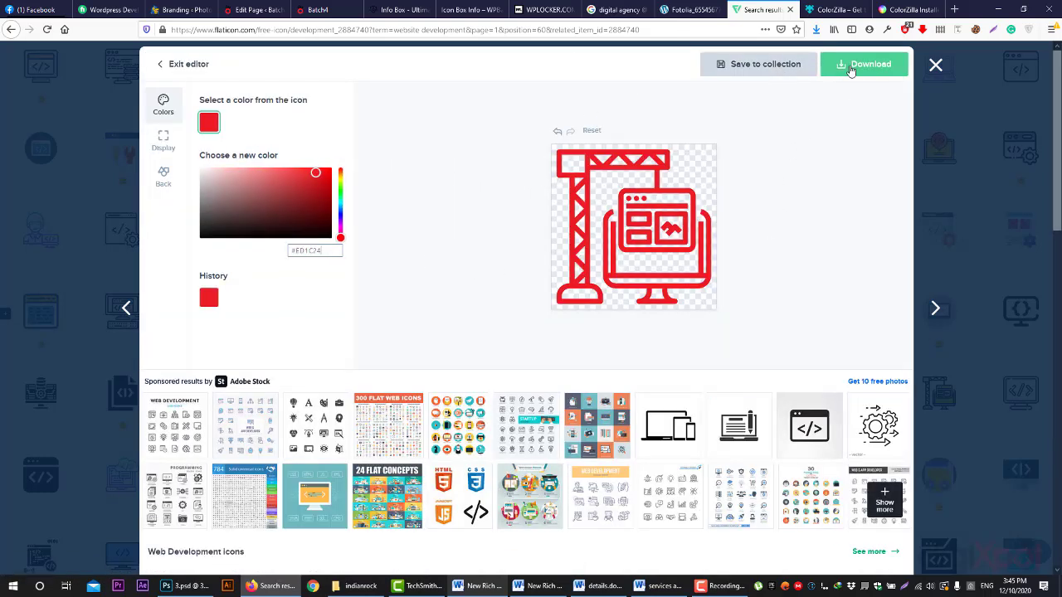
# - Download the red icon as a 256px PNG named '2' and close the editor
pyautogui.click(859, 64)
pyautogui.click(855, 99)
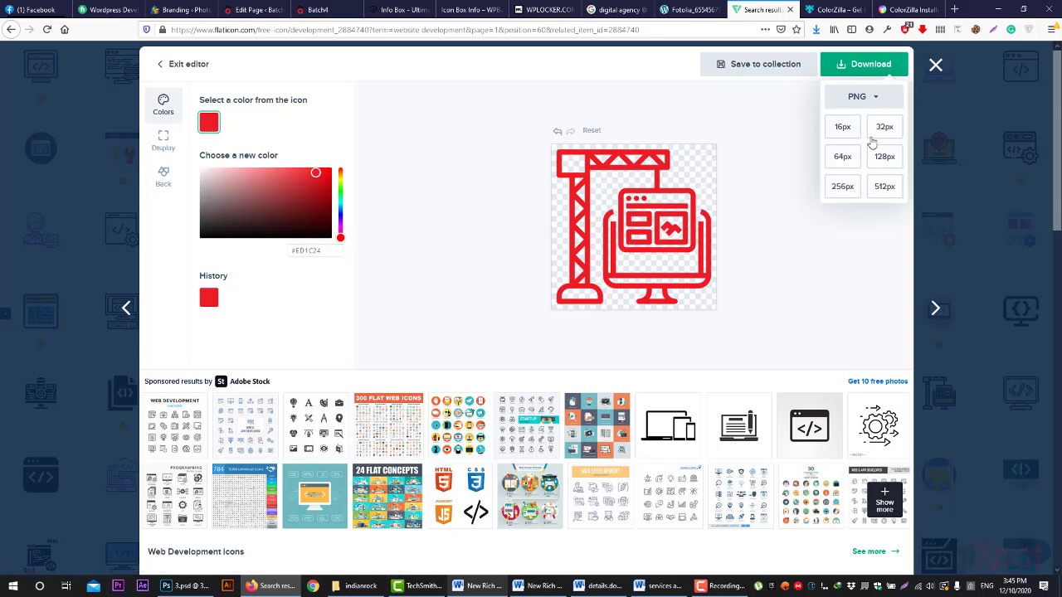
pyautogui.click(854, 196)
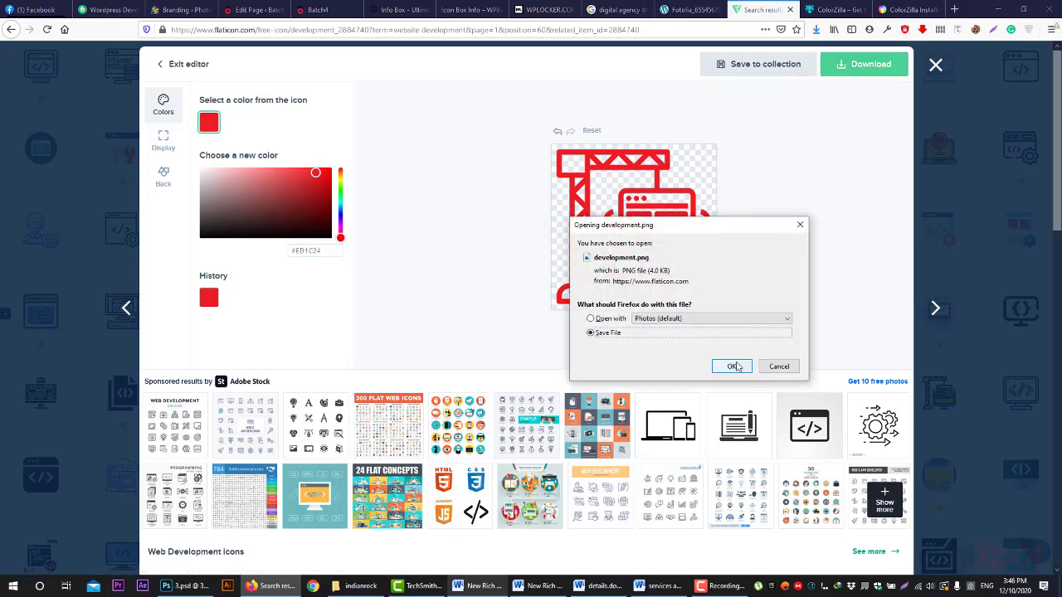
pyautogui.click(734, 366)
pyautogui.write('2')
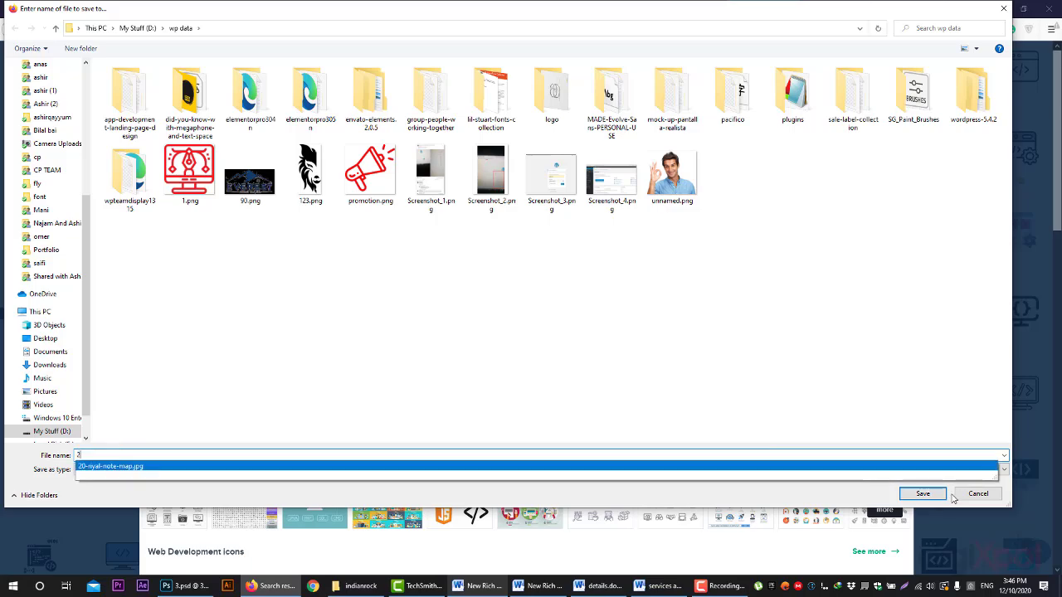
pyautogui.click(945, 495)
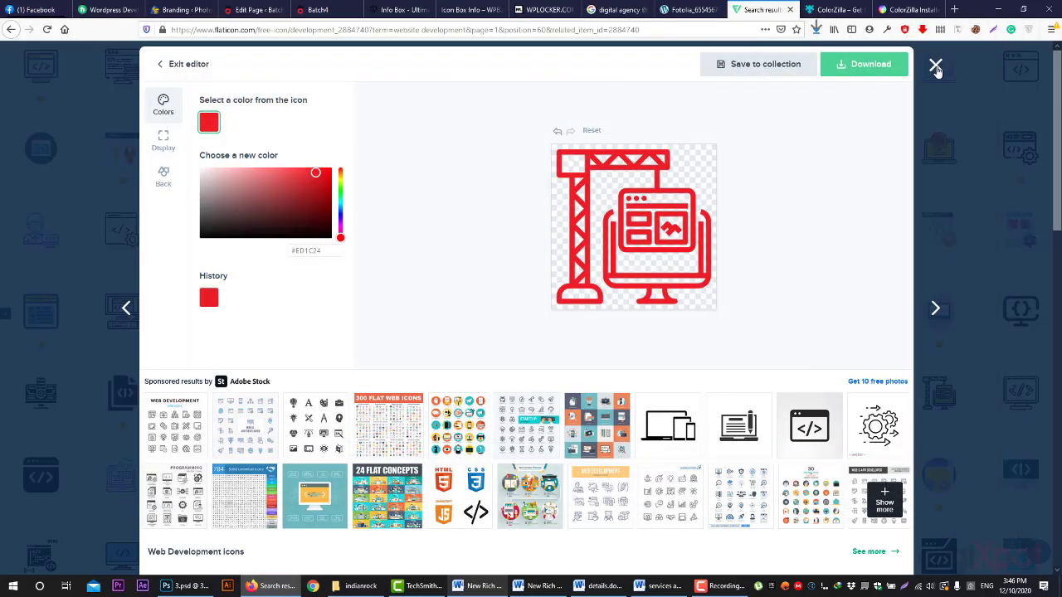
pyautogui.click(935, 68)
# - Search Flaticon for 'seo' icons and scroll through the results
pyautogui.scroll(3, 352, 83)
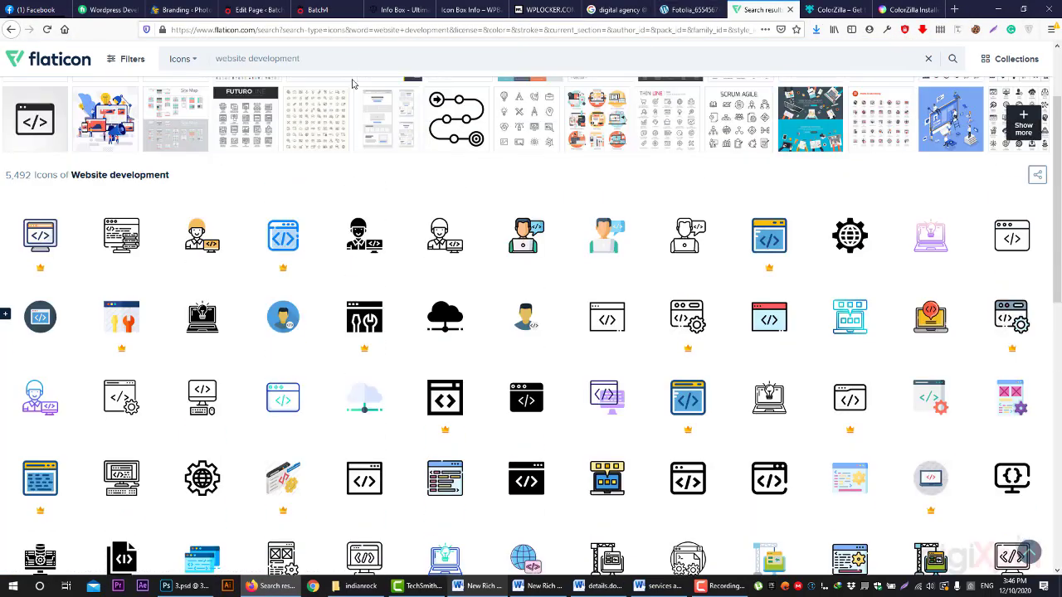
pyautogui.tripleClick(353, 67)
pyautogui.write('seo')
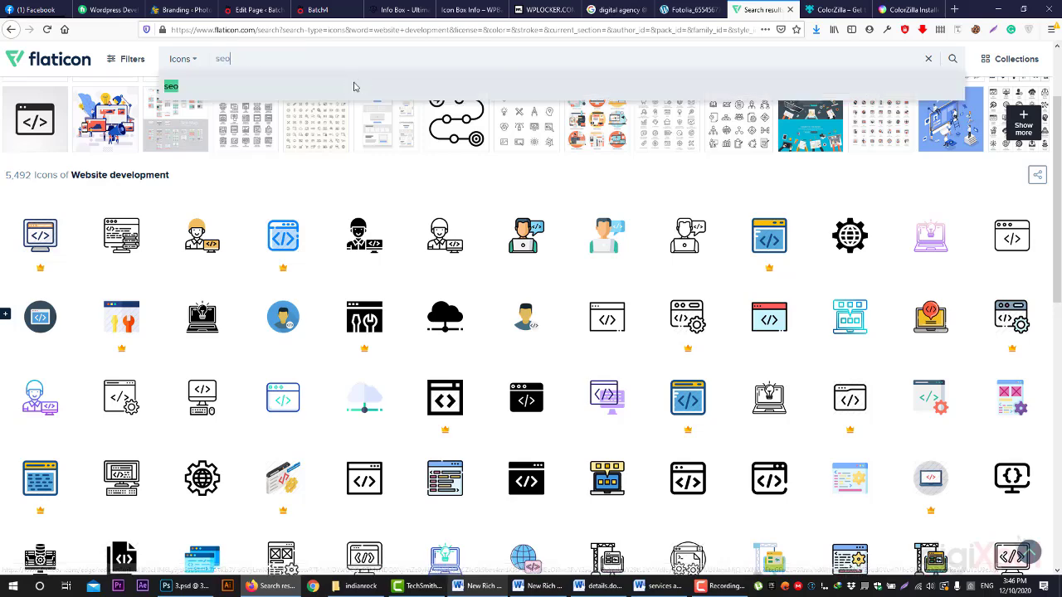
pyautogui.click(353, 86)
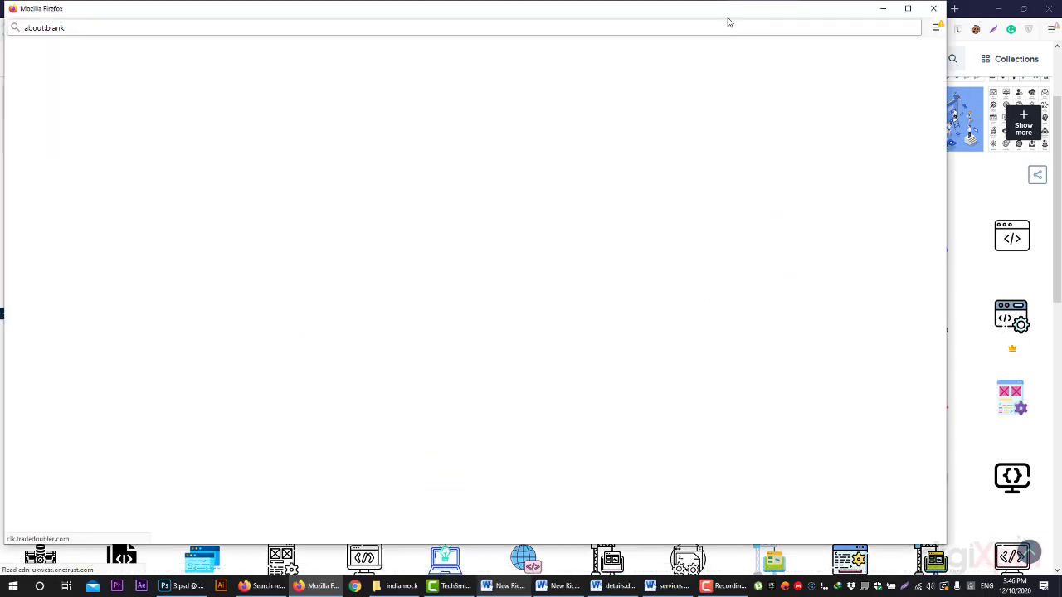
pyautogui.click(935, 9)
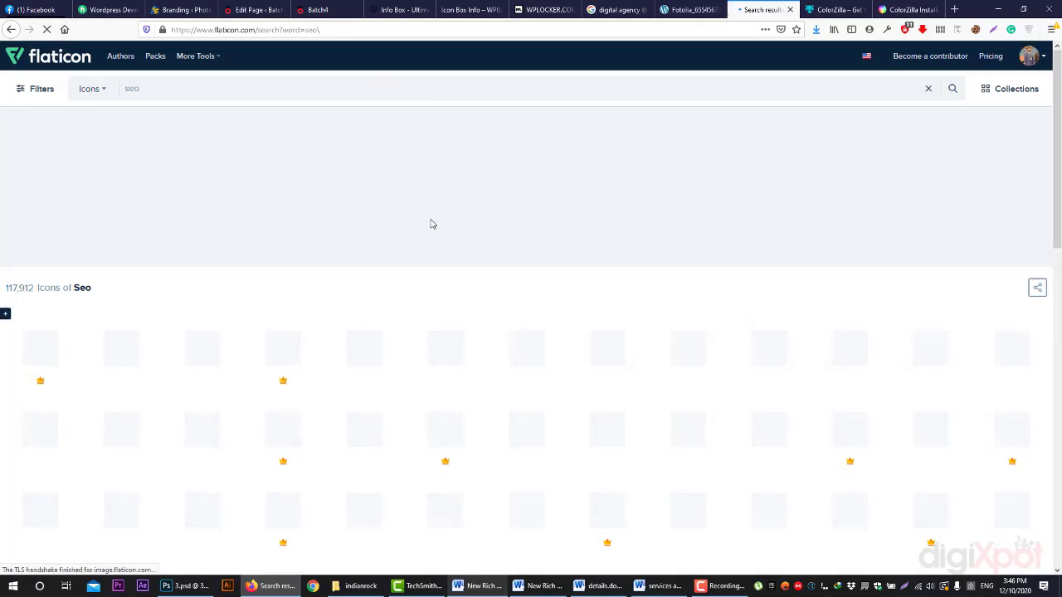
pyautogui.scroll(-2, 550, 246)
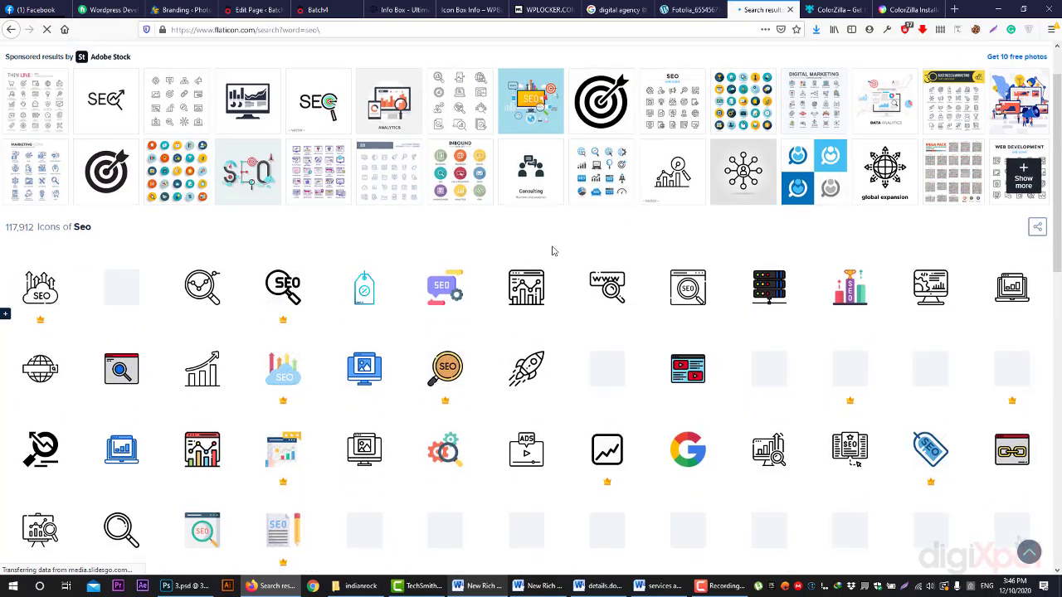
pyautogui.scroll(-2, 553, 251)
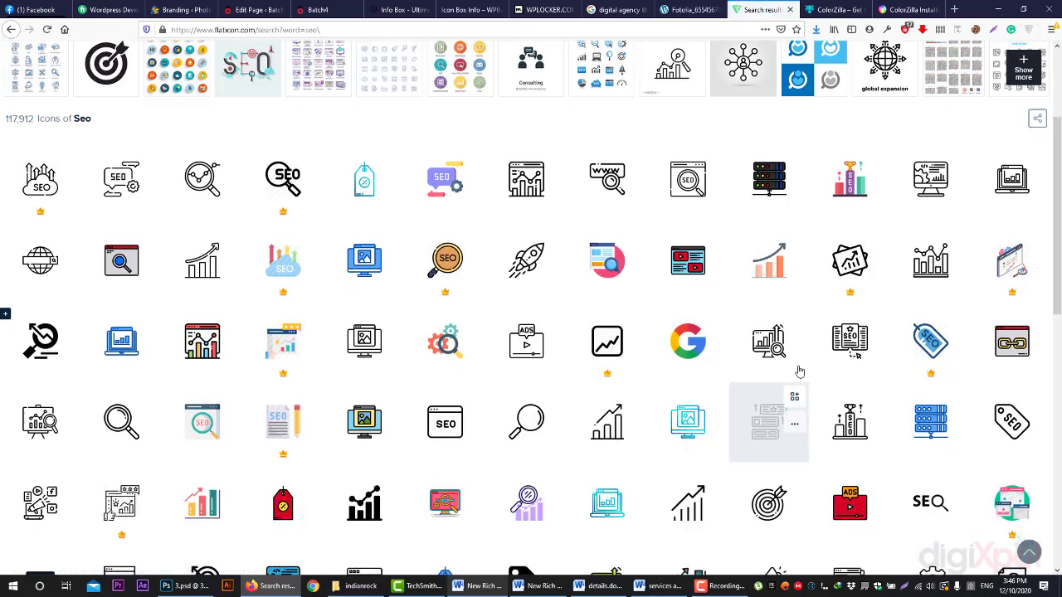
# - Recolour the chart-and-magnifier SEO icon to #ED1C24 and save it as a 256px seo.png
pyautogui.click(770, 351)
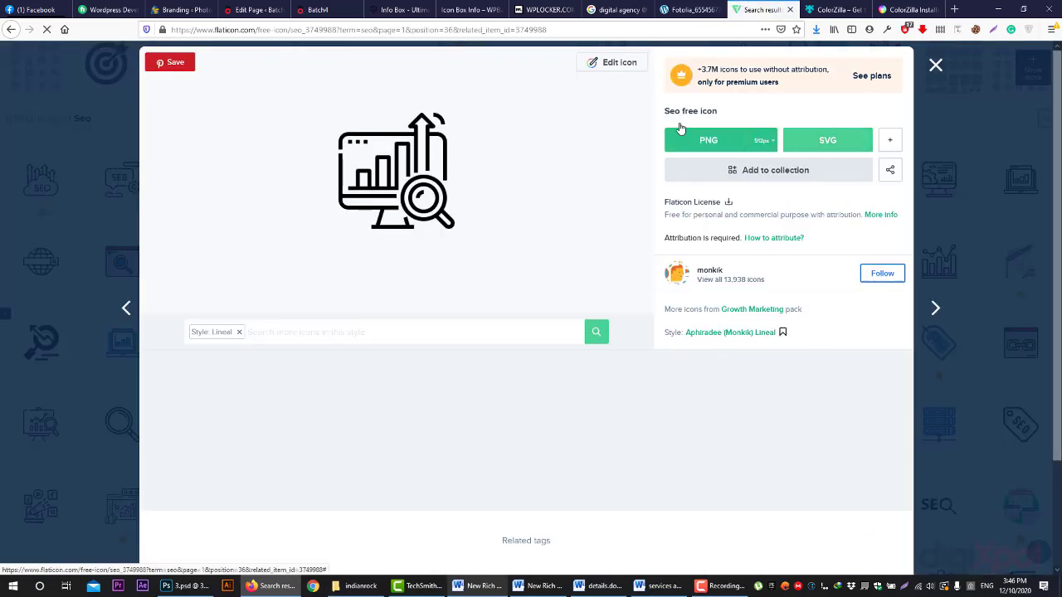
pyautogui.click(618, 63)
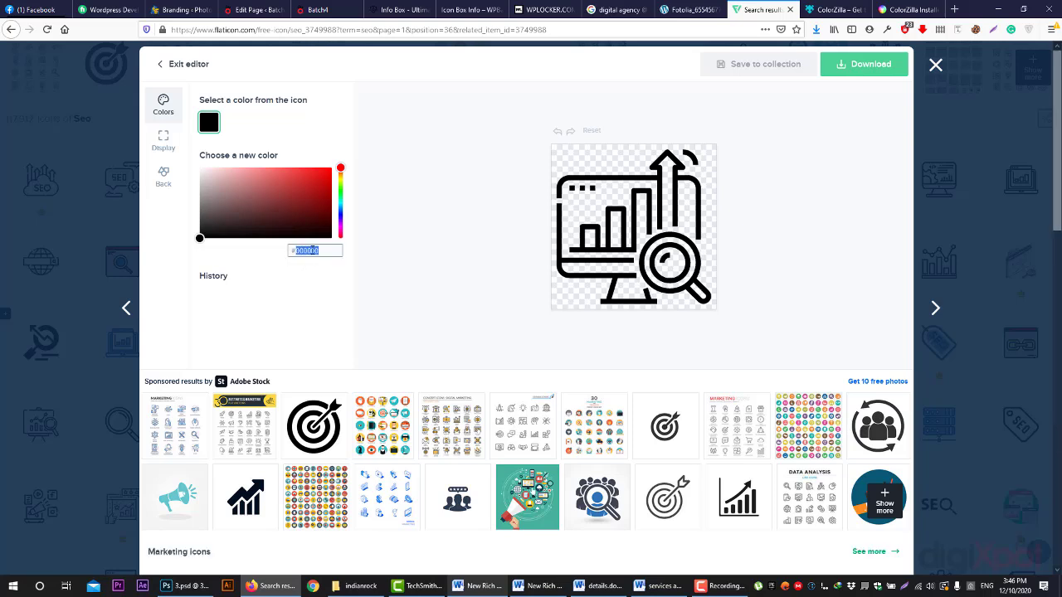
pyautogui.write('#ED1C24')
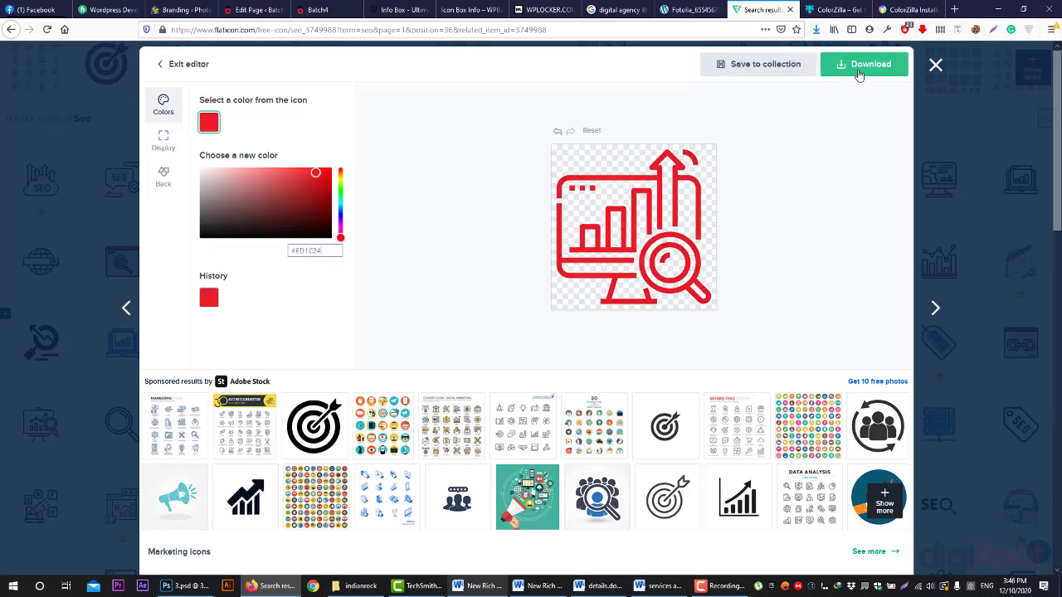
pyautogui.click(861, 68)
pyautogui.click(868, 102)
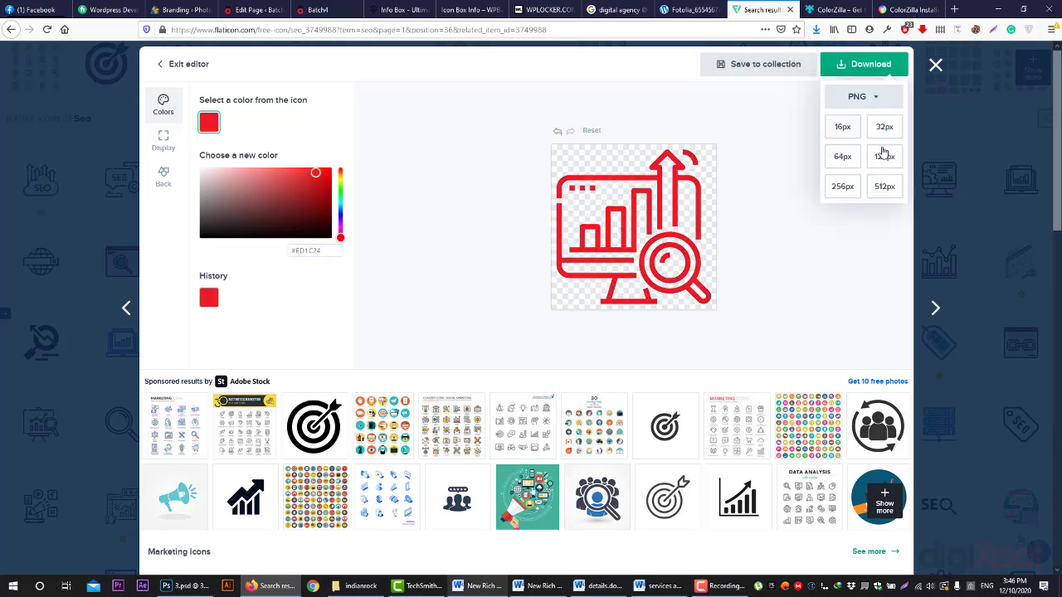
pyautogui.click(844, 191)
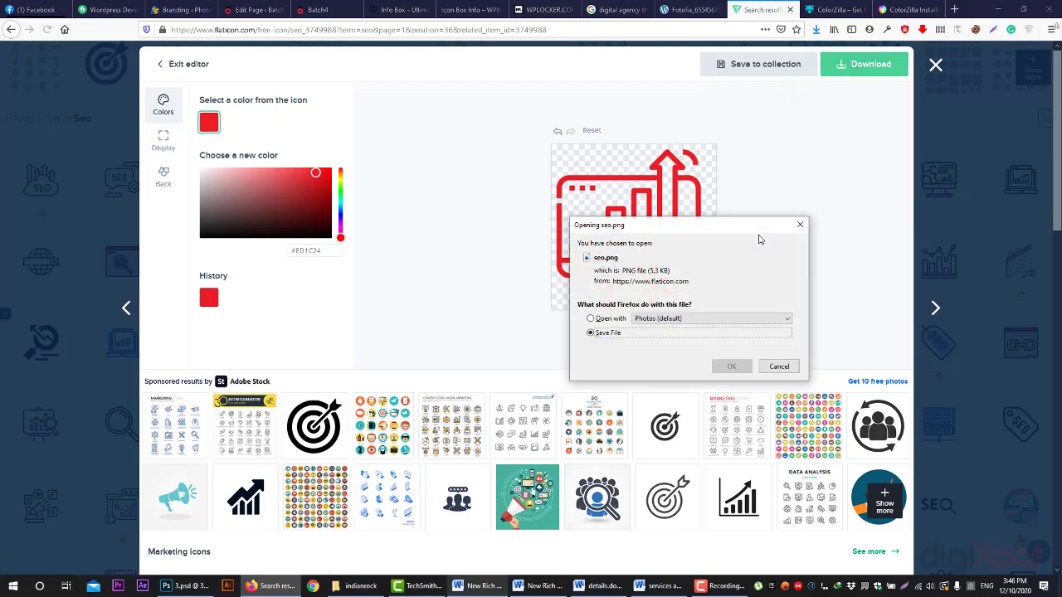
pyautogui.click(731, 367)
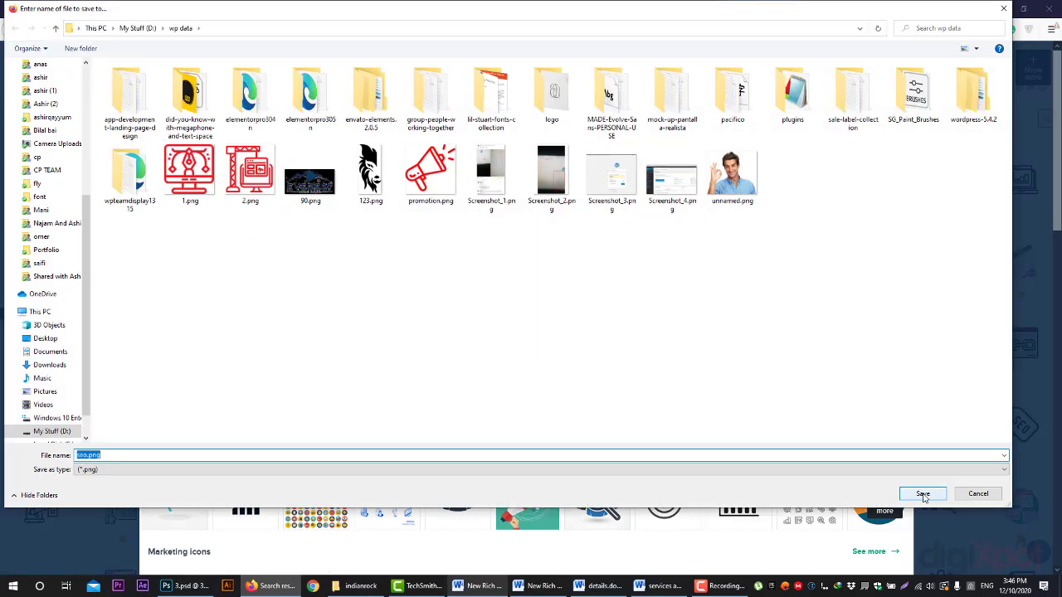
pyautogui.click(923, 494)
# - Upload 1.png, 2.png and seo.png to the media library and pick 1.png as the icon
pyautogui.click(267, 10)
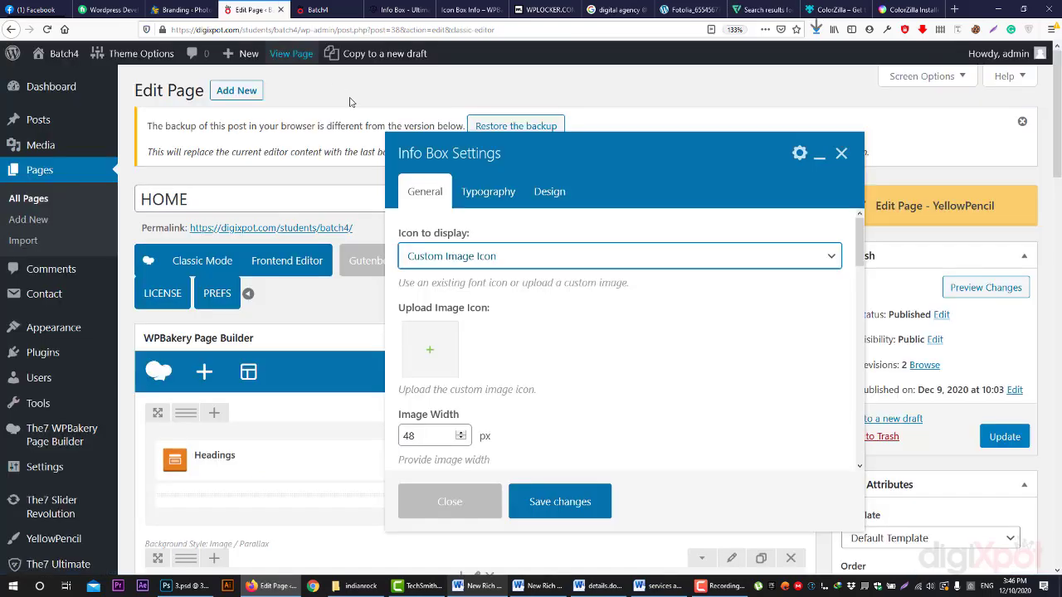
pyautogui.click(425, 338)
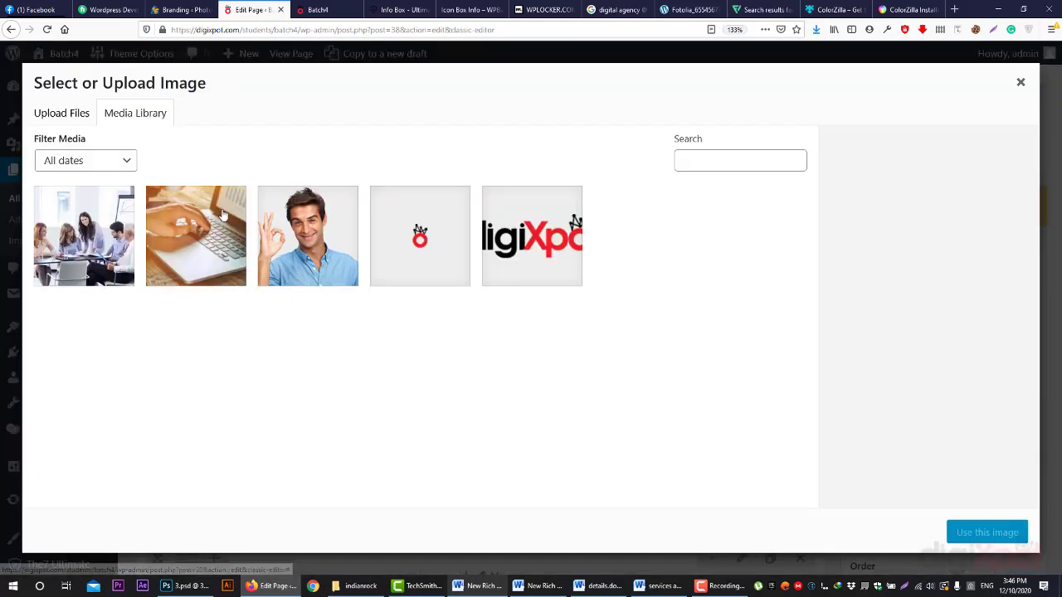
pyautogui.click(62, 115)
pyautogui.click(508, 331)
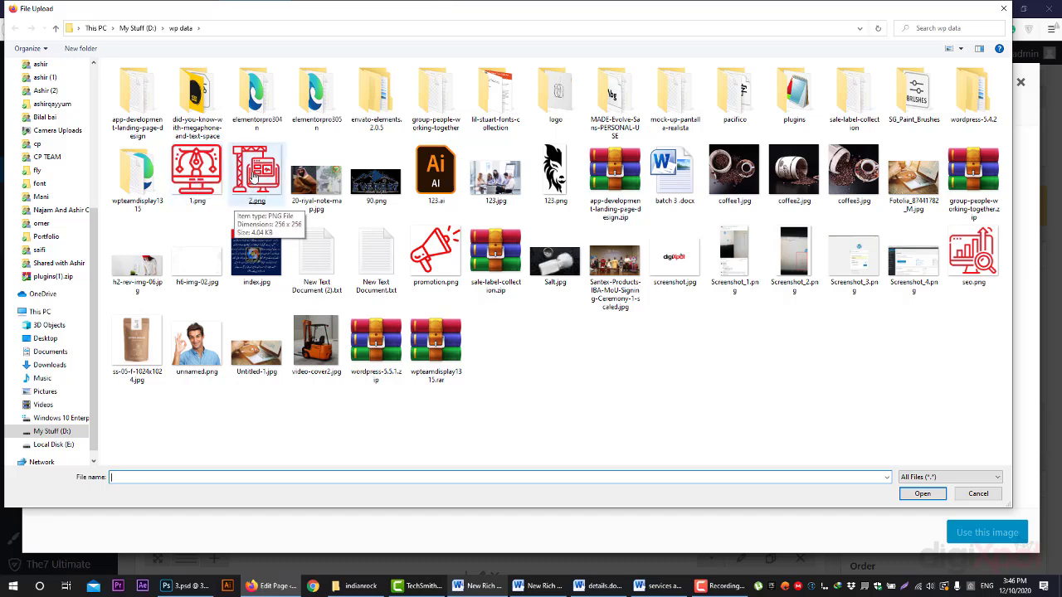
pyautogui.moveTo(202, 210); pyautogui.dragTo(259, 192)
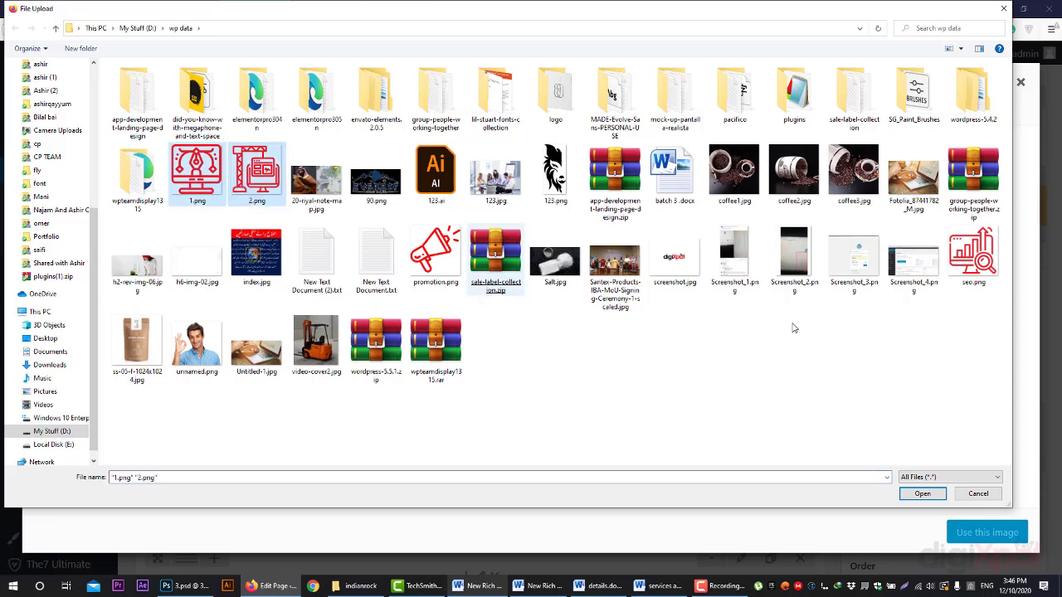
pyautogui.keyDown('ctrl'); pyautogui.click(977, 280); pyautogui.keyUp('ctrl')
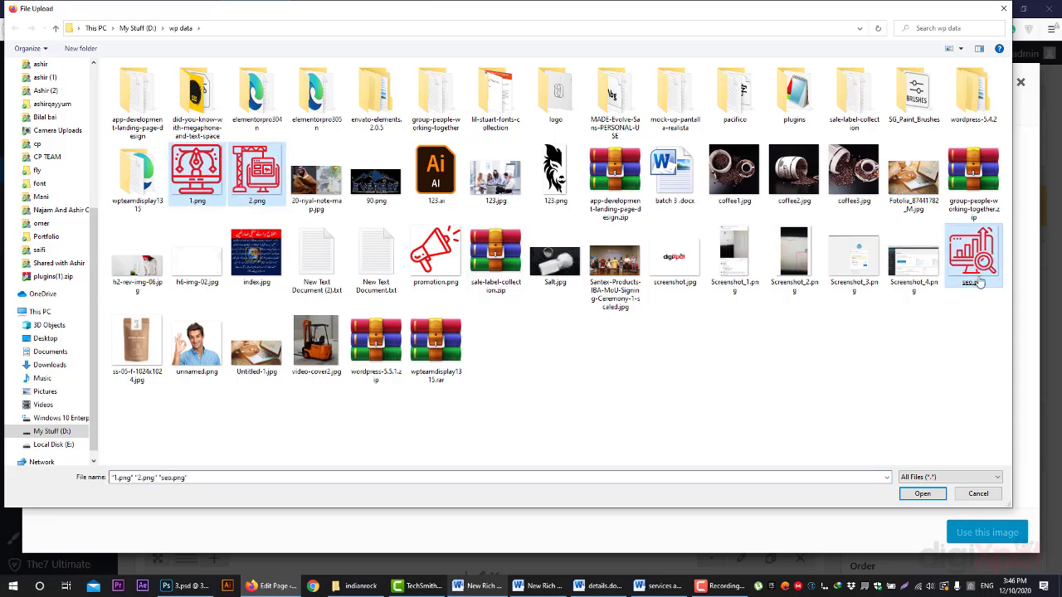
pyautogui.click(922, 494)
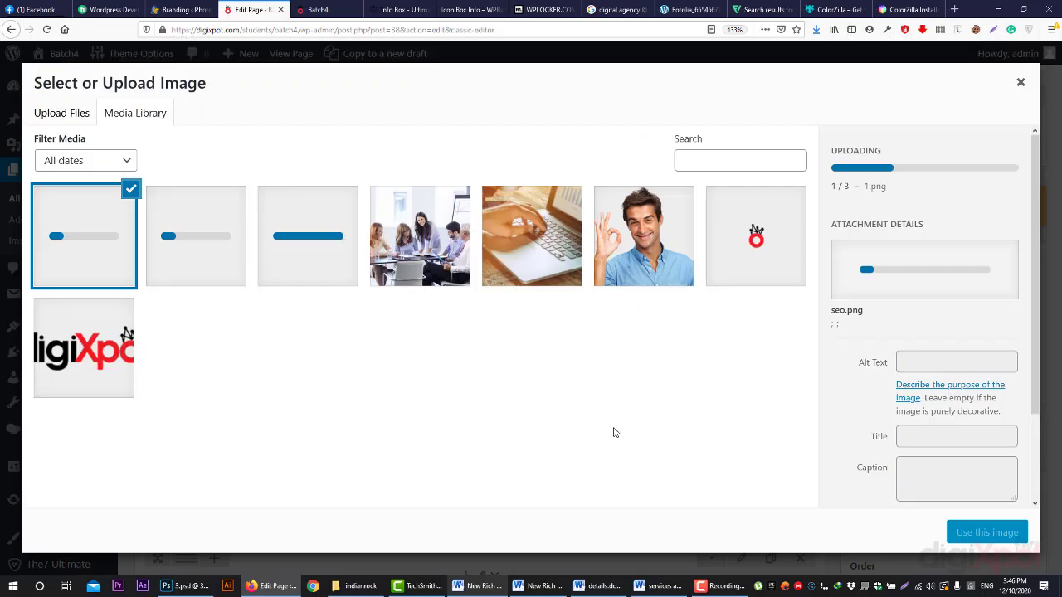
pyautogui.click(323, 250)
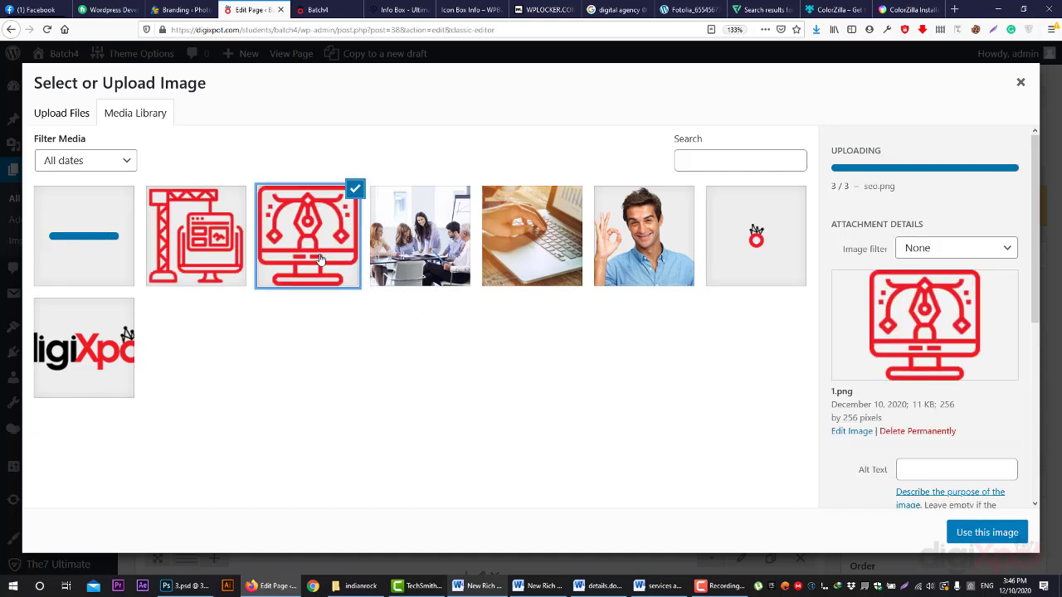
# - Insert the chosen red icon image into the info box
pyautogui.click(984, 531)
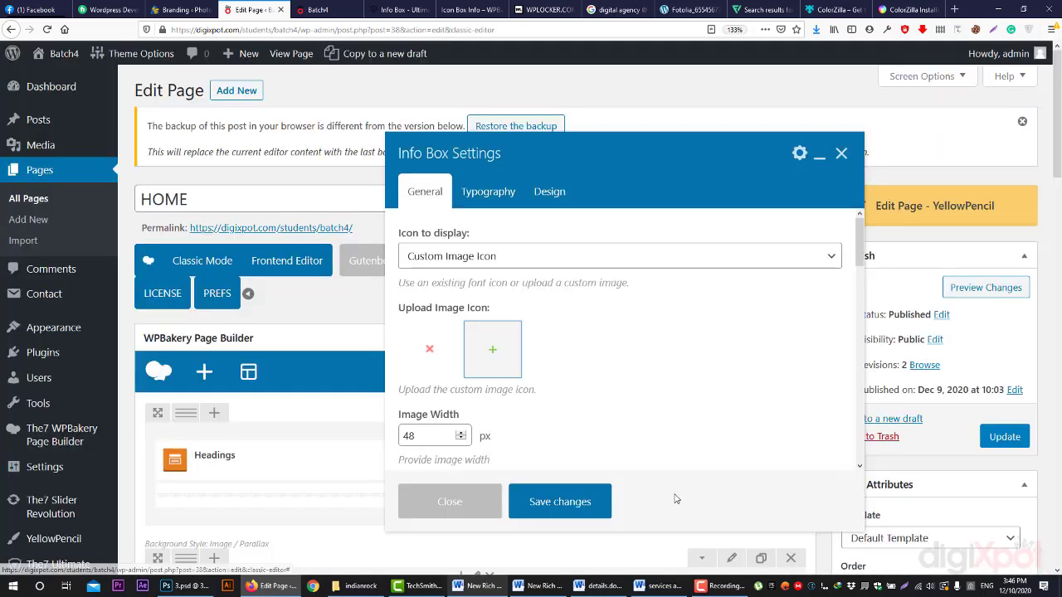
pyautogui.scroll(-2, 603, 353)
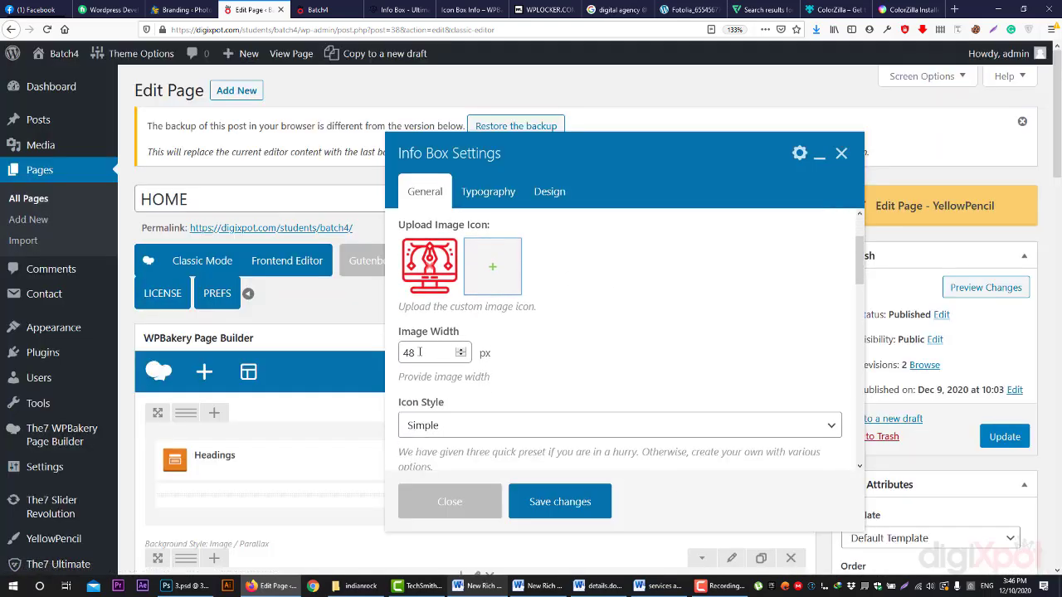
pyautogui.moveTo(419, 352); pyautogui.dragTo(368, 348)
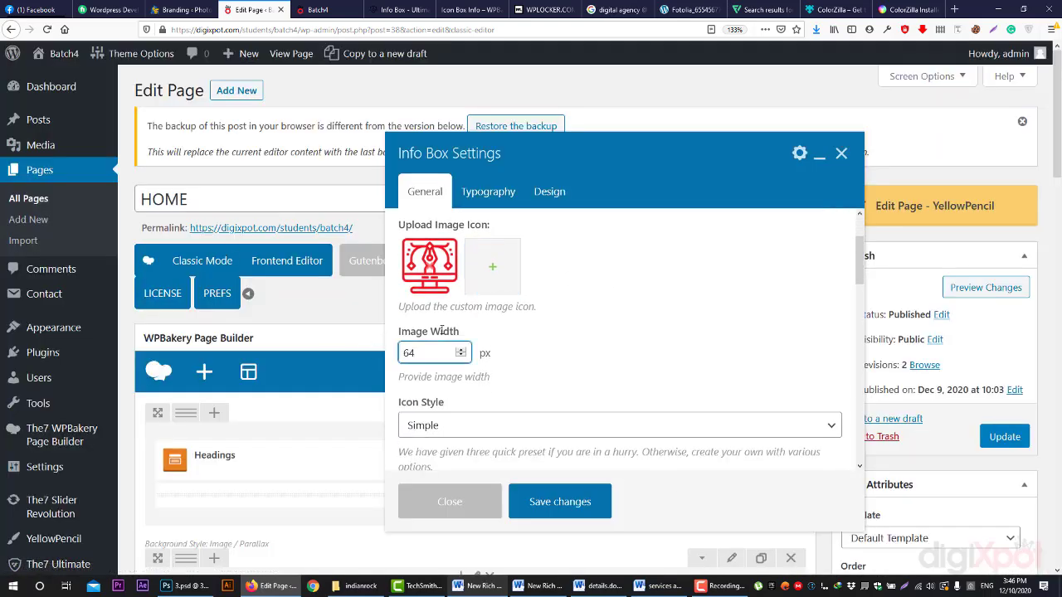
pyautogui.scroll(-4, 564, 334)
pyautogui.scroll(3, 564, 335)
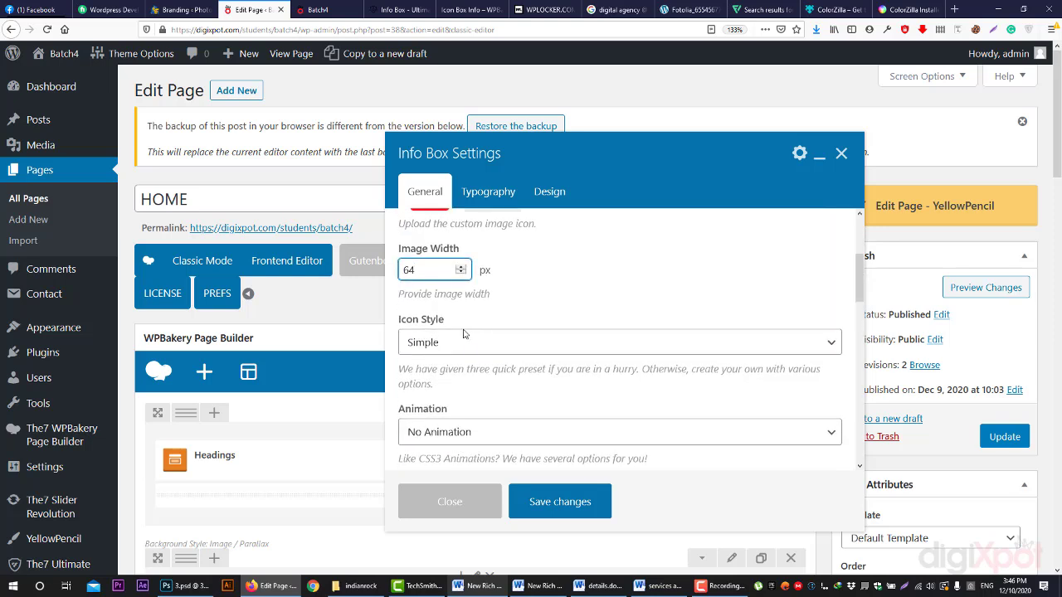
# - Give the icon a circle background style coloured black
pyautogui.click(468, 344)
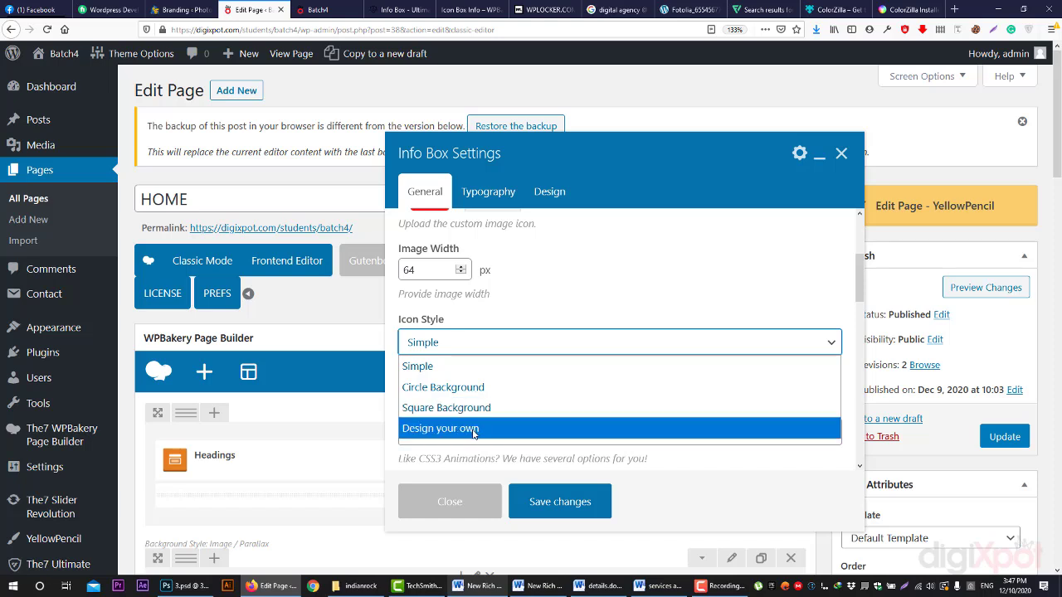
pyautogui.click(448, 387)
pyautogui.scroll(-2, 435, 355)
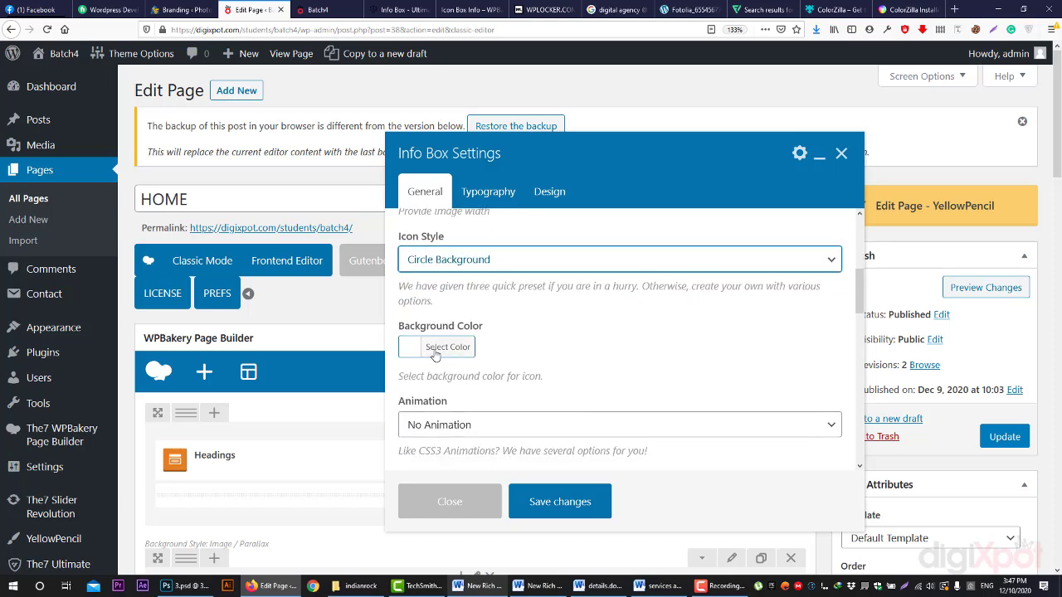
pyautogui.click(435, 349)
pyautogui.scroll(-4, 534, 354)
pyautogui.click(436, 341)
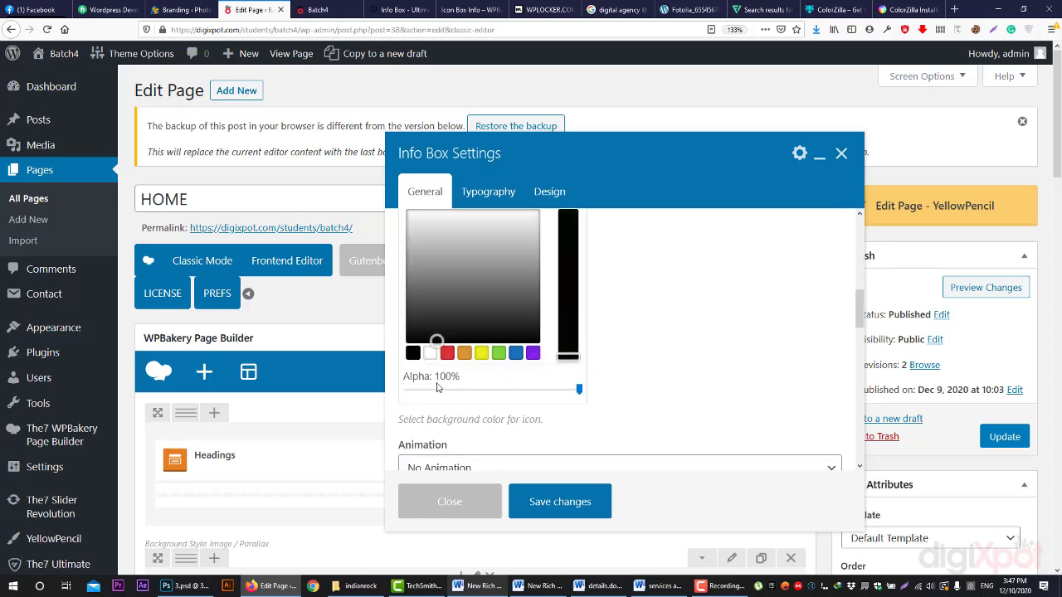
pyautogui.click(696, 294)
# - Scroll to the Title field and start entering the info box title
pyautogui.scroll(2, 652, 327)
pyautogui.scroll(-3, 652, 328)
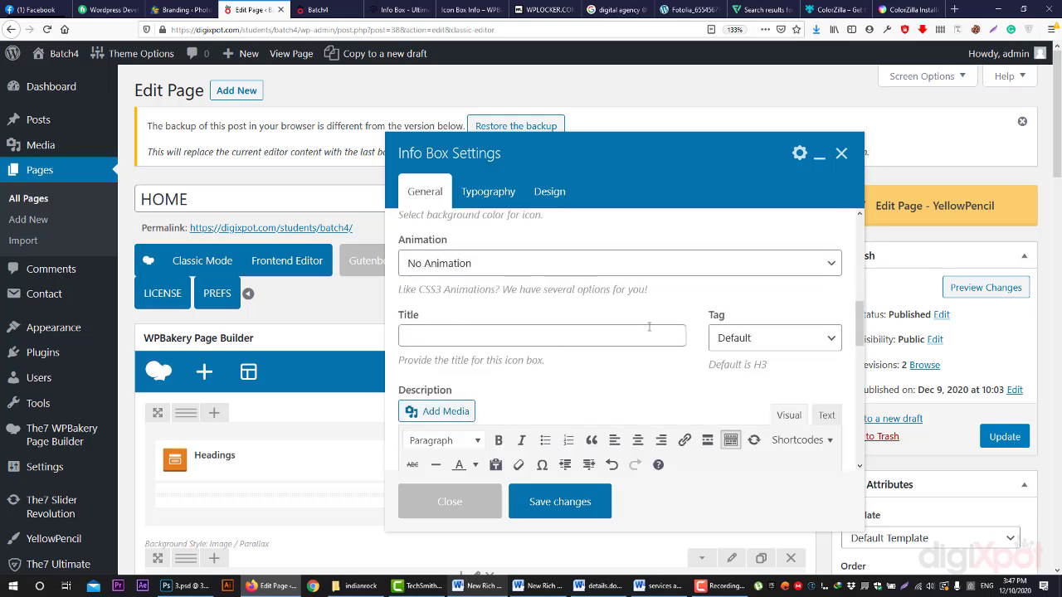
pyautogui.scroll(1, 613, 330)
pyautogui.scroll(1, 512, 354)
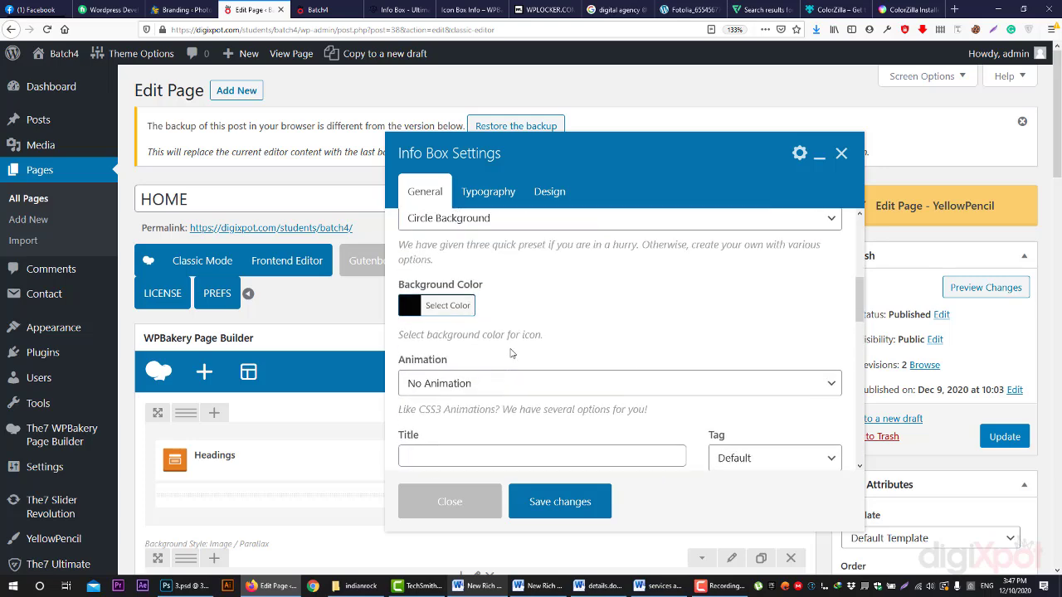
pyautogui.scroll(-3, 476, 365)
pyautogui.click(474, 340)
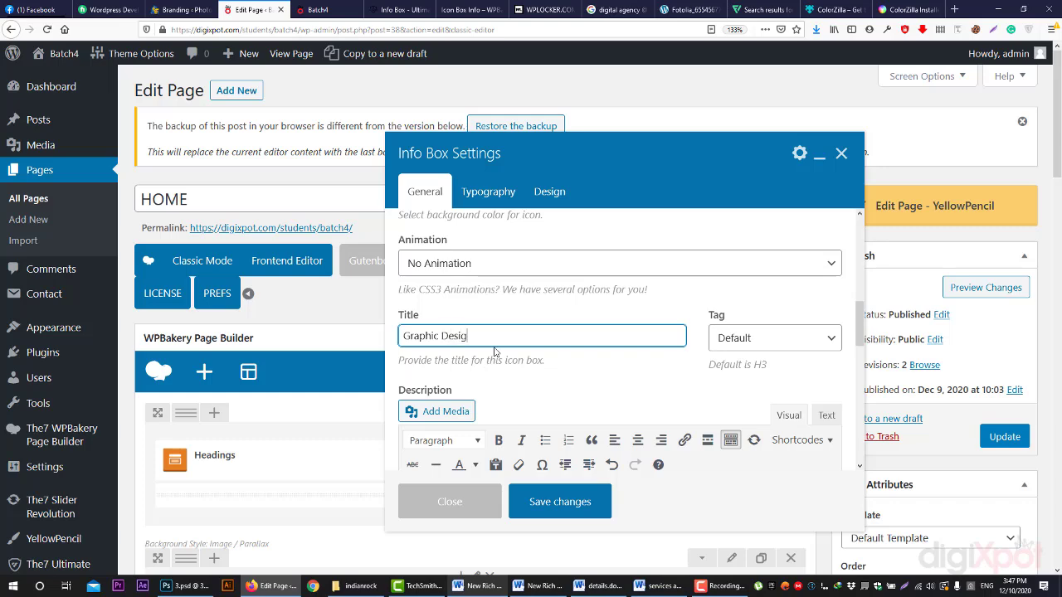
# - Paste the demo's sample description sentence into Description and centre-align it
pyautogui.click(417, 6)
pyautogui.moveTo(212, 254); pyautogui.dragTo(404, 276)
pyautogui.hotkey('ctrl', 'c')
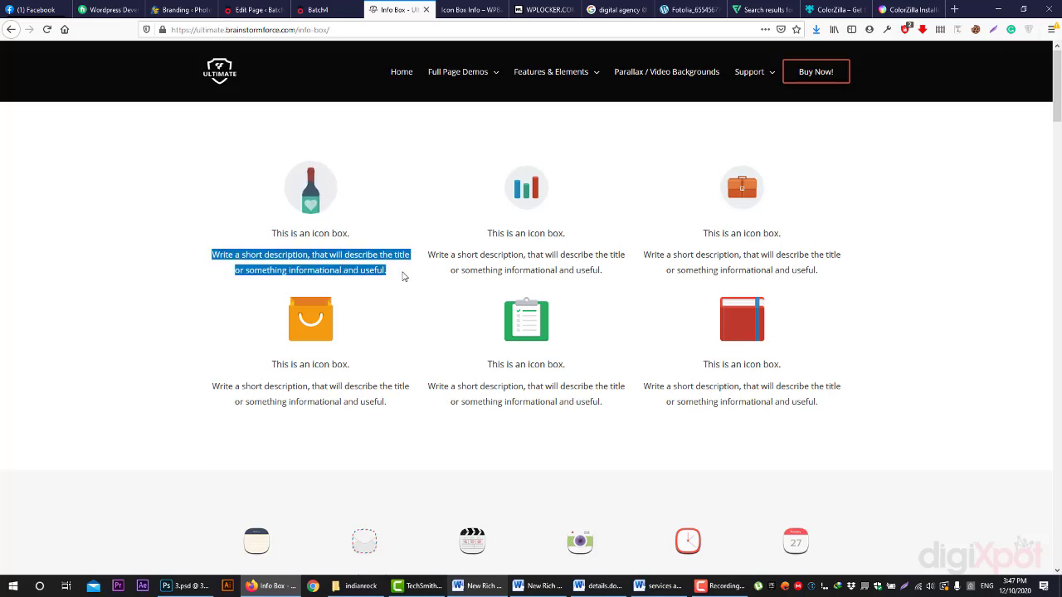
pyautogui.click(255, 6)
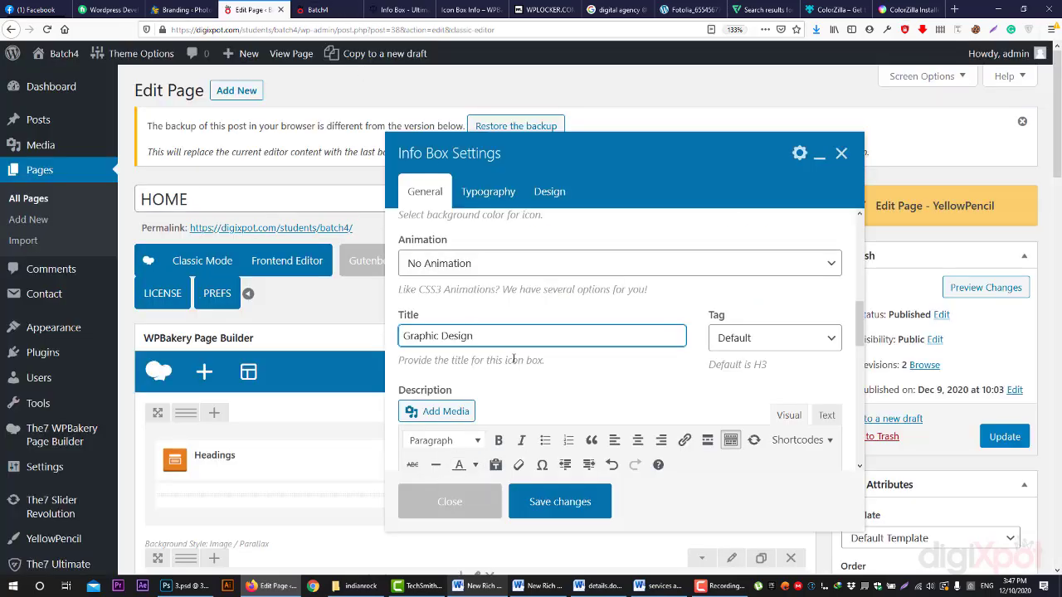
pyautogui.scroll(-3, 514, 359)
pyautogui.click(484, 365)
pyautogui.hotkey('ctrl', 'v')
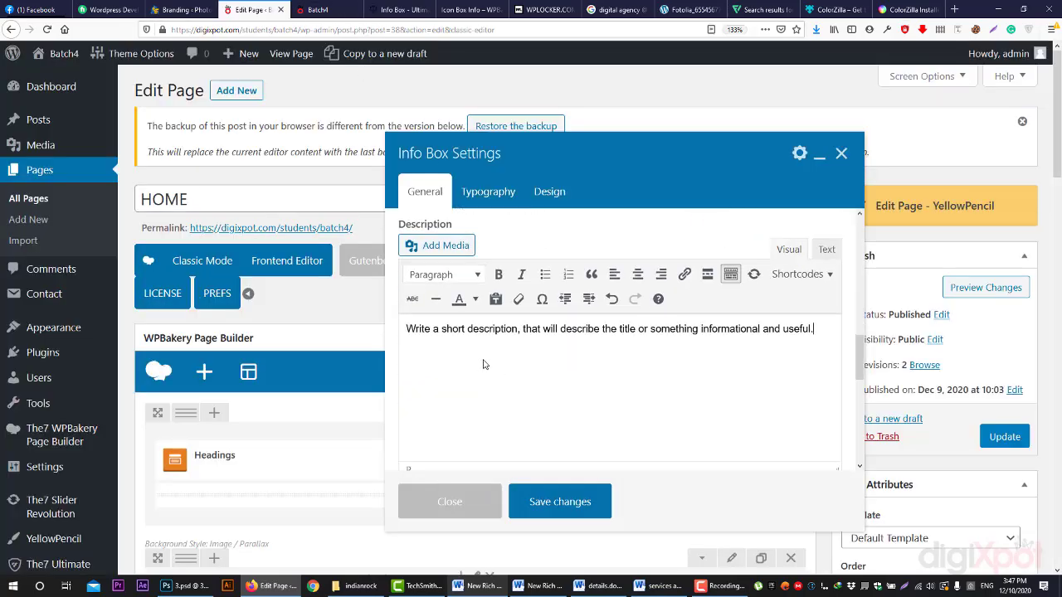
pyautogui.hotkey('ctrl', 'a')
pyautogui.click(637, 274)
# - Set the info box Hover Effect to Icon Bounce Up
pyautogui.scroll(3, 643, 387)
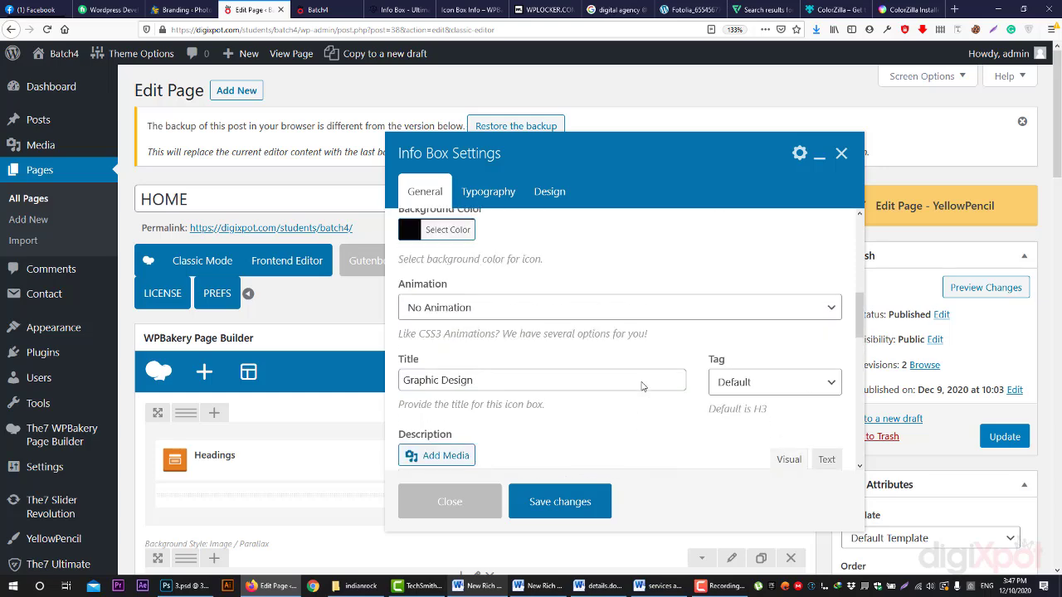
pyautogui.scroll(-3, 643, 386)
pyautogui.scroll(2, 641, 387)
pyautogui.scroll(-6, 635, 380)
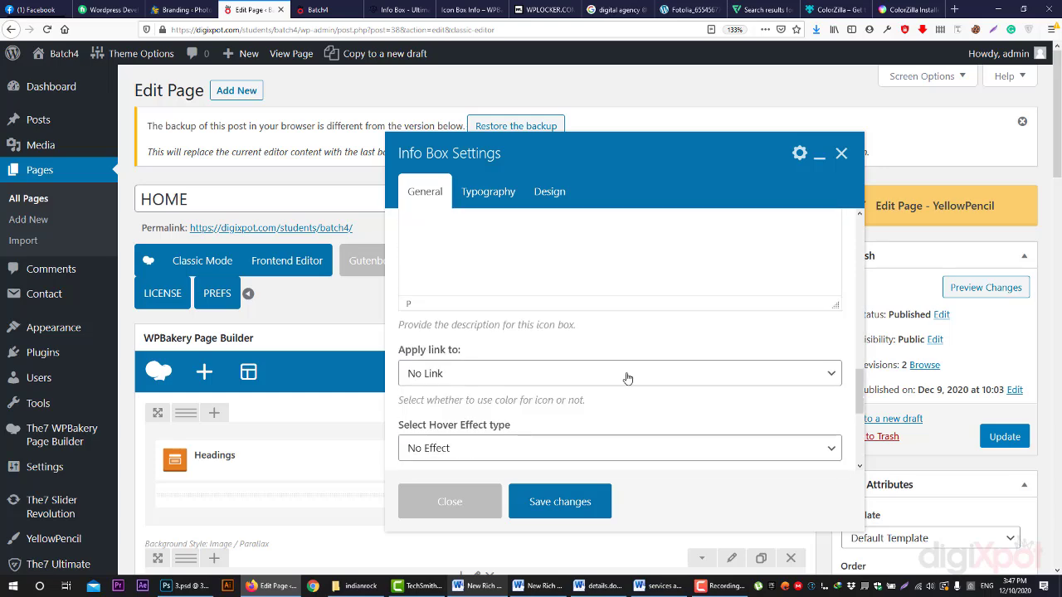
pyautogui.scroll(-1, 465, 363)
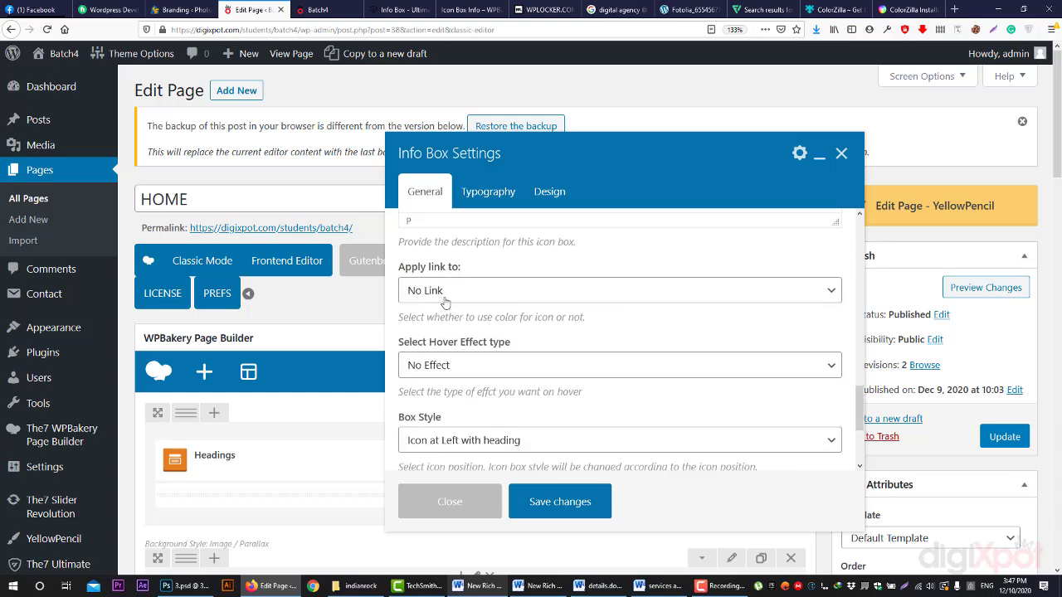
pyautogui.click(455, 370)
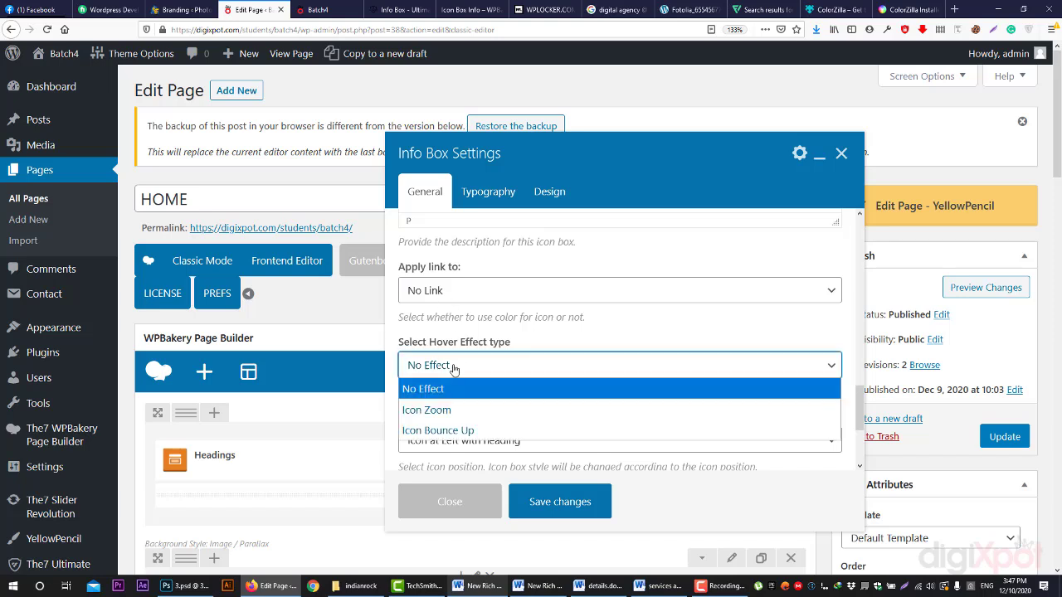
pyautogui.click(448, 430)
pyautogui.scroll(-2, 464, 388)
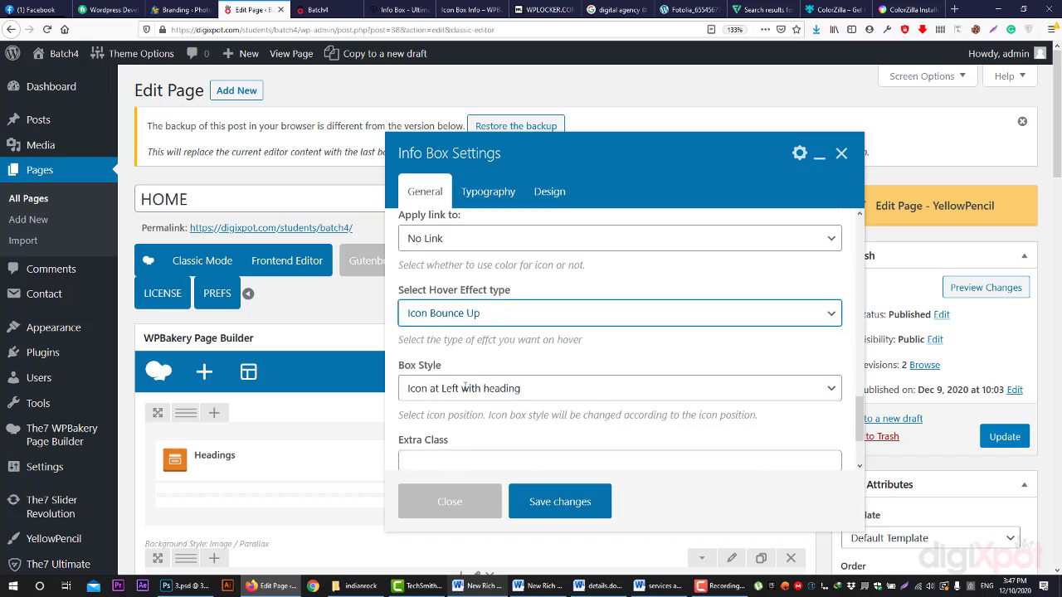
pyautogui.scroll(-1, 465, 387)
pyautogui.click(433, 364)
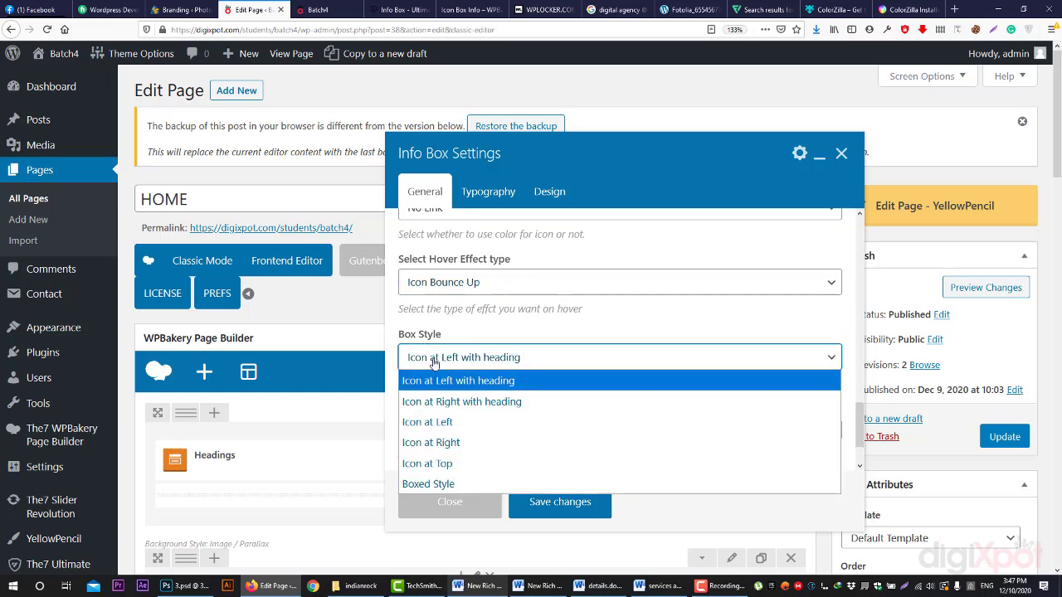
pyautogui.click(396, 9)
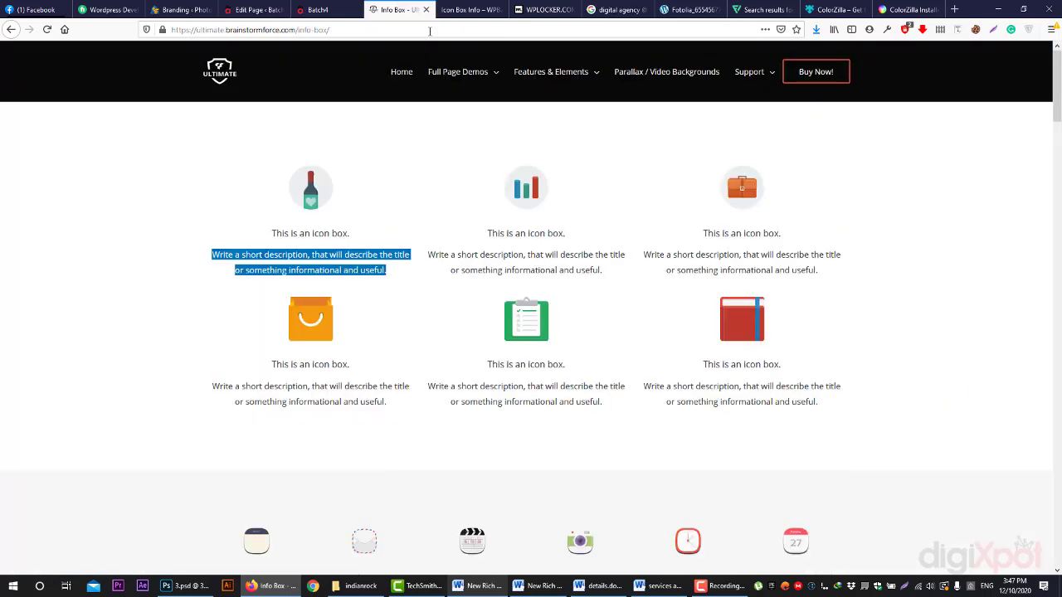
pyautogui.scroll(-2, 351, 348)
pyautogui.scroll(2, 349, 326)
pyautogui.scroll(-5, 334, 296)
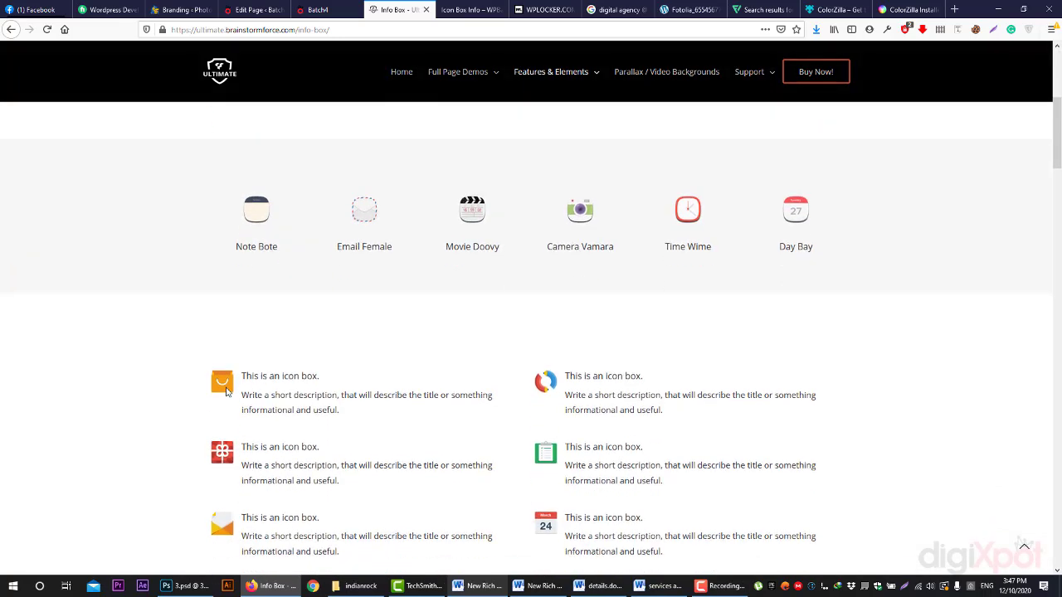
pyautogui.scroll(-10, 240, 390)
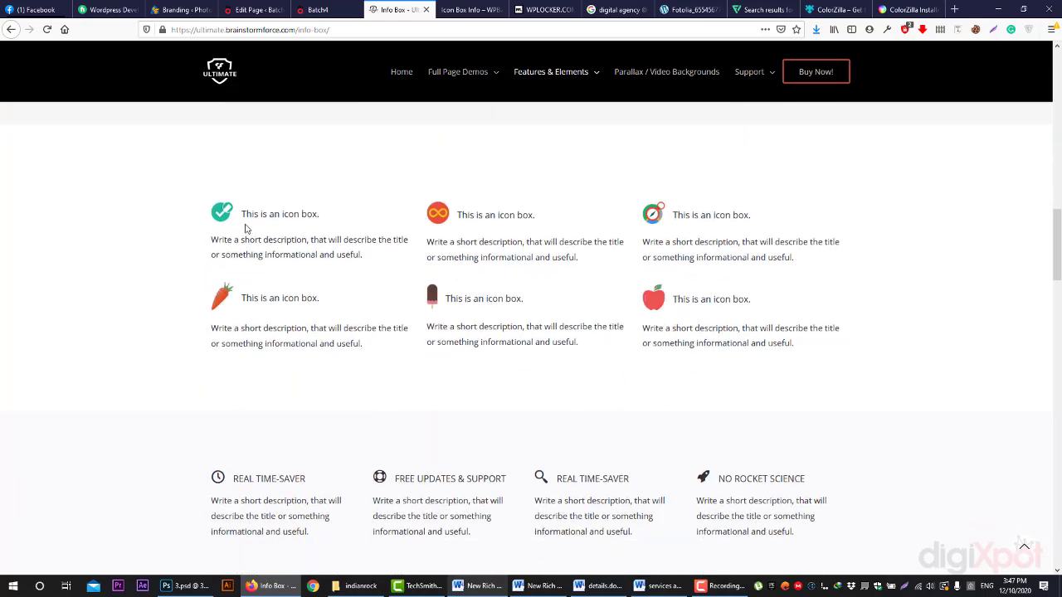
pyautogui.scroll(-6, 261, 256)
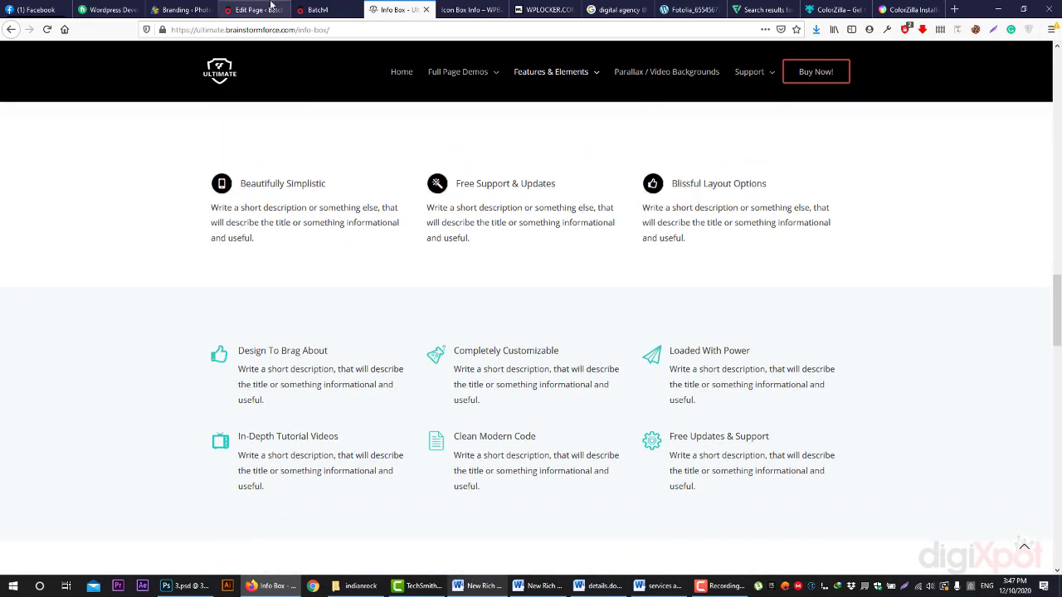
pyautogui.click(271, 9)
pyautogui.click(422, 282)
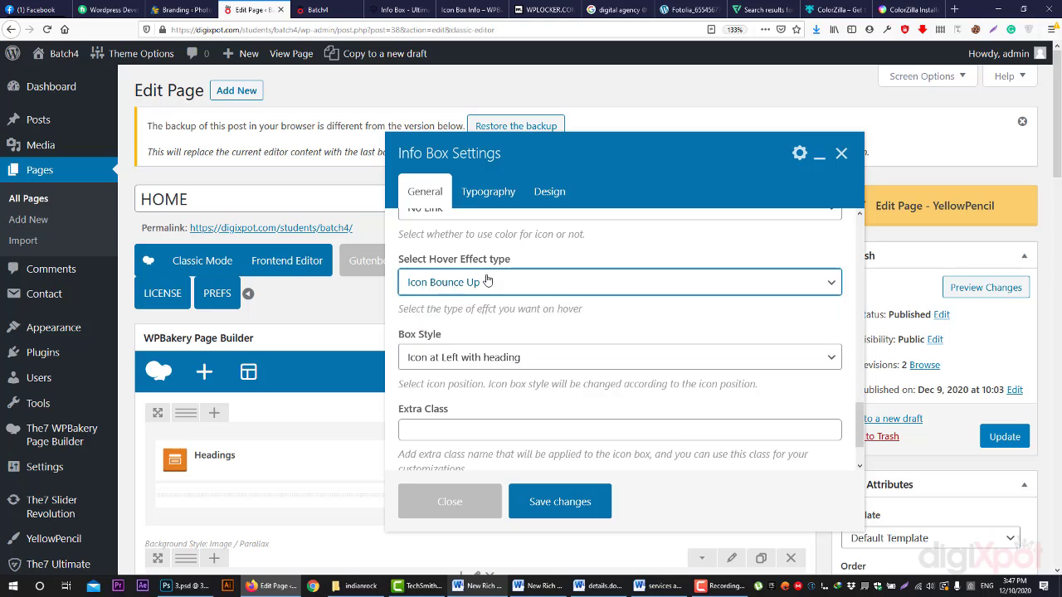
# - Set the Box Style to Icon at Top
pyautogui.click(496, 362)
pyautogui.click(479, 465)
pyautogui.scroll(-1, 479, 427)
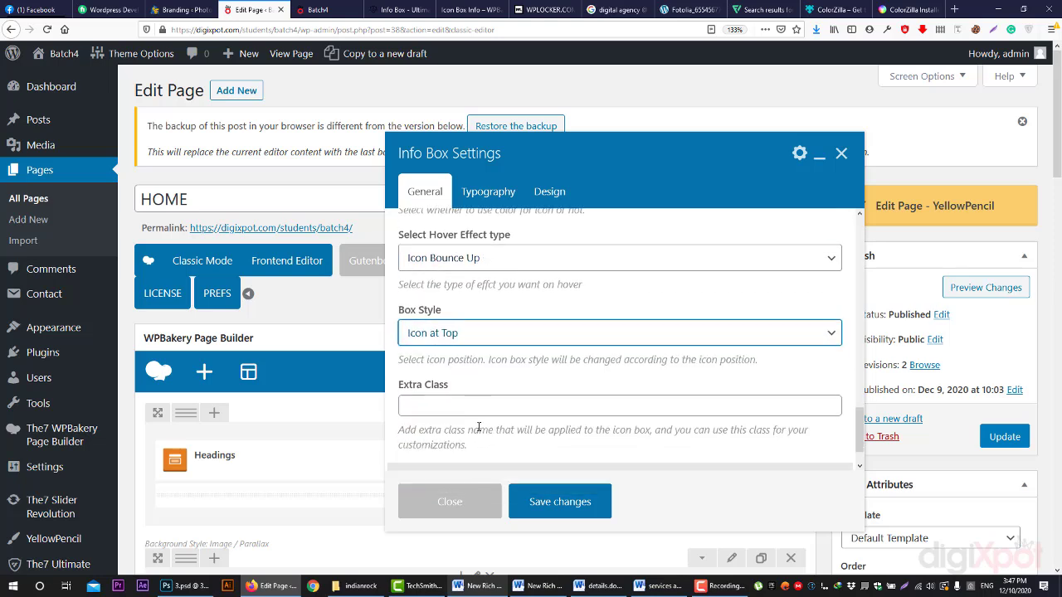
# - In Typography, set the title colour to #050505
pyautogui.click(499, 194)
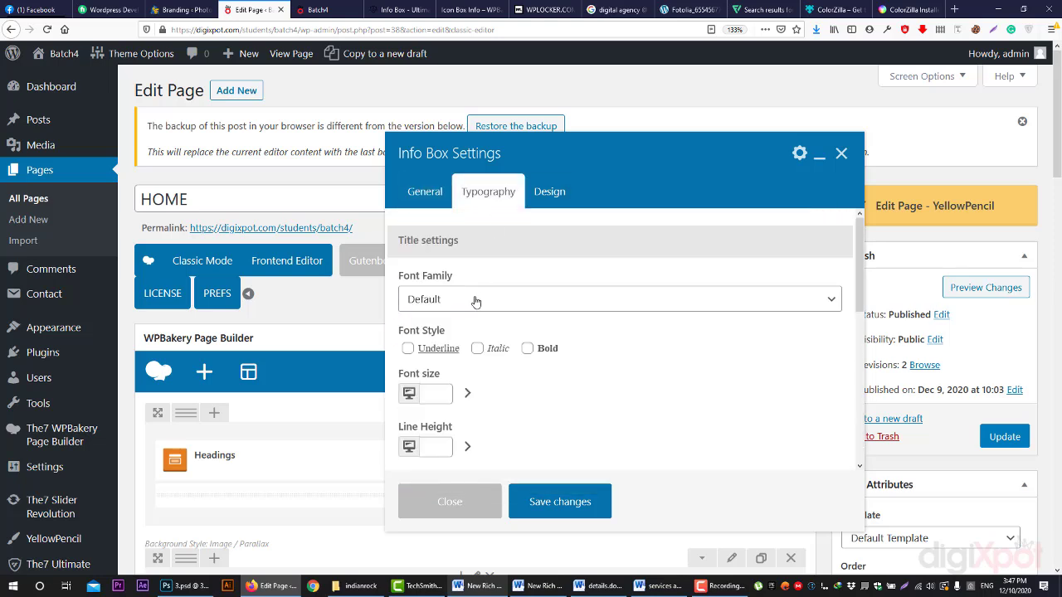
pyautogui.click(475, 302)
pyautogui.click(475, 303)
pyautogui.scroll(-3, 429, 450)
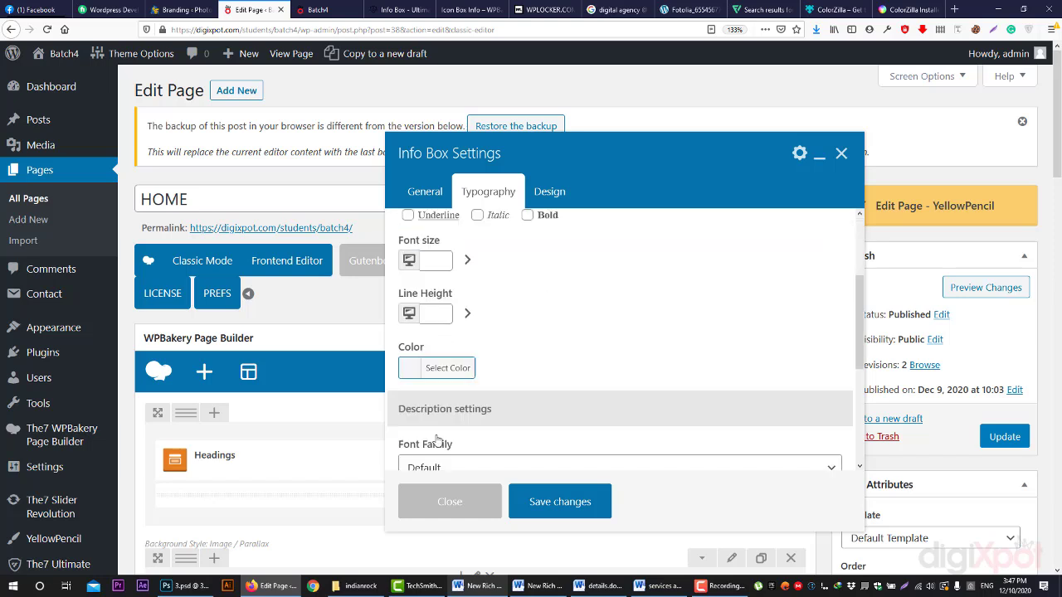
pyautogui.scroll(2, 429, 340)
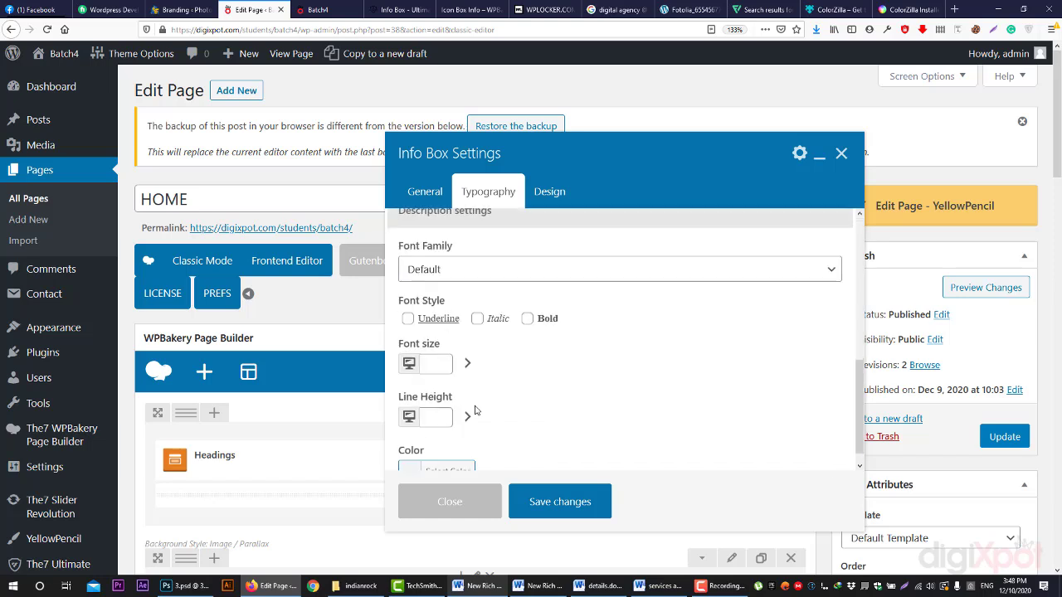
pyautogui.scroll(-1, 473, 407)
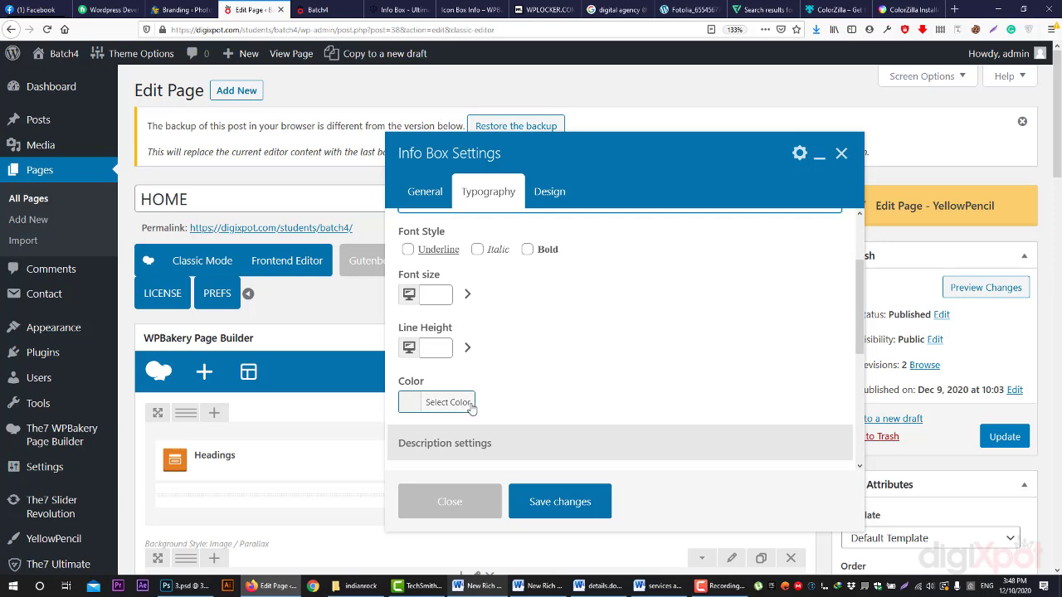
pyautogui.click(460, 401)
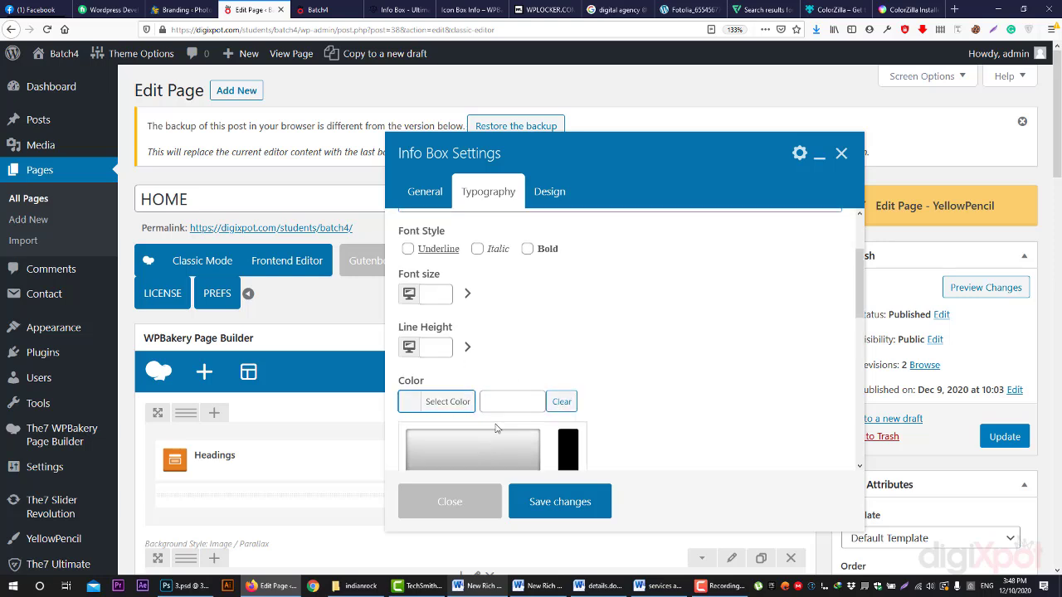
pyautogui.scroll(-3, 464, 382)
pyautogui.click(473, 396)
pyautogui.click(711, 340)
# - Check the Design tab, then save the info box settings
pyautogui.click(561, 201)
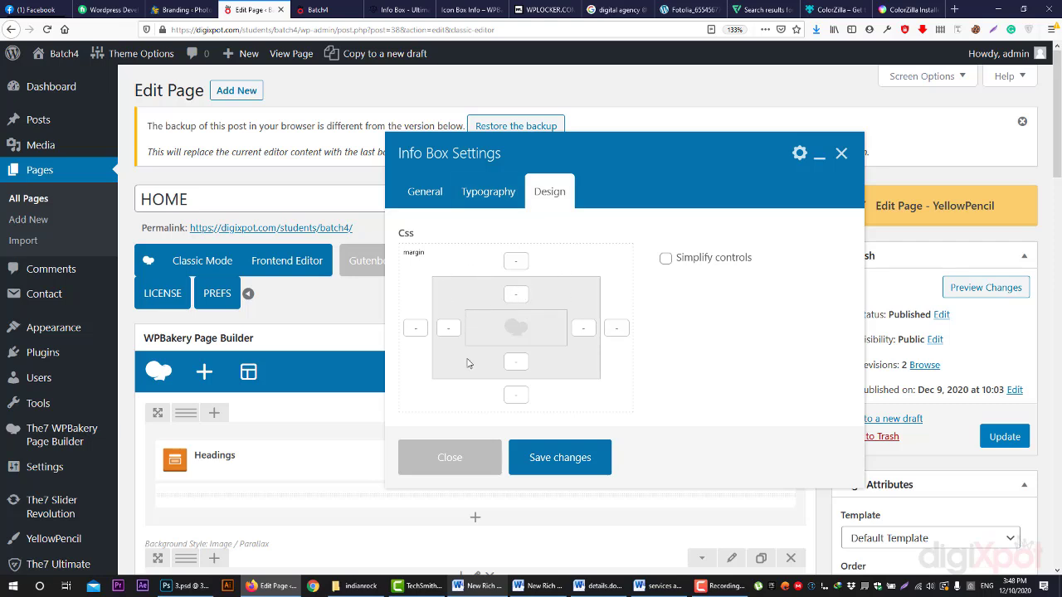
pyautogui.click(543, 457)
pyautogui.scroll(-5, 465, 341)
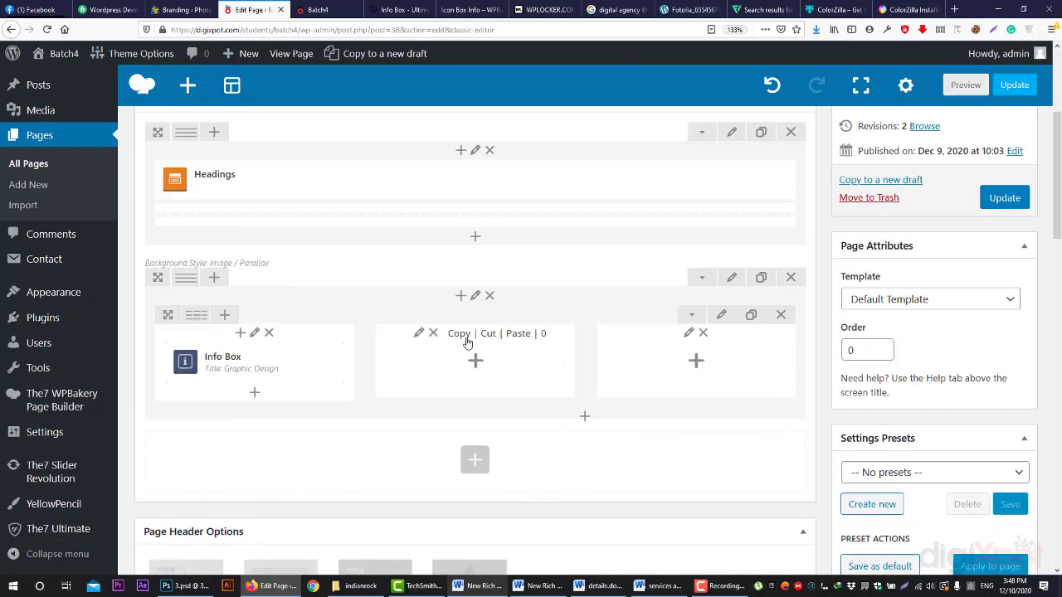
# - Preview the HOME page, close the old site and ColorZilla tabs, and scroll to Graphic Design
pyautogui.click(966, 84)
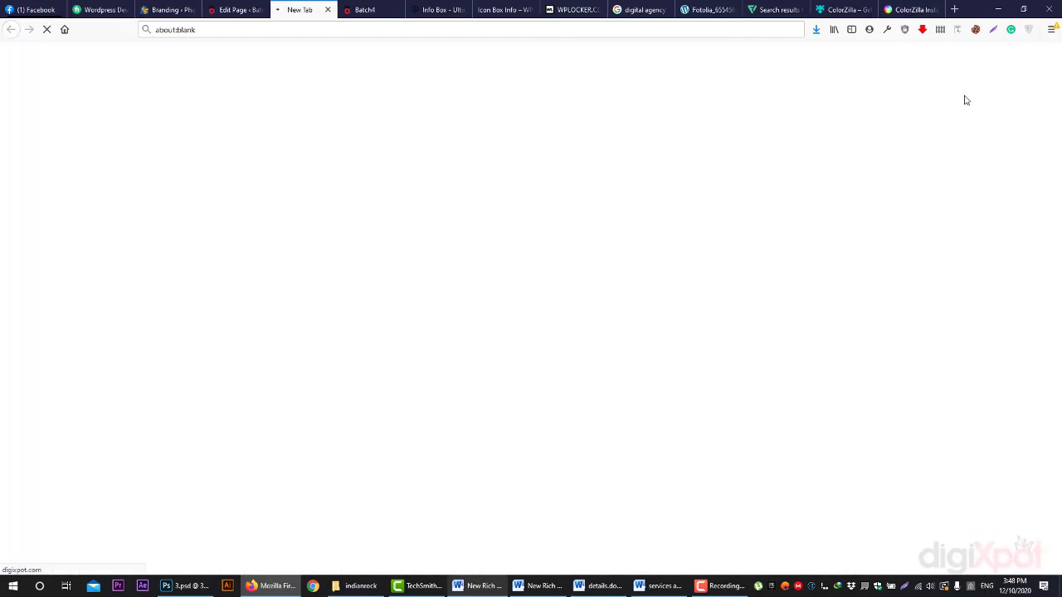
pyautogui.middleClick(367, 7)
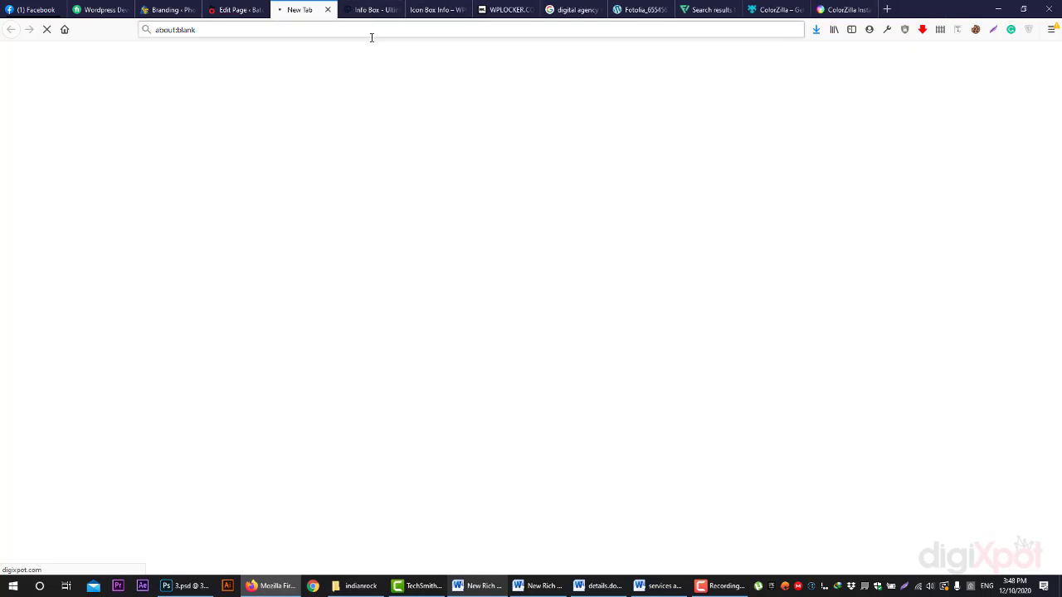
pyautogui.middleClick(917, 5)
pyautogui.middleClick(916, 5)
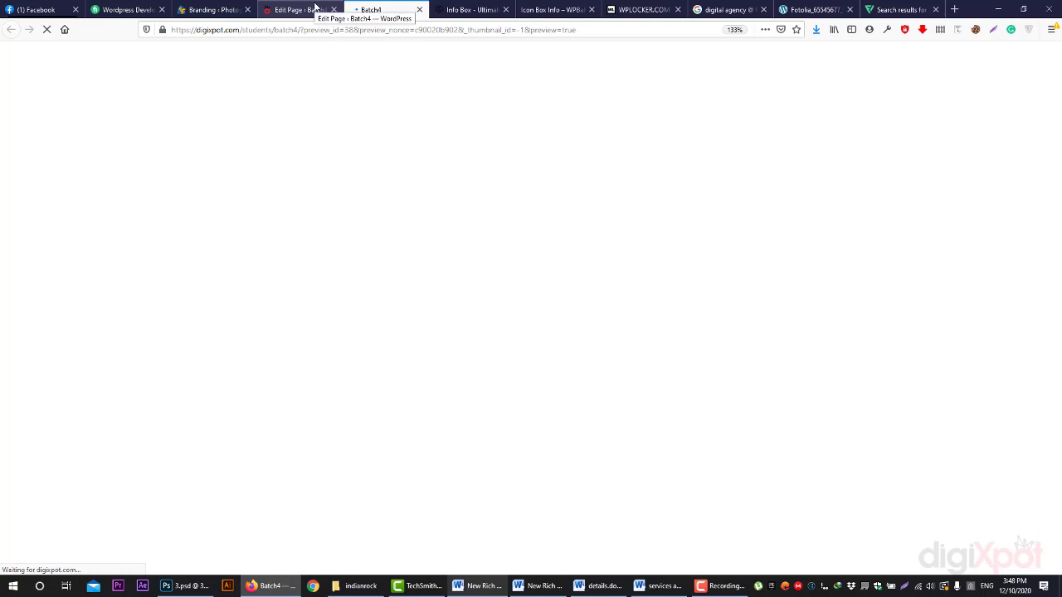
pyautogui.scroll(-4, 468, 223)
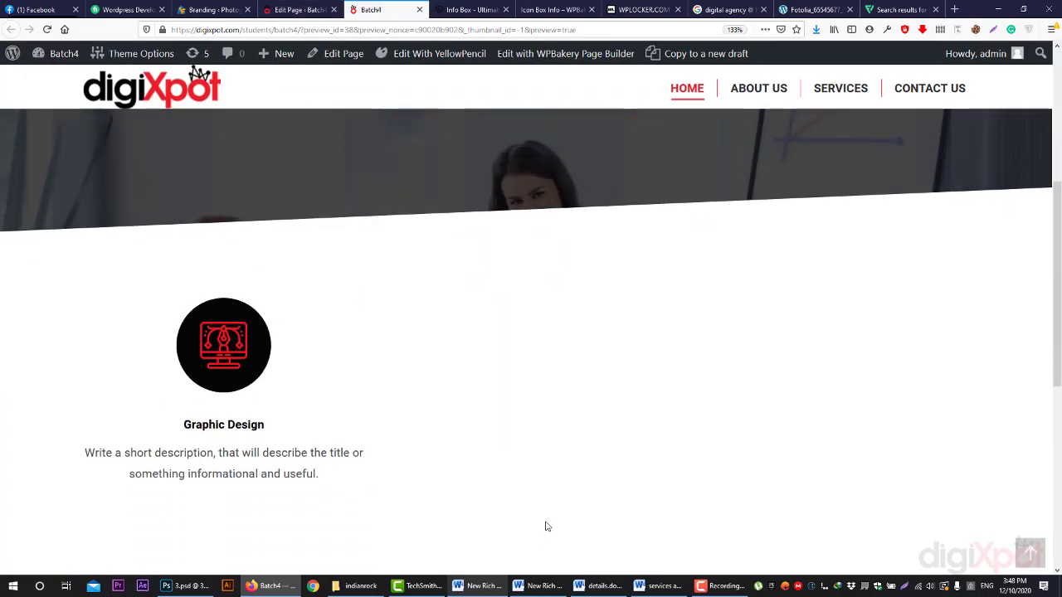
# - Switch the Graphic Design box's Icon Style to Simple, save, preview, and return to the editor
pyautogui.click(300, 10)
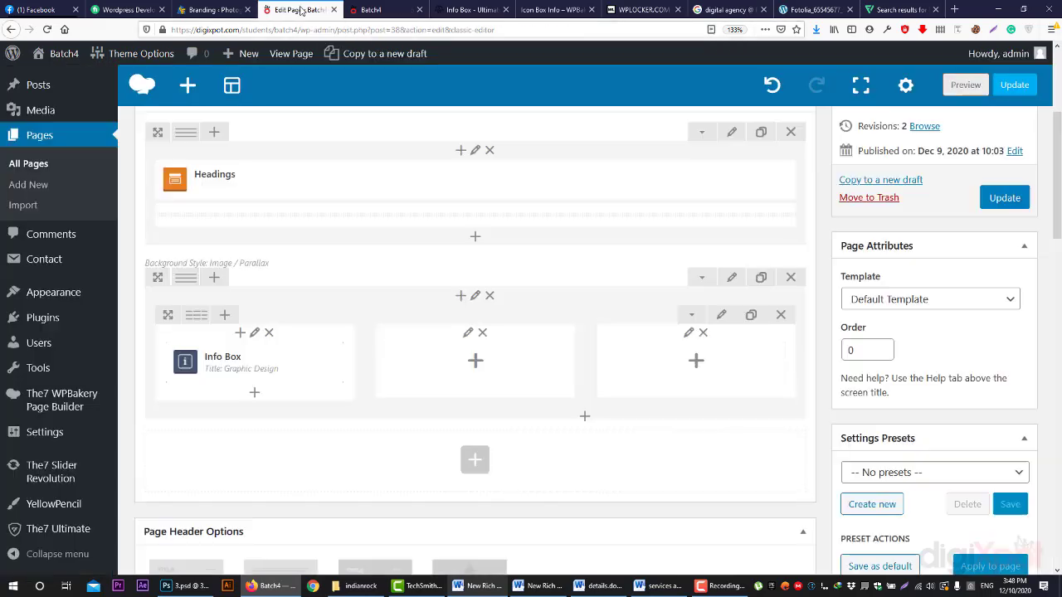
pyautogui.click(215, 363)
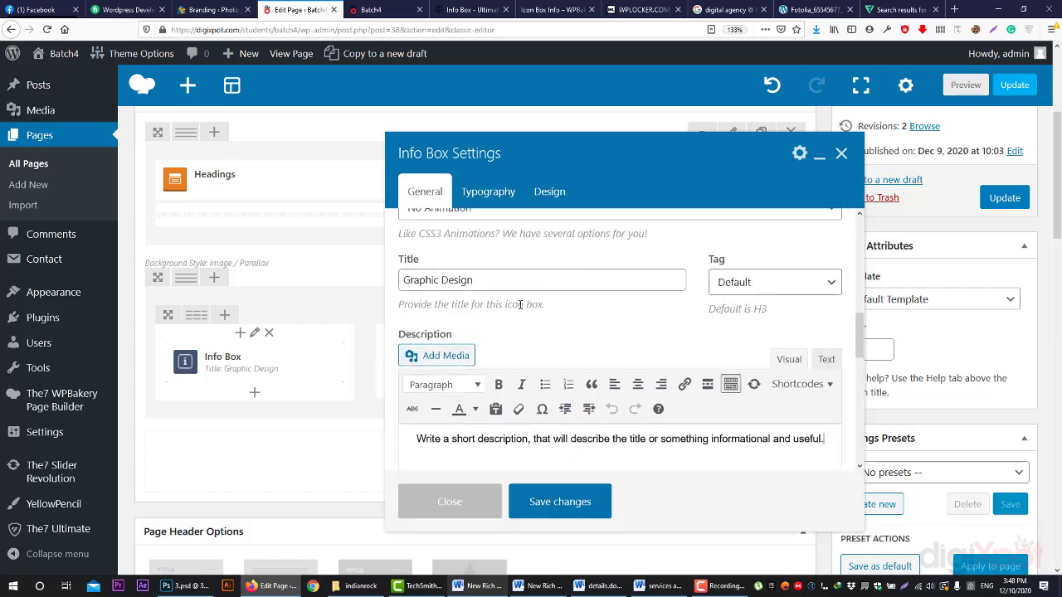
pyautogui.click(454, 297)
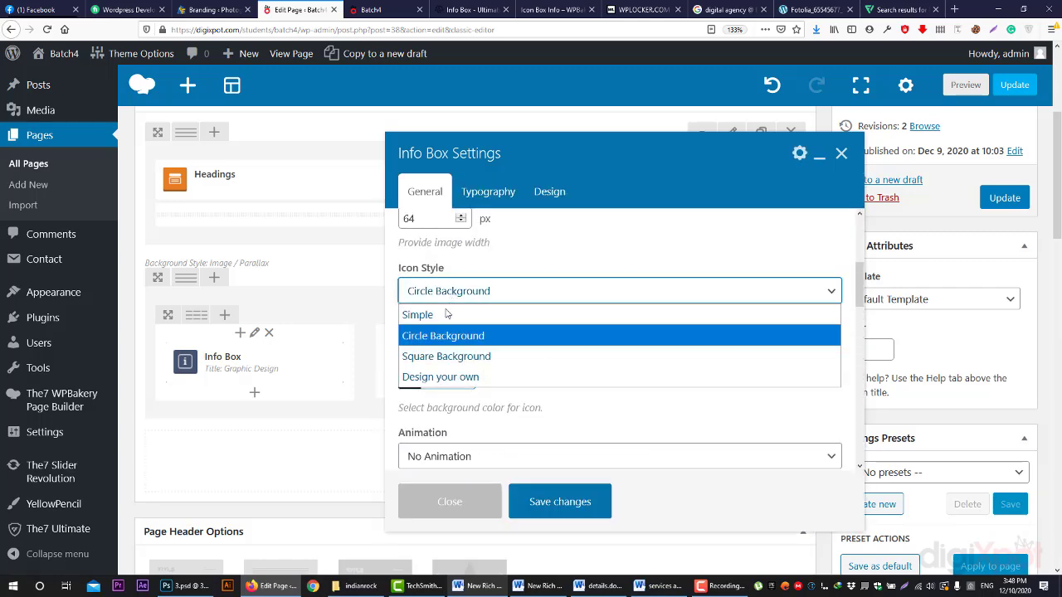
pyautogui.click(441, 315)
pyautogui.click(585, 502)
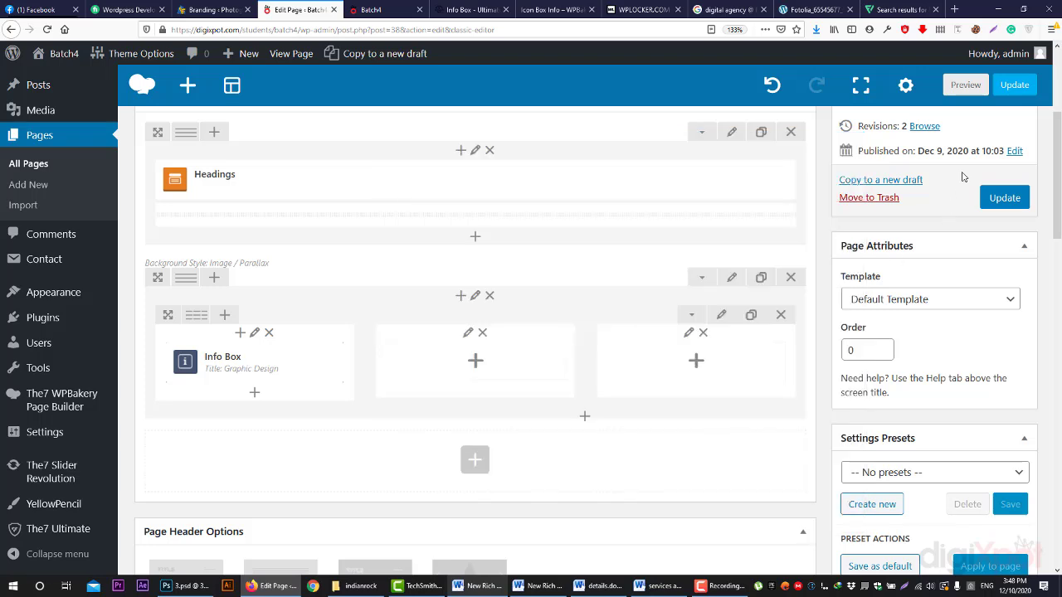
pyautogui.click(966, 85)
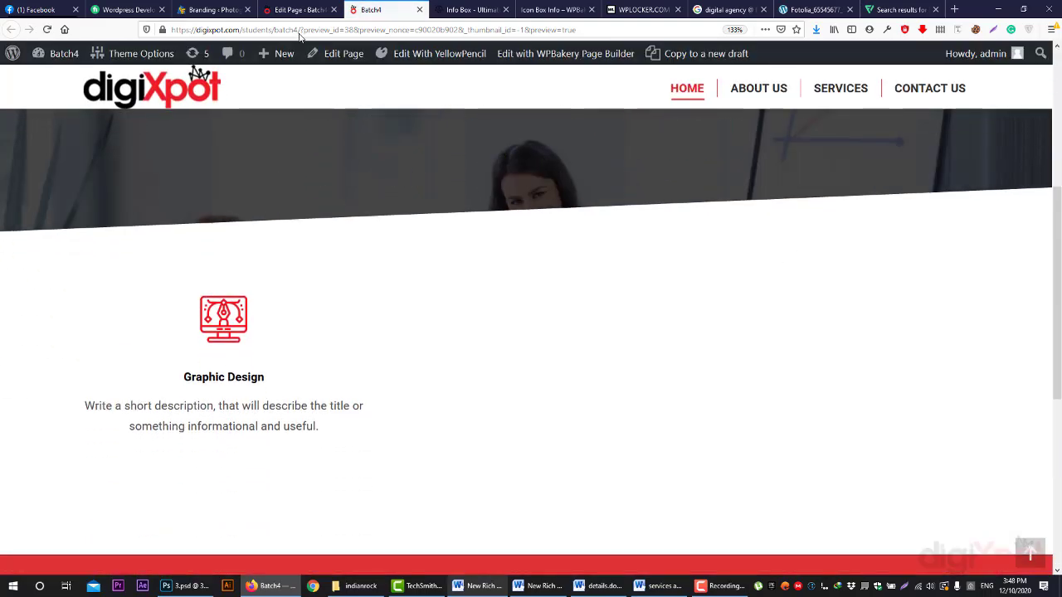
pyautogui.click(297, 9)
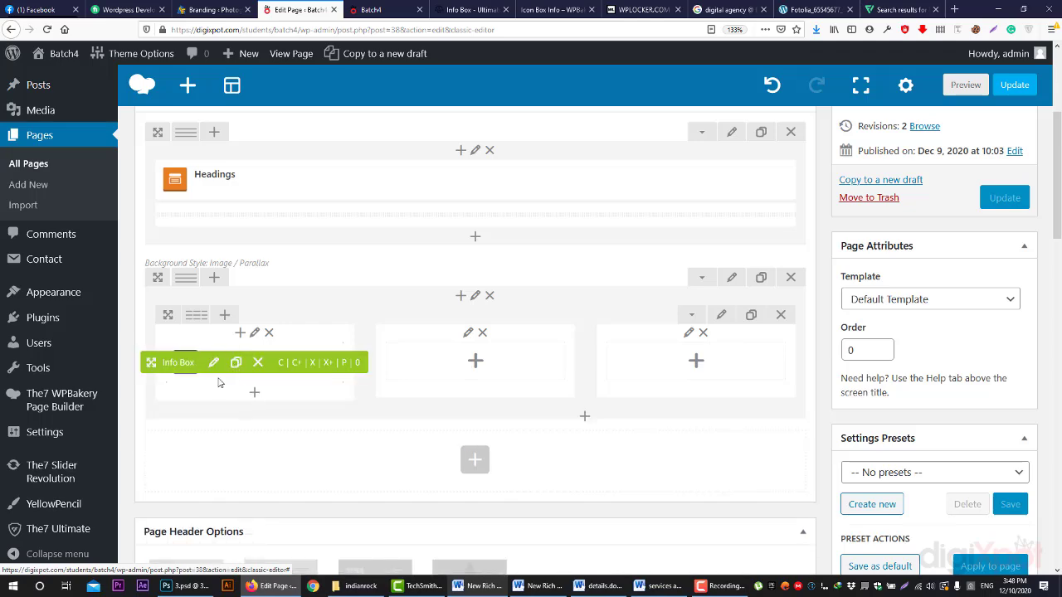
# - Copy the Graphic Design info box into the middle and right columns, then edit the middle one
pyautogui.moveTo(151, 362); pyautogui.dragTo(461, 437)
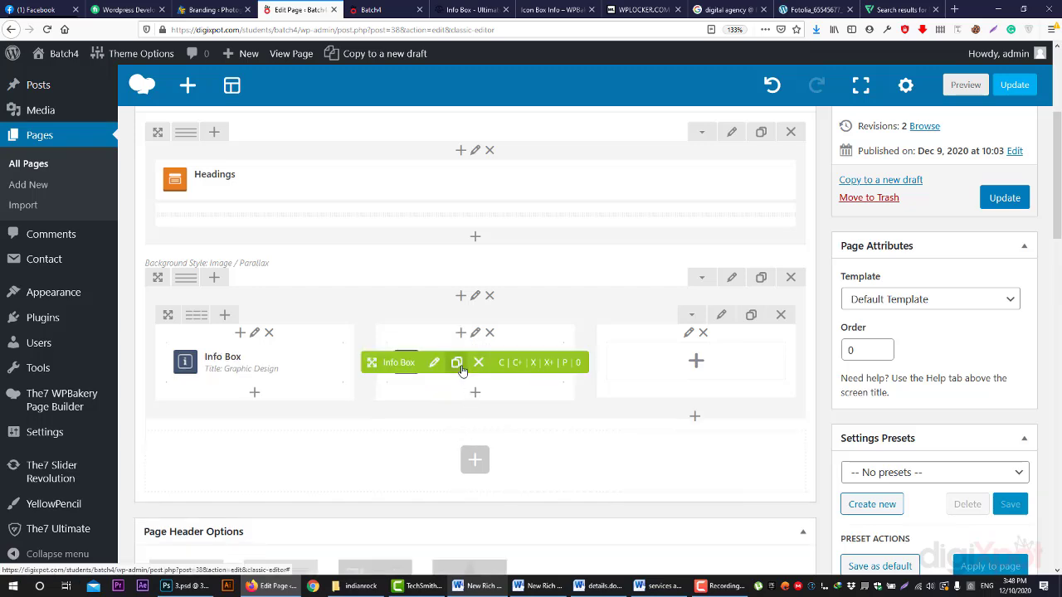
pyautogui.moveTo(411, 367); pyautogui.dragTo(674, 418)
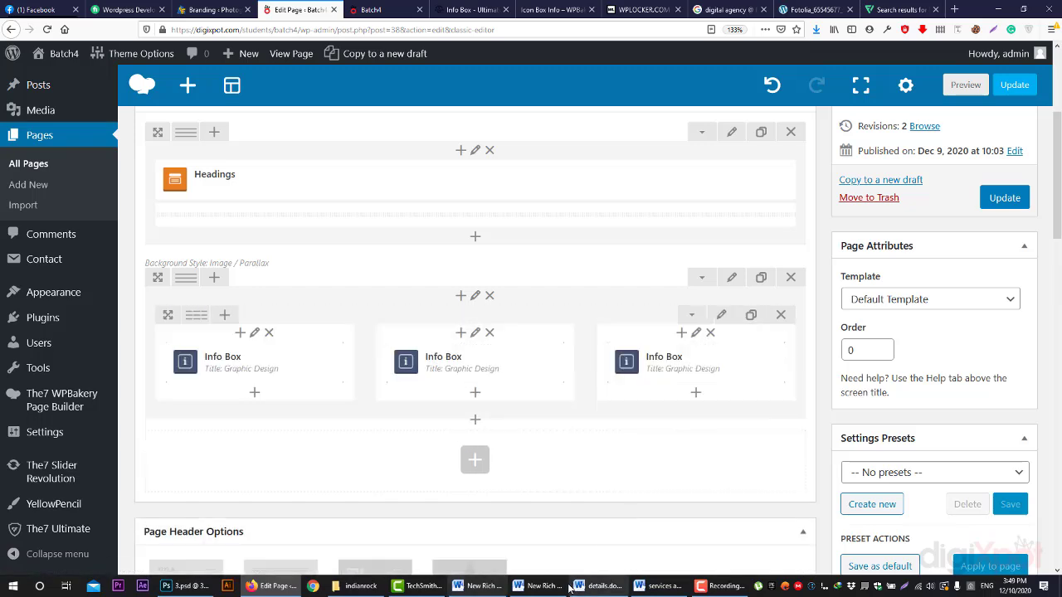
pyautogui.click(431, 365)
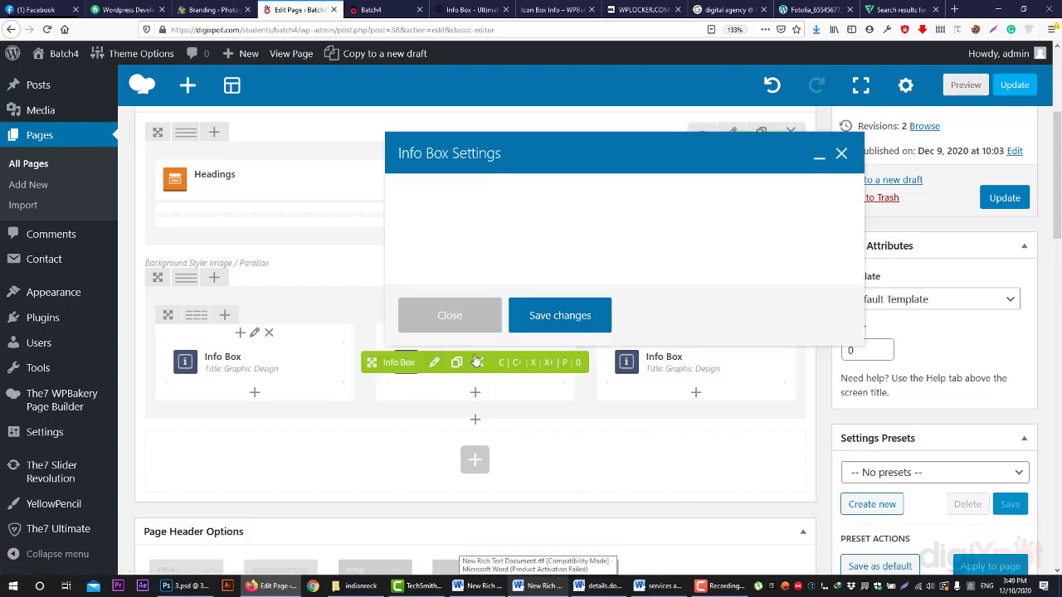
# - Replace the middle box's icon with the 2.png web development image
pyautogui.scroll(3, 479, 300)
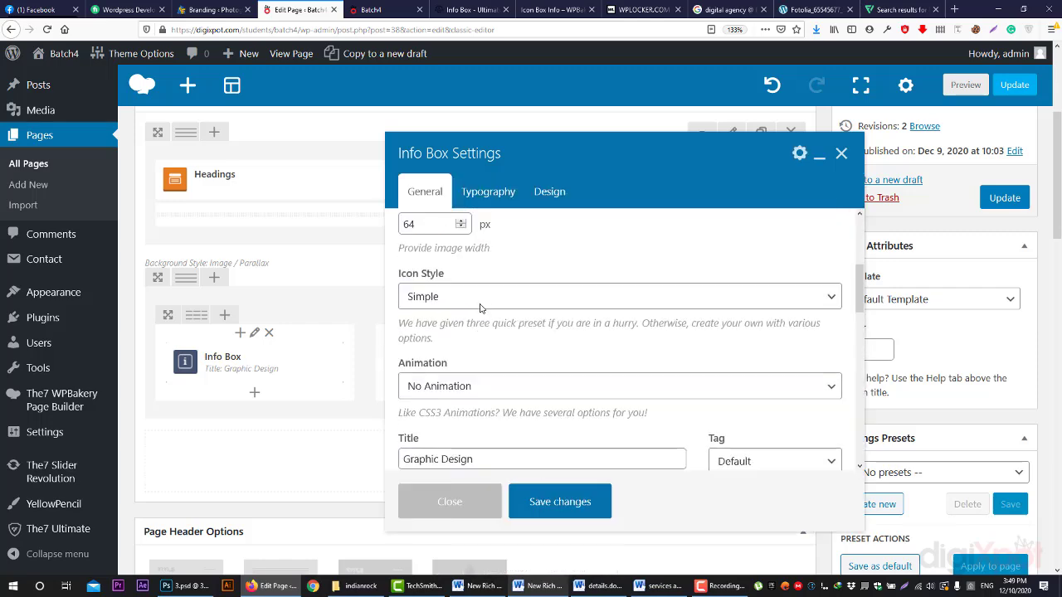
pyautogui.scroll(2, 430, 224)
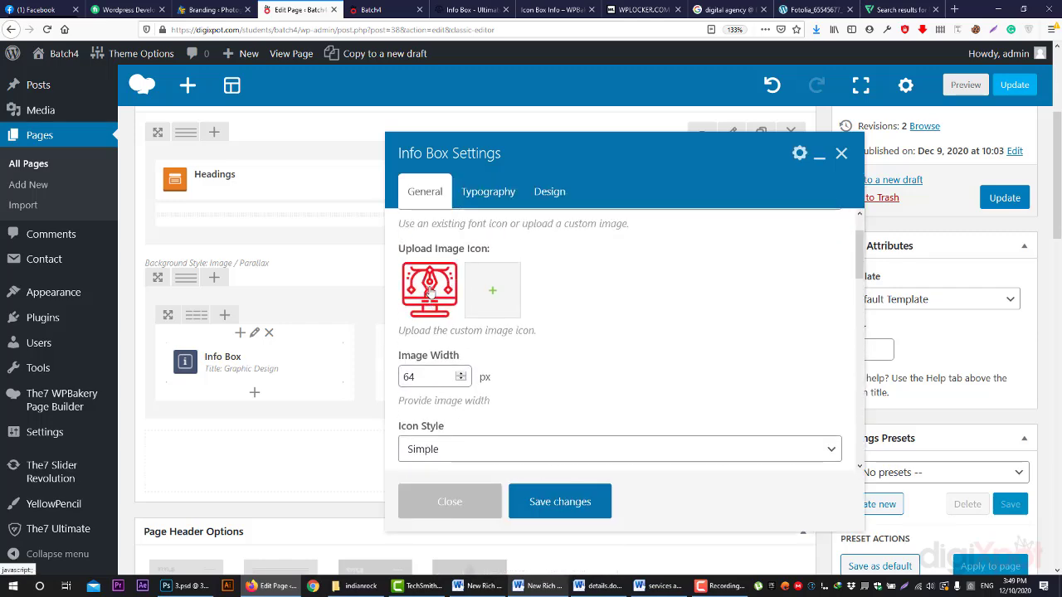
pyautogui.click(430, 291)
pyautogui.click(202, 239)
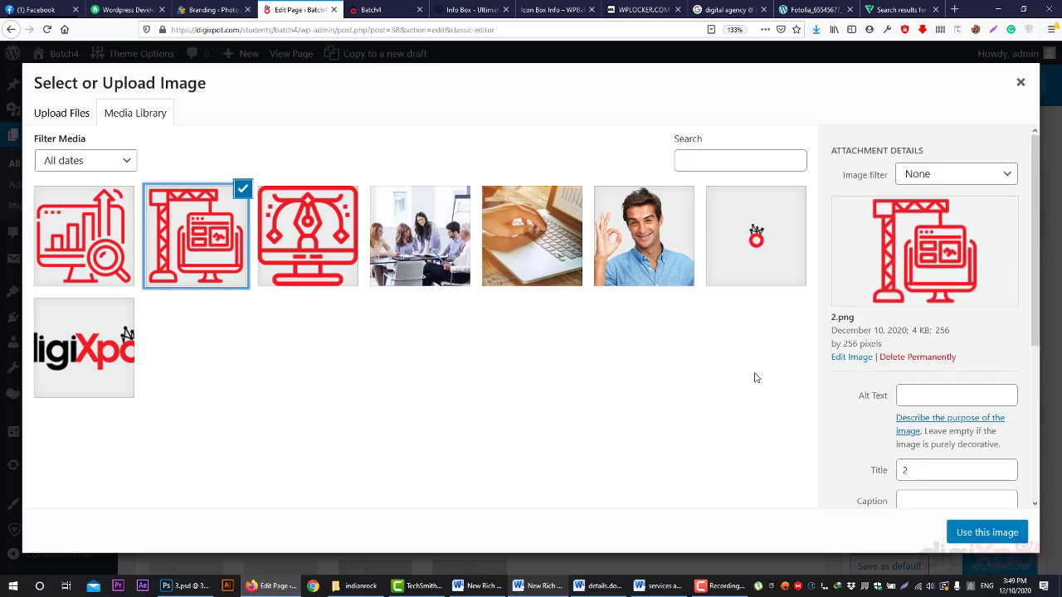
pyautogui.click(967, 532)
# - Retitle the middle box 'Web Development' and save it
pyautogui.scroll(-3, 461, 382)
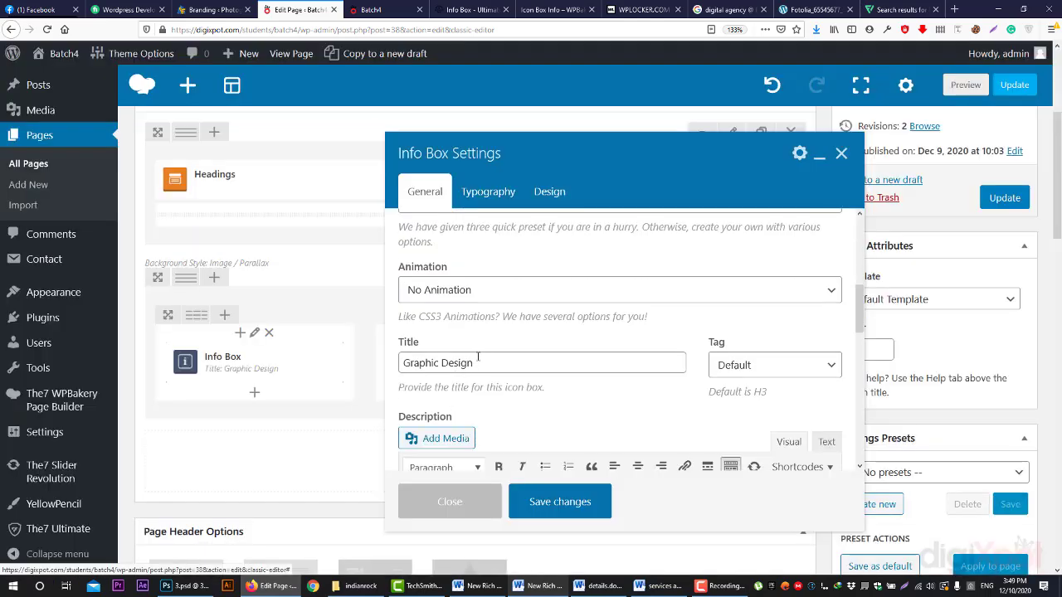
pyautogui.tripleClick(478, 356)
pyautogui.write('Web Development')
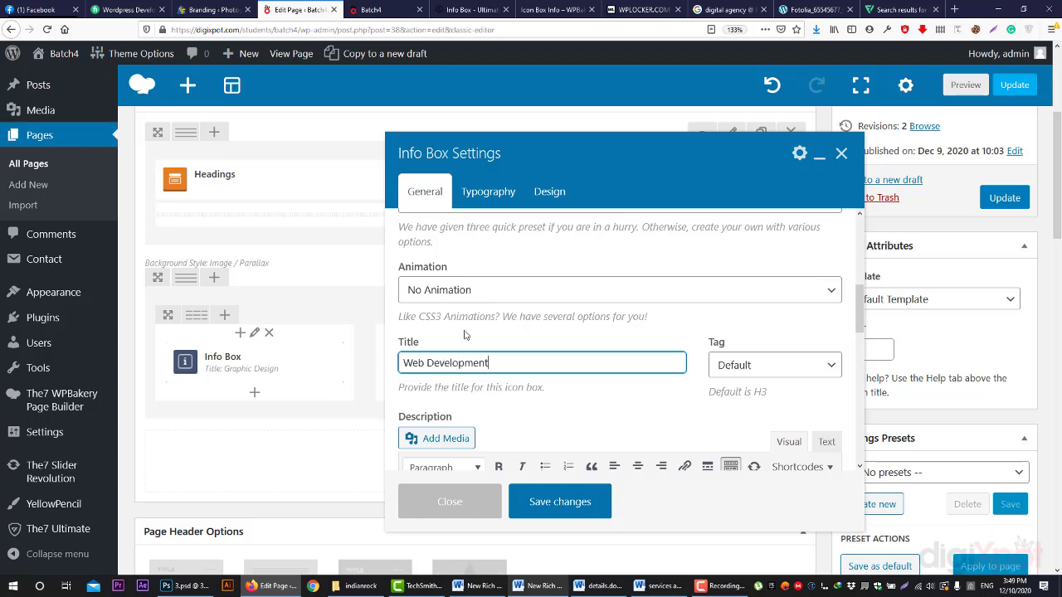
pyautogui.scroll(-5, 465, 334)
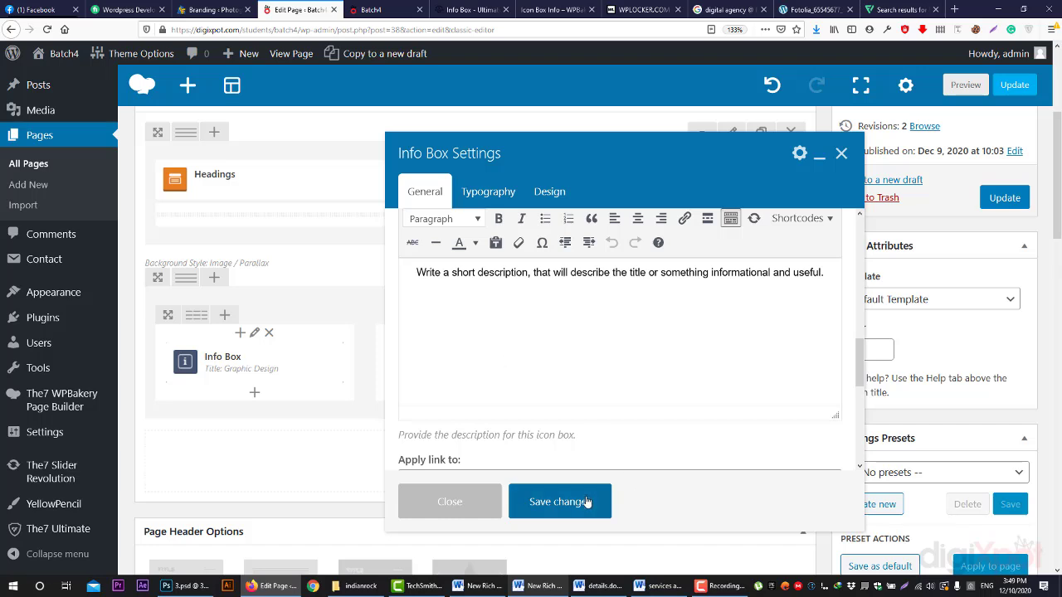
pyautogui.click(585, 501)
pyautogui.click(657, 362)
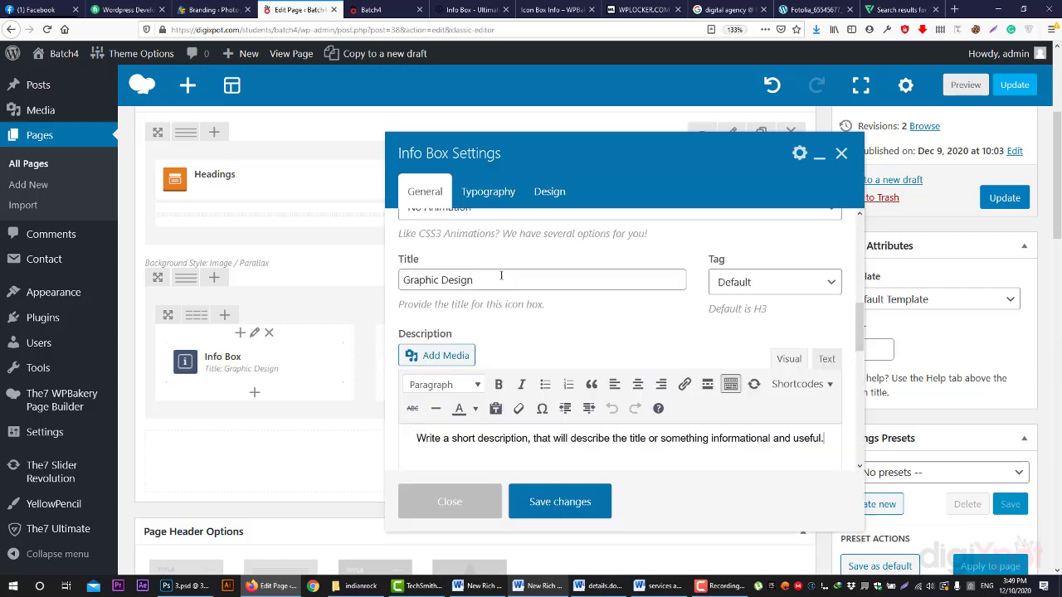
# - Retitle the third info box 'SEO'
pyautogui.scroll(-2, 499, 277)
pyautogui.scroll(2, 481, 243)
pyautogui.moveTo(473, 363); pyautogui.dragTo(342, 369)
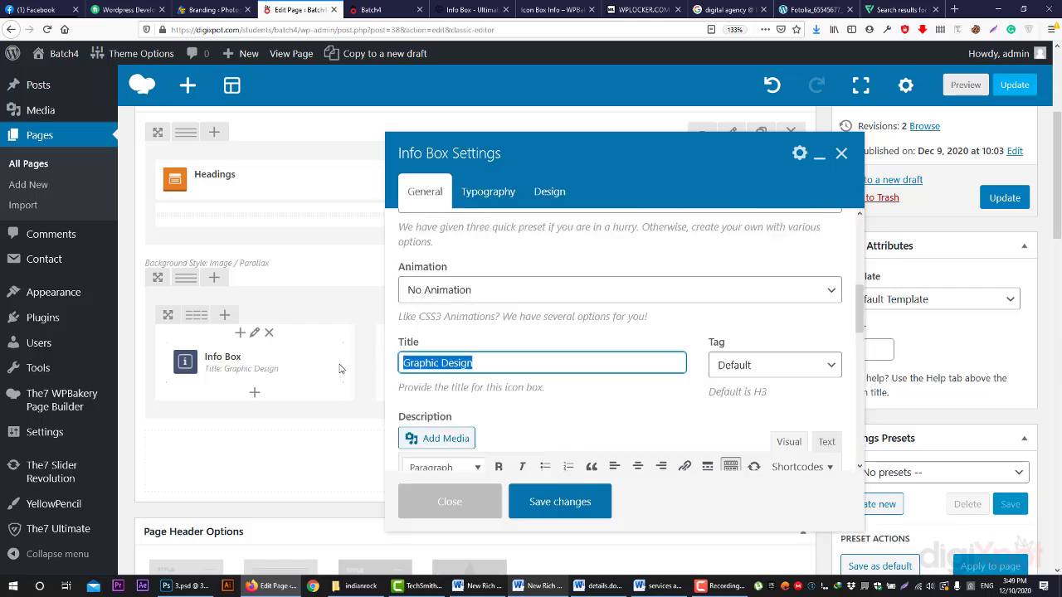
pyautogui.write('SEO')
# - Replace its icon with the chart-and-magnifier SEO image, save, and preview the page
pyautogui.scroll(4, 450, 295)
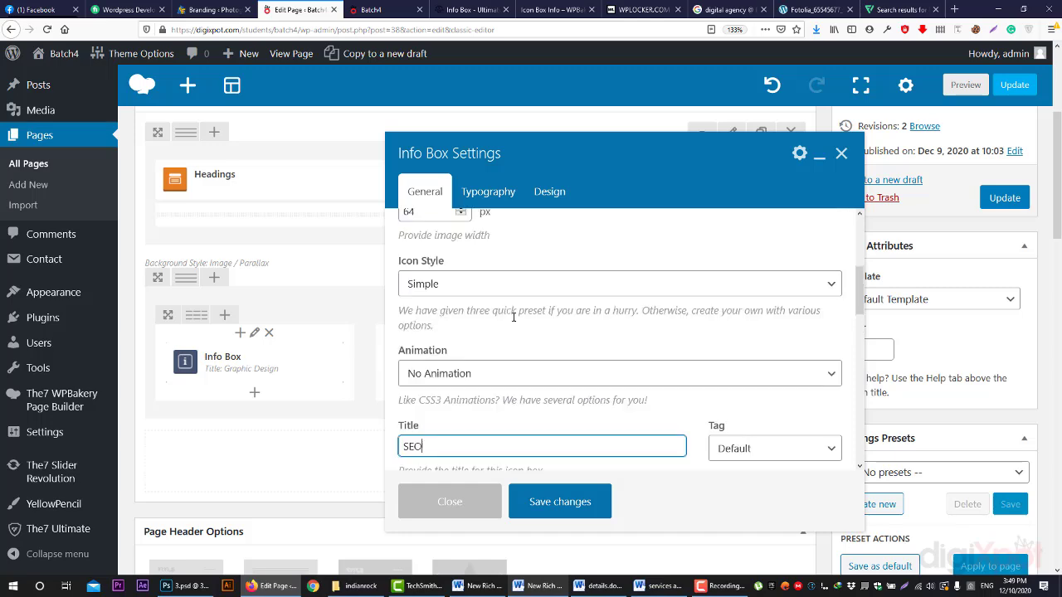
pyautogui.click(432, 292)
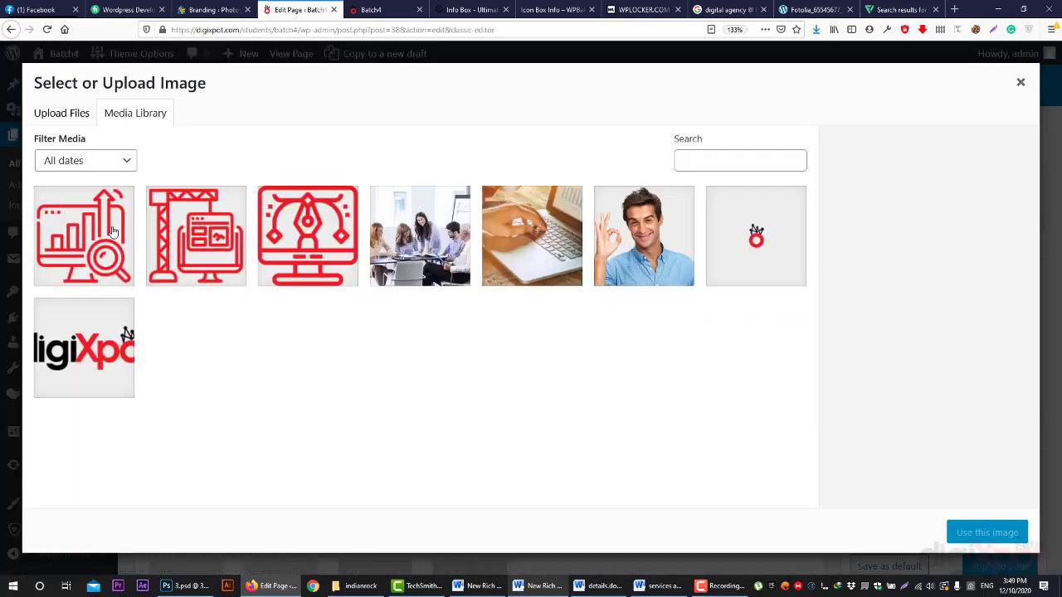
pyautogui.click(114, 233)
pyautogui.click(987, 533)
pyautogui.scroll(-1, 667, 457)
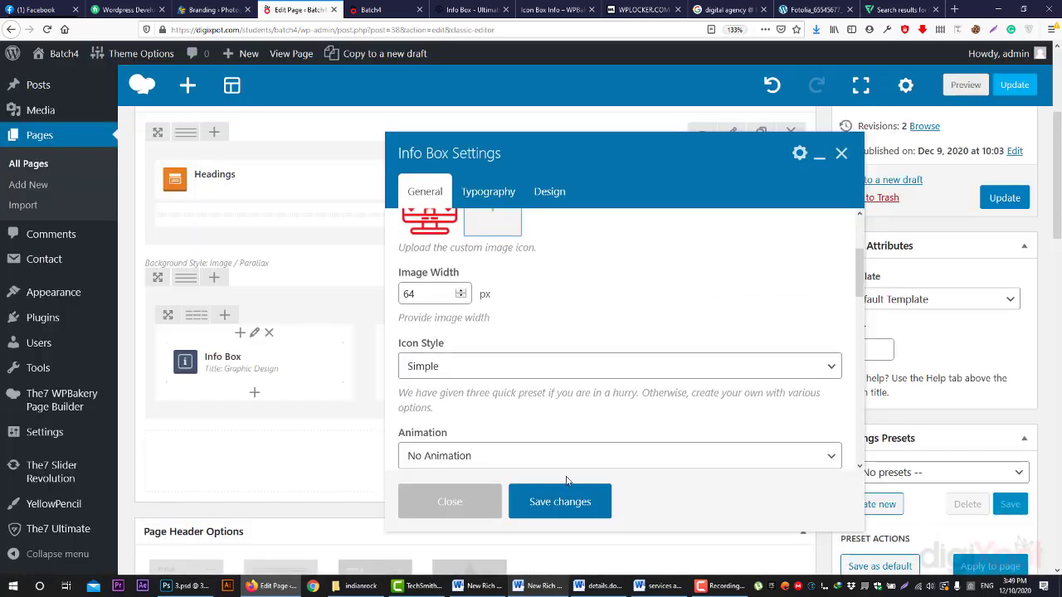
pyautogui.click(566, 496)
pyautogui.click(969, 85)
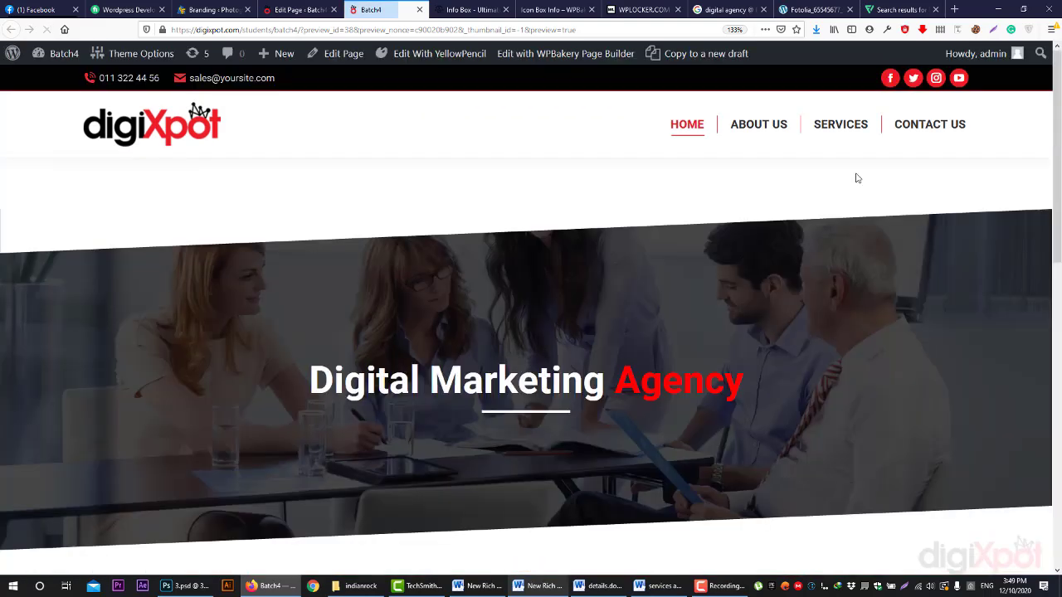
# - Scroll the preview to the three service boxes, then return to the Edit Page tab
pyautogui.scroll(-5, 863, 190)
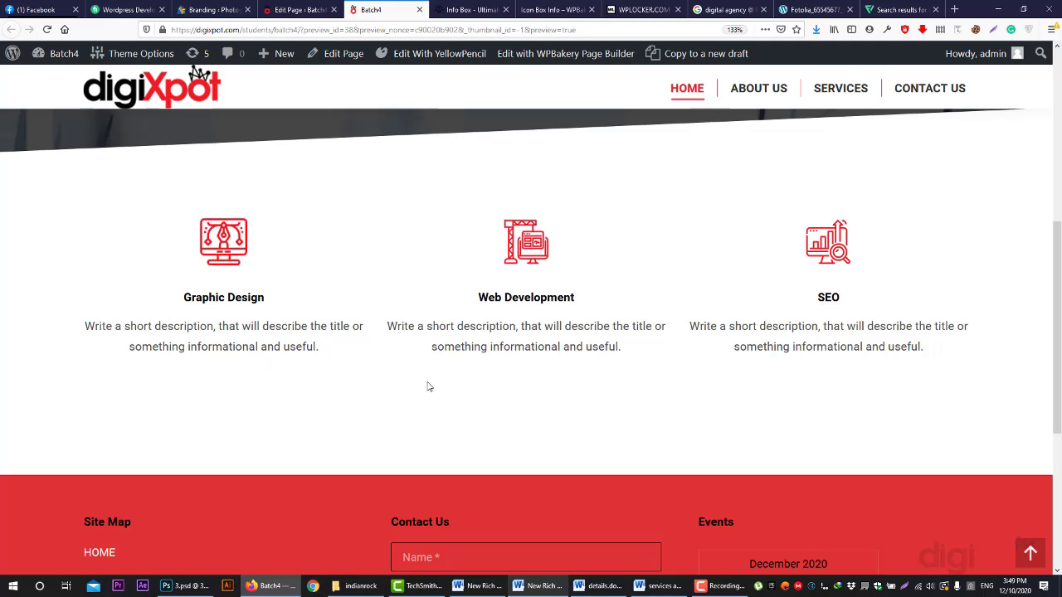
pyautogui.click(297, 10)
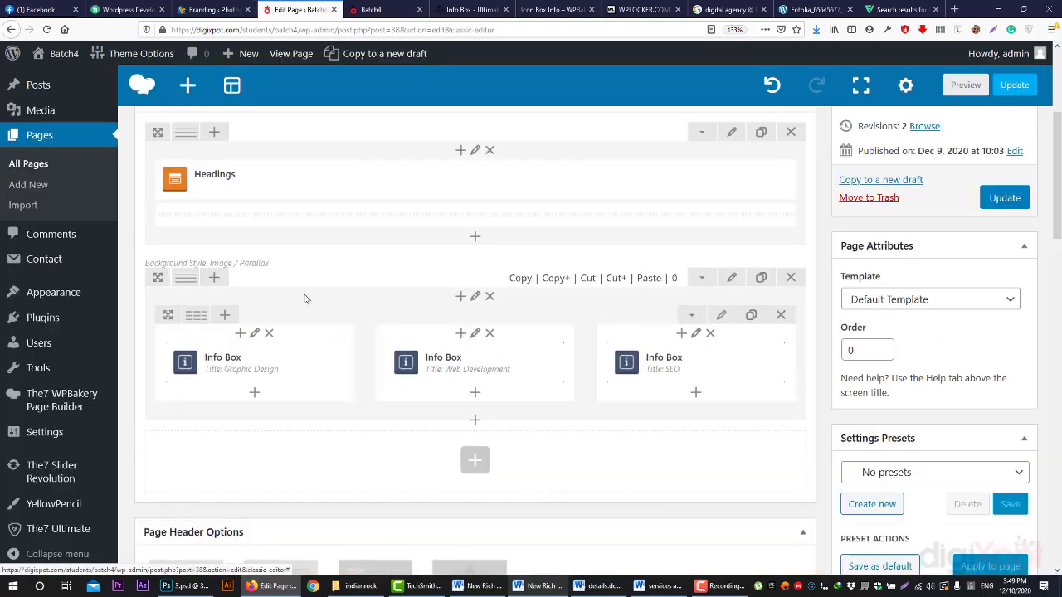
# - In the first inner column's Design Options, simplify controls and set border width 3
pyautogui.click(206, 333)
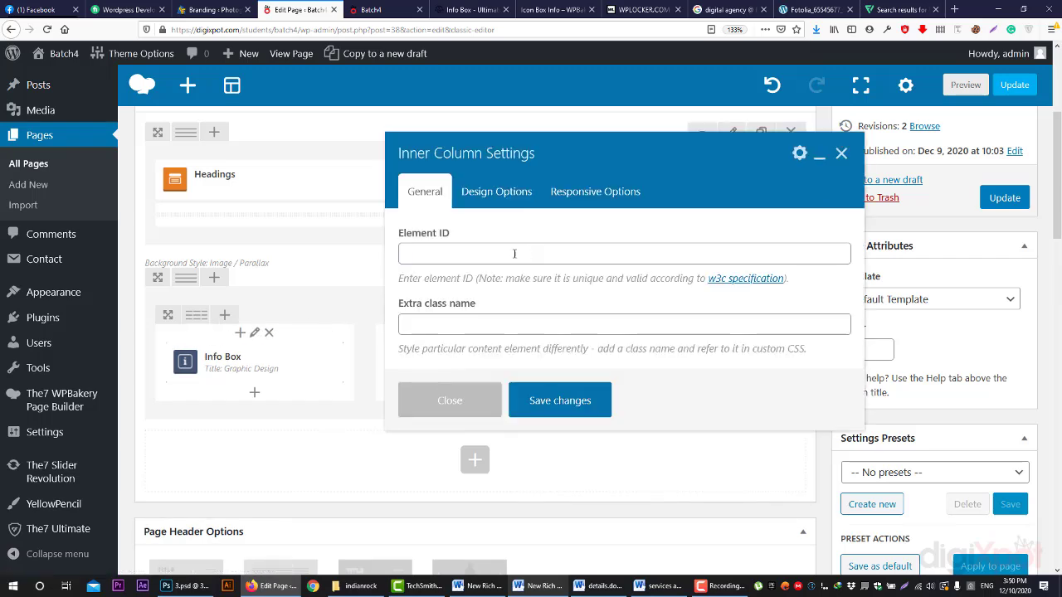
pyautogui.click(501, 202)
pyautogui.click(515, 294)
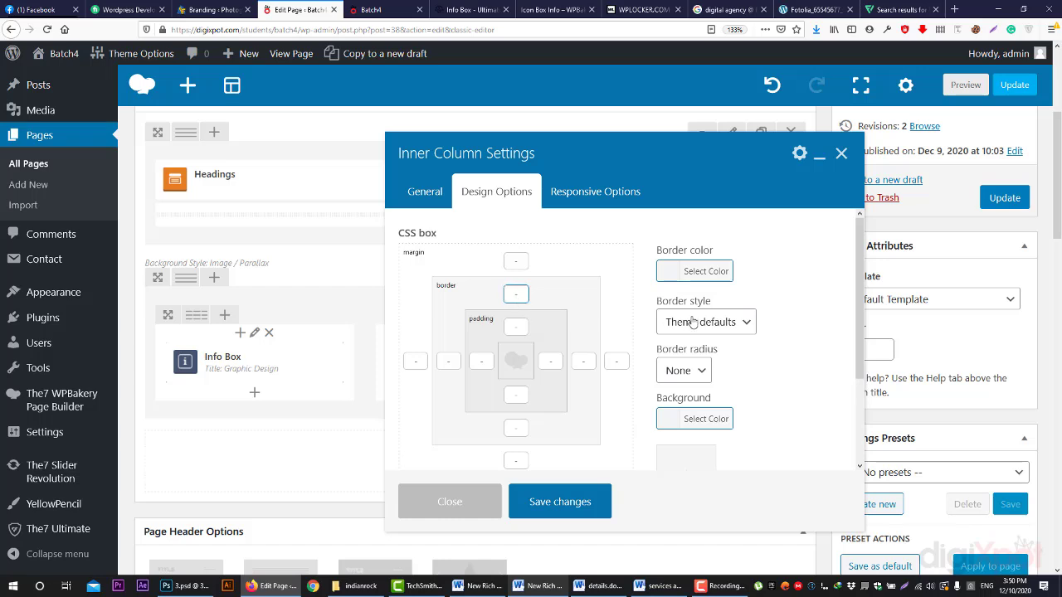
pyautogui.scroll(-2, 689, 390)
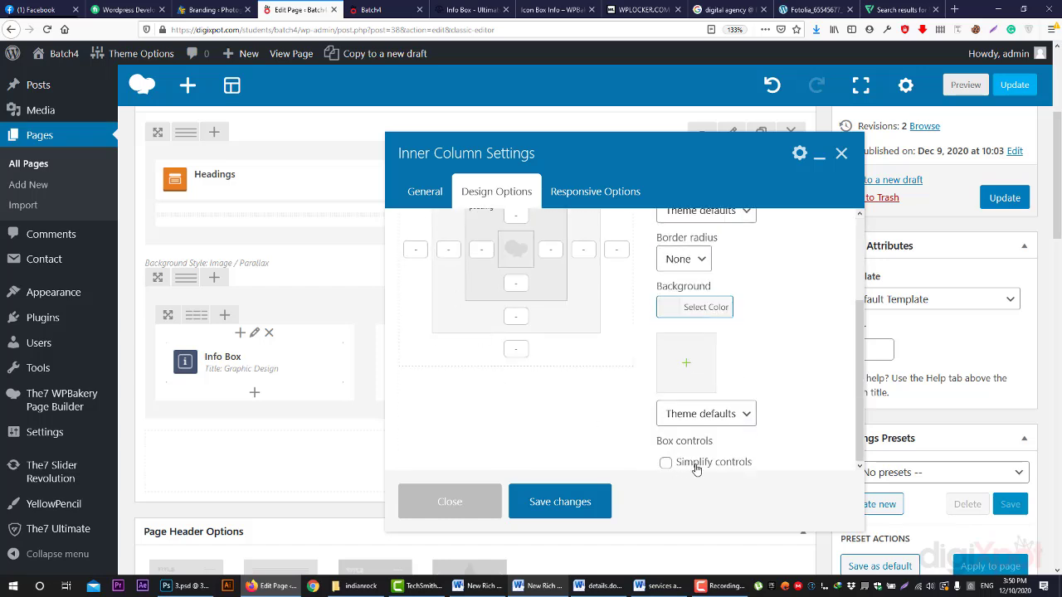
pyautogui.click(665, 462)
pyautogui.scroll(3, 531, 348)
pyautogui.click(449, 300)
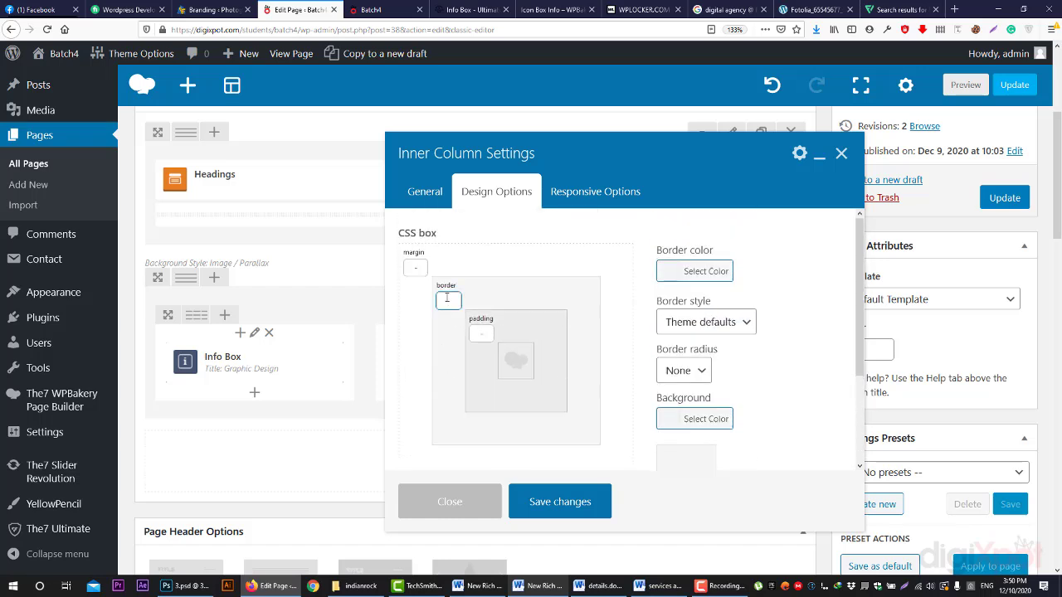
pyautogui.write('3')
# - Make the border colour #e5e5e5 and style Solid, save, and preview the page
pyautogui.click(701, 272)
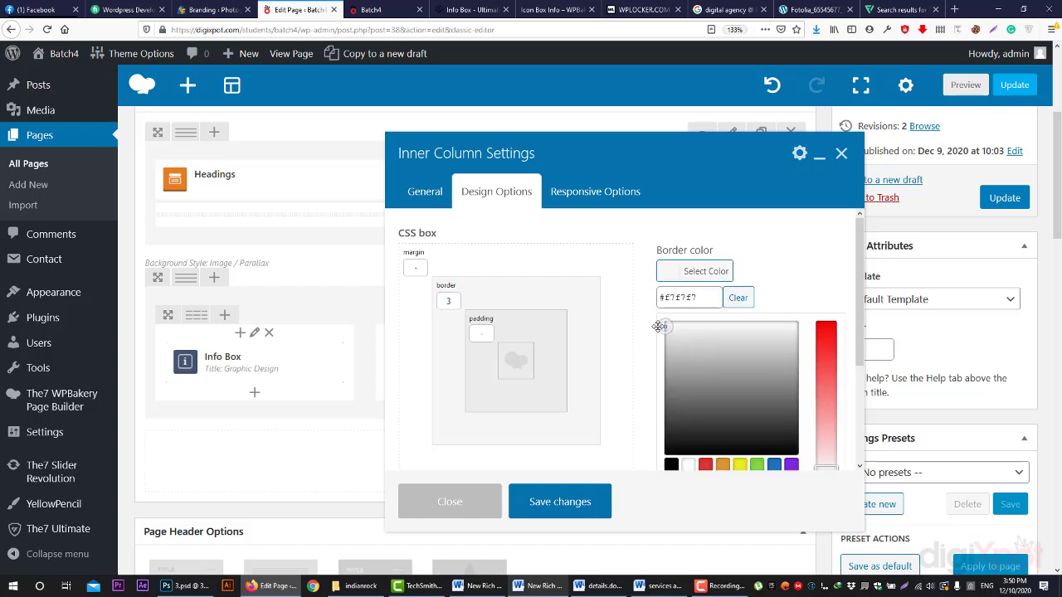
pyautogui.moveTo(658, 326); pyautogui.dragTo(664, 334)
pyautogui.moveTo(701, 297); pyautogui.dragTo(593, 297)
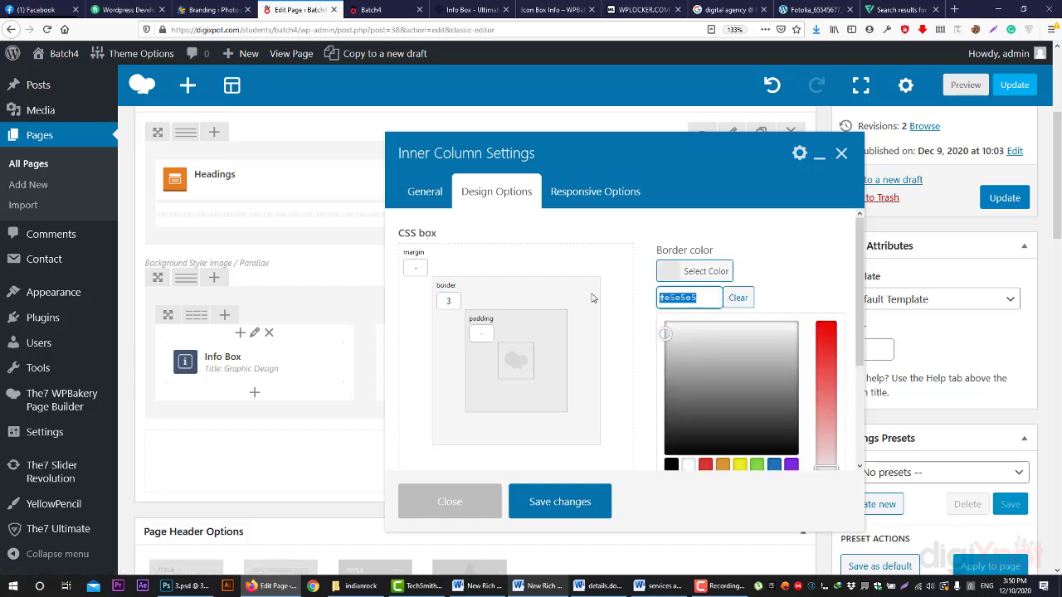
pyautogui.click(796, 269)
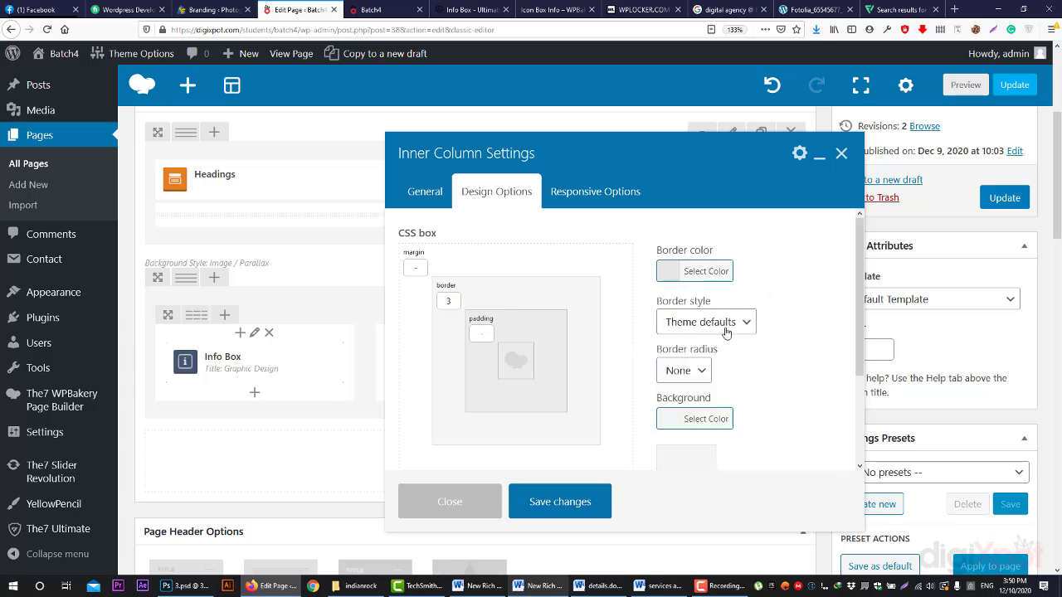
pyautogui.click(723, 324)
pyautogui.click(672, 73)
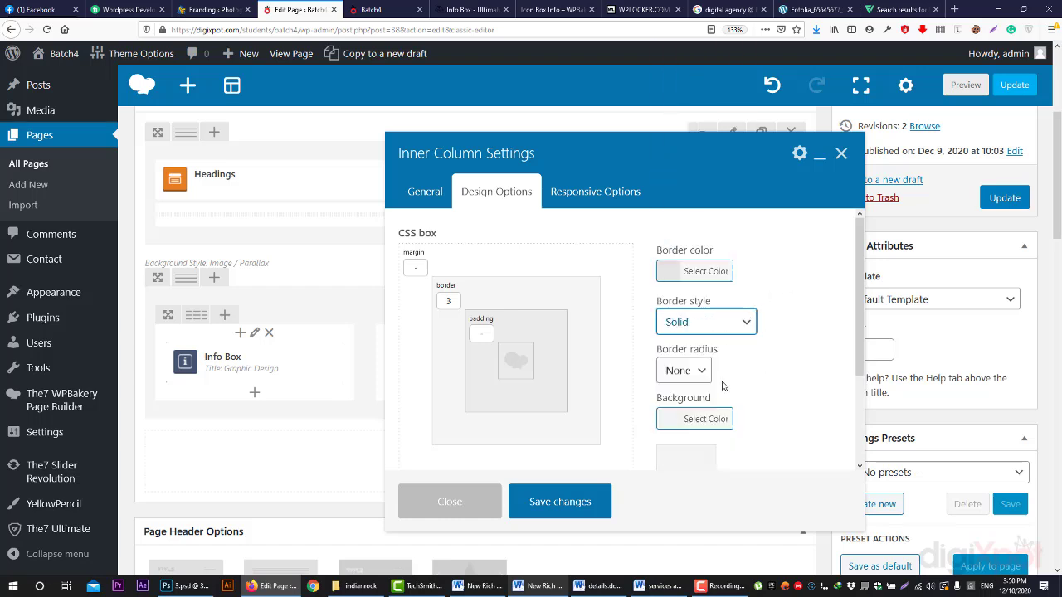
pyautogui.click(578, 506)
pyautogui.click(966, 86)
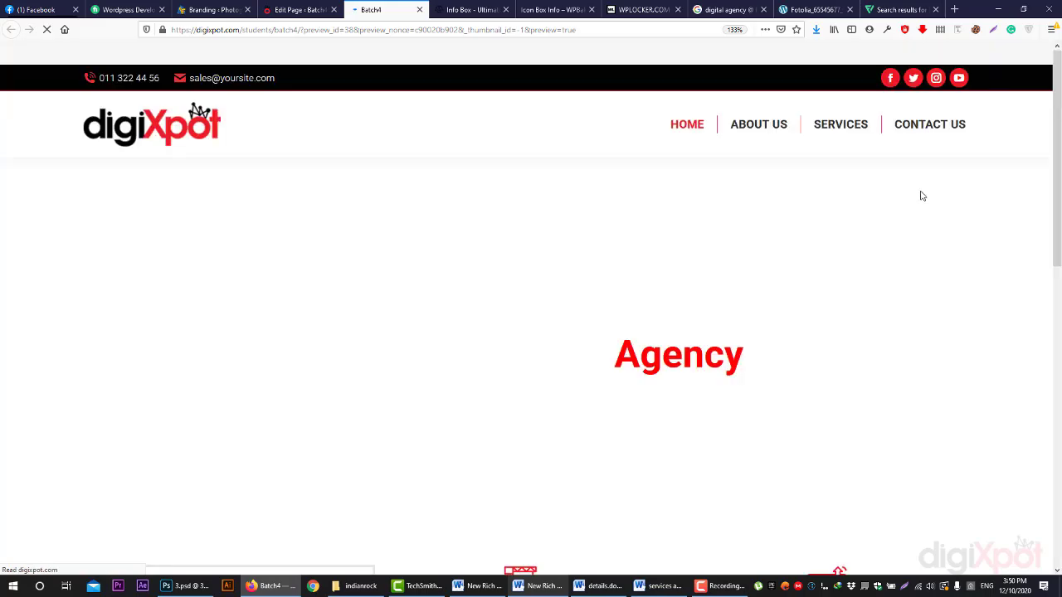
# - Give the Graphic Design column 11px padding on all four sides and preview the page
pyautogui.scroll(-7, 923, 197)
pyautogui.scroll(2, 920, 196)
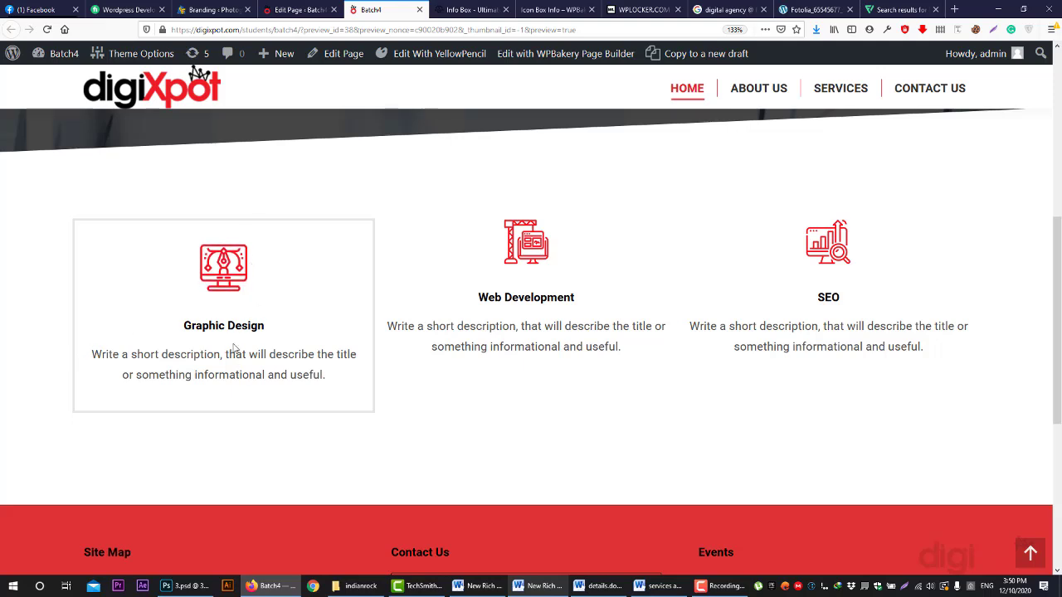
pyautogui.click(299, 9)
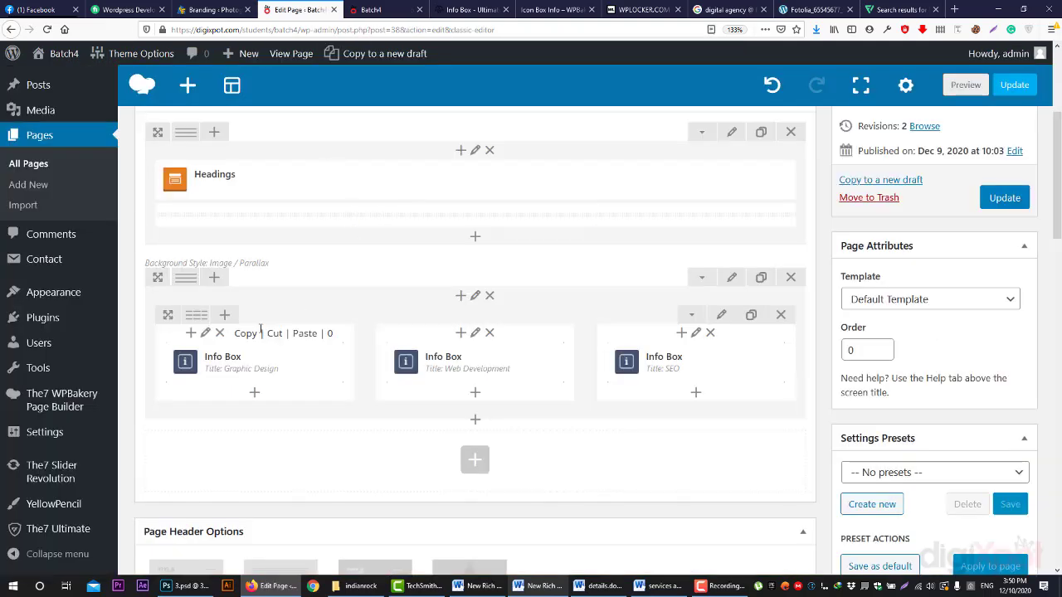
pyautogui.click(208, 332)
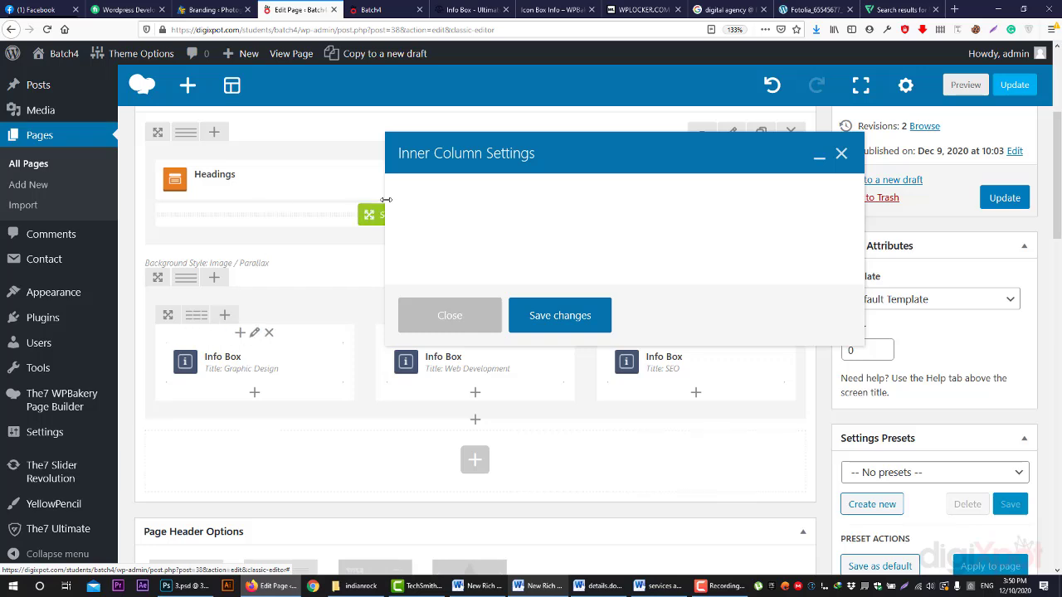
pyautogui.click(496, 191)
pyautogui.click(517, 328)
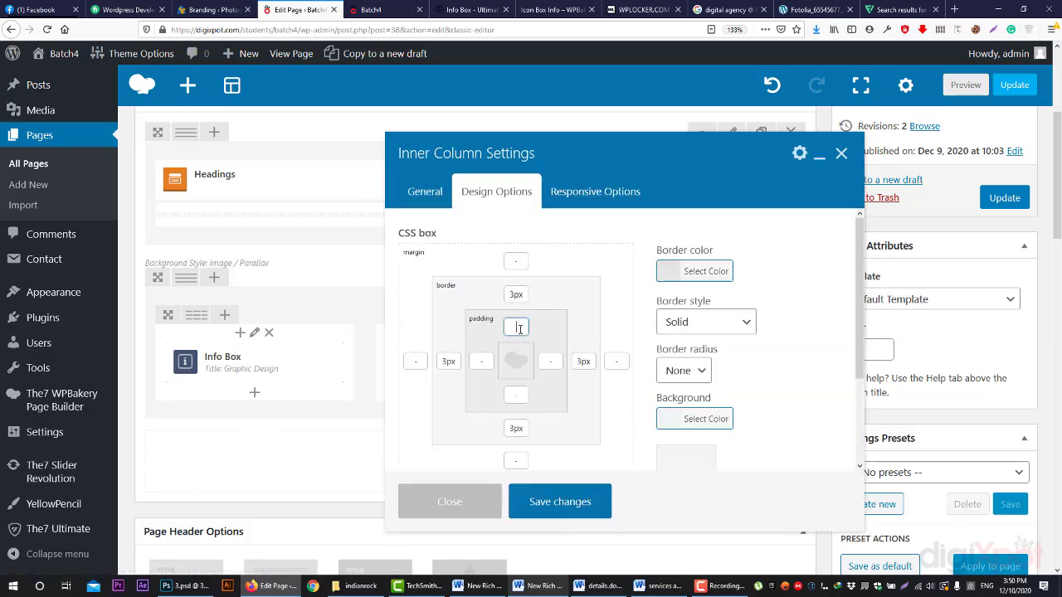
pyautogui.write('11')
pyautogui.click(549, 361)
pyautogui.write('11')
pyautogui.click(517, 396)
pyautogui.write('11')
pyautogui.click(492, 363)
pyautogui.write('11')
pyautogui.click(572, 502)
pyautogui.click(962, 84)
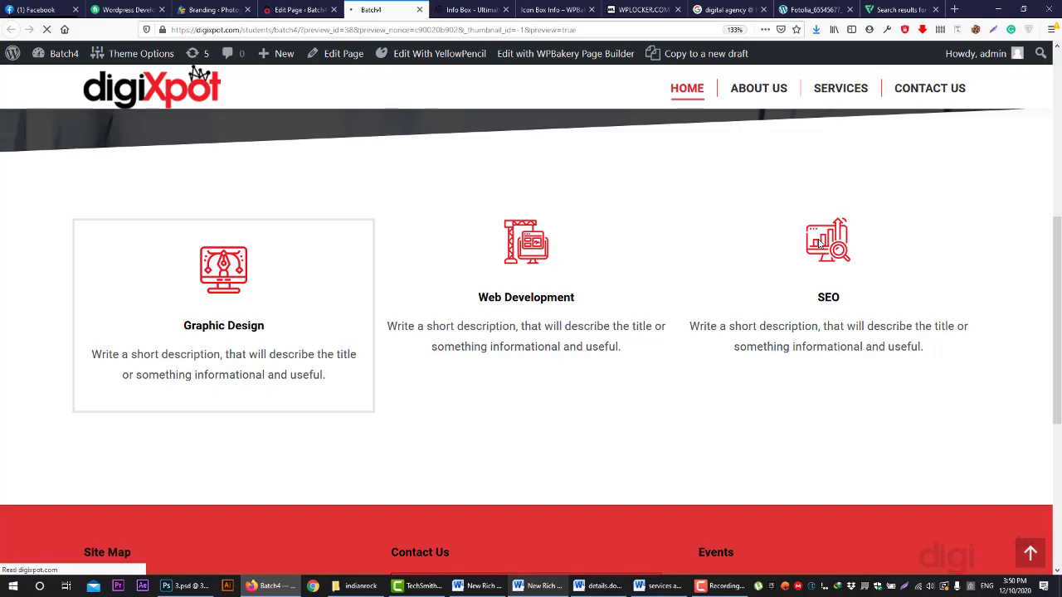
pyautogui.scroll(-5, 784, 233)
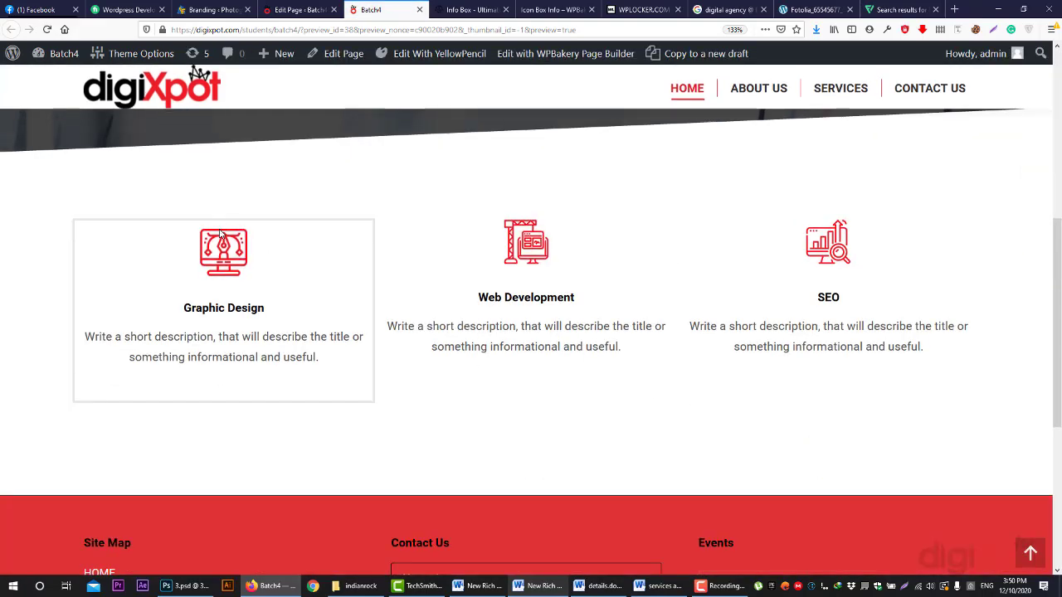
# - Clear all four 11px padding values from the Graphic Design column and save
pyautogui.click(313, 6)
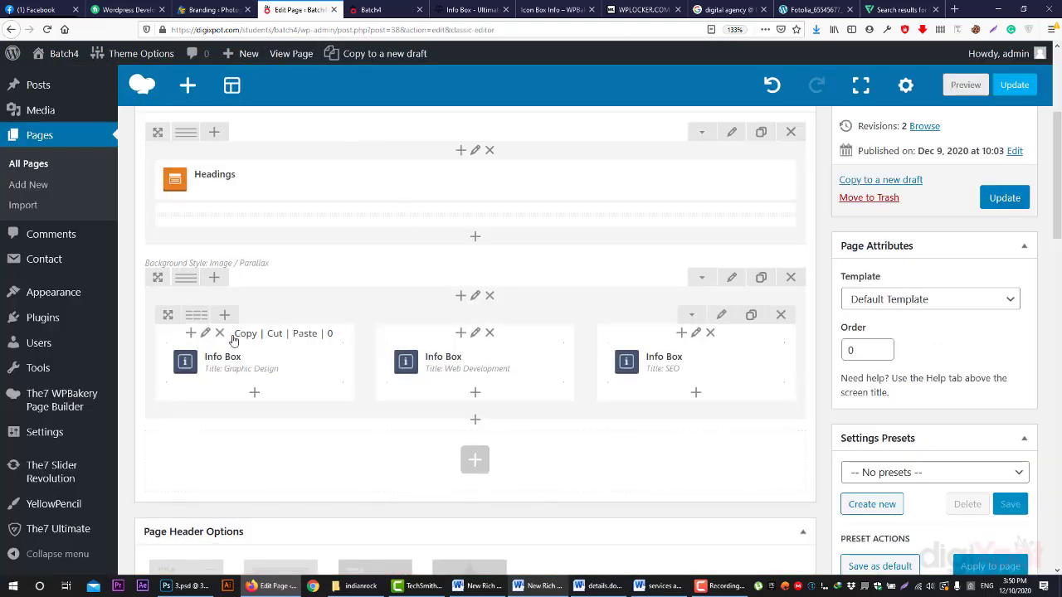
pyautogui.click(206, 333)
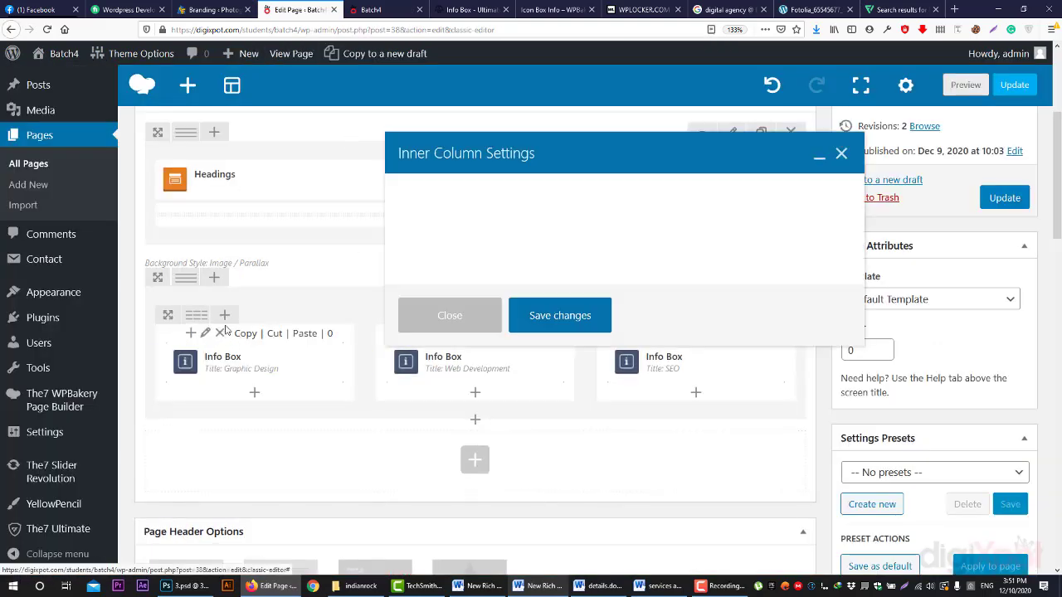
pyautogui.click(496, 192)
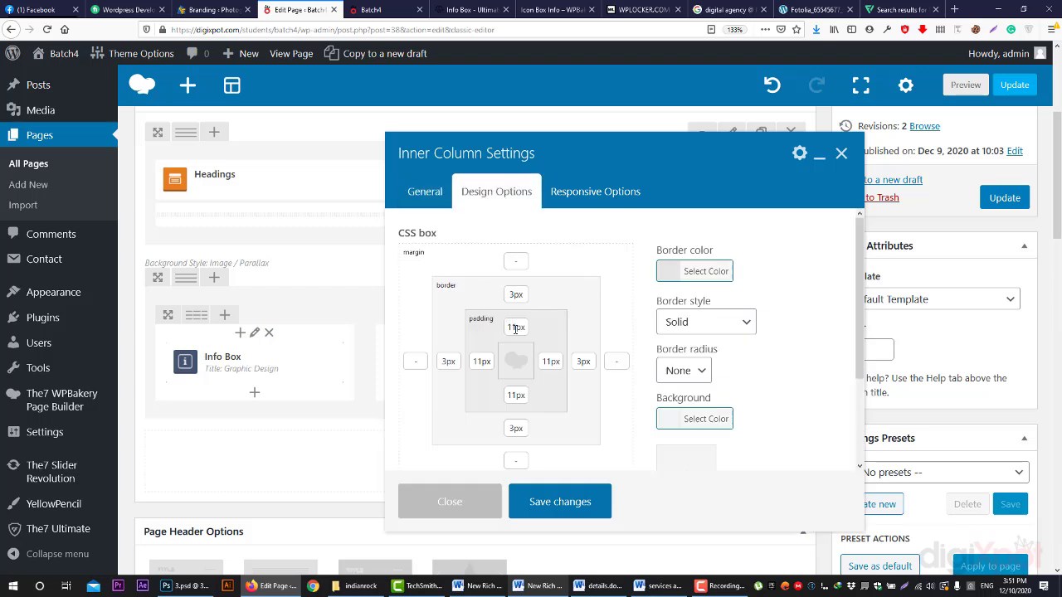
pyautogui.doubleClick(515, 327)
pyautogui.press('BackSpace')
pyautogui.press('Tab')
pyautogui.press('BackSpace')
pyautogui.press('Tab')
pyautogui.press('BackSpace')
pyautogui.press('Tab')
pyautogui.press('BackSpace')
pyautogui.click(563, 500)
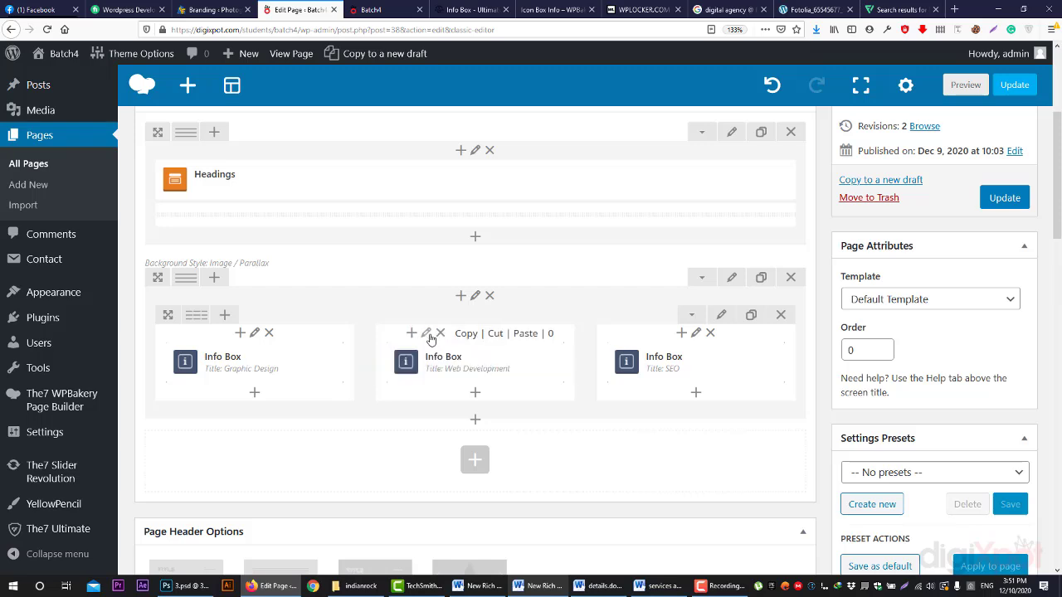
# - Give the Web Development column a 3px border in #e5e5e5 using simplified controls
pyautogui.click(431, 336)
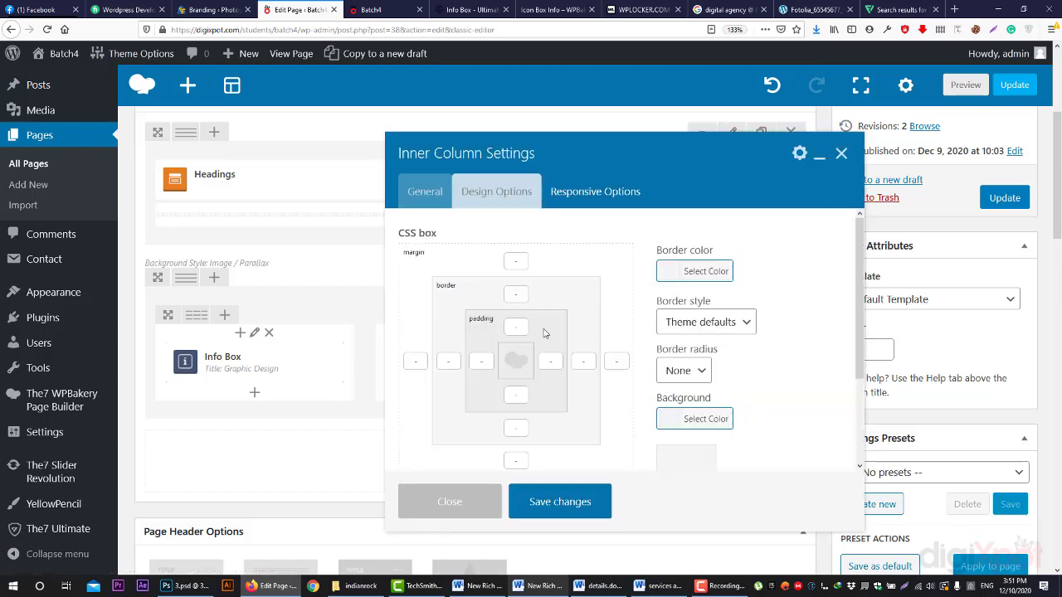
pyautogui.scroll(-3, 589, 348)
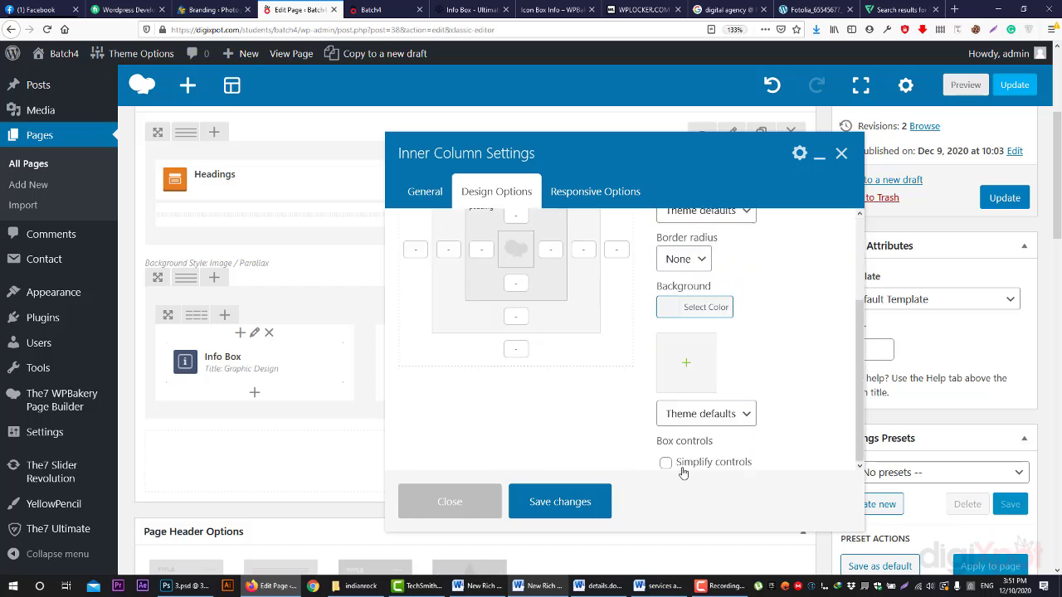
pyautogui.click(683, 471)
pyautogui.scroll(3, 489, 391)
pyautogui.click(448, 301)
pyautogui.write('3')
pyautogui.click(674, 274)
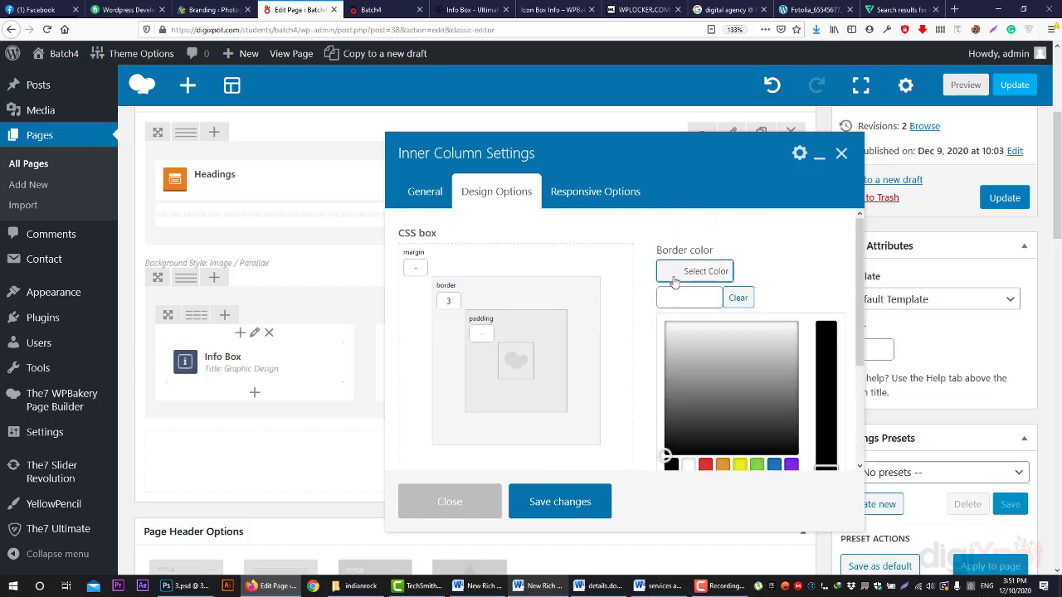
pyautogui.click(695, 304)
pyautogui.write('#ebebeb')
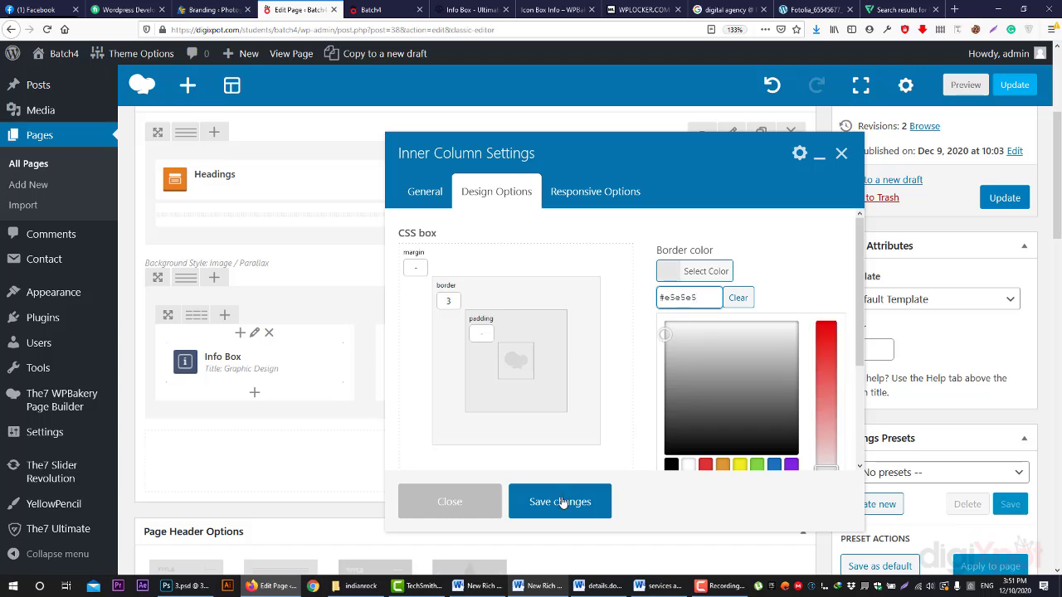
pyautogui.click(568, 501)
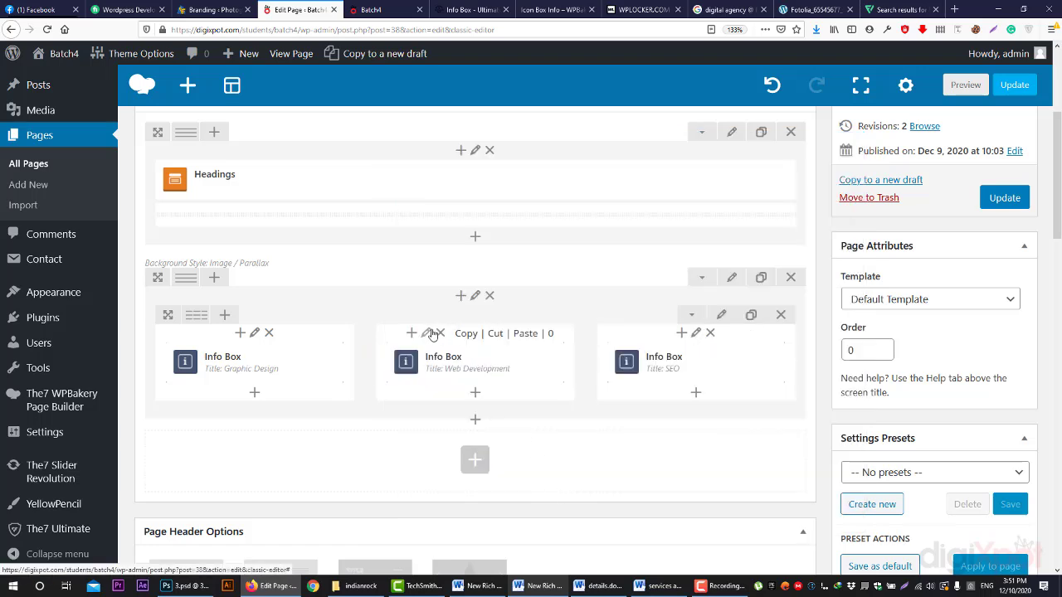
# - Set the Web Development column's border style to Solid
pyautogui.click(427, 333)
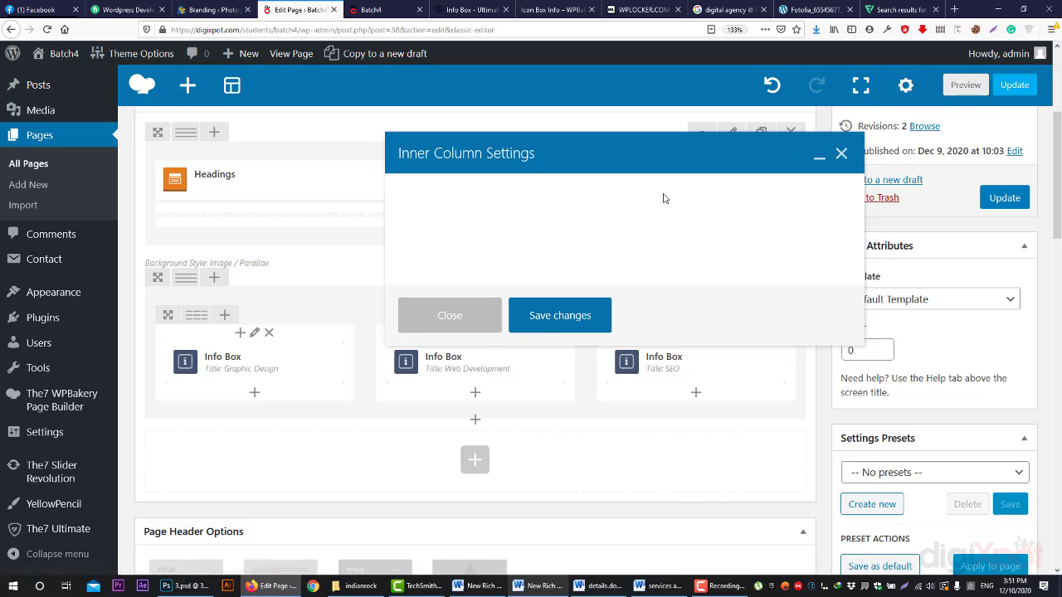
pyautogui.click(496, 191)
pyautogui.click(706, 321)
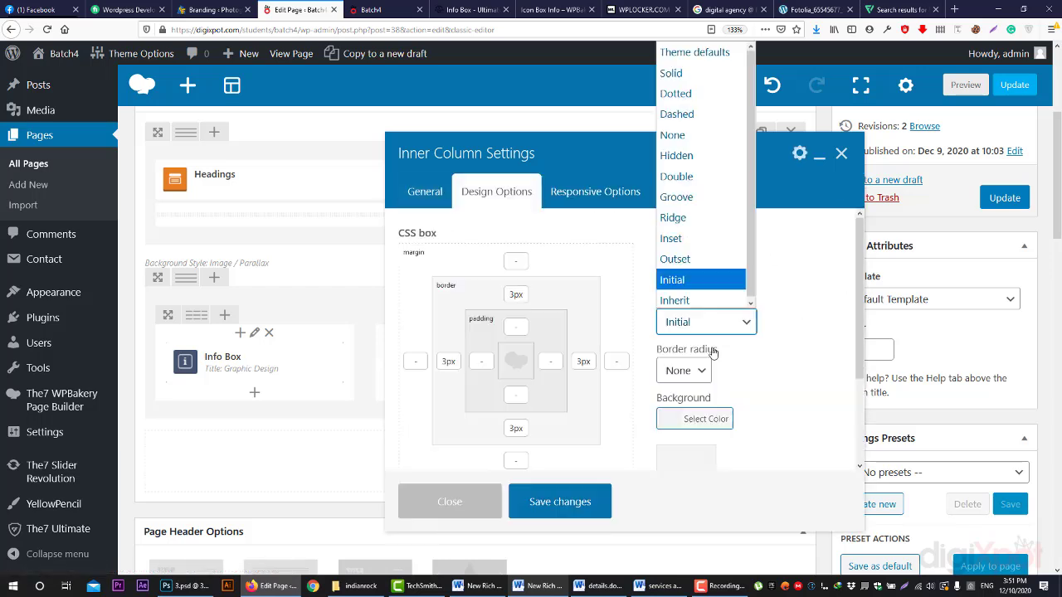
pyautogui.click(670, 70)
pyautogui.click(567, 506)
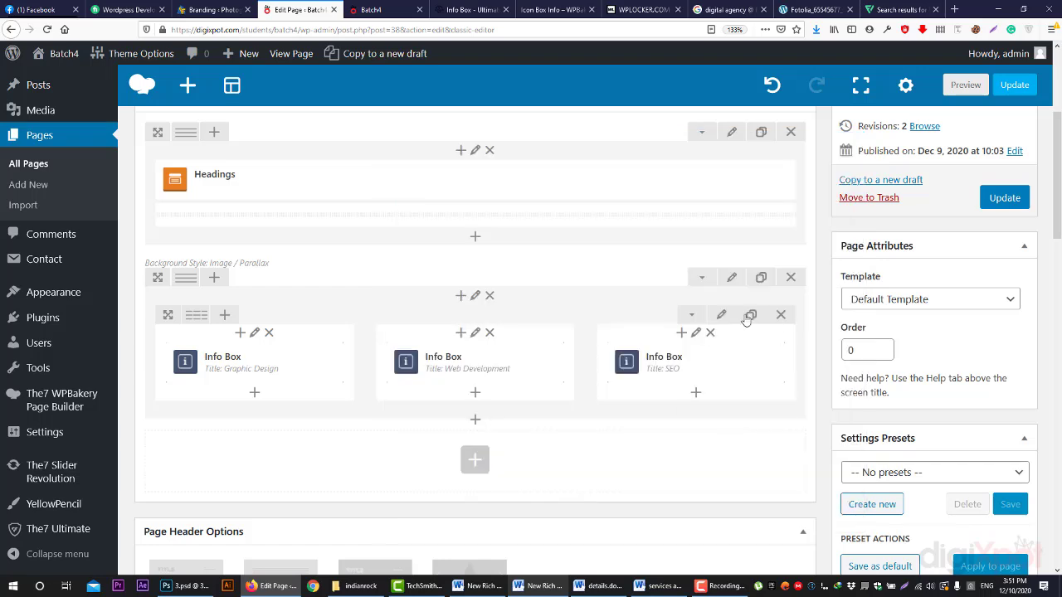
pyautogui.click(647, 333)
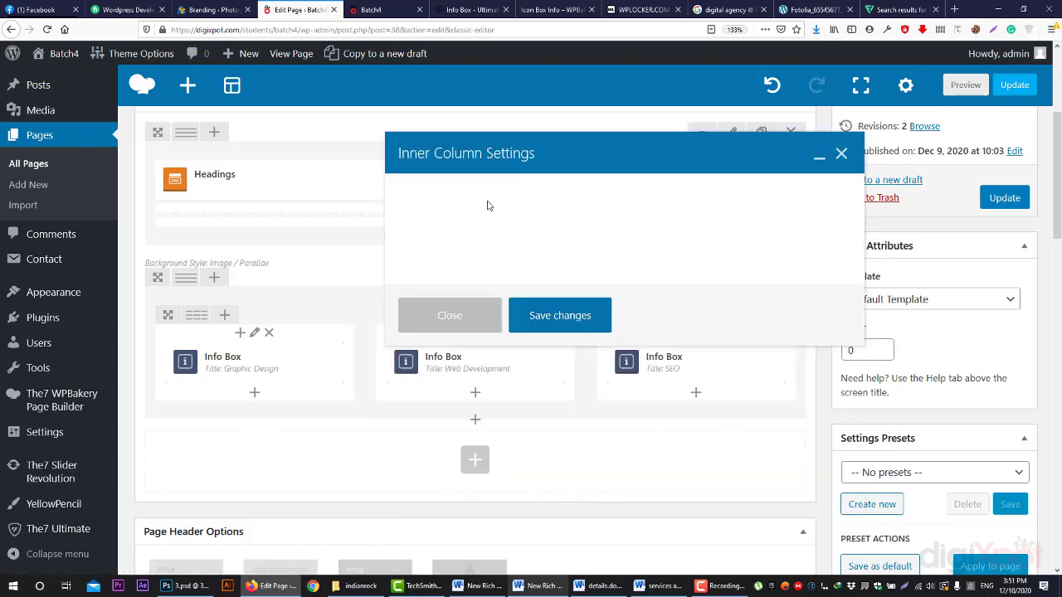
# - Set the SEO column's border width to 3 on the left, bottom and right sides
pyautogui.click(491, 203)
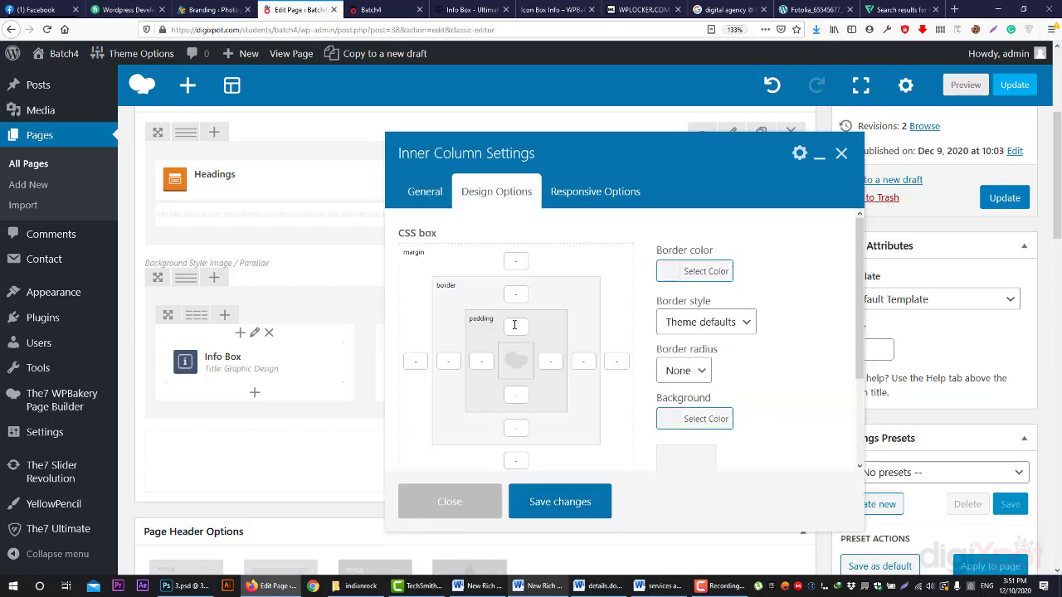
pyautogui.click(514, 325)
pyautogui.click(515, 295)
pyautogui.click(451, 360)
pyautogui.write('3')
pyautogui.click(515, 427)
pyautogui.write('3')
pyautogui.click(581, 365)
pyautogui.write('3')
# - Make the SEO column's border solid #e5e5e5, save, and preview the page
pyautogui.click(704, 271)
pyautogui.click(690, 296)
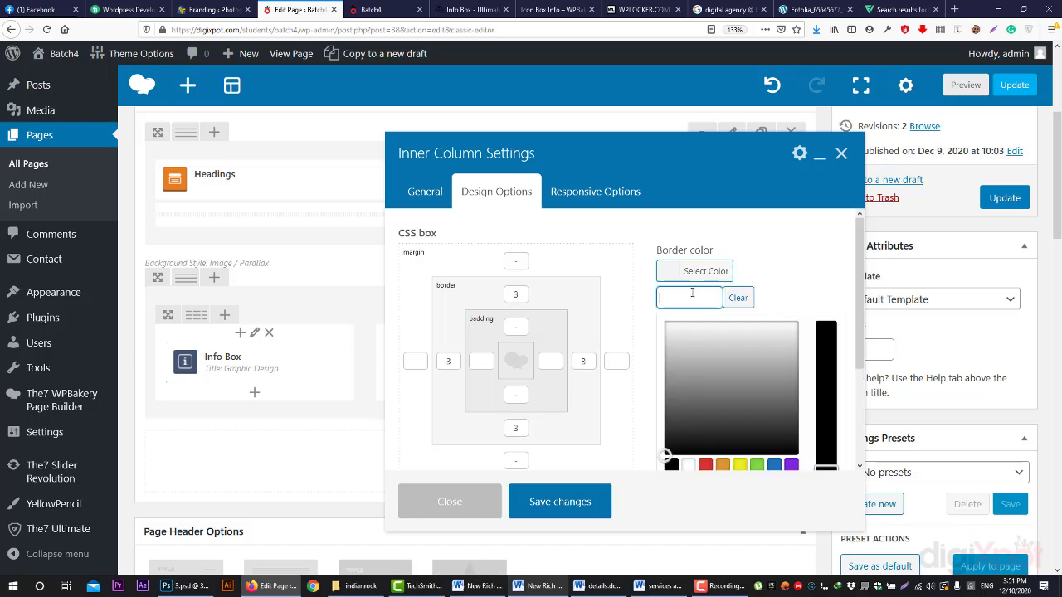
pyautogui.write('#e5e5e5')
pyautogui.click(774, 283)
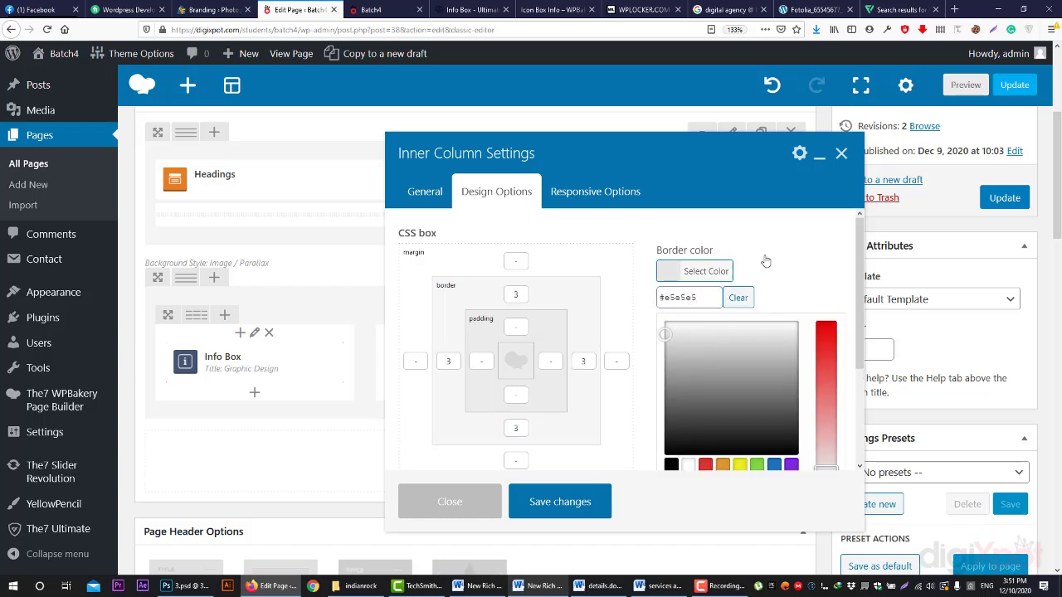
pyautogui.click(713, 271)
pyautogui.click(698, 326)
pyautogui.click(701, 72)
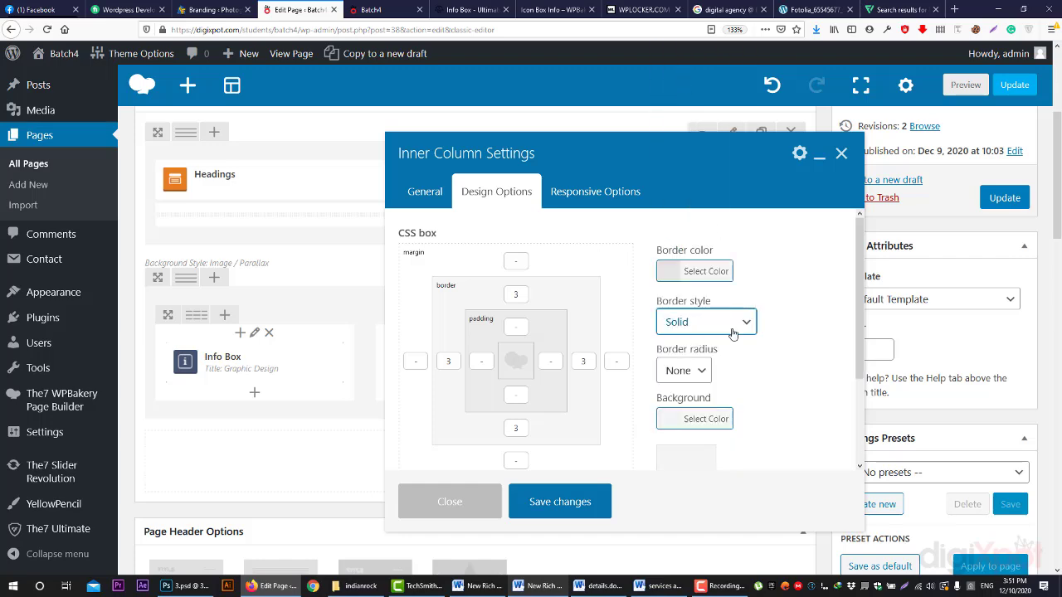
pyautogui.click(589, 501)
pyautogui.click(966, 85)
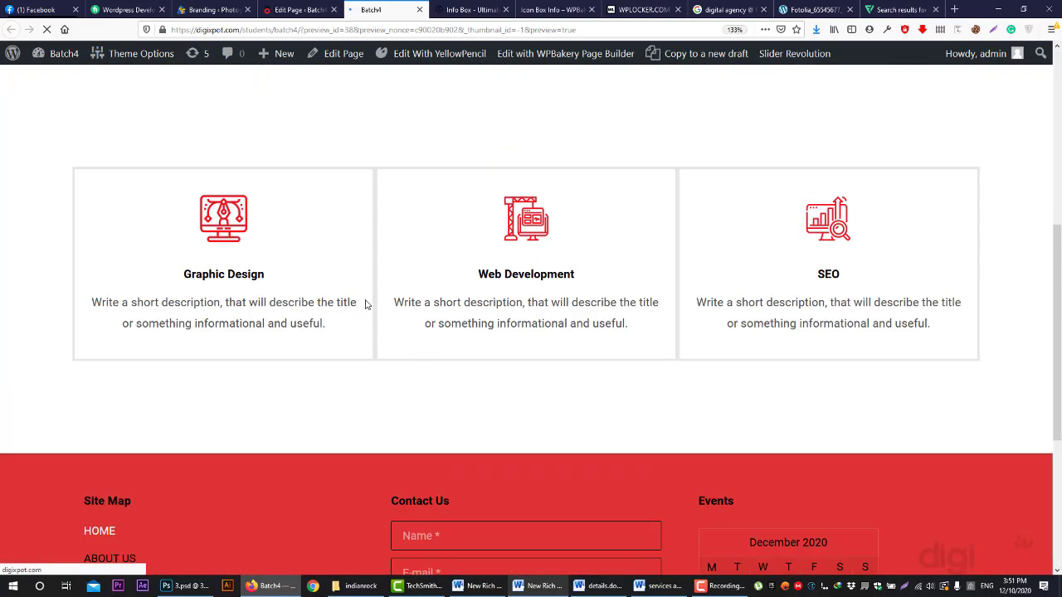
# - Set the inner row's columns gap to 15px and preview the HOME page
pyautogui.click(299, 10)
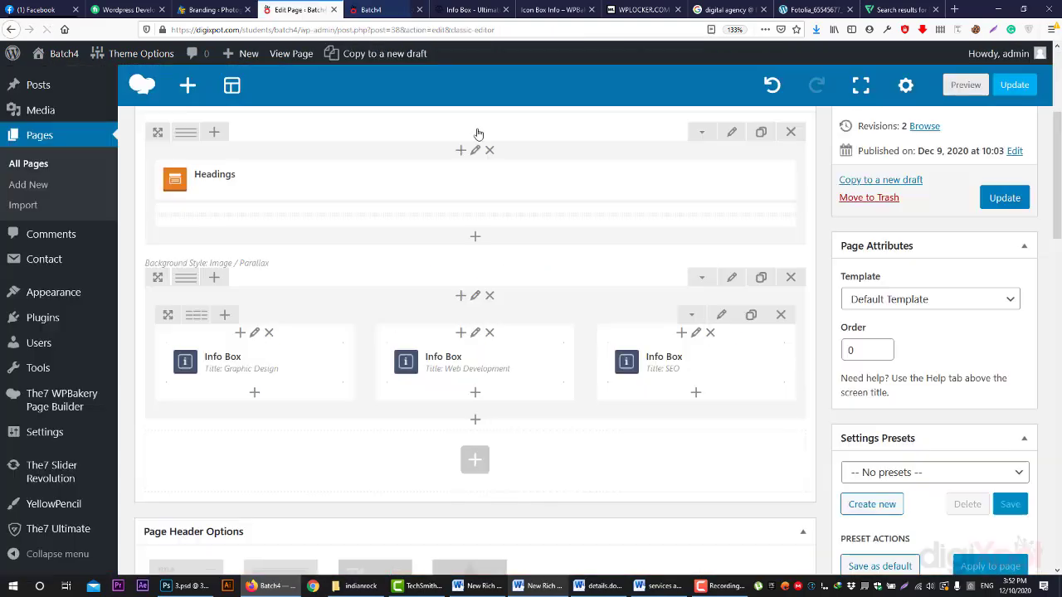
pyautogui.click(720, 314)
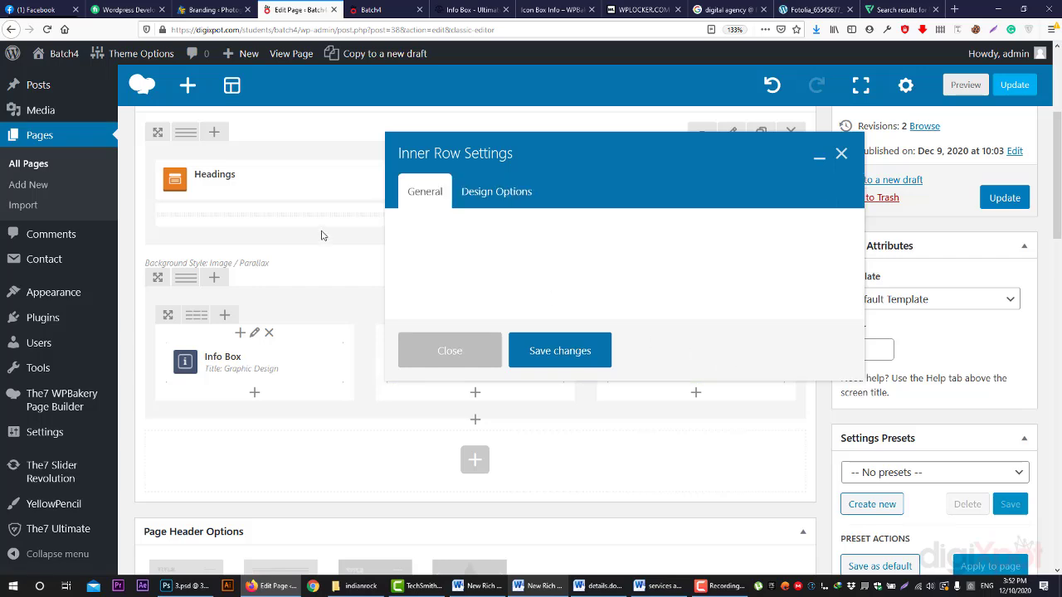
pyautogui.scroll(-3, 465, 315)
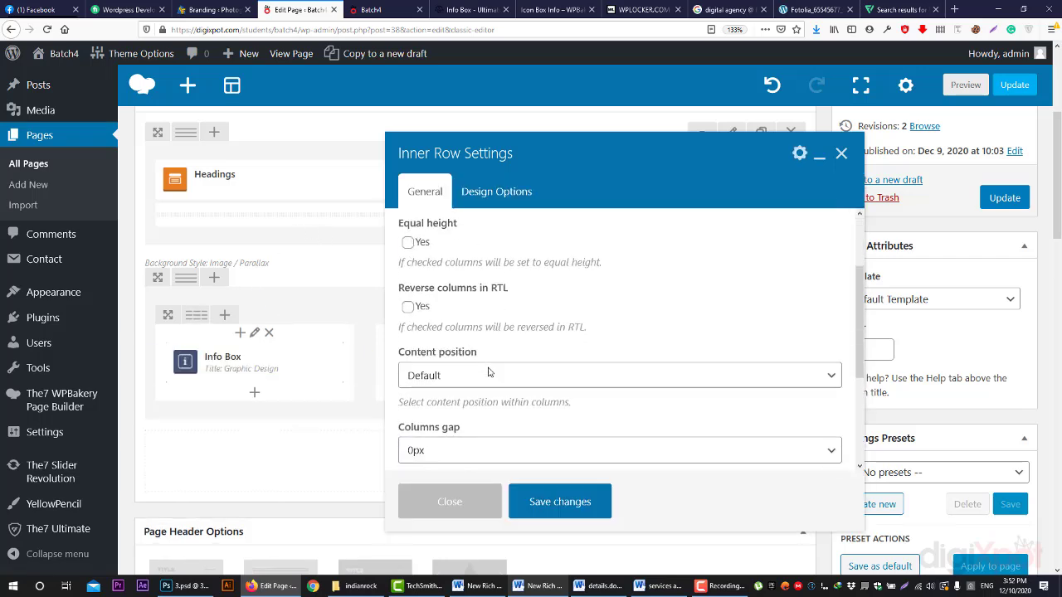
pyautogui.click(460, 384)
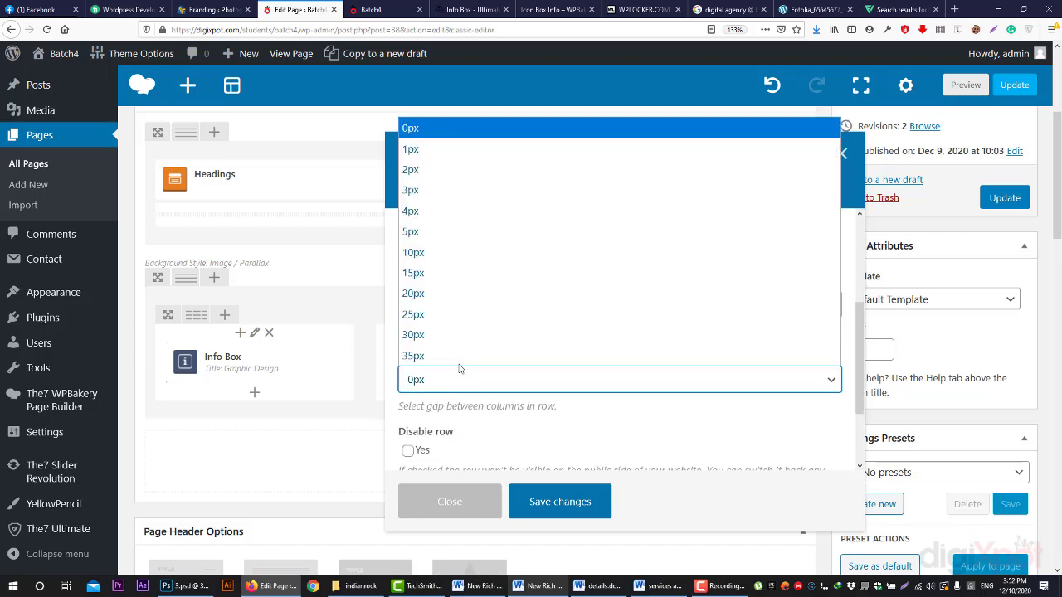
pyautogui.click(431, 273)
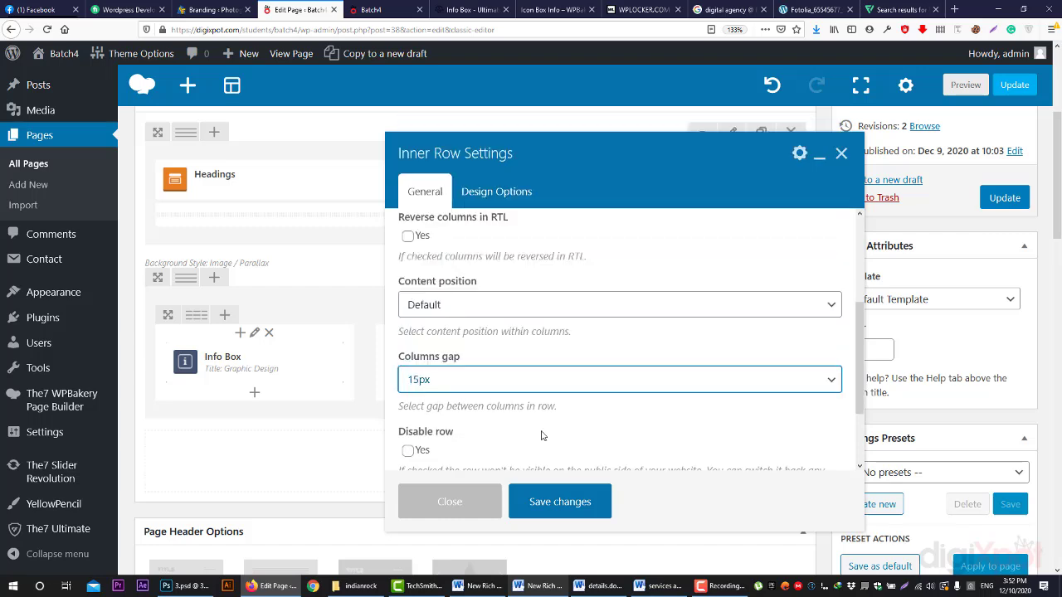
pyautogui.click(571, 503)
pyautogui.click(951, 88)
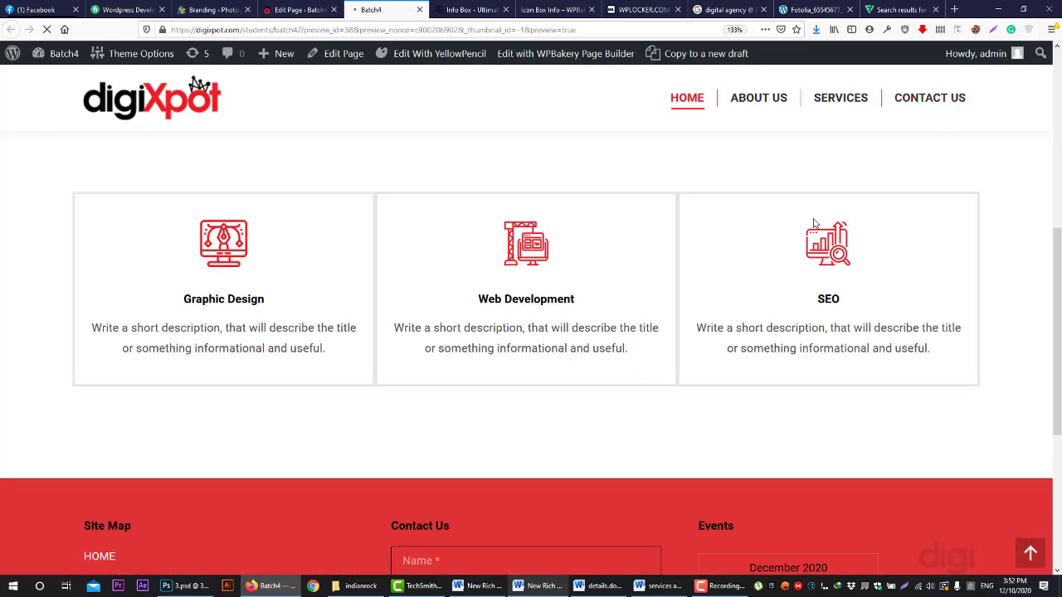
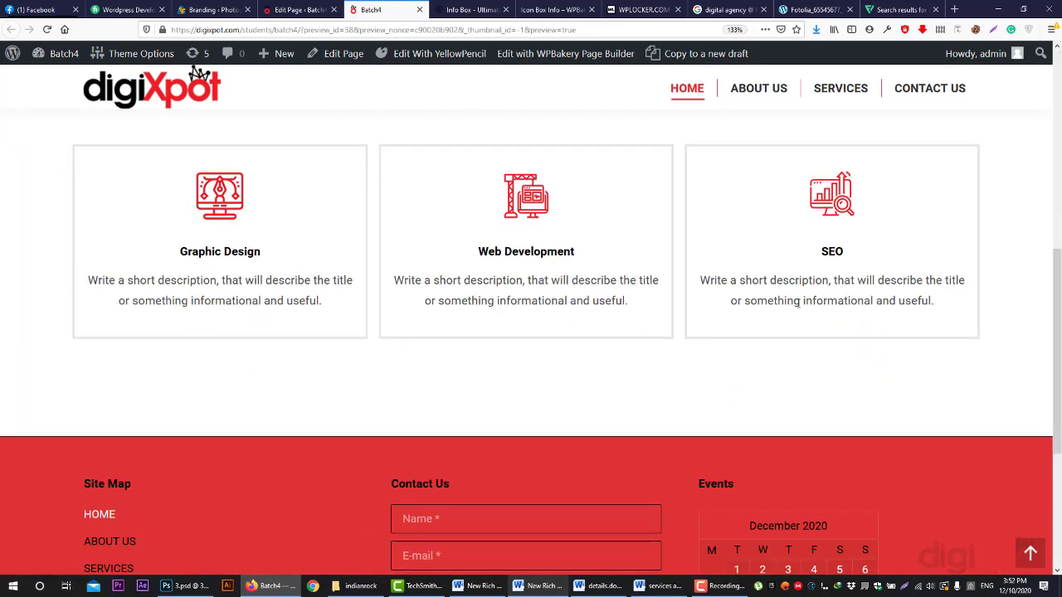
# - Return to the HOME page editor showing the Graphic Design, Web Development and SEO Info Boxes
pyautogui.scroll(3, 497, 199)
pyautogui.click(290, 8)
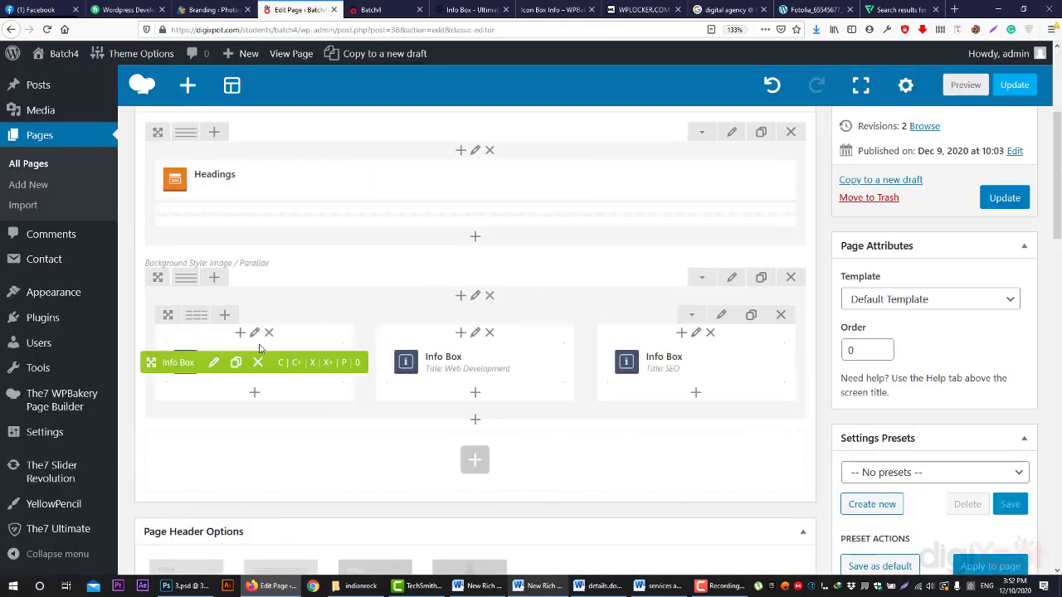
# - Review the first inner column's Design Options and Responsive tabs, then close without saving
pyautogui.click(205, 332)
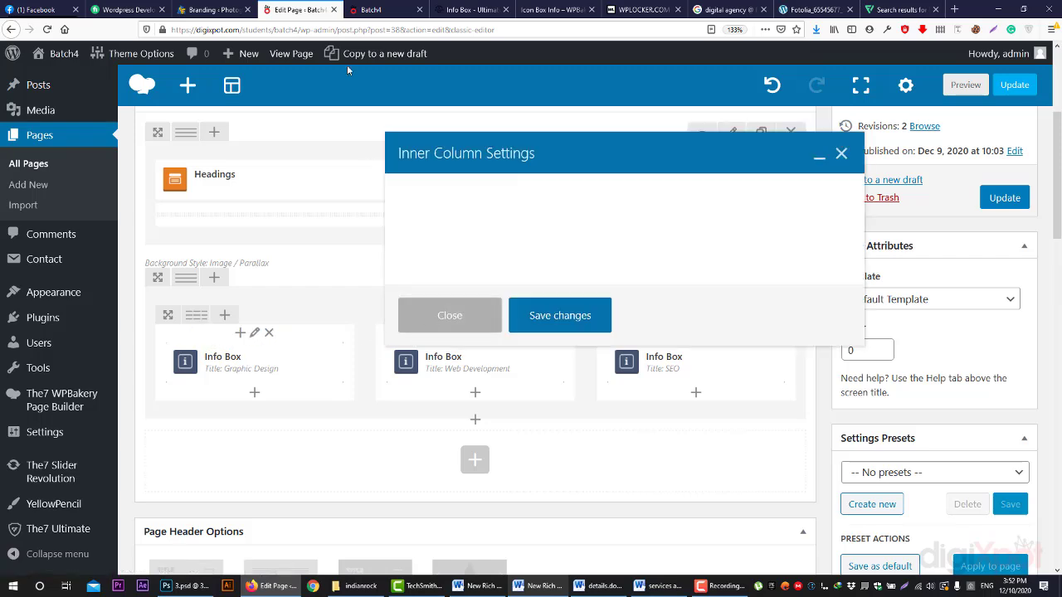
pyautogui.click(370, 9)
pyautogui.click(295, 9)
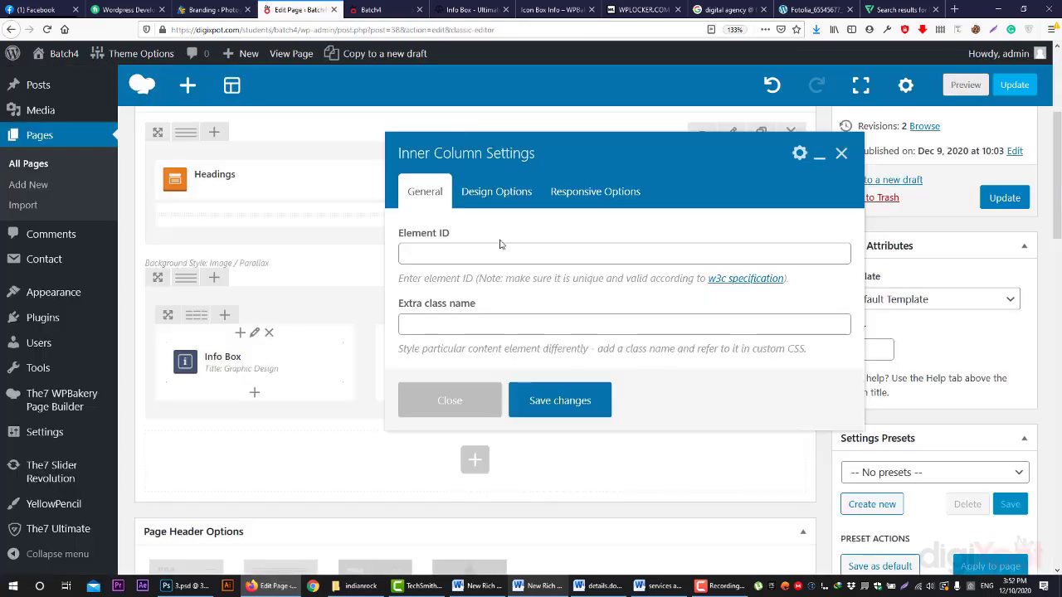
pyautogui.scroll(-2, 500, 244)
pyautogui.click(496, 191)
pyautogui.scroll(-3, 515, 257)
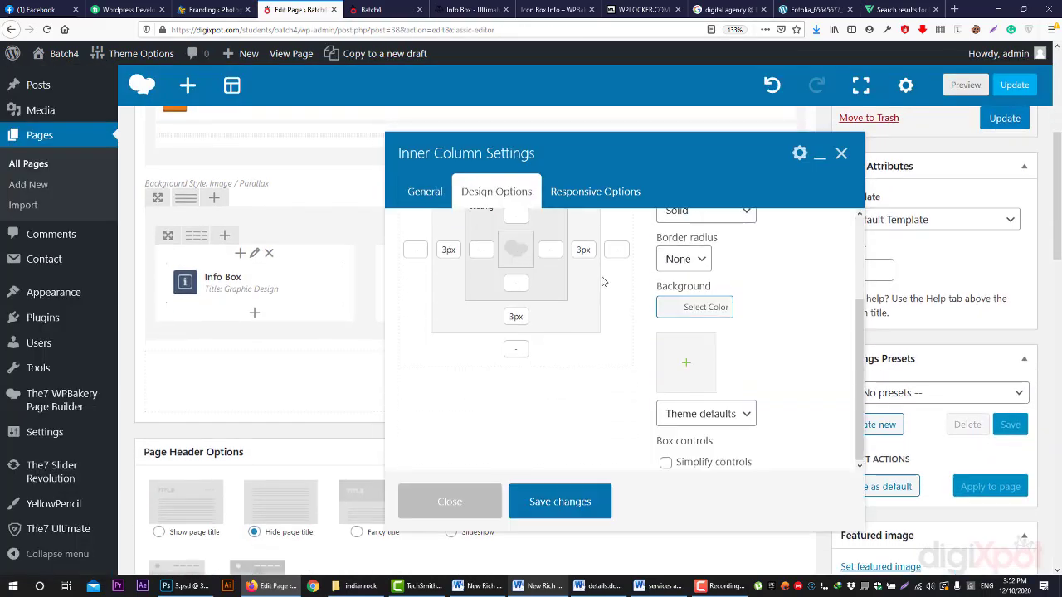
pyautogui.scroll(2, 603, 282)
pyautogui.click(580, 191)
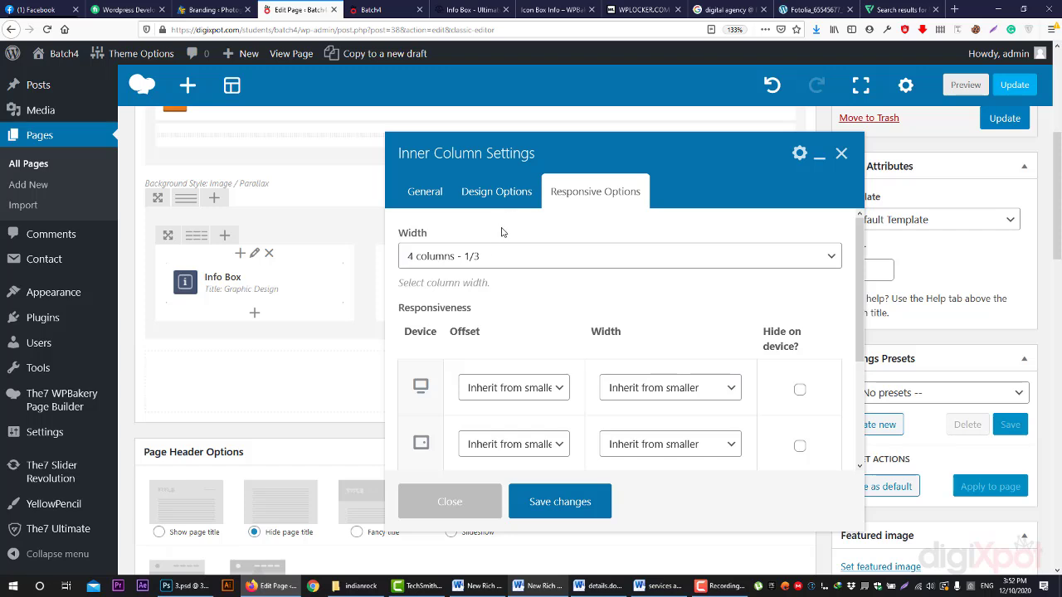
pyautogui.click(472, 201)
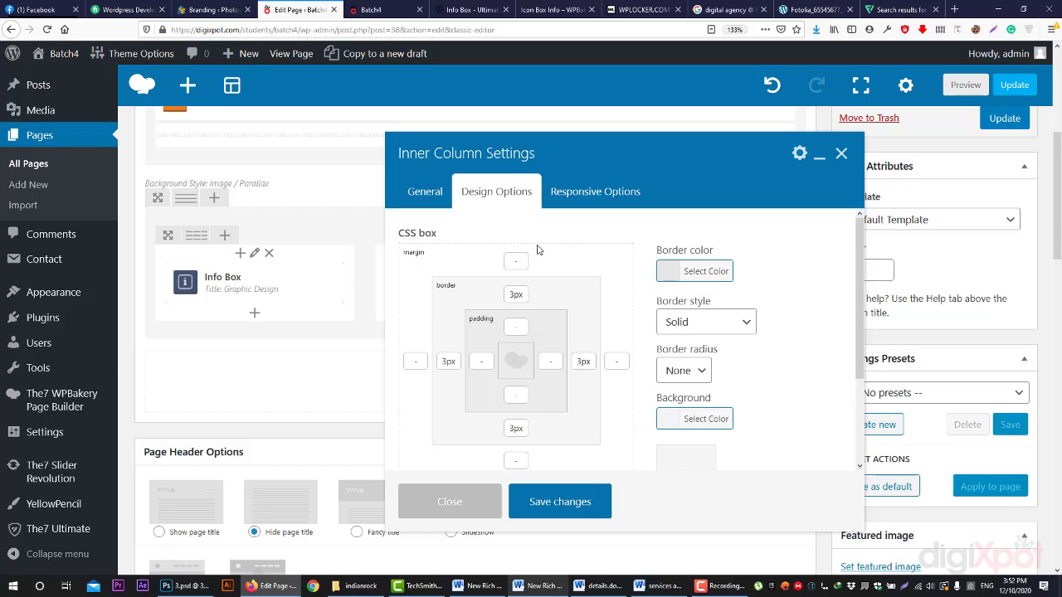
pyautogui.click(489, 500)
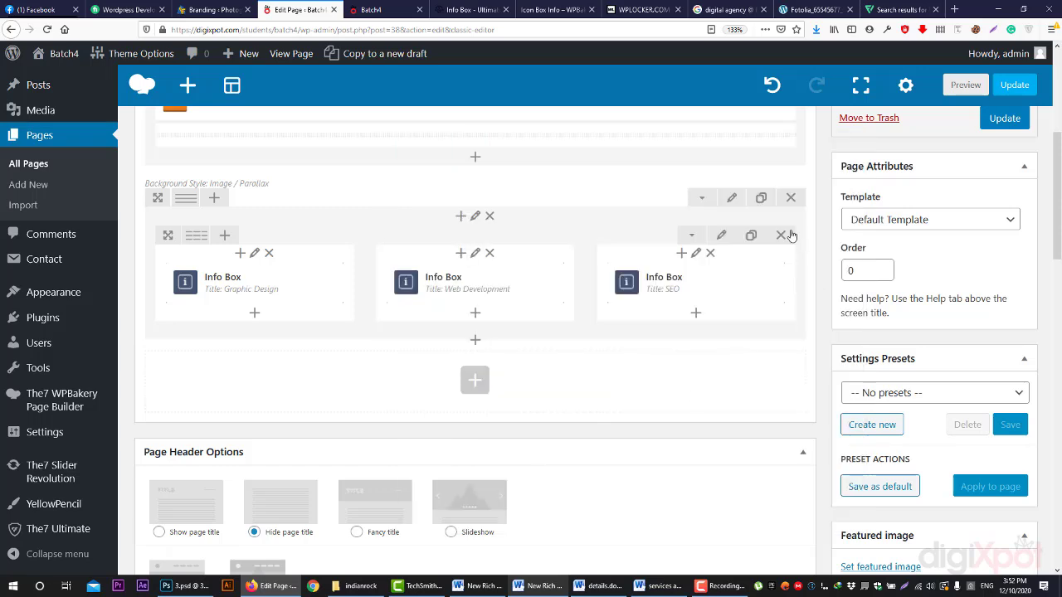
# - Review the inner row's settings and close them unchanged
pyautogui.click(721, 236)
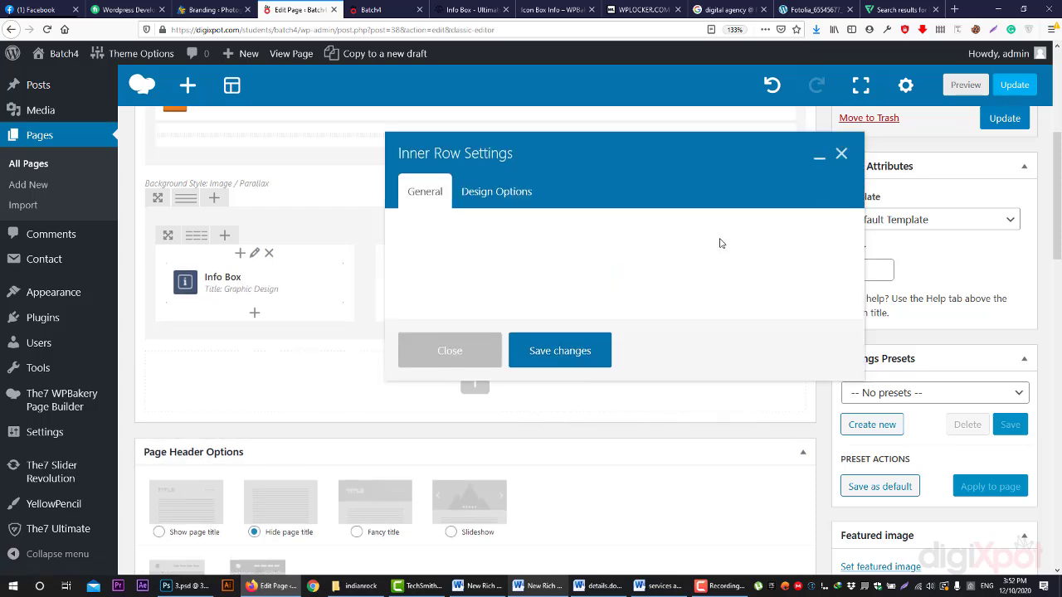
pyautogui.scroll(-4, 682, 272)
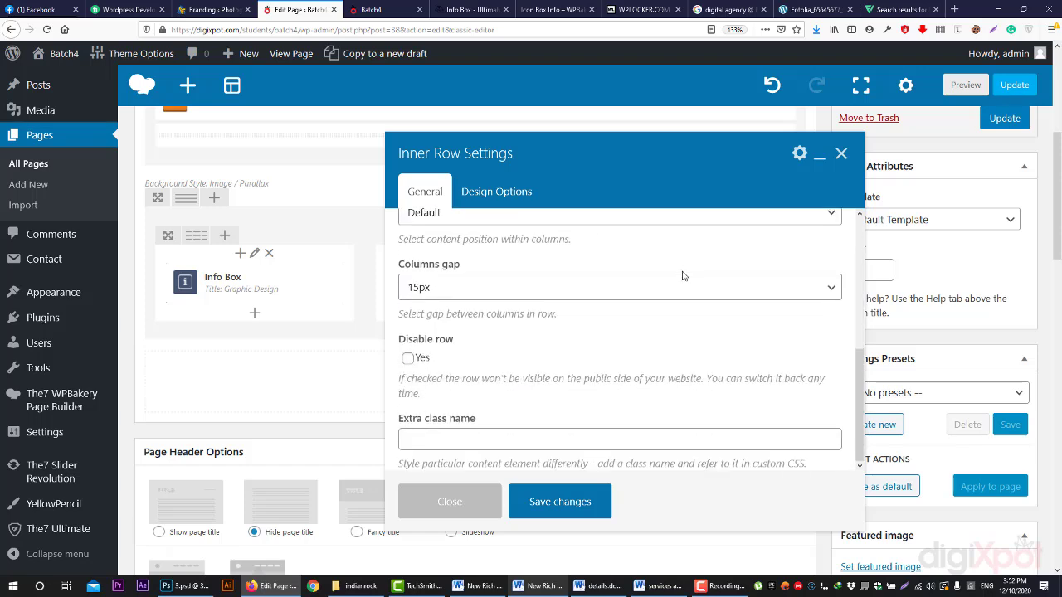
pyautogui.scroll(2, 682, 274)
pyautogui.scroll(-1, 683, 279)
pyautogui.scroll(-2, 682, 278)
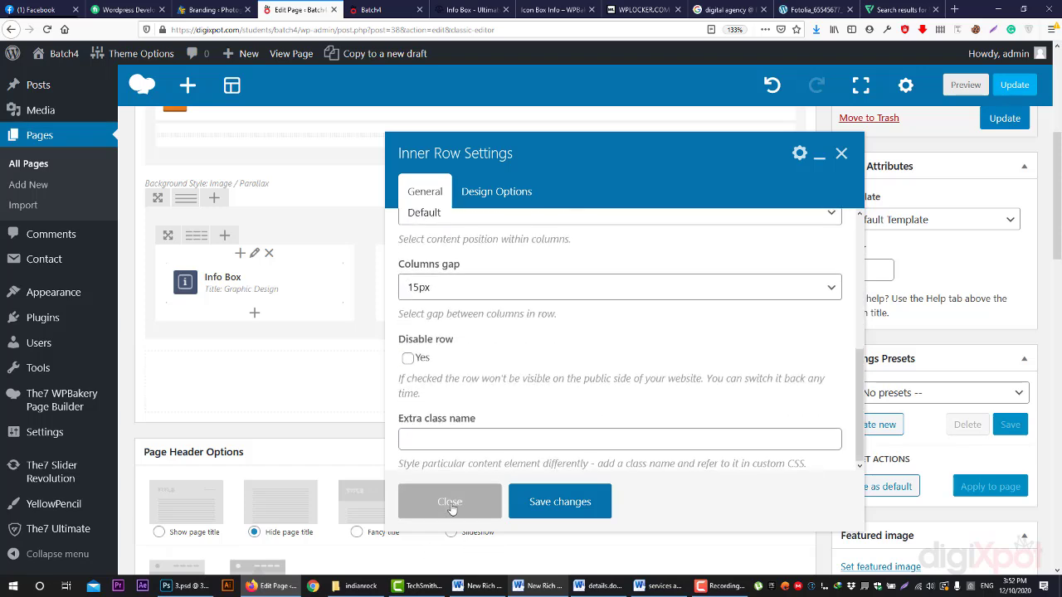
pyautogui.click(452, 506)
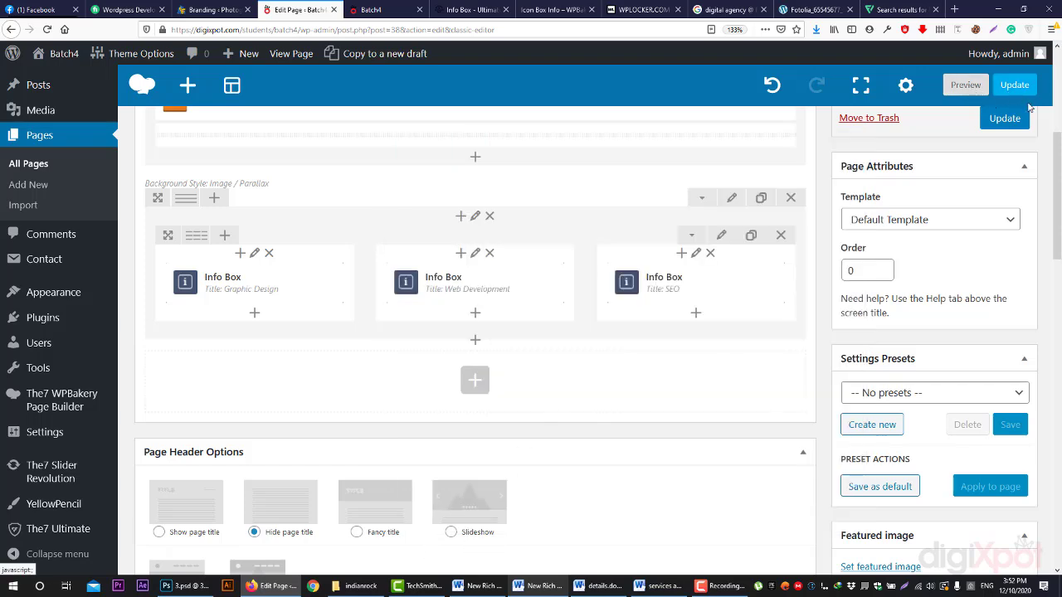
# - Check the site preview, then save the HOME page with Update
pyautogui.click(370, 9)
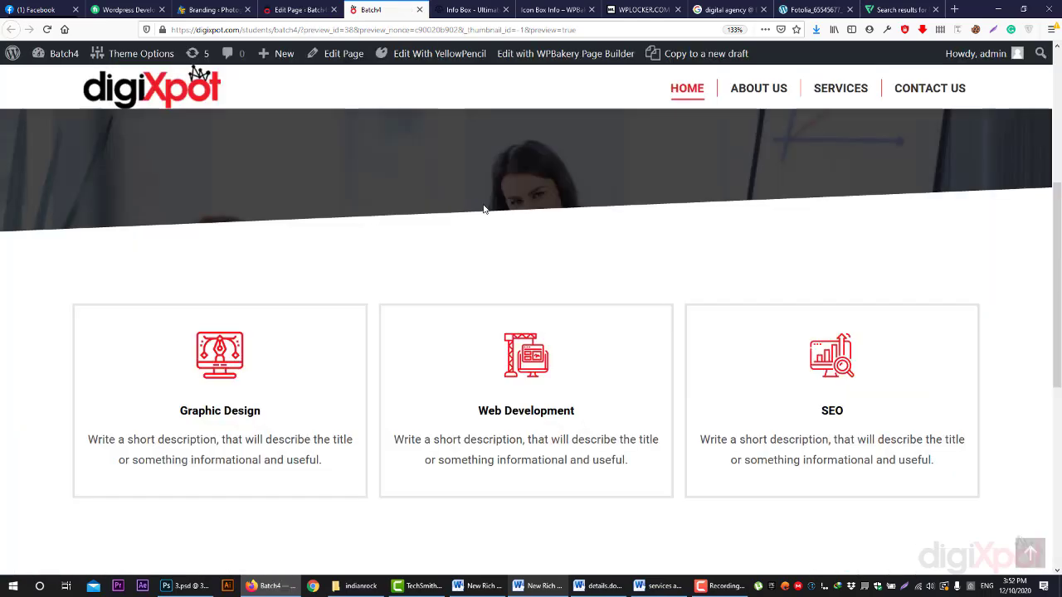
pyautogui.scroll(6, 486, 215)
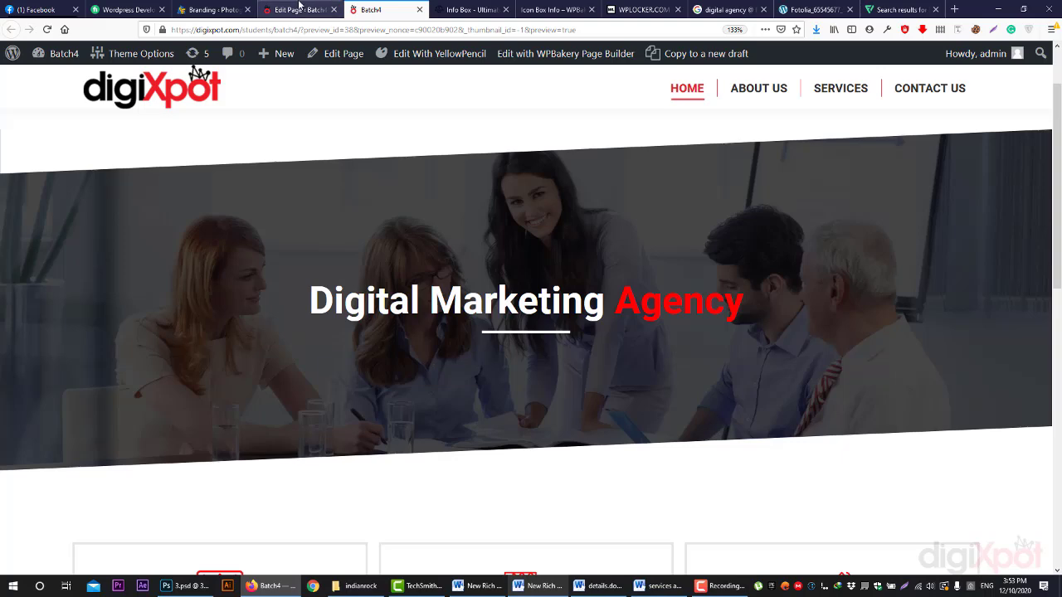
pyautogui.click(300, 9)
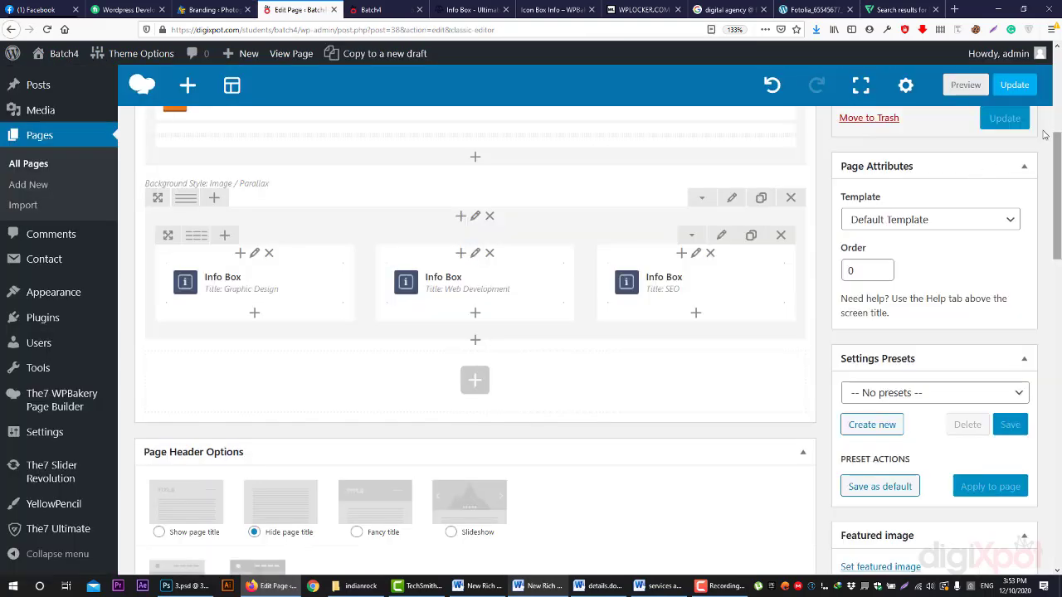
pyautogui.click(1021, 94)
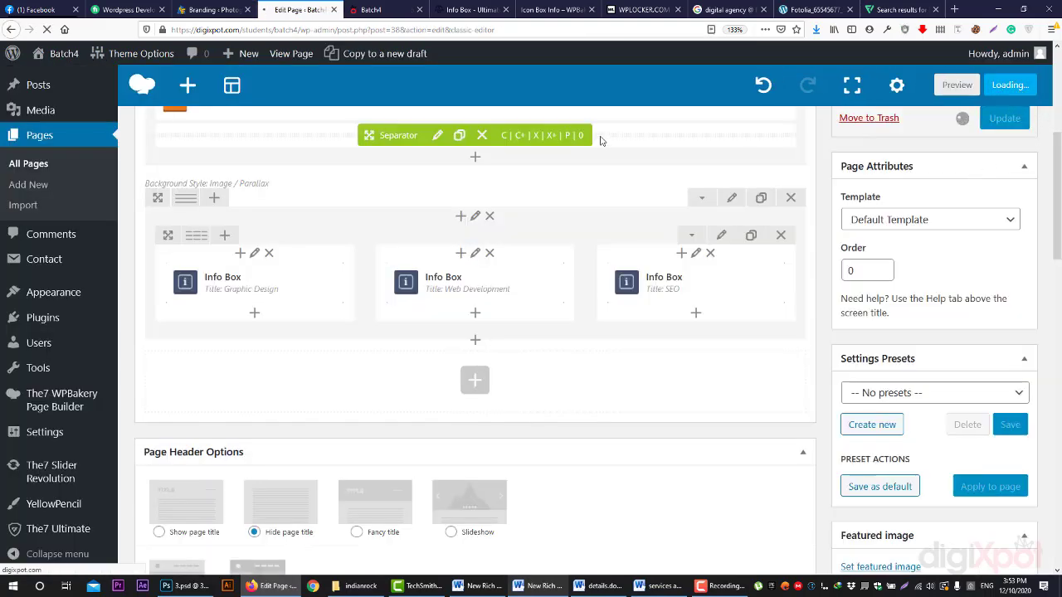
# - Check the updated preview and bring up the Ultimate Addons Info Box demo
pyautogui.click(388, 10)
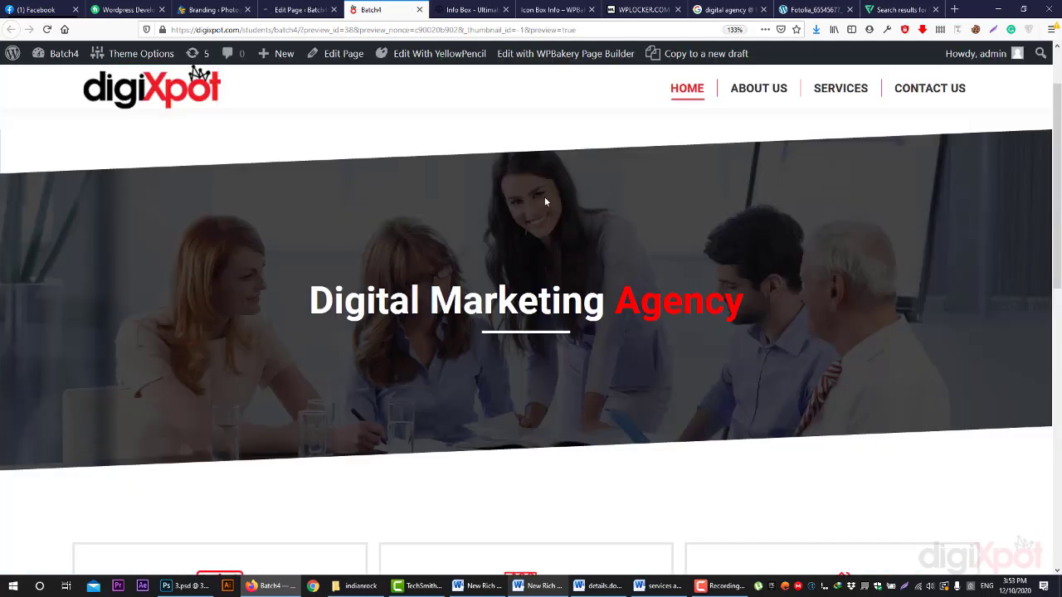
pyautogui.scroll(2, 556, 215)
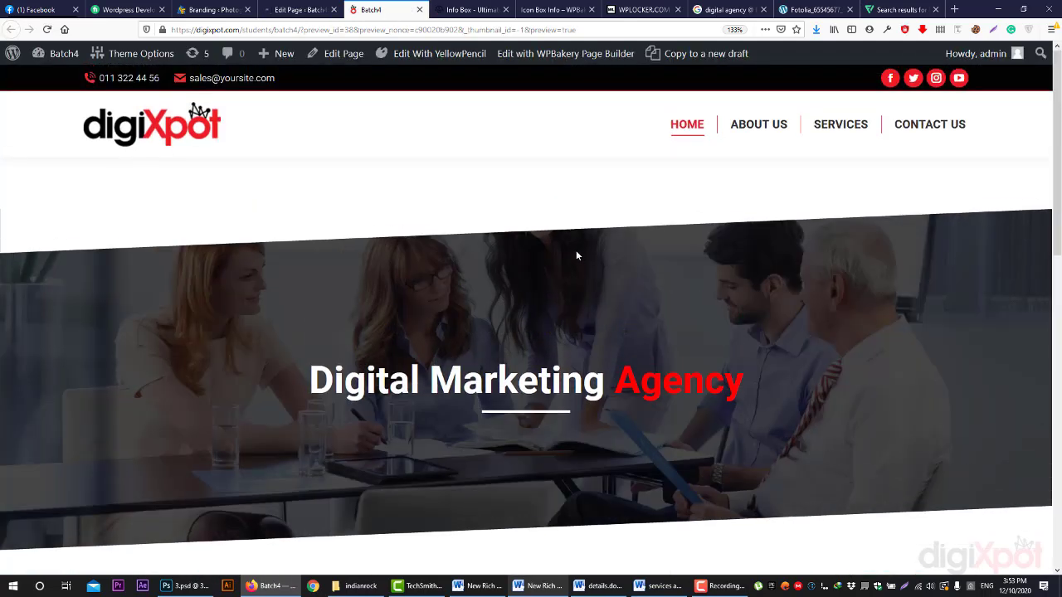
pyautogui.click(469, 10)
# - Browse the Ultimate info-box demo and view the 05.png image from its download list
pyautogui.scroll(-10, 800, 323)
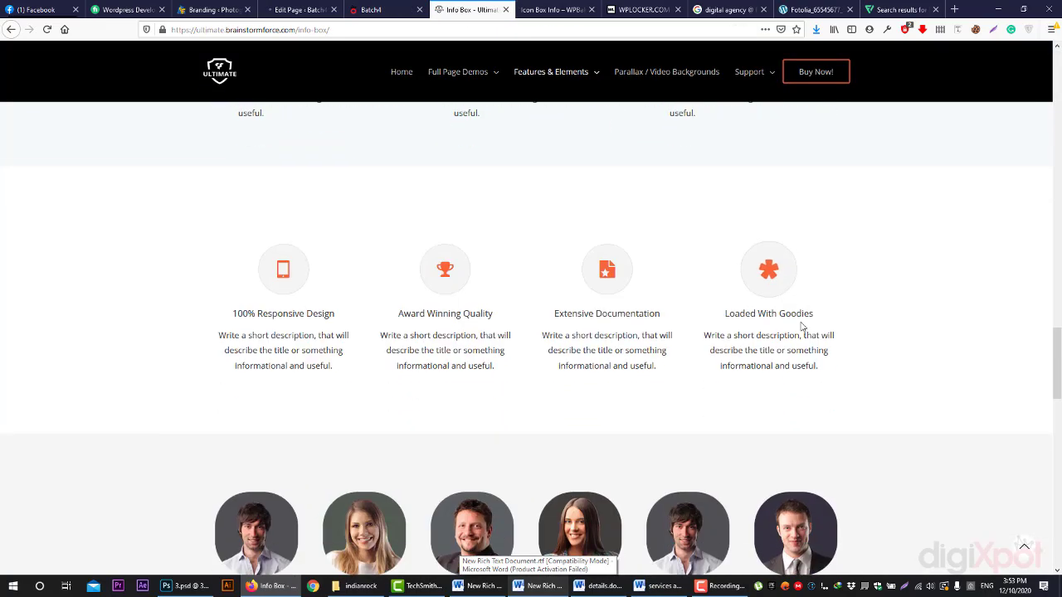
pyautogui.scroll(5, 804, 323)
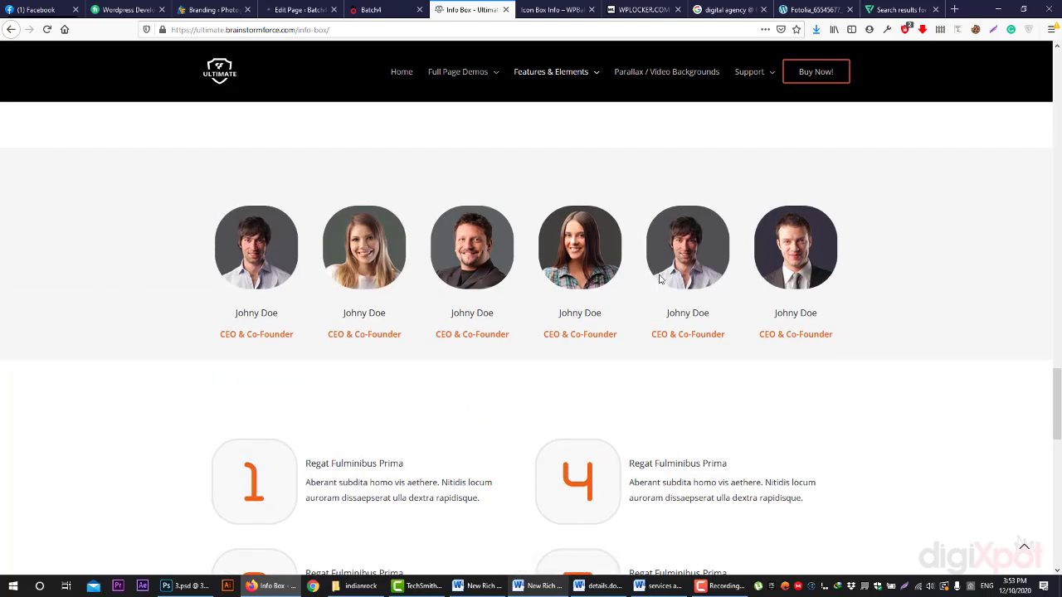
pyautogui.click(921, 30)
pyautogui.scroll(-10, 818, 170)
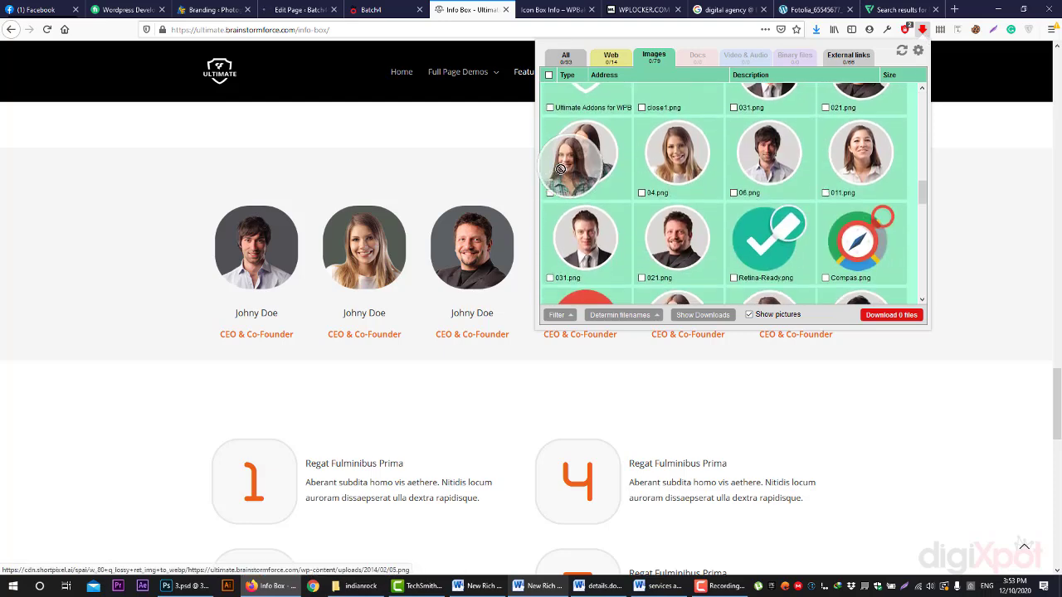
pyautogui.click(579, 153)
pyautogui.click(485, 185)
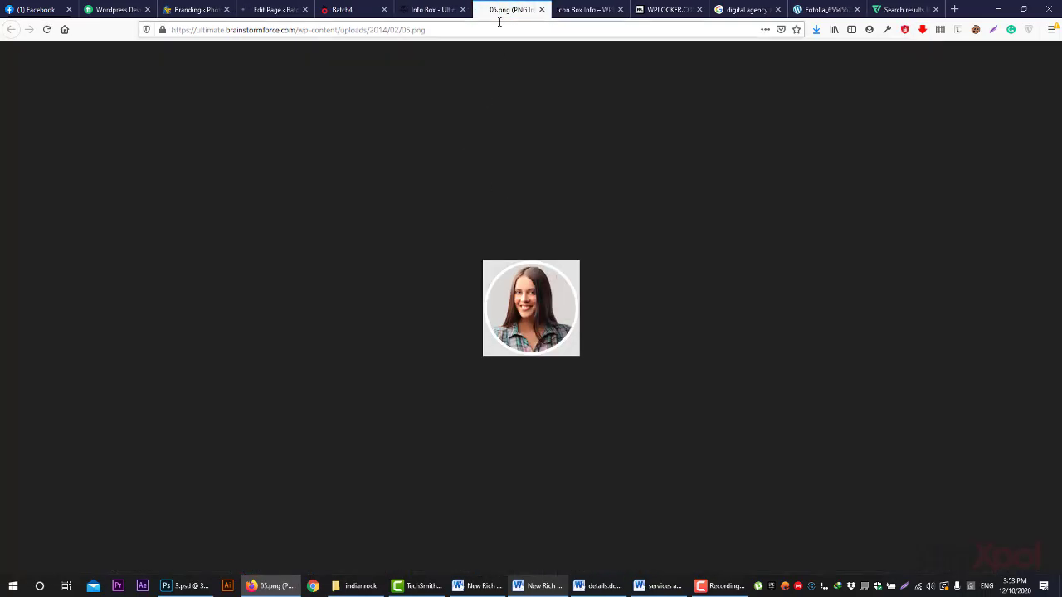
pyautogui.middleClick(499, 11)
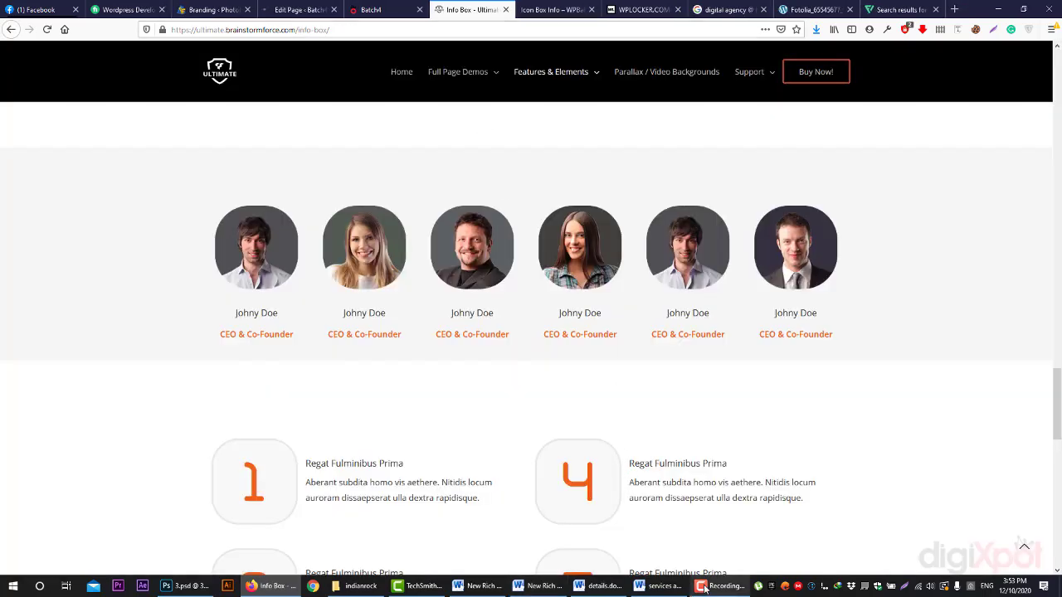
# - Compare with the HOME site preview, then go to the Kaswara Icon Box Info demo
pyautogui.scroll(-1, 749, 389)
pyautogui.scroll(2, 749, 389)
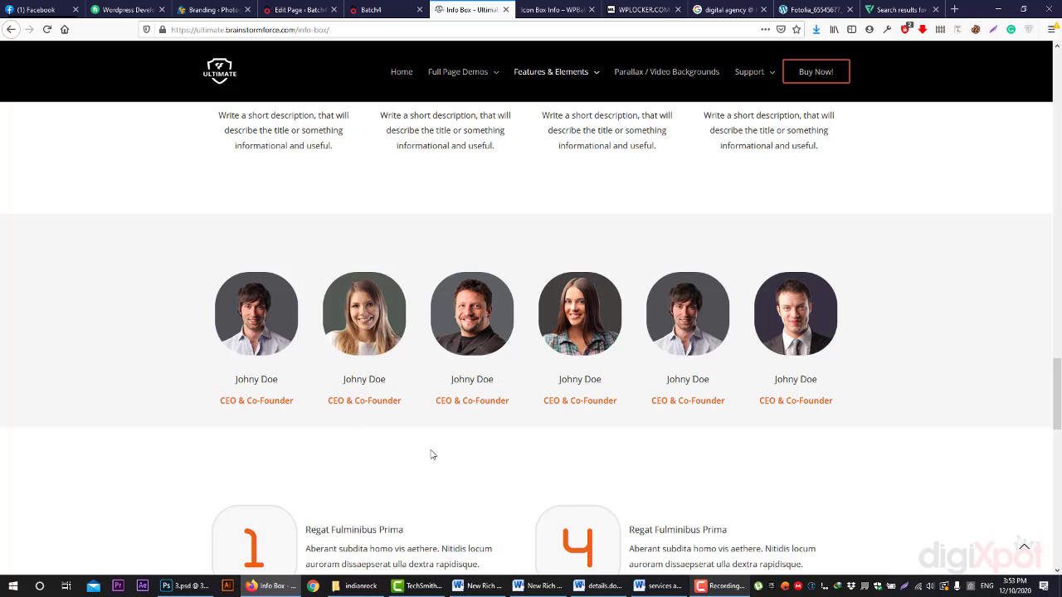
pyautogui.scroll(4, 393, 407)
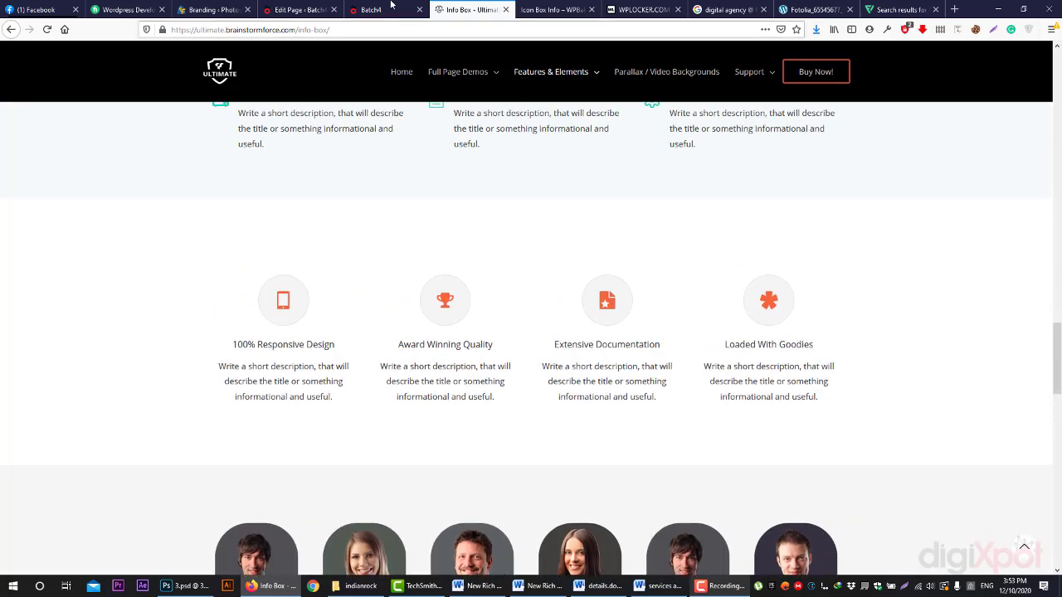
pyautogui.click(358, 5)
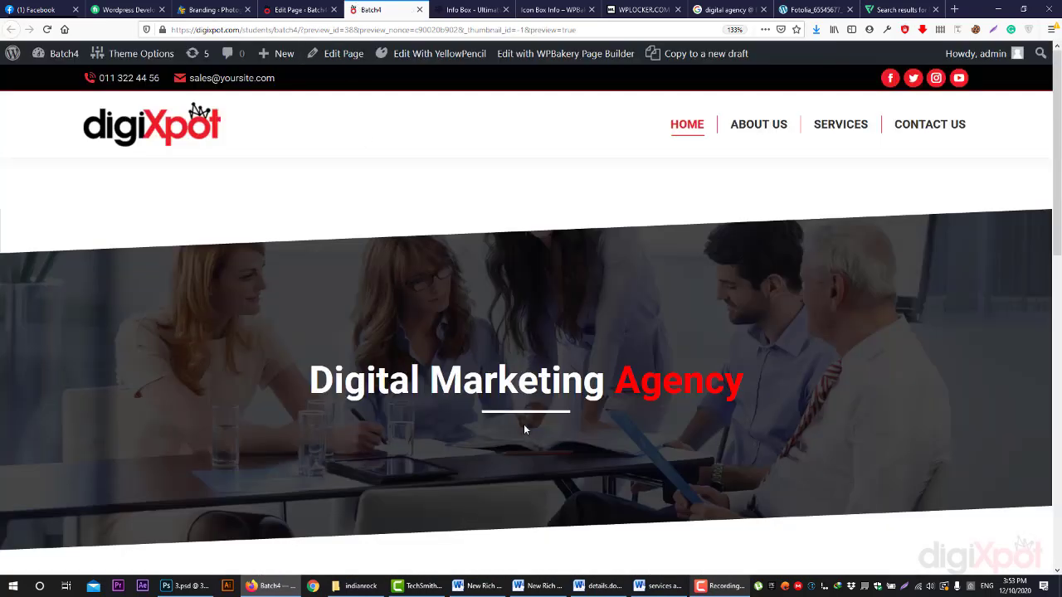
pyautogui.scroll(-5, 523, 429)
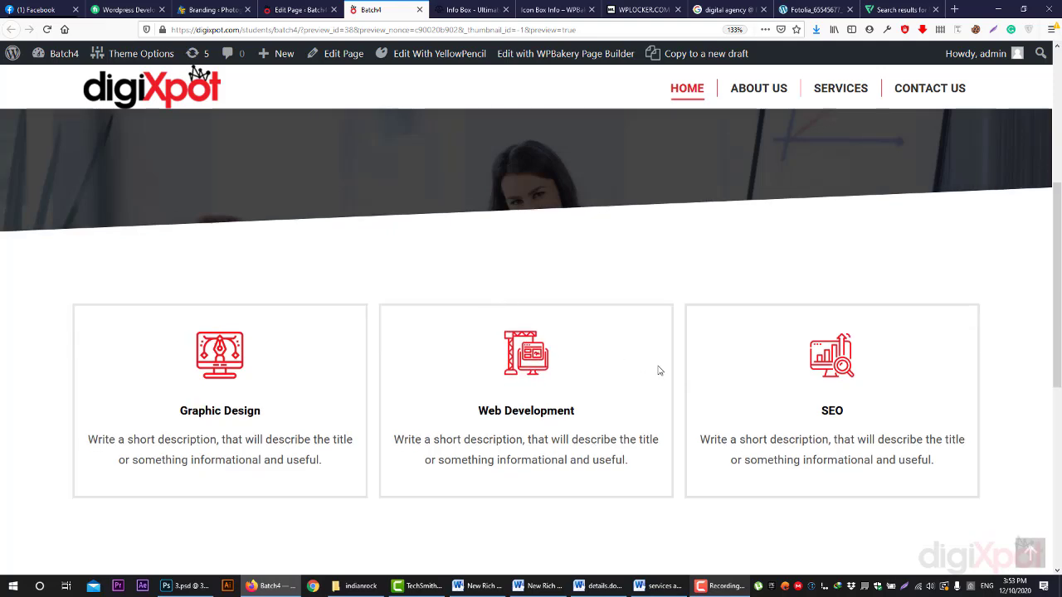
pyautogui.click(554, 9)
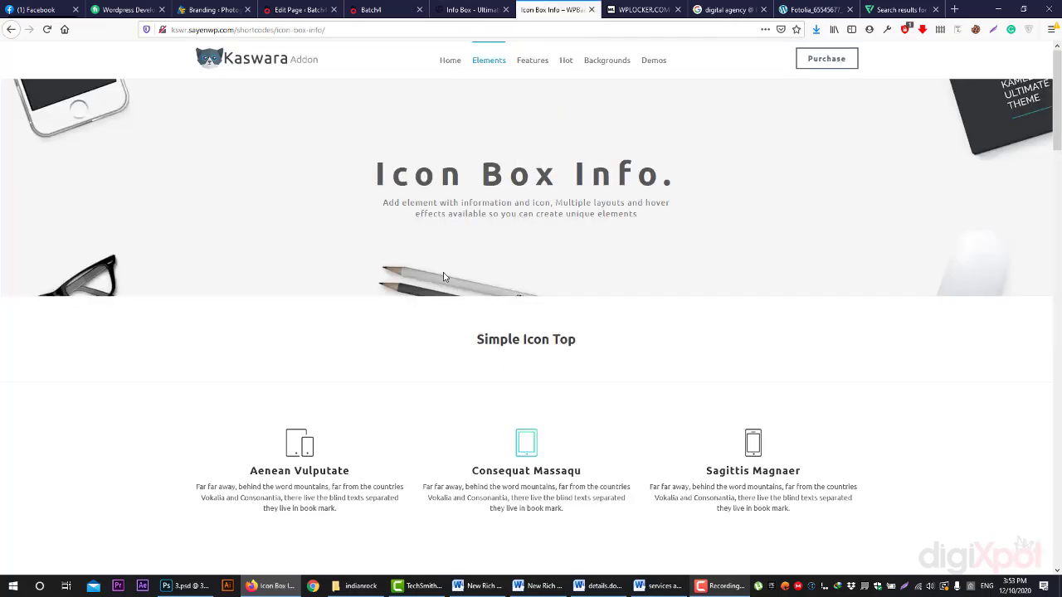
# - Scroll through the Kaswara icon box examples, then go back to the Ultimate info boxes
pyautogui.scroll(-7, 444, 282)
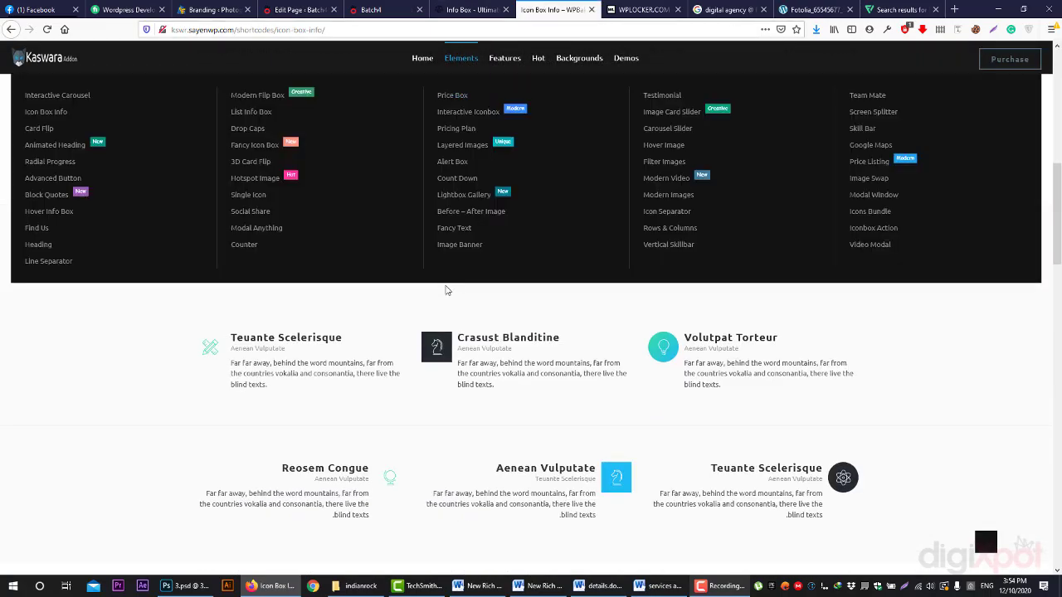
pyautogui.scroll(-10, 196, 336)
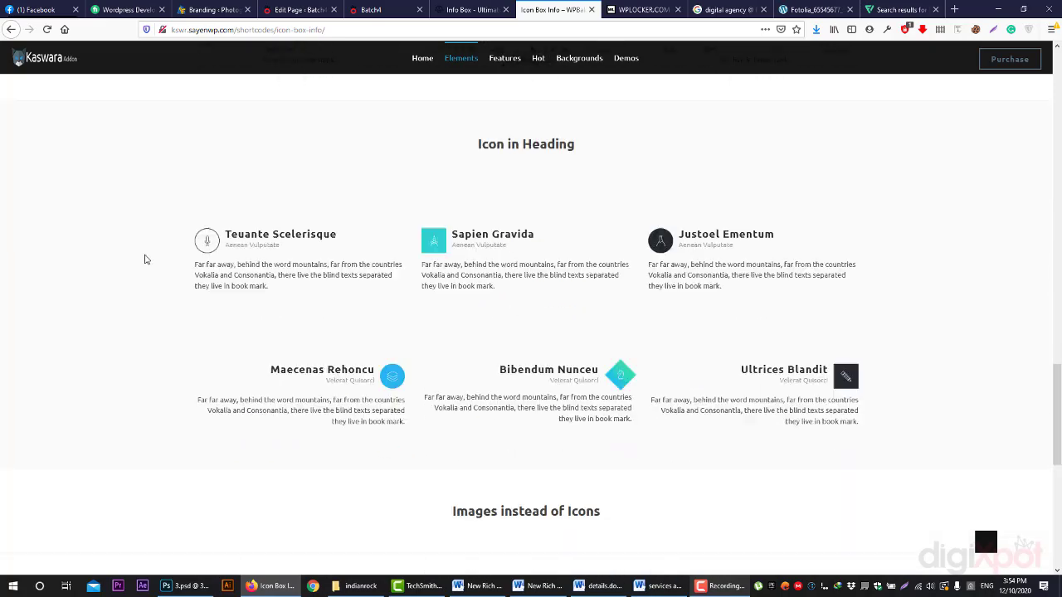
pyautogui.scroll(-6, 149, 315)
pyautogui.scroll(3, 174, 489)
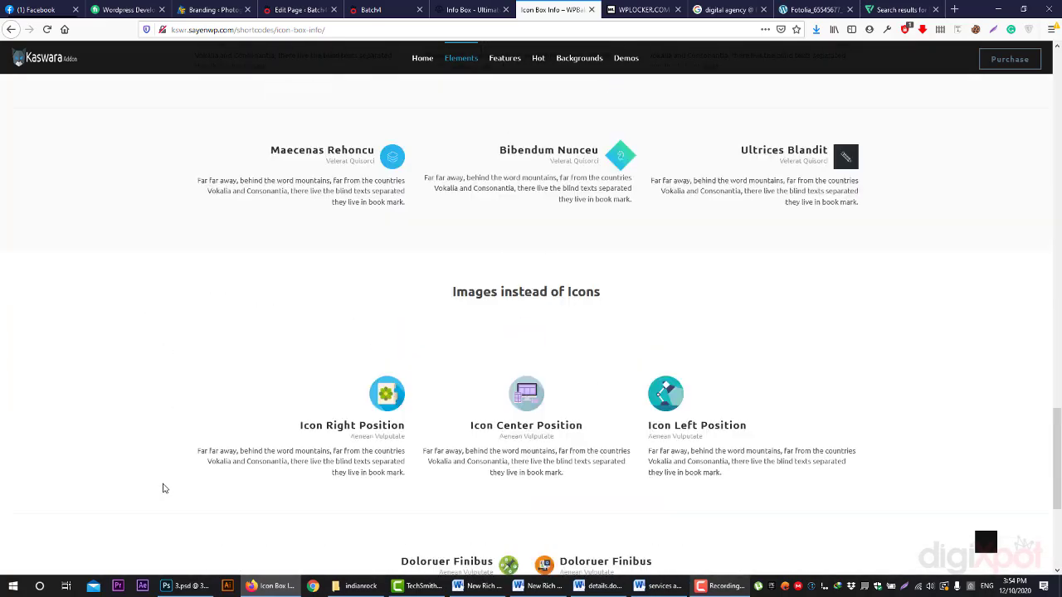
pyautogui.scroll(3, 158, 439)
pyautogui.scroll(2, 789, 271)
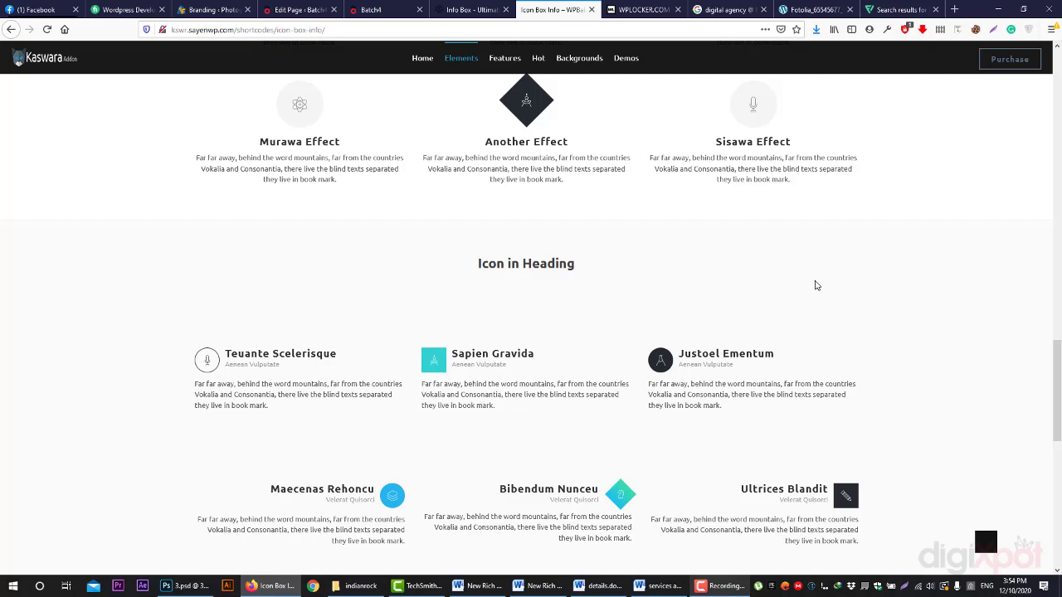
pyautogui.scroll(10, 746, 298)
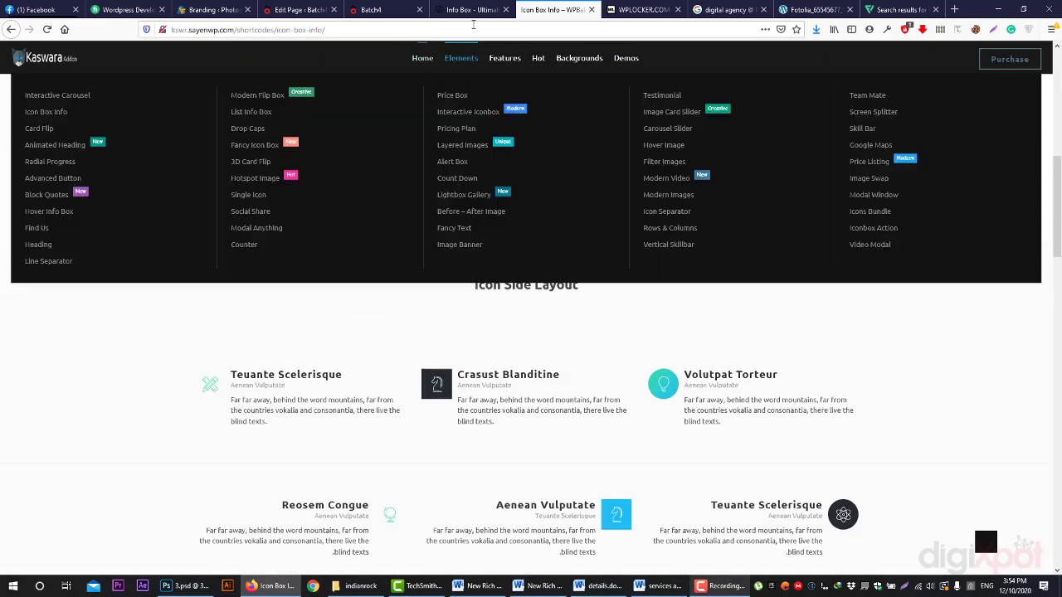
pyautogui.click(471, 10)
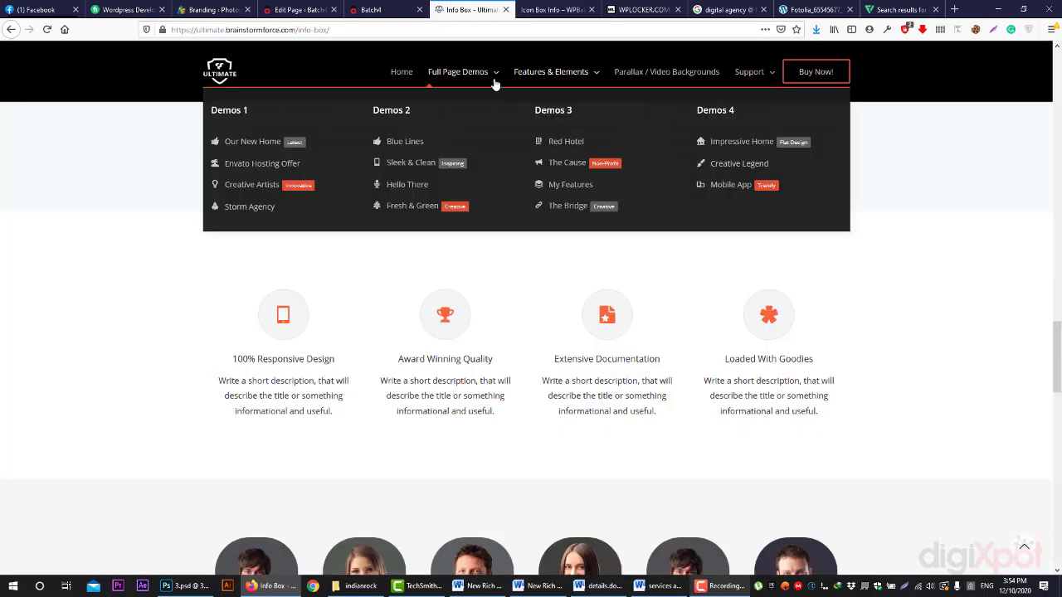
# - Flip between the WPLOCKER, Ultimate and Kaswara tabs and bring up the Kaswara Demos mega-menu
pyautogui.moveTo(535, 75)
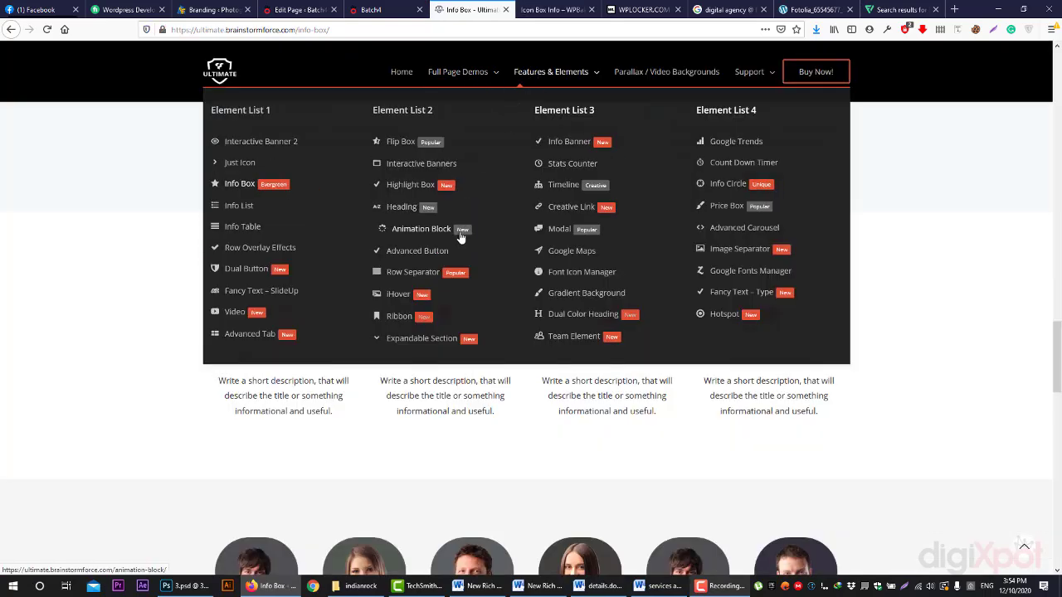
pyautogui.click(643, 10)
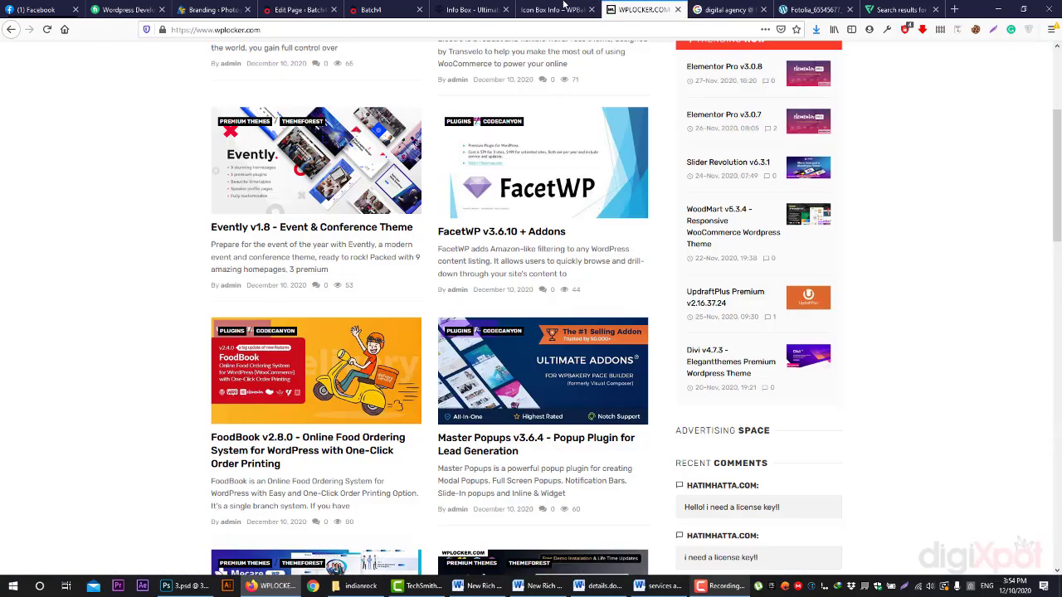
pyautogui.click(552, 9)
pyautogui.click(471, 10)
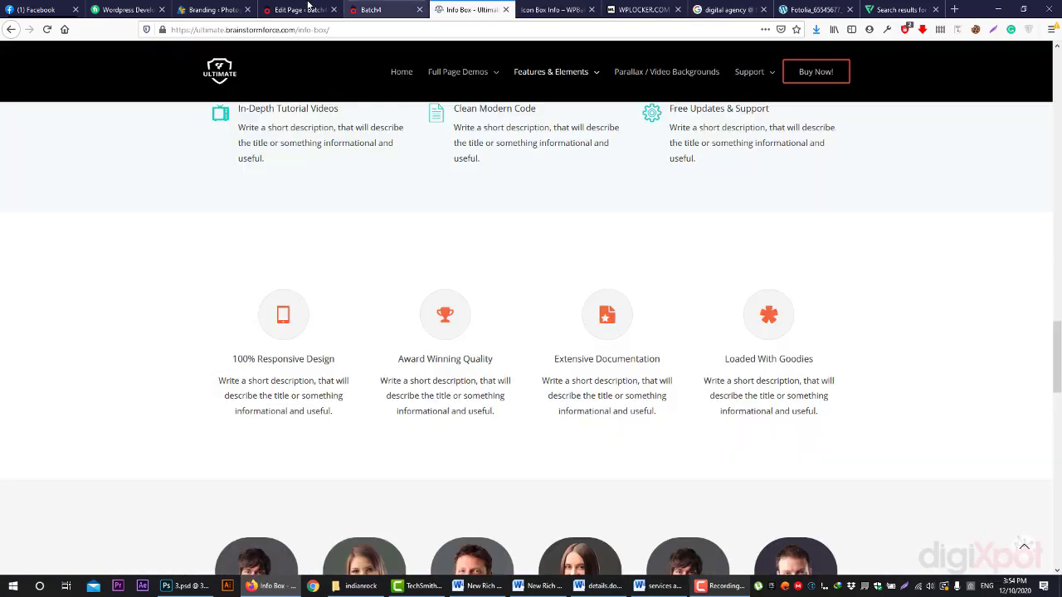
pyautogui.click(576, 8)
pyautogui.click(511, 9)
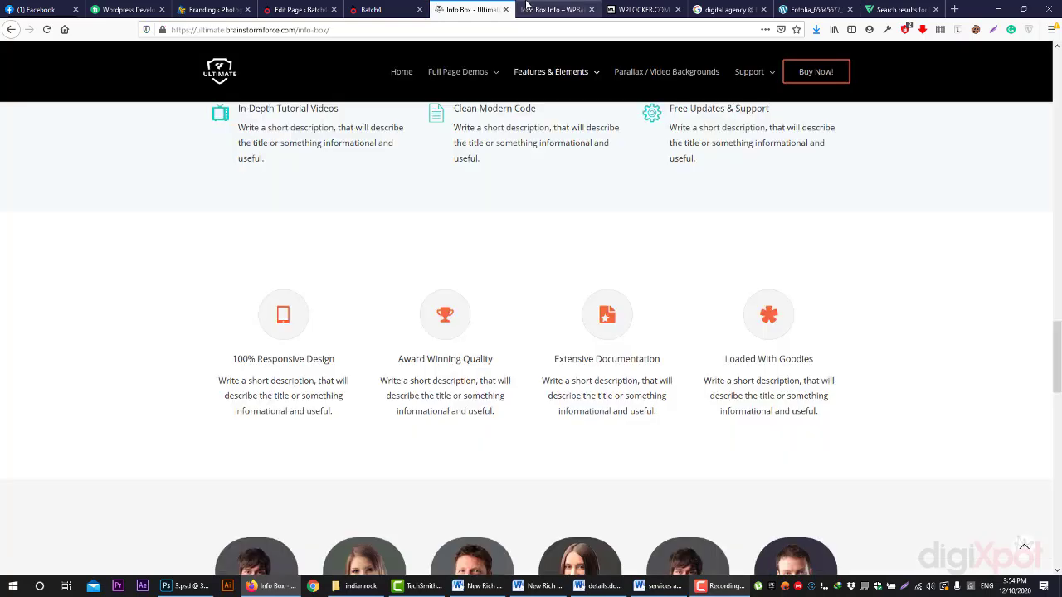
pyautogui.click(533, 8)
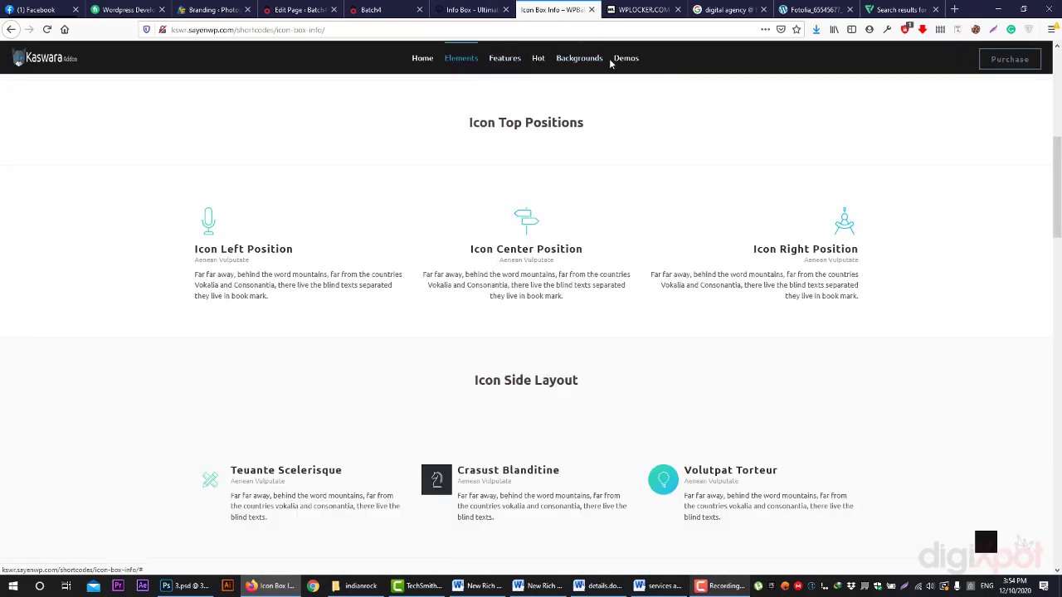
pyautogui.moveTo(627, 65)
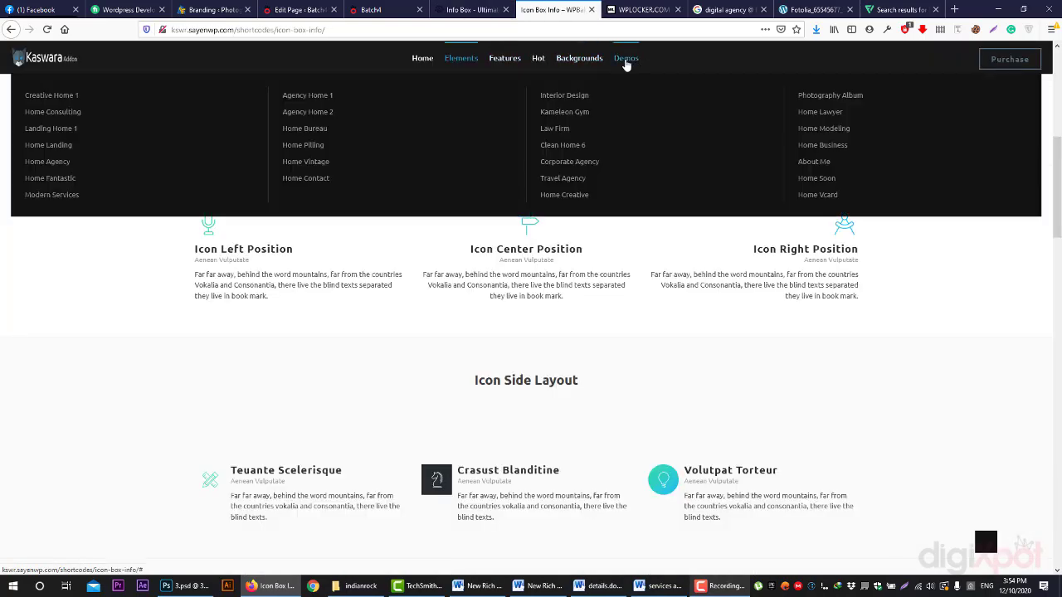
# - Go to the Landing Home 1 demo page and scroll through it
pyautogui.click(61, 133)
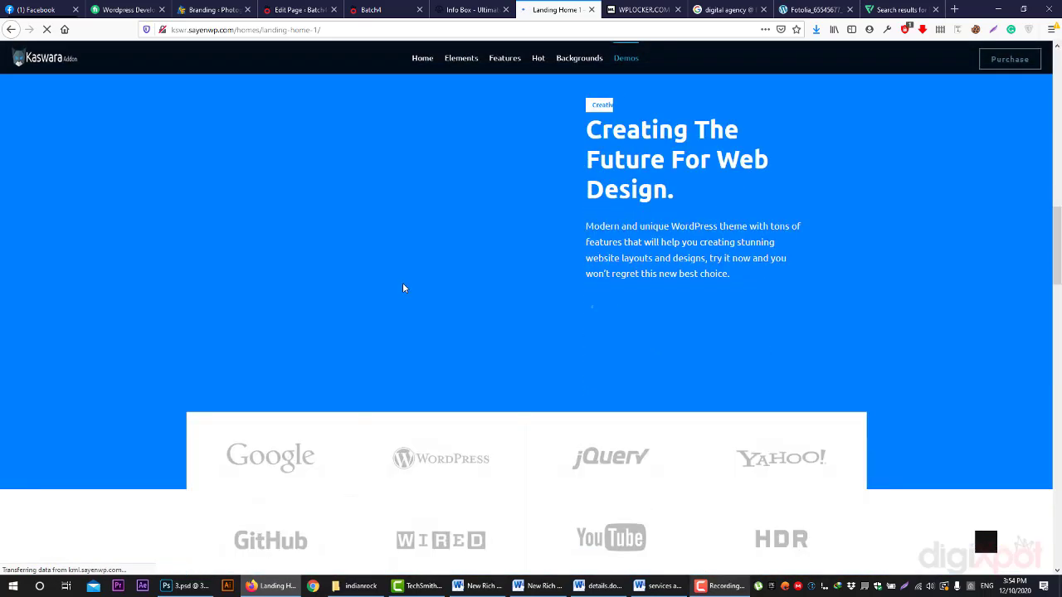
pyautogui.scroll(-3, 403, 290)
pyautogui.scroll(4, 403, 291)
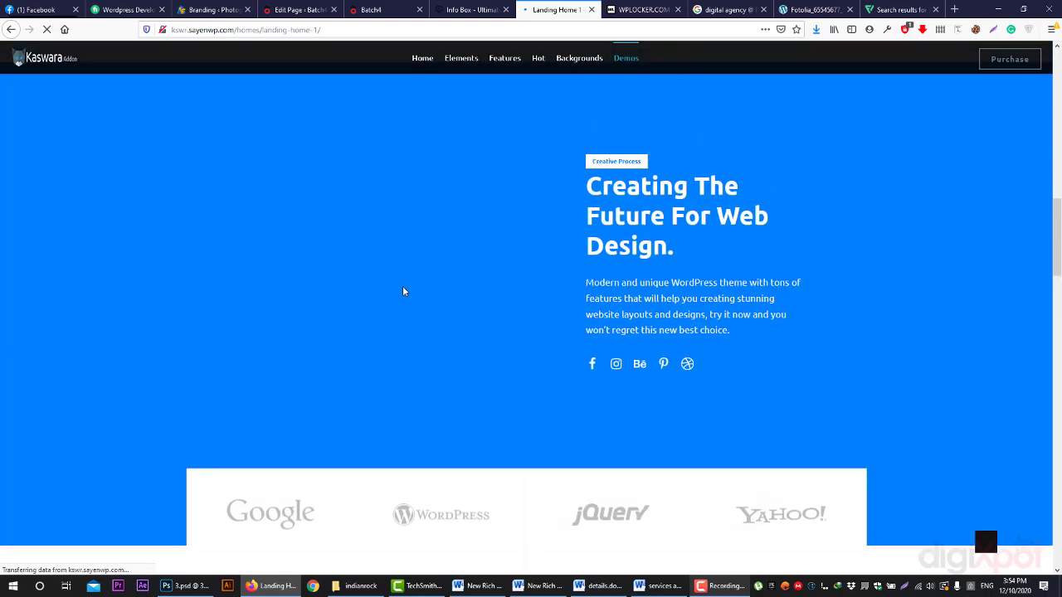
pyautogui.scroll(-3, 402, 292)
pyautogui.scroll(-10, 403, 298)
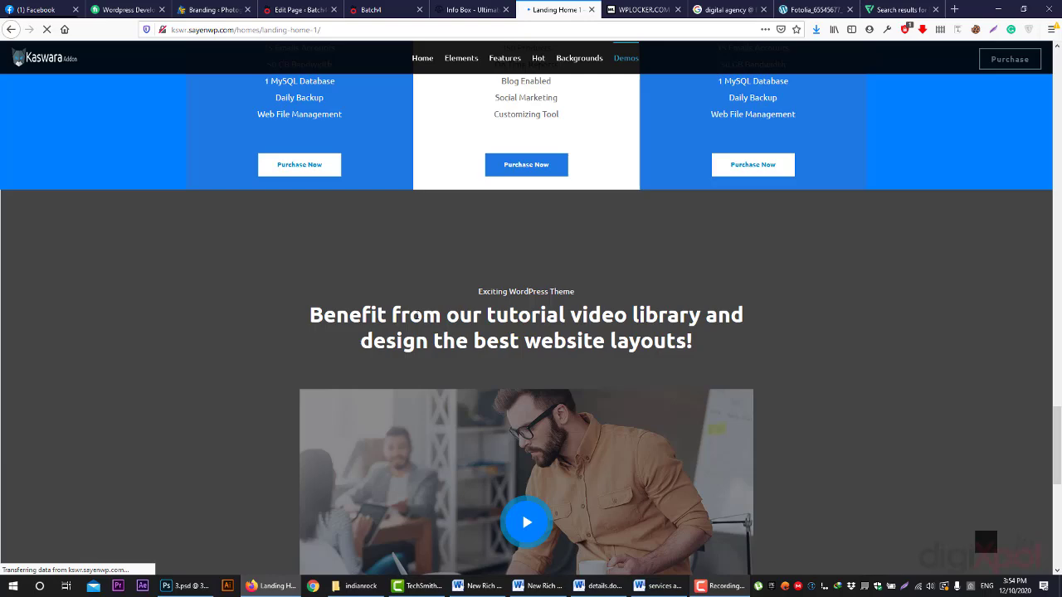
pyautogui.scroll(8, 497, 329)
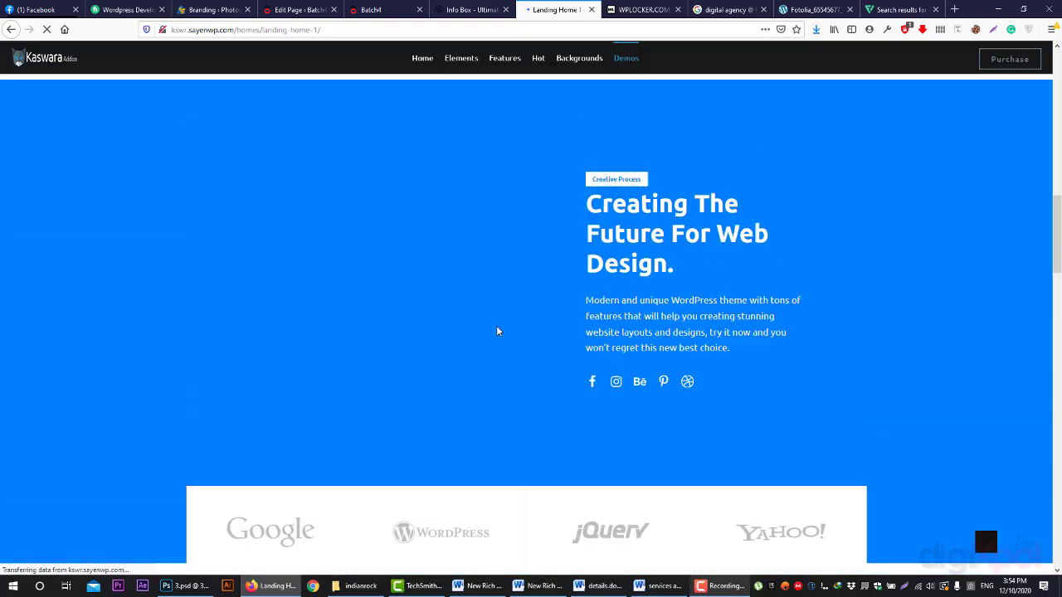
pyautogui.scroll(6, 498, 332)
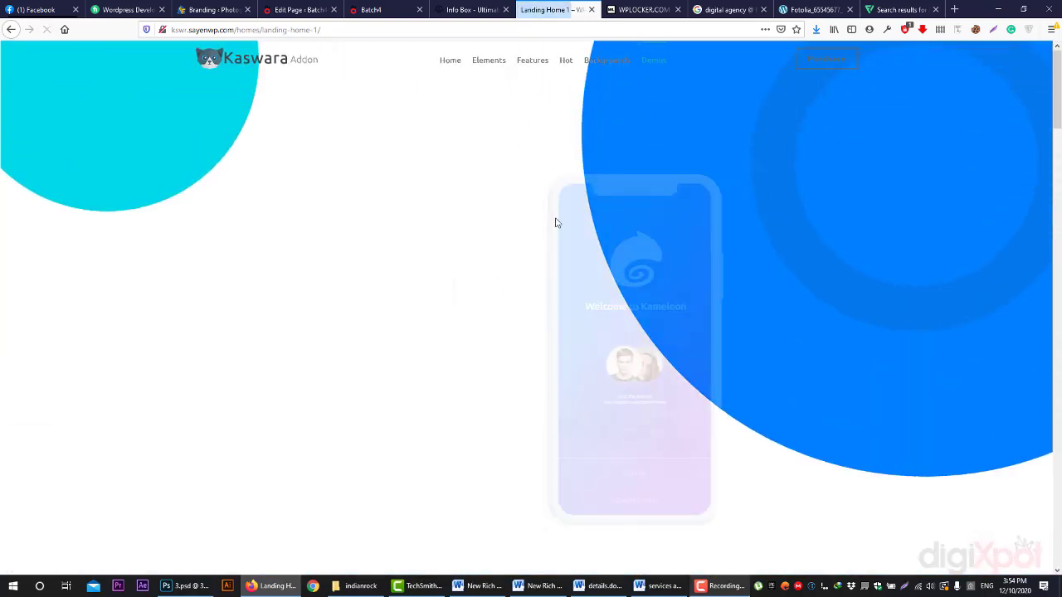
pyautogui.scroll(-6, 531, 240)
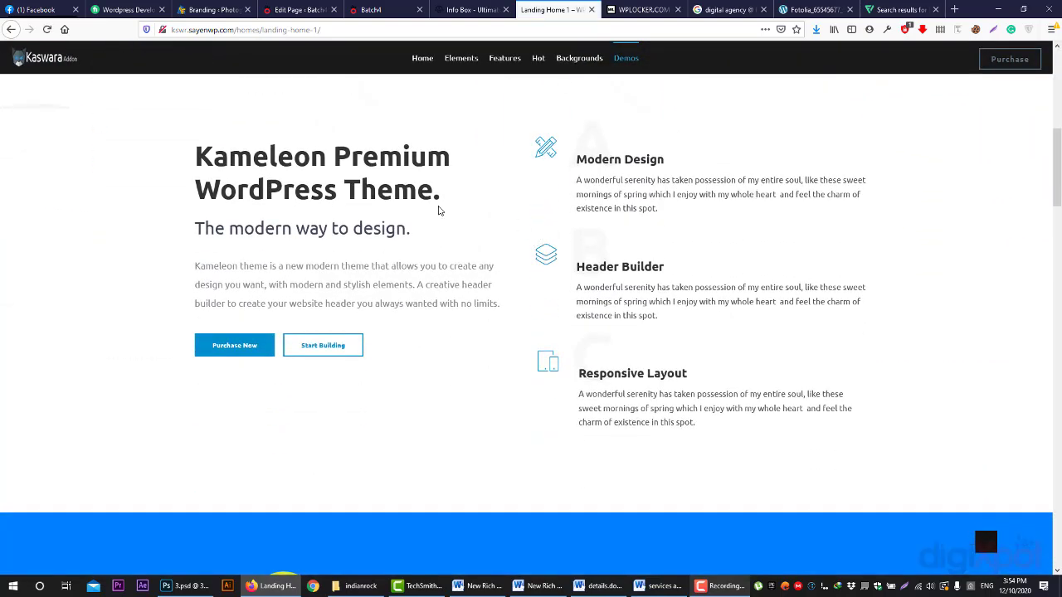
# - Select the Kameleon section text and the Modern Design heading and description to inspect them
pyautogui.moveTo(196, 139); pyautogui.dragTo(862, 428)
pyautogui.click(919, 449)
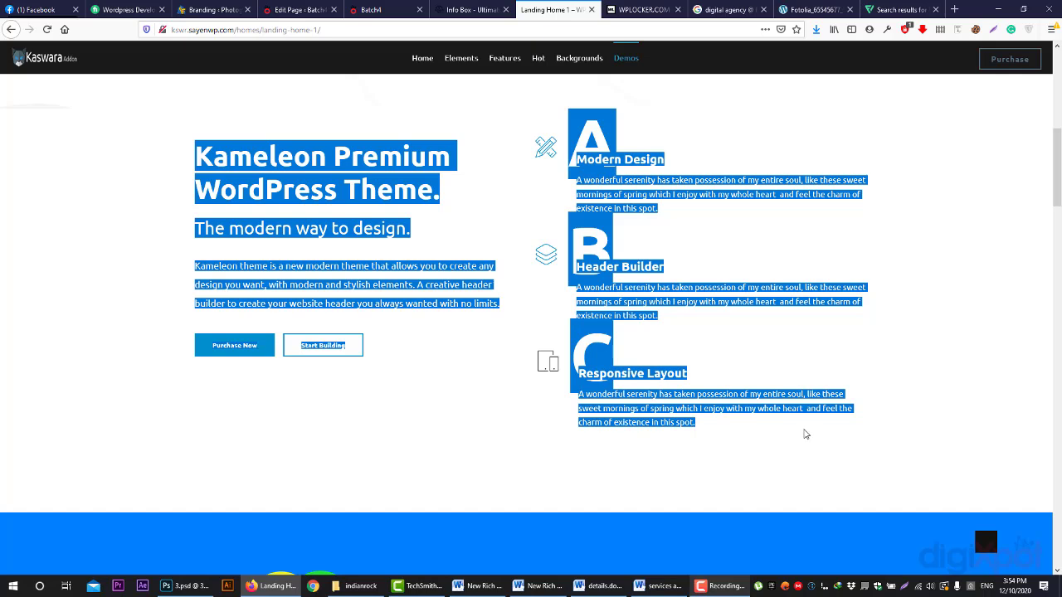
pyautogui.click(592, 136)
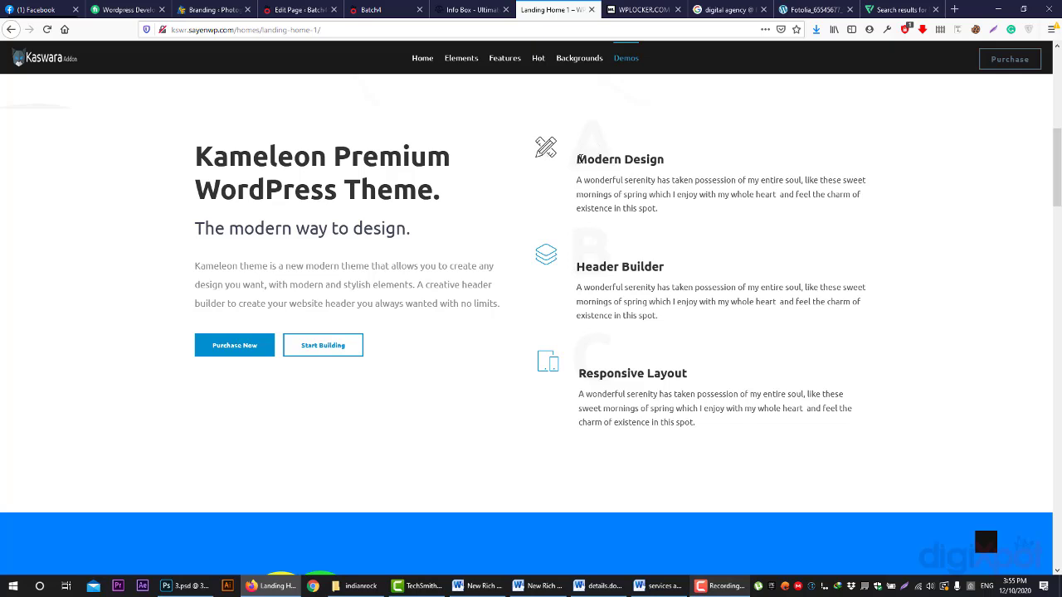
pyautogui.moveTo(581, 158); pyautogui.dragTo(678, 175)
pyautogui.moveTo(578, 180); pyautogui.dragTo(626, 228)
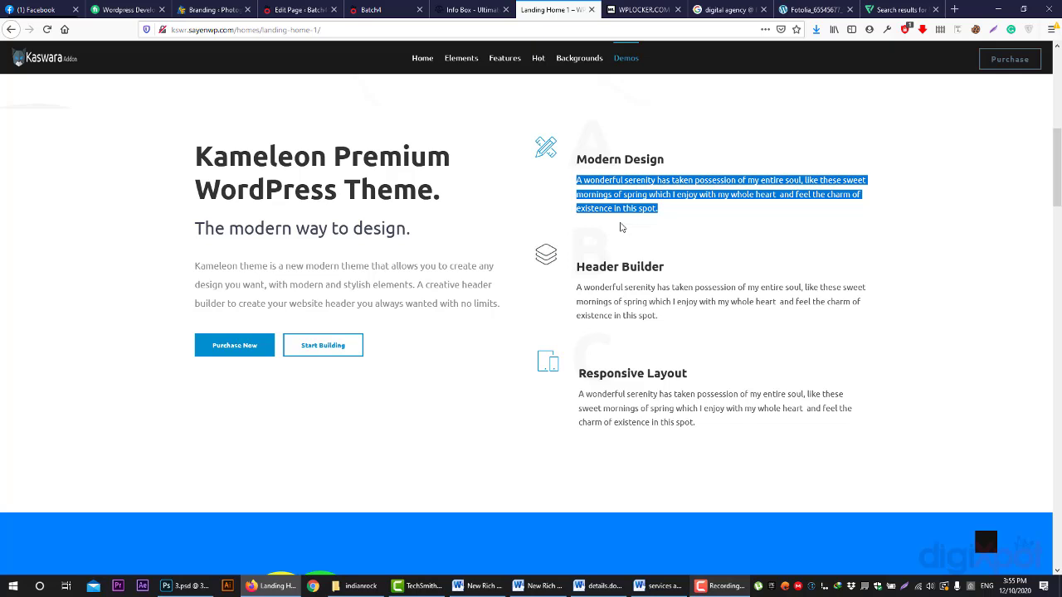
# - Select the Kameleon Premium WordPress Theme heading and its paragraph text
pyautogui.scroll(1, 548, 234)
pyautogui.moveTo(637, 64)
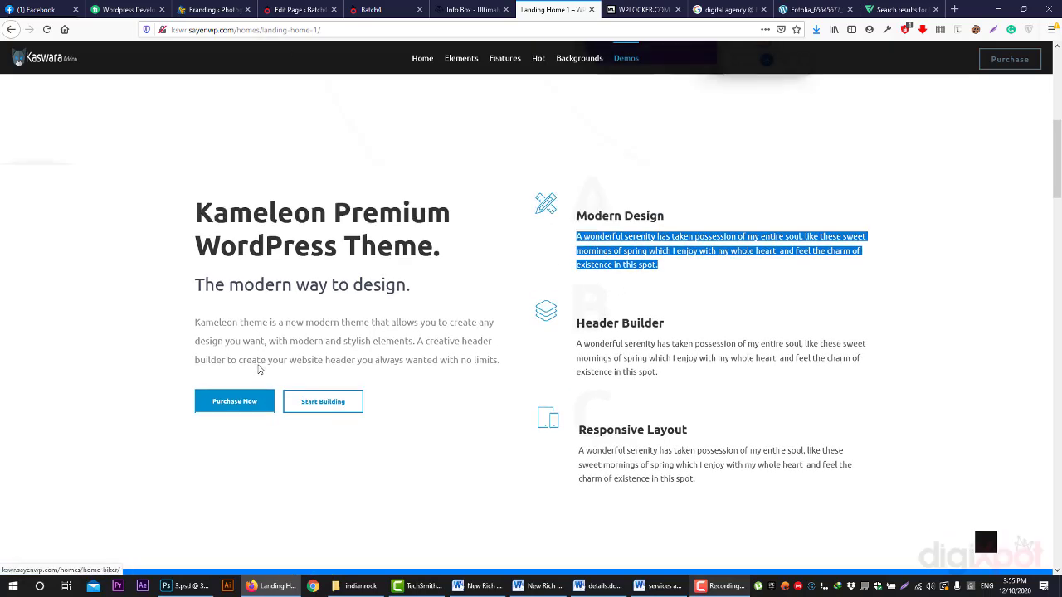
pyautogui.moveTo(195, 203); pyautogui.dragTo(502, 368)
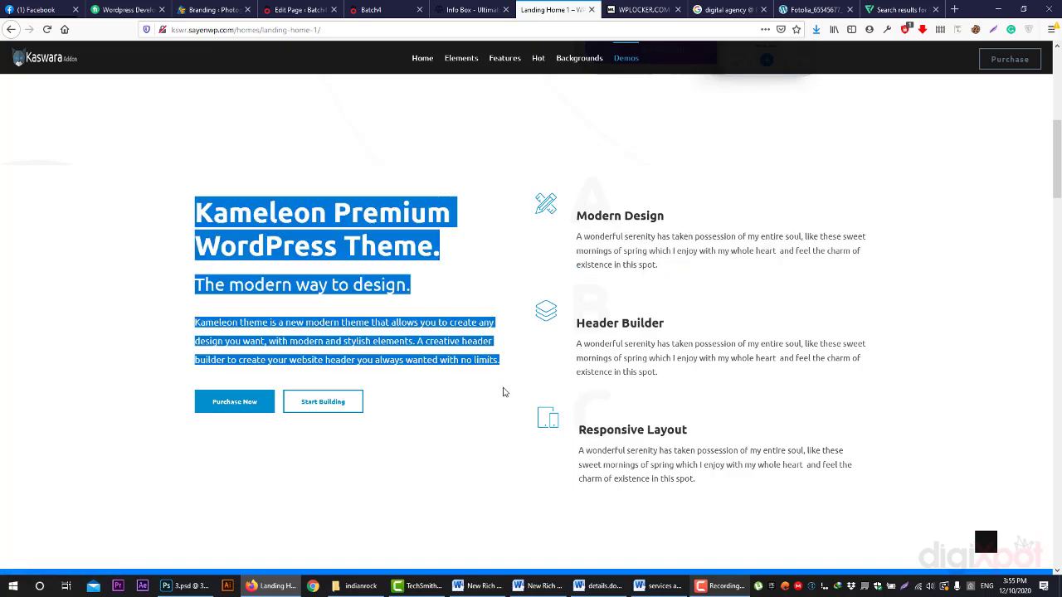
pyautogui.click(420, 352)
pyautogui.moveTo(196, 207); pyautogui.dragTo(450, 260)
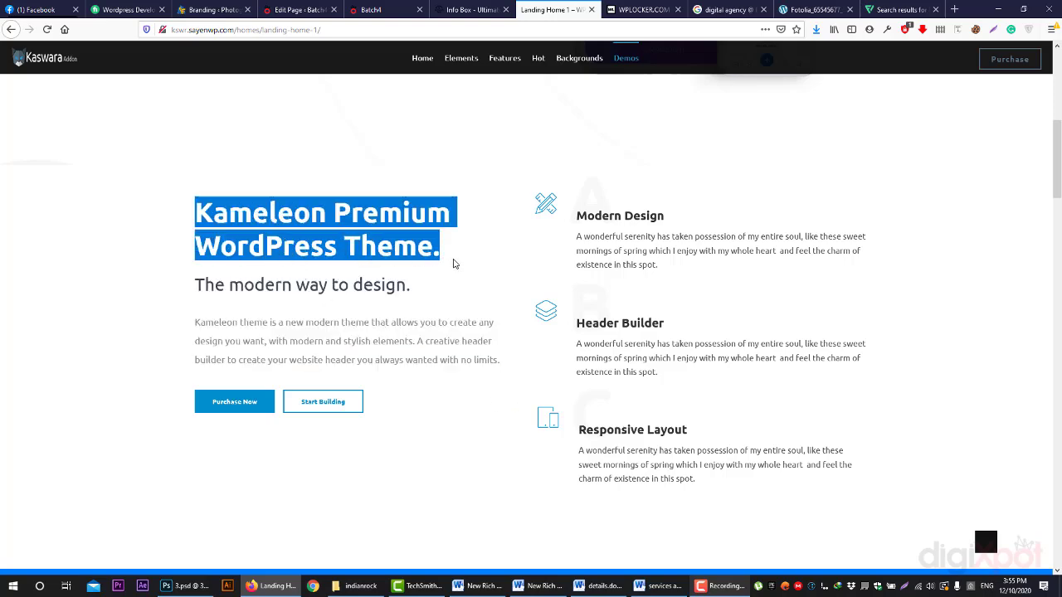
pyautogui.click(311, 342)
# - Add a new row below the Info Boxes with a 1/2 + 1/2 column layout
pyautogui.click(286, 10)
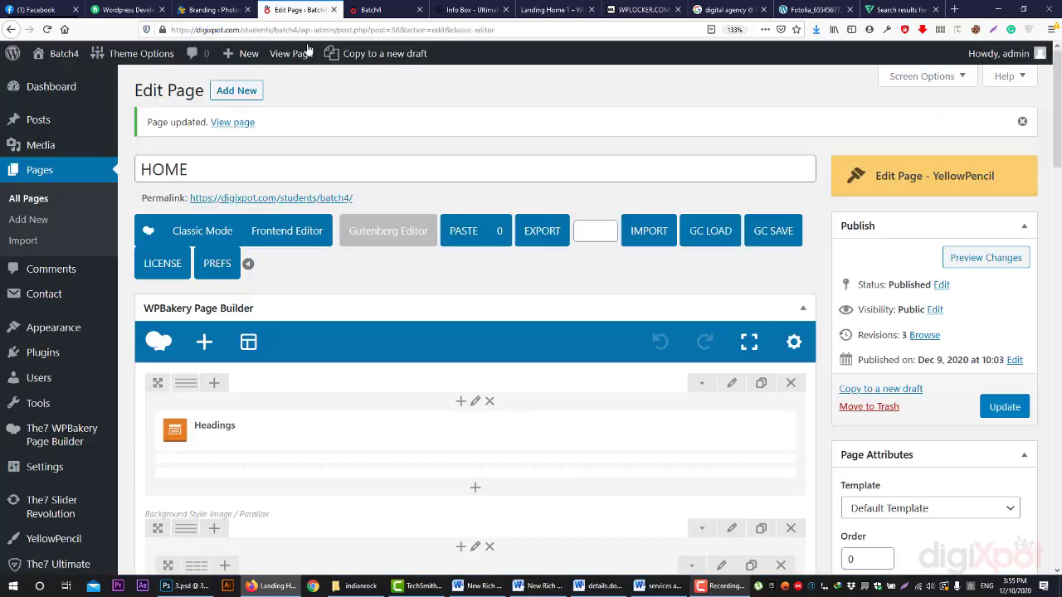
pyautogui.scroll(-7, 394, 411)
pyautogui.scroll(3, 455, 287)
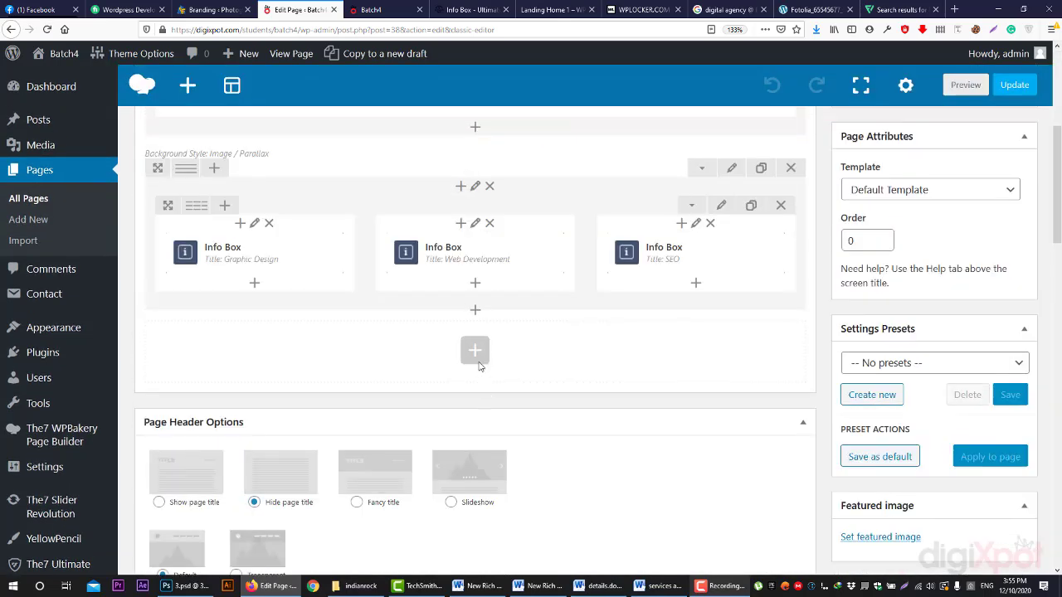
pyautogui.click(475, 355)
pyautogui.click(298, 197)
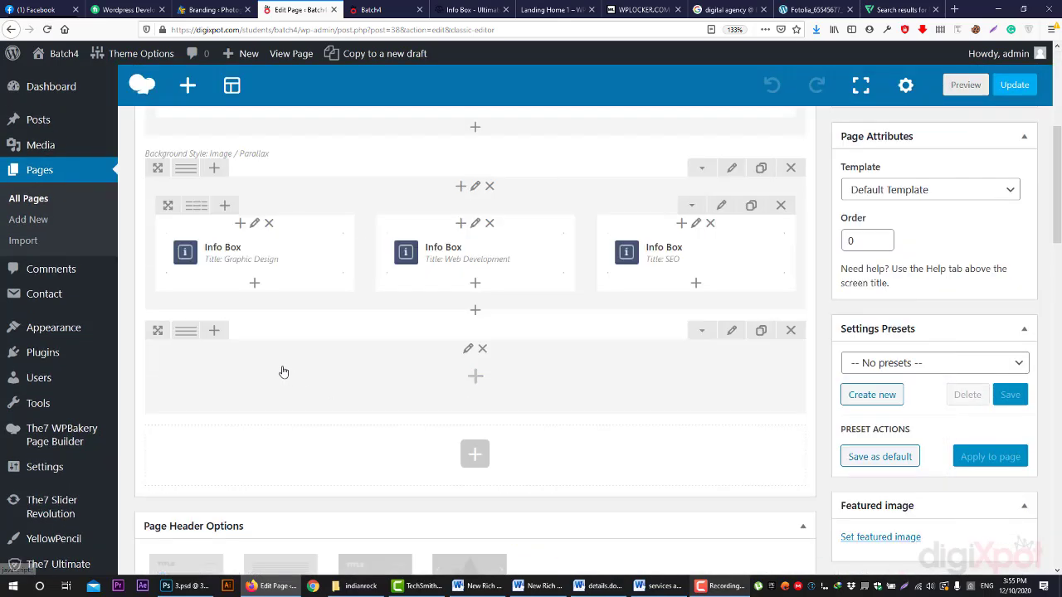
pyautogui.click(208, 333)
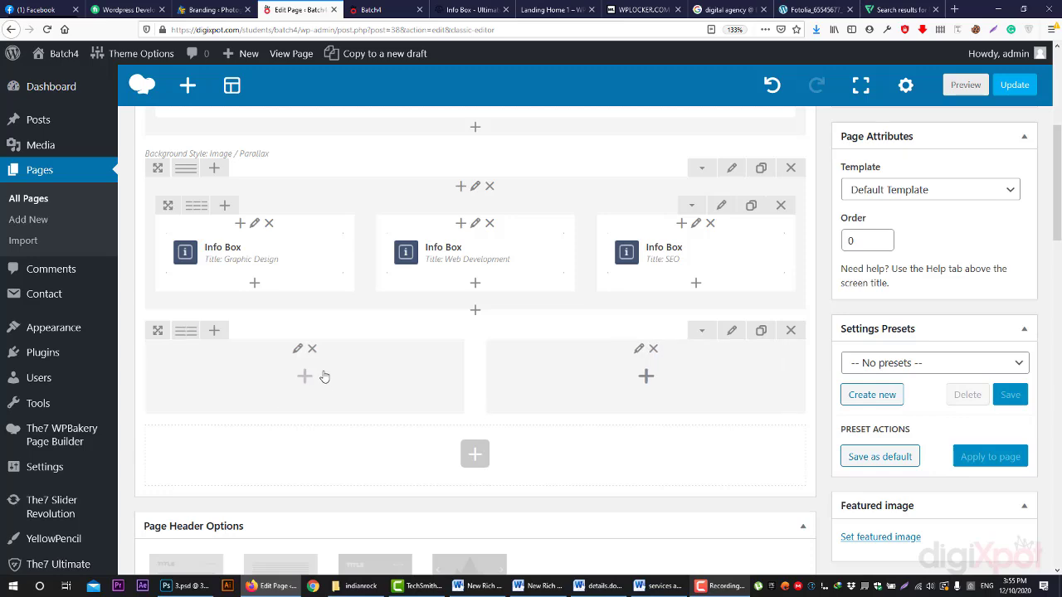
# - Put a default Text Block in the new row's left column
pyautogui.click(322, 376)
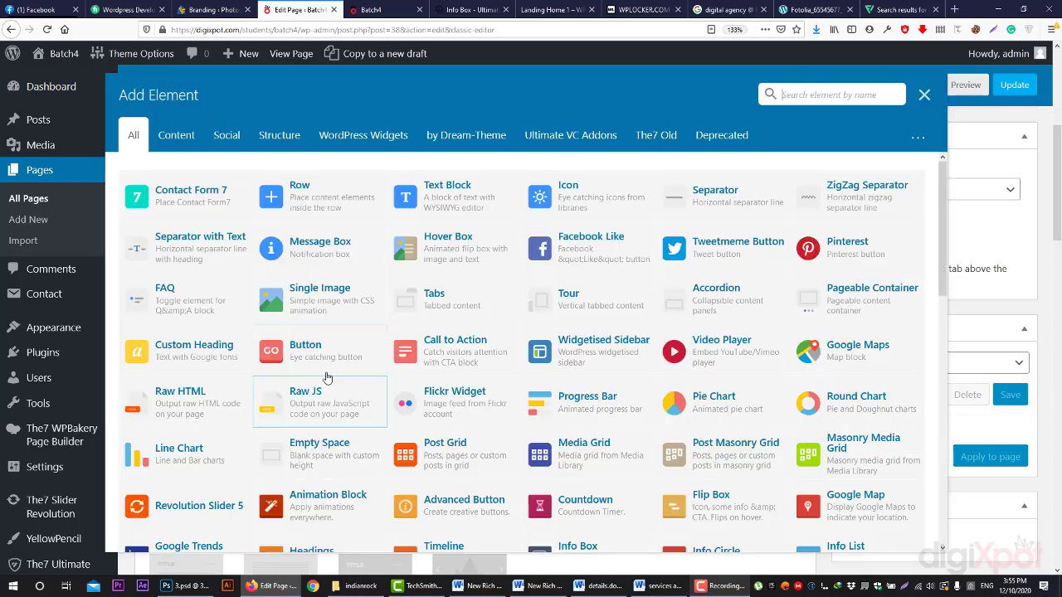
pyautogui.click(454, 209)
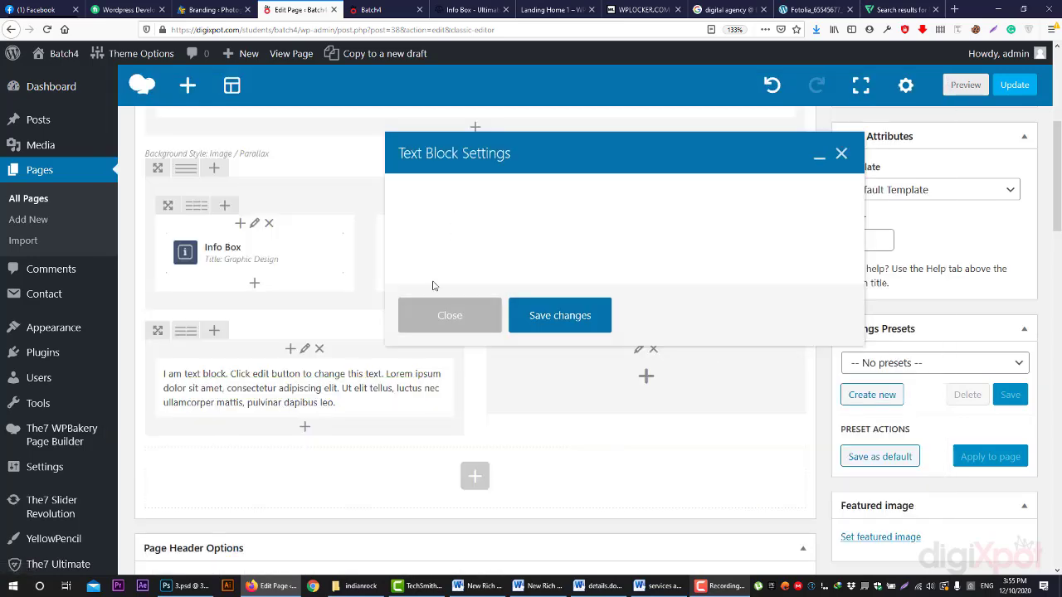
pyautogui.click(445, 315)
pyautogui.click(304, 427)
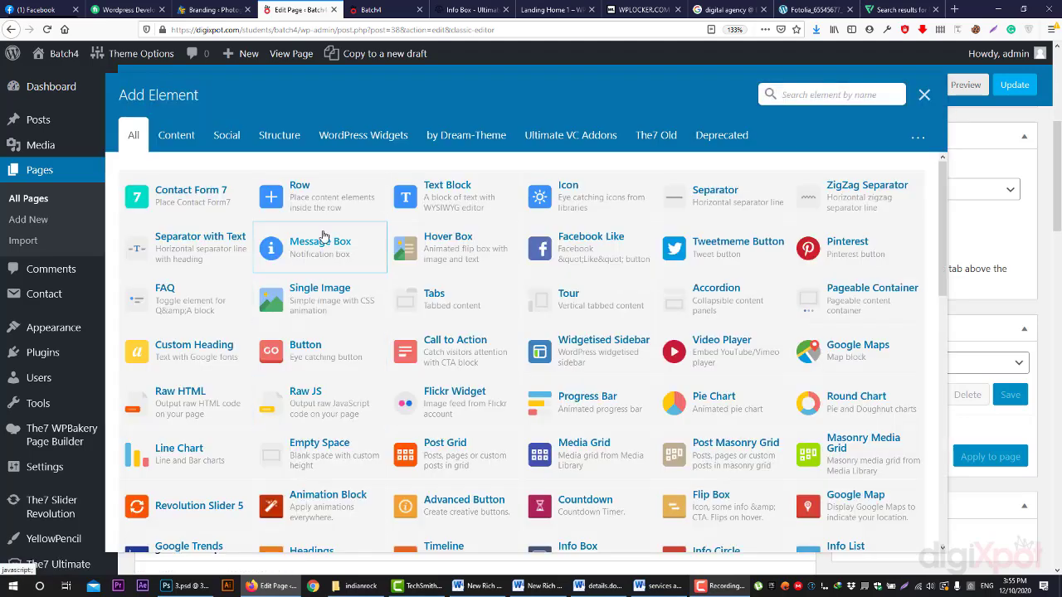
pyautogui.click(470, 9)
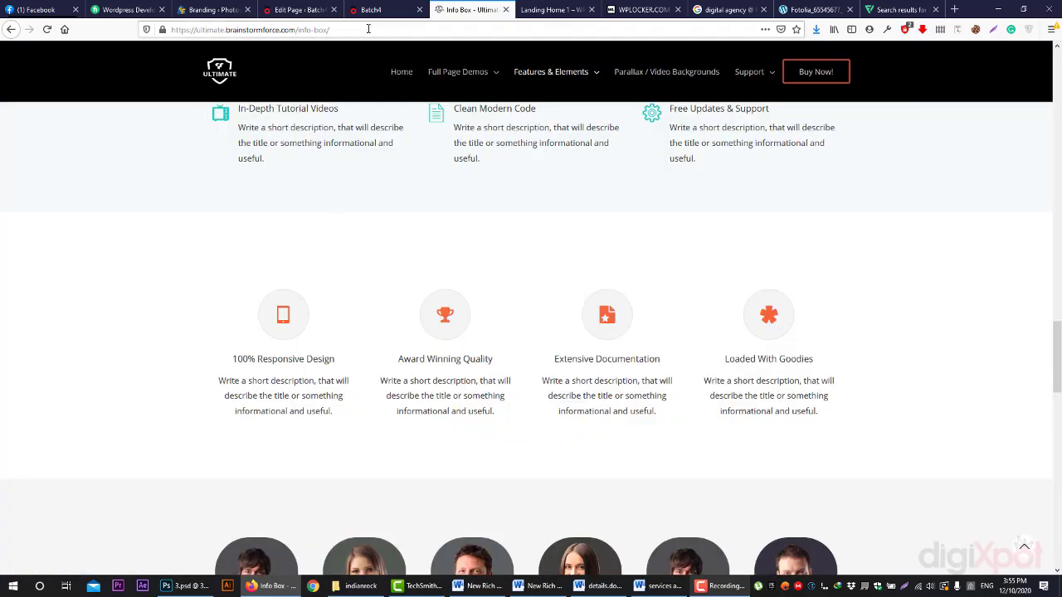
# - Compare the Batch4, Ultimate info box and Landing Home 1 tabs, then view 'digital agency' image results
pyautogui.click(387, 10)
pyautogui.click(473, 9)
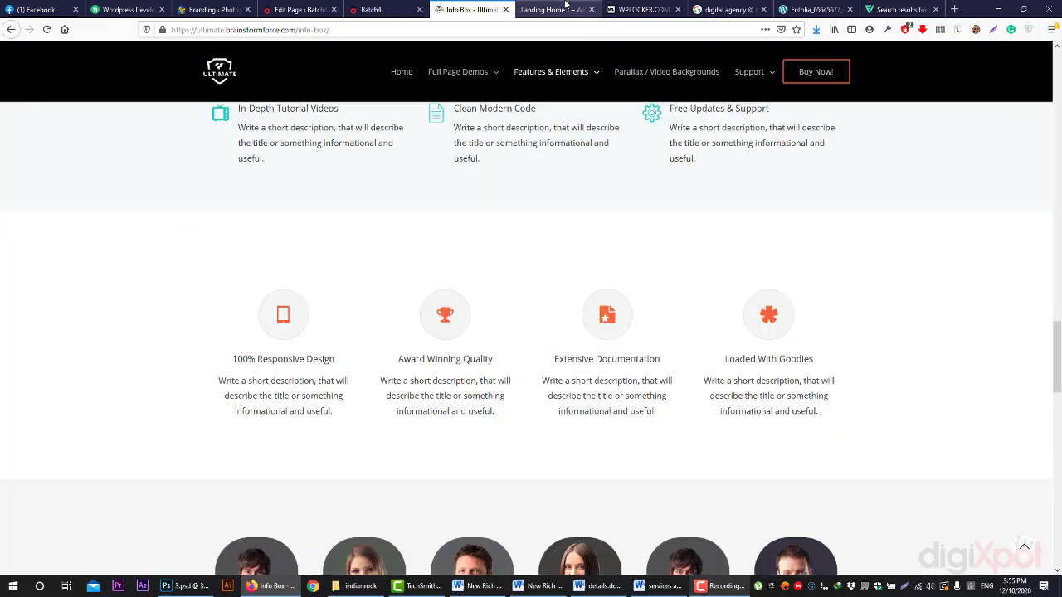
pyautogui.click(565, 9)
pyautogui.click(268, 304)
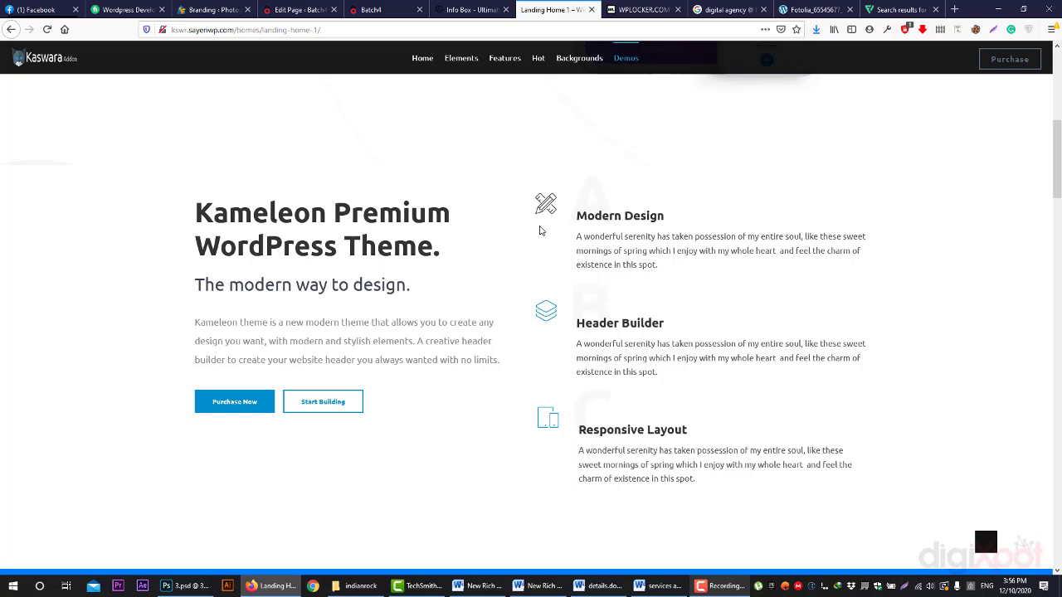
pyautogui.hotkey('ctrl', 'shift', 'Tab')
pyautogui.scroll(-3, 599, 427)
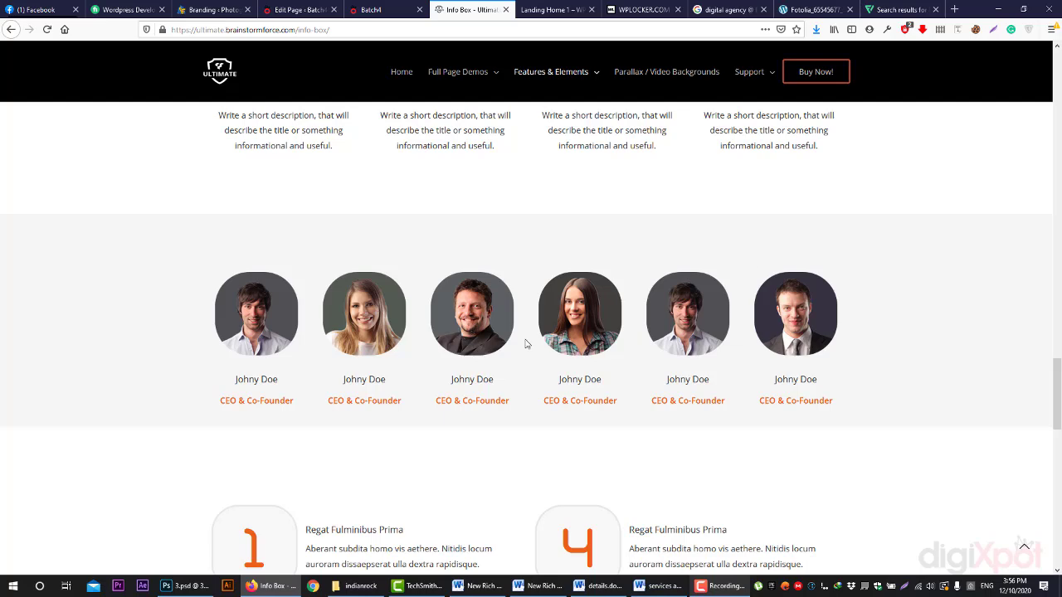
pyautogui.click(736, 18)
pyautogui.scroll(5, 1058, 180)
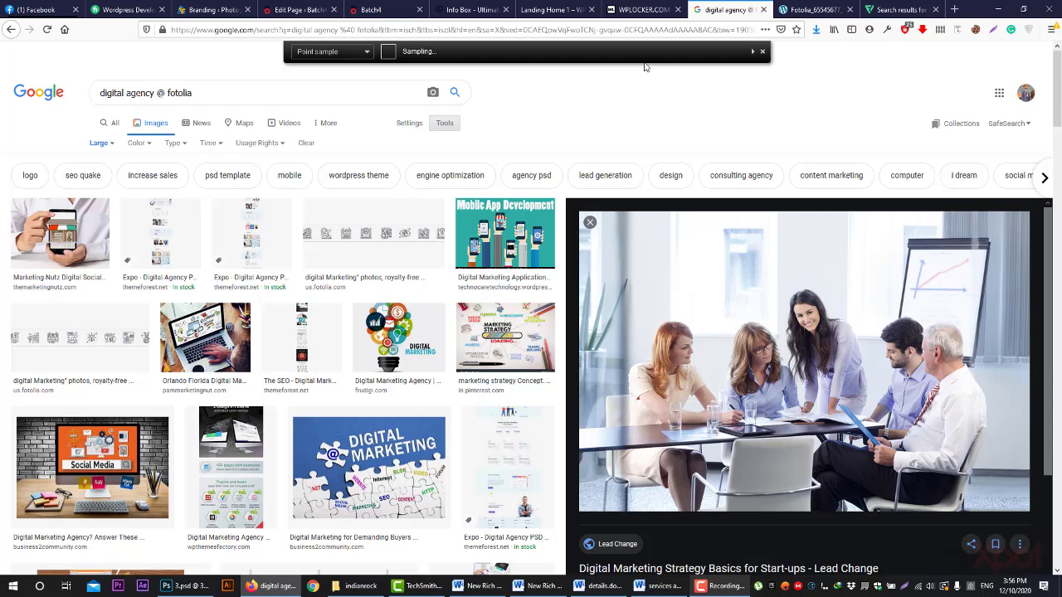
# - Search Google Images for 'iron man art', then return to the Ultimate Addons demo
pyautogui.click(48, 30)
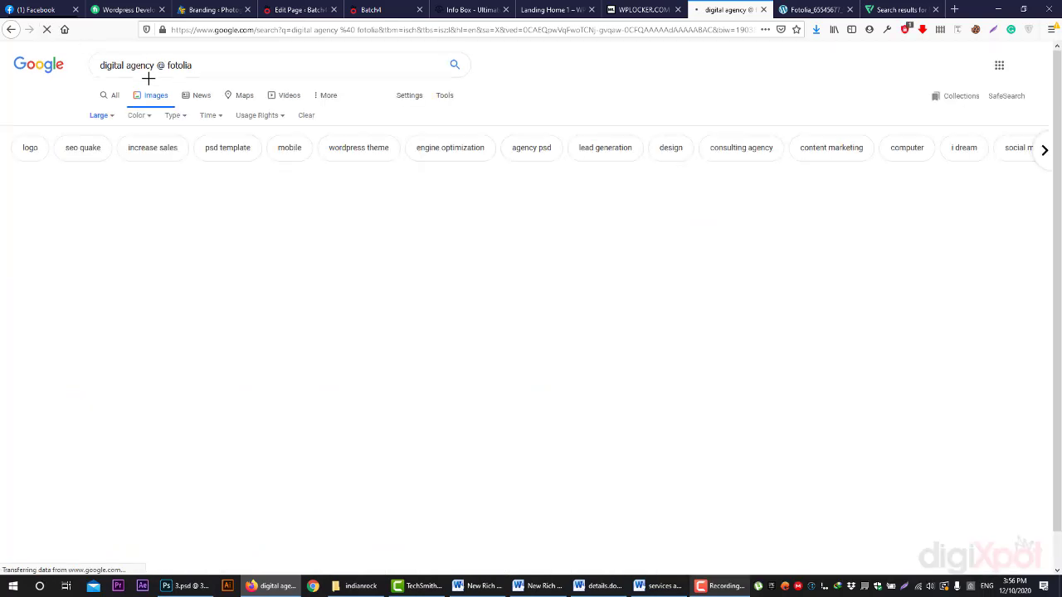
pyautogui.moveTo(196, 66); pyautogui.dragTo(60, 67)
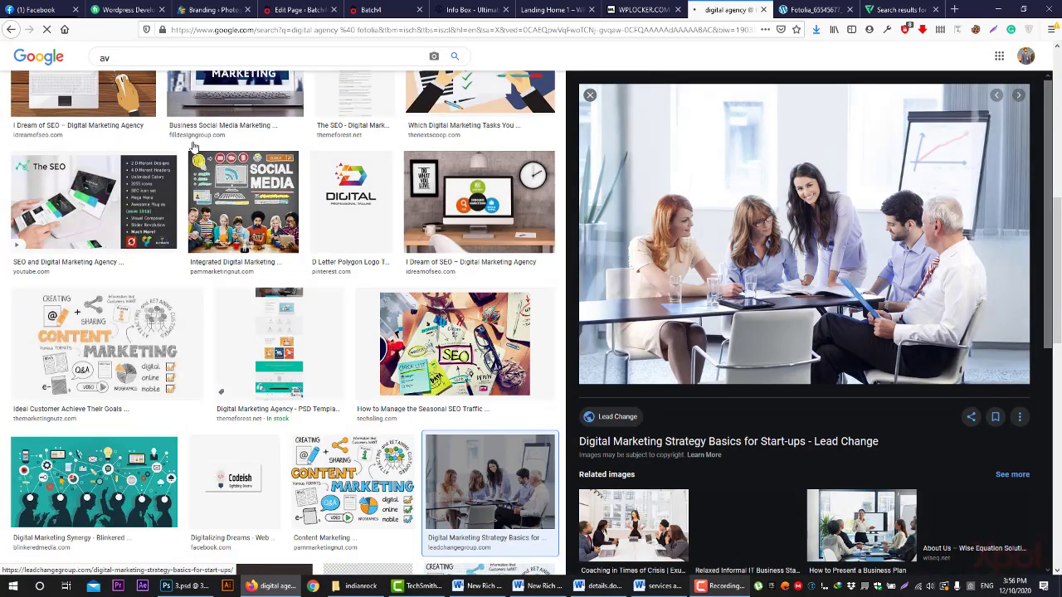
pyautogui.click(220, 57)
pyautogui.hotkey('ctrl', 'a')
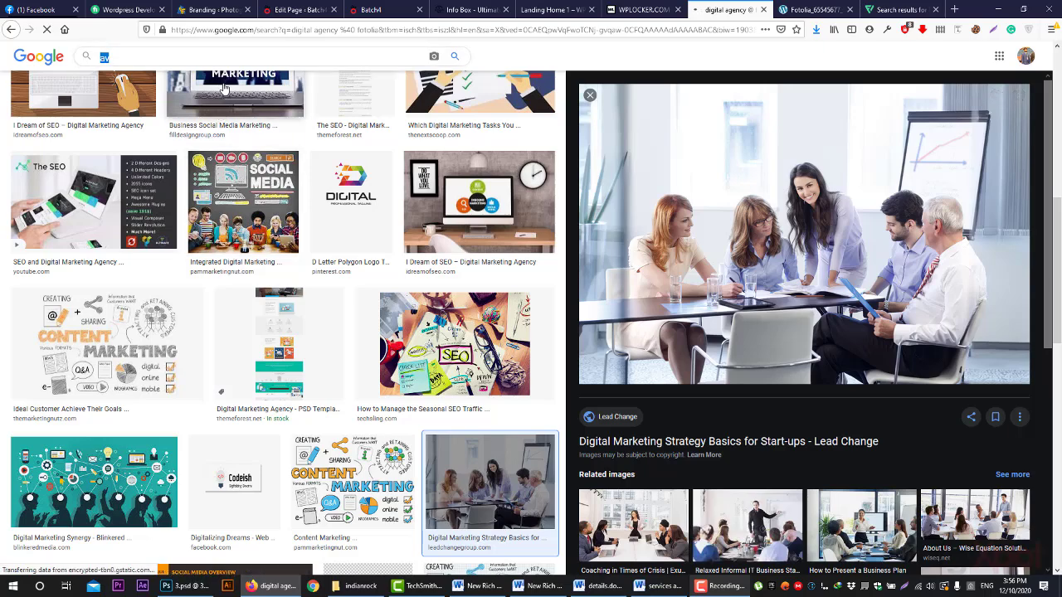
pyautogui.write('iron')
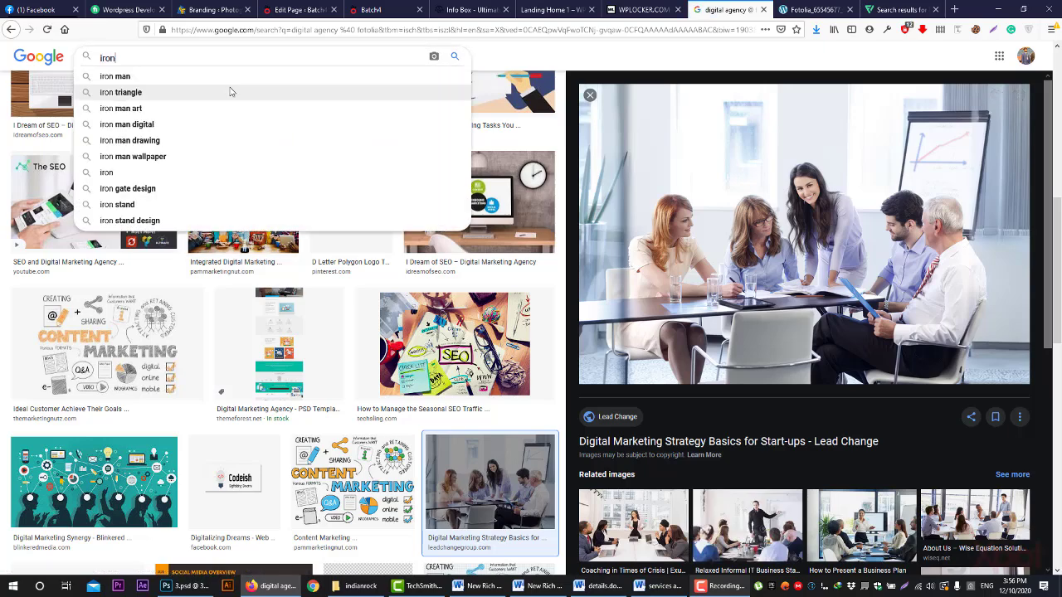
pyautogui.click(232, 108)
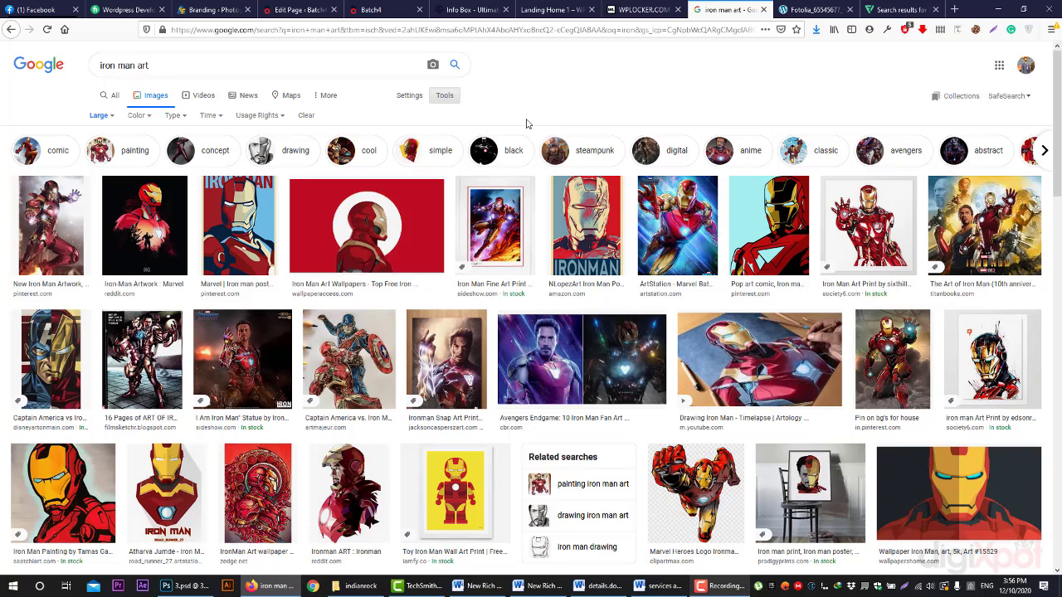
pyautogui.click(469, 10)
pyautogui.moveTo(531, 83)
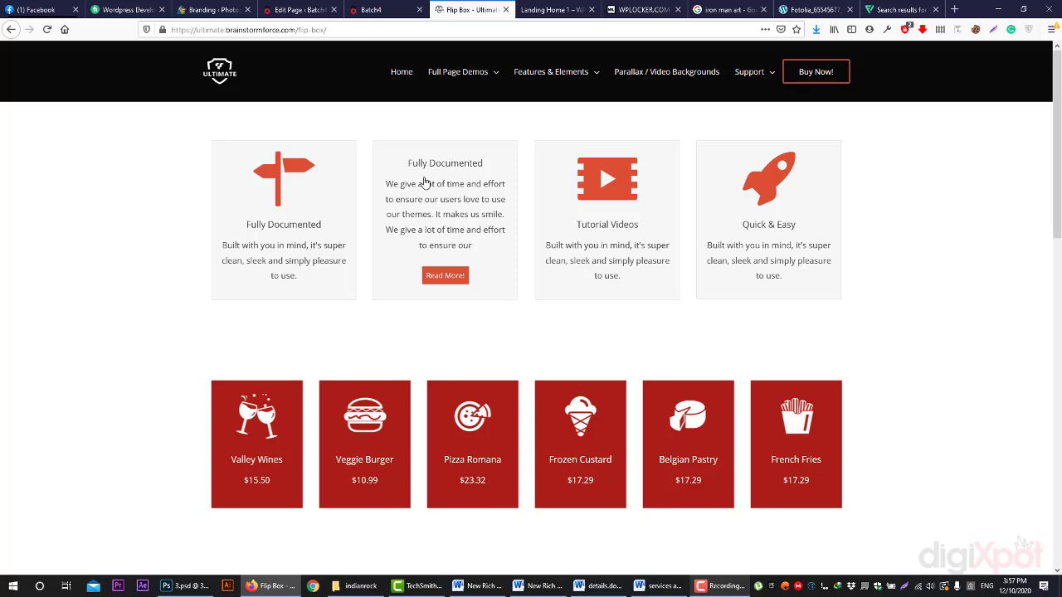
# - Go to the iHover demo under Features & Elements and dismiss the image downloader popup
pyautogui.moveTo(487, 71)
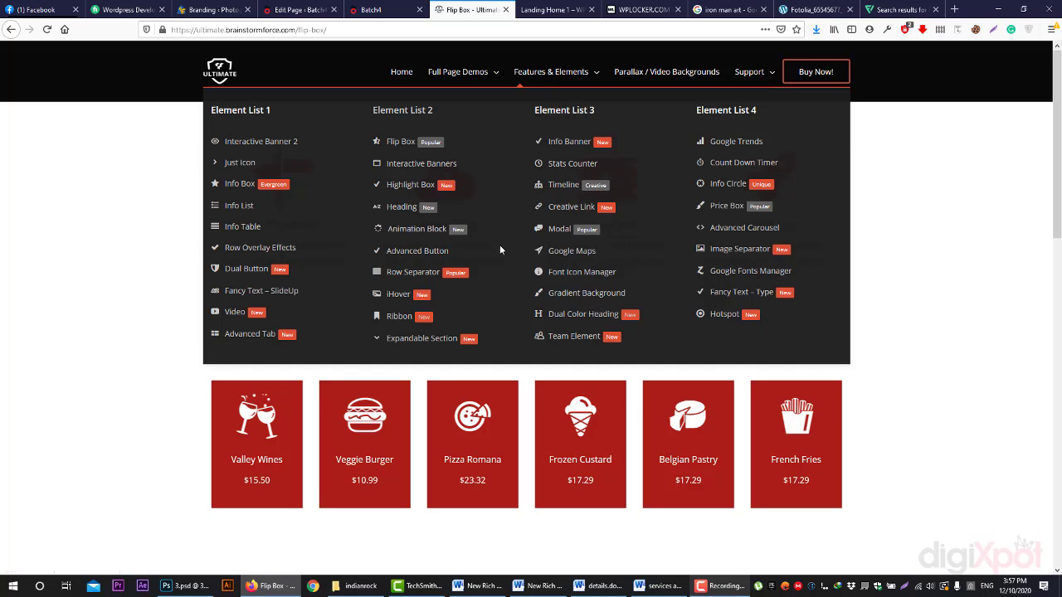
pyautogui.click(410, 295)
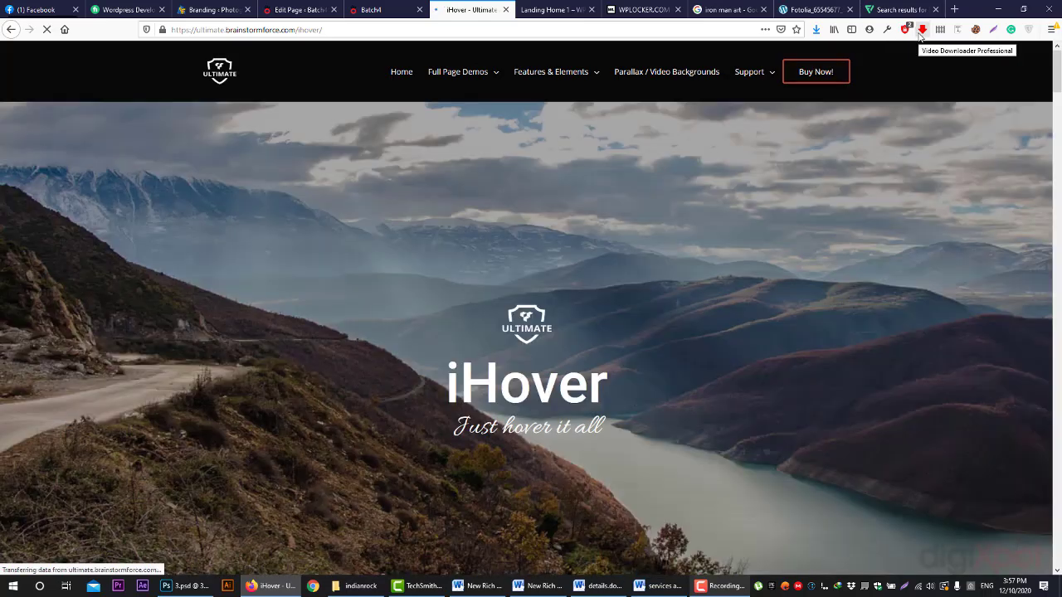
pyautogui.click(921, 30)
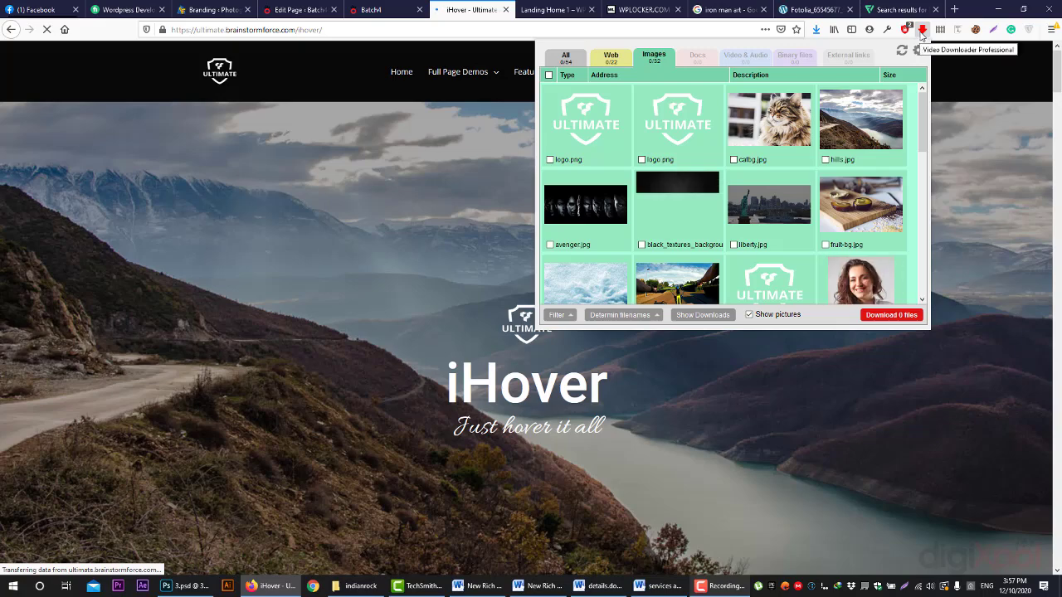
pyautogui.click(921, 30)
# - Scroll down to the Savior section's Iron Man, Superman and Wolverine hover cards
pyautogui.scroll(-5, 837, 358)
pyautogui.scroll(-1, 769, 307)
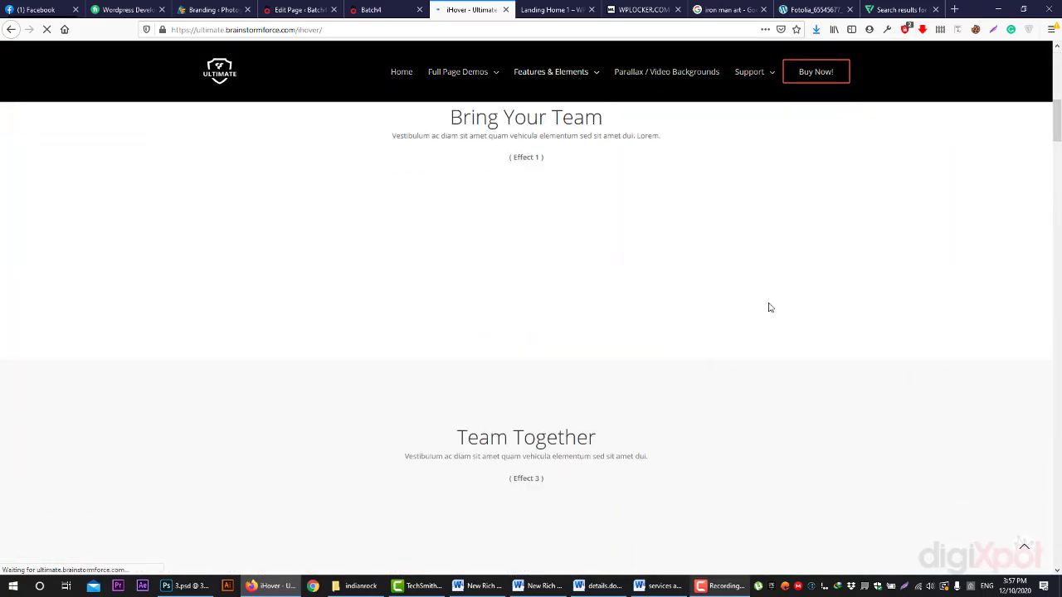
pyautogui.scroll(3, 771, 308)
pyautogui.scroll(-2, 763, 312)
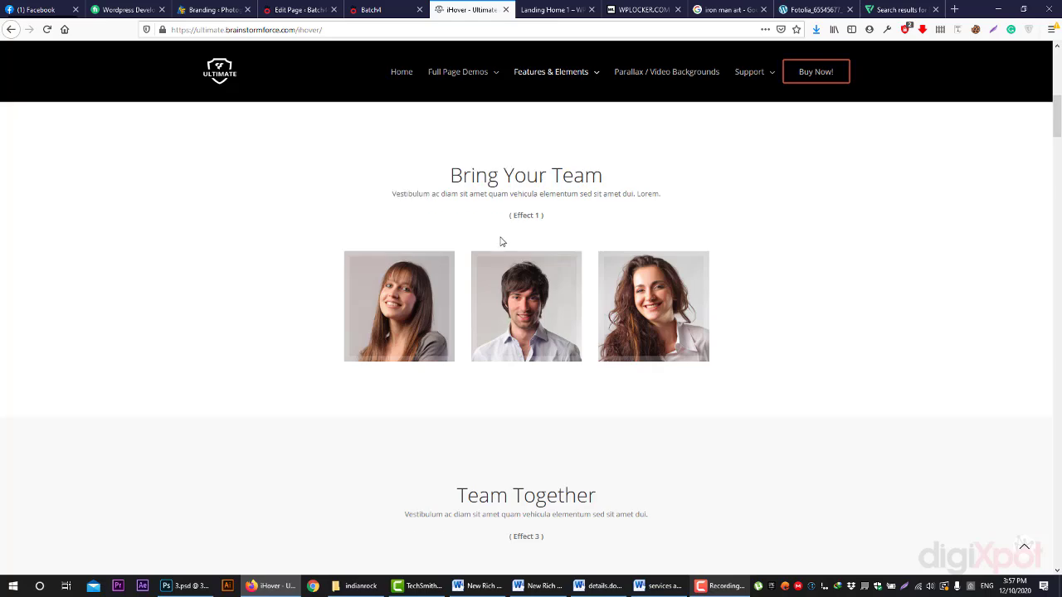
pyautogui.scroll(-5, 497, 239)
pyautogui.scroll(-3, 402, 274)
pyautogui.scroll(-6, 403, 278)
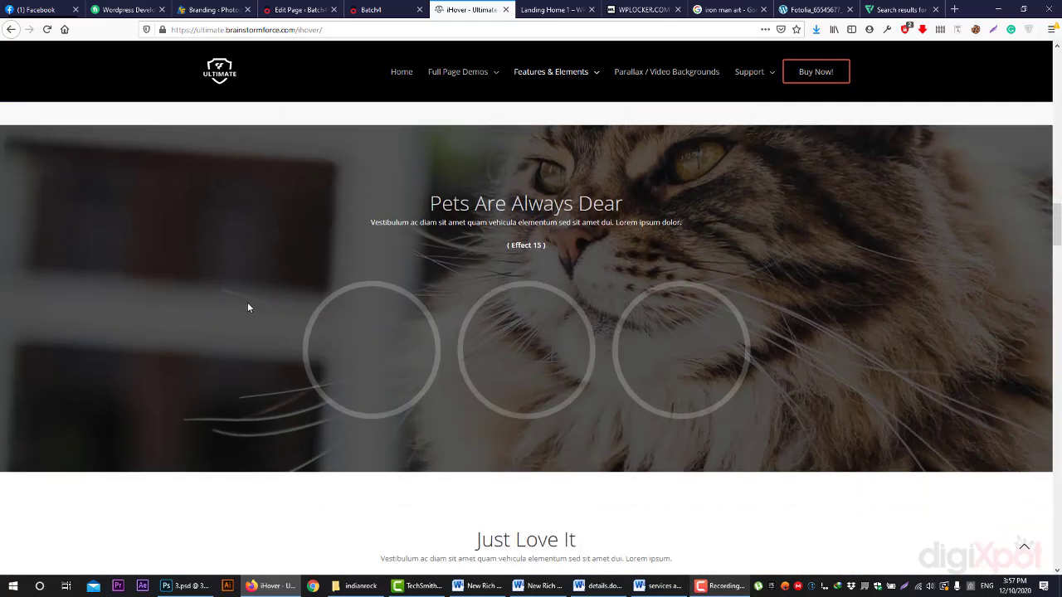
pyautogui.scroll(-9, 246, 302)
pyautogui.scroll(-3, 246, 299)
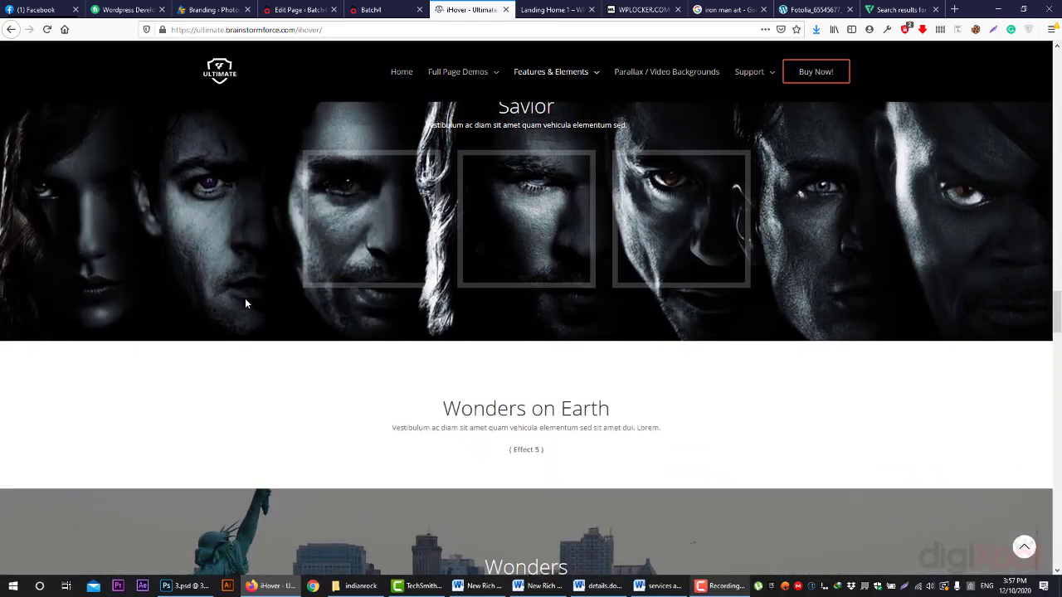
pyautogui.scroll(1, 245, 298)
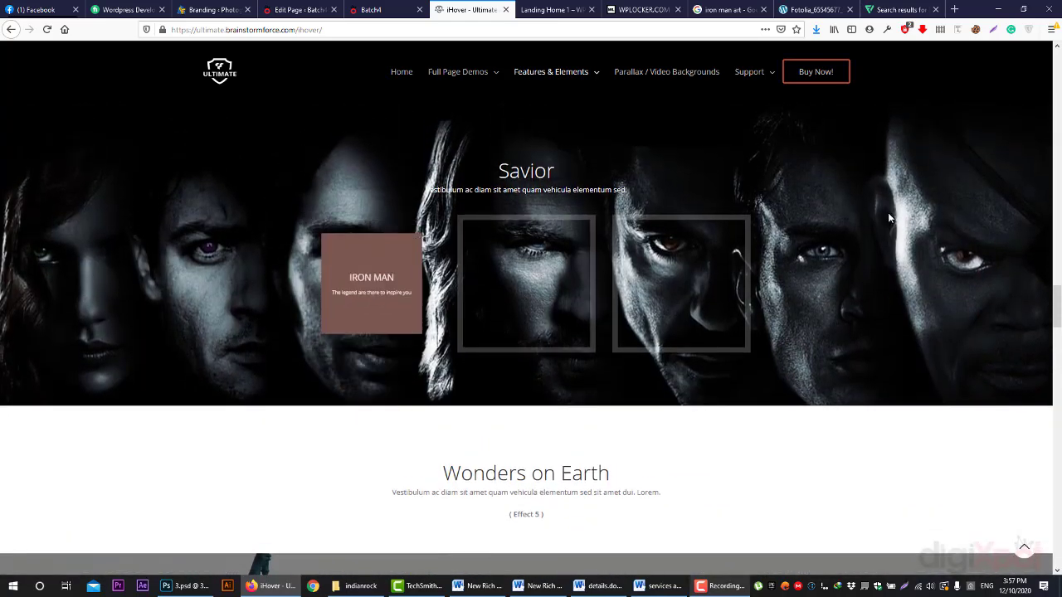
pyautogui.scroll(1, 851, 294)
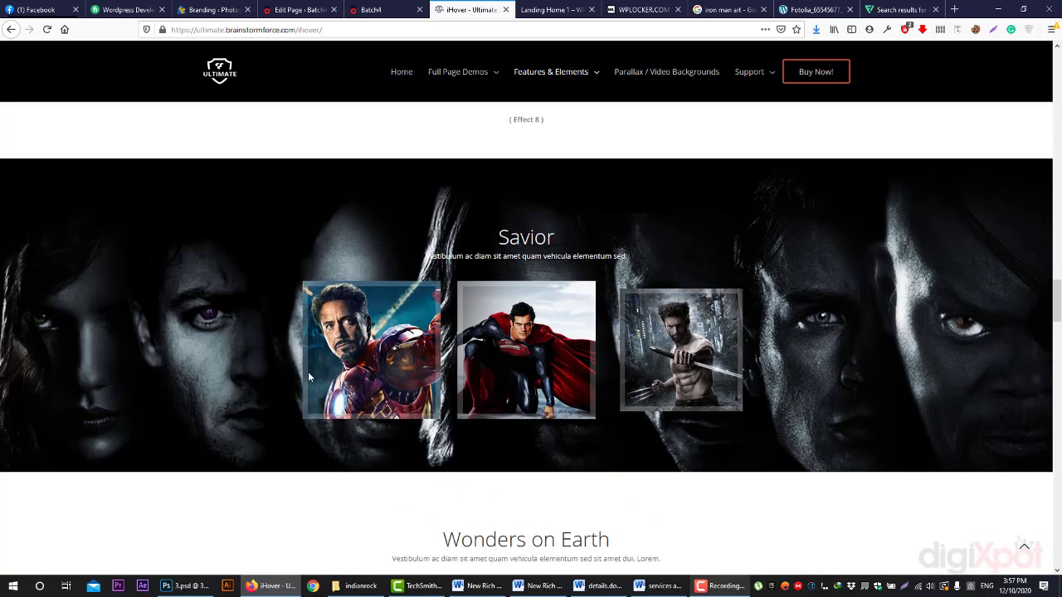
pyautogui.moveTo(373, 370)
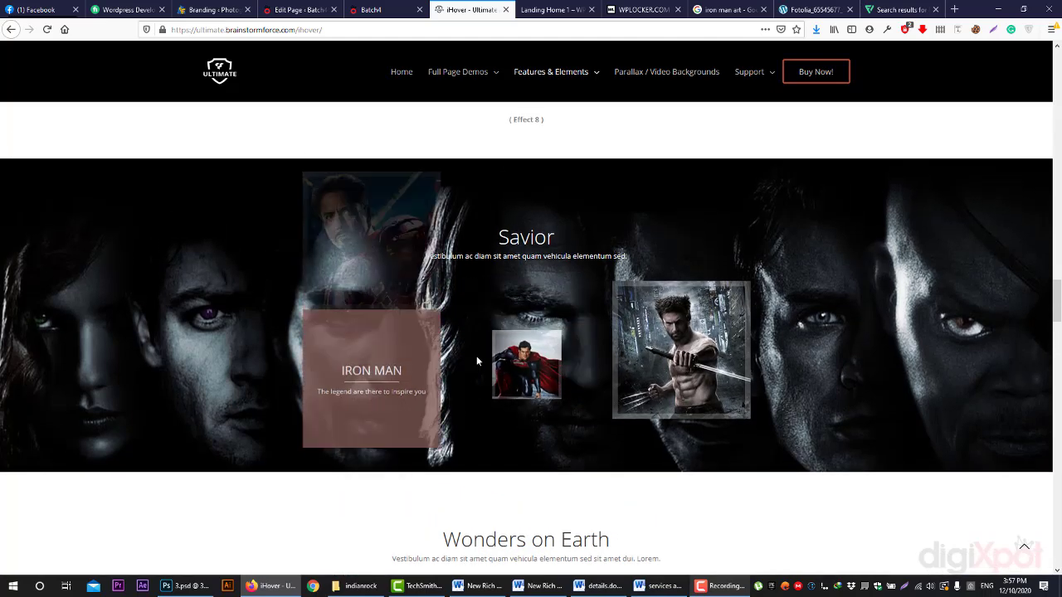
pyautogui.moveTo(735, 360)
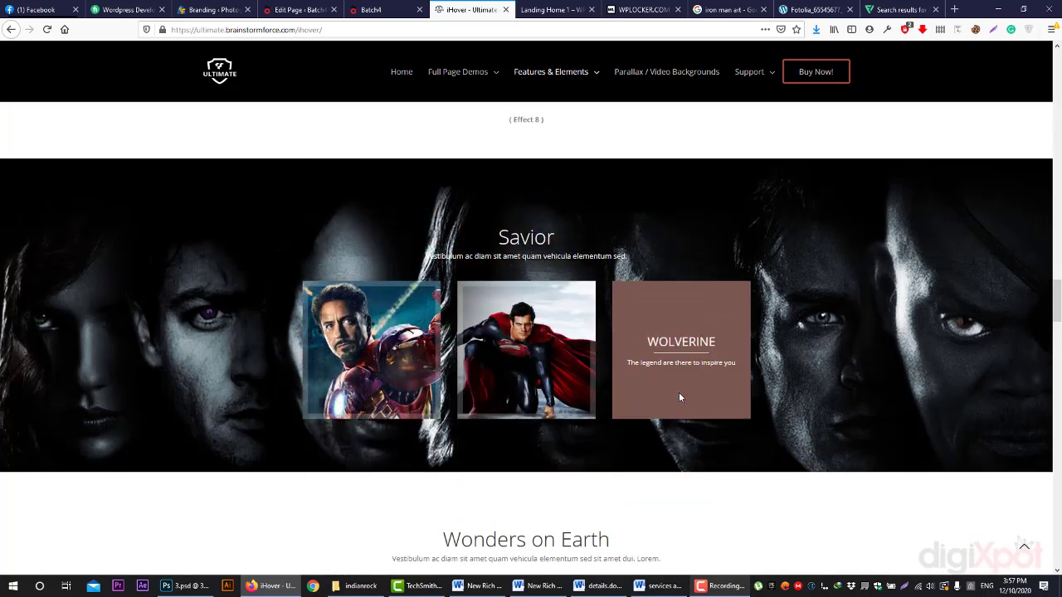
# - Scroll through the Ultimate Addons iHover demo examples down to the Effect 18 book display
pyautogui.scroll(-5, 615, 395)
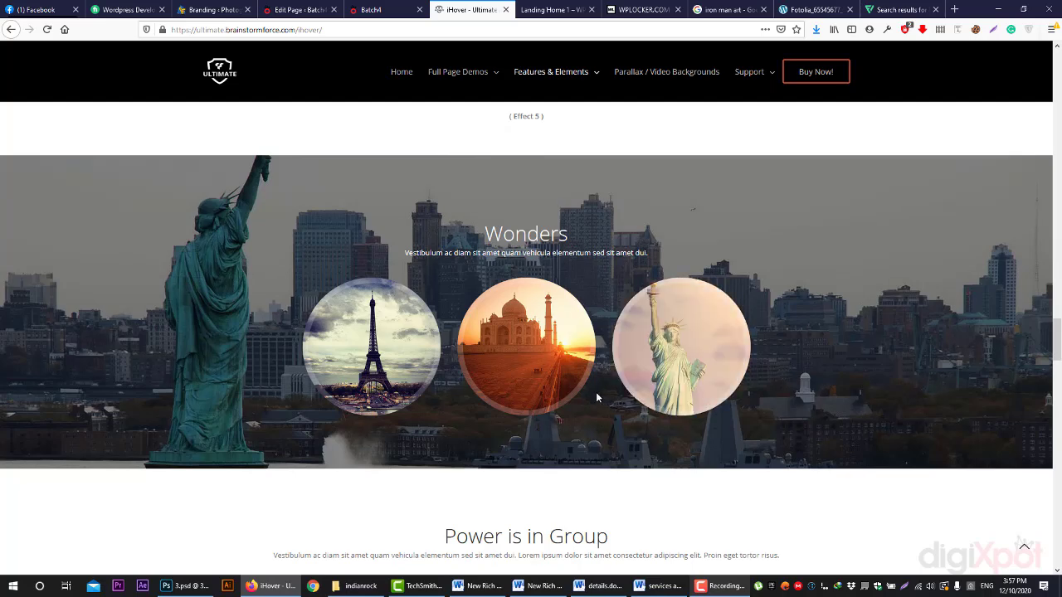
pyautogui.moveTo(578, 390)
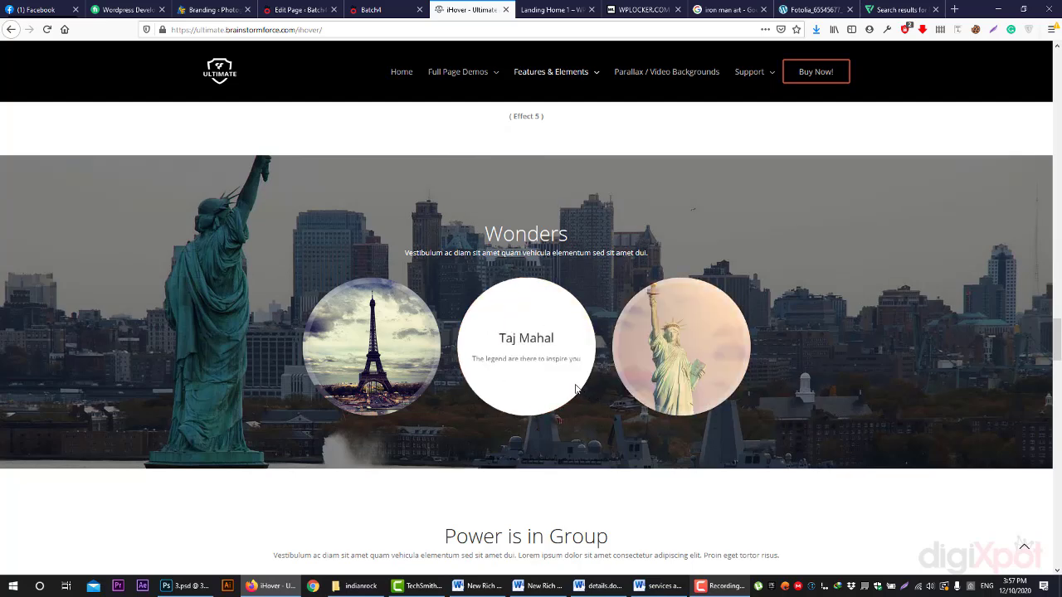
pyautogui.scroll(-6, 393, 272)
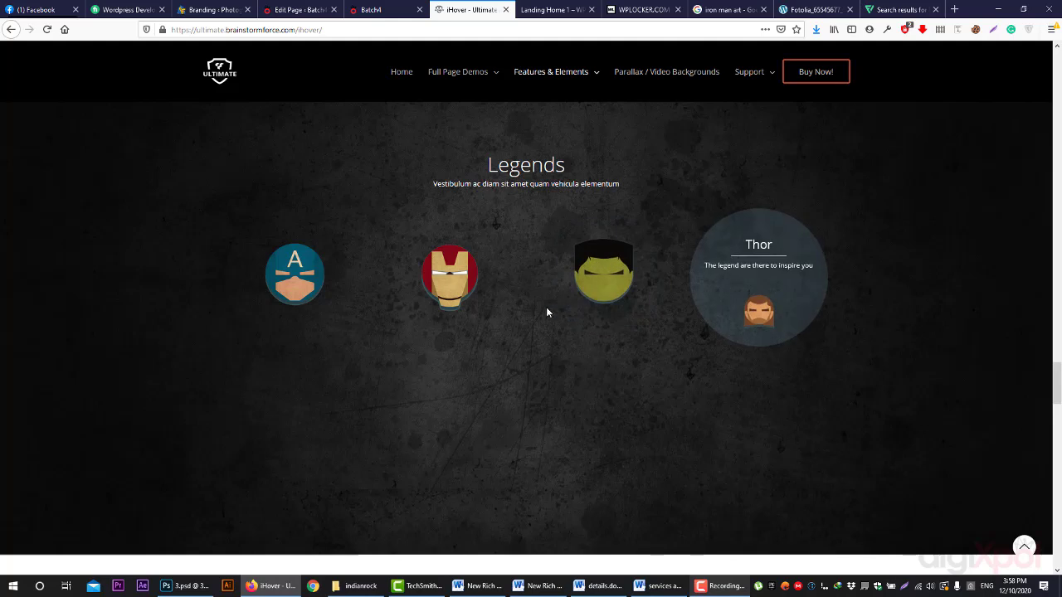
pyautogui.scroll(-3, 308, 292)
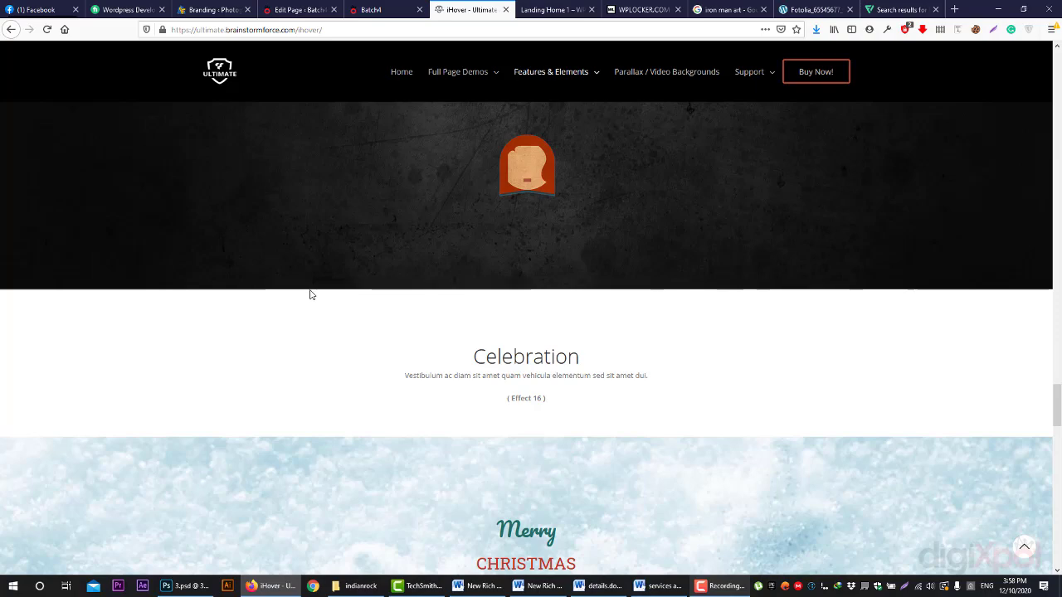
pyautogui.scroll(-5, 379, 296)
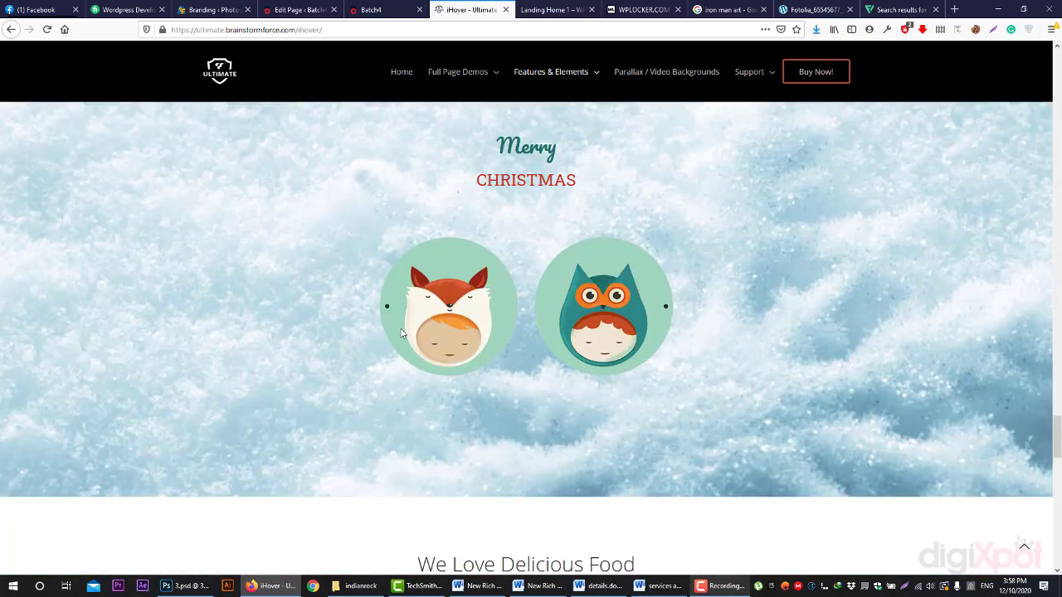
pyautogui.scroll(-7, 610, 248)
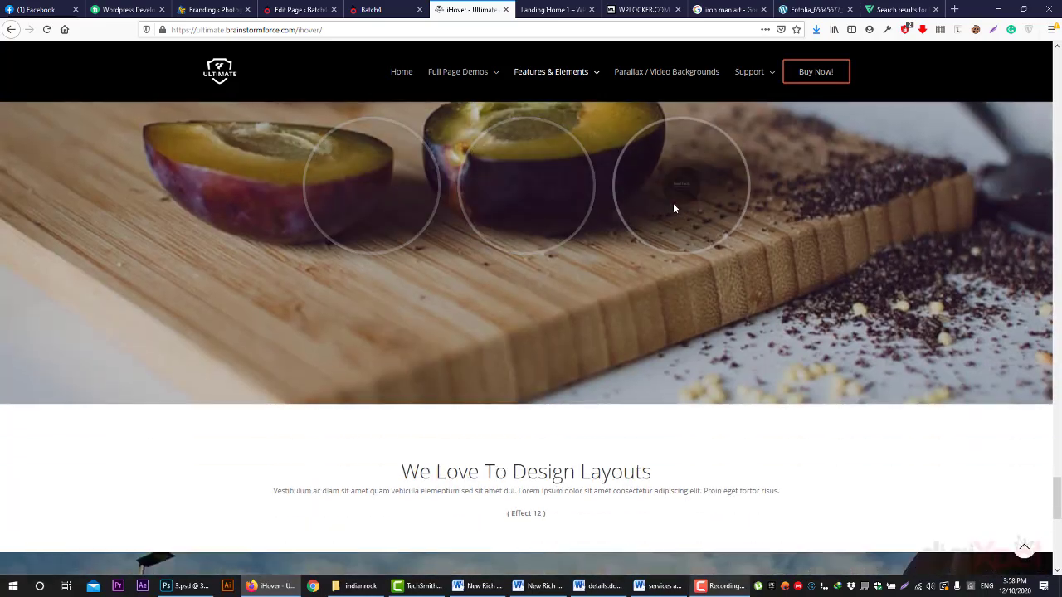
pyautogui.scroll(5, 656, 324)
pyautogui.scroll(15, 650, 331)
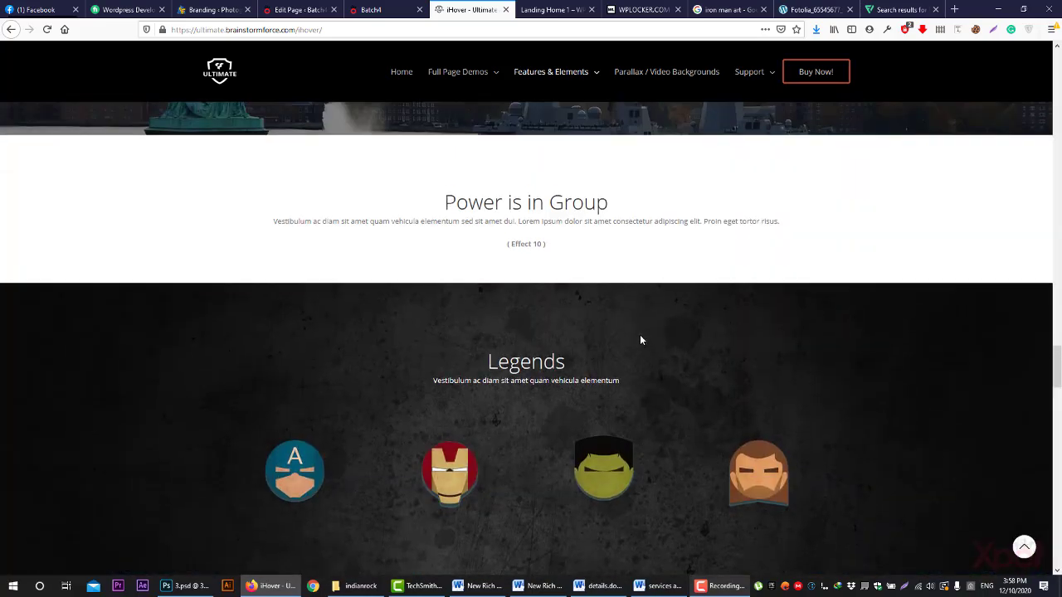
pyautogui.scroll(4, 651, 340)
pyautogui.scroll(-4, 573, 307)
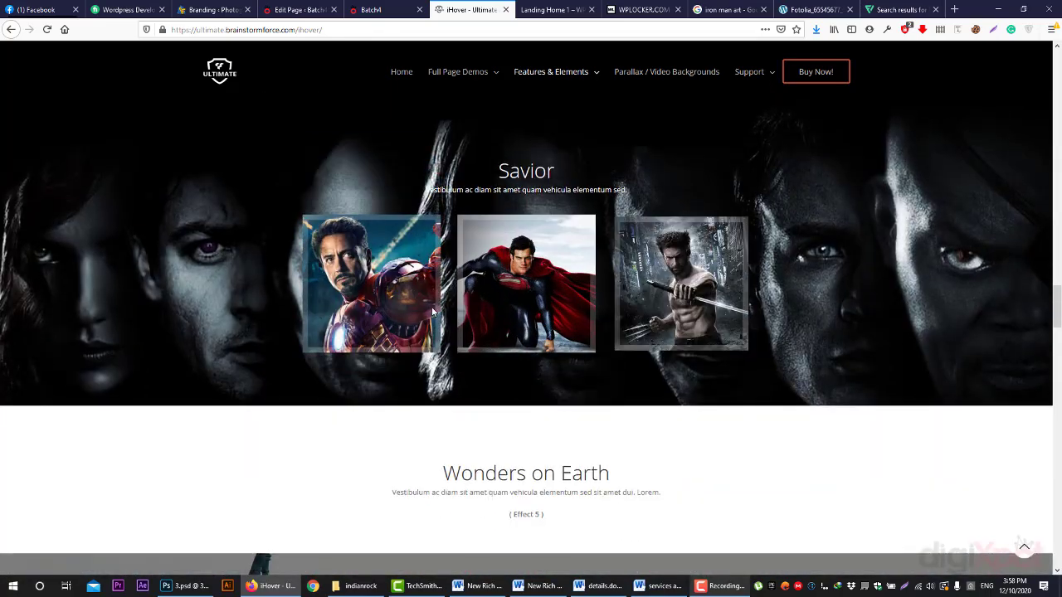
pyautogui.scroll(-3, 405, 307)
pyautogui.scroll(-8, 406, 307)
# - Scroll back up a little and stop the Camtasia screen recording
pyautogui.scroll(3, 406, 313)
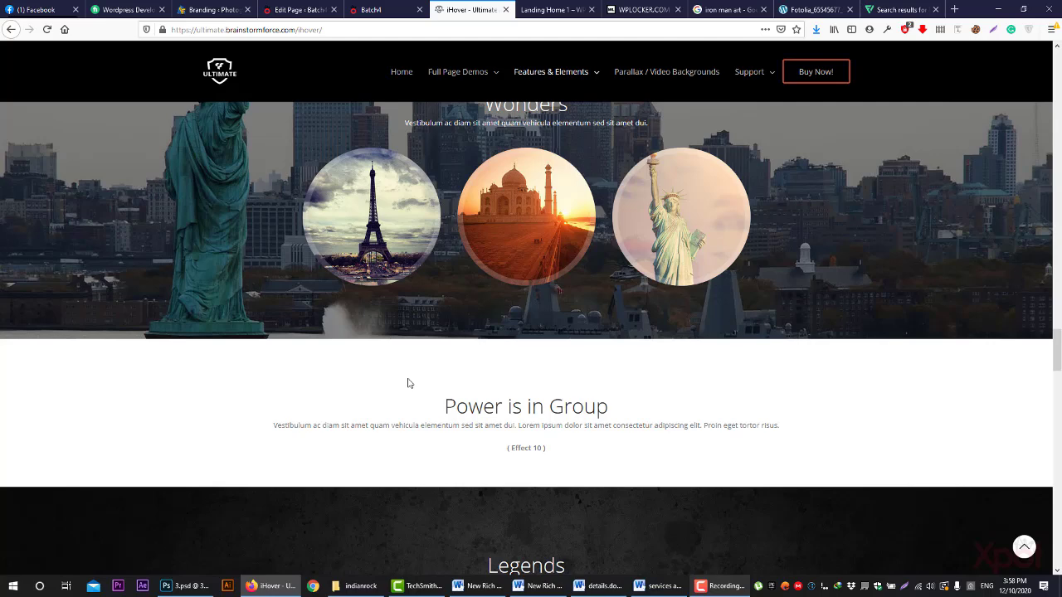
pyautogui.scroll(15, 404, 366)
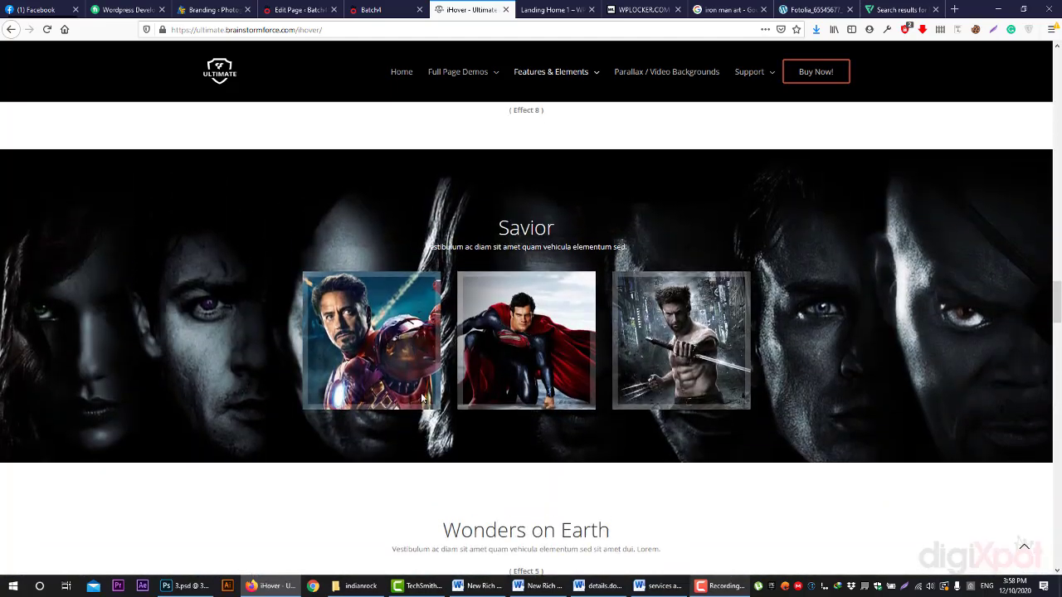
pyautogui.scroll(20, 427, 398)
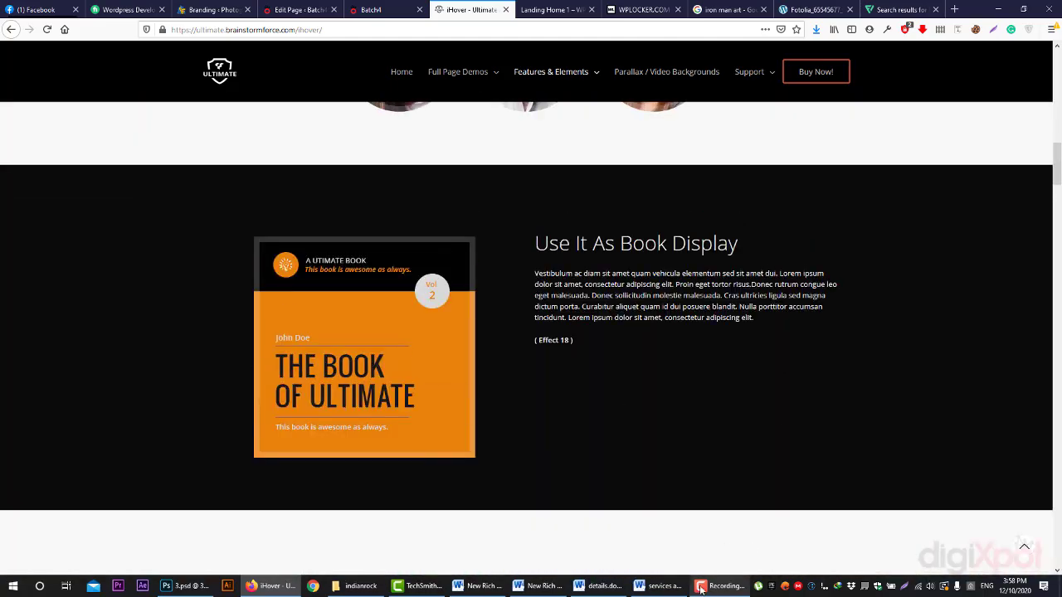
pyautogui.click(701, 588)
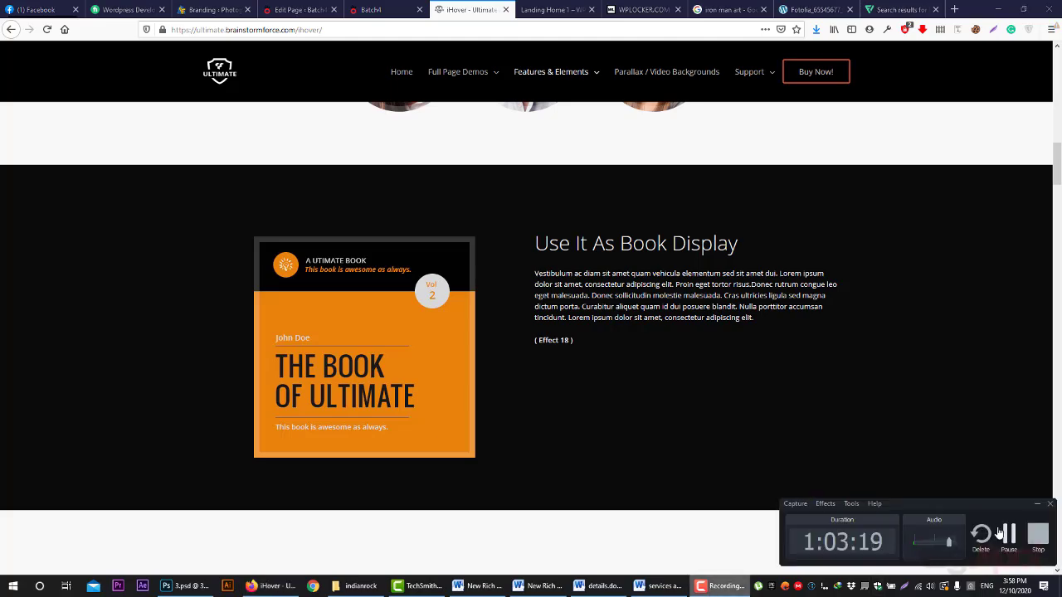
pyautogui.click(1037, 544)
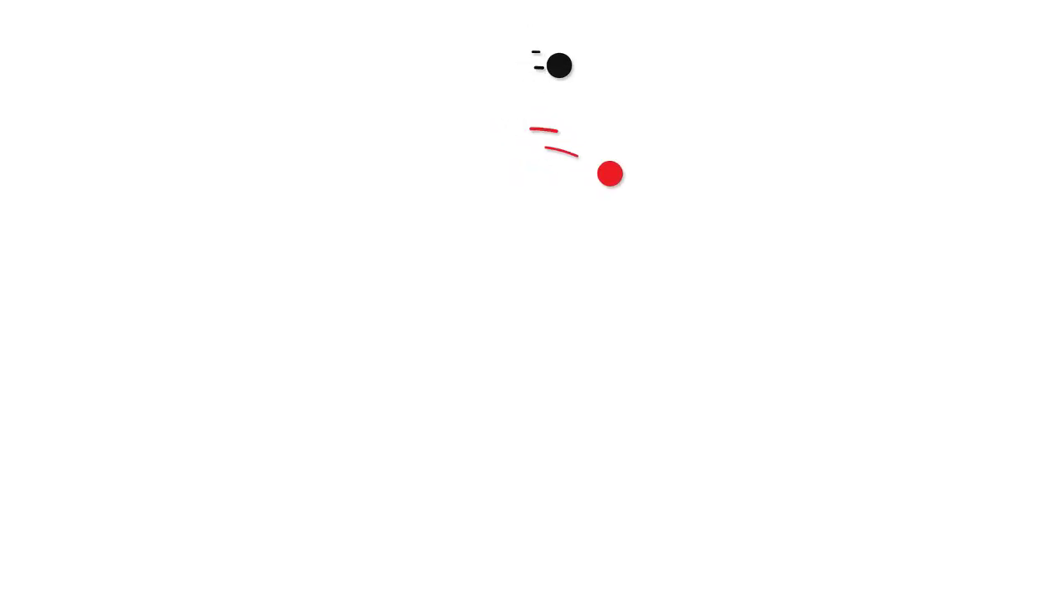